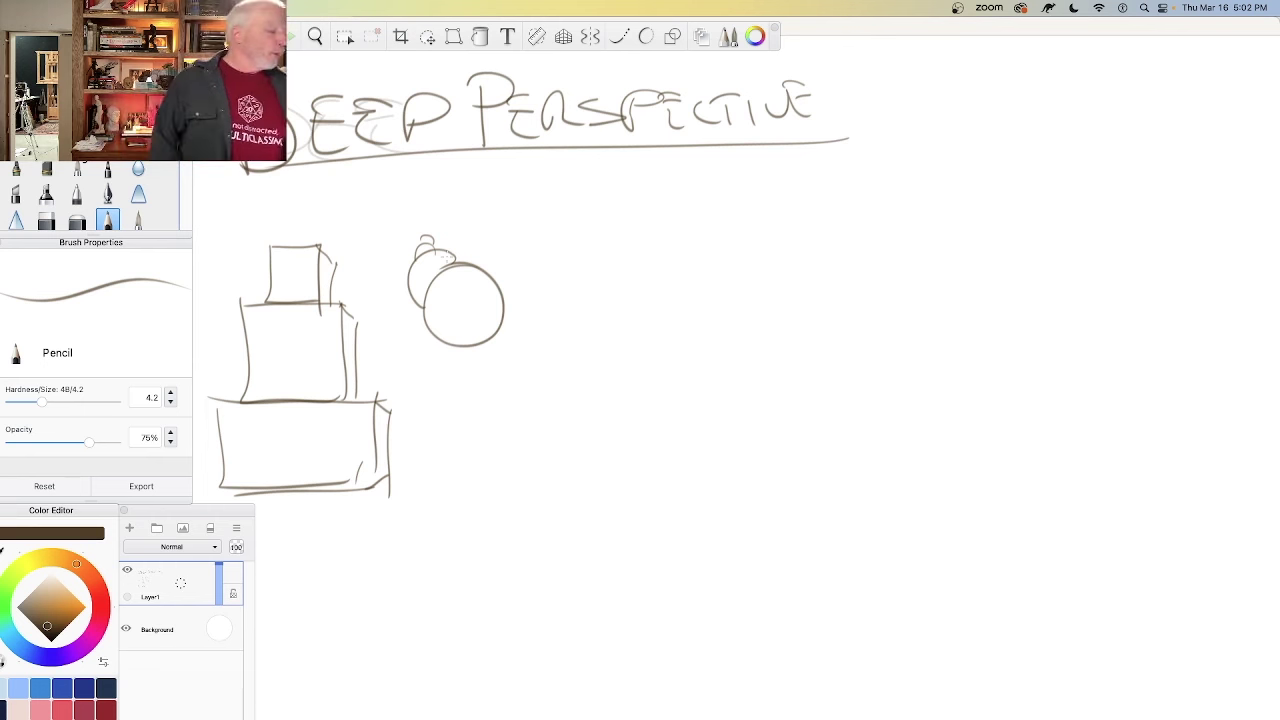
Step: Sketch a tall, narrow rectangle tapering slightly toward its base, to the right of the overlapping circles
drag(560, 190, 656, 195)
mouse_move(572, 198)
mouse_down()
mouse_move(654, 193)
mouse_move(628, 405)
mouse_up()
drag(650, 190, 637, 455)
drag(648, 228, 632, 455)
drag(556, 182, 560, 446)
mouse_move(560, 208)
mouse_down()
mouse_move(562, 456)
mouse_move(635, 449)
mouse_move(554, 278)
mouse_move(552, 462)
mouse_up()
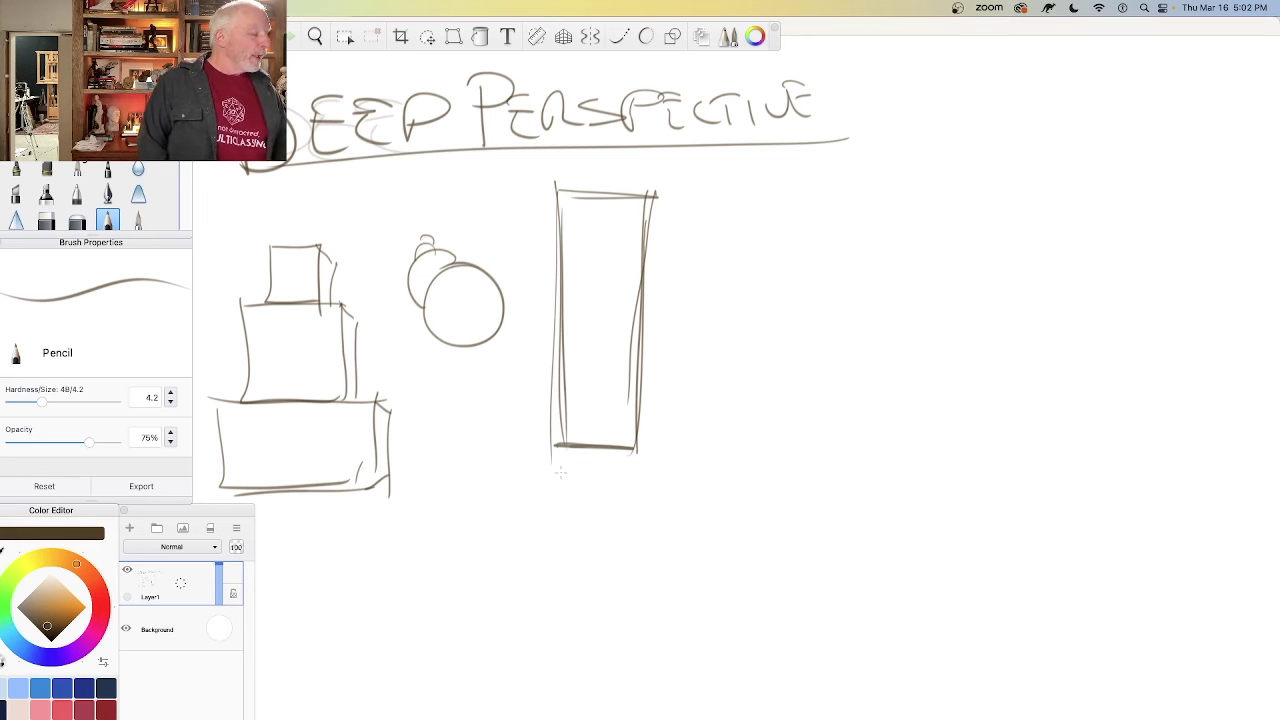
Step: Sketch a tall cylinder with a rounded top and an elliptical base beside the tall rectangle
mouse_move(712, 222)
mouse_down()
mouse_move(769, 192)
mouse_move(710, 226)
mouse_move(791, 215)
mouse_move(713, 221)
mouse_move(791, 240)
mouse_move(726, 192)
mouse_move(772, 204)
mouse_move(688, 222)
mouse_move(799, 210)
mouse_move(788, 348)
mouse_up()
drag(806, 210, 782, 428)
mouse_move(690, 210)
mouse_down()
mouse_move(681, 416)
mouse_move(699, 435)
mouse_move(692, 405)
mouse_move(773, 418)
mouse_move(765, 436)
mouse_move(687, 412)
mouse_move(786, 426)
mouse_up()
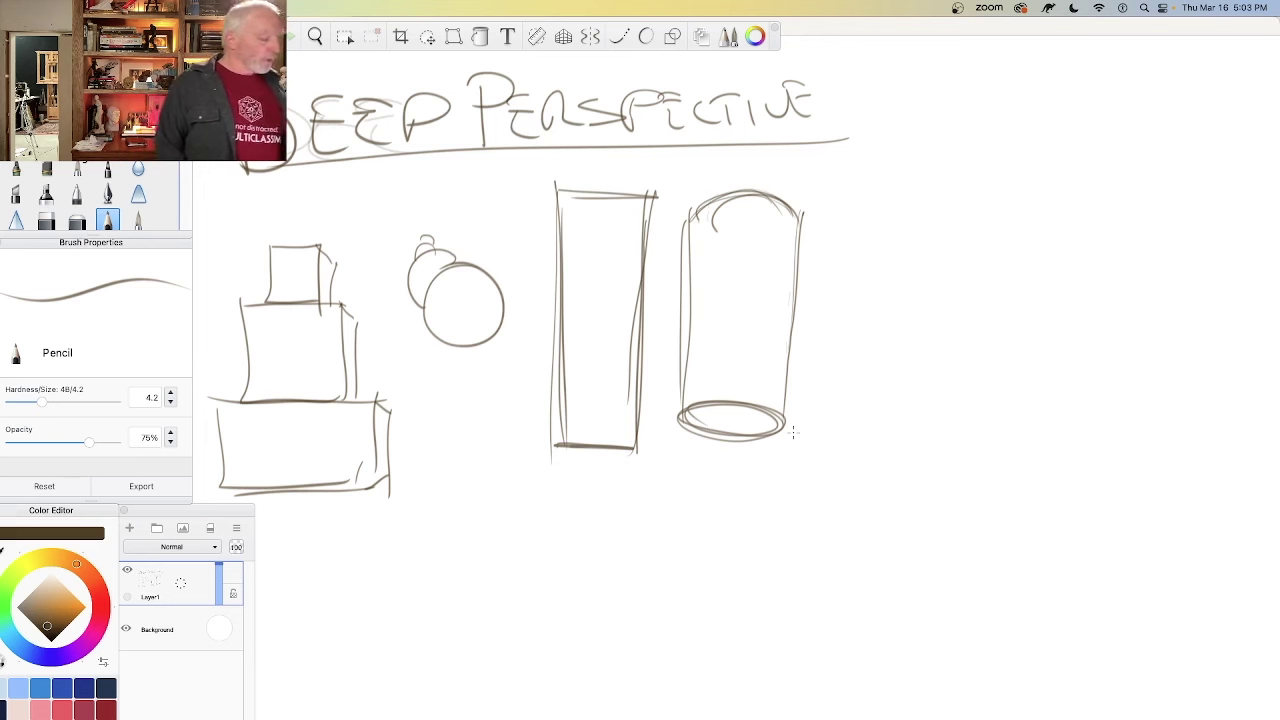
Step: Draw a small double-outlined circle beside the cylinder's base, with an overlapping arc along its upper edge
mouse_move(912, 338)
mouse_down()
mouse_move(930, 422)
mouse_move(866, 386)
mouse_move(922, 342)
mouse_move(950, 395)
mouse_move(866, 402)
mouse_up()
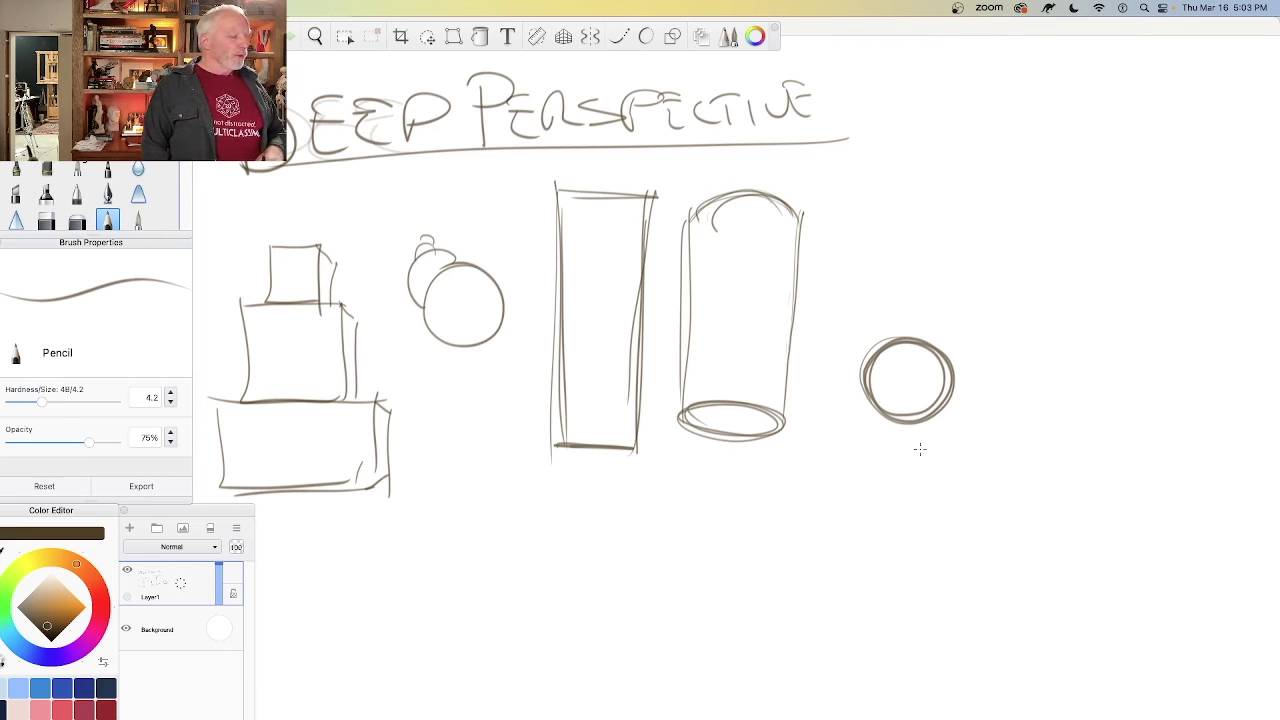
mouse_move(934, 334)
mouse_down()
mouse_move(950, 361)
mouse_move(909, 330)
mouse_move(932, 335)
mouse_move(879, 334)
mouse_move(946, 366)
mouse_up()
mouse_move(870, 344)
mouse_down()
mouse_move(862, 375)
mouse_move(882, 333)
mouse_move(939, 341)
mouse_move(868, 354)
mouse_up()
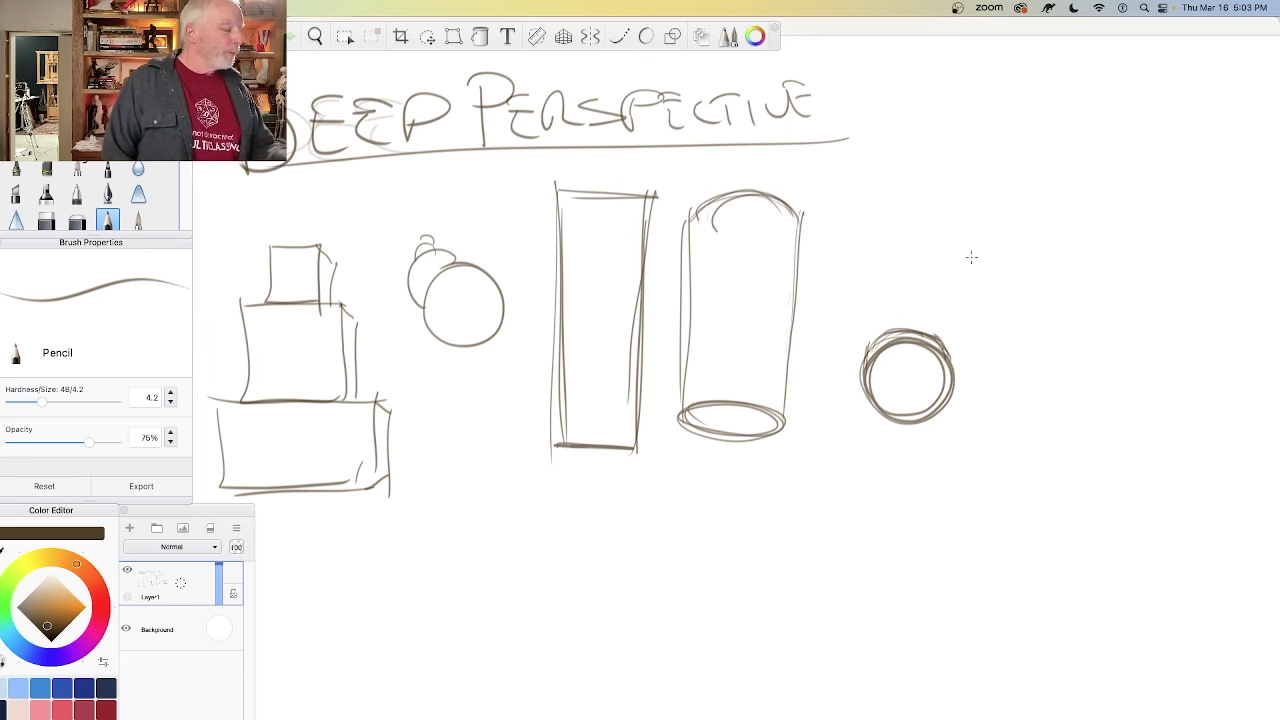
Step: Sketch a foreshortened tapered cylinder above the small circle, with a double-headed arrow along its length and an arrow pointing at each side
mouse_move(938, 280)
mouse_down()
mouse_move(939, 242)
mouse_move(1009, 283)
mouse_move(920, 266)
mouse_move(899, 235)
mouse_move(896, 246)
mouse_move(988, 163)
mouse_move(977, 174)
mouse_move(1015, 192)
mouse_move(1012, 284)
mouse_up()
mouse_move(1014, 210)
mouse_down()
mouse_move(1012, 284)
mouse_move(970, 275)
mouse_up()
mouse_move(995, 170)
mouse_down()
mouse_move(972, 230)
mouse_move(986, 227)
mouse_move(998, 166)
mouse_move(1003, 187)
mouse_up()
drag(893, 137, 932, 170)
drag(1066, 221, 1036, 213)
mouse_move(1032, 204)
mouse_down()
mouse_move(1030, 215)
mouse_move(1040, 204)
mouse_move(1062, 218)
mouse_up()
drag(928, 150, 940, 166)
drag(912, 150, 938, 164)
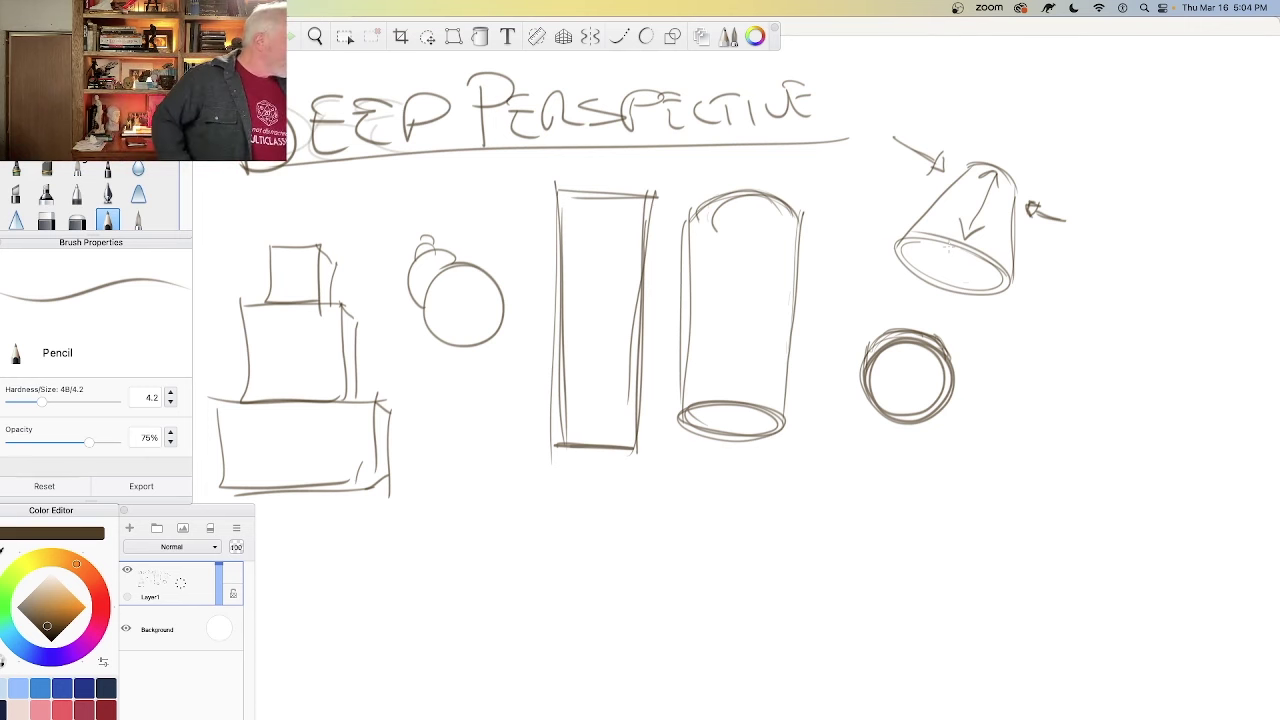
Step: Hide Layer1 and add a new layer above it
click(127, 569)
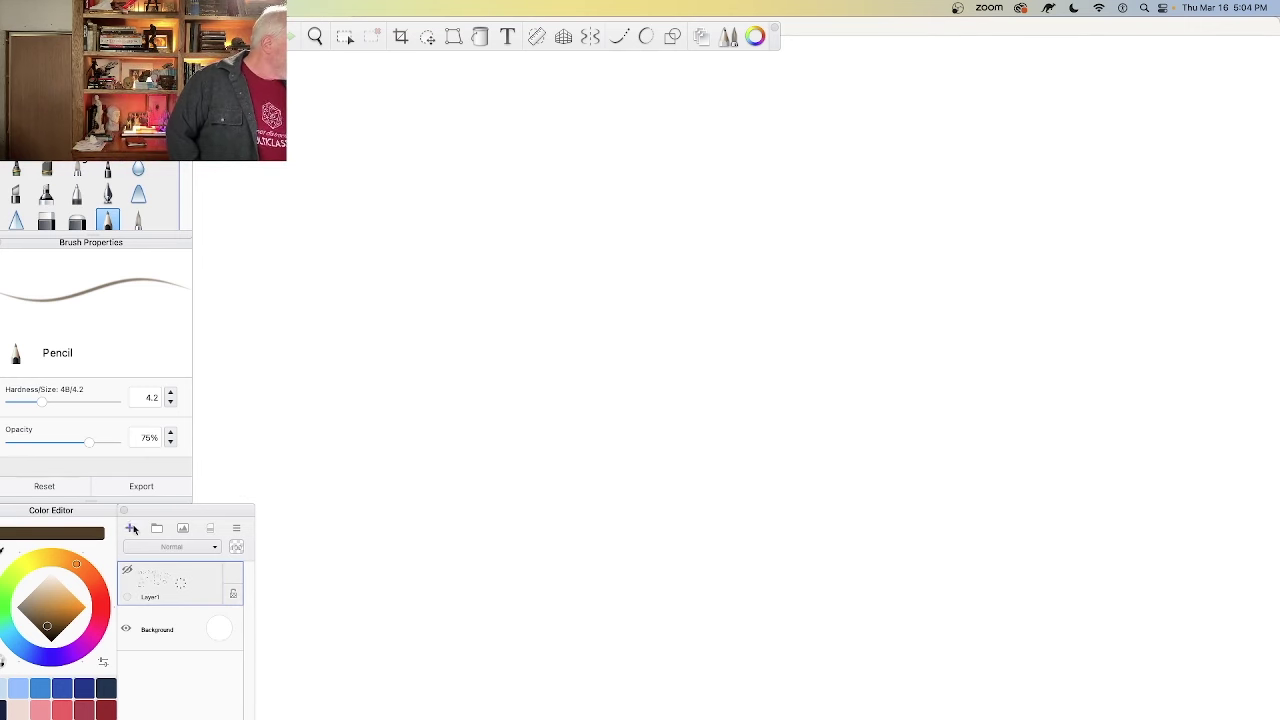
click(131, 528)
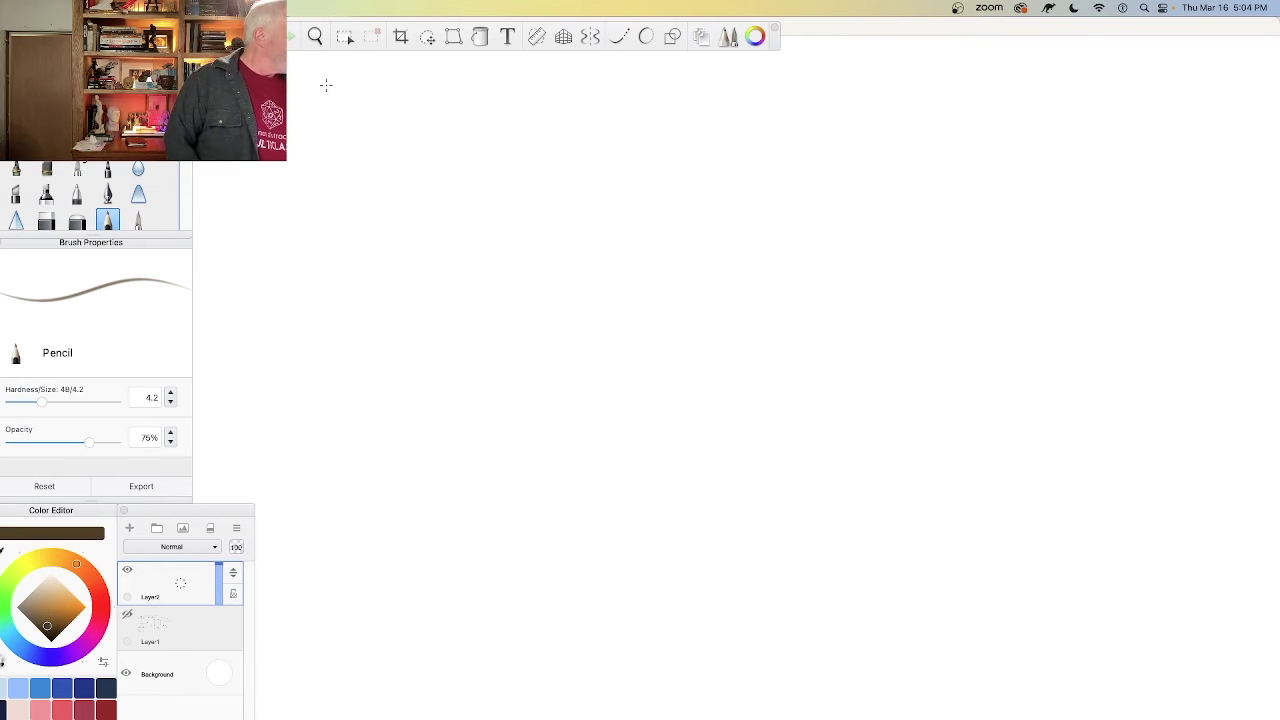
Step: Block in a downward-tilted head in three-quarter view, with a pointed chin, brow line, face centre line and oval ear
mouse_move(288, 87)
mouse_down()
mouse_move(398, 110)
mouse_move(412, 136)
mouse_move(404, 116)
mouse_move(380, 256)
mouse_move(360, 283)
mouse_up()
drag(274, 160, 355, 277)
drag(403, 166, 346, 201)
drag(382, 138, 372, 268)
drag(383, 129, 377, 237)
mouse_move(400, 166)
mouse_down()
mouse_move(355, 198)
mouse_move(262, 166)
mouse_move(298, 202)
mouse_up()
drag(382, 130, 377, 202)
mouse_move(322, 99)
mouse_down()
mouse_move(382, 120)
mouse_move(288, 92)
mouse_up()
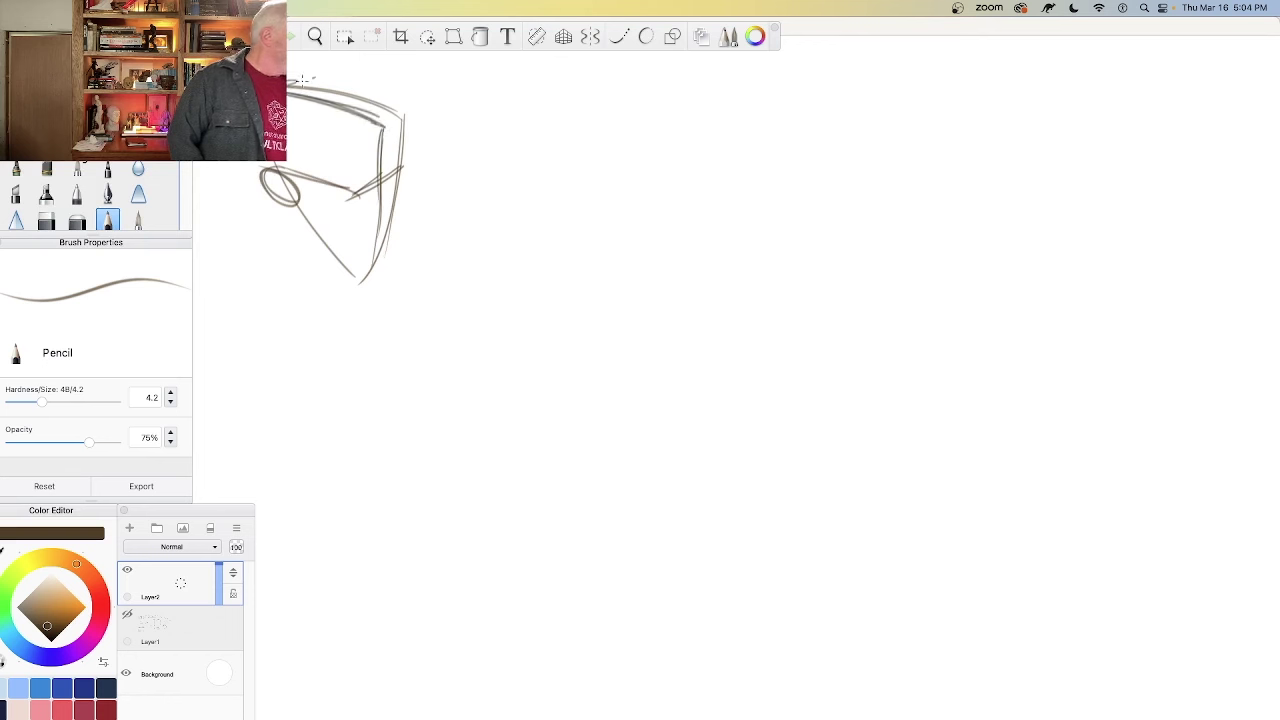
Step: Add the forehead's front and side planes, the cheek line and the jaw contour to the blocked-in head
mouse_move(402, 122)
mouse_down()
mouse_move(349, 147)
mouse_move(346, 204)
mouse_up()
mouse_move(362, 274)
mouse_down()
mouse_move(384, 252)
mouse_move(363, 273)
mouse_move(314, 236)
mouse_move(378, 266)
mouse_up()
drag(296, 210, 332, 246)
drag(345, 190, 364, 257)
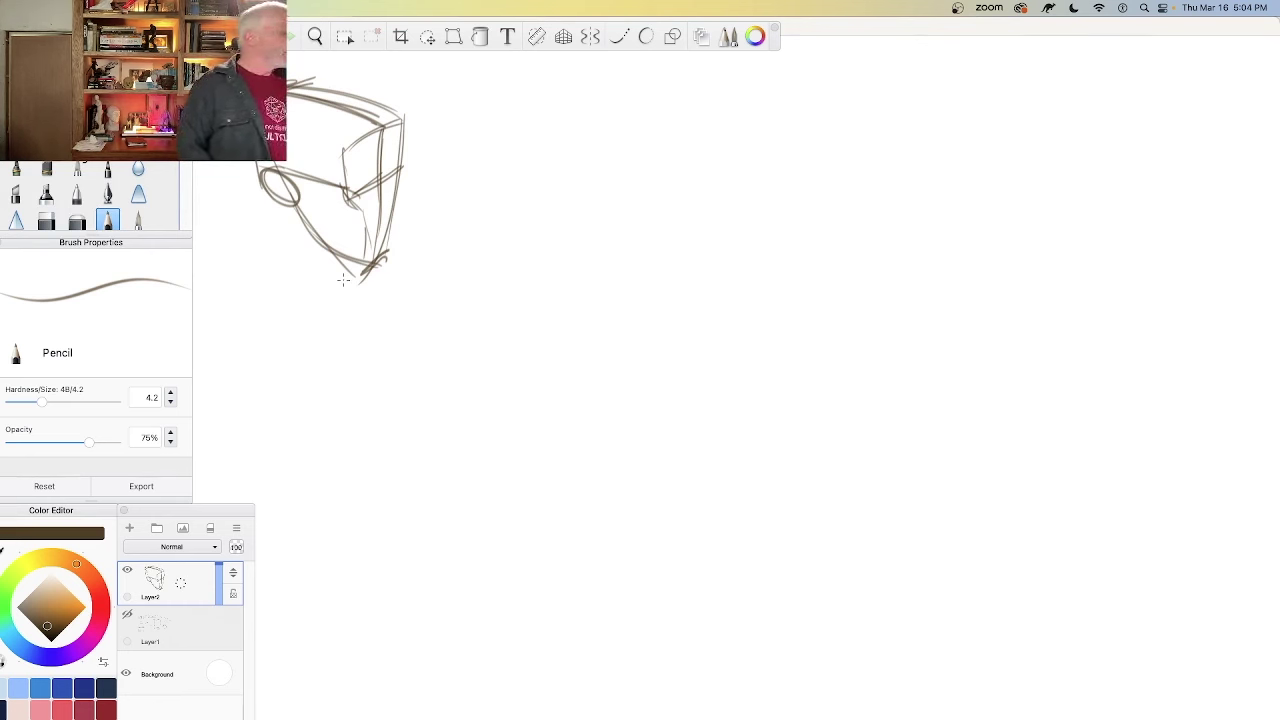
drag(341, 150, 300, 127)
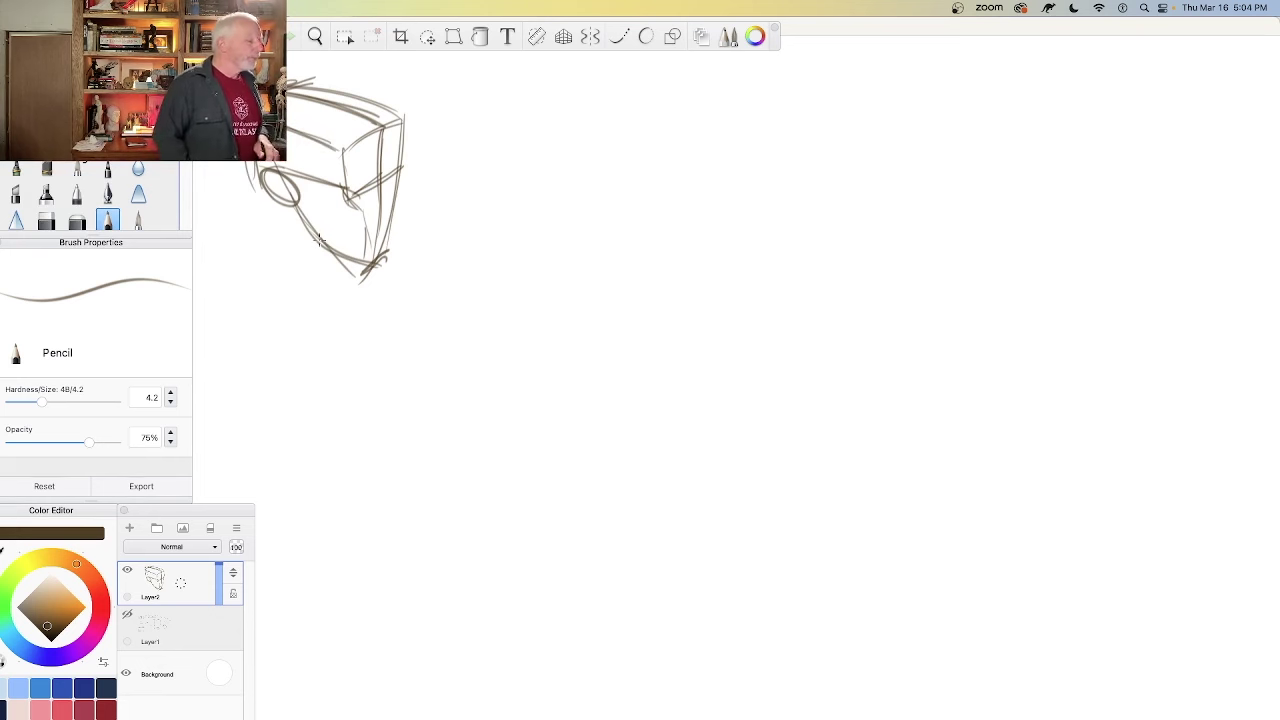
Step: Write "LTL" below the head sketch and circle it
mouse_move(222, 300)
mouse_down()
mouse_move(244, 338)
mouse_move(270, 341)
mouse_up()
mouse_move(254, 306)
mouse_down()
mouse_move(283, 303)
mouse_move(322, 325)
mouse_up()
mouse_move(262, 261)
mouse_down()
mouse_move(233, 264)
mouse_move(298, 266)
mouse_up()
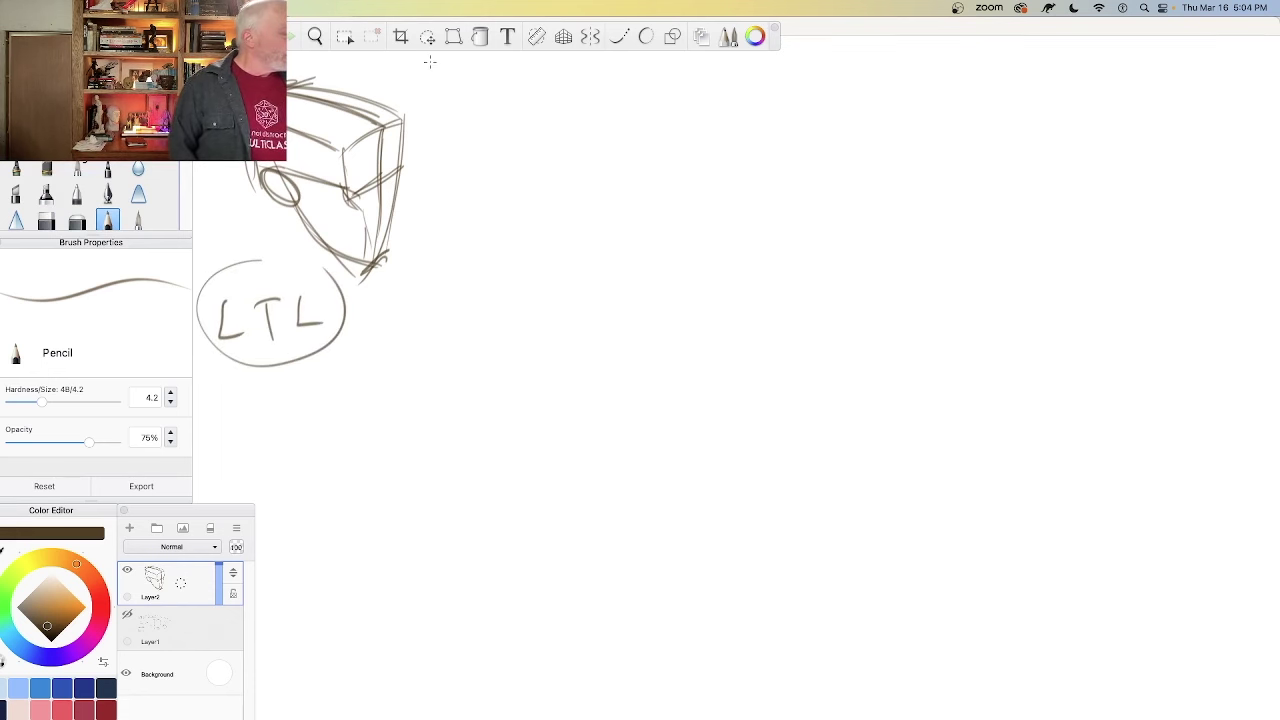
Step: Write the note "WHEN IN DOUBT, SIMPLIFY" across the upper part of the canvas
mouse_move(421, 80)
mouse_down()
mouse_move(456, 76)
mouse_move(484, 99)
mouse_move(494, 80)
mouse_move(560, 108)
mouse_up()
mouse_move(576, 104)
mouse_down()
mouse_move(631, 95)
mouse_move(662, 77)
mouse_move(689, 88)
mouse_move(704, 72)
mouse_move(721, 92)
mouse_move(729, 76)
mouse_move(740, 116)
mouse_up()
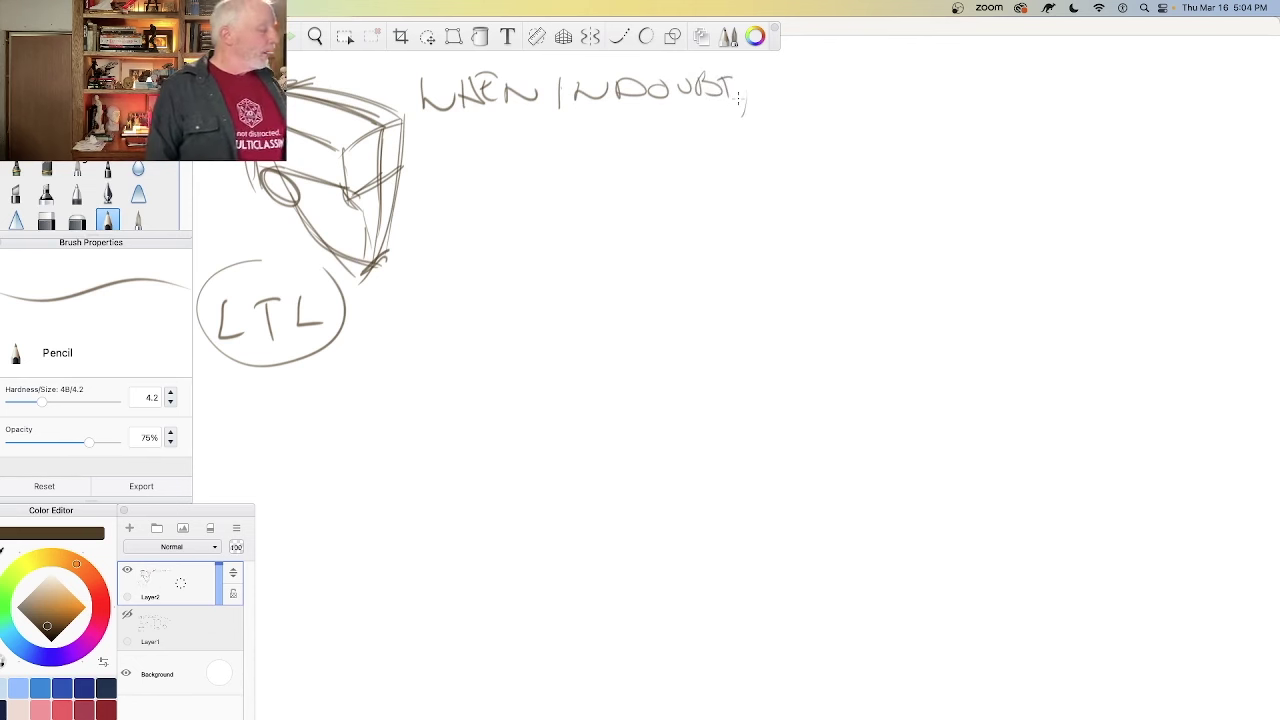
drag(750, 97, 743, 114)
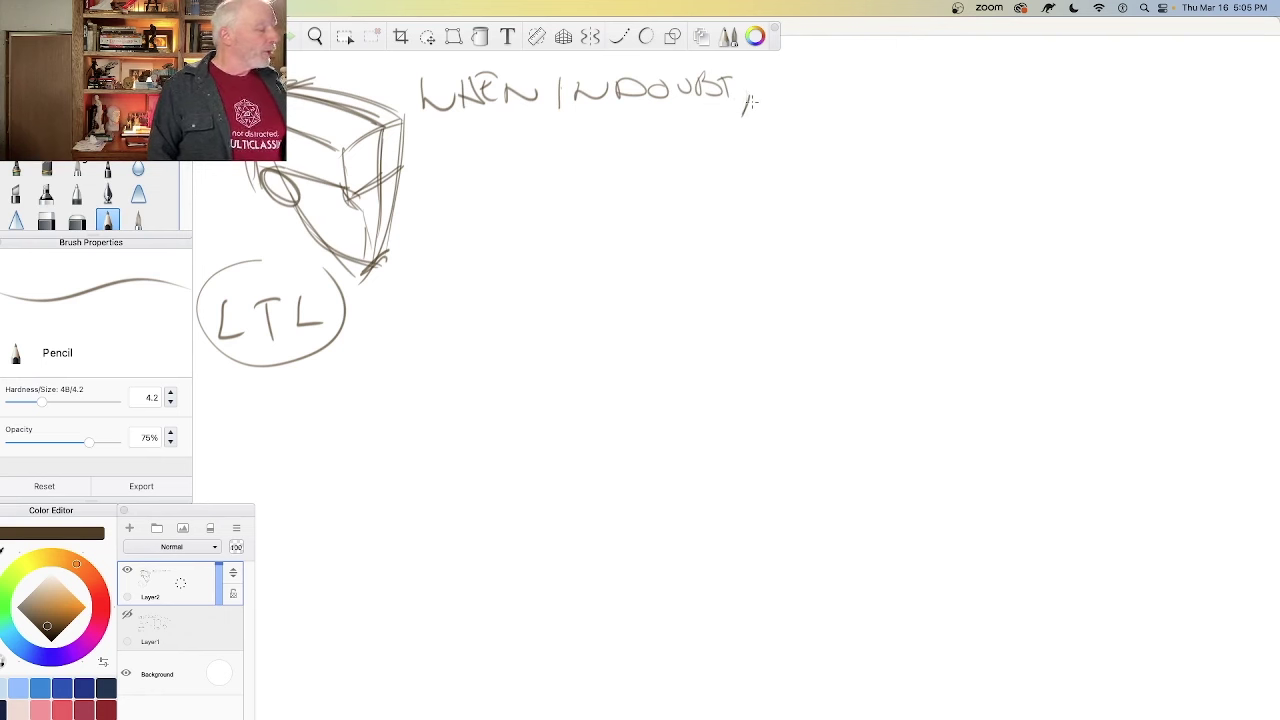
mouse_move(798, 68)
mouse_down()
mouse_move(758, 94)
mouse_move(840, 90)
mouse_move(858, 66)
mouse_move(872, 95)
mouse_move(910, 93)
mouse_move(867, 92)
mouse_move(885, 90)
mouse_up()
mouse_move(896, 70)
mouse_down()
mouse_move(888, 90)
mouse_move(930, 62)
mouse_move(920, 74)
mouse_up()
drag(930, 58, 936, 76)
mouse_move(944, 58)
mouse_down()
mouse_move(936, 93)
mouse_move(889, 84)
mouse_up()
mouse_move(892, 52)
mouse_down()
mouse_move(897, 92)
mouse_move(867, 85)
mouse_up()
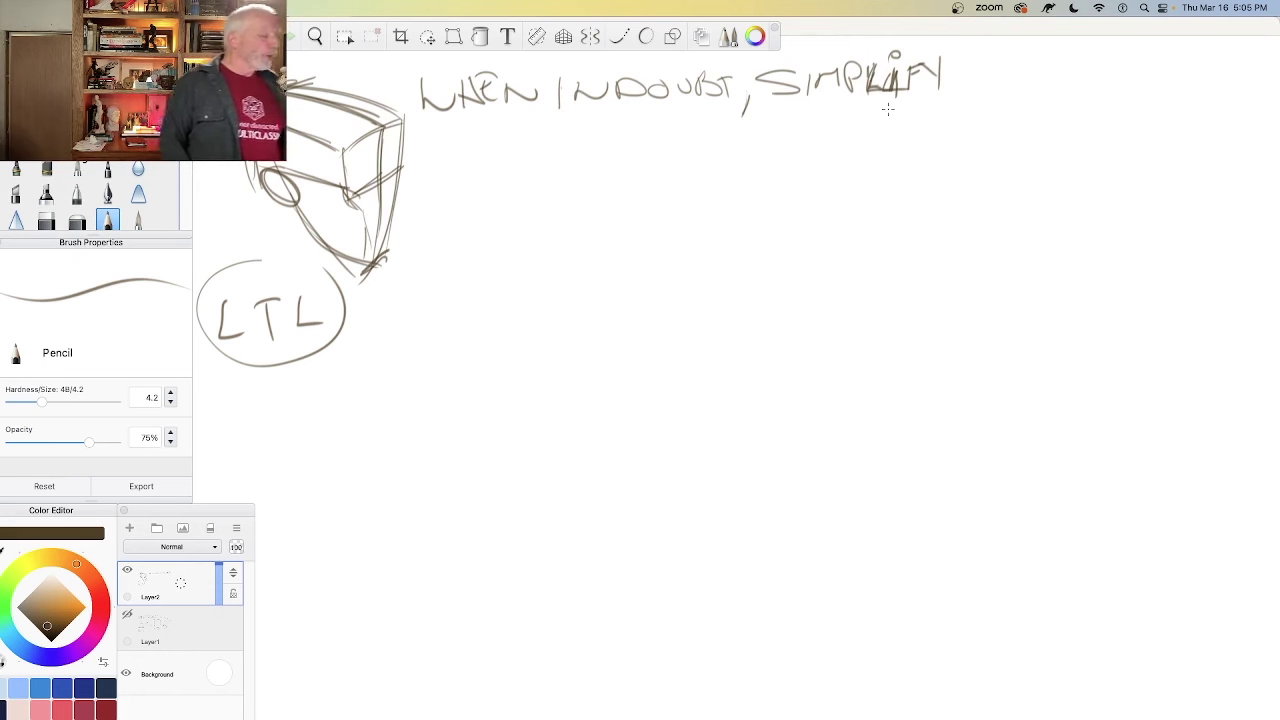
Step: Draw an arrow pointing at the head's ear and darken the brow line and the face centre line
drag(227, 228, 259, 202)
mouse_move(240, 207)
mouse_down()
mouse_move(260, 201)
mouse_move(258, 222)
mouse_up()
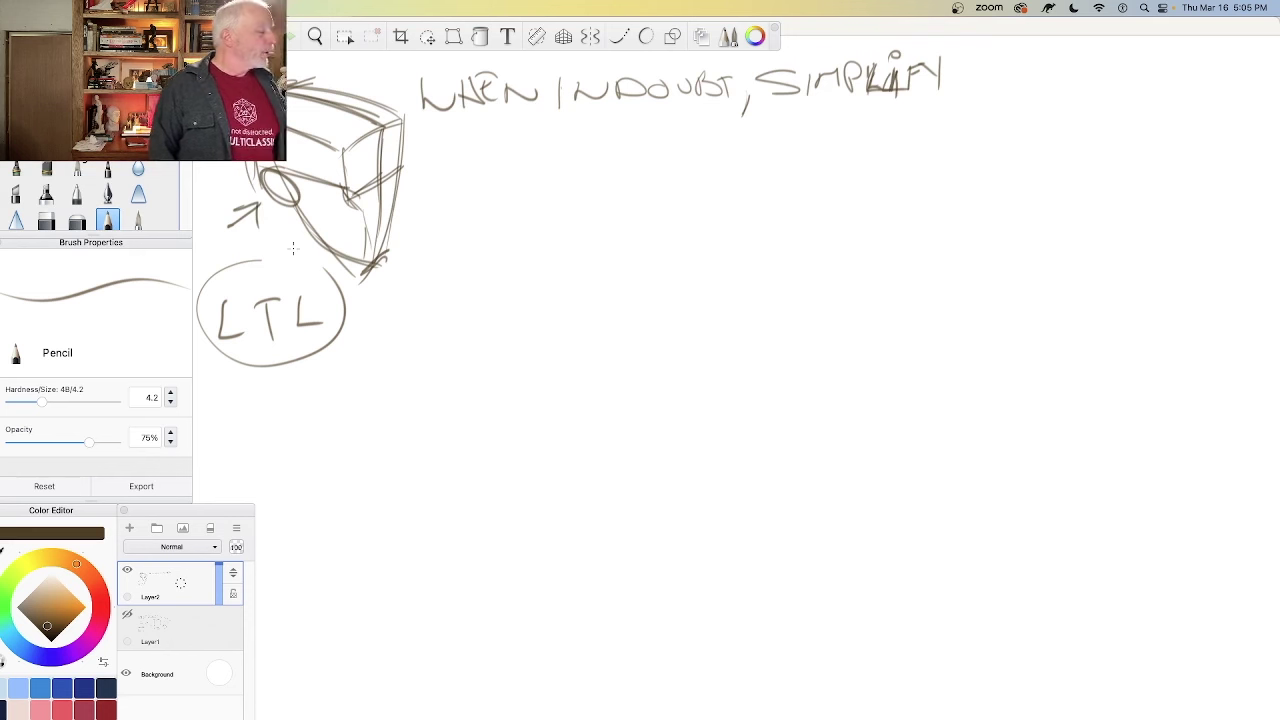
drag(400, 173, 349, 197)
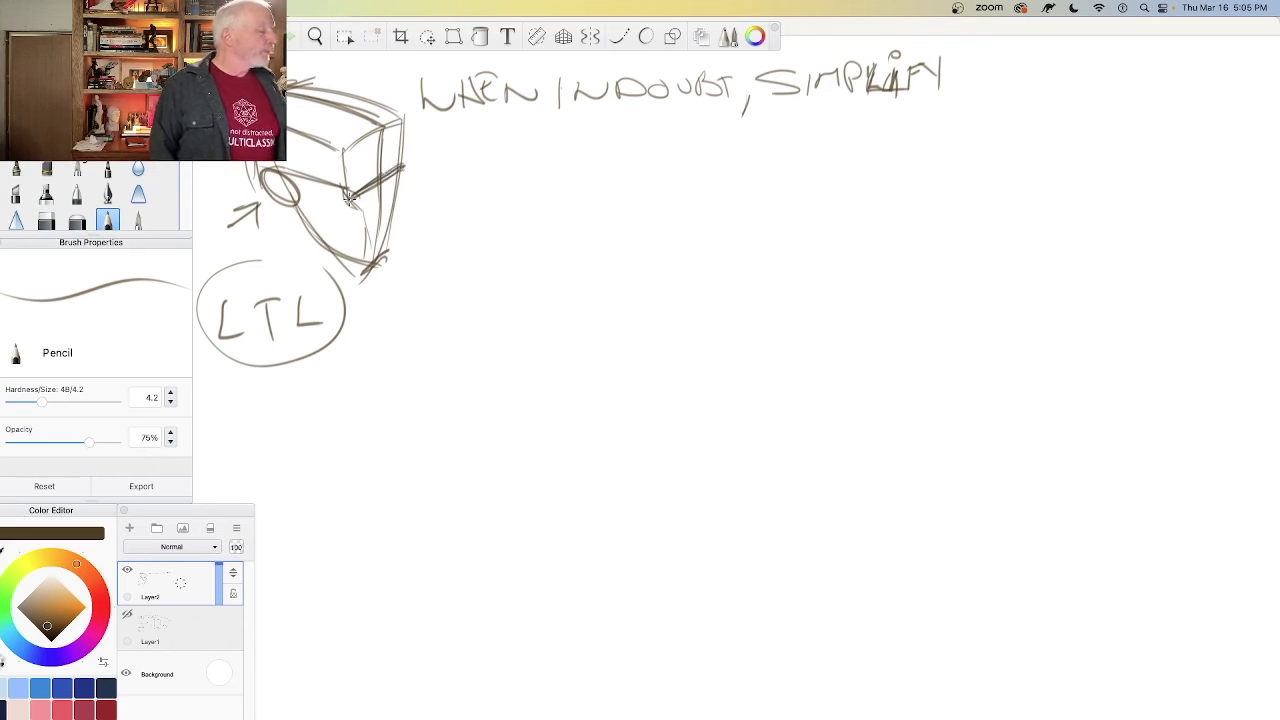
drag(380, 132, 383, 266)
drag(381, 132, 378, 256)
drag(380, 128, 381, 258)
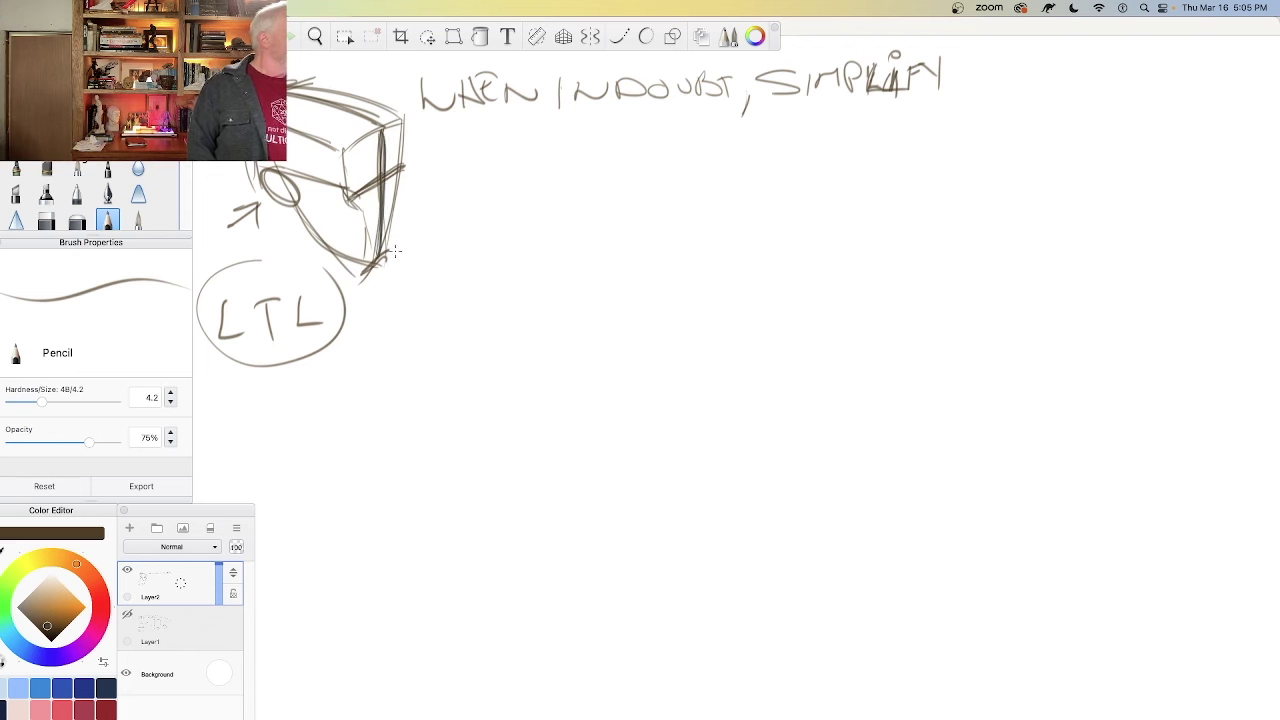
Step: Add eye shapes beneath the head's brow line and darken the line running from the brow back to the ear
drag(403, 166, 347, 198)
drag(381, 144, 370, 234)
mouse_move(402, 167)
mouse_down()
mouse_move(388, 189)
mouse_move(396, 178)
mouse_up()
drag(368, 189, 360, 212)
mouse_move(400, 170)
mouse_down()
mouse_move(390, 196)
mouse_move(349, 198)
mouse_move(358, 193)
mouse_up()
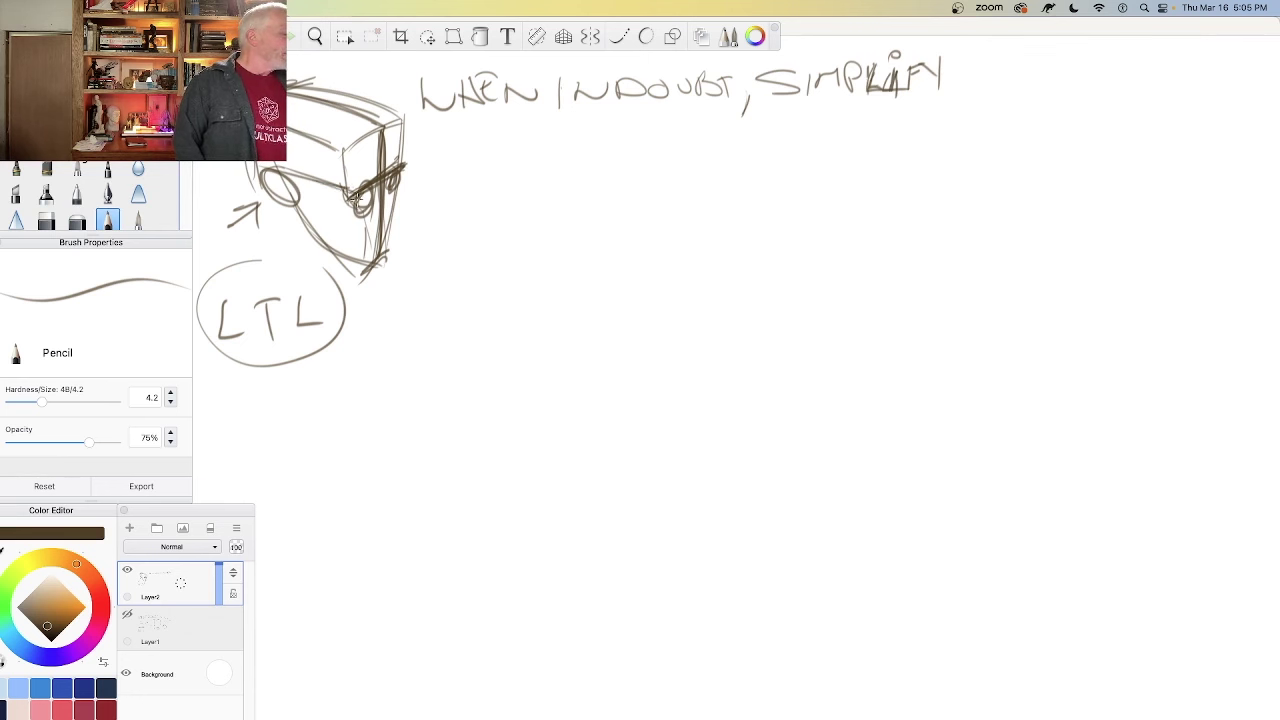
drag(357, 194, 307, 180)
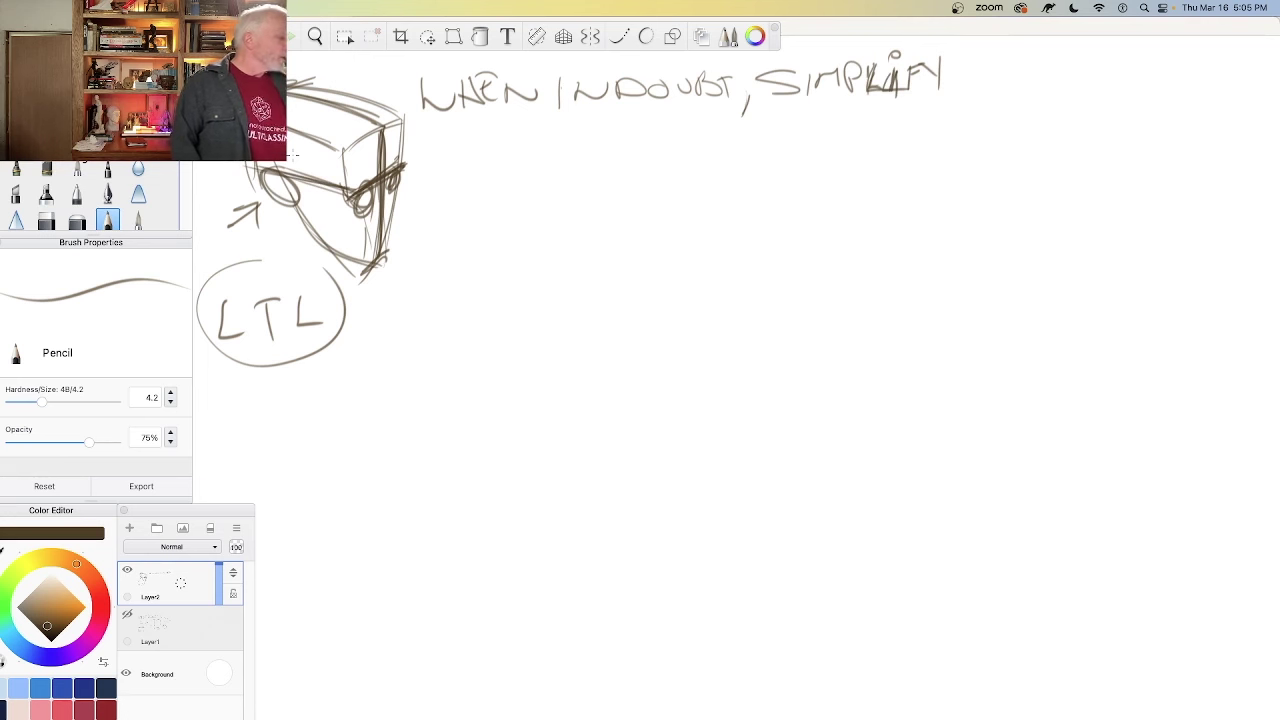
drag(337, 188, 311, 181)
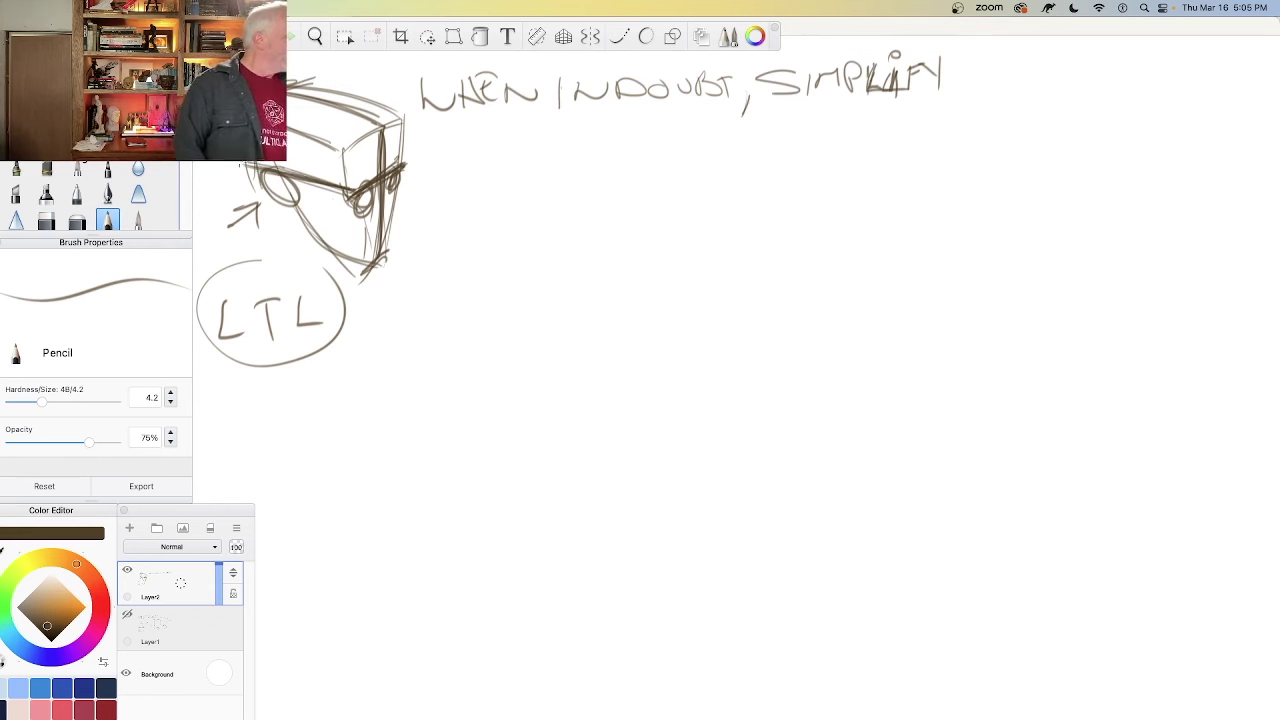
Step: Draw a three-quarter-view box seen from above beside the head sketch, and darken the outline of the head's ear
mouse_move(690, 165)
mouse_down()
mouse_move(629, 214)
mouse_move(508, 185)
mouse_up()
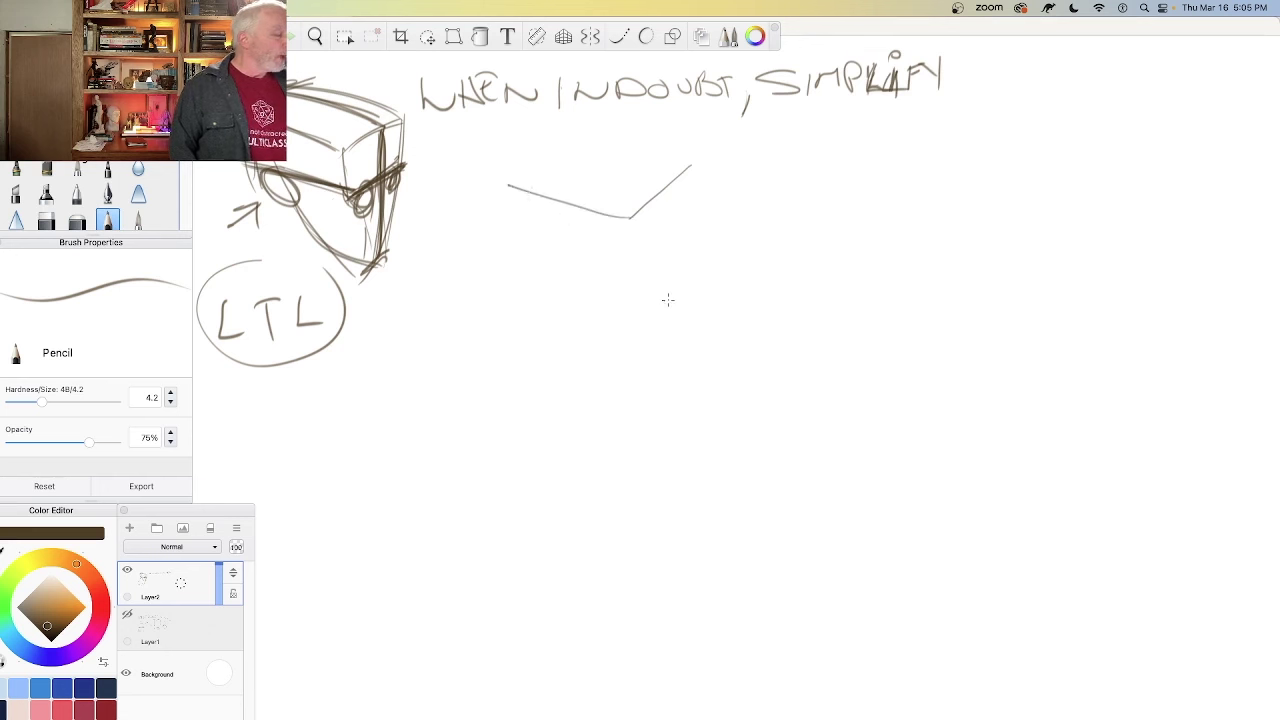
drag(629, 218, 633, 356)
mouse_move(695, 160)
mouse_down()
mouse_move(684, 326)
mouse_move(634, 390)
mouse_up()
mouse_move(633, 338)
mouse_down()
mouse_move(634, 390)
mouse_move(498, 320)
mouse_up()
drag(505, 180, 507, 332)
mouse_move(694, 158)
mouse_down()
mouse_move(576, 134)
mouse_move(490, 180)
mouse_up()
drag(503, 166, 505, 276)
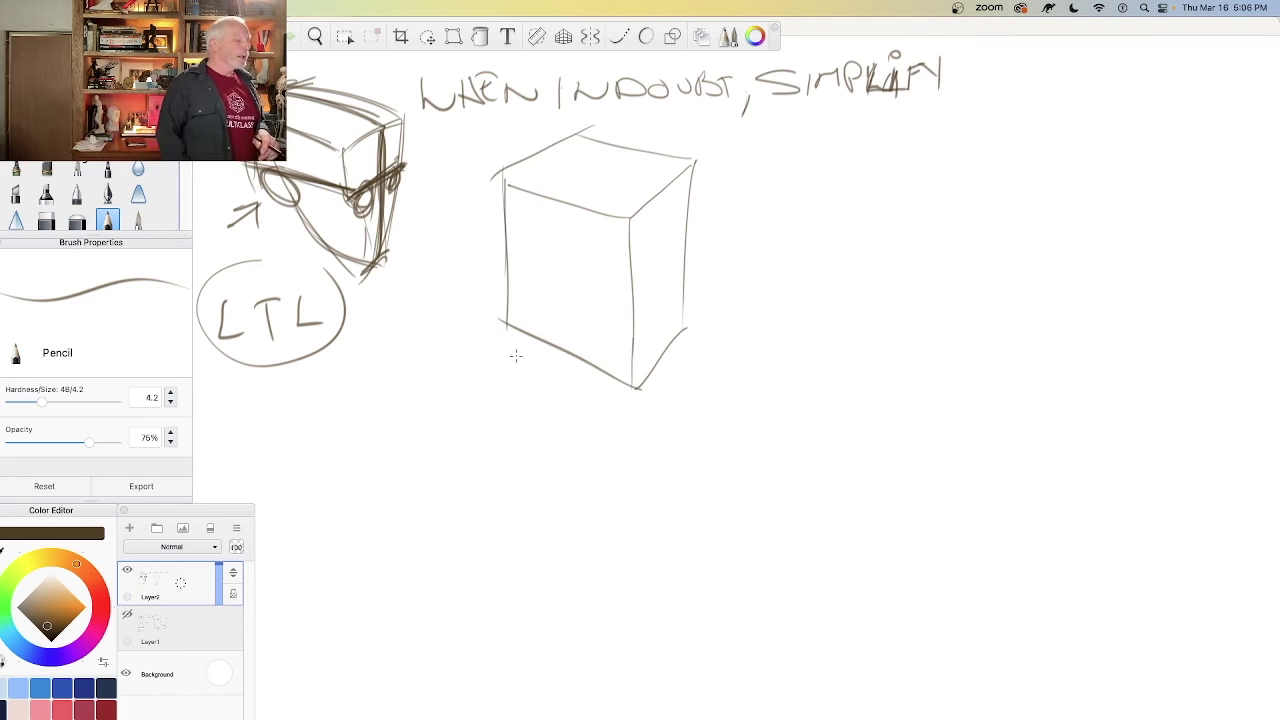
mouse_move(272, 196)
mouse_down()
mouse_move(298, 204)
mouse_move(278, 193)
mouse_up()
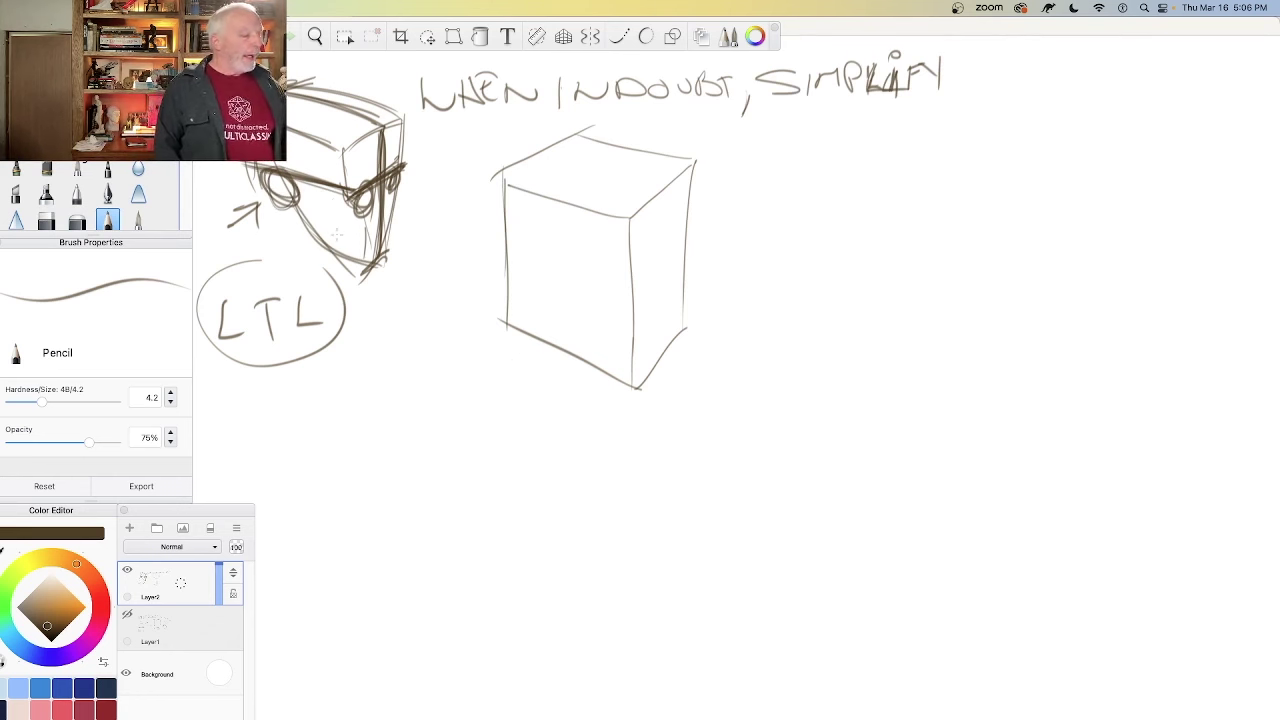
Step: Move the canvas window aside to uncover the profile photo, and sketch a simplified left-facing profile head beside the box
mouse_move(1034, 33)
mouse_down()
mouse_move(714, 33)
mouse_move(742, 33)
mouse_up()
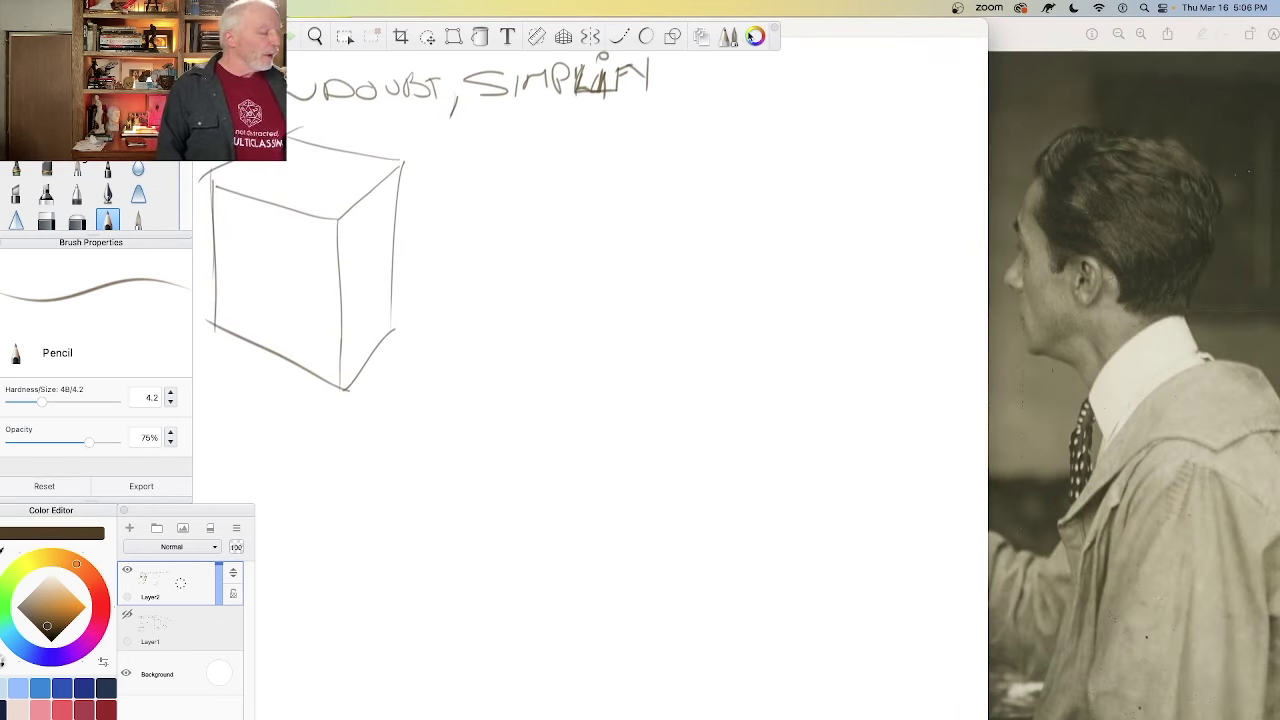
mouse_move(490, 158)
mouse_down()
mouse_move(640, 128)
mouse_move(493, 262)
mouse_move(514, 314)
mouse_up()
drag(634, 170, 549, 307)
mouse_move(644, 130)
mouse_down()
mouse_move(538, 306)
mouse_move(588, 264)
mouse_move(512, 314)
mouse_up()
drag(612, 256, 592, 288)
Step: Add a vertical midline, an ear, an arrow toward the face and small facial contours to the profile head
drag(545, 148, 550, 280)
drag(552, 152, 550, 276)
mouse_move(557, 195)
mouse_down()
mouse_move(560, 236)
mouse_move(556, 190)
mouse_move(548, 237)
mouse_move(530, 215)
mouse_move(488, 216)
mouse_move(508, 226)
mouse_up()
mouse_move(598, 131)
mouse_down()
mouse_move(614, 183)
mouse_move(634, 183)
mouse_move(624, 228)
mouse_up()
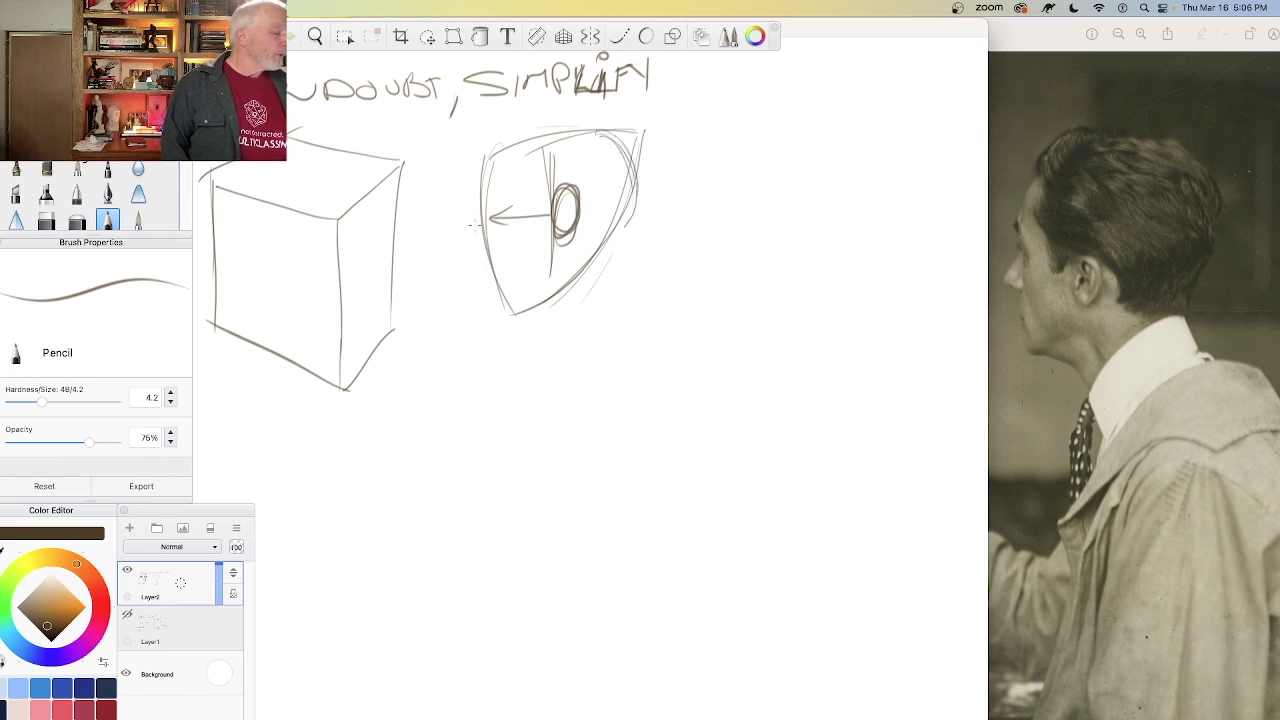
mouse_move(476, 227)
mouse_down()
mouse_move(472, 268)
mouse_move(488, 270)
mouse_move(510, 312)
mouse_up()
drag(472, 220, 480, 173)
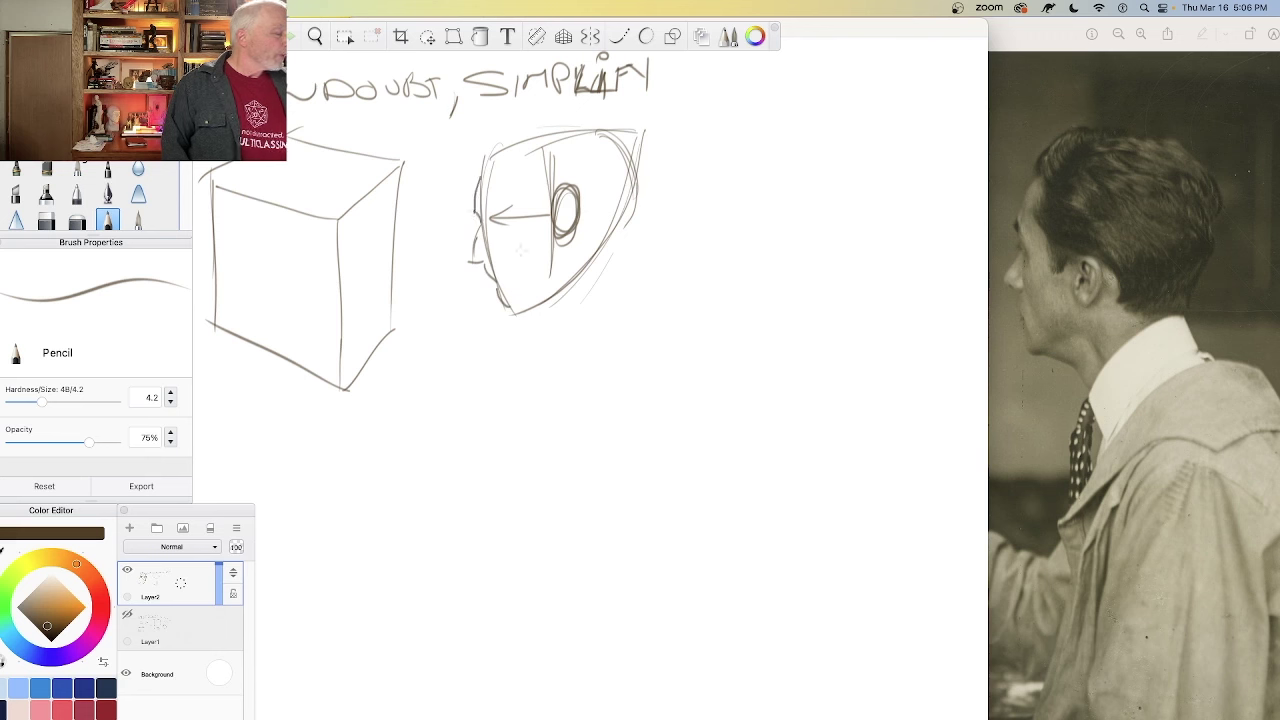
Step: Darken the profile's midline, stack ear-sized ovals above and below the ear, and add a backward arrow, a downward arrow and a chin line
drag(550, 218, 551, 260)
drag(552, 188, 551, 254)
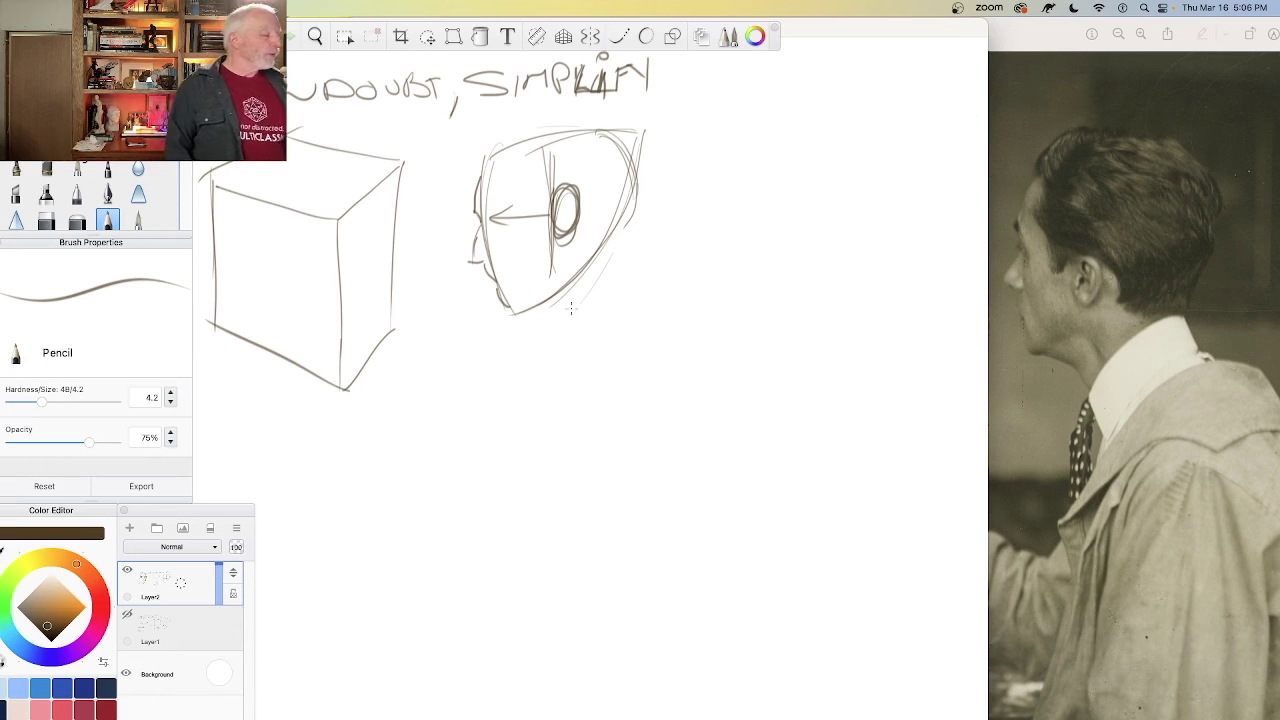
drag(551, 152, 551, 266)
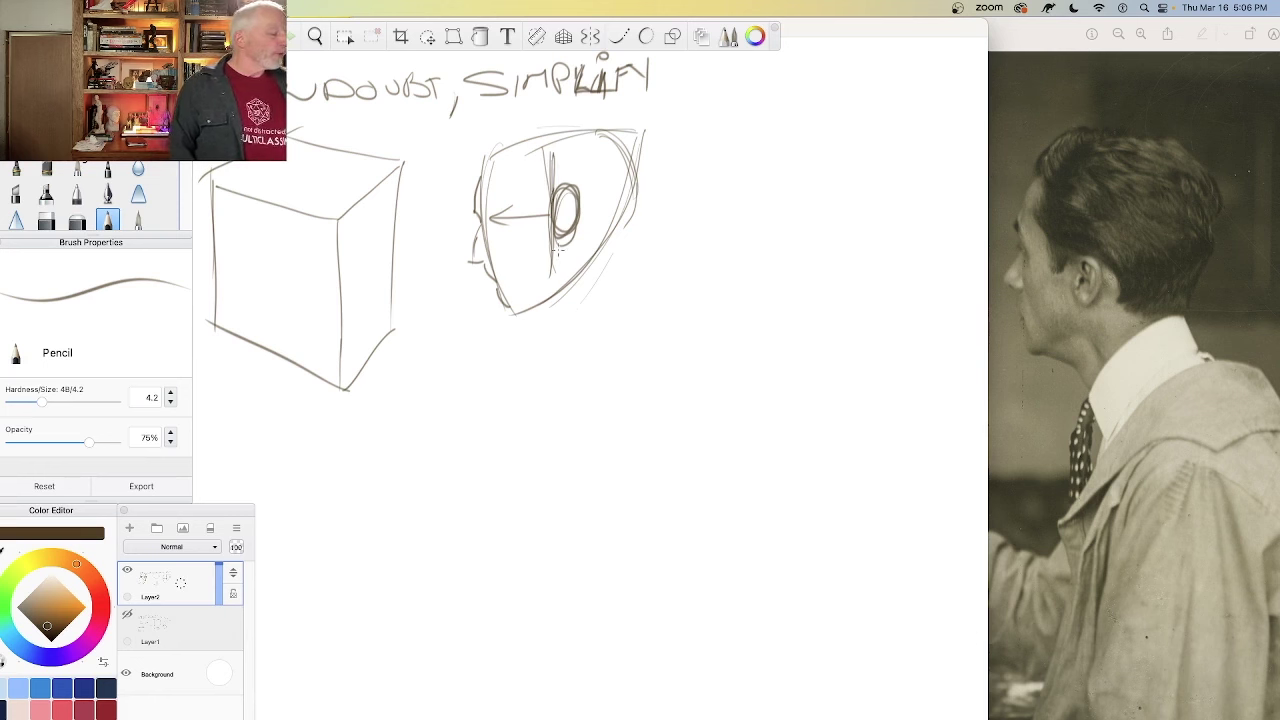
mouse_move(562, 182)
mouse_down()
mouse_move(574, 162)
mouse_move(562, 136)
mouse_move(548, 208)
mouse_move(566, 282)
mouse_up()
drag(586, 213, 628, 213)
mouse_move(563, 292)
mouse_down()
mouse_move(564, 330)
mouse_move(576, 316)
mouse_up()
mouse_move(553, 257)
mouse_down()
mouse_move(564, 288)
mouse_move(550, 283)
mouse_move(566, 228)
mouse_up()
mouse_move(548, 304)
mouse_down()
mouse_move(493, 300)
mouse_move(507, 307)
mouse_up()
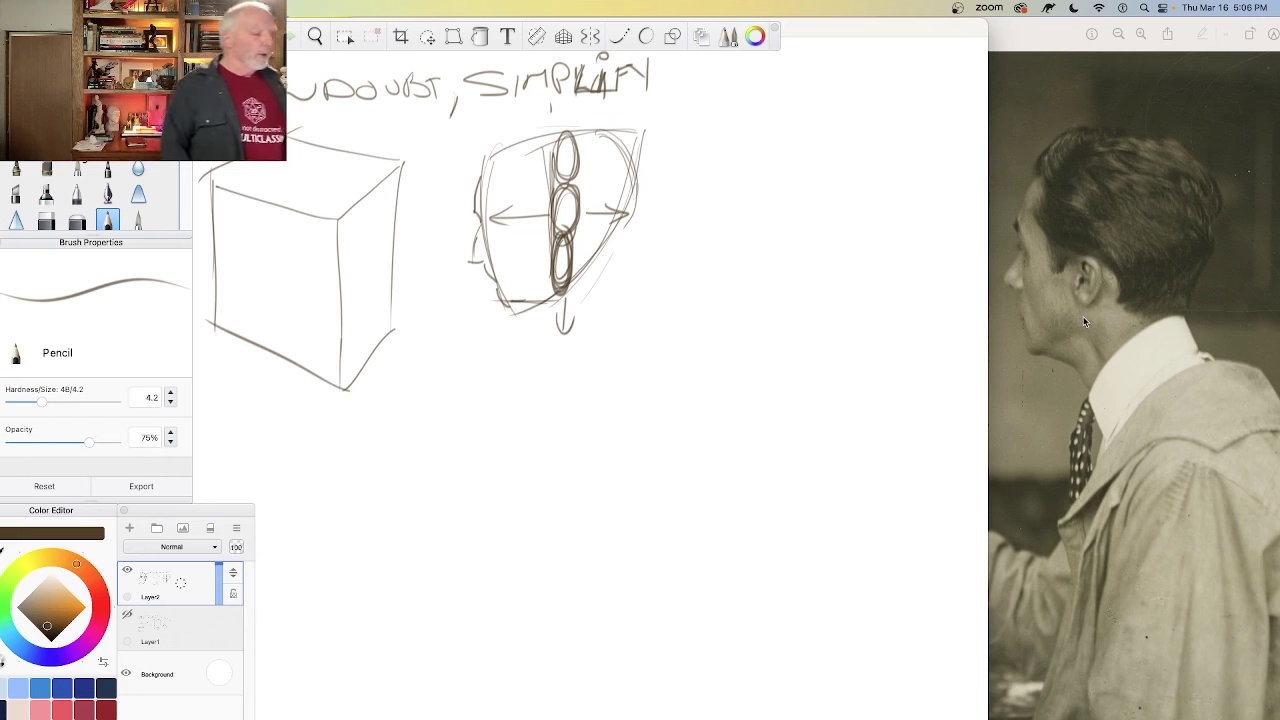
Step: Shift the canvas window slightly and sketch the curved crown and face line of a second left-facing profile head nearer the photo
drag(875, 28, 863, 27)
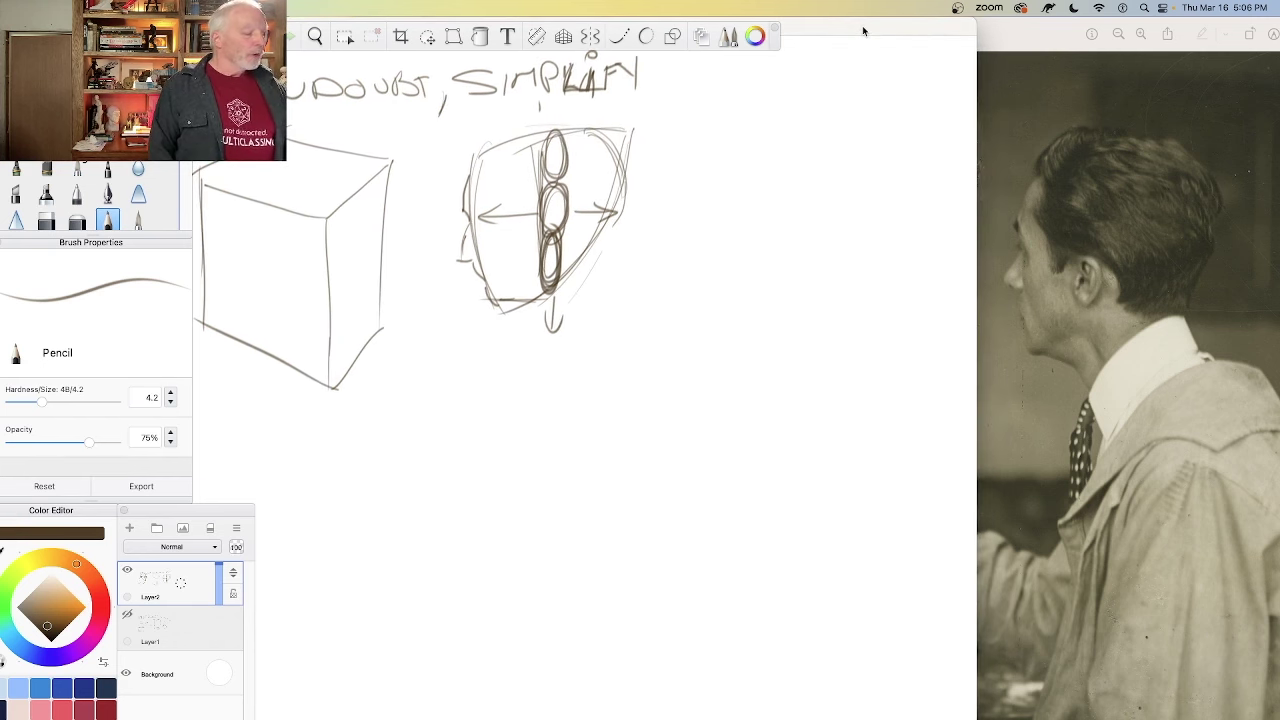
mouse_move(758, 142)
mouse_down()
mouse_move(898, 122)
mouse_move(886, 120)
mouse_up()
mouse_move(742, 170)
mouse_down()
mouse_move(906, 130)
mouse_move(868, 120)
mouse_up()
drag(746, 170, 748, 320)
drag(758, 136, 752, 336)
drag(744, 172, 750, 322)
drag(748, 138, 746, 312)
drag(740, 172, 768, 332)
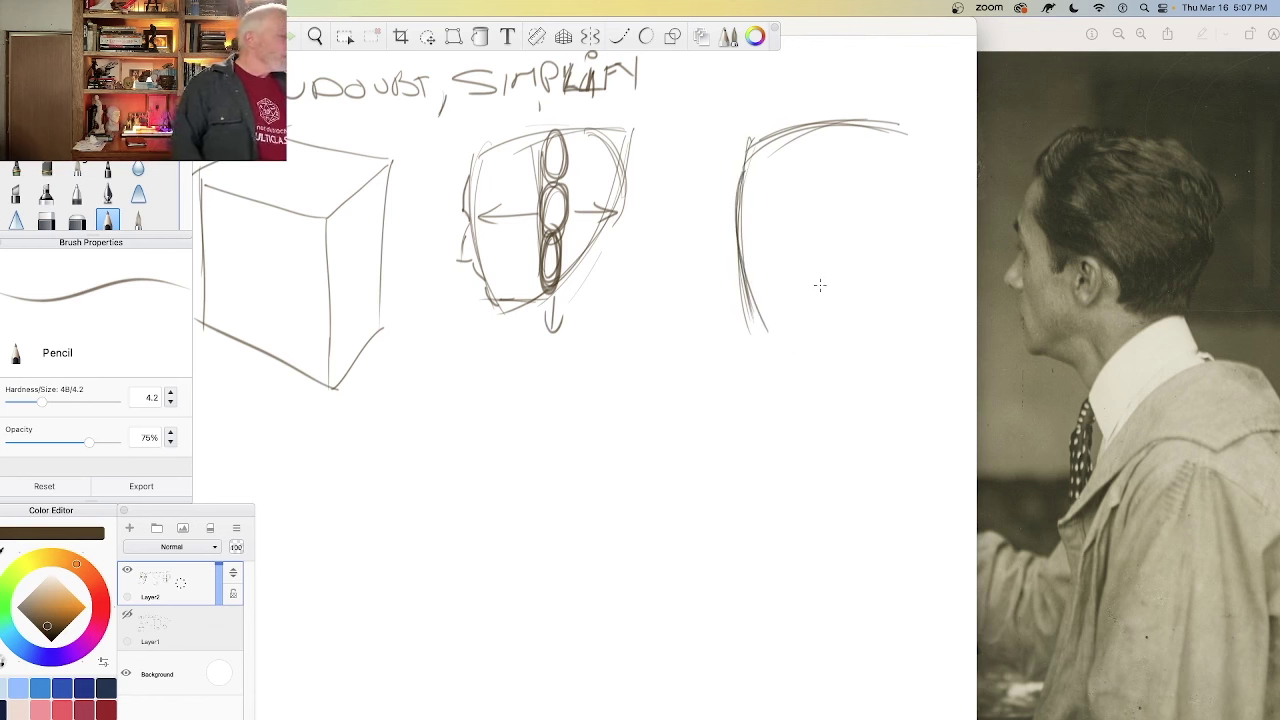
Step: Close the second profile head with layered curved strokes from the back of the skull down to the chin
drag(904, 145, 770, 338)
drag(898, 198, 762, 332)
drag(910, 158, 748, 334)
drag(876, 244, 750, 340)
drag(915, 160, 752, 325)
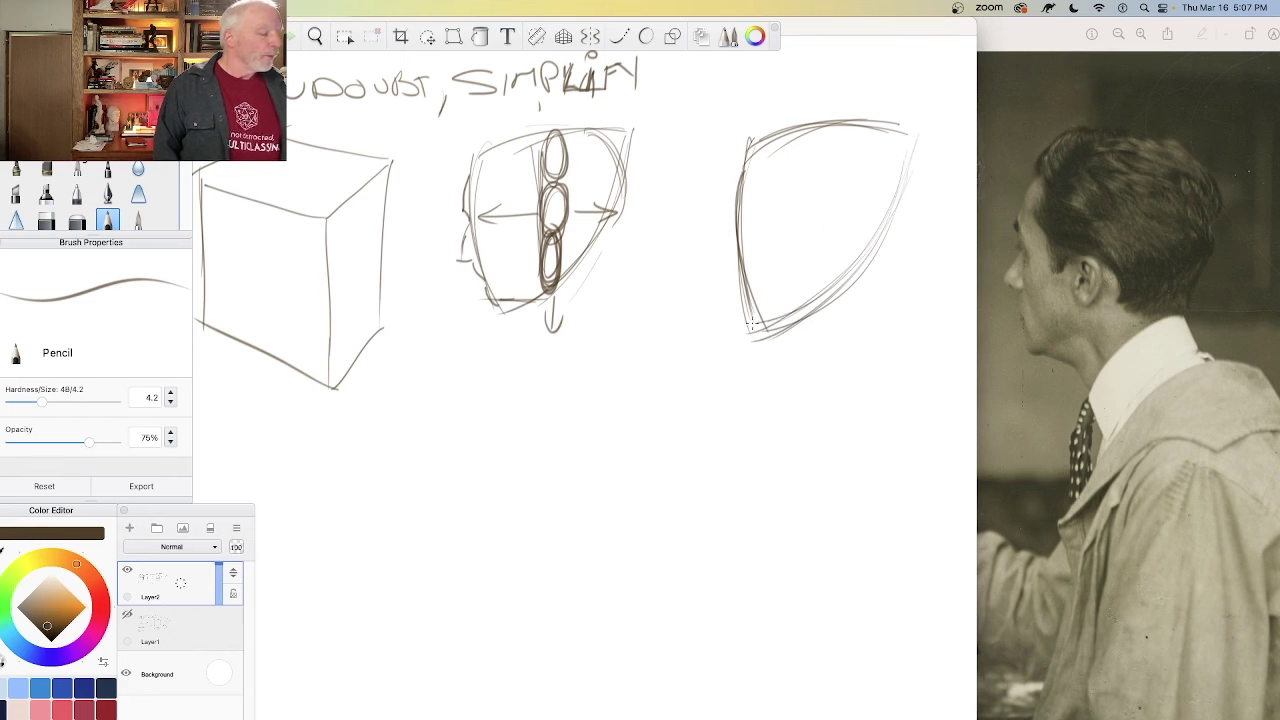
Step: Sketch a light vertical midline, horizontal brow and nose guidelines and an ear inside the second profile head
mouse_move(821, 162)
mouse_down()
mouse_move(816, 346)
mouse_move(814, 275)
mouse_move(810, 310)
mouse_up()
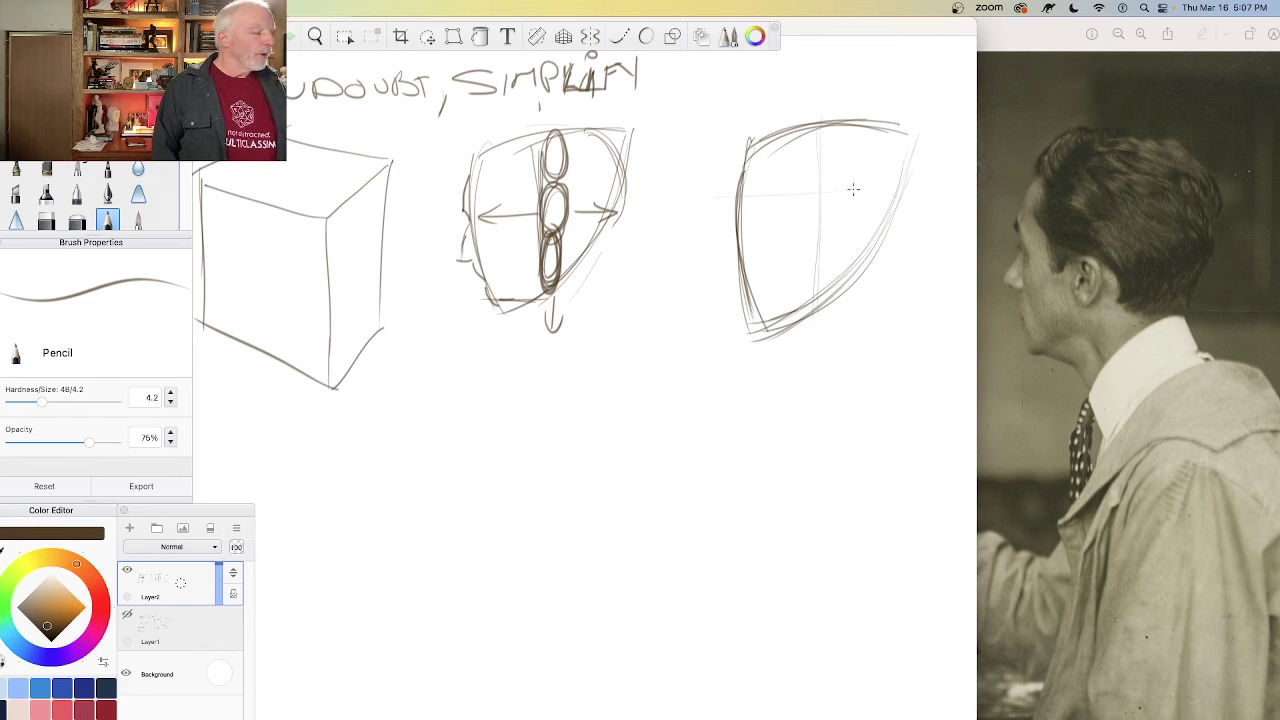
drag(762, 262, 870, 260)
drag(831, 197, 842, 248)
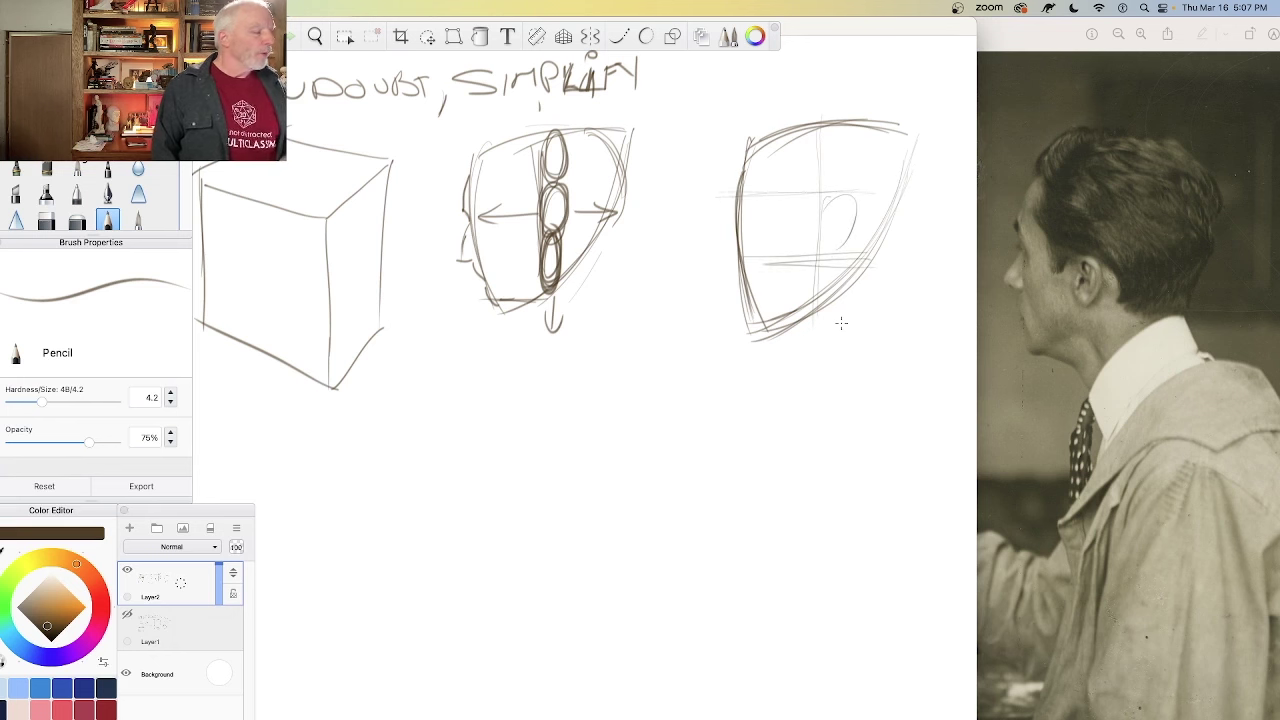
Step: Undo the guidelines and the ear in the second profile head
key(super+z)
key(super+z)
key(super+z)
key(super+z)
key(super+z)
key(super+z)
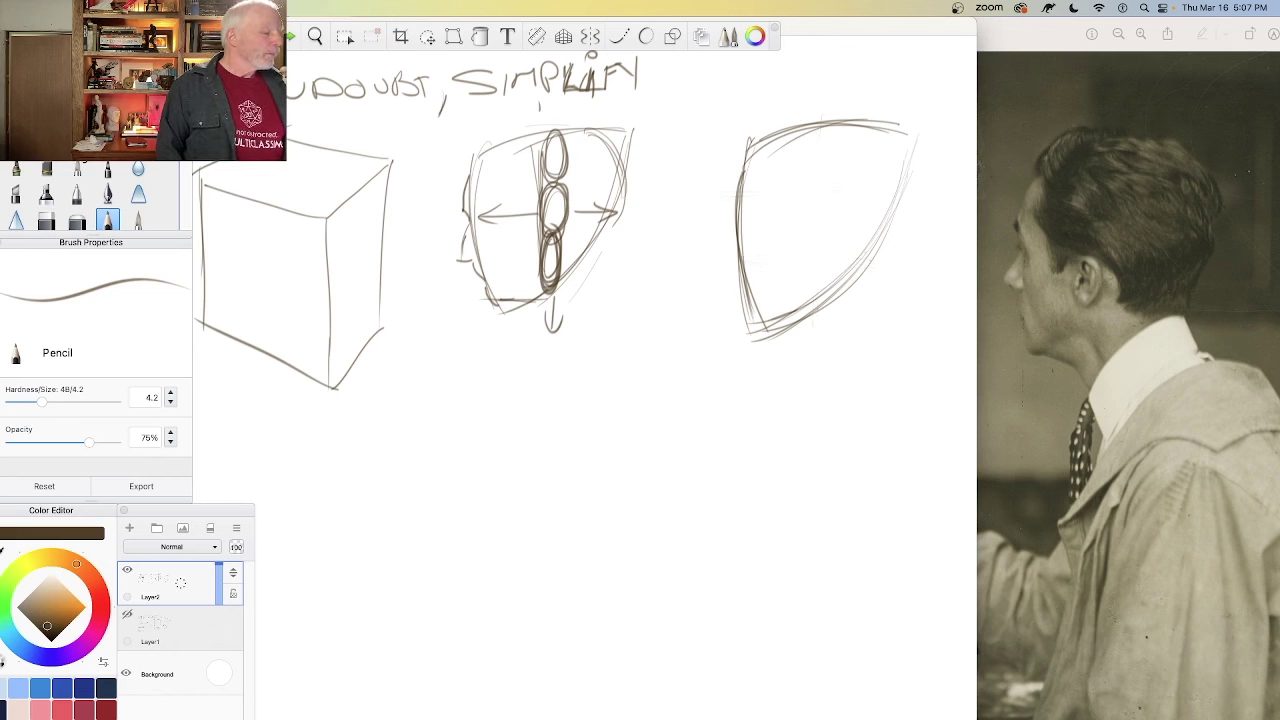
Step: Sketch an ear and the brow, nose and chin contour on the second profile head
mouse_move(793, 198)
mouse_down()
mouse_move(790, 244)
mouse_move(812, 186)
mouse_move(808, 242)
mouse_up()
mouse_move(756, 142)
mouse_down()
mouse_move(732, 222)
mouse_move(752, 320)
mouse_up()
mouse_move(742, 220)
mouse_down()
mouse_move(724, 267)
mouse_move(770, 328)
mouse_up()
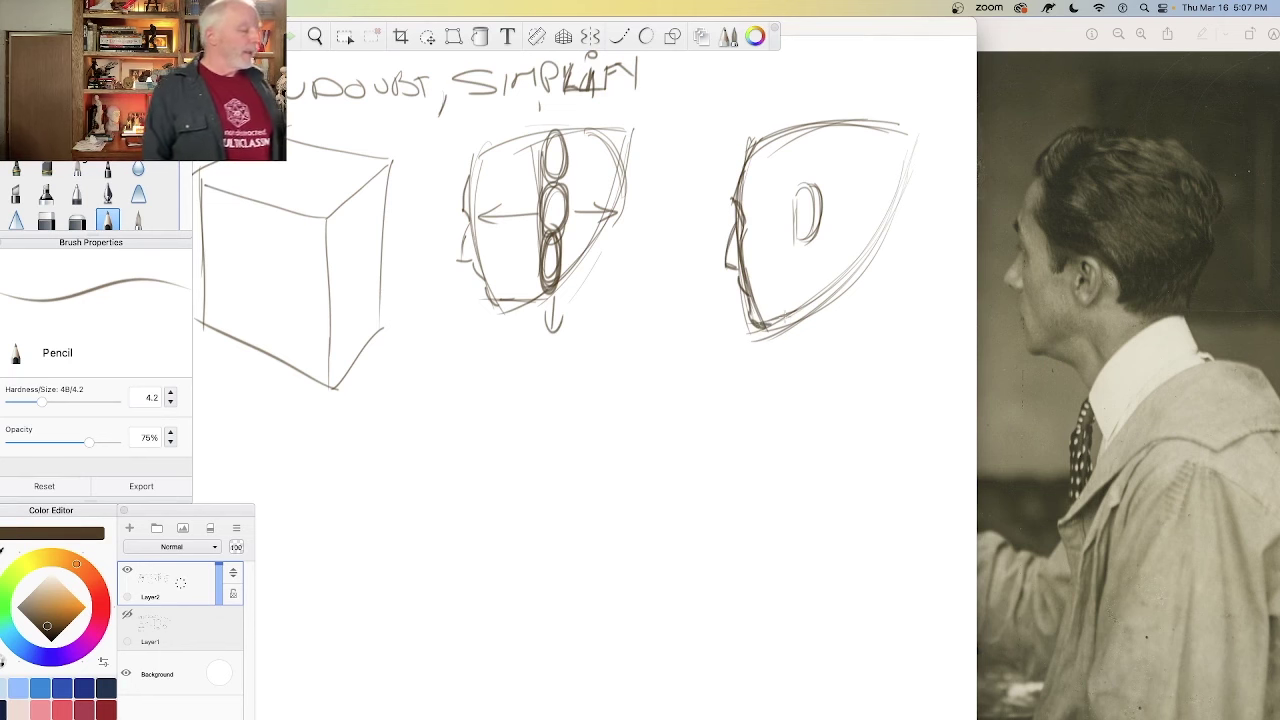
Step: Draw vertical lines and a slanted cross line on the cube's receding side face
drag(372, 194, 358, 360)
drag(396, 226, 318, 282)
drag(362, 196, 364, 234)
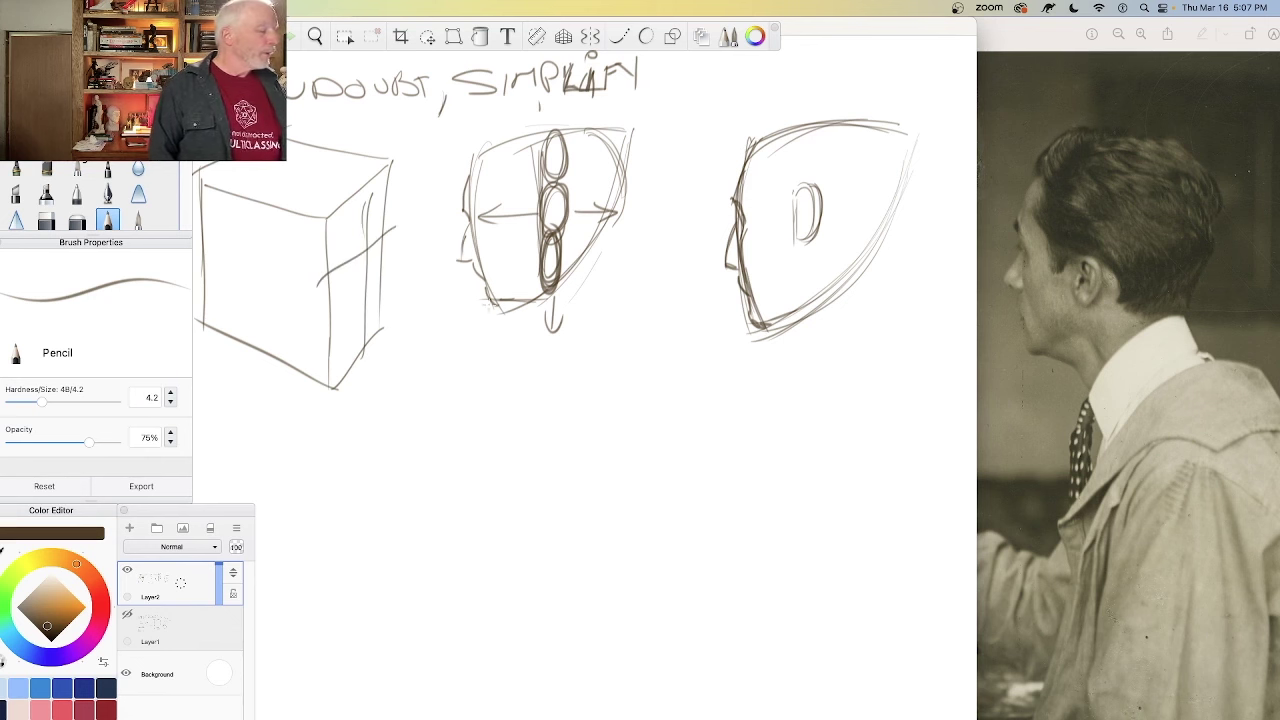
Step: Draw a guideline from the ear to the brow of the second head and add outward arrows on both sides of it
drag(798, 190, 732, 200)
drag(799, 190, 734, 200)
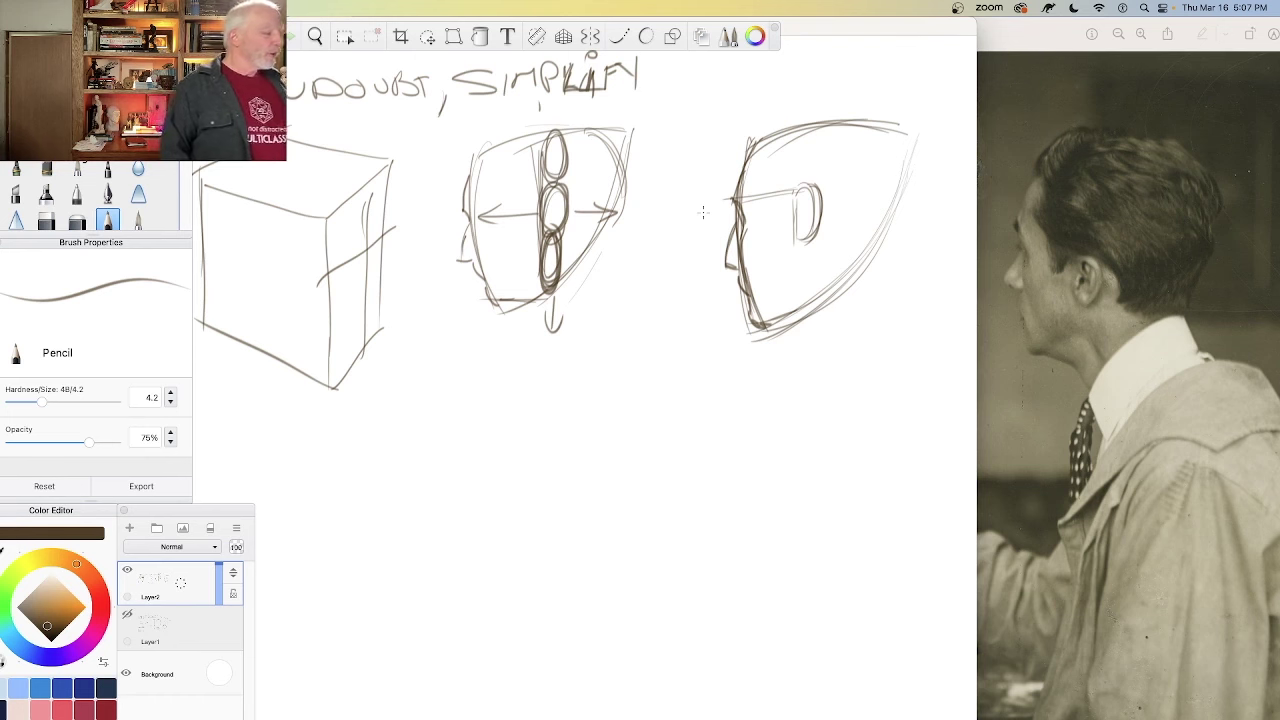
mouse_move(726, 172)
mouse_down()
mouse_move(656, 172)
mouse_move(688, 170)
mouse_up()
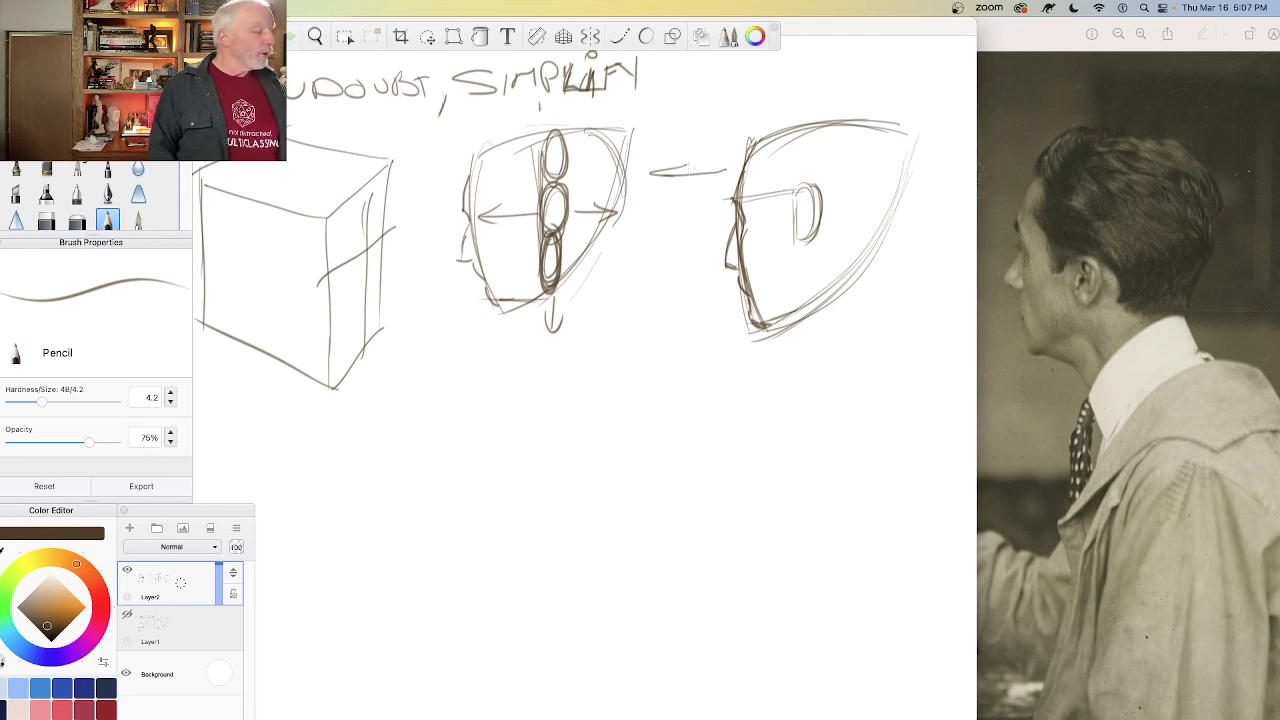
mouse_move(868, 176)
mouse_down()
mouse_move(924, 168)
mouse_move(912, 185)
mouse_up()
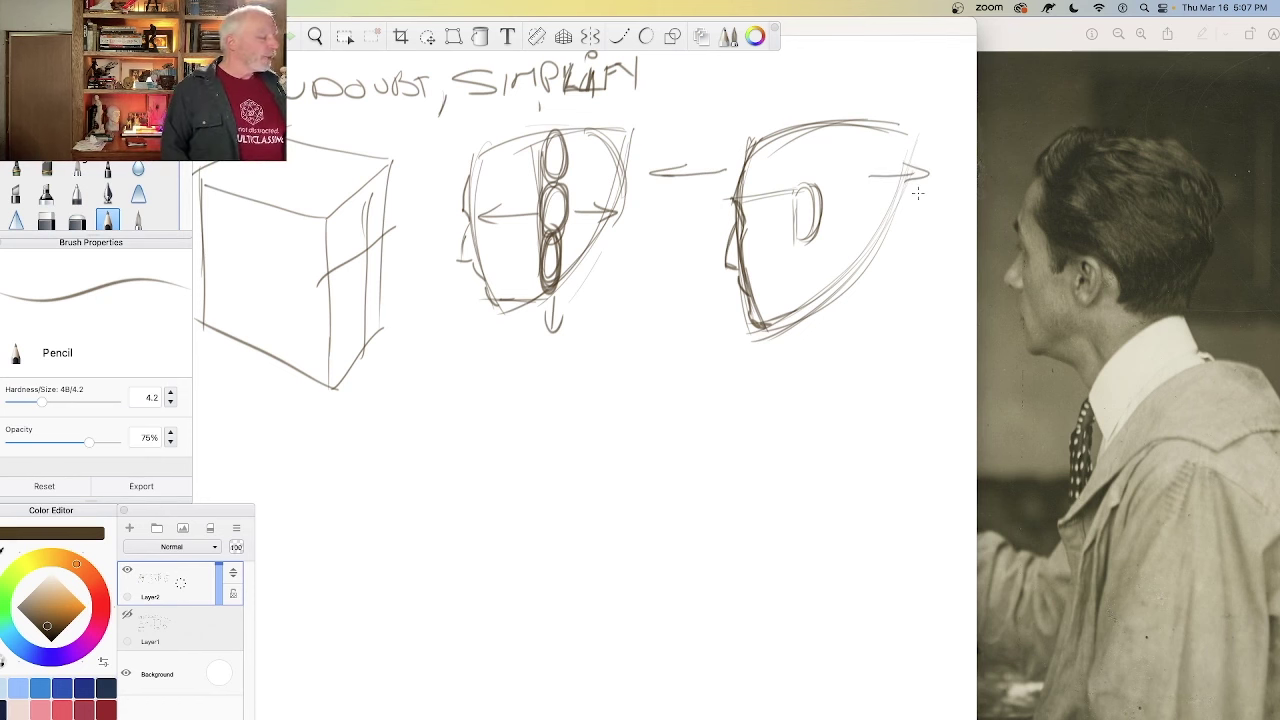
Step: Draw an upward arrow below the first head, then try two brushes with diagonal test strokes, ending with PaintBrush 3
mouse_move(450, 444)
mouse_down()
mouse_move(449, 368)
mouse_move(432, 466)
mouse_up()
click(16, 168)
drag(290, 460, 394, 530)
click(77, 170)
drag(276, 410, 338, 458)
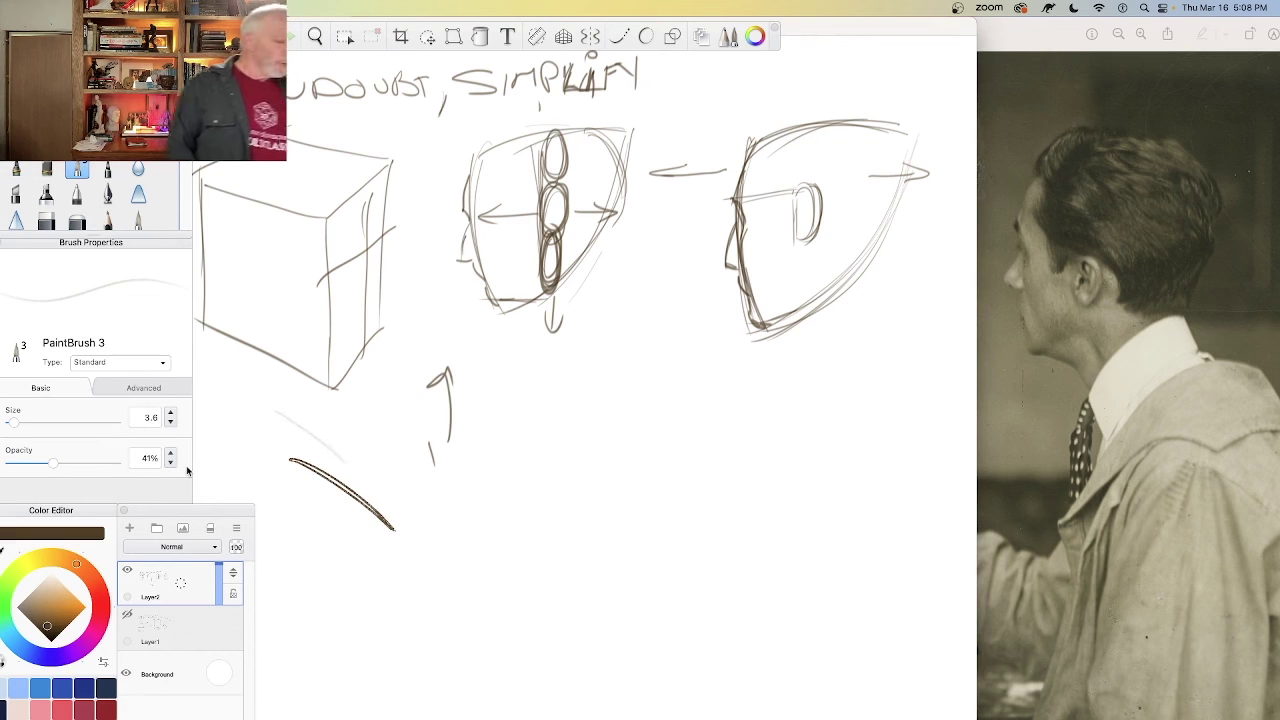
Step: Sketch a third left-facing profile head below the second with light layered strokes for the crown, face and back of the skull
mouse_move(766, 370)
mouse_down()
mouse_move(905, 401)
mouse_move(895, 382)
mouse_up()
mouse_move(756, 372)
mouse_down()
mouse_move(878, 369)
mouse_move(912, 400)
mouse_move(908, 384)
mouse_up()
drag(742, 388, 724, 534)
drag(732, 422, 732, 568)
mouse_move(746, 370)
mouse_down()
mouse_move(740, 584)
mouse_move(758, 602)
mouse_up()
drag(732, 410, 742, 590)
drag(744, 382, 730, 514)
drag(740, 436, 752, 582)
mouse_move(910, 386)
mouse_down()
mouse_move(776, 597)
mouse_move(866, 523)
mouse_move(770, 583)
mouse_up()
mouse_move(934, 413)
mouse_down()
mouse_move(903, 474)
mouse_move(734, 586)
mouse_up()
mouse_move(922, 409)
mouse_down()
mouse_move(911, 446)
mouse_move(750, 589)
mouse_up()
drag(903, 447, 735, 578)
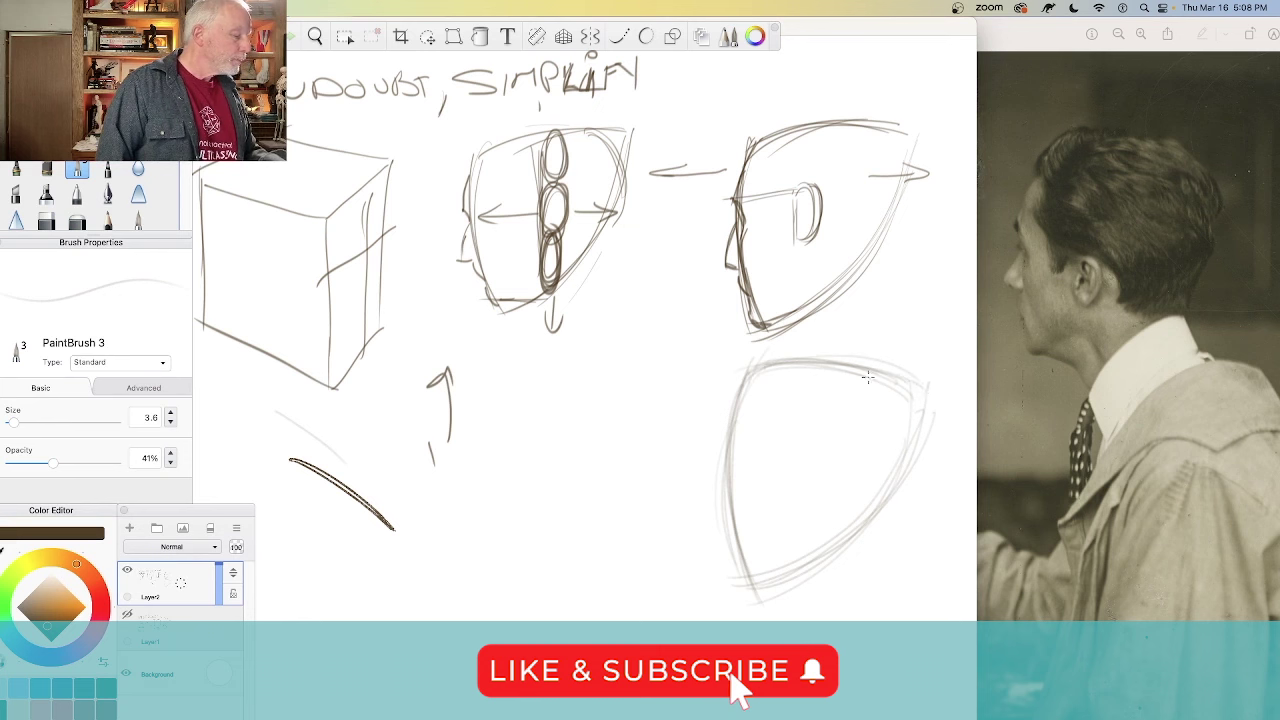
Step: Add straight guidelines above and in front of the third head, and darken its crown, face and back contours
drag(585, 381, 955, 363)
drag(696, 280, 704, 620)
drag(696, 346, 692, 684)
drag(893, 350, 746, 344)
drag(732, 398, 756, 592)
drag(908, 379, 776, 365)
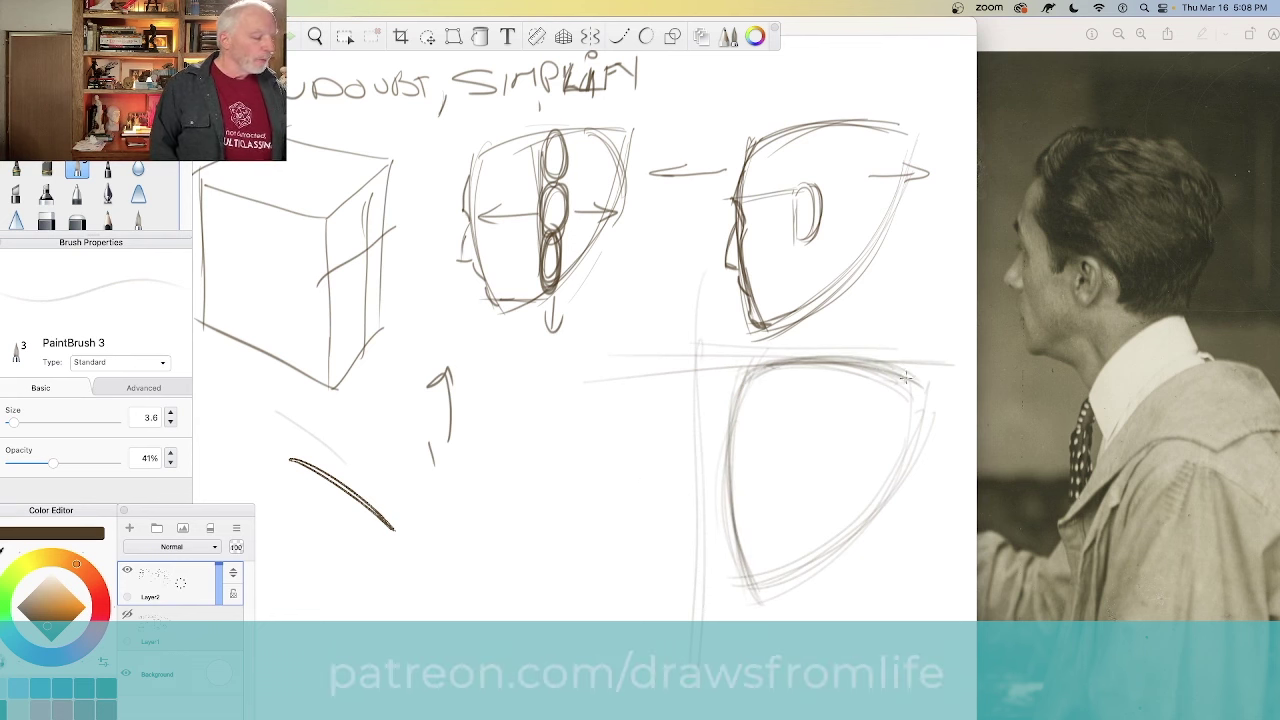
mouse_move(908, 390)
mouse_down()
mouse_move(834, 540)
mouse_move(780, 572)
mouse_up()
mouse_move(908, 450)
mouse_down()
mouse_move(740, 598)
mouse_move(806, 578)
mouse_up()
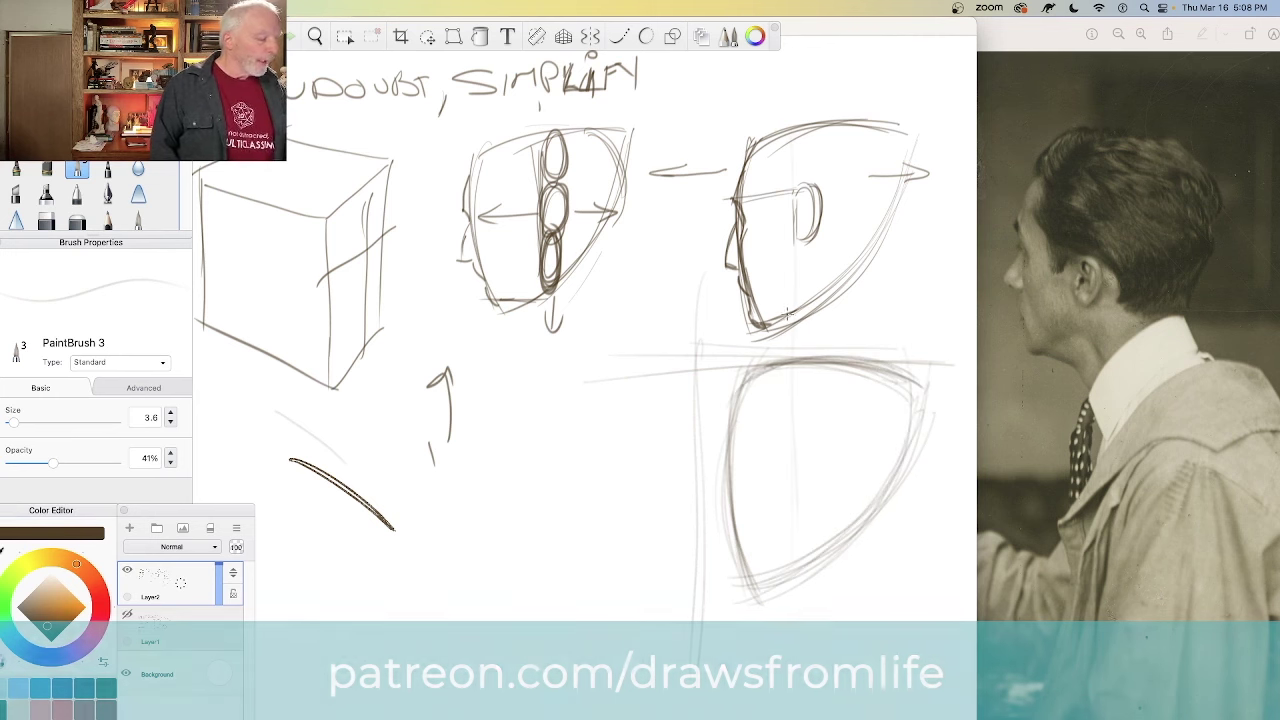
Step: Sketch a vertical midline through the third head and reinforce it with parallel strokes in front for ear placement
drag(795, 426, 793, 540)
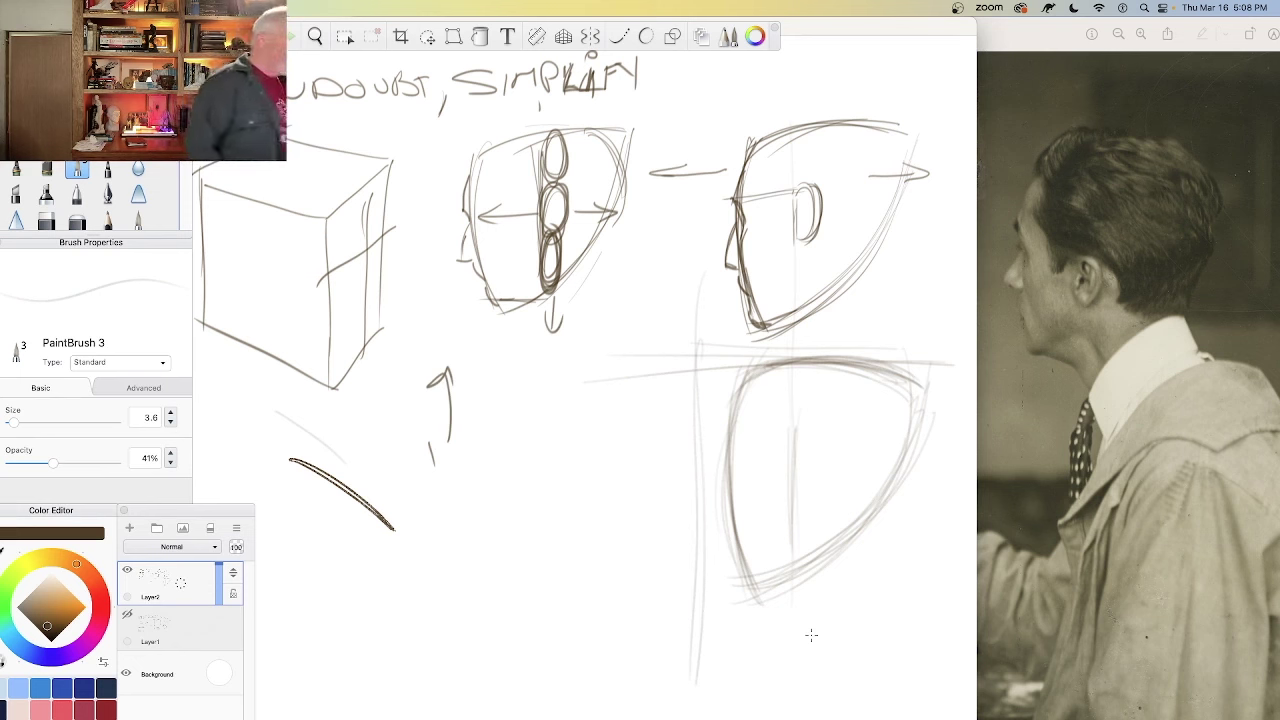
drag(786, 430, 786, 524)
drag(785, 456, 783, 528)
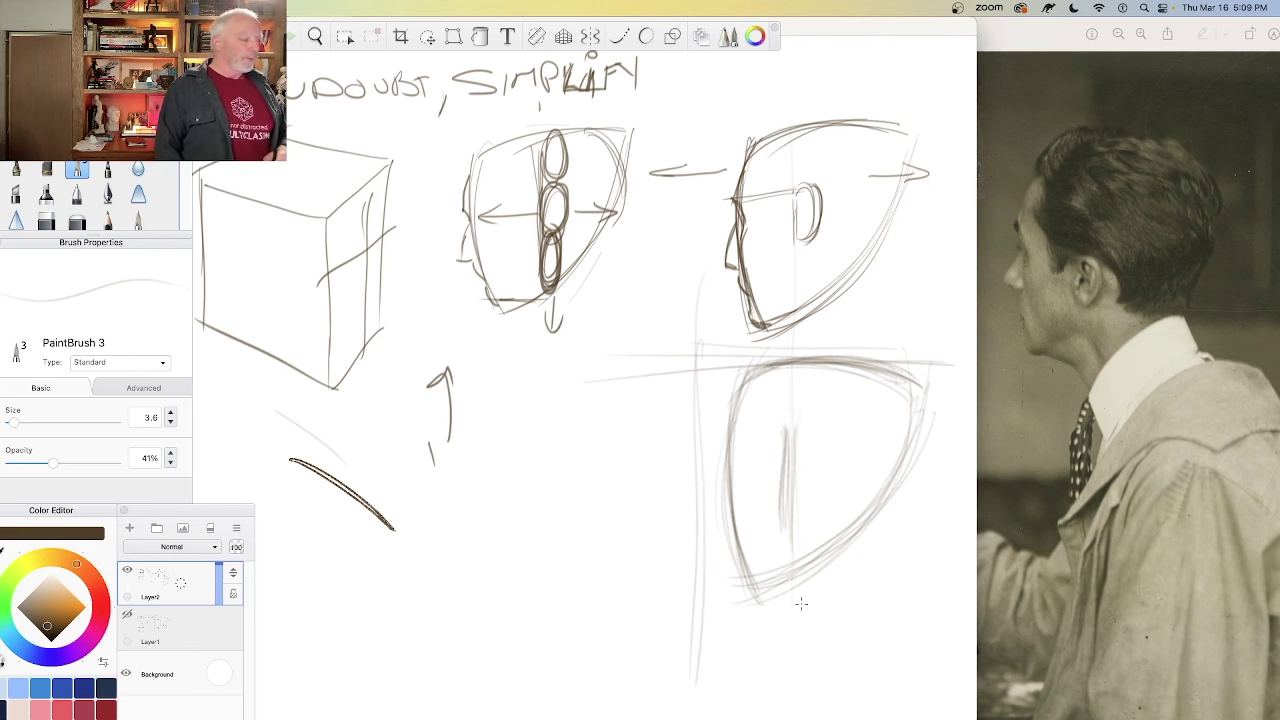
Step: Mark the crown-to-brow distance beside the third head, add brow guidelines on the first and third heads, and draw the third head's ear
drag(620, 384, 620, 436)
drag(597, 440, 636, 440)
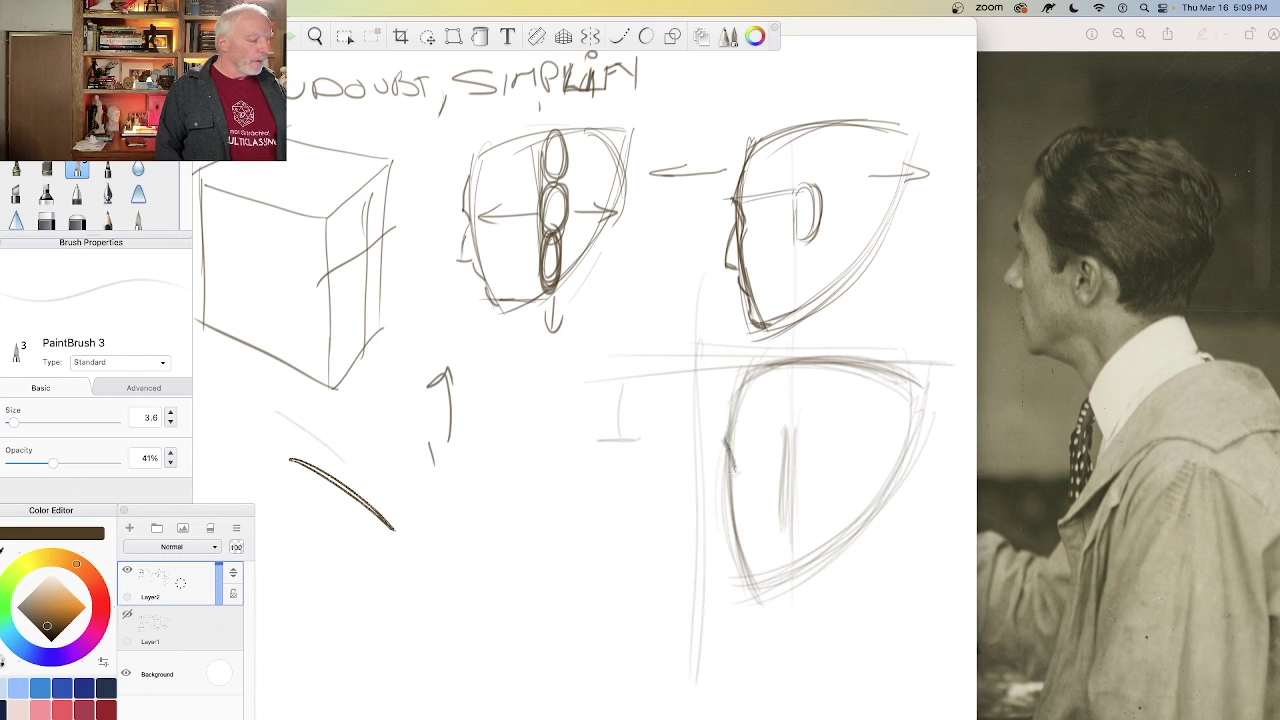
mouse_move(437, 209)
mouse_down()
mouse_move(568, 204)
mouse_move(578, 215)
mouse_up()
mouse_move(437, 212)
mouse_down()
mouse_move(582, 196)
mouse_move(555, 196)
mouse_up()
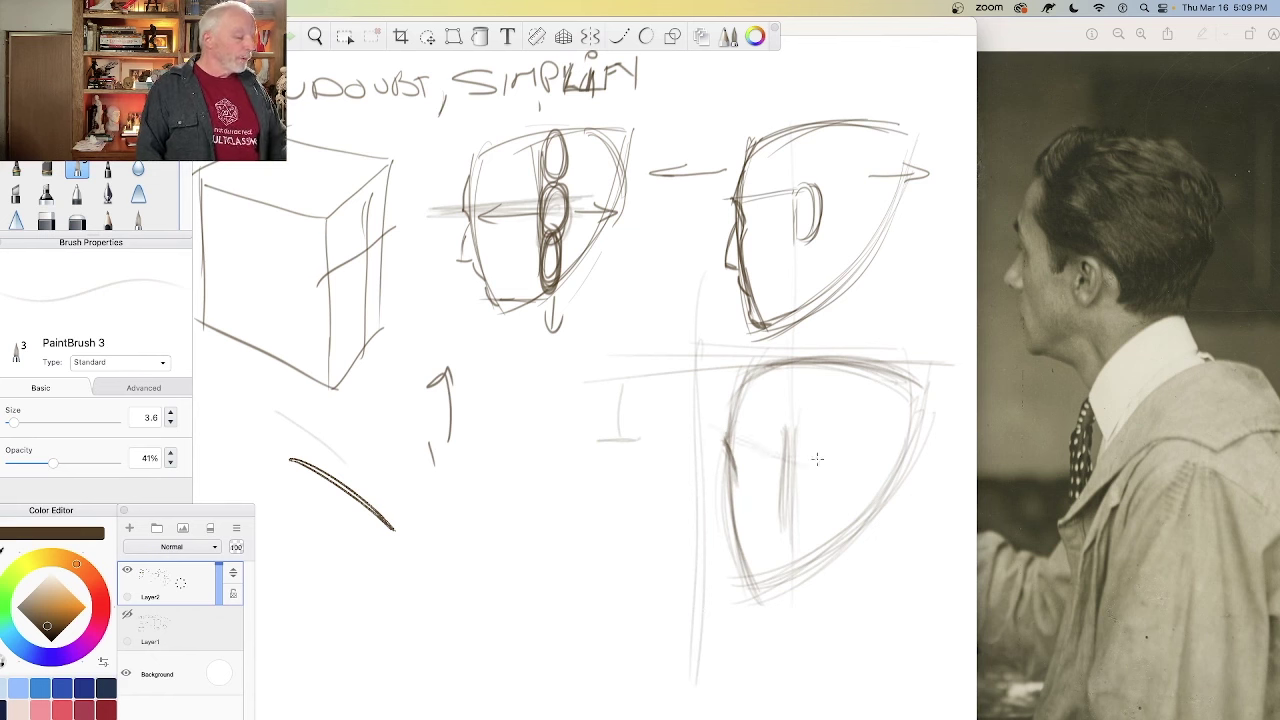
drag(803, 470, 802, 512)
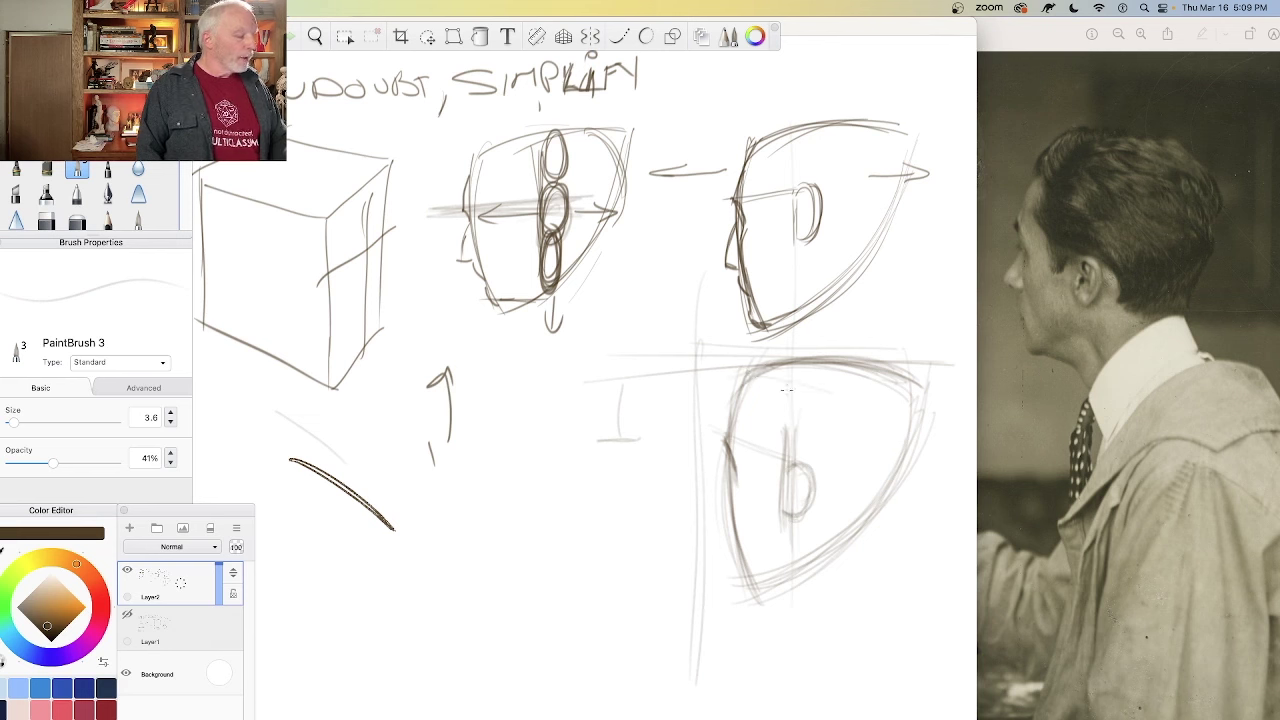
Step: Block in the top and back planes of the third head and sketch the back of the neck and collar line
mouse_move(926, 390)
mouse_down()
mouse_move(869, 416)
mouse_move(861, 398)
mouse_move(770, 376)
mouse_up()
drag(872, 420, 869, 510)
mouse_move(918, 408)
mouse_down()
mouse_move(901, 497)
mouse_move(917, 394)
mouse_move(910, 457)
mouse_move(879, 524)
mouse_move(919, 479)
mouse_move(860, 514)
mouse_up()
mouse_move(918, 478)
mouse_down()
mouse_move(873, 511)
mouse_move(903, 511)
mouse_move(800, 572)
mouse_move(864, 556)
mouse_move(916, 486)
mouse_move(881, 540)
mouse_up()
mouse_move(906, 494)
mouse_down()
mouse_move(884, 541)
mouse_move(905, 536)
mouse_move(820, 596)
mouse_up()
drag(862, 552, 808, 624)
drag(880, 540, 832, 600)
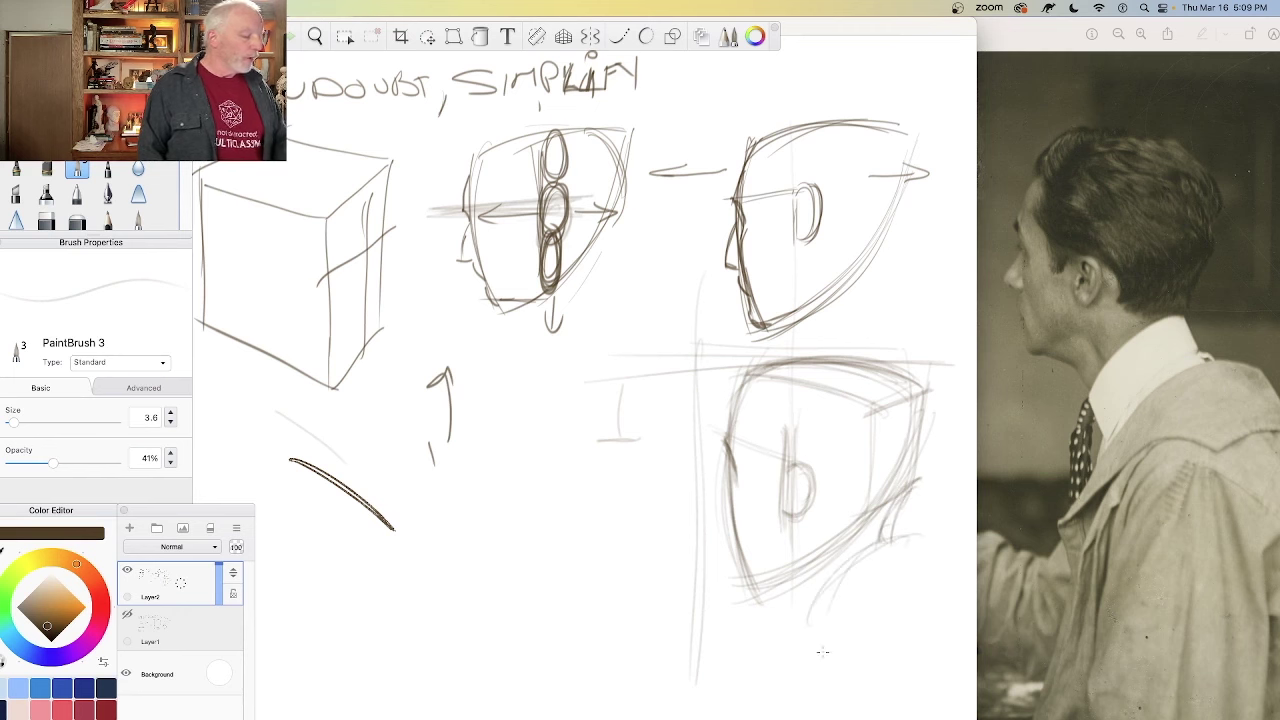
Step: Circle two upper corners of the cube and write an underlined "3-D FORM" below it with the Pencil
drag(325, 212, 330, 214)
drag(380, 150, 384, 152)
click(108, 220)
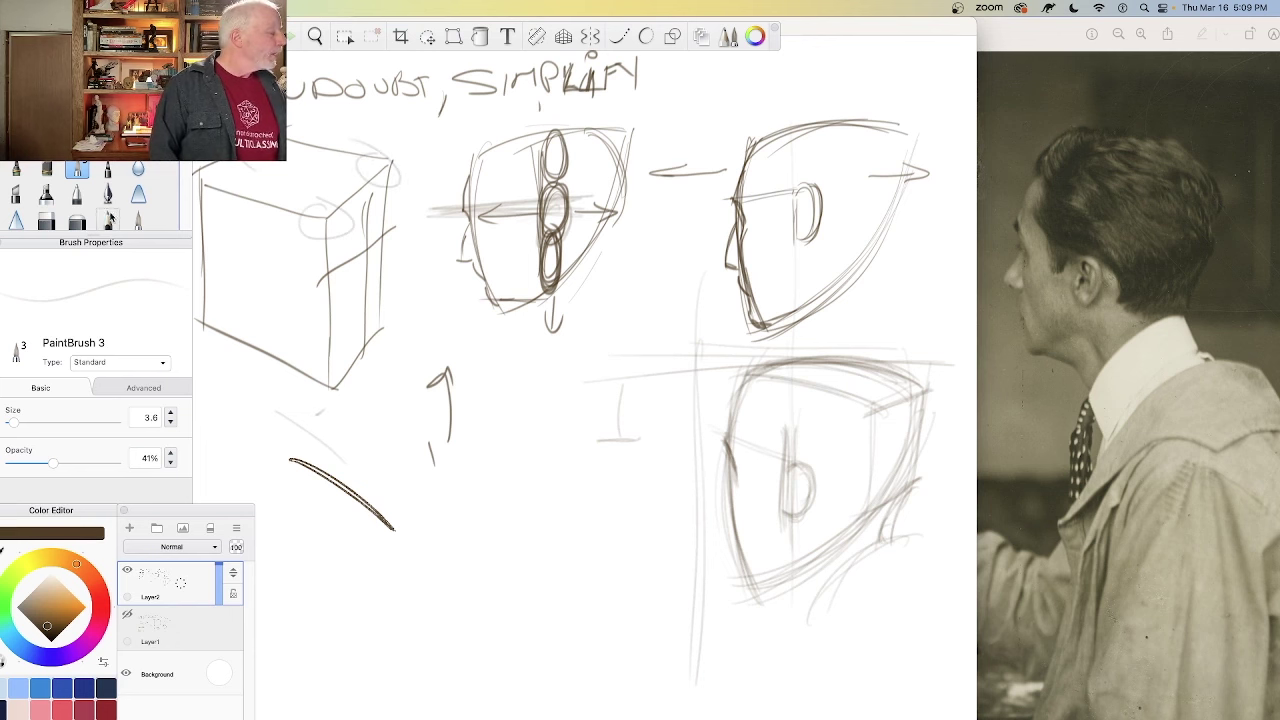
mouse_move(255, 408)
mouse_down()
mouse_move(310, 420)
mouse_move(290, 442)
mouse_up()
drag(340, 405, 368, 404)
mouse_move(368, 374)
mouse_down()
mouse_move(370, 402)
mouse_move(292, 458)
mouse_up()
mouse_move(366, 438)
mouse_down()
mouse_move(420, 442)
mouse_move(437, 410)
mouse_move(345, 480)
mouse_up()
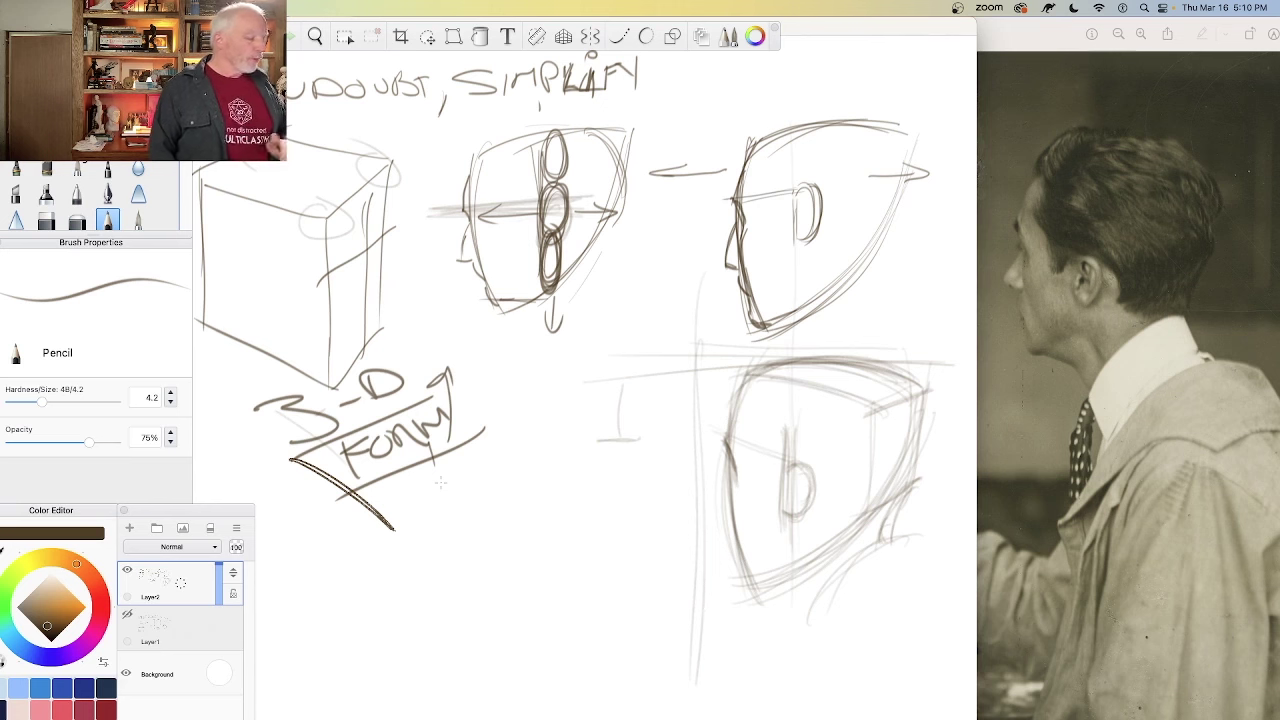
Step: Refine the third head with PaintBrush 3, adding hairline and temple marks, the back of the skull, the neck and the chin
click(77, 168)
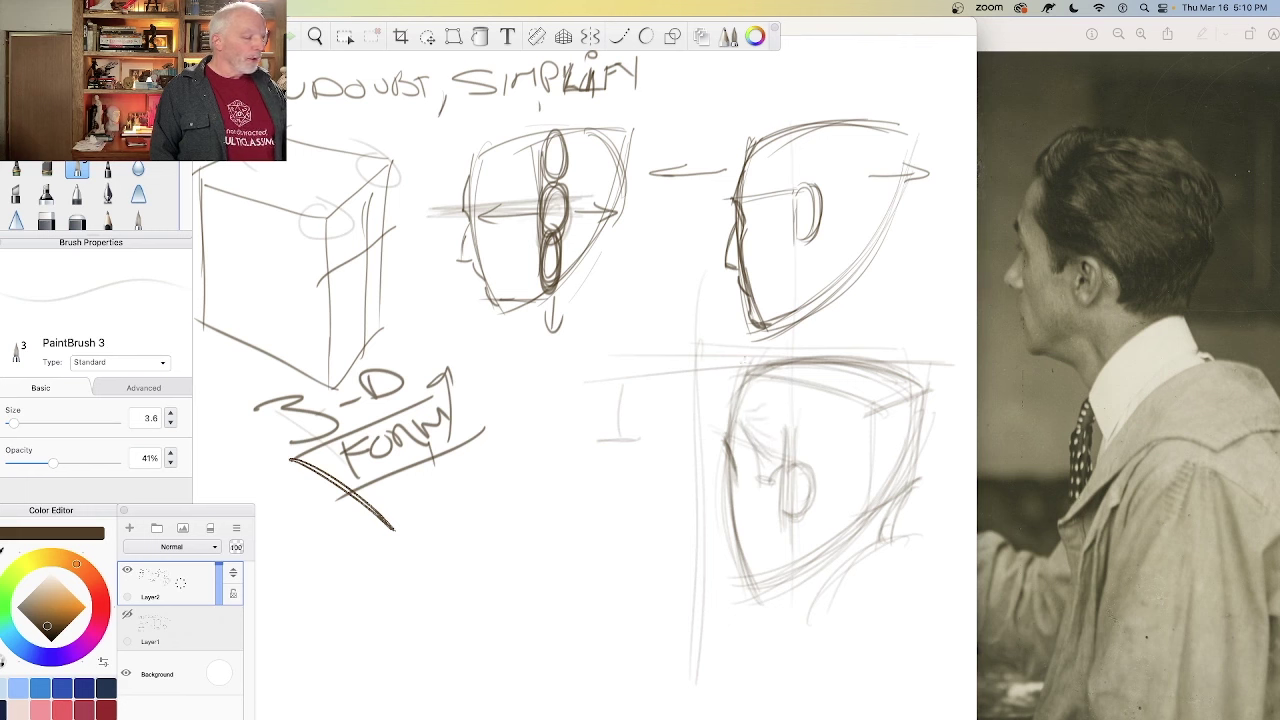
mouse_move(754, 420)
mouse_down()
mouse_move(760, 386)
mouse_move(738, 392)
mouse_move(772, 353)
mouse_move(810, 351)
mouse_move(954, 436)
mouse_up()
mouse_move(910, 360)
mouse_down()
mouse_move(929, 478)
mouse_move(872, 519)
mouse_move(899, 497)
mouse_move(899, 518)
mouse_move(906, 500)
mouse_move(896, 541)
mouse_move(860, 555)
mouse_up()
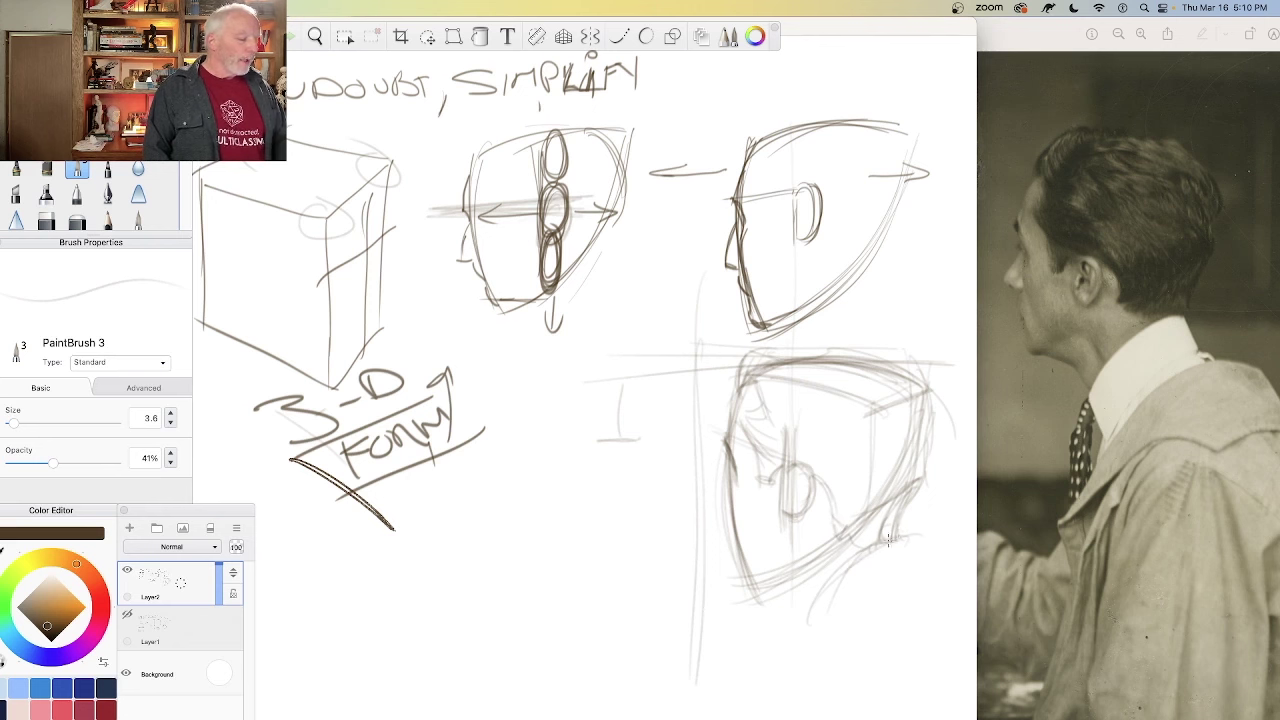
drag(889, 530, 838, 582)
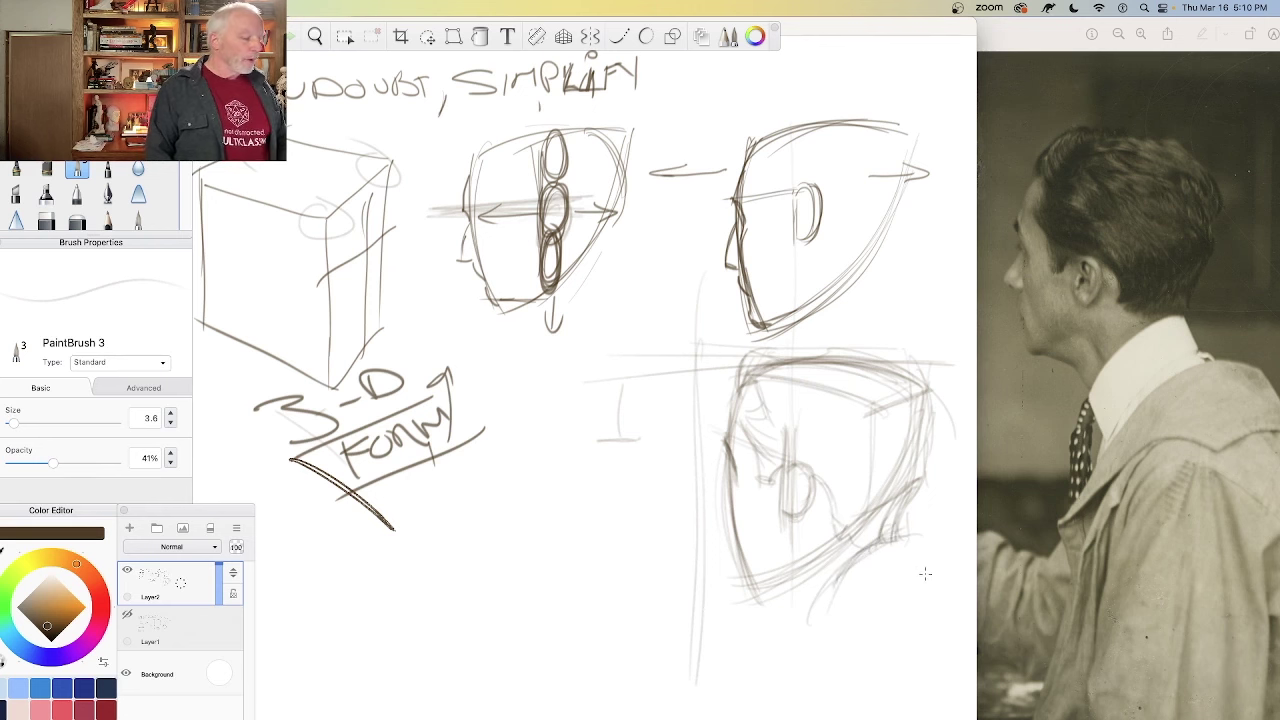
drag(742, 578, 768, 577)
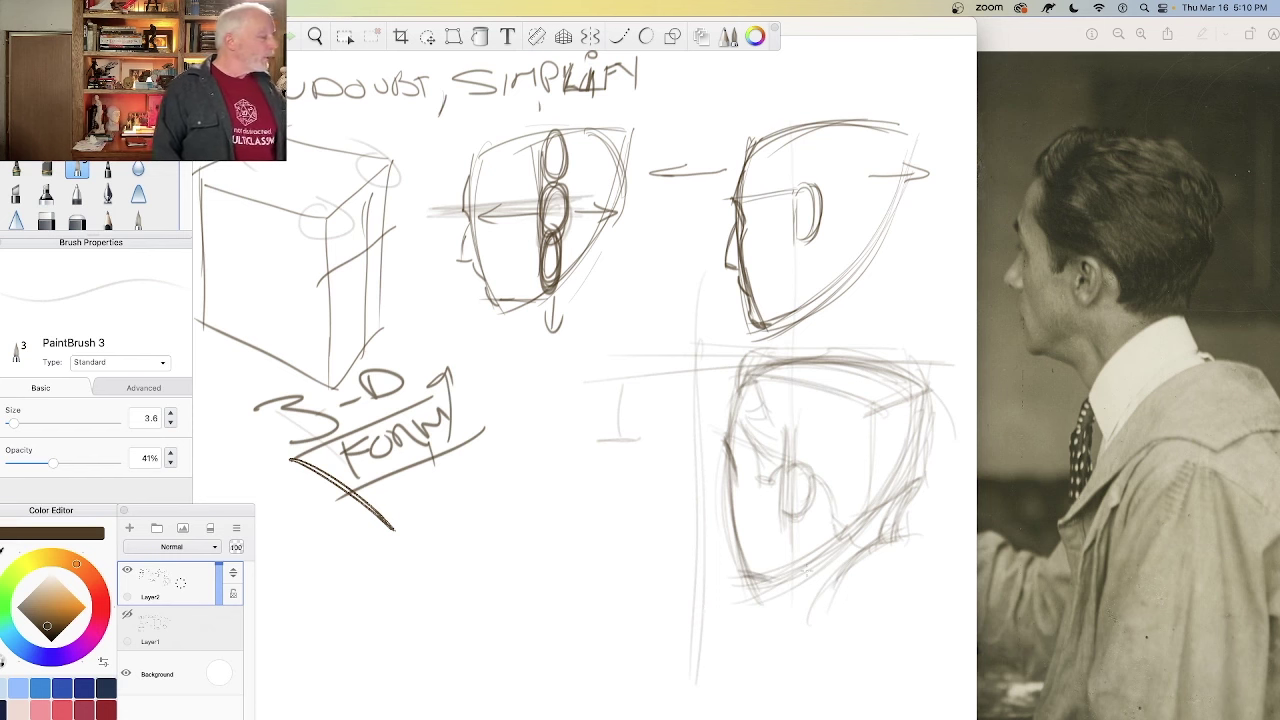
Step: Write an underlined "BROW/EAR" beside the third head with the Paintbrush and add two arrows below the underline
click(138, 220)
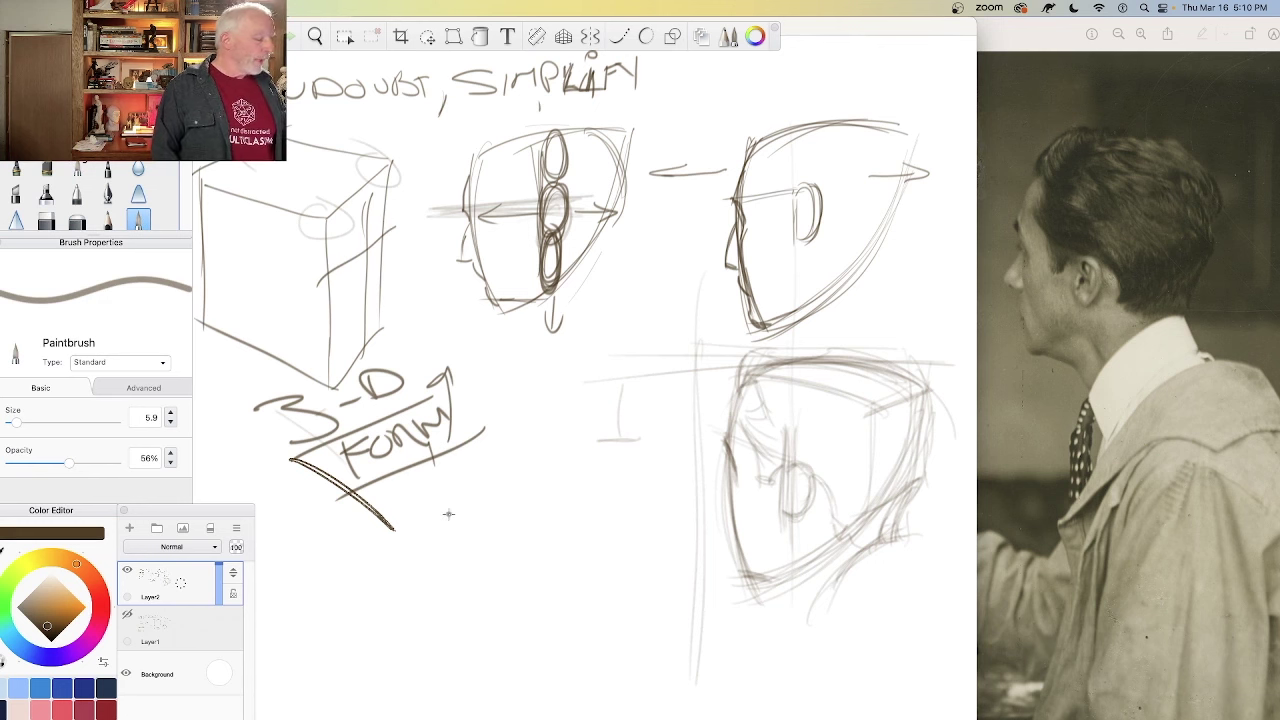
drag(422, 474, 432, 520)
click(473, 490)
drag(462, 470, 502, 496)
mouse_move(500, 468)
mouse_down()
mouse_move(530, 447)
mouse_move(572, 436)
mouse_up()
drag(566, 398, 588, 480)
mouse_move(612, 408)
mouse_down()
mouse_move(604, 446)
mouse_move(616, 418)
mouse_move(650, 422)
mouse_up()
drag(624, 414, 664, 396)
mouse_move(656, 404)
mouse_down()
mouse_move(684, 430)
mouse_move(420, 582)
mouse_up()
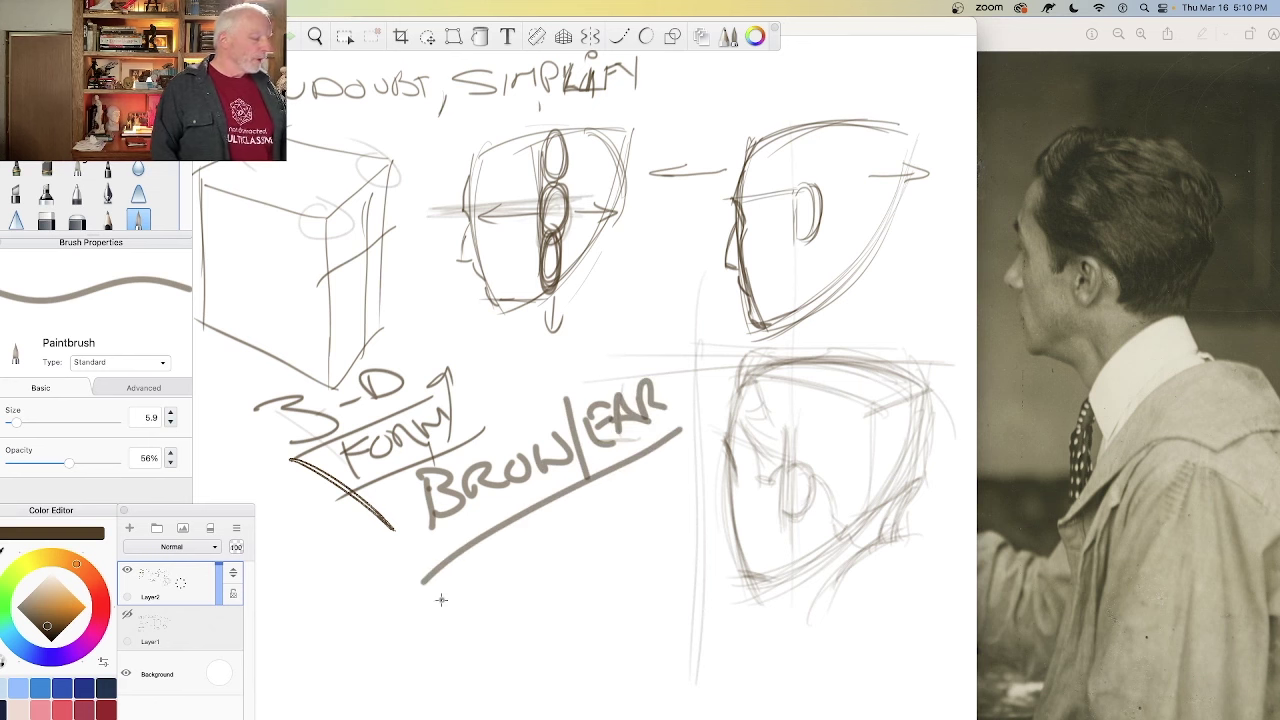
drag(698, 488, 640, 476)
mouse_move(656, 466)
mouse_down()
mouse_move(648, 490)
mouse_move(634, 478)
mouse_move(626, 576)
mouse_move(636, 562)
mouse_up()
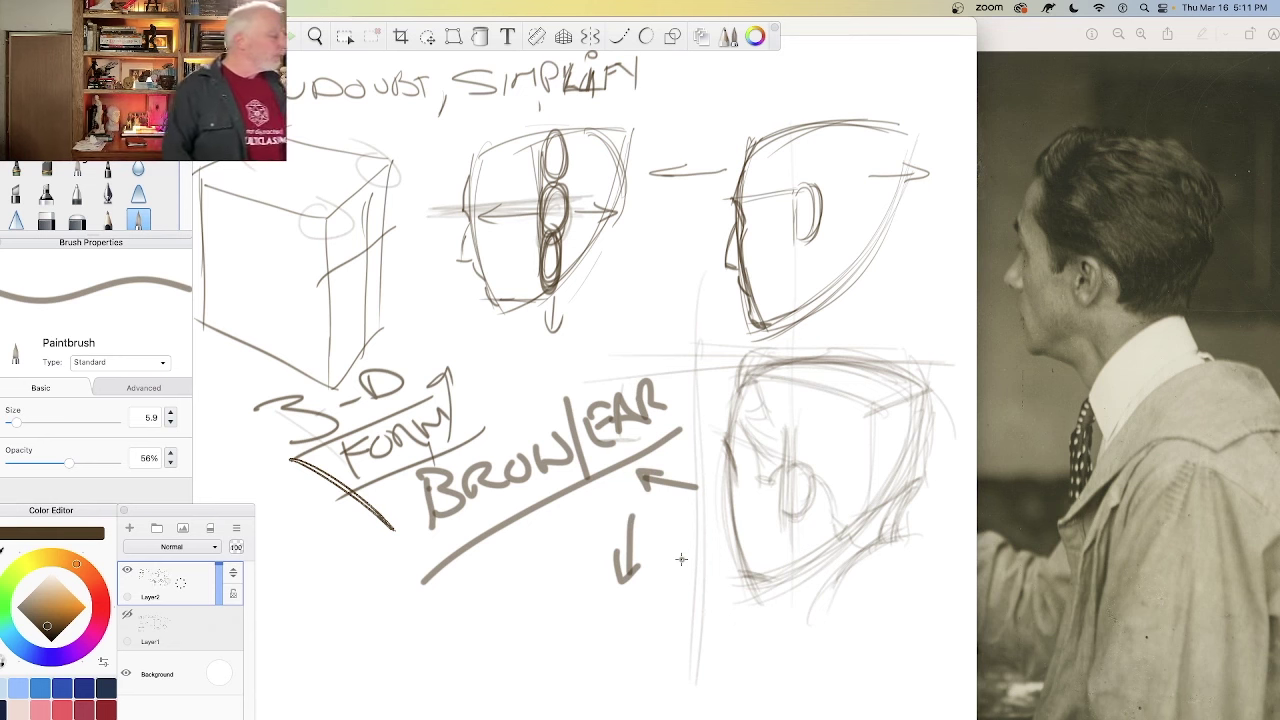
Step: Sketch the third head's nose contour with PaintBrush 3 and set the Hard Eraser's size to 18.1
click(77, 170)
mouse_move(276, 492)
mouse_down()
mouse_move(302, 556)
mouse_move(324, 566)
mouse_up()
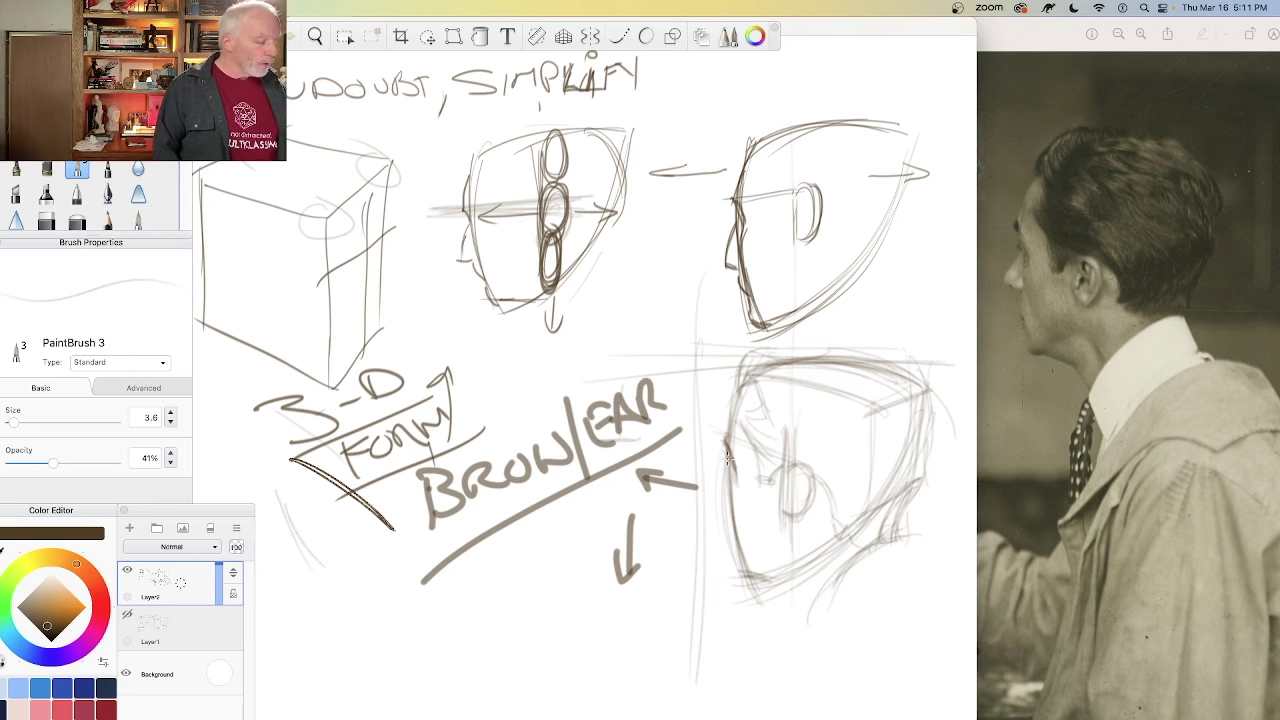
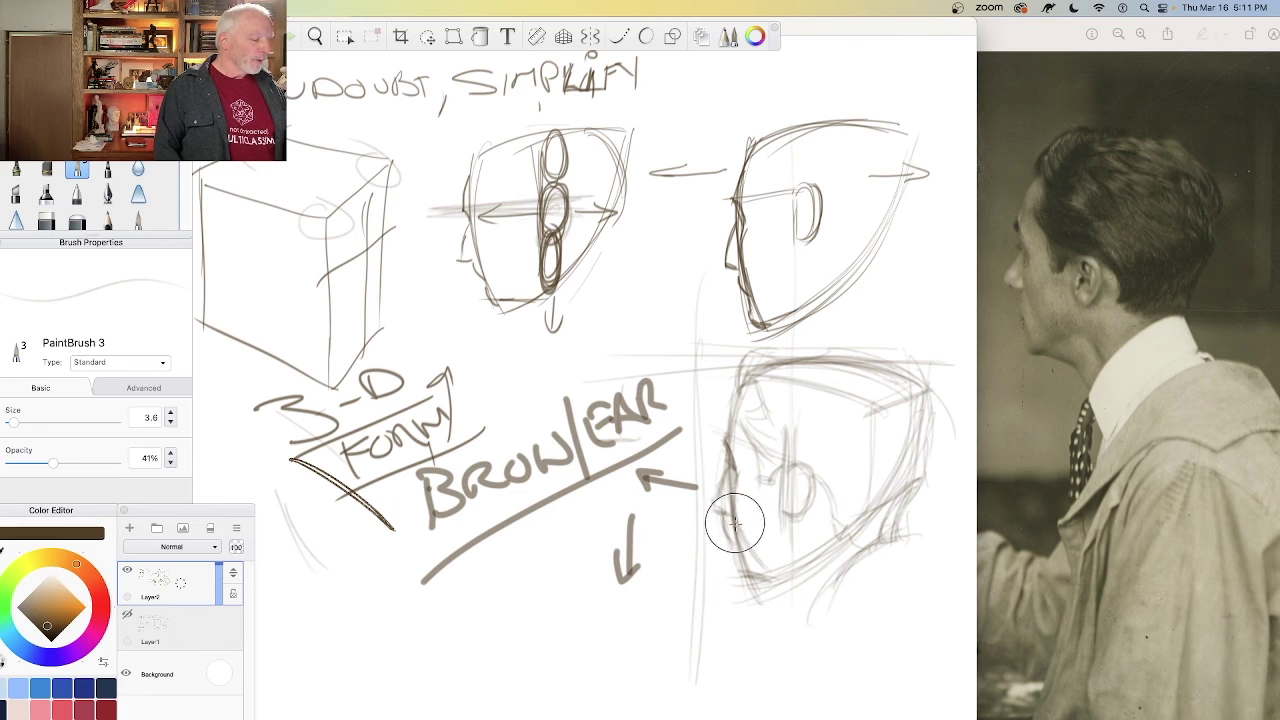
click(45, 222)
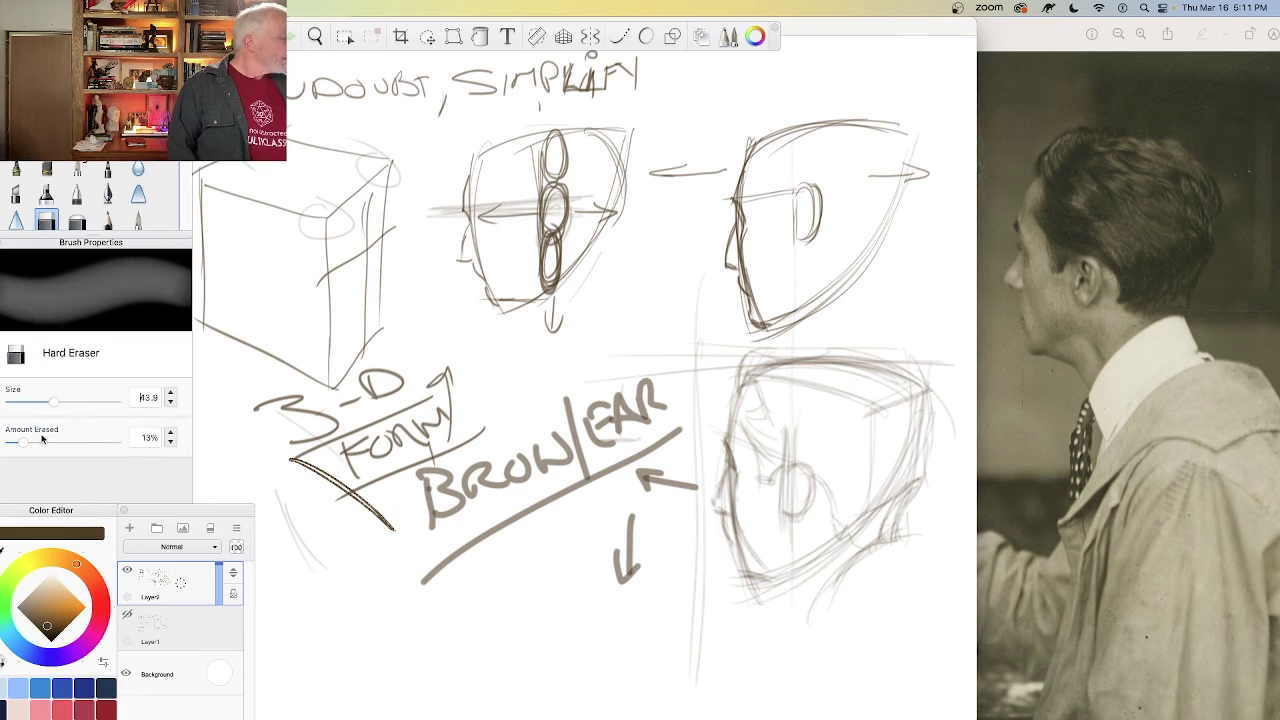
drag(48, 402, 26, 400)
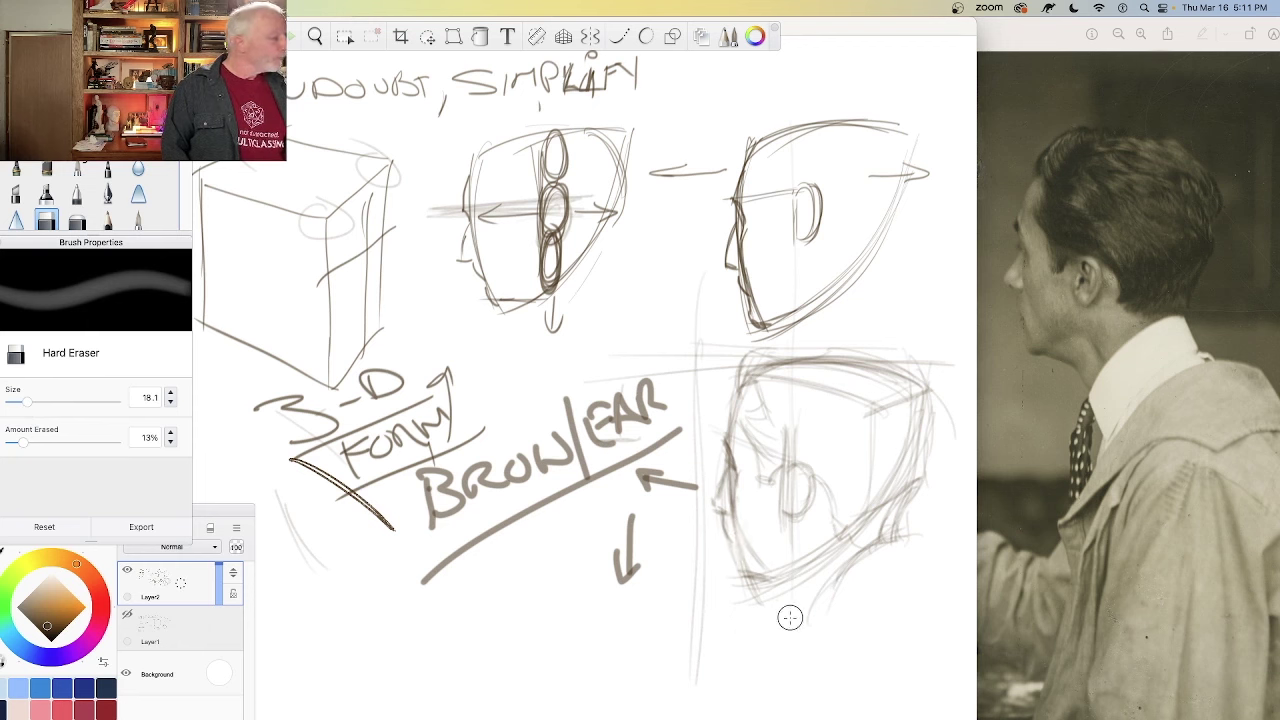
Step: Sketch the mouth, chin, underside of the jaw and front of the neck on the third head with PaintBrush 3
click(77, 170)
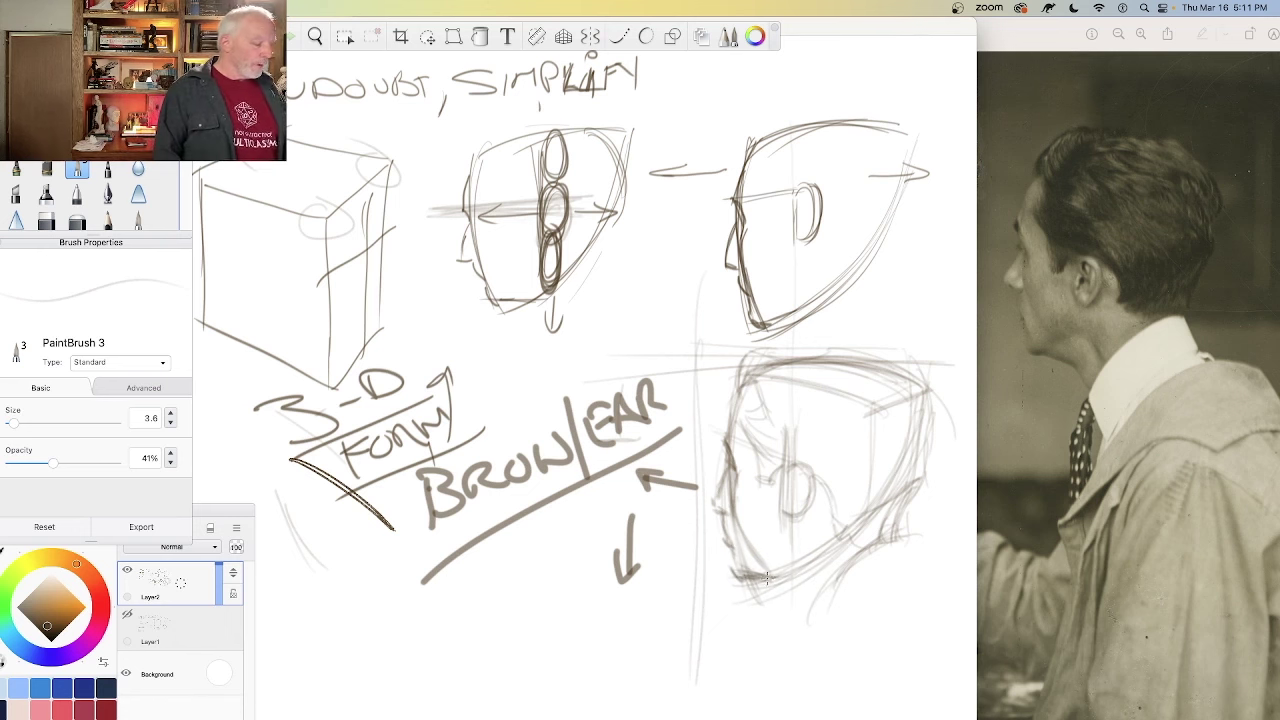
mouse_move(744, 577)
mouse_down()
mouse_move(786, 590)
mouse_move(807, 622)
mouse_up()
mouse_move(770, 556)
mouse_down()
mouse_move(806, 566)
mouse_move(816, 602)
mouse_move(800, 562)
mouse_move(798, 600)
mouse_up()
drag(810, 560, 796, 592)
drag(760, 546, 794, 574)
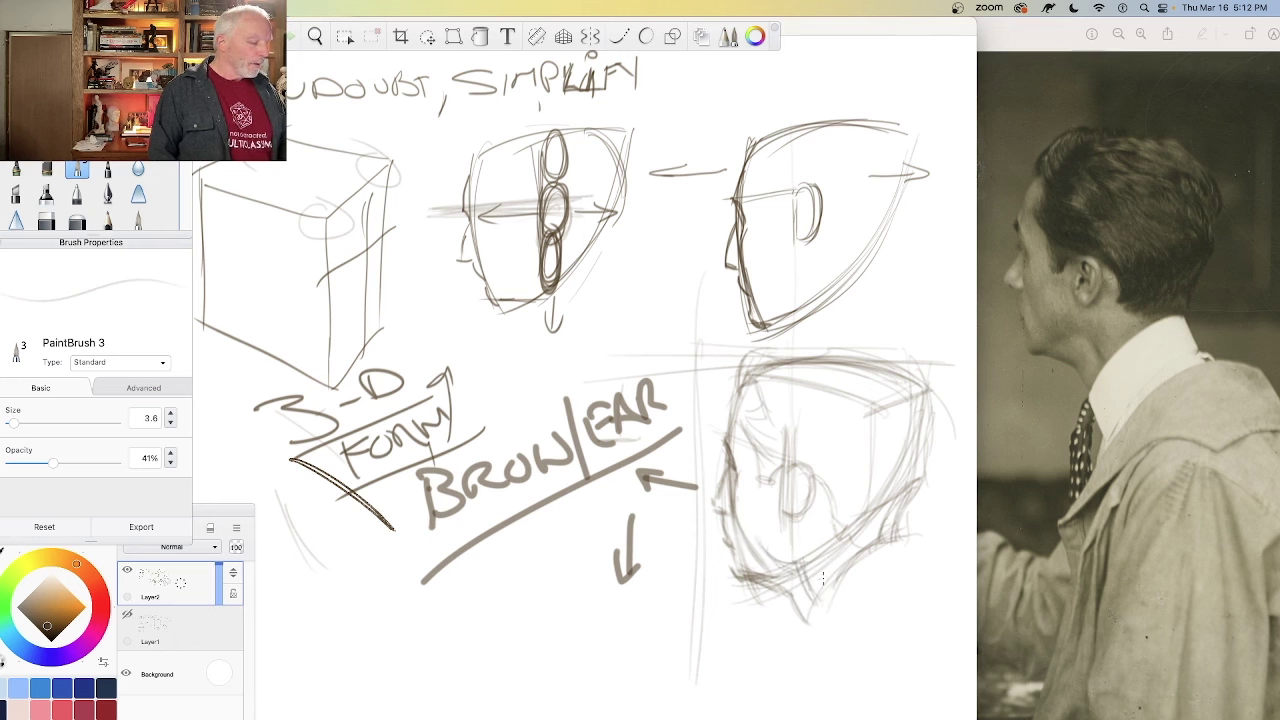
Step: Sketch the collar, shoulder curve and front of the chest below the third head's neck
mouse_move(910, 538)
mouse_down()
mouse_move(804, 628)
mouse_move(814, 632)
mouse_up()
drag(856, 554, 826, 610)
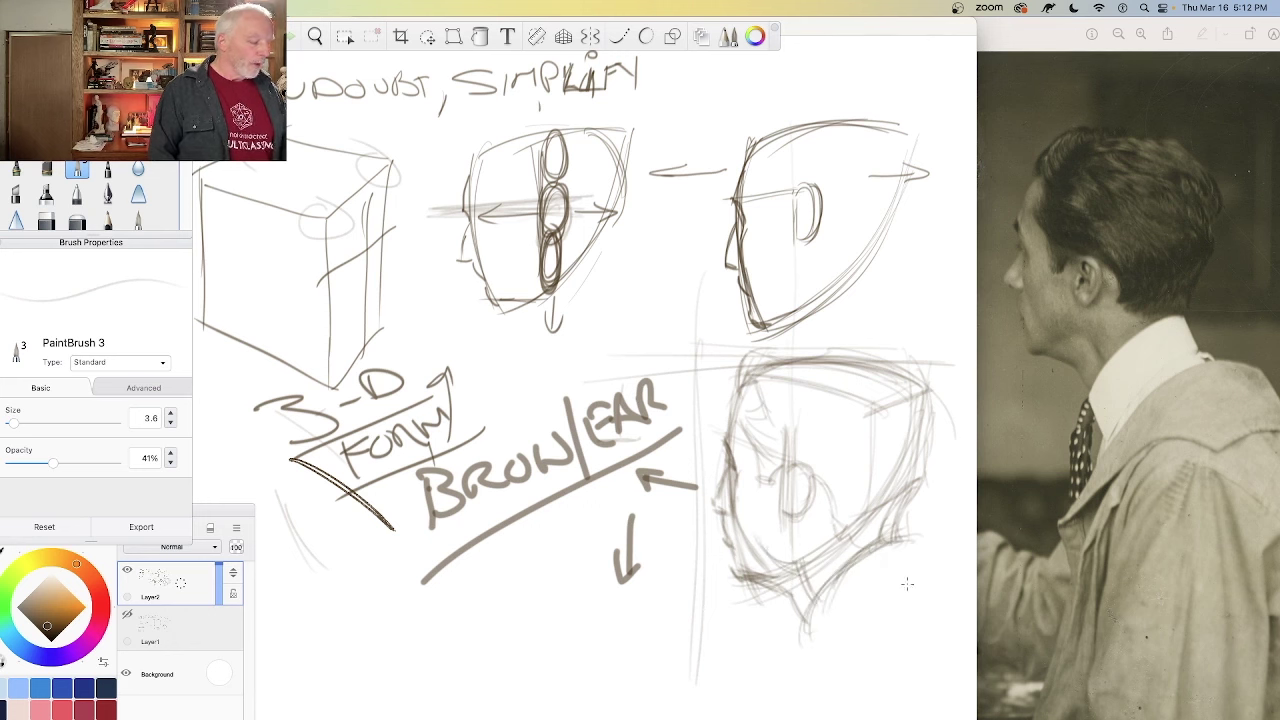
mouse_move(904, 538)
mouse_down()
mouse_move(920, 574)
mouse_move(868, 602)
mouse_move(806, 670)
mouse_up()
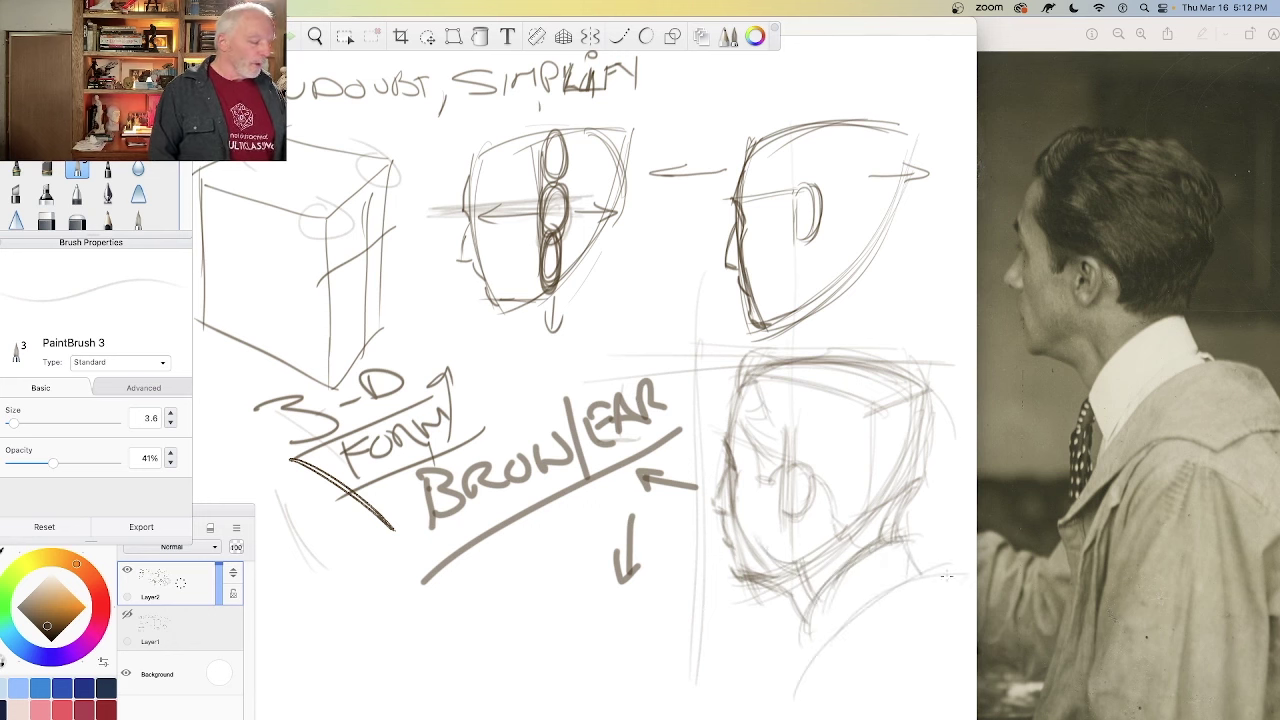
drag(944, 578, 796, 714)
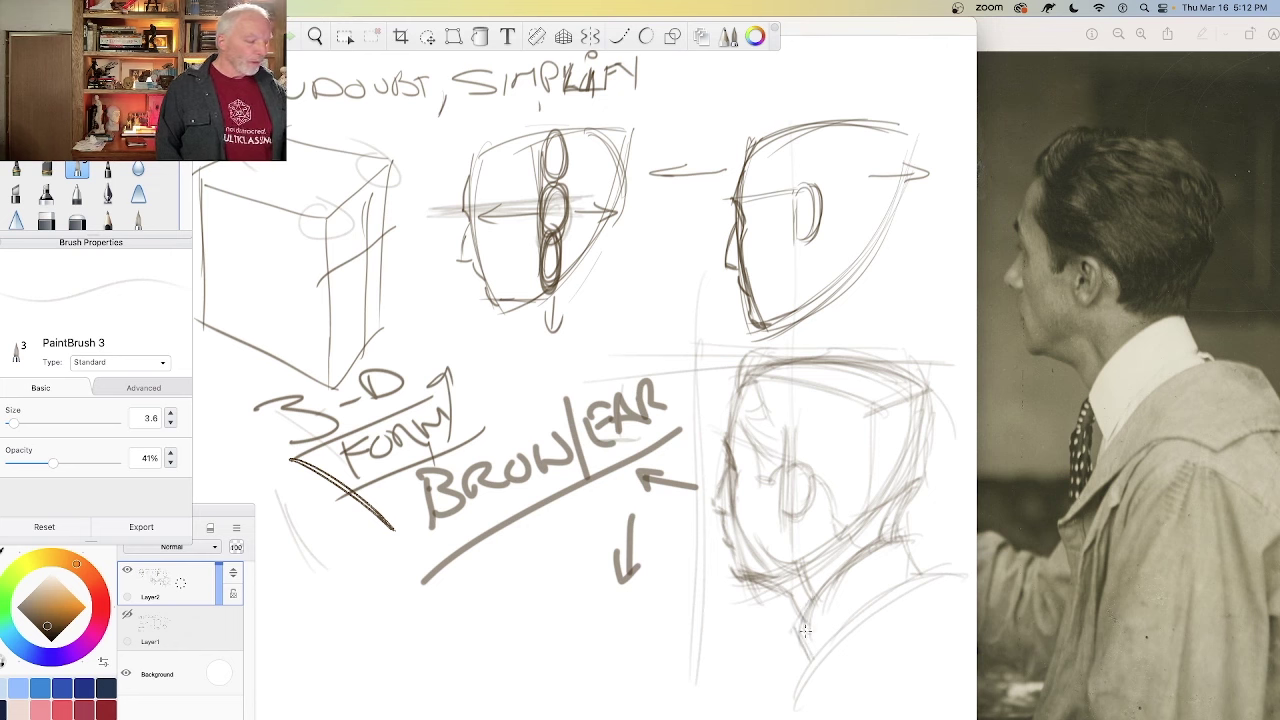
mouse_move(794, 632)
mouse_down()
mouse_move(778, 674)
mouse_move(802, 639)
mouse_move(781, 668)
mouse_move(779, 712)
mouse_up()
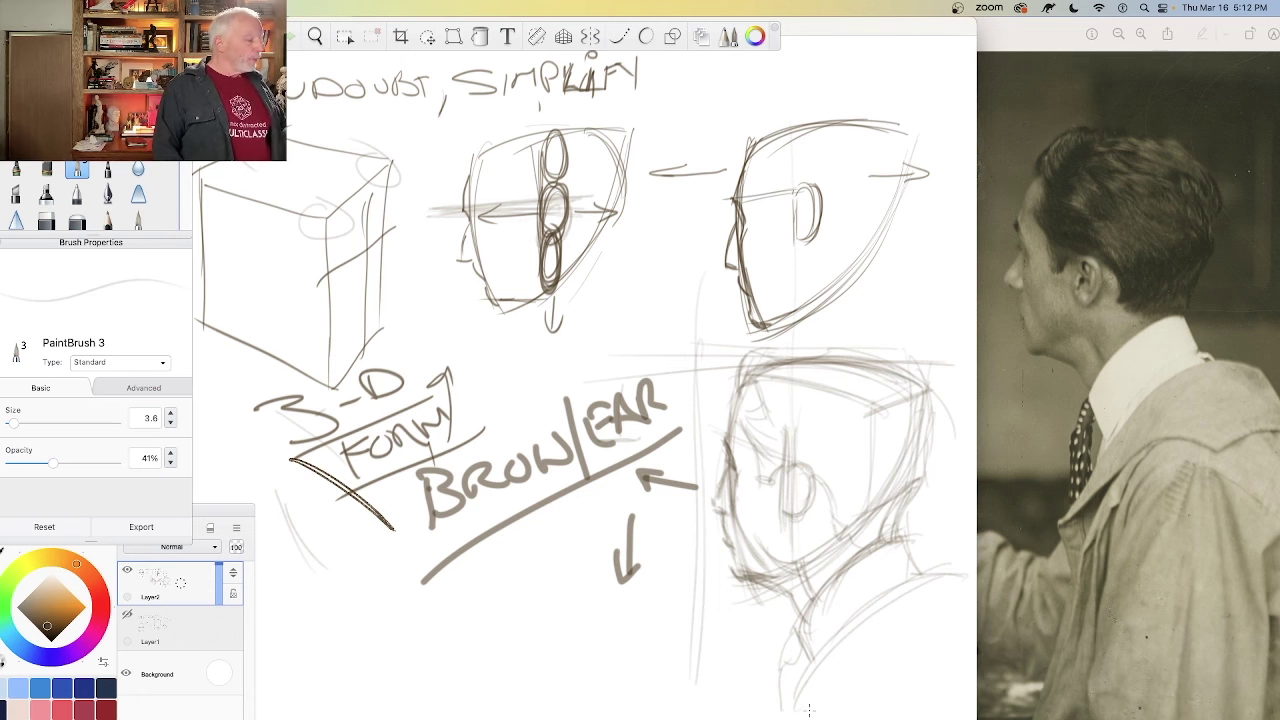
Step: Circle the word "SIMPLIFY" in the heading and draw light arrows toward the third head's vertical front guideline
mouse_move(445, 90)
mouse_down()
mouse_move(674, 86)
mouse_move(530, 56)
mouse_up()
drag(611, 610, 684, 577)
mouse_move(656, 573)
mouse_down()
mouse_move(689, 572)
mouse_move(663, 609)
mouse_up()
mouse_move(700, 288)
mouse_down()
mouse_move(704, 360)
mouse_move(697, 328)
mouse_up()
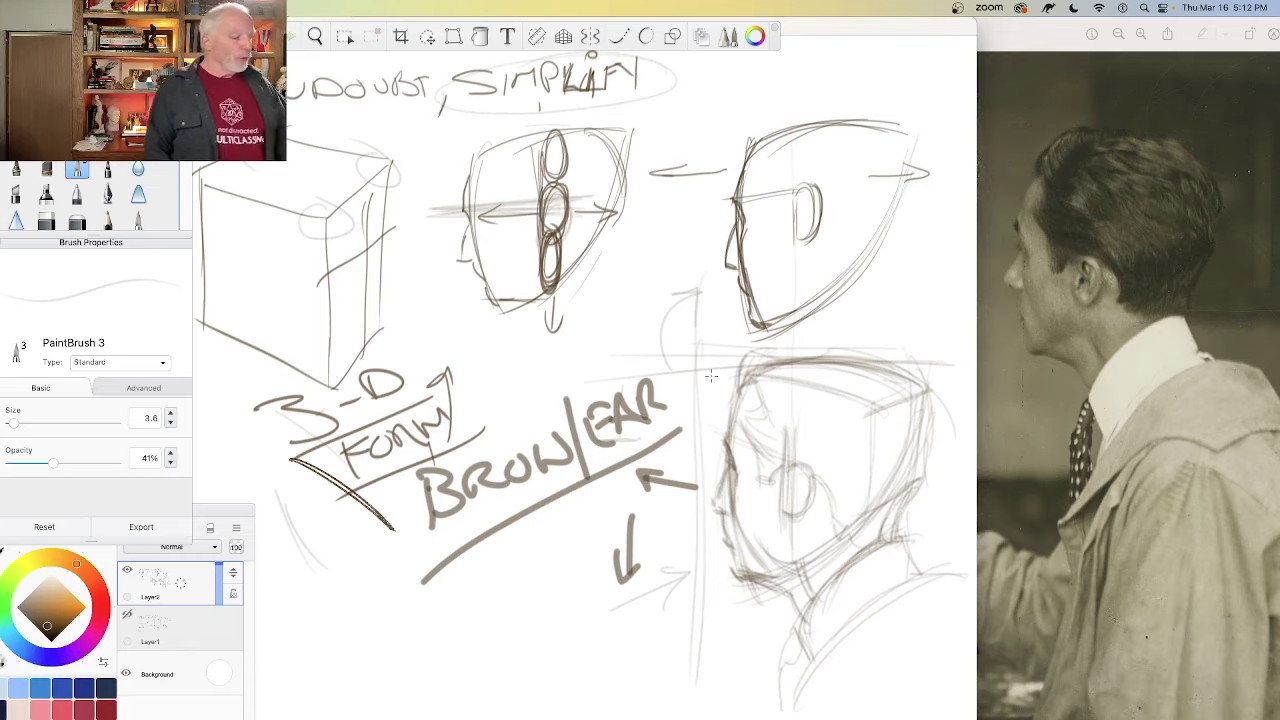
Step: Open the 1917 U.S. Marines painting in the Preview window, and hide Layer2 in the sketch document
click(1020, 400)
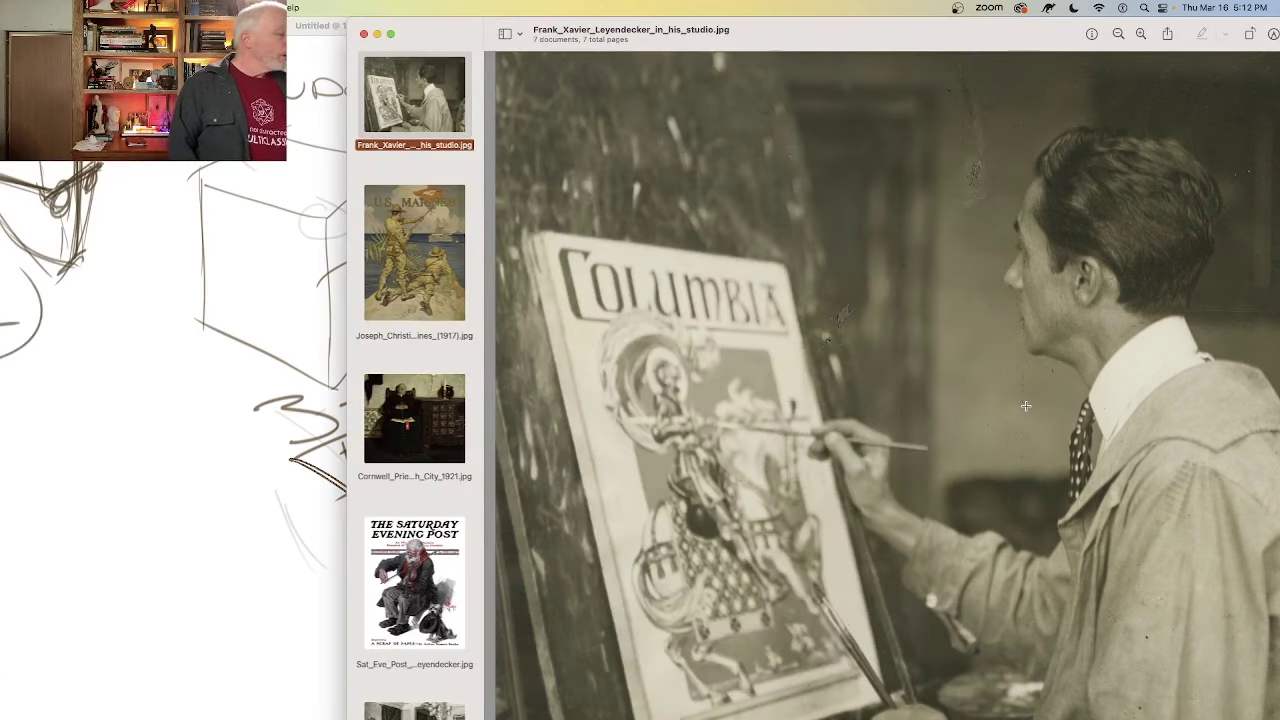
click(401, 222)
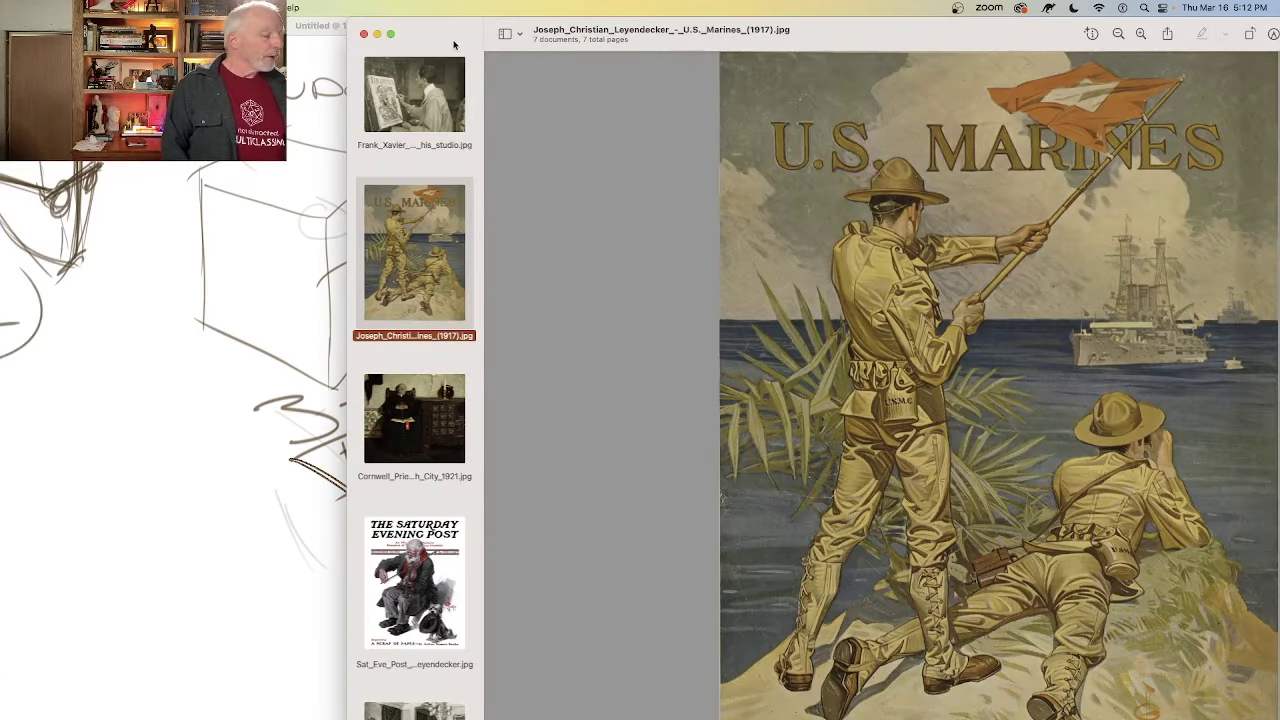
click(273, 386)
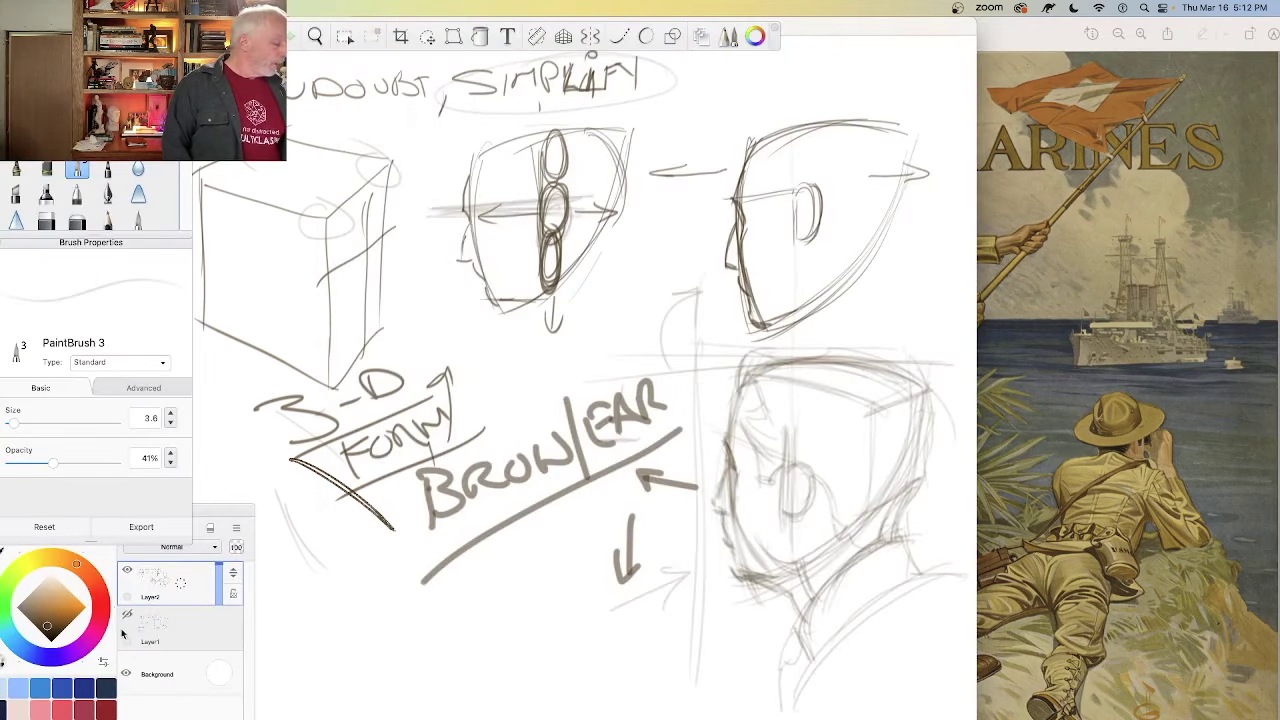
click(127, 570)
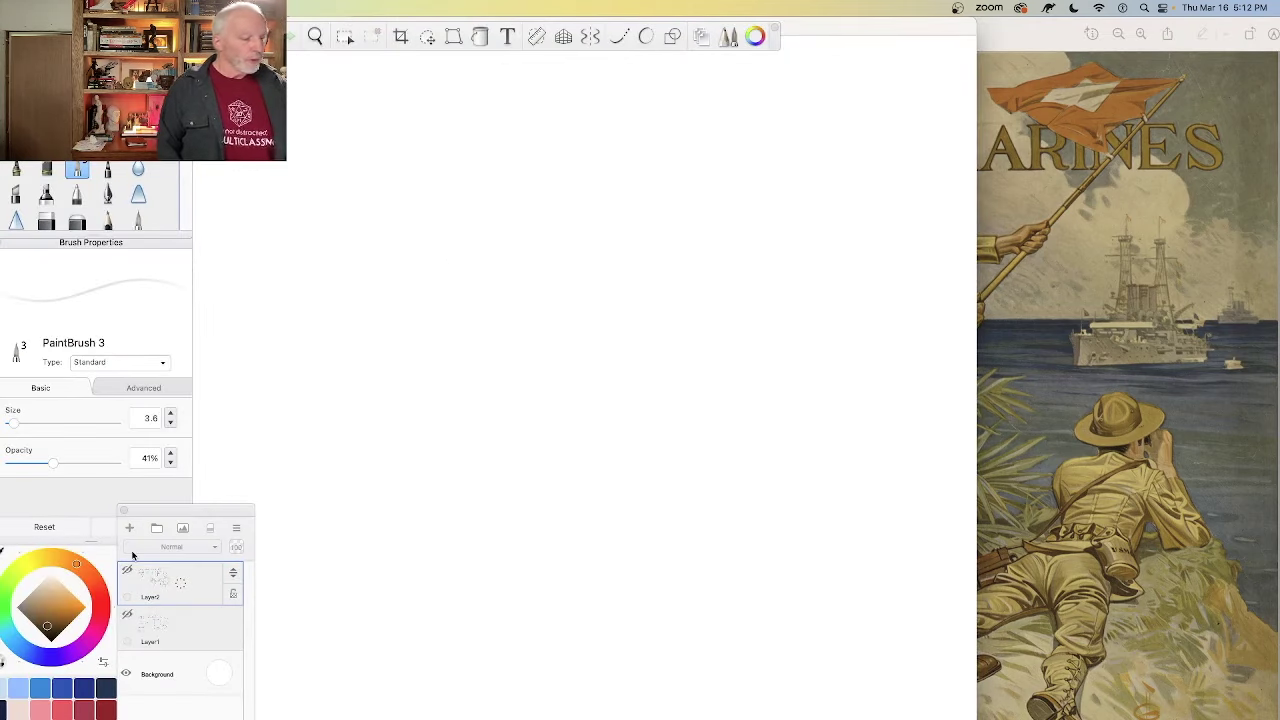
Step: Reposition the Preview window beside the canvas and enlarge the painting to show the standing marine with the hat
click(1011, 37)
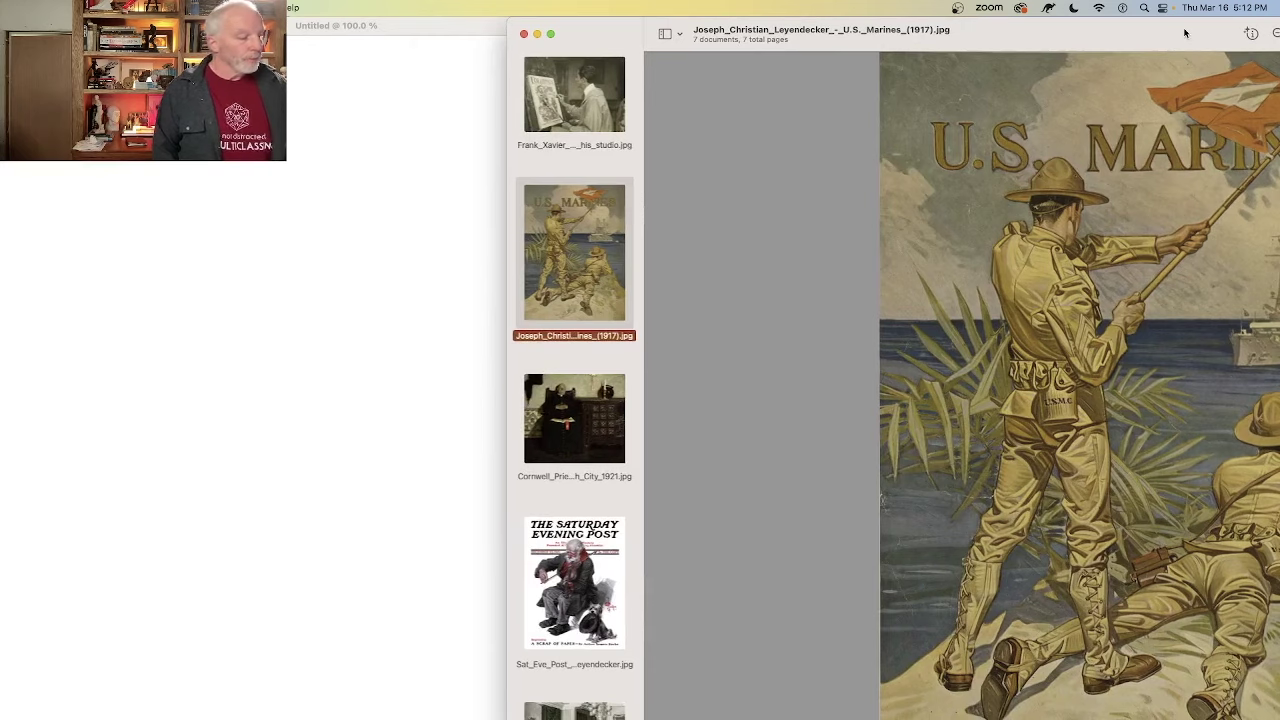
drag(625, 39, 1090, 36)
click(535, 186)
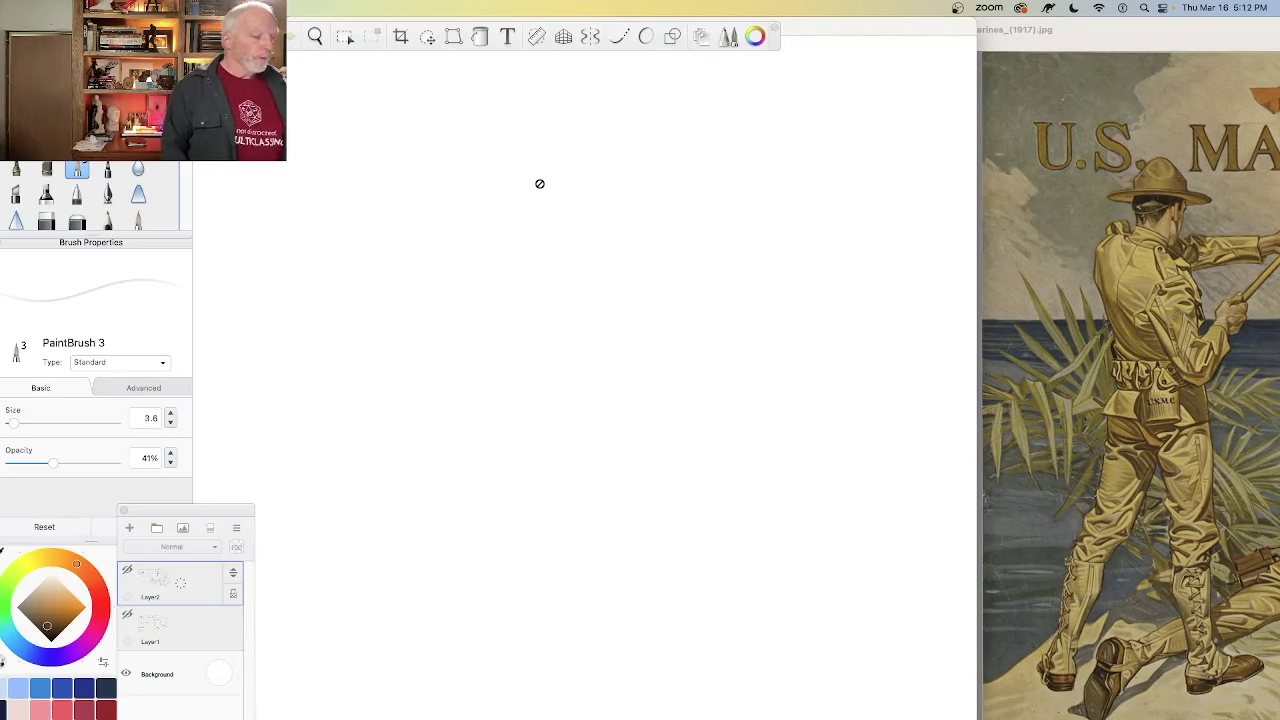
click(1101, 36)
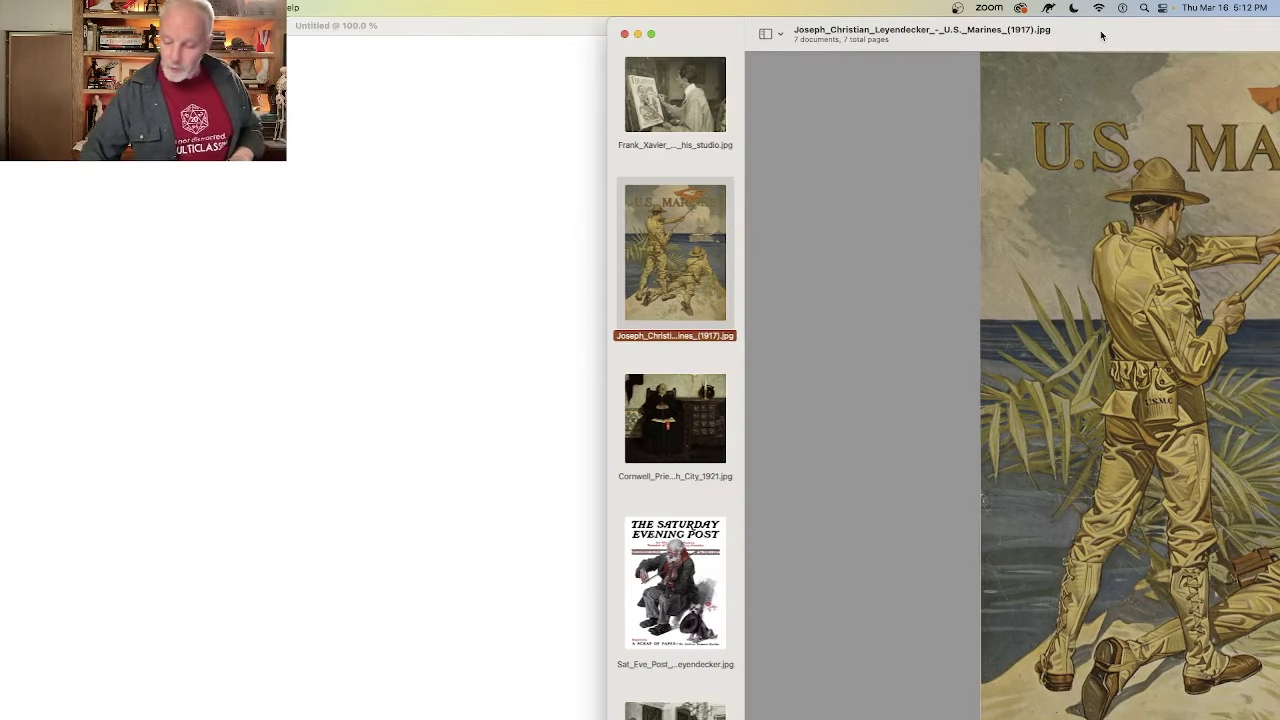
key(super+plus)
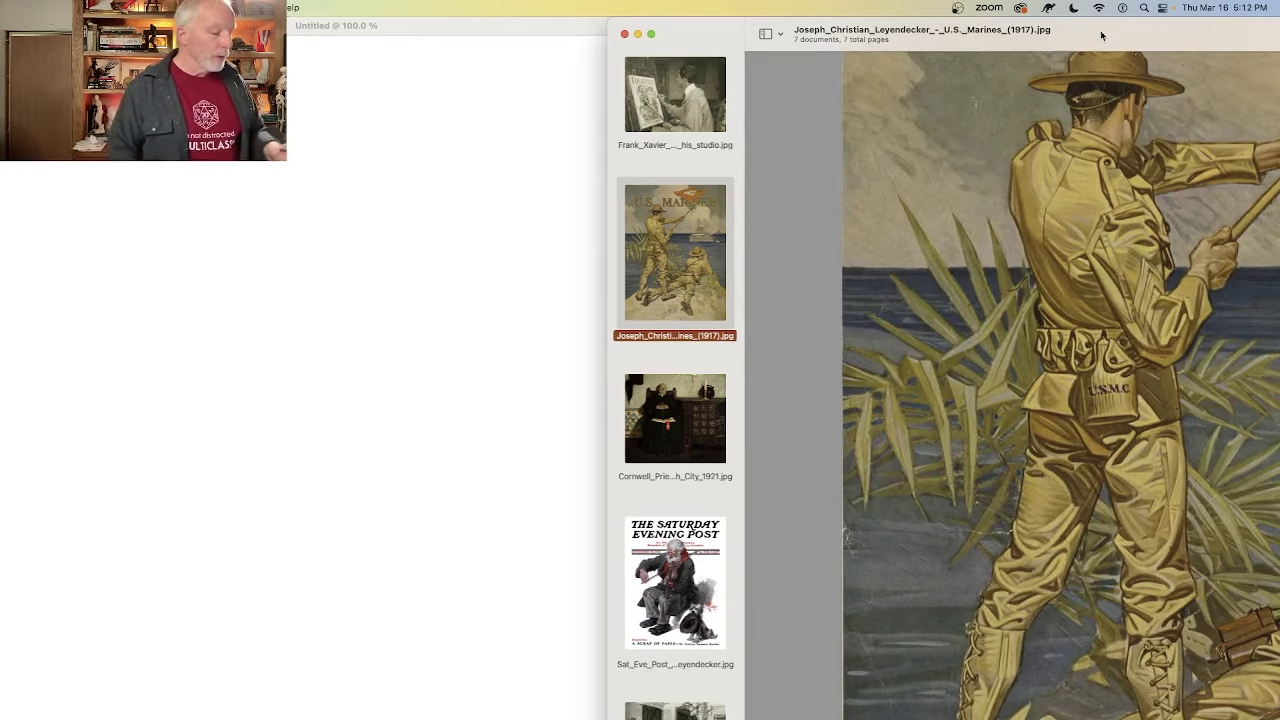
scroll(1090, 351, up, 3)
scroll(1090, 351, up, 1)
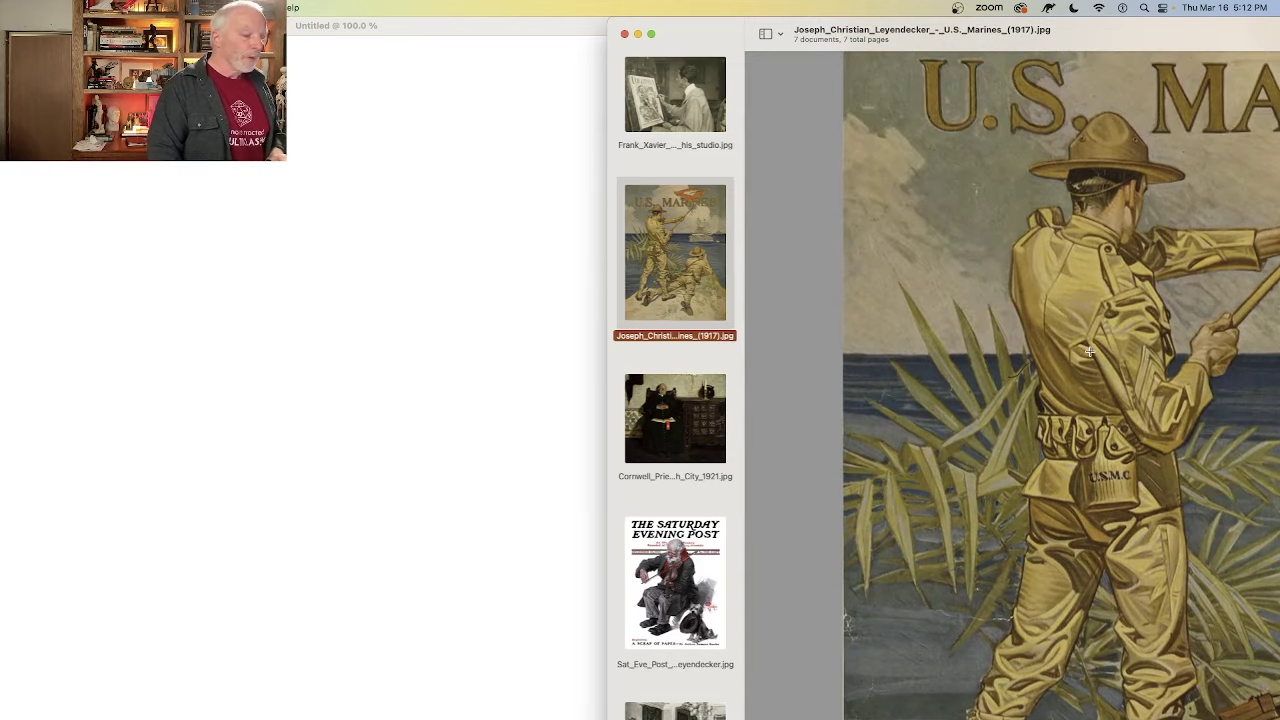
Step: Add a new layer and sketch a slightly tilted cylinder with an elliptical base as the marine's basic head form
click(533, 395)
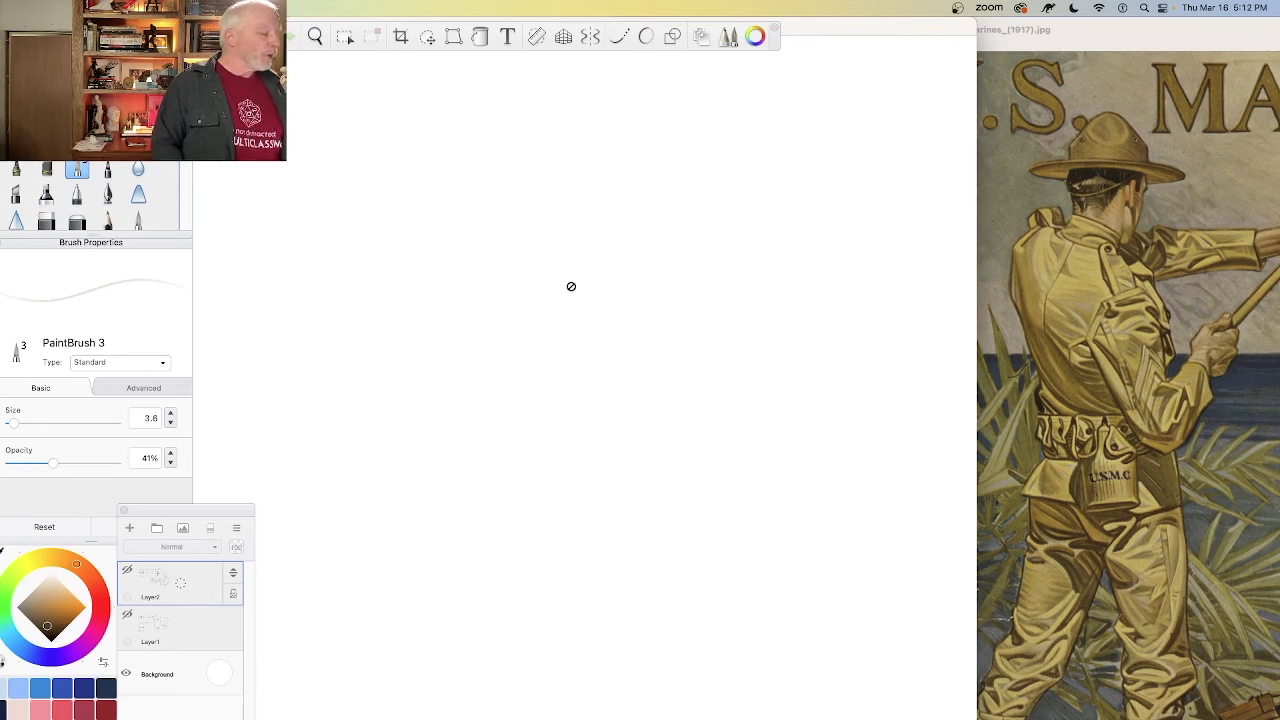
click(129, 526)
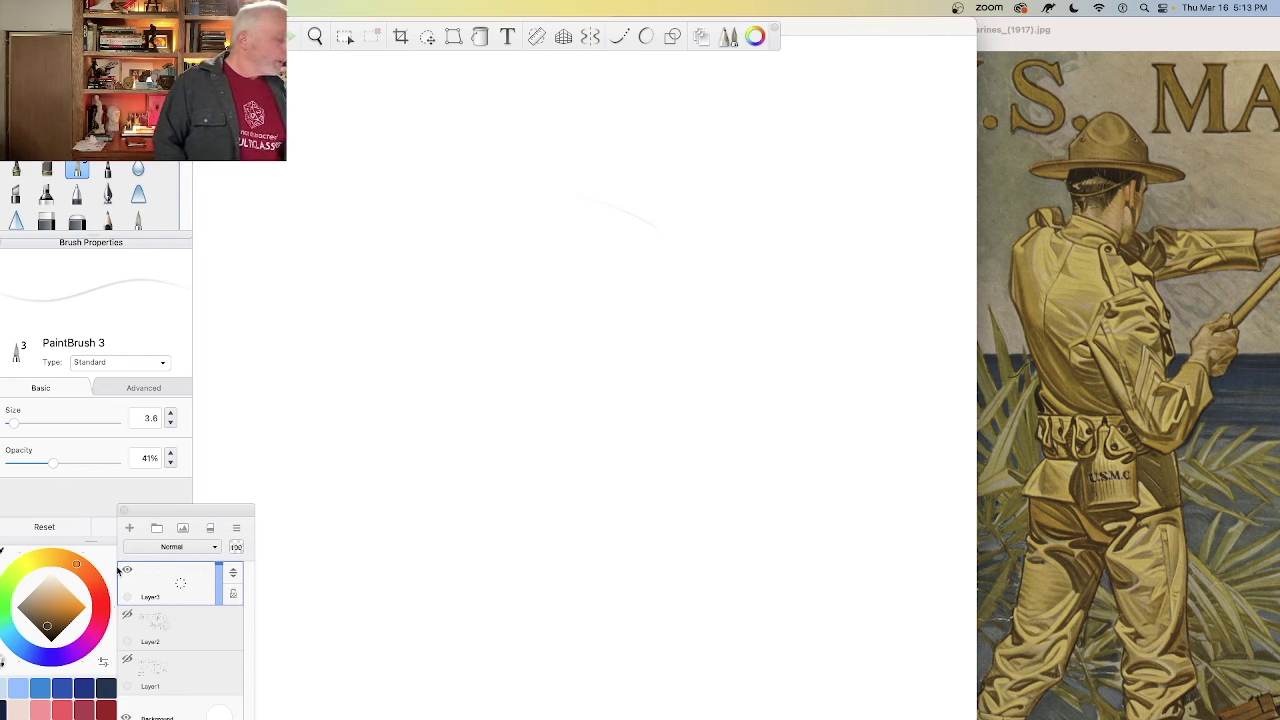
drag(645, 198, 824, 268)
drag(603, 242, 822, 264)
mouse_move(610, 207)
mouse_down()
mouse_move(805, 271)
mouse_move(789, 590)
mouse_up()
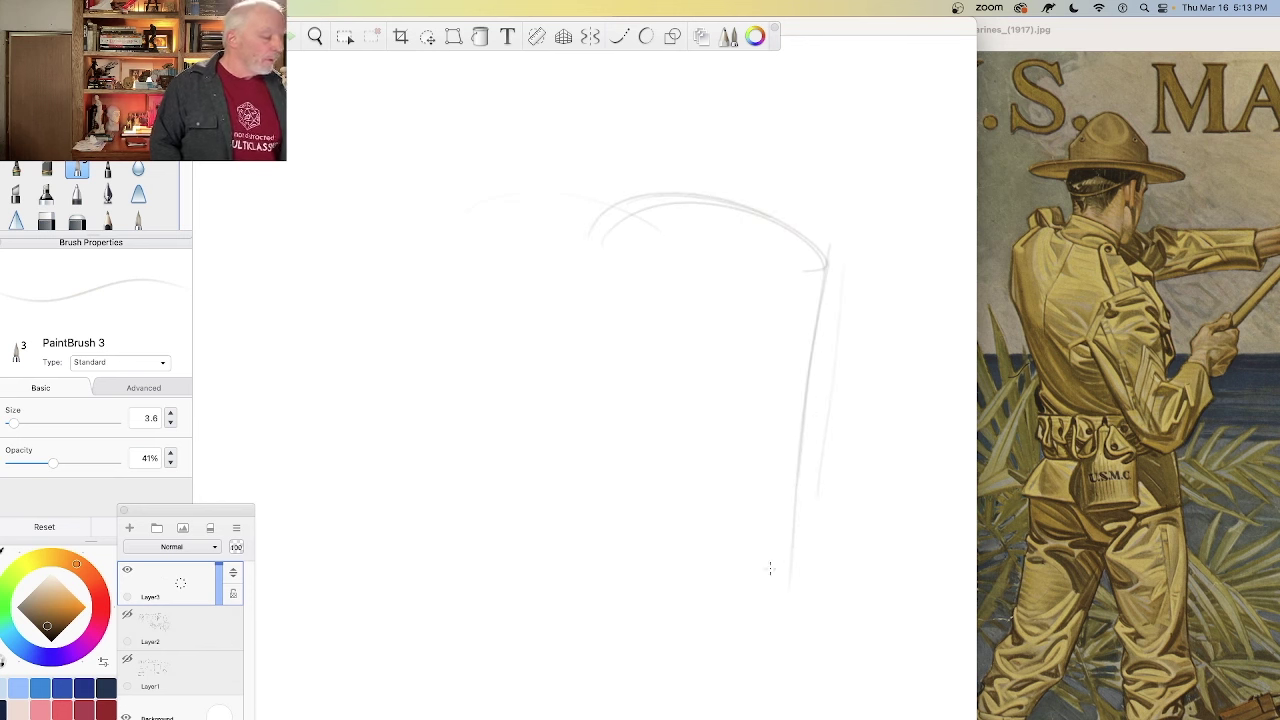
mouse_move(776, 530)
mouse_down()
mouse_move(592, 537)
mouse_move(650, 496)
mouse_move(757, 552)
mouse_move(567, 518)
mouse_move(697, 484)
mouse_move(571, 500)
mouse_up()
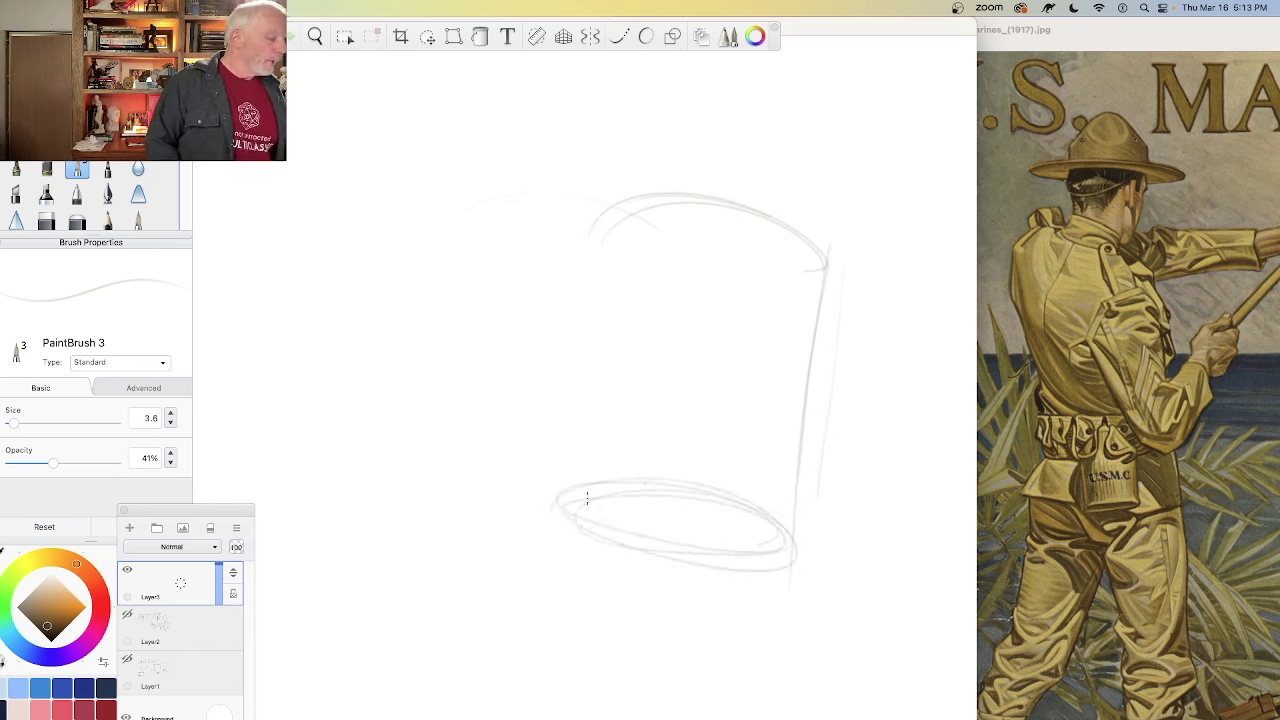
drag(590, 232, 556, 468)
drag(597, 259, 581, 354)
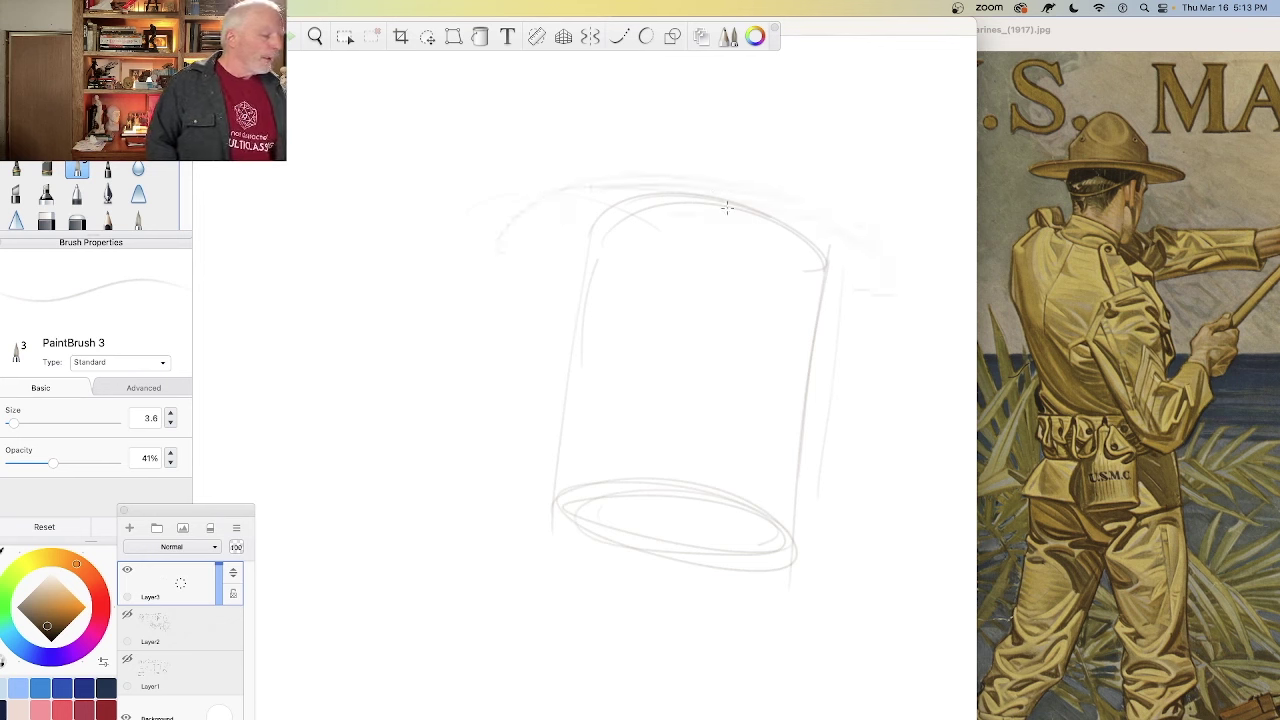
Step: Sketch the wide, curved elliptical hat brim around the top of the head cylinder
drag(568, 189, 672, 188)
drag(505, 228, 627, 190)
drag(521, 234, 580, 248)
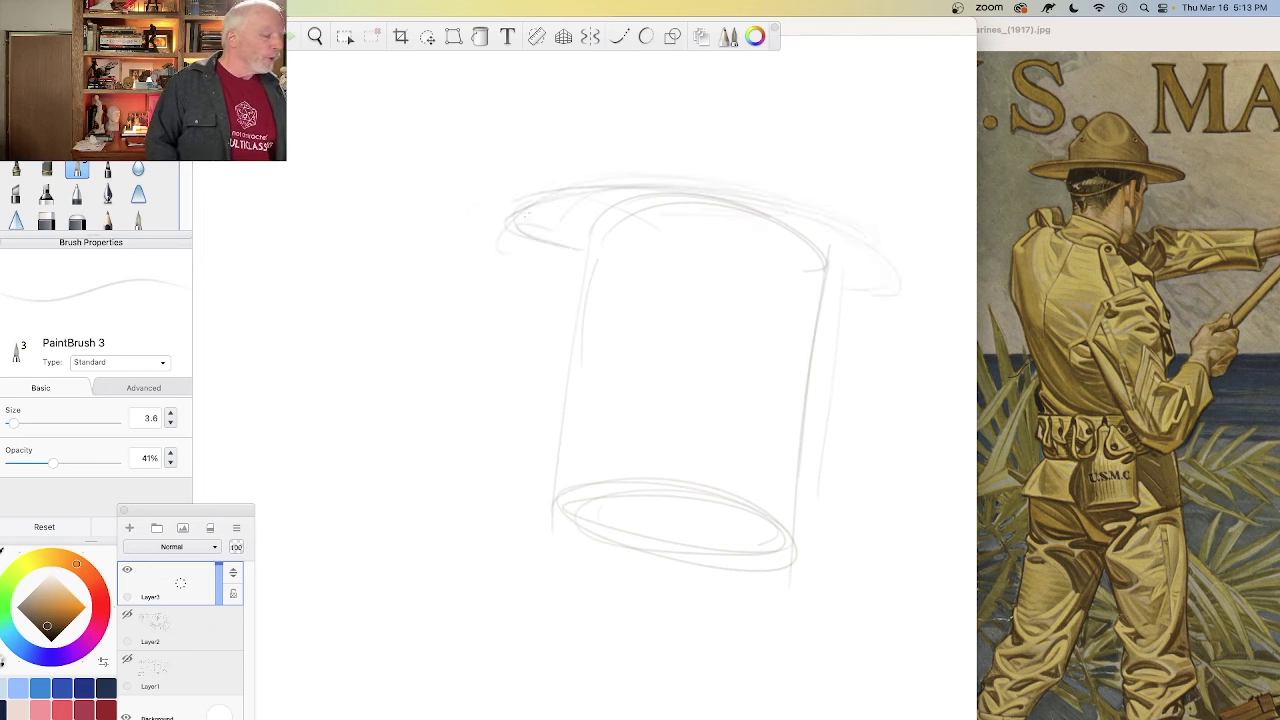
drag(899, 283, 826, 290)
mouse_move(722, 199)
mouse_down()
mouse_move(604, 219)
mouse_move(790, 222)
mouse_up()
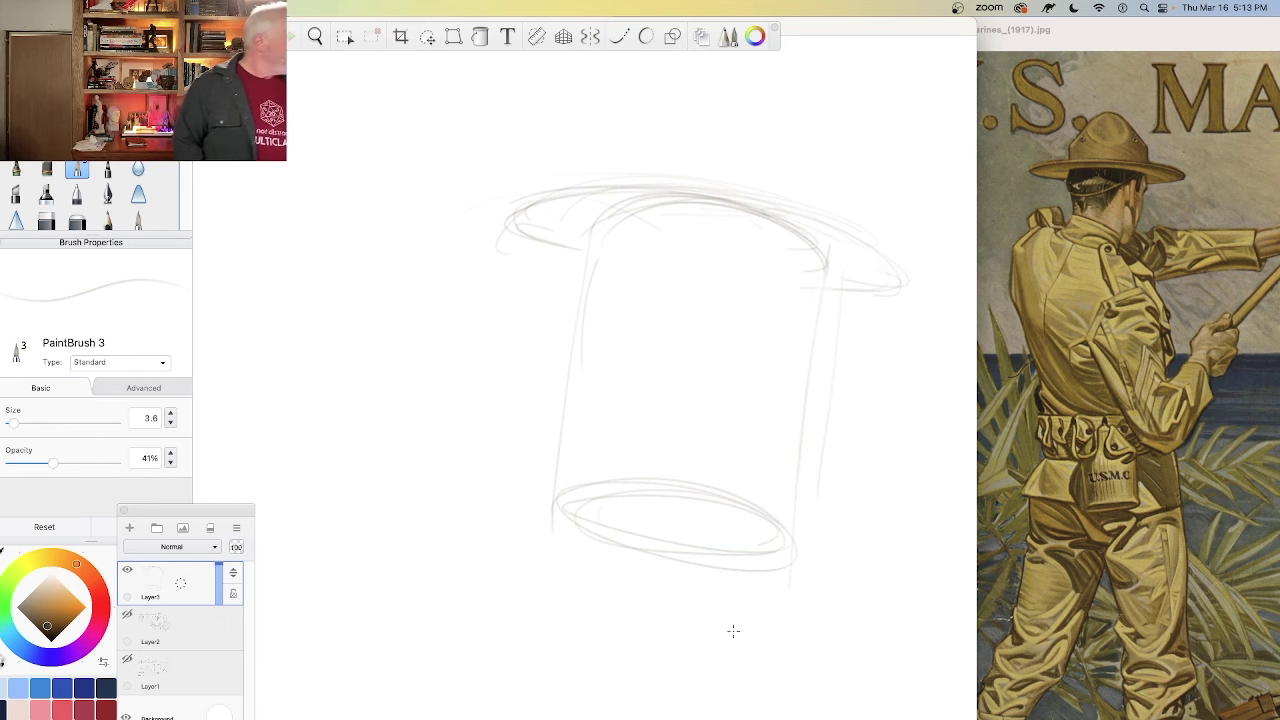
Step: Set PaintBrush 3's opacity to 67% and strengthen the face-side edge of the head cylinder down to its base
drag(49, 460, 79, 461)
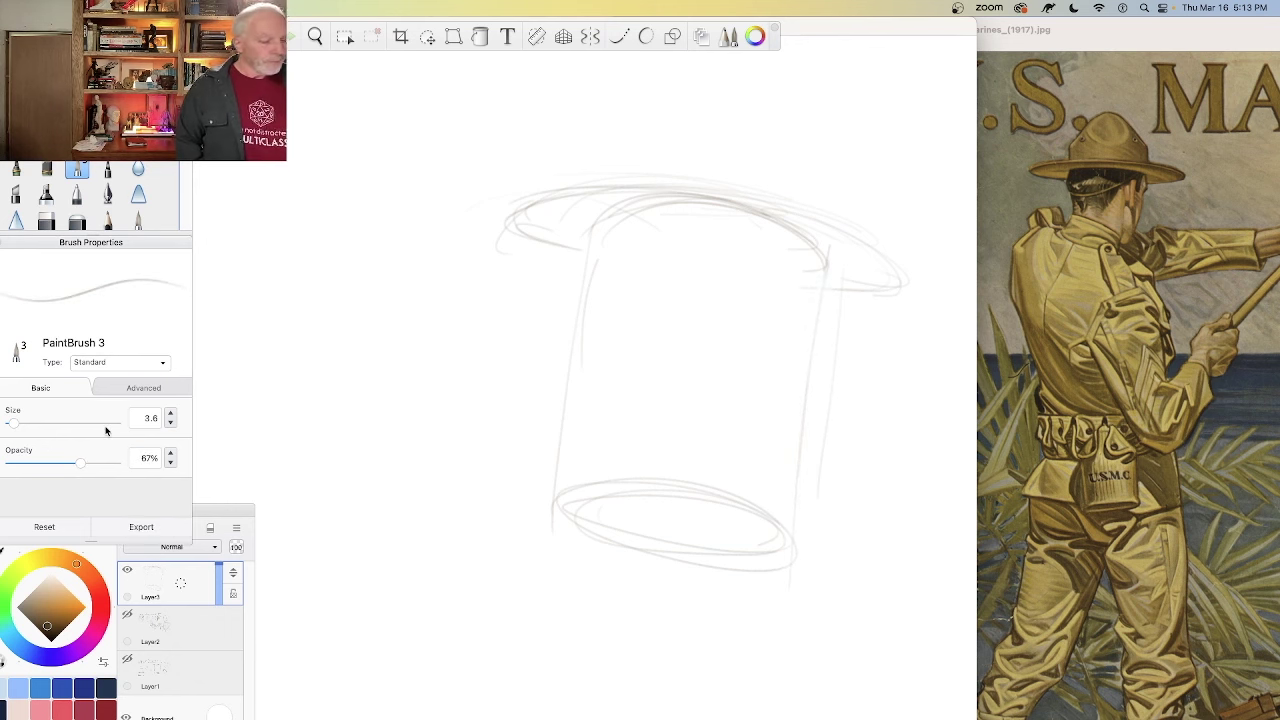
drag(809, 352, 779, 504)
drag(820, 248, 780, 518)
drag(813, 288, 803, 410)
drag(814, 250, 808, 390)
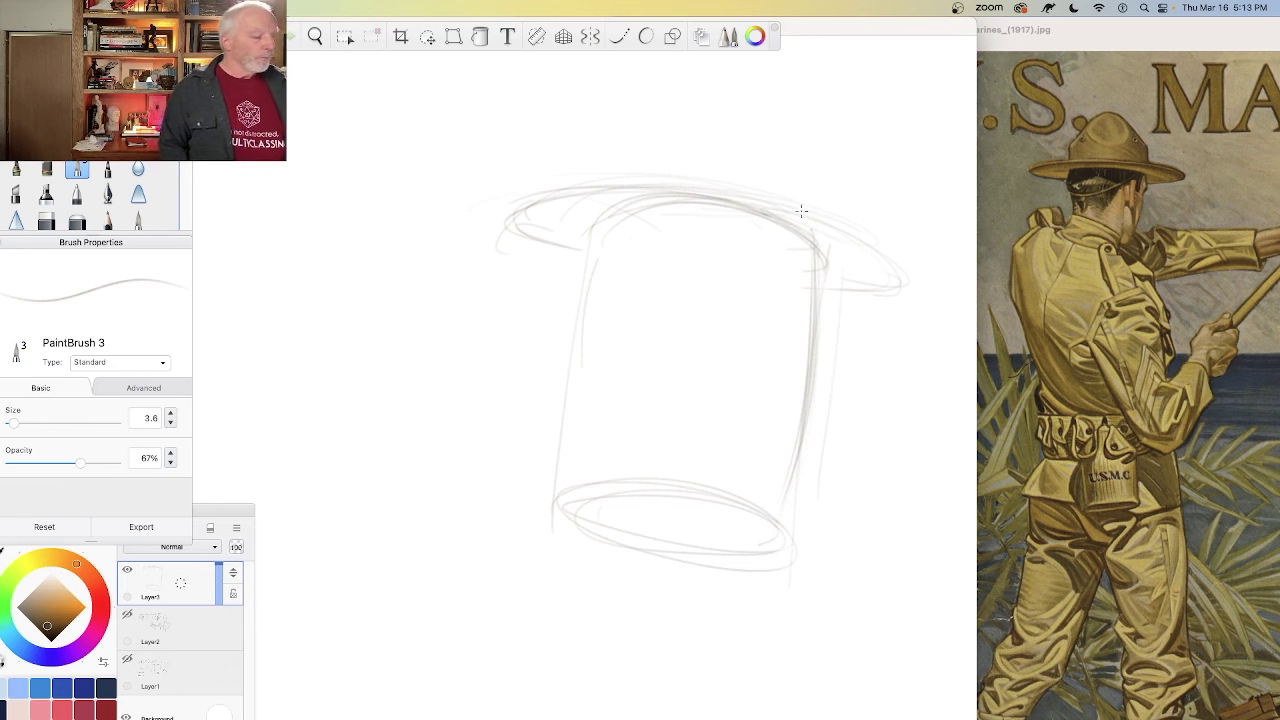
Step: Extend the hat brim at both ends and define the brow and cheek contour beneath it
mouse_move(838, 229)
mouse_down()
mouse_move(843, 270)
mouse_move(914, 283)
mouse_up()
mouse_move(826, 258)
mouse_down()
mouse_move(912, 276)
mouse_move(515, 185)
mouse_move(665, 190)
mouse_move(486, 228)
mouse_up()
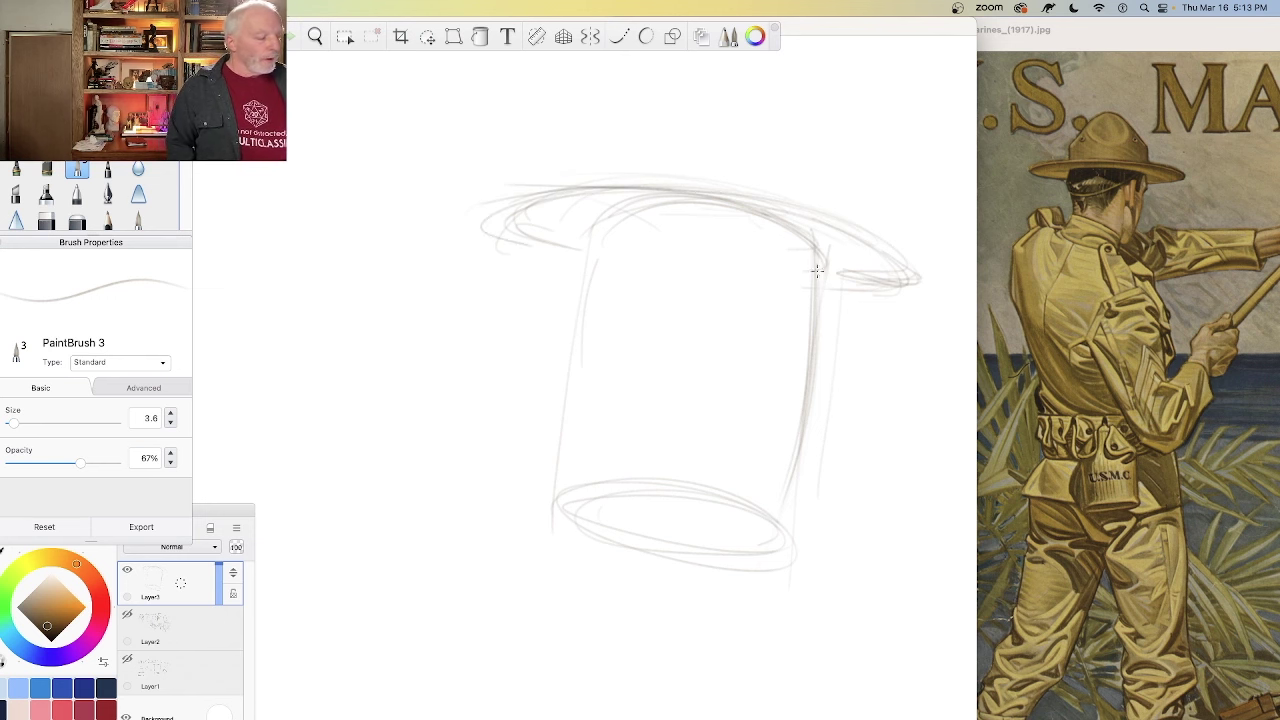
mouse_move(818, 240)
mouse_down()
mouse_move(823, 305)
mouse_move(818, 262)
mouse_move(809, 346)
mouse_move(819, 311)
mouse_move(810, 356)
mouse_up()
Step: Sketch a small simplified profile head beside the hat drawing, adding the brow, eye area and nose contour
mouse_move(432, 130)
mouse_down()
mouse_move(300, 133)
mouse_move(389, 120)
mouse_move(284, 278)
mouse_up()
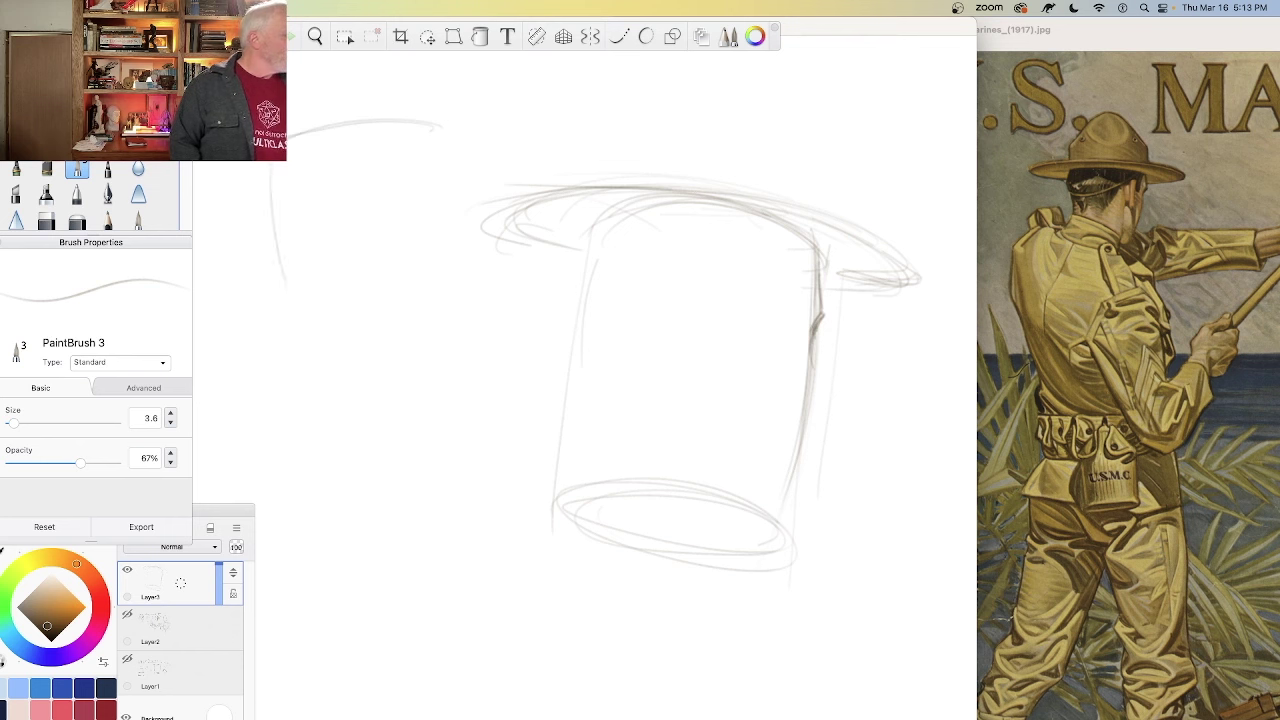
drag(274, 194, 306, 312)
drag(423, 160, 298, 322)
drag(422, 200, 330, 305)
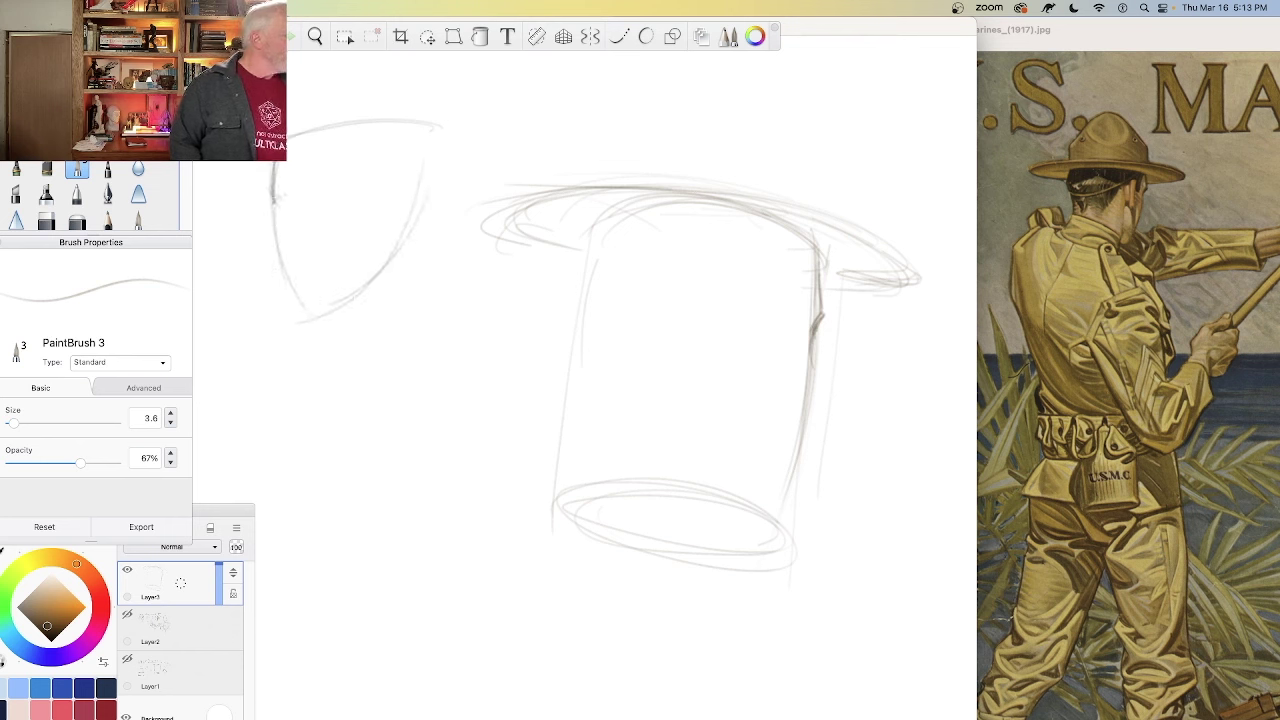
mouse_move(280, 195)
mouse_down()
mouse_move(274, 245)
mouse_move(280, 197)
mouse_move(289, 217)
mouse_move(281, 224)
mouse_move(284, 203)
mouse_move(268, 208)
mouse_move(288, 212)
mouse_move(266, 177)
mouse_move(252, 254)
mouse_move(283, 295)
mouse_up()
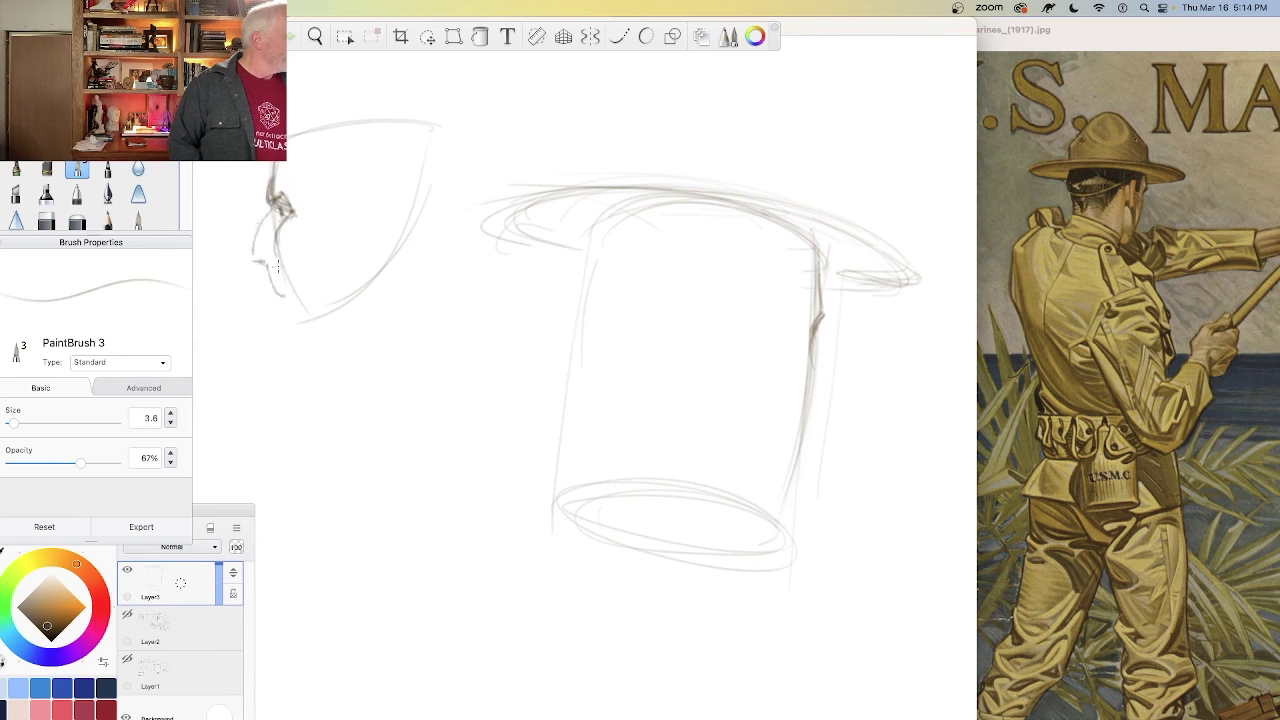
drag(283, 205, 270, 228)
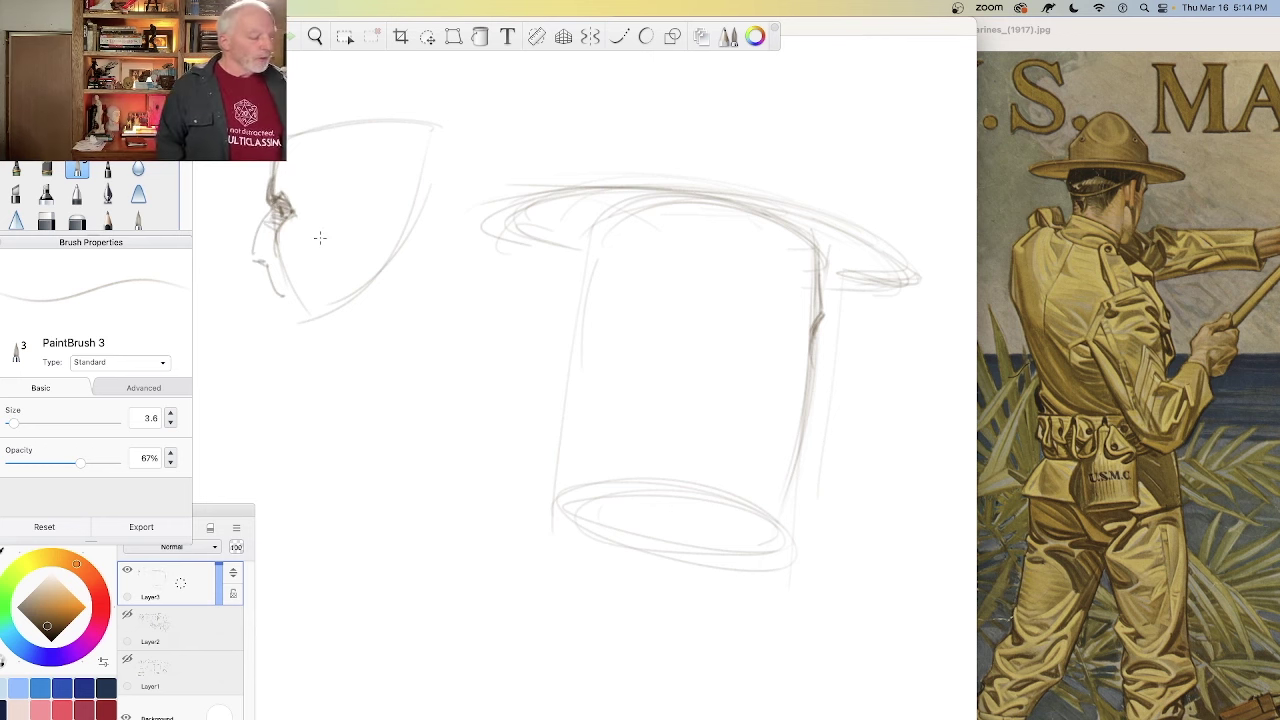
Step: Darken the cheek line down to the jaw and draw the narrow ear just inside the face edge
mouse_move(820, 330)
mouse_down()
mouse_move(801, 443)
mouse_move(808, 344)
mouse_move(776, 498)
mouse_move(809, 344)
mouse_move(766, 519)
mouse_up()
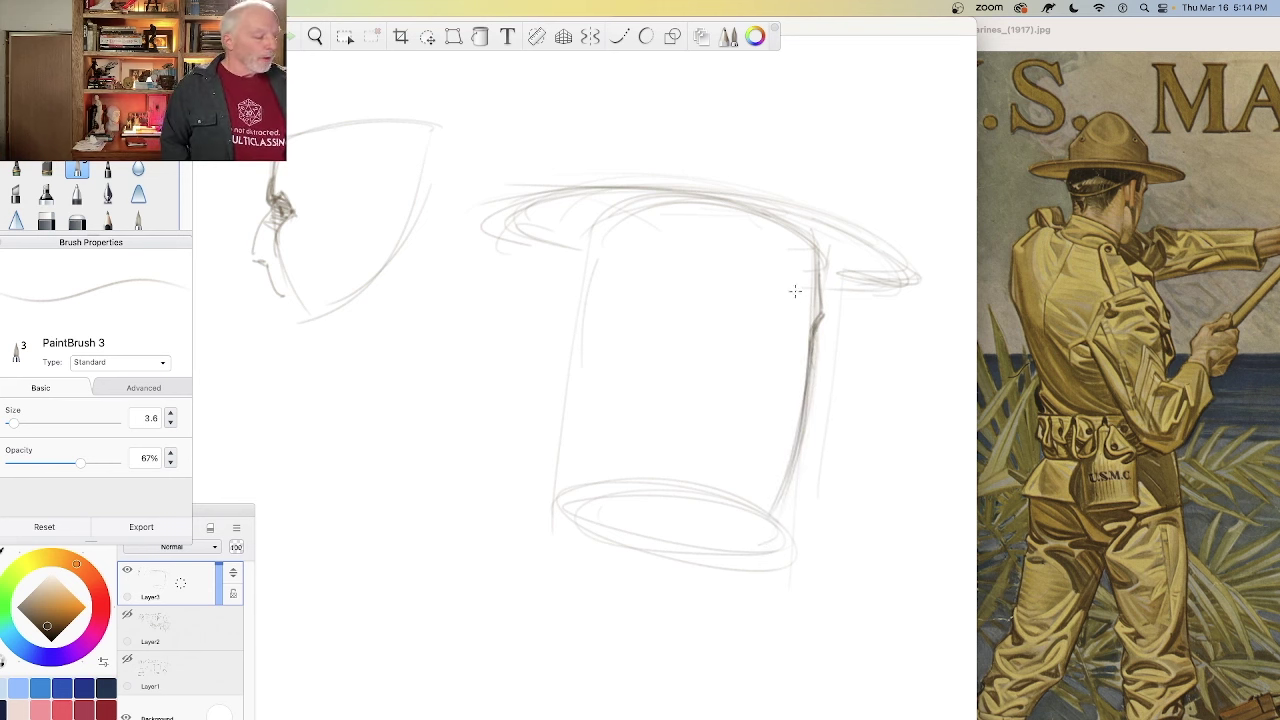
drag(795, 291, 799, 366)
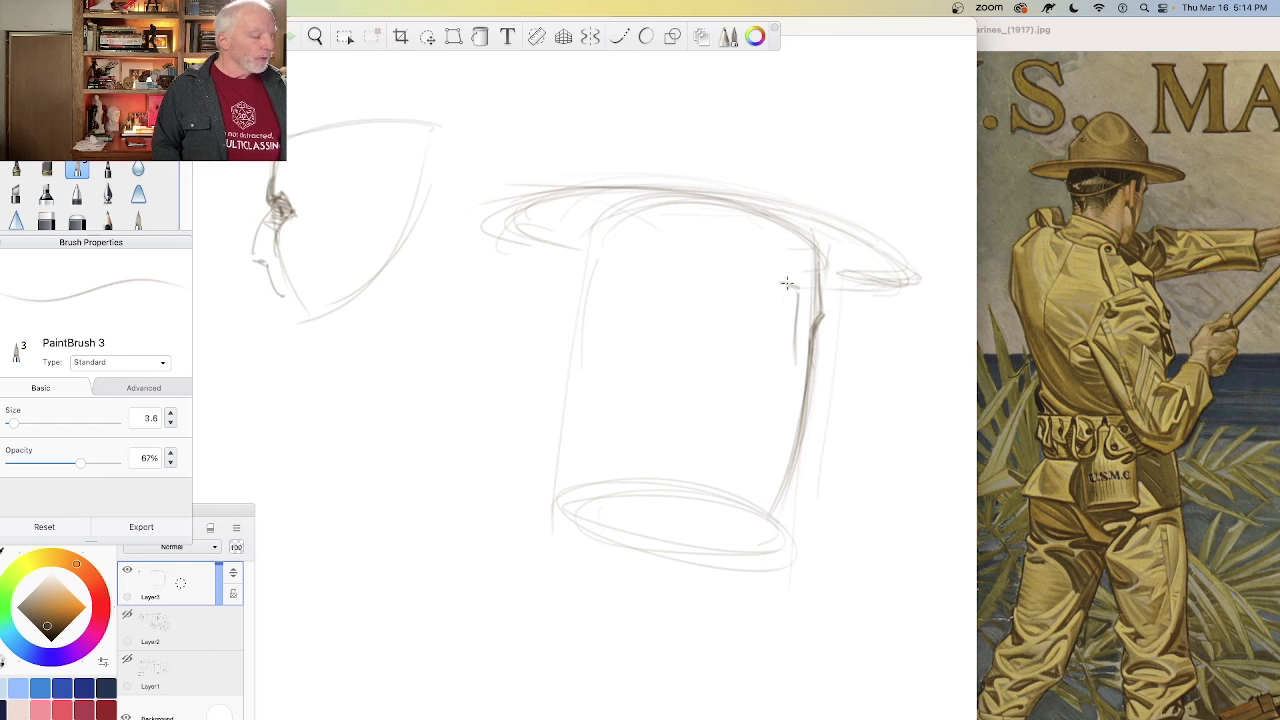
mouse_move(786, 286)
mouse_down()
mouse_move(784, 370)
mouse_move(795, 289)
mouse_move(797, 340)
mouse_up()
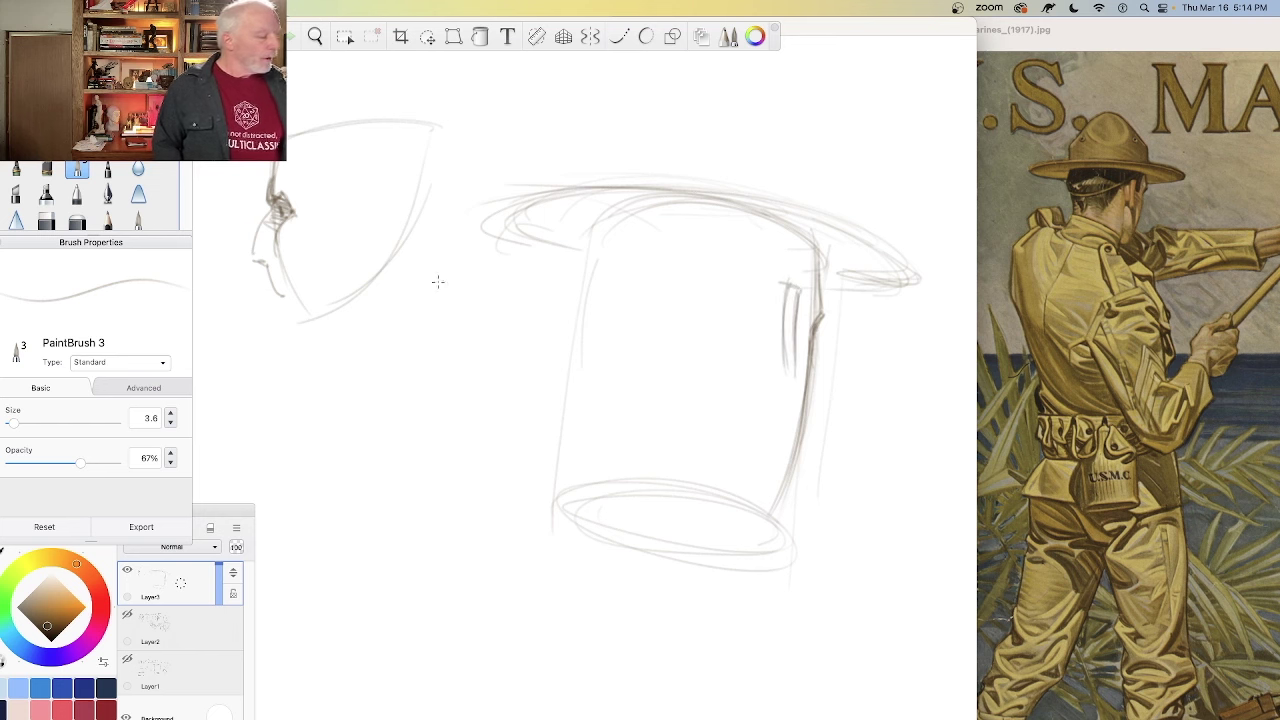
Step: Sketch a tilted oval ear study below the small profile head, with a heavily darkened edge and a horizontal midline
mouse_move(445, 348)
mouse_down()
mouse_move(406, 378)
mouse_move(434, 330)
mouse_move(411, 309)
mouse_move(396, 327)
mouse_move(447, 373)
mouse_move(451, 353)
mouse_move(401, 347)
mouse_move(452, 404)
mouse_up()
mouse_move(399, 309)
mouse_down()
mouse_move(390, 377)
mouse_move(386, 324)
mouse_move(404, 405)
mouse_up()
drag(391, 350, 417, 405)
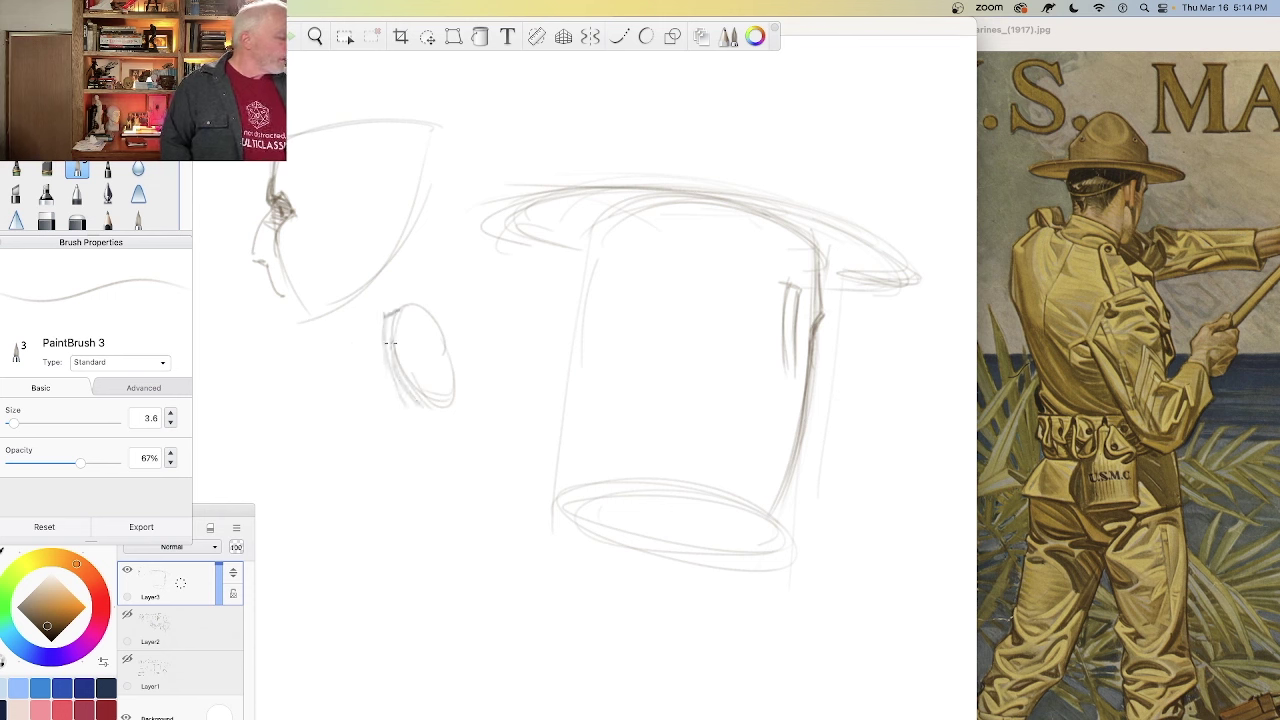
drag(389, 311, 428, 403)
drag(391, 318, 433, 412)
drag(389, 322, 402, 380)
drag(381, 320, 408, 412)
drag(383, 320, 412, 410)
mouse_move(392, 368)
mouse_down()
mouse_move(446, 412)
mouse_move(408, 368)
mouse_move(436, 400)
mouse_move(444, 344)
mouse_move(430, 404)
mouse_up()
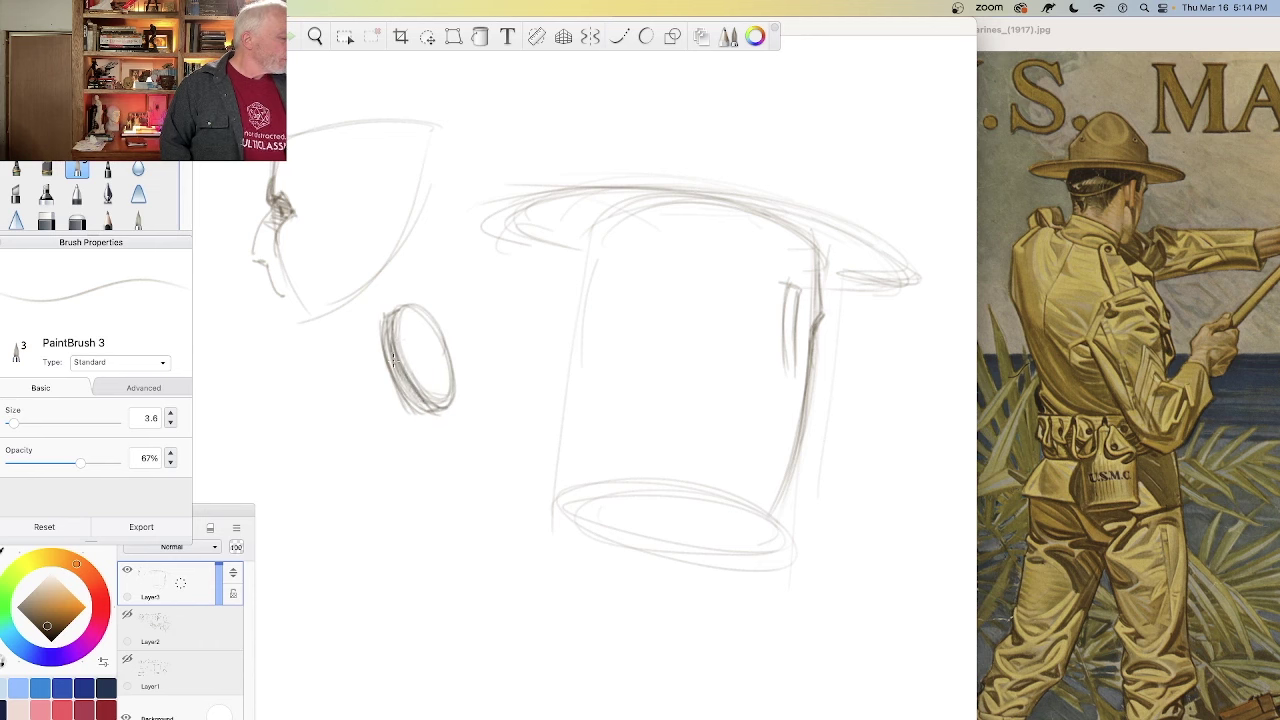
drag(393, 360, 426, 406)
drag(398, 368, 416, 407)
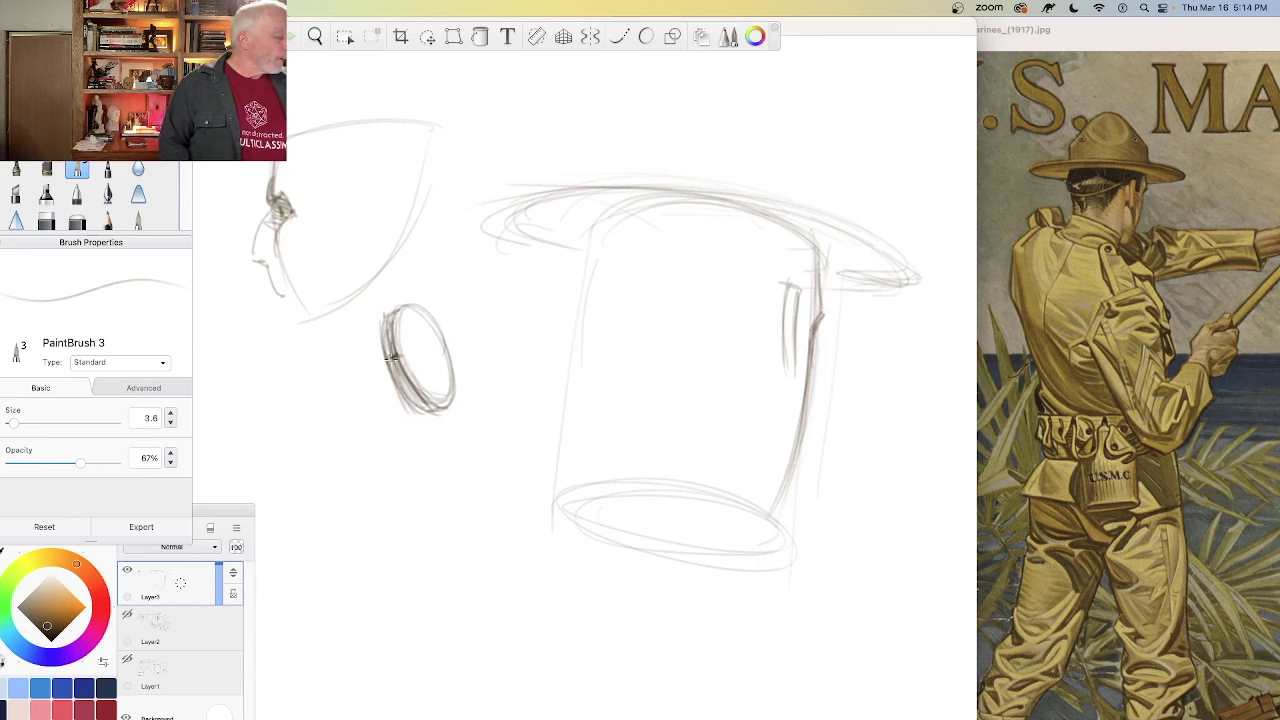
drag(397, 350, 452, 350)
Step: Sketch two narrower ear studies beside the oval one, showing the ear turned toward edge-on and back views
drag(327, 345, 348, 440)
drag(328, 341, 305, 344)
drag(308, 345, 346, 472)
mouse_move(315, 380)
mouse_down()
mouse_move(341, 448)
mouse_move(355, 438)
mouse_up()
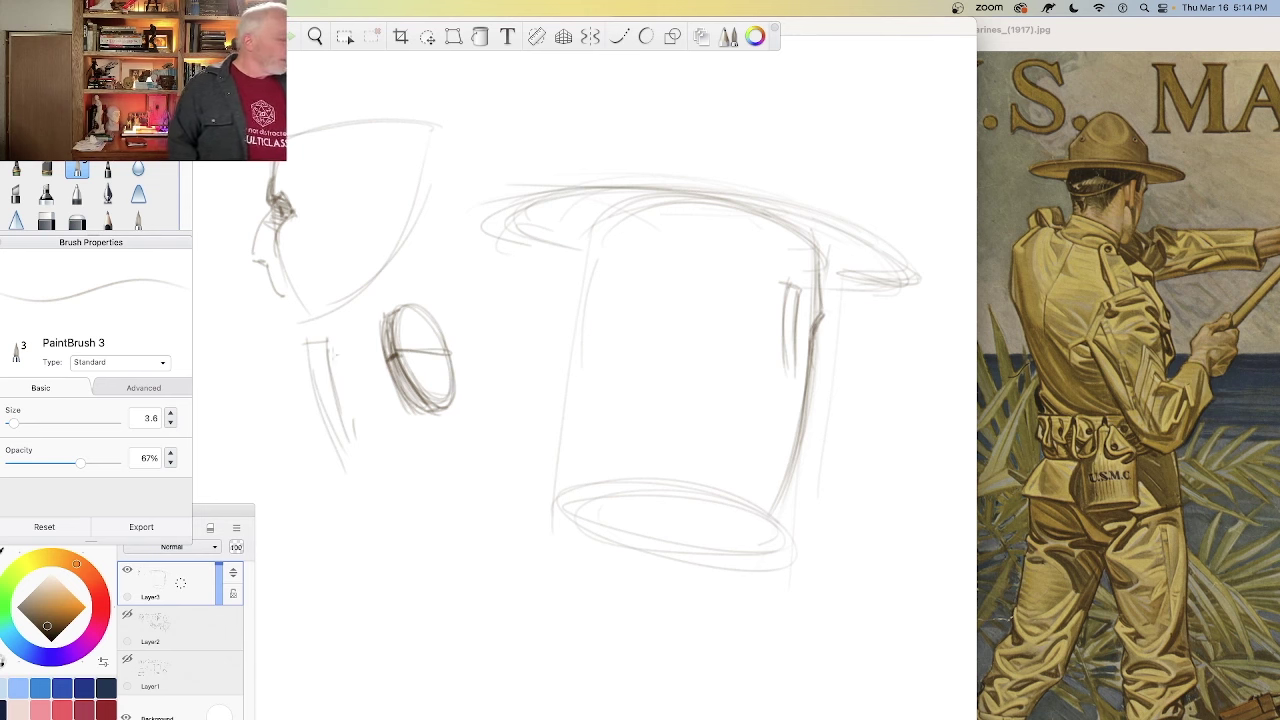
drag(329, 342, 356, 436)
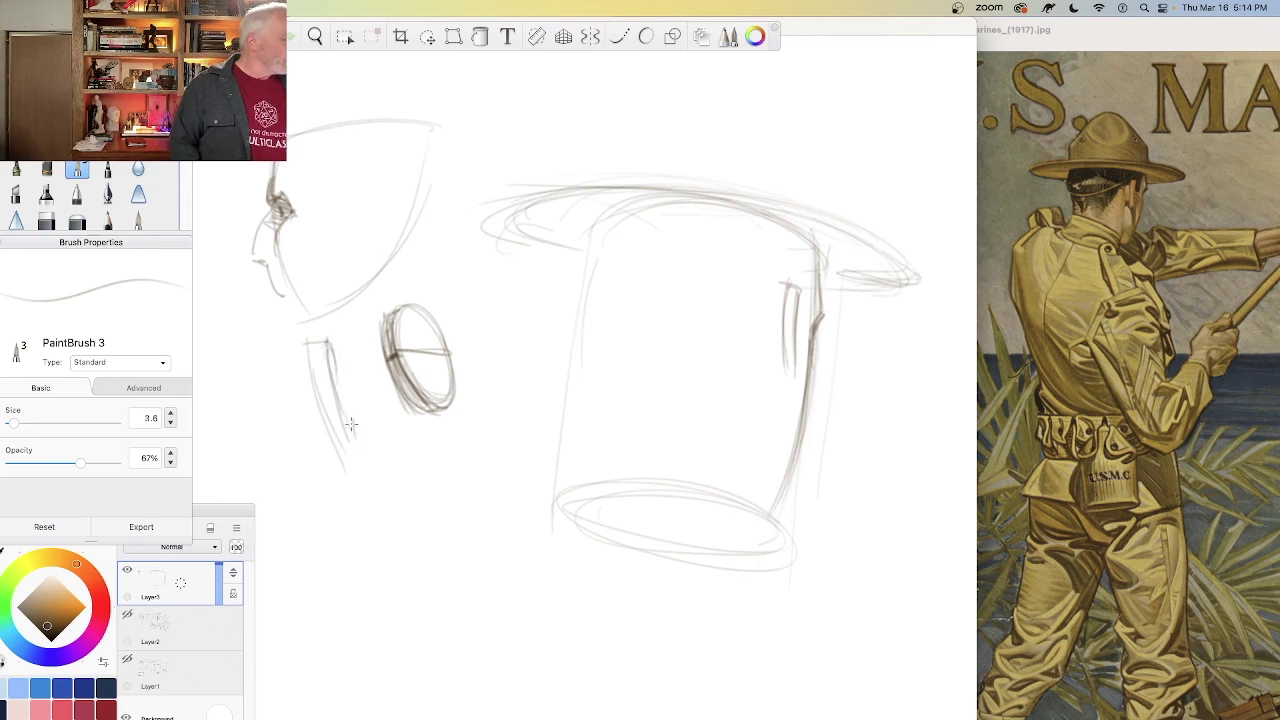
mouse_move(258, 352)
mouse_down()
mouse_move(286, 446)
mouse_move(240, 352)
mouse_move(272, 442)
mouse_move(237, 386)
mouse_move(257, 413)
mouse_move(232, 425)
mouse_move(263, 456)
mouse_up()
drag(252, 400, 272, 462)
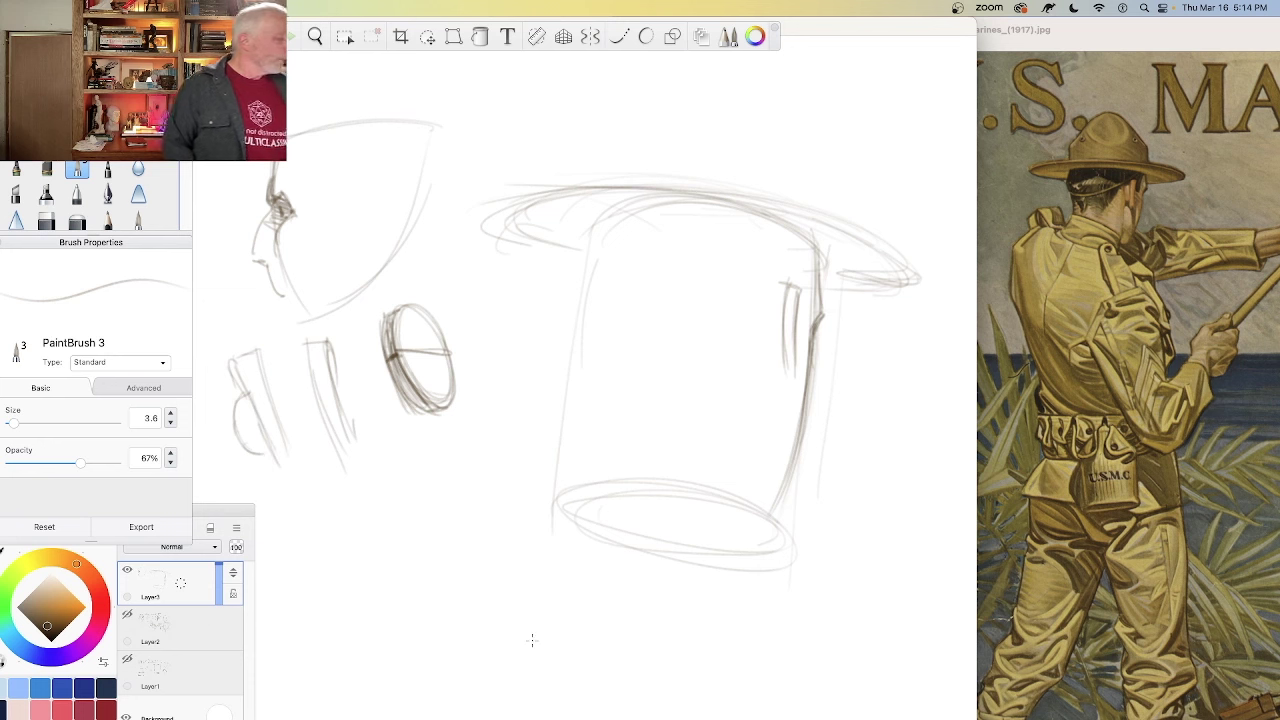
Step: Sketch the hat's crown above the brim with straight sides and angled planes rising to a narrow peak
drag(794, 132, 804, 208)
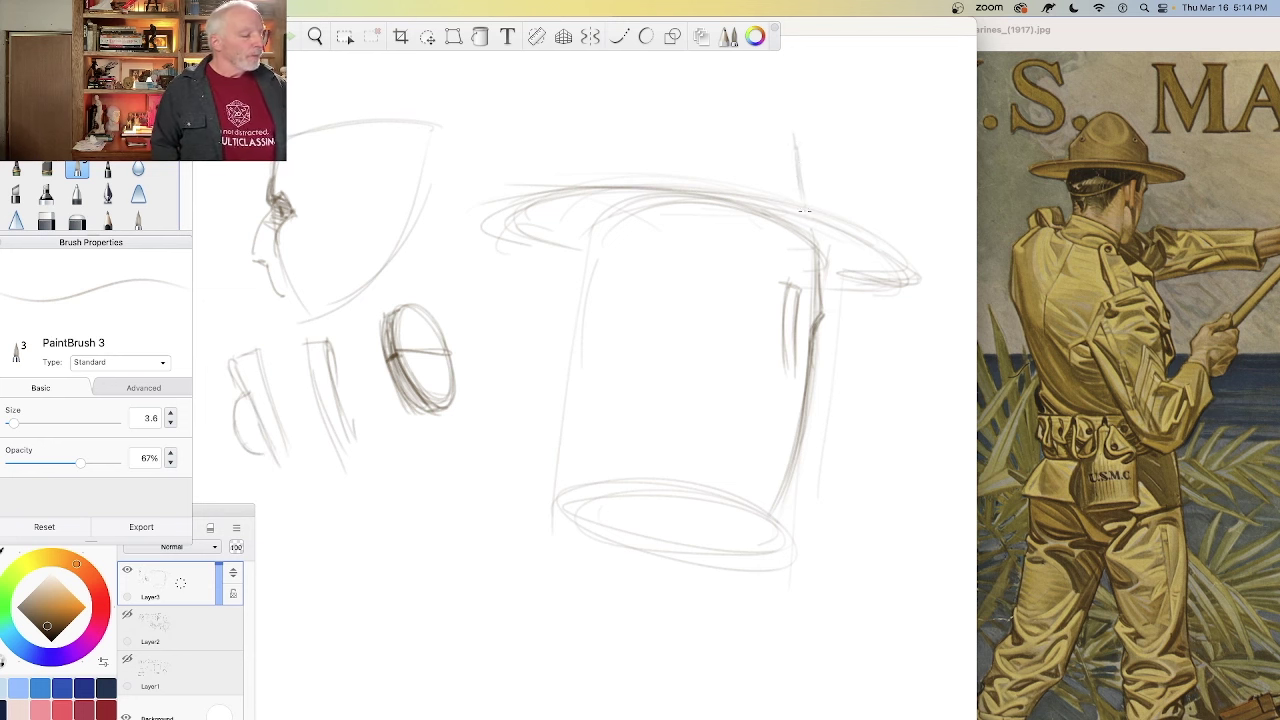
mouse_move(796, 140)
mouse_down()
mouse_move(748, 87)
mouse_move(676, 60)
mouse_up()
mouse_move(624, 113)
mouse_down()
mouse_move(670, 60)
mouse_move(599, 126)
mouse_up()
mouse_move(670, 64)
mouse_down()
mouse_move(630, 80)
mouse_move(606, 130)
mouse_up()
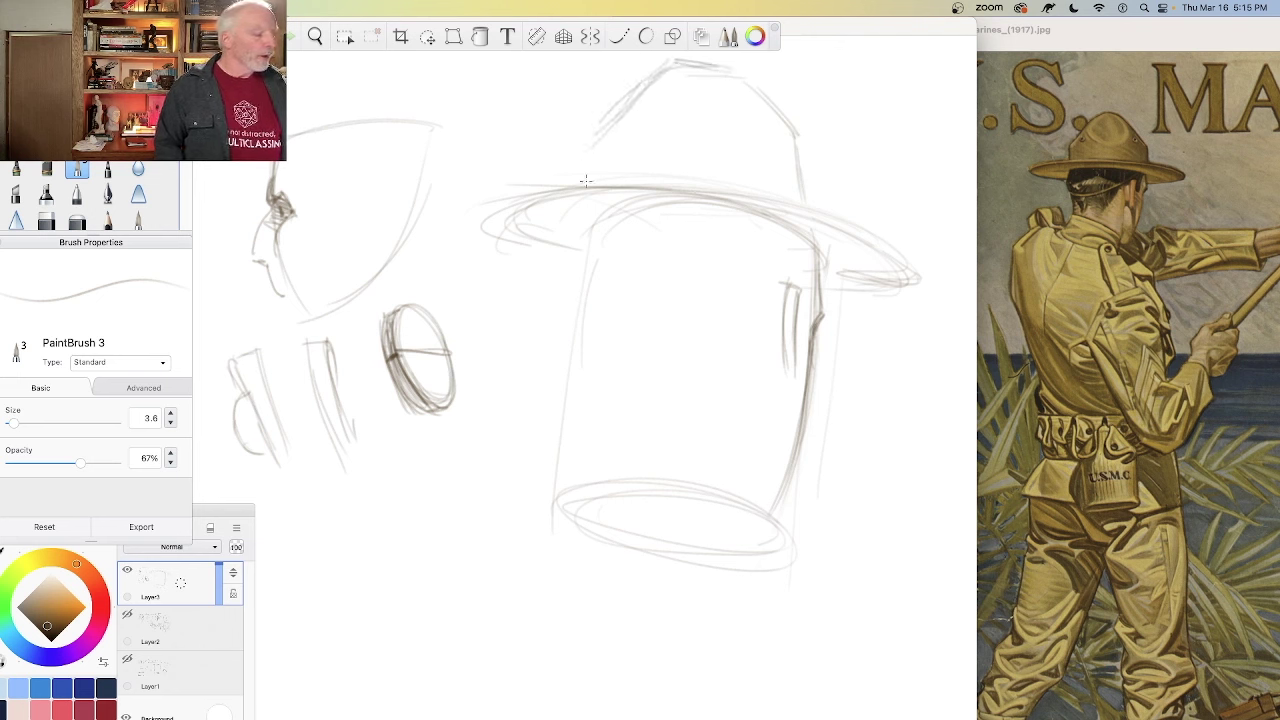
drag(587, 182, 590, 150)
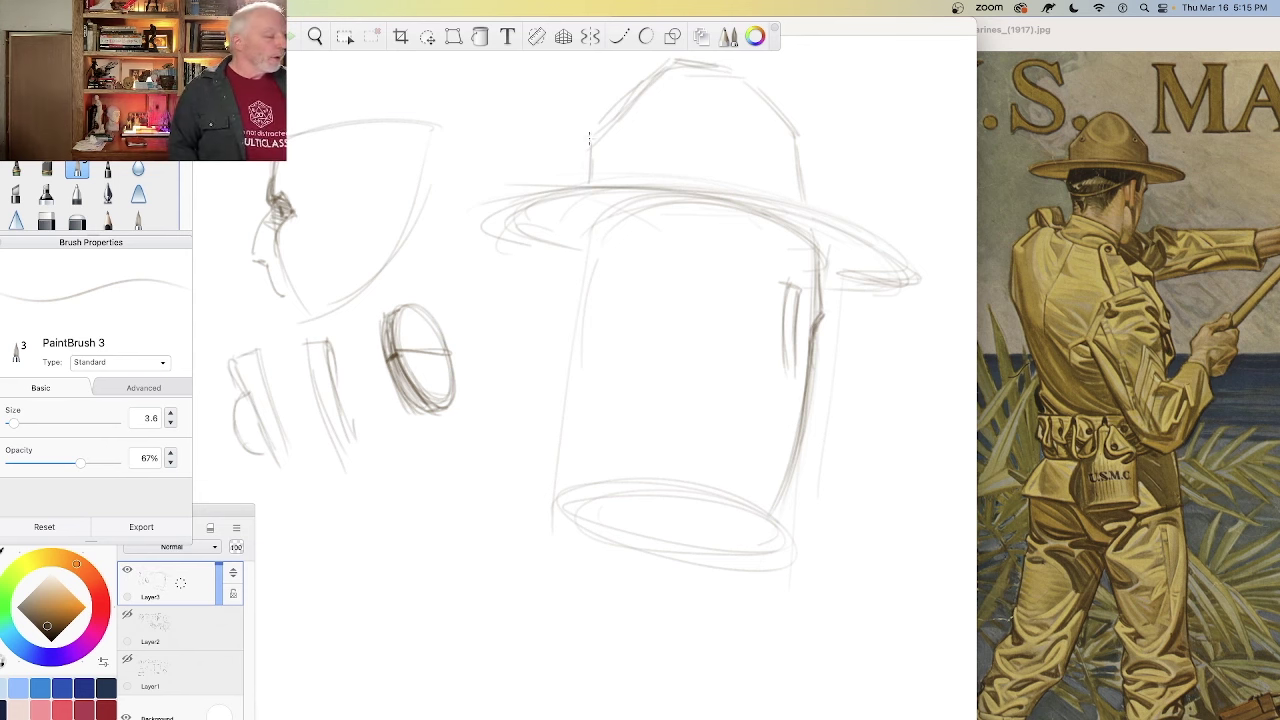
Step: Reinforce the hat crown's straight sides, widening it on the right and strengthening the angled planes that close over its peak
drag(590, 128, 587, 240)
drag(590, 154, 588, 212)
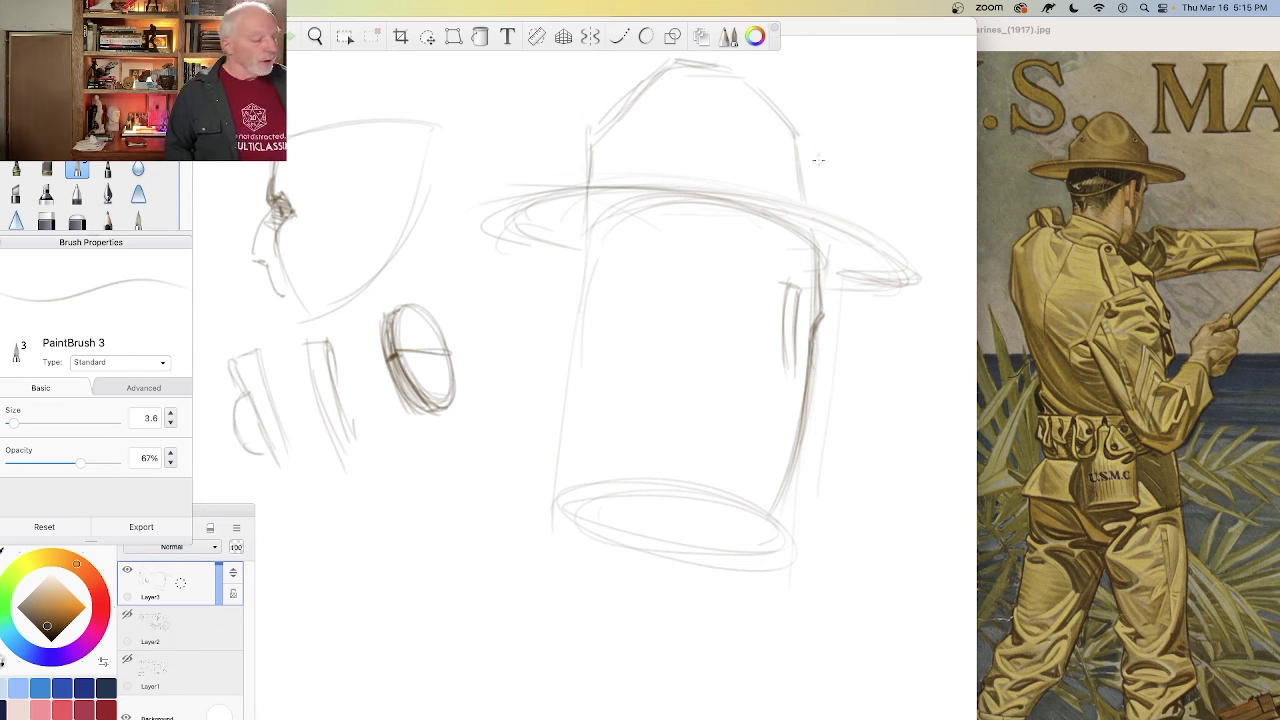
drag(818, 162, 818, 212)
mouse_move(770, 102)
mouse_down()
mouse_move(819, 172)
mouse_move(817, 197)
mouse_move(816, 162)
mouse_move(746, 76)
mouse_up()
mouse_move(648, 74)
mouse_down()
mouse_move(766, 84)
mouse_move(704, 64)
mouse_up()
mouse_move(748, 78)
mouse_down()
mouse_move(816, 150)
mouse_move(818, 212)
mouse_up()
drag(589, 122, 581, 164)
Step: Extend the hat brim's ellipse farther out on both sides and draw the curved line beneath it across the head
mouse_move(784, 204)
mouse_down()
mouse_move(898, 254)
mouse_move(902, 318)
mouse_move(622, 194)
mouse_move(452, 226)
mouse_up()
drag(598, 198, 446, 240)
drag(452, 244, 500, 250)
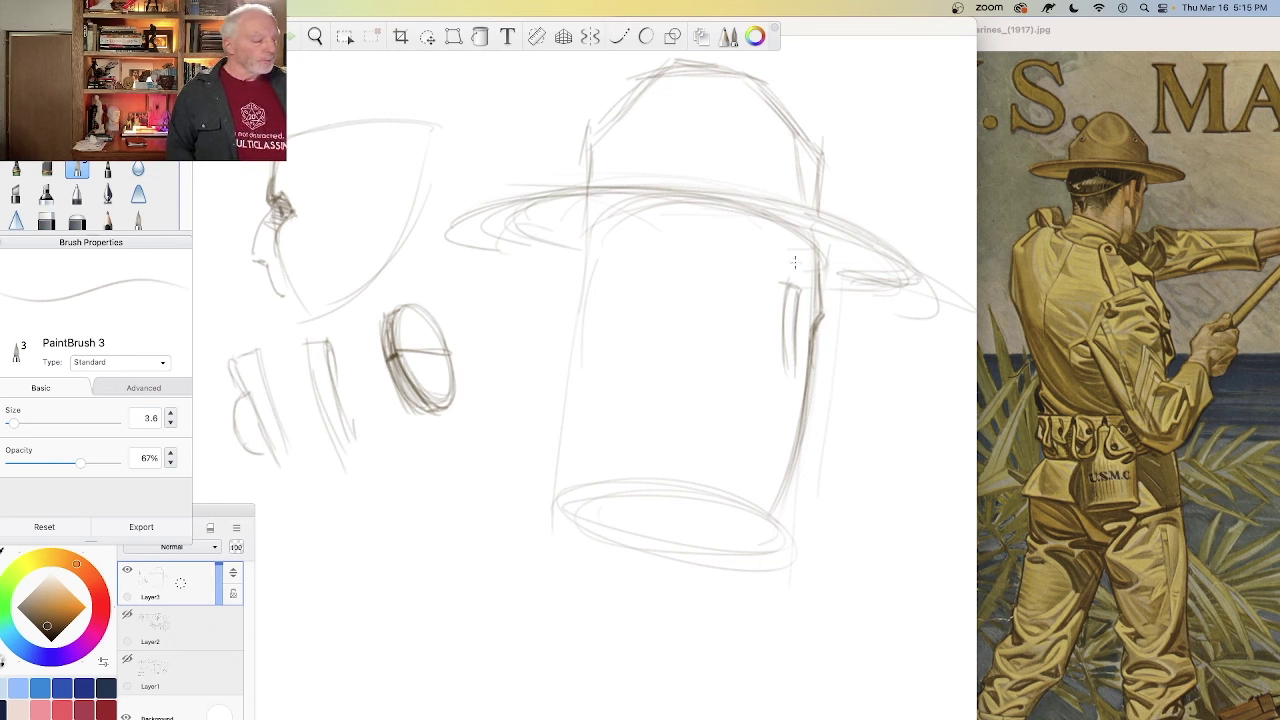
mouse_move(773, 263)
mouse_down()
mouse_move(692, 237)
mouse_move(778, 277)
mouse_move(630, 238)
mouse_move(801, 284)
mouse_move(593, 246)
mouse_move(798, 272)
mouse_move(574, 258)
mouse_up()
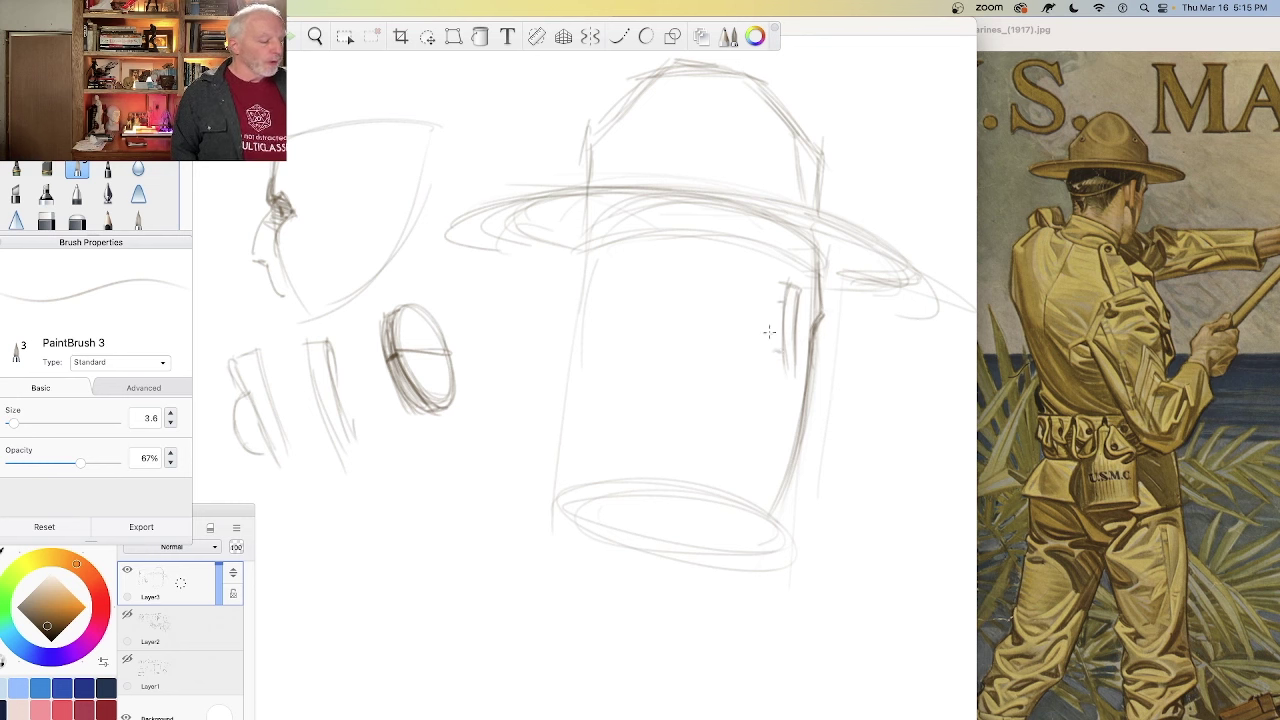
Step: Draw the hairline sweeping down behind the ear and hatch the hair between the ear and the brim
mouse_move(772, 326)
mouse_down()
mouse_move(766, 362)
mouse_move(768, 345)
mouse_up()
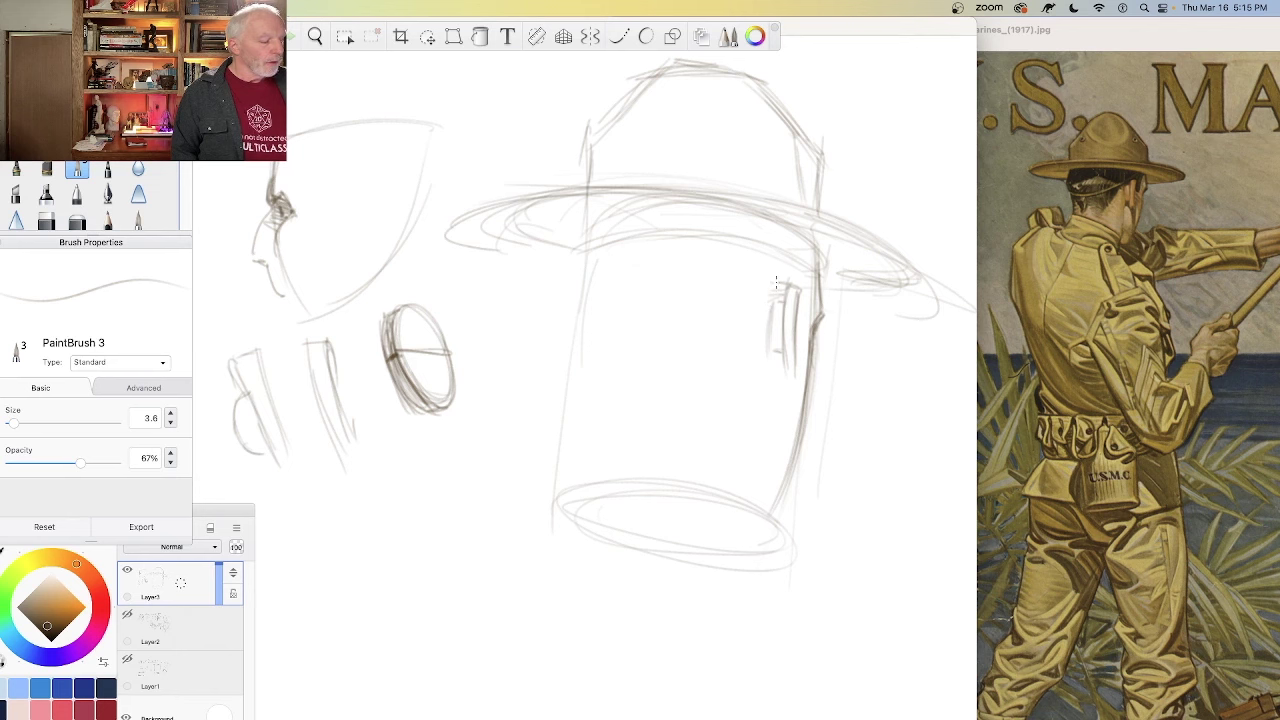
drag(766, 292, 714, 392)
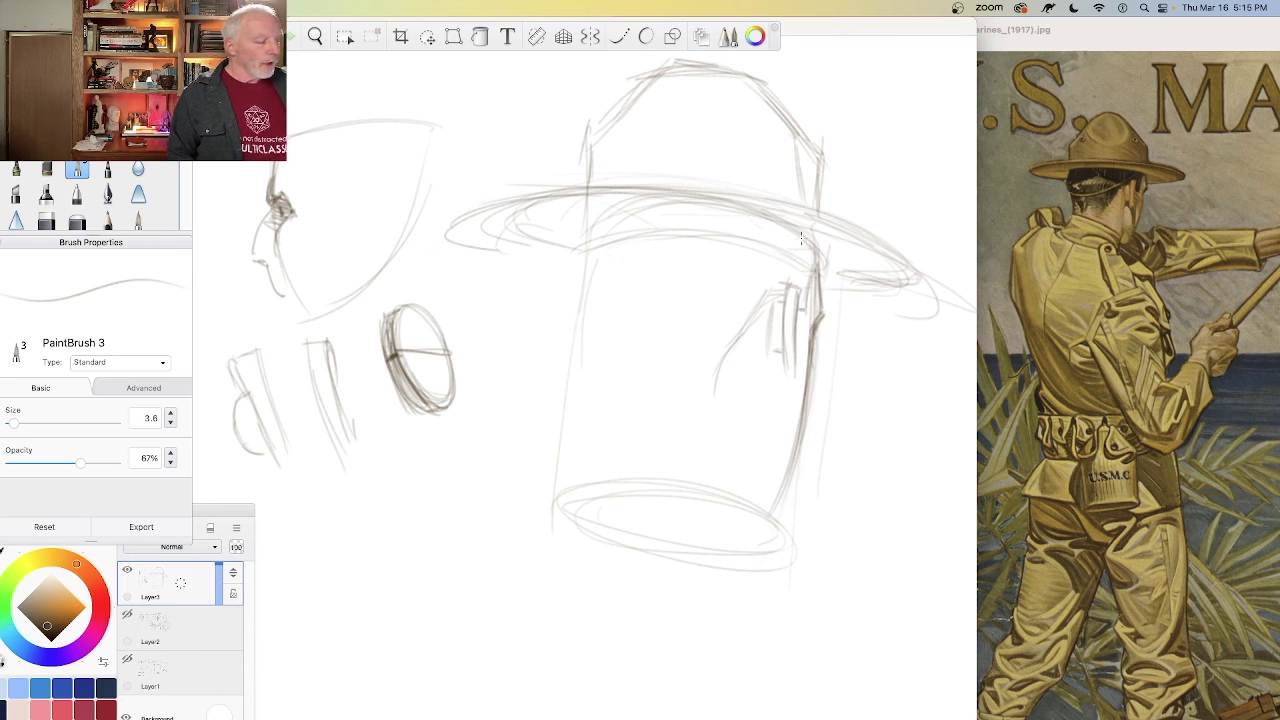
mouse_move(806, 238)
mouse_down()
mouse_move(804, 254)
mouse_move(786, 244)
mouse_move(791, 266)
mouse_move(760, 238)
mouse_move(756, 250)
mouse_move(709, 225)
mouse_move(744, 296)
mouse_up()
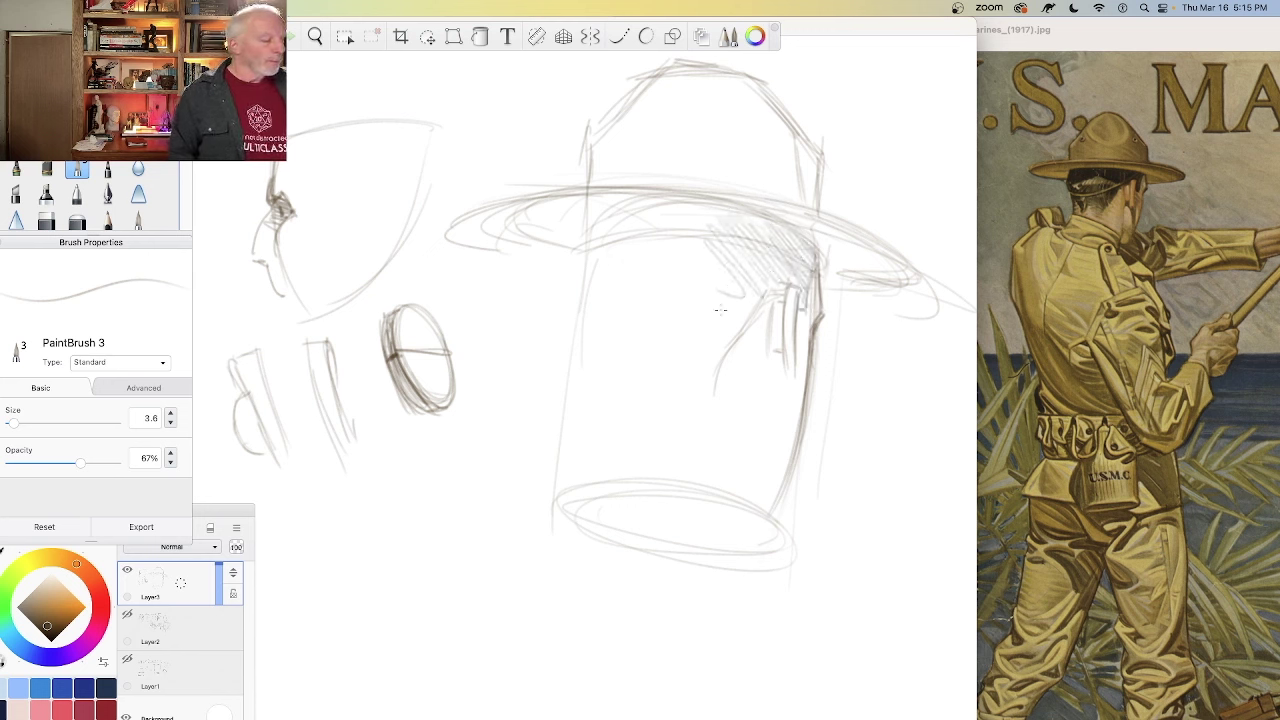
Step: Sketch direction arrows beside the marine's head and redraw the base ellipse wider to match the brim's tilt
mouse_move(840, 427)
mouse_down()
mouse_move(874, 419)
mouse_move(866, 458)
mouse_up()
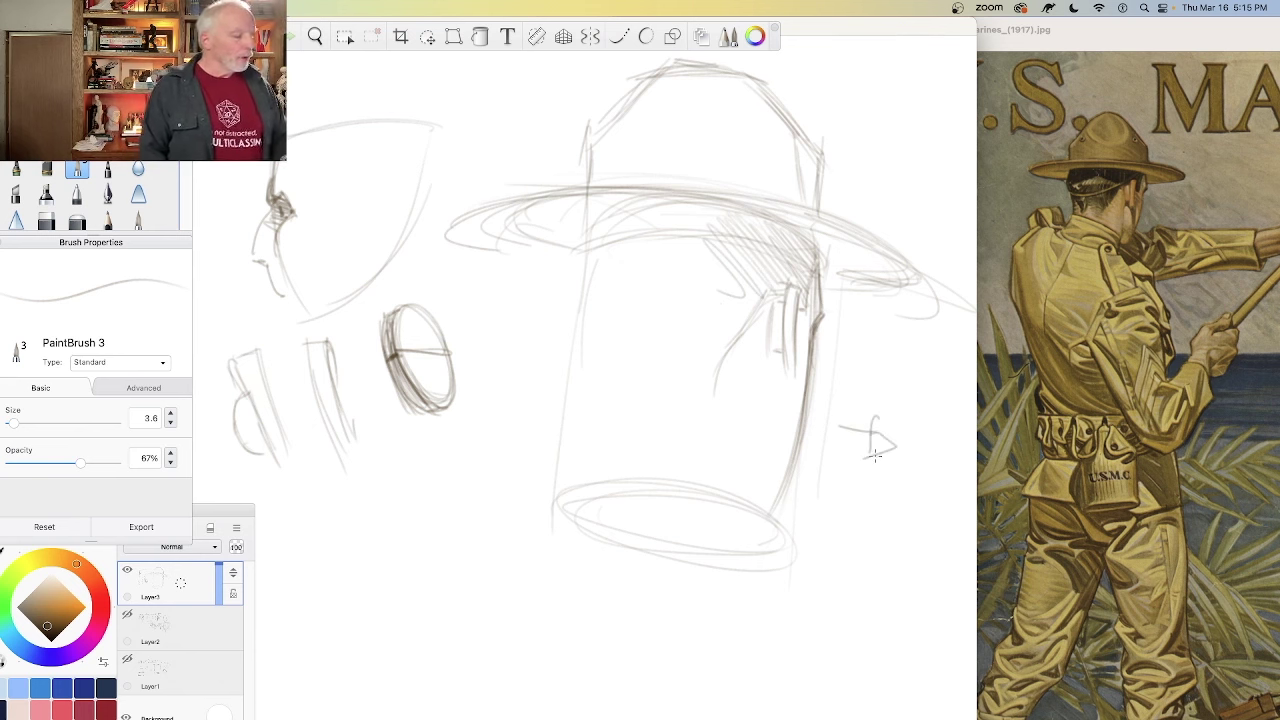
mouse_move(857, 398)
mouse_down()
mouse_move(857, 350)
mouse_move(870, 374)
mouse_up()
drag(856, 250, 568, 188)
mouse_move(736, 498)
mouse_down()
mouse_move(680, 486)
mouse_move(517, 516)
mouse_move(644, 543)
mouse_up()
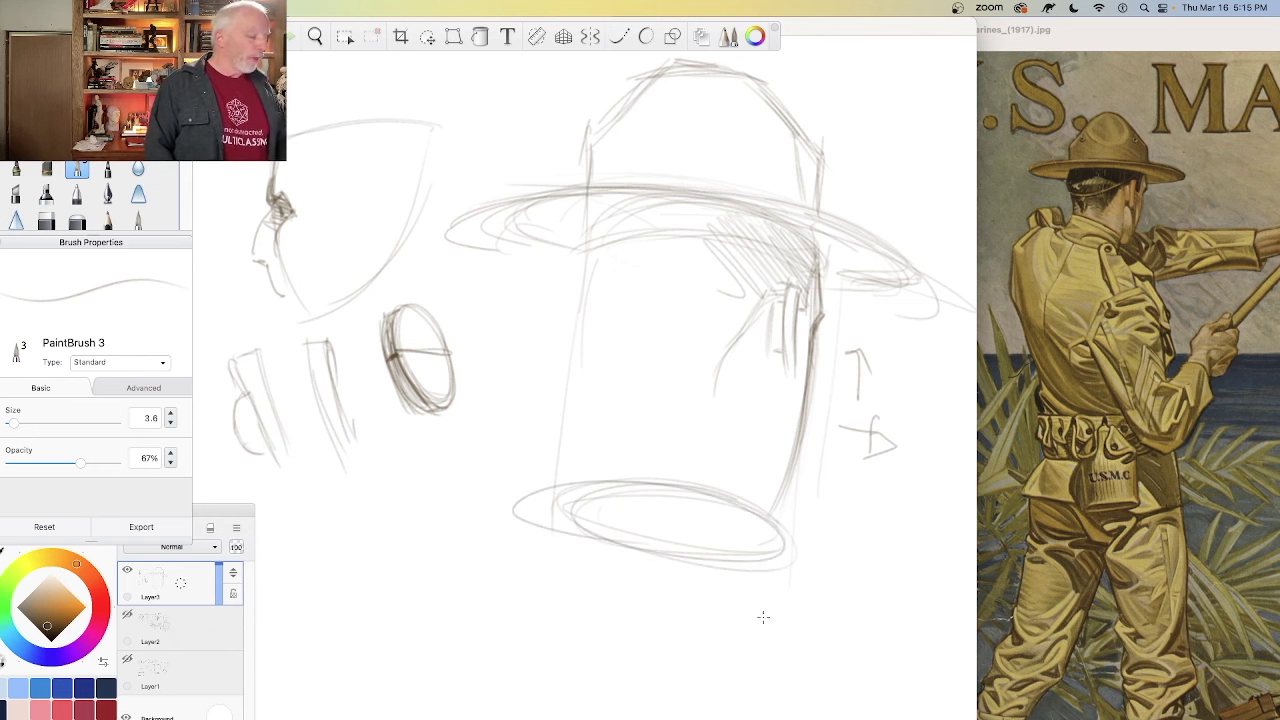
Step: Draw the neck line behind the ear, taper the earlobe and darken the jaw edge toward the base
drag(749, 392, 745, 450)
drag(760, 333, 738, 523)
drag(760, 357, 752, 445)
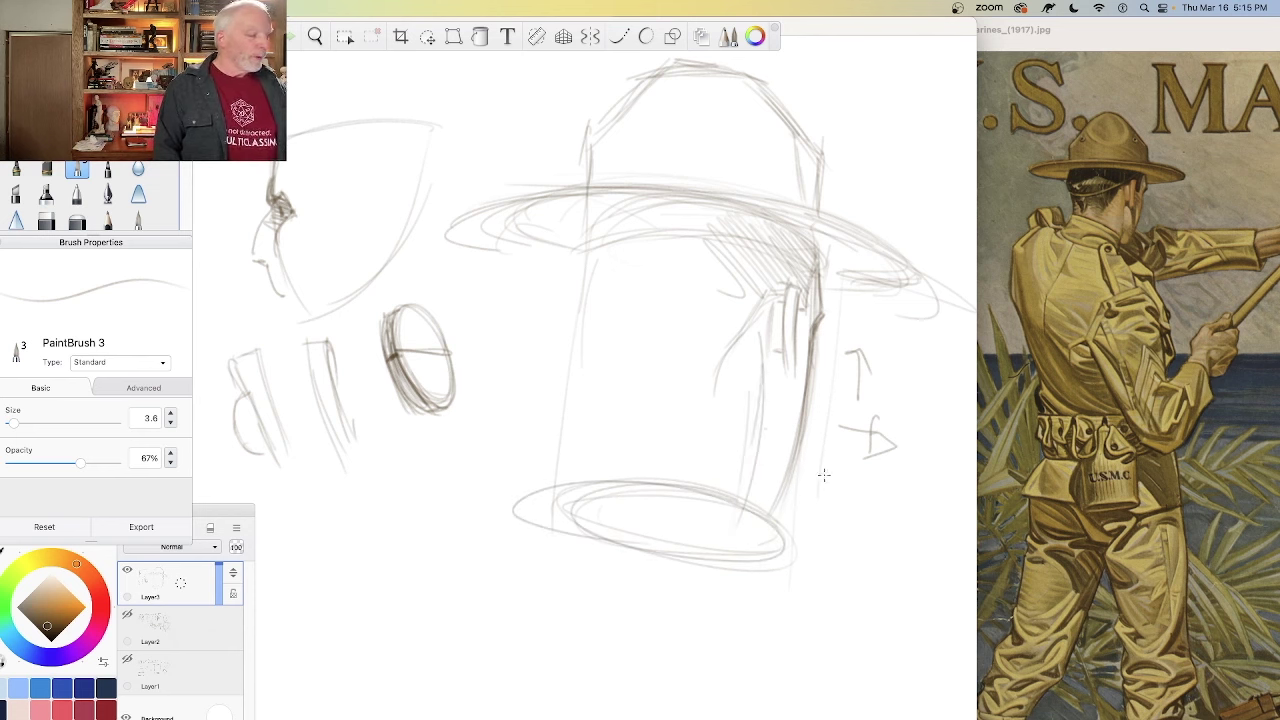
mouse_move(788, 400)
mouse_down()
mouse_move(781, 361)
mouse_move(789, 390)
mouse_move(792, 368)
mouse_move(778, 480)
mouse_up()
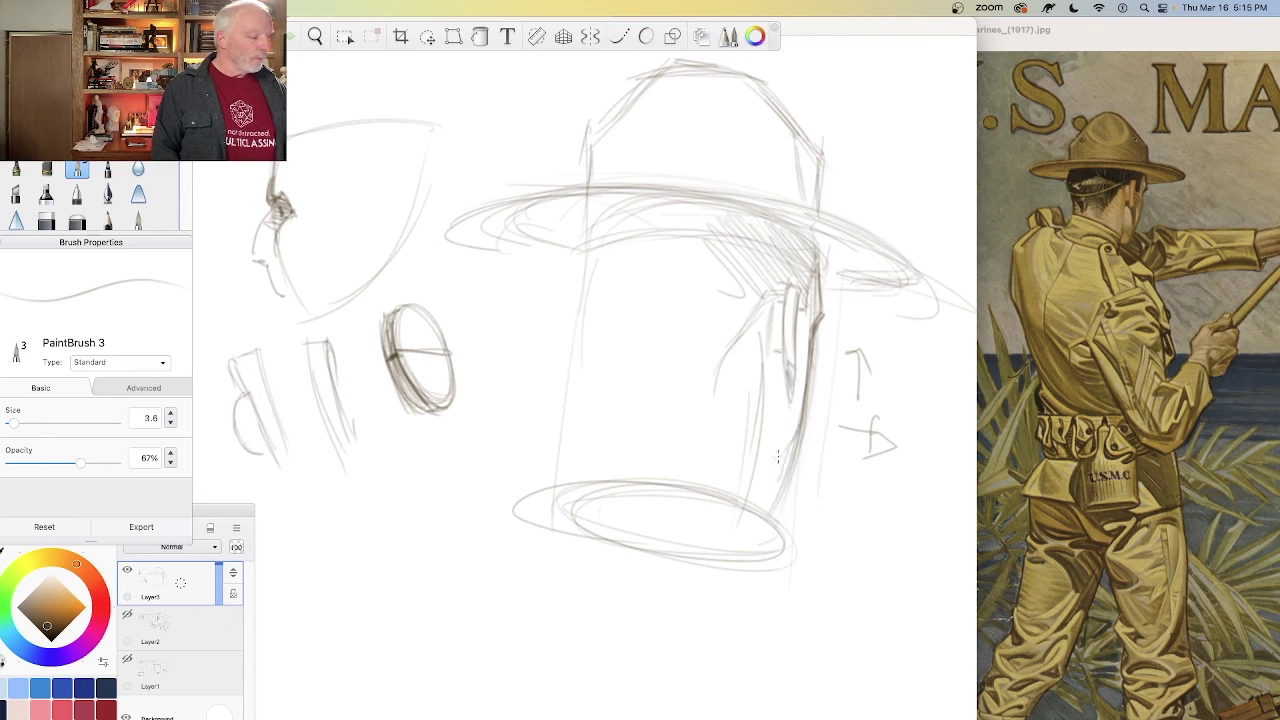
drag(800, 422, 778, 486)
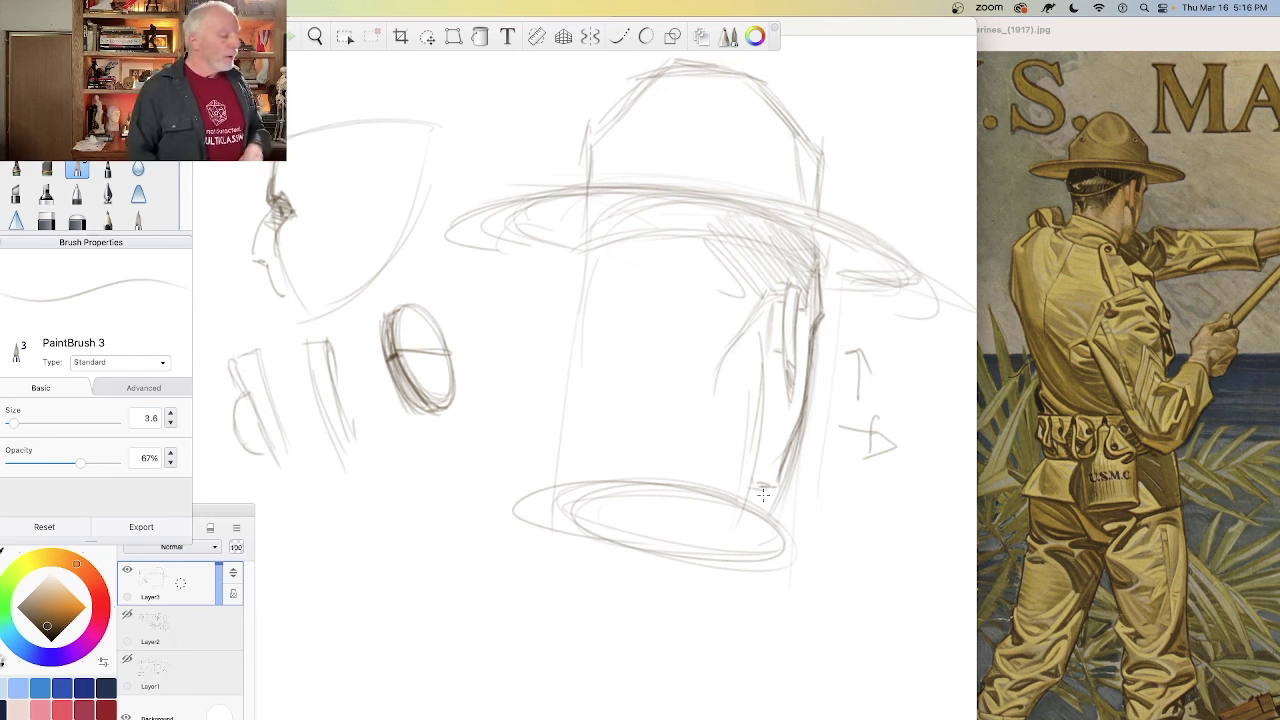
Step: Outline the back of the marine's head, mark the tapering hair points and draw a curved collar line across the neck
mouse_move(598, 214)
mouse_down()
mouse_move(596, 300)
mouse_move(579, 289)
mouse_move(598, 397)
mouse_up()
mouse_move(586, 282)
mouse_down()
mouse_move(598, 406)
mouse_move(656, 418)
mouse_up()
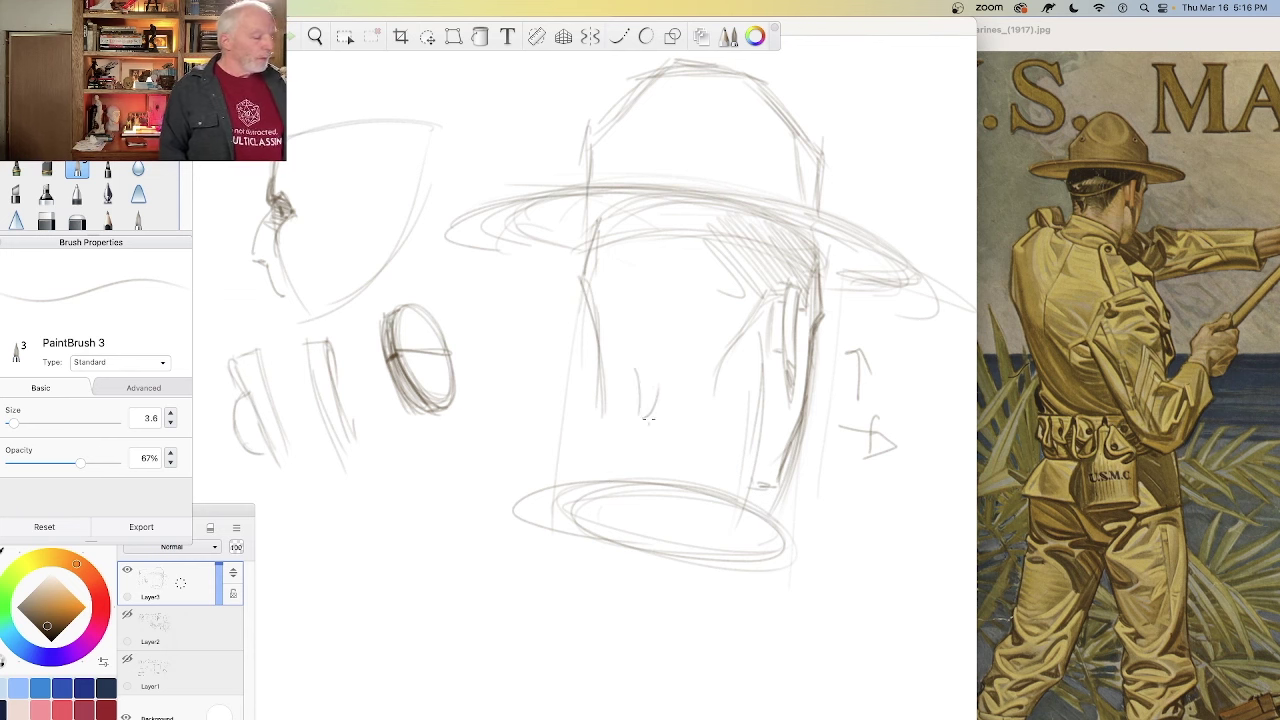
mouse_move(662, 362)
mouse_down()
mouse_move(646, 412)
mouse_move(668, 366)
mouse_up()
mouse_move(668, 366)
mouse_down()
mouse_move(688, 398)
mouse_move(612, 410)
mouse_move(746, 490)
mouse_up()
drag(558, 430, 778, 502)
drag(598, 428, 752, 494)
drag(612, 430, 544, 456)
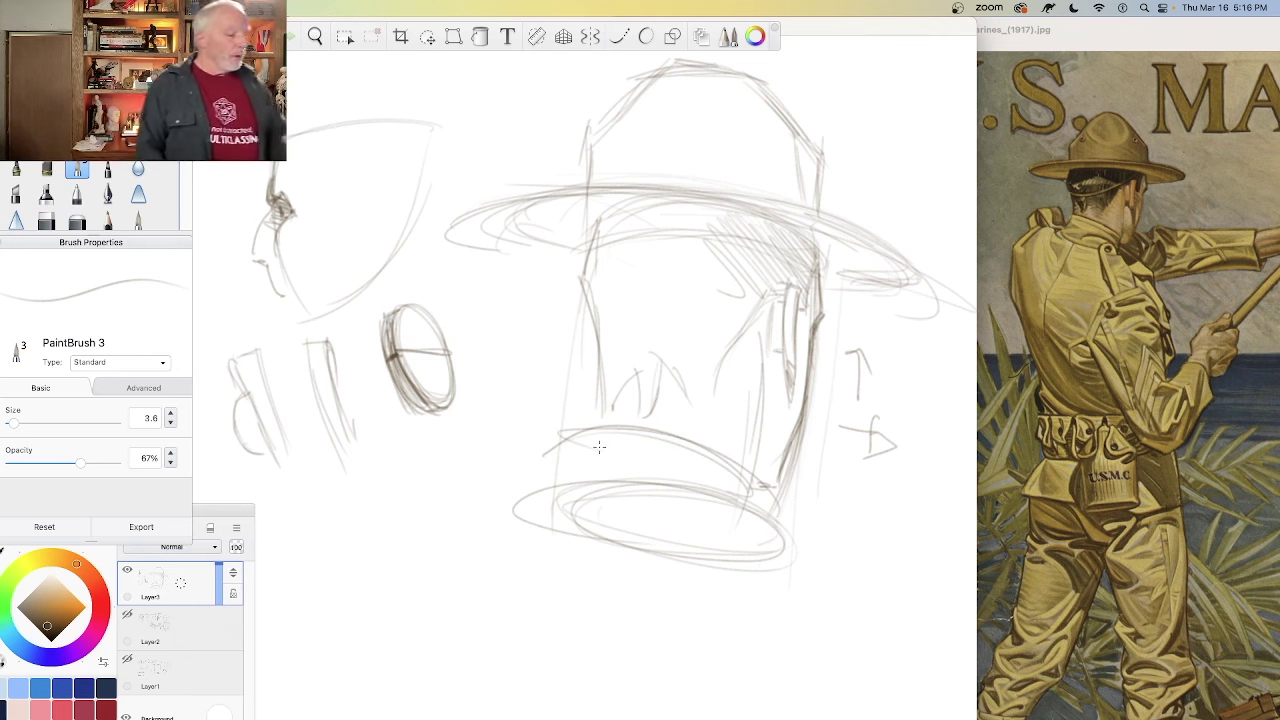
Step: Switch the reference image to Cornwell_Priest_Spanish_City_1921.jpg and hide Layer3 in the drawing
click(1021, 379)
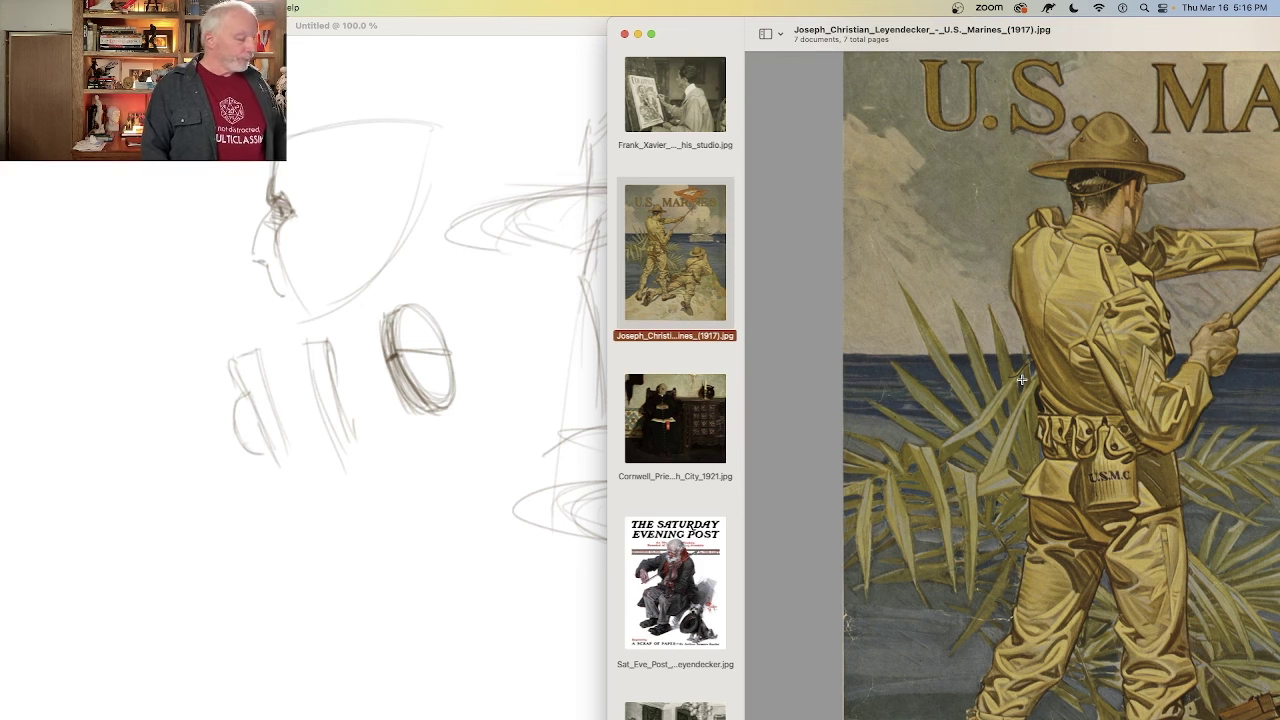
click(677, 398)
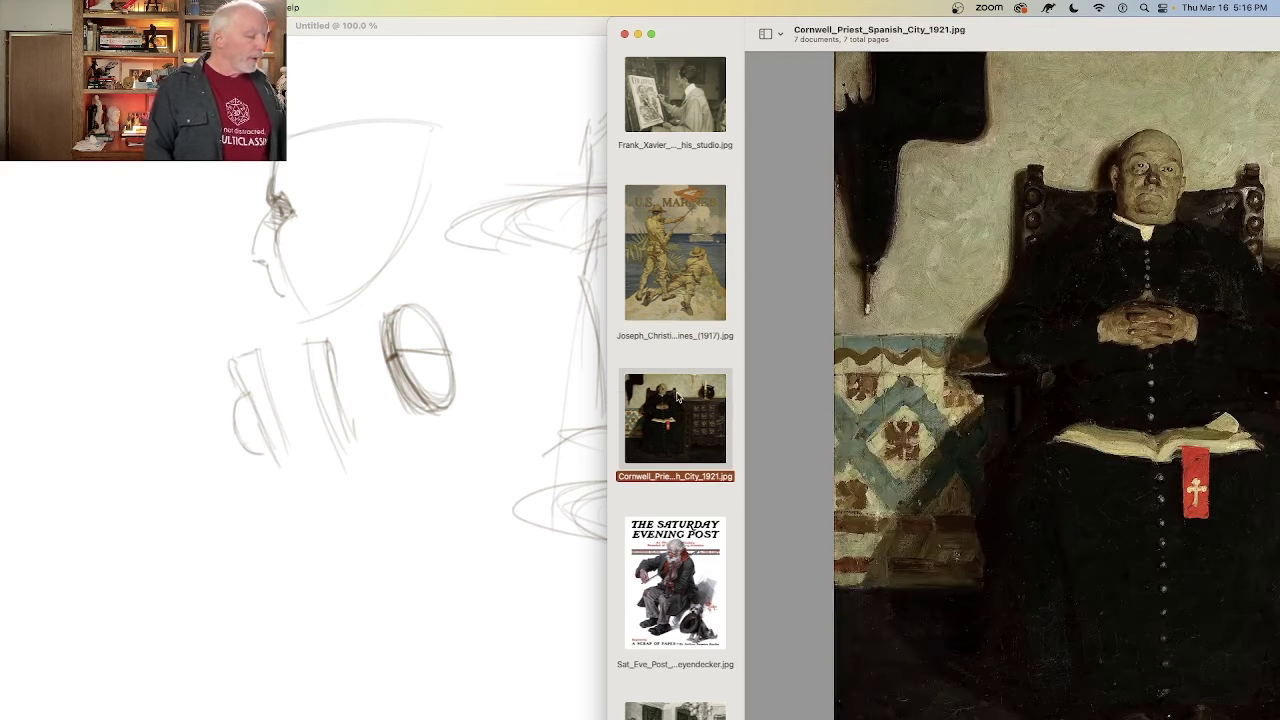
click(471, 438)
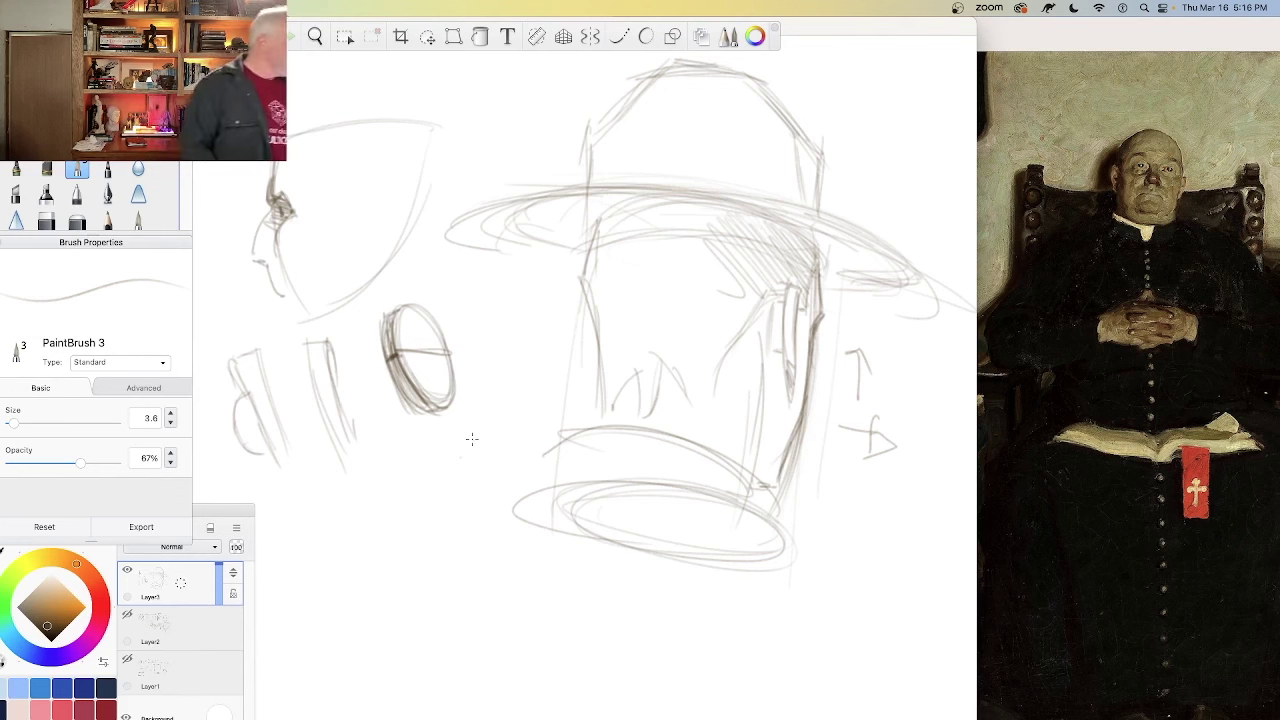
click(127, 570)
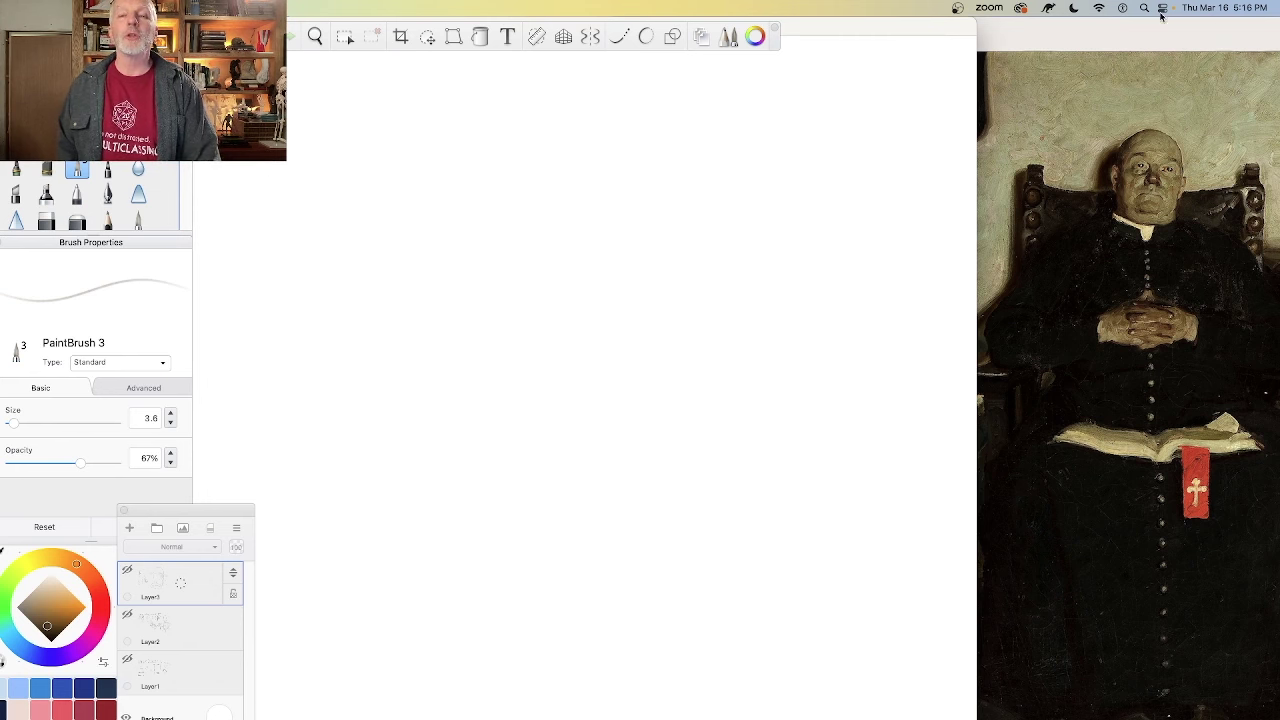
click(1201, 6)
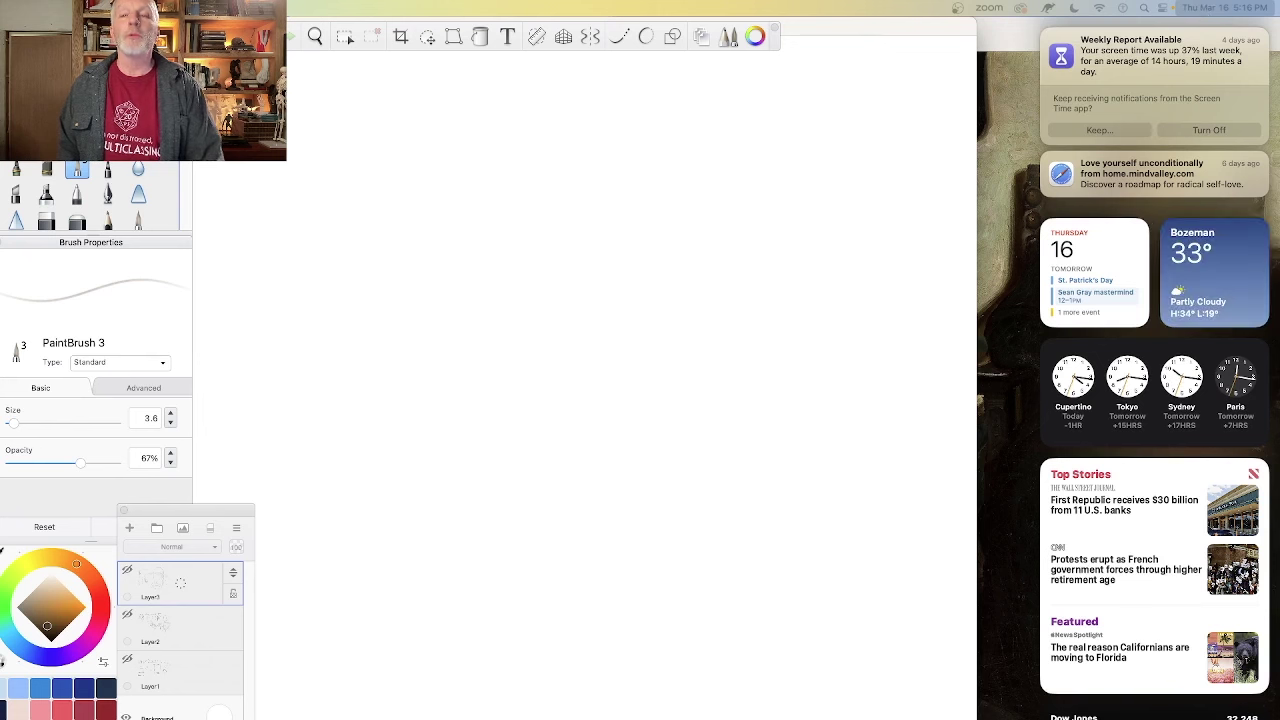
click(794, 123)
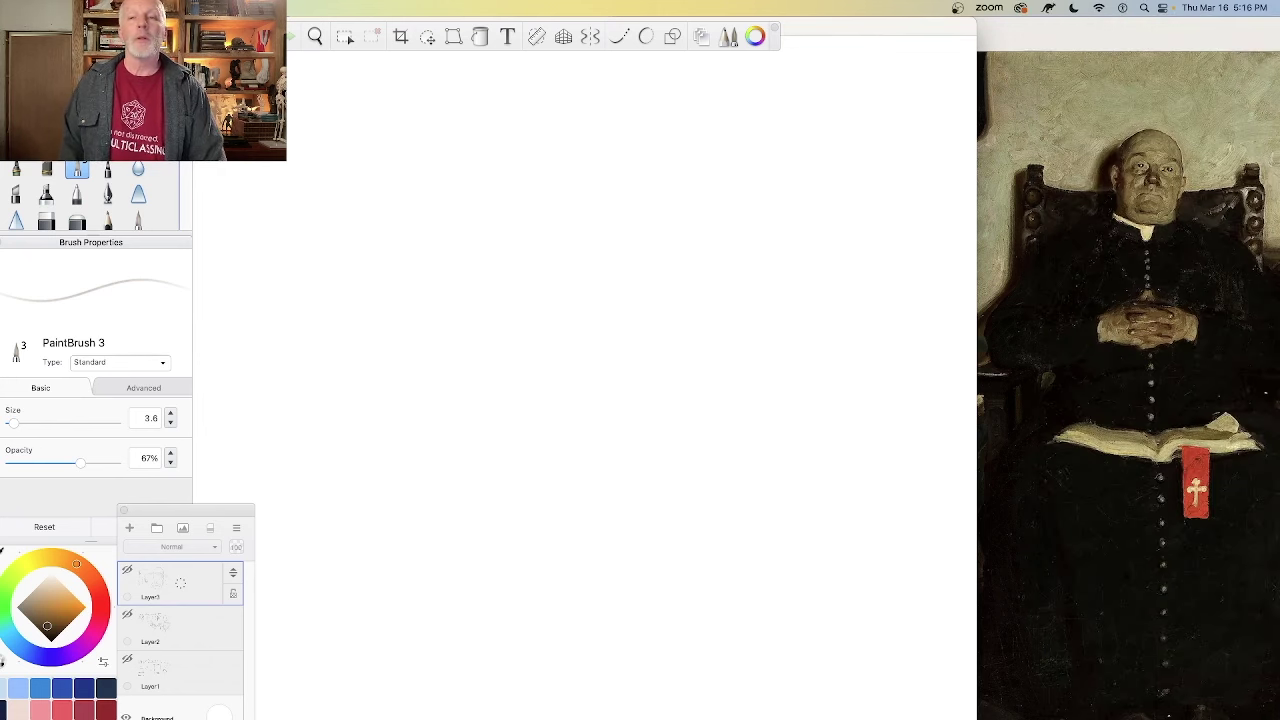
key(Tab)
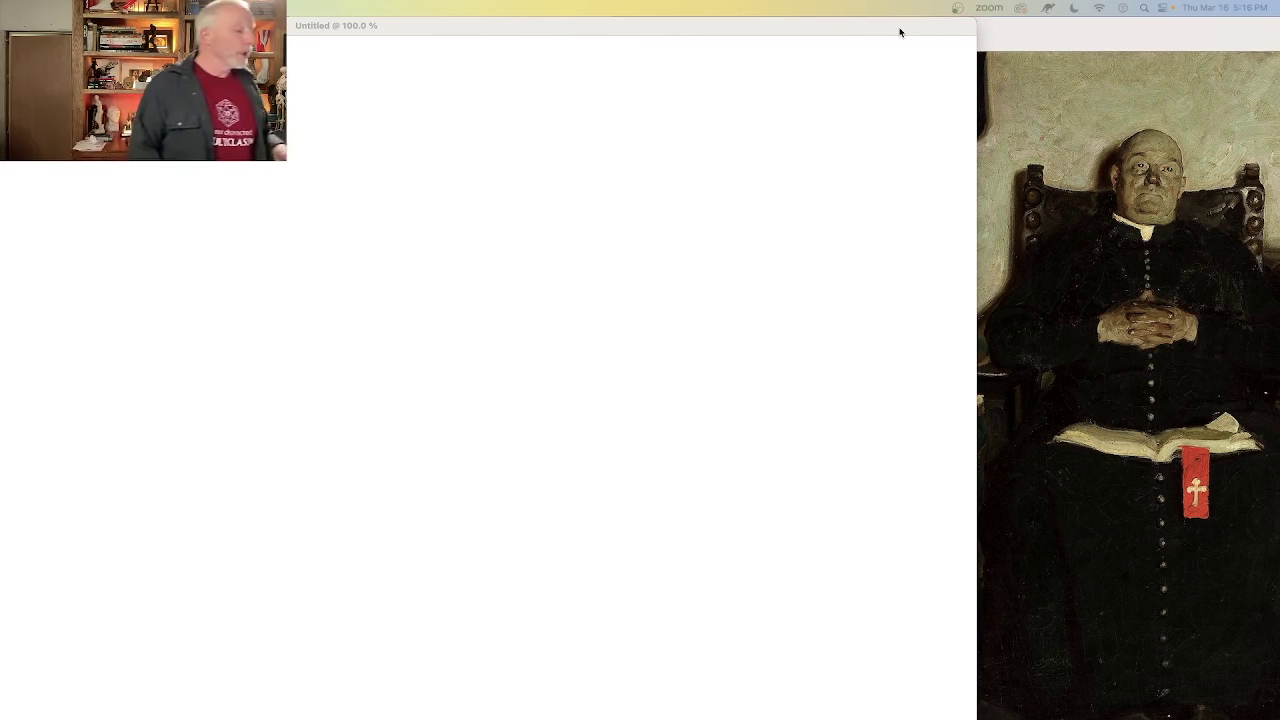
key(Tab)
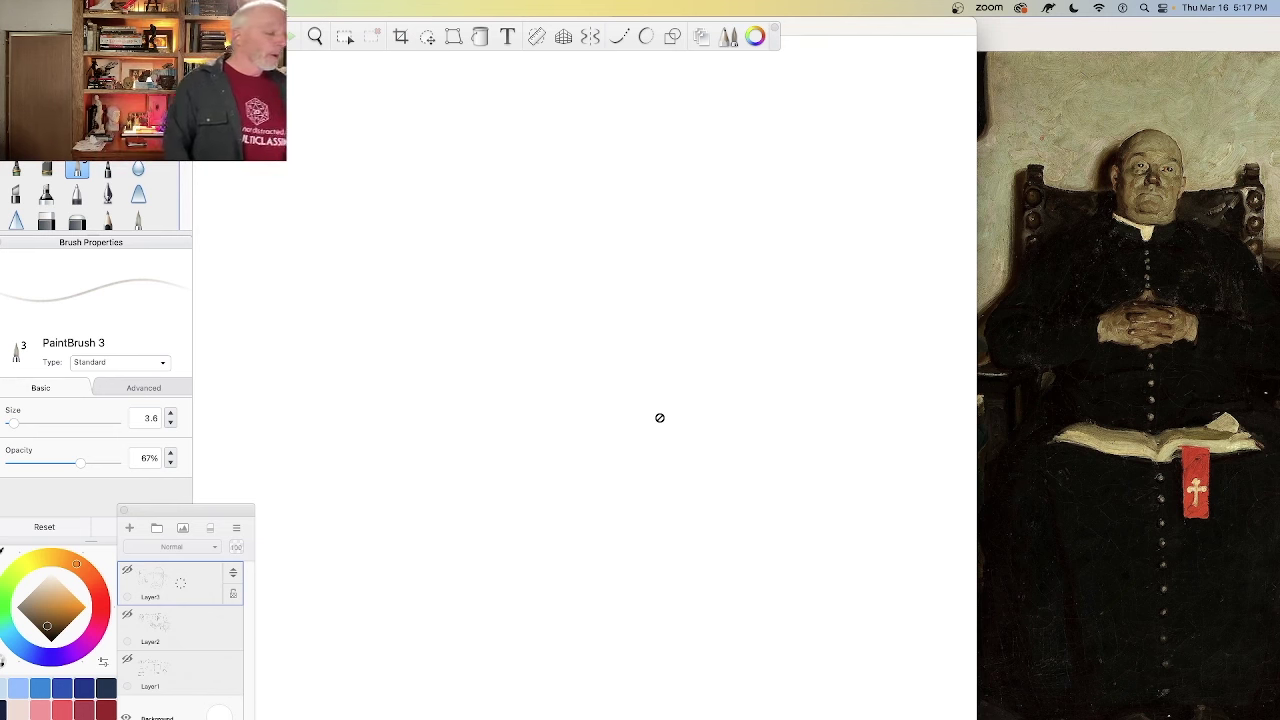
Step: Add a new layer and sketch the priest's head as a dome-topped cylinder with curved lines across its base
click(129, 527)
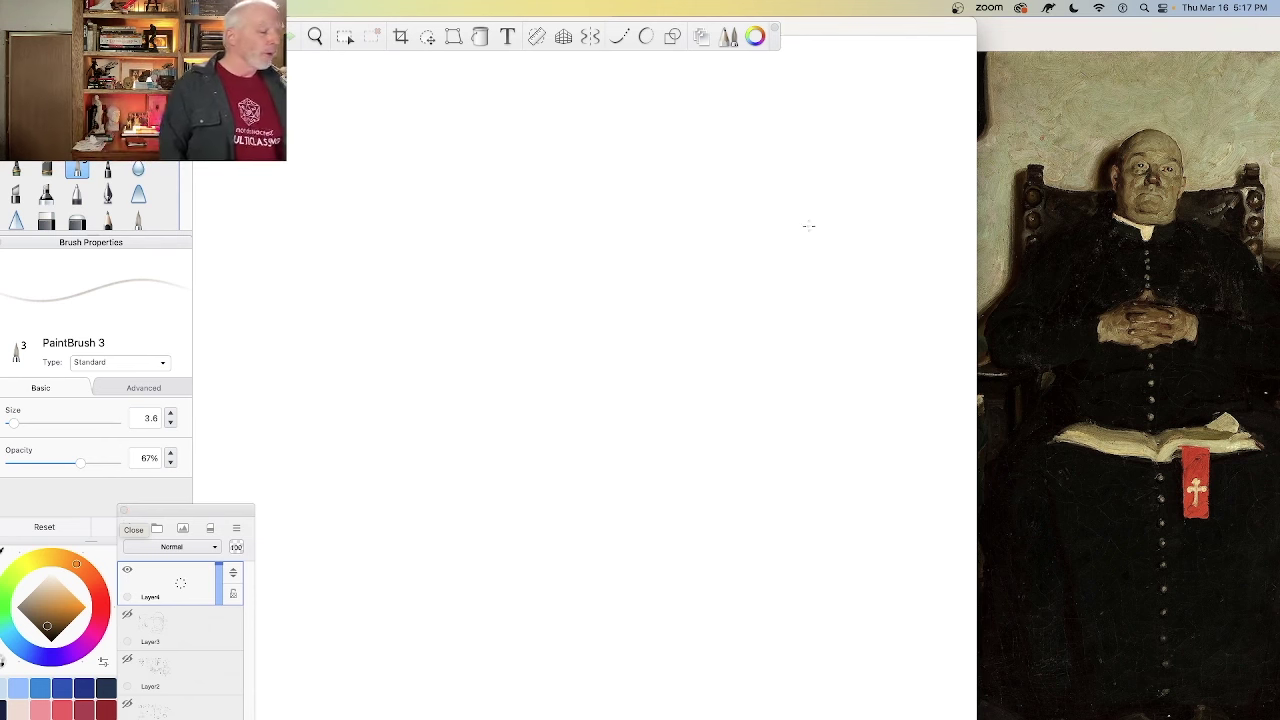
drag(754, 168, 705, 188)
drag(826, 192, 714, 172)
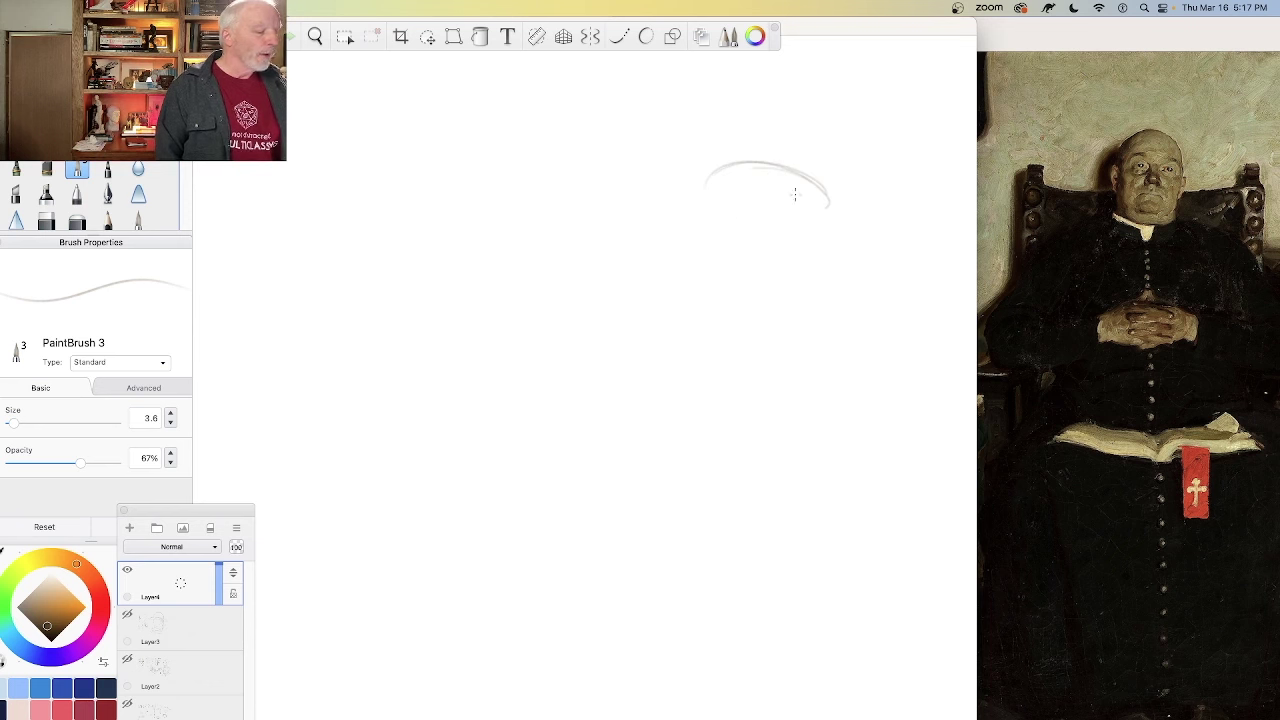
mouse_move(829, 260)
mouse_down()
mouse_move(769, 157)
mouse_move(720, 172)
mouse_move(688, 212)
mouse_up()
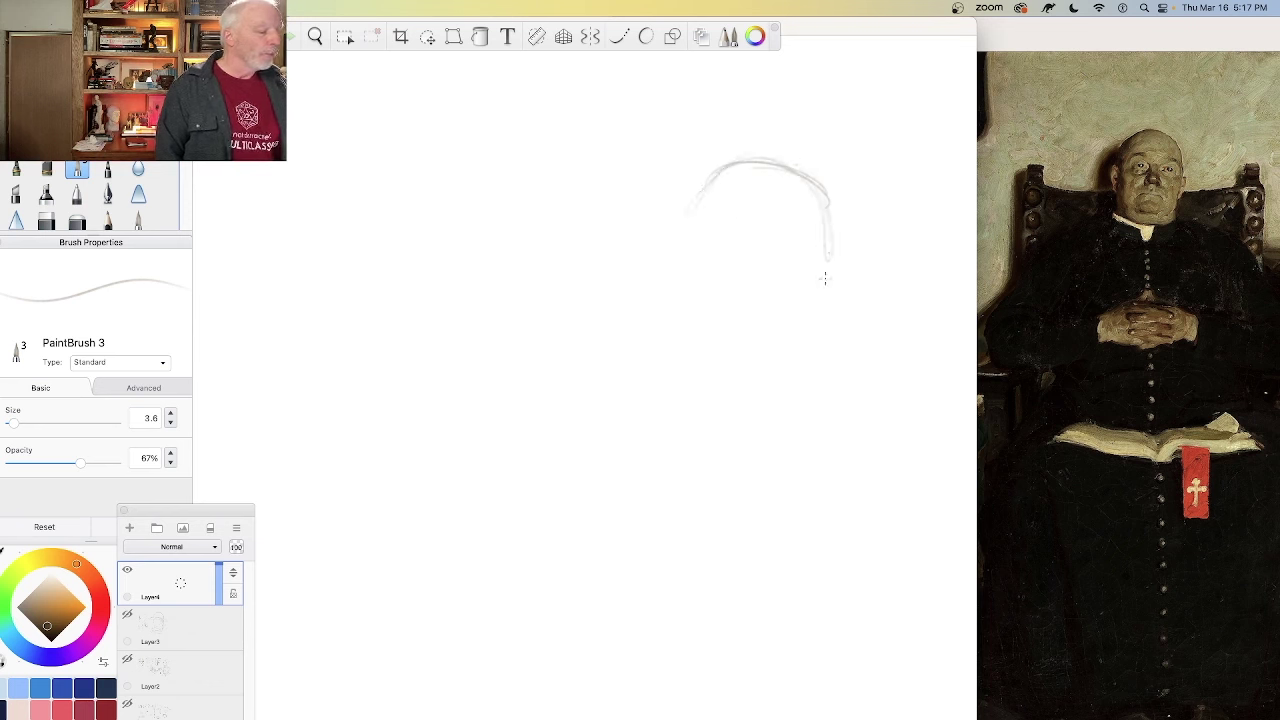
mouse_move(829, 250)
mouse_down()
mouse_move(806, 351)
mouse_move(829, 255)
mouse_up()
mouse_move(701, 208)
mouse_down()
mouse_move(686, 337)
mouse_move(688, 284)
mouse_up()
mouse_move(826, 212)
mouse_down()
mouse_move(815, 320)
mouse_move(826, 344)
mouse_move(680, 355)
mouse_up()
drag(850, 378, 651, 336)
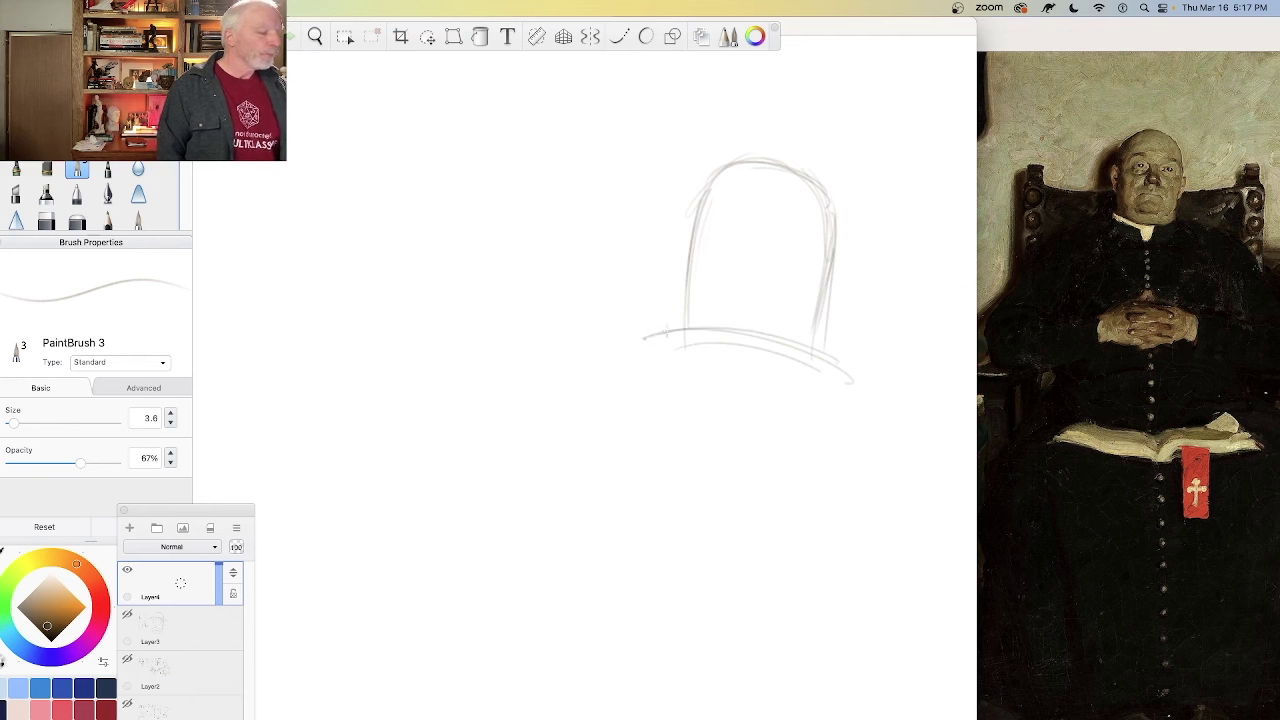
Step: Reinforce the dome's rounded top and its left side with additional contour strokes
drag(779, 156, 826, 189)
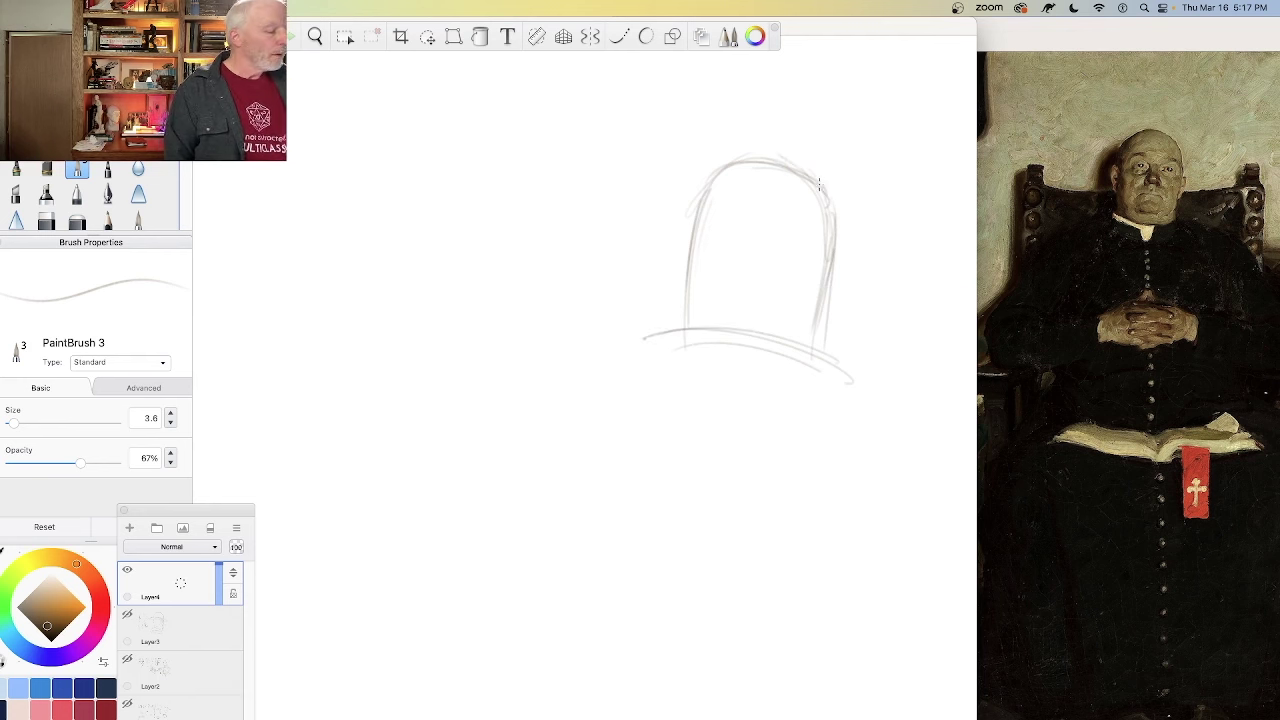
drag(755, 160, 694, 200)
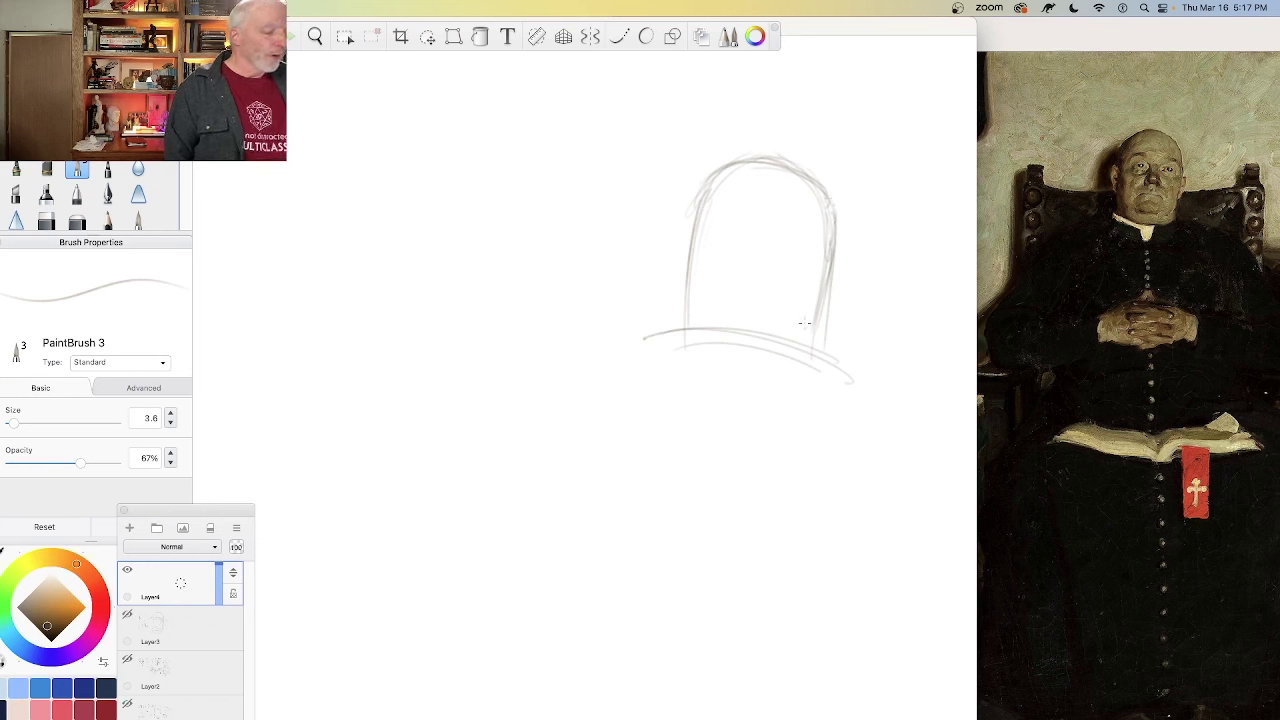
drag(705, 181, 682, 290)
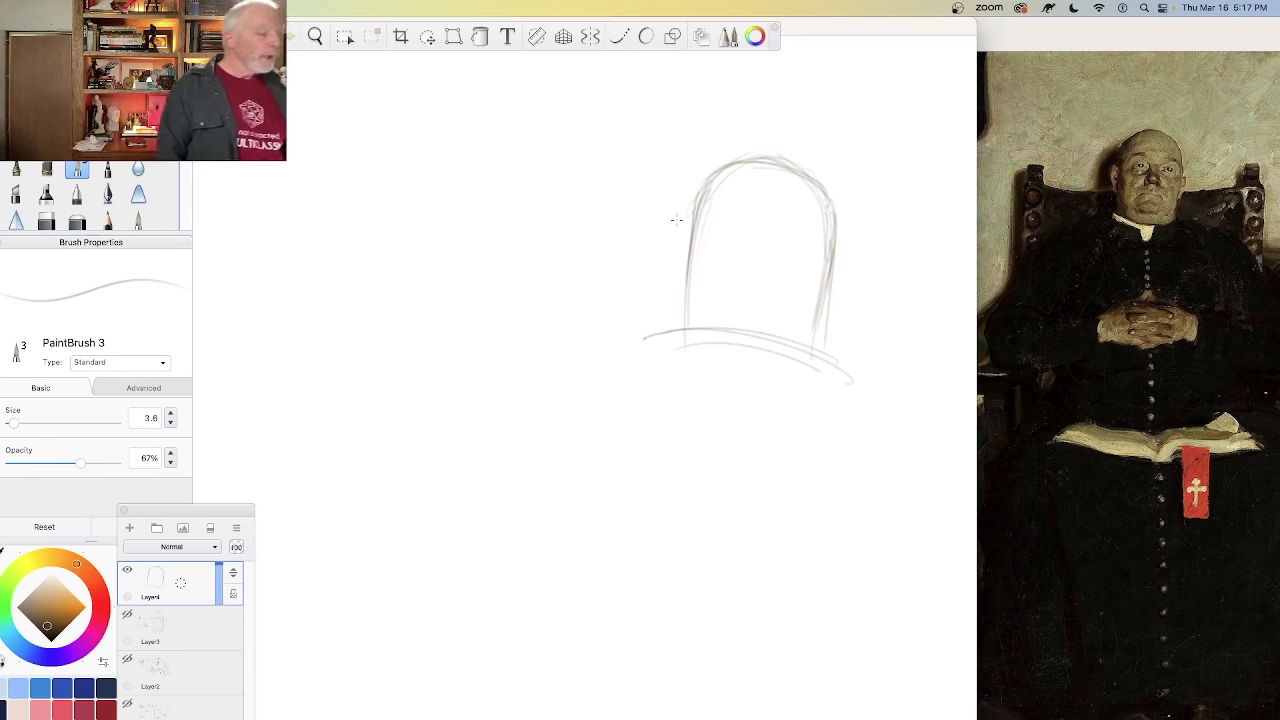
Step: Draw a curved brow line wrapping across the head and a slightly tilted vertical centerline down the face
mouse_move(805, 238)
mouse_down()
mouse_move(732, 211)
mouse_move(823, 238)
mouse_move(724, 224)
mouse_move(754, 208)
mouse_move(784, 225)
mouse_move(717, 224)
mouse_move(795, 215)
mouse_move(766, 203)
mouse_up()
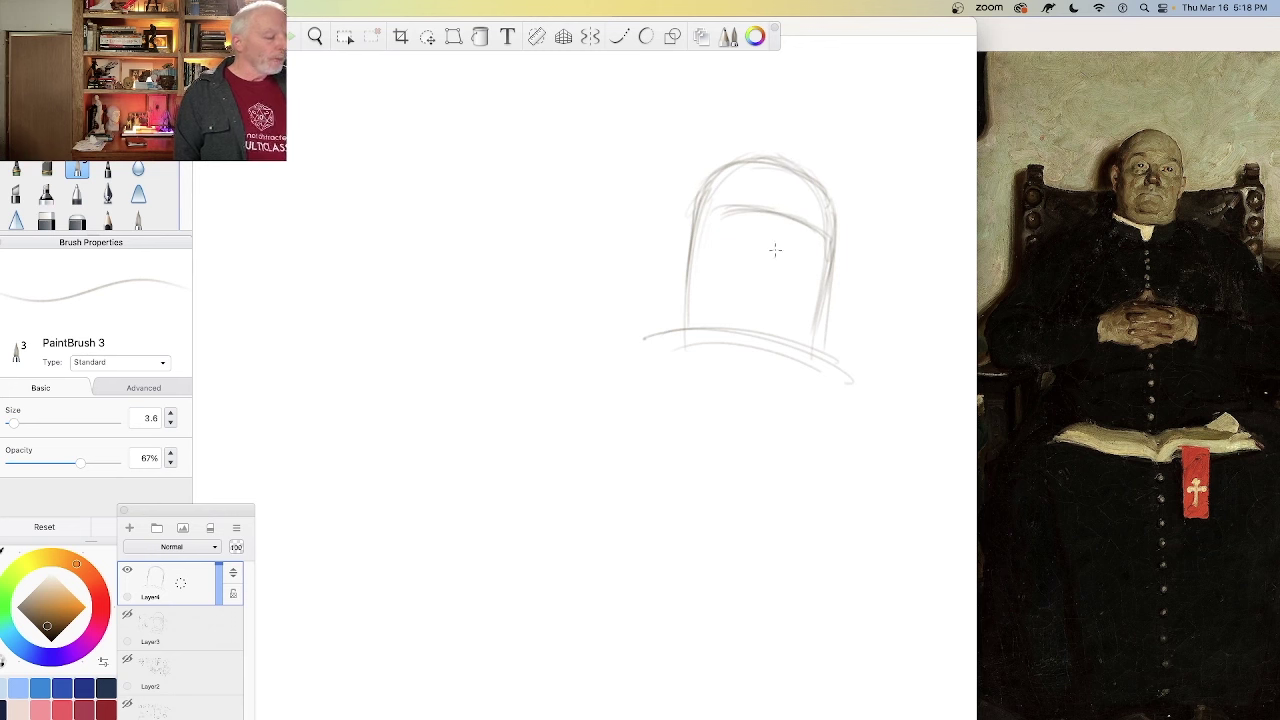
drag(776, 214, 762, 302)
drag(783, 168, 762, 310)
drag(769, 249, 758, 308)
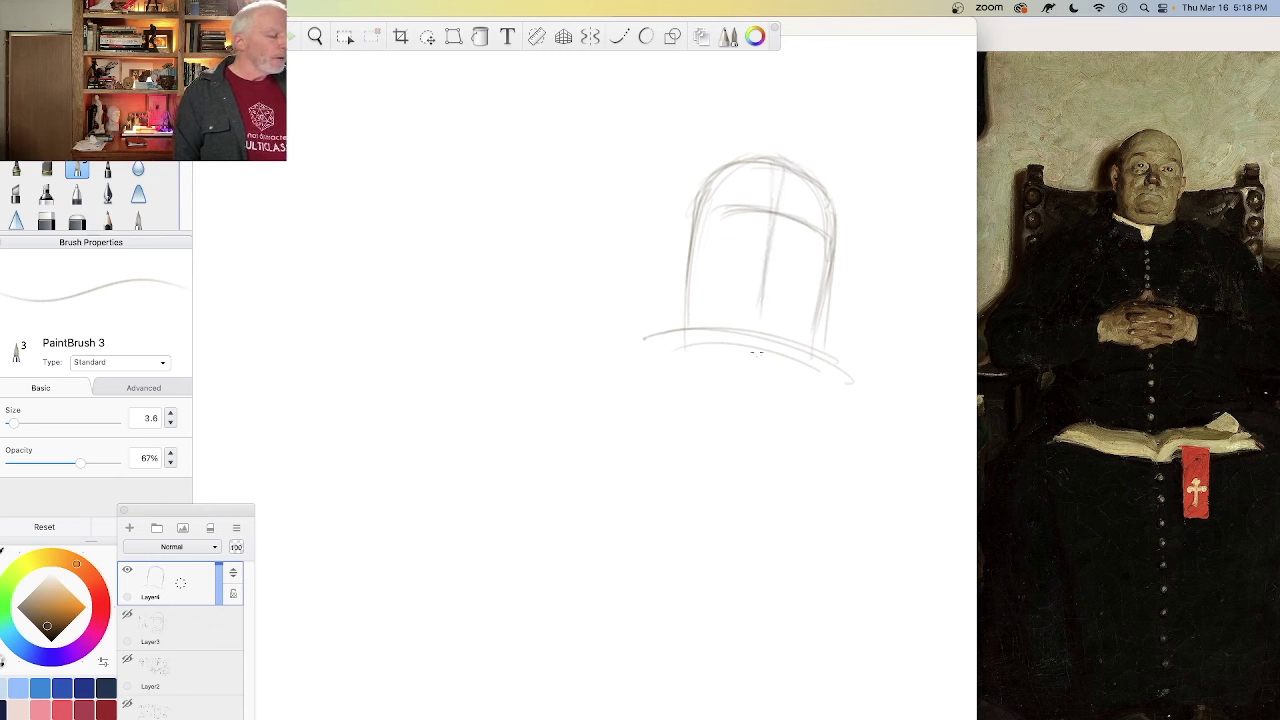
drag(771, 212, 765, 260)
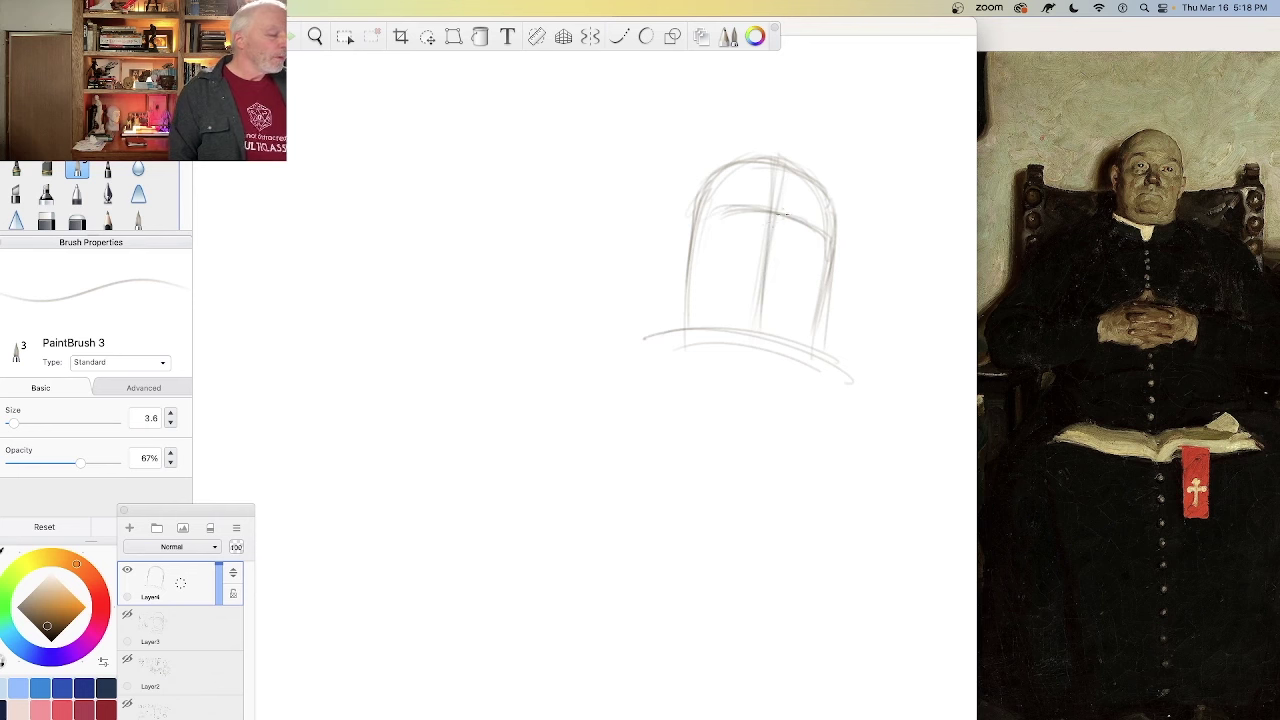
mouse_move(695, 230)
mouse_down()
mouse_move(743, 206)
mouse_move(732, 208)
mouse_up()
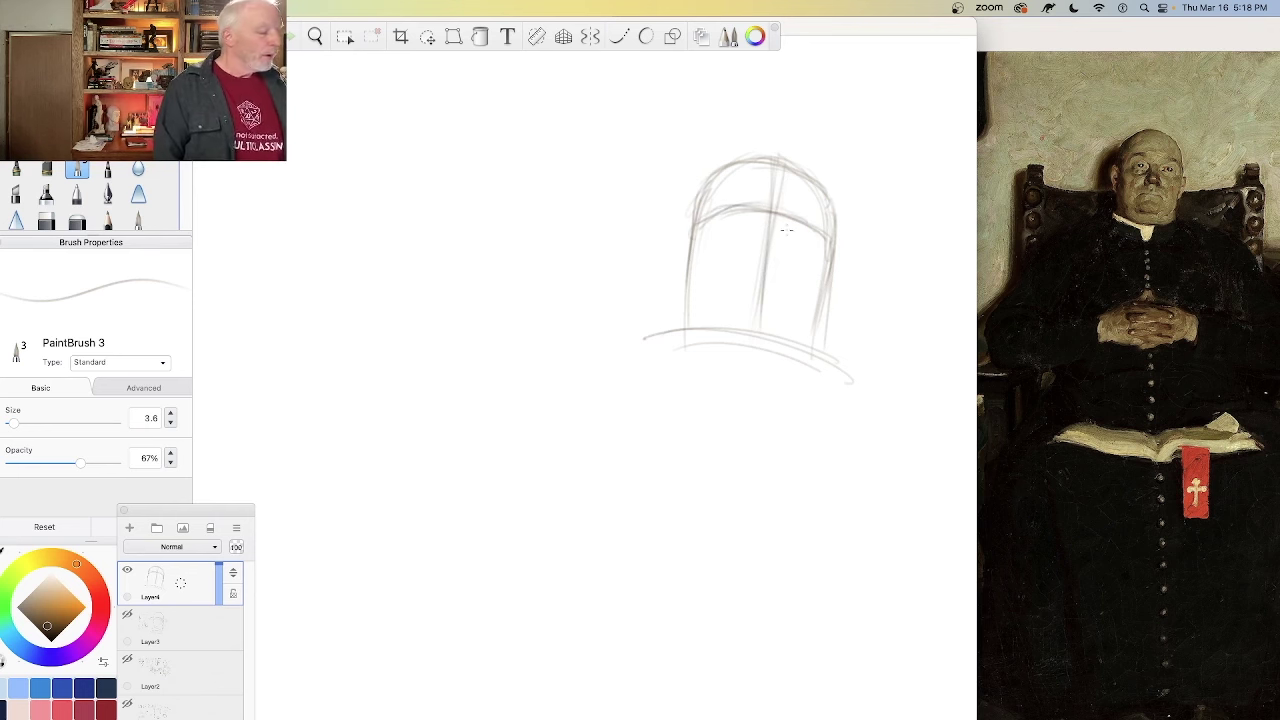
Step: Add oval eye sockets under the brow line and draw the face's left contour from the temple down past the cheek
mouse_move(721, 239)
mouse_down()
mouse_move(735, 209)
mouse_move(761, 211)
mouse_move(791, 247)
mouse_move(779, 228)
mouse_move(807, 225)
mouse_move(736, 240)
mouse_up()
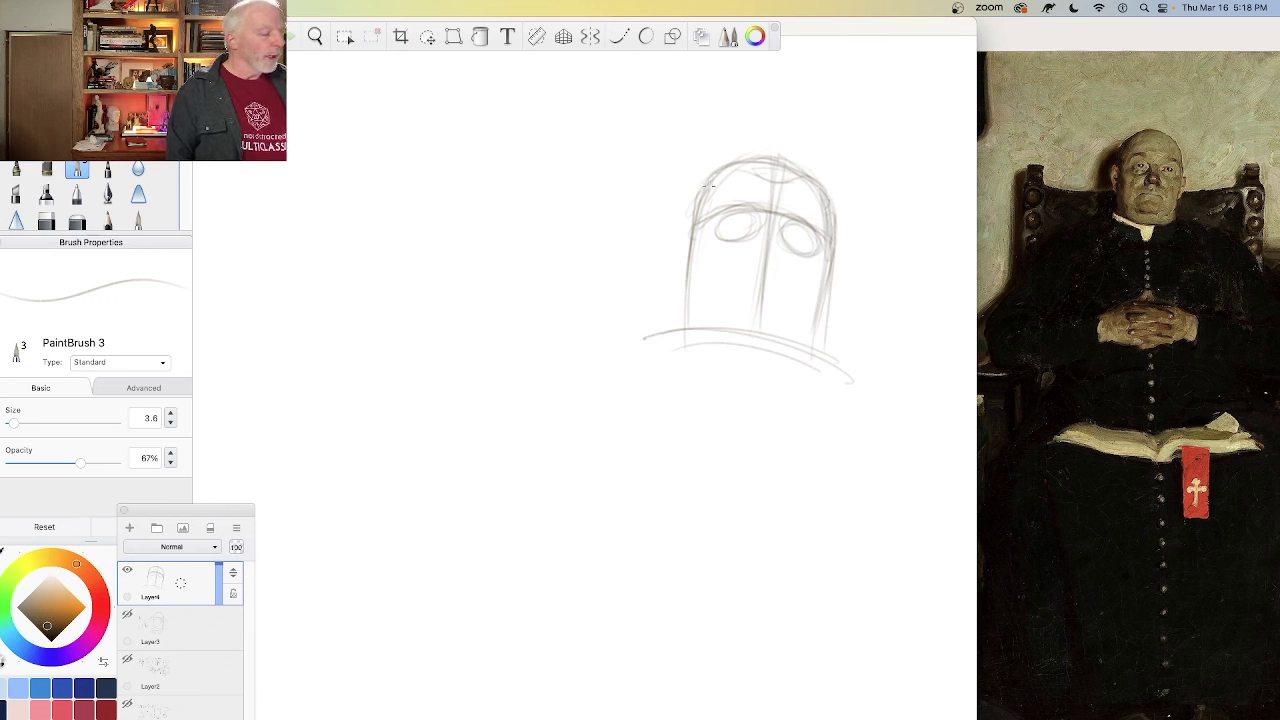
drag(719, 172, 698, 222)
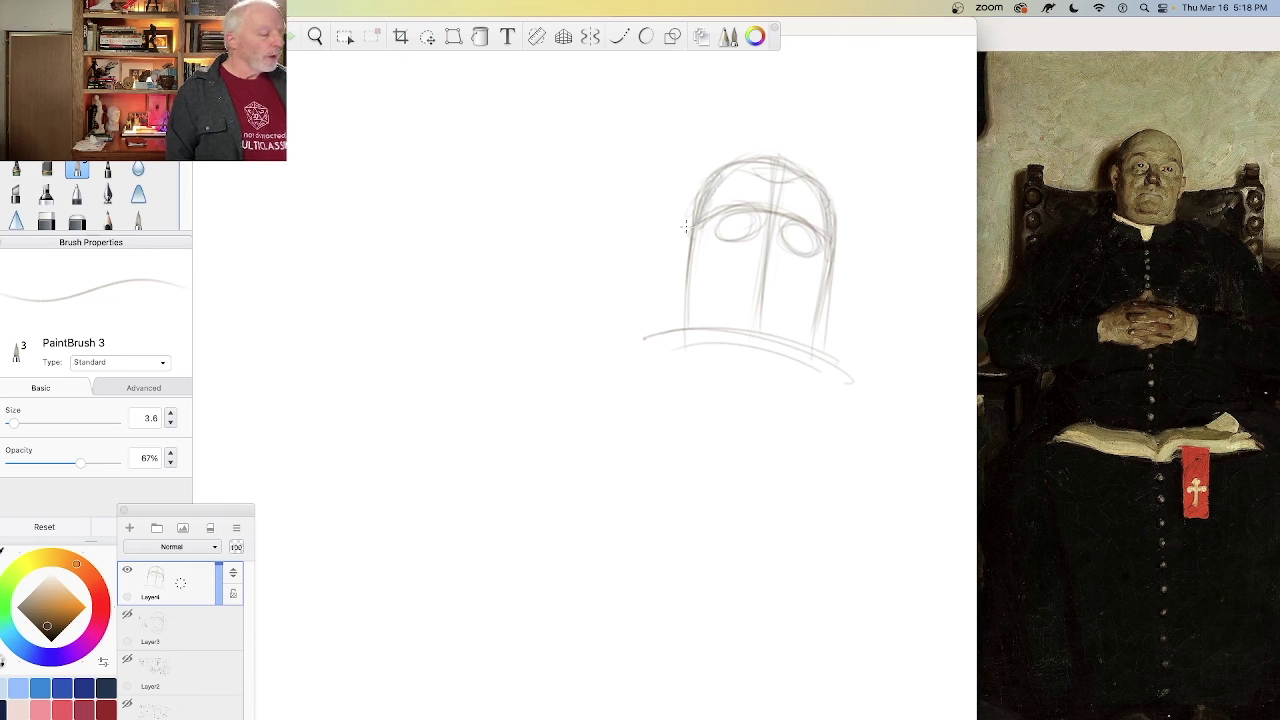
mouse_move(720, 172)
mouse_down()
mouse_move(694, 250)
mouse_move(700, 325)
mouse_up()
drag(704, 262, 702, 344)
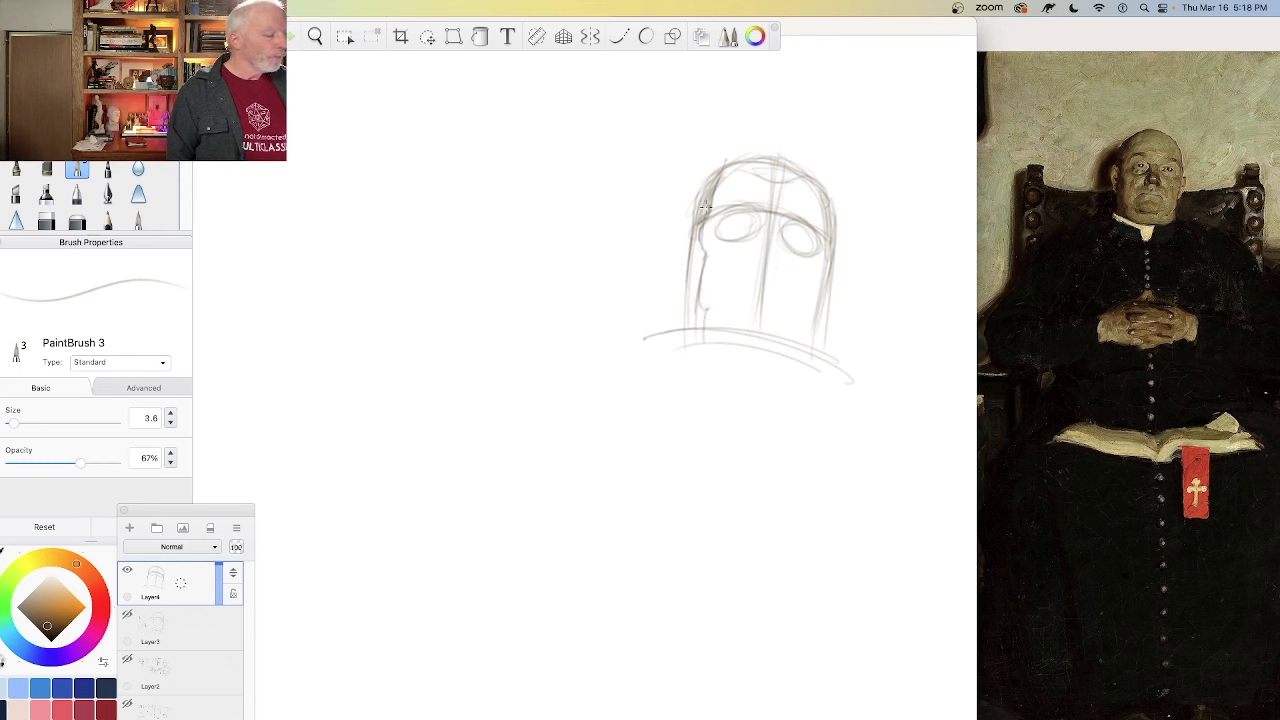
Step: Hatch the shadowed side plane from the temple to the jaw and draw a curved line across the priest's forehead
mouse_move(704, 206)
mouse_down()
mouse_move(702, 255)
mouse_move(688, 264)
mouse_move(700, 306)
mouse_move(684, 324)
mouse_up()
drag(706, 190, 692, 212)
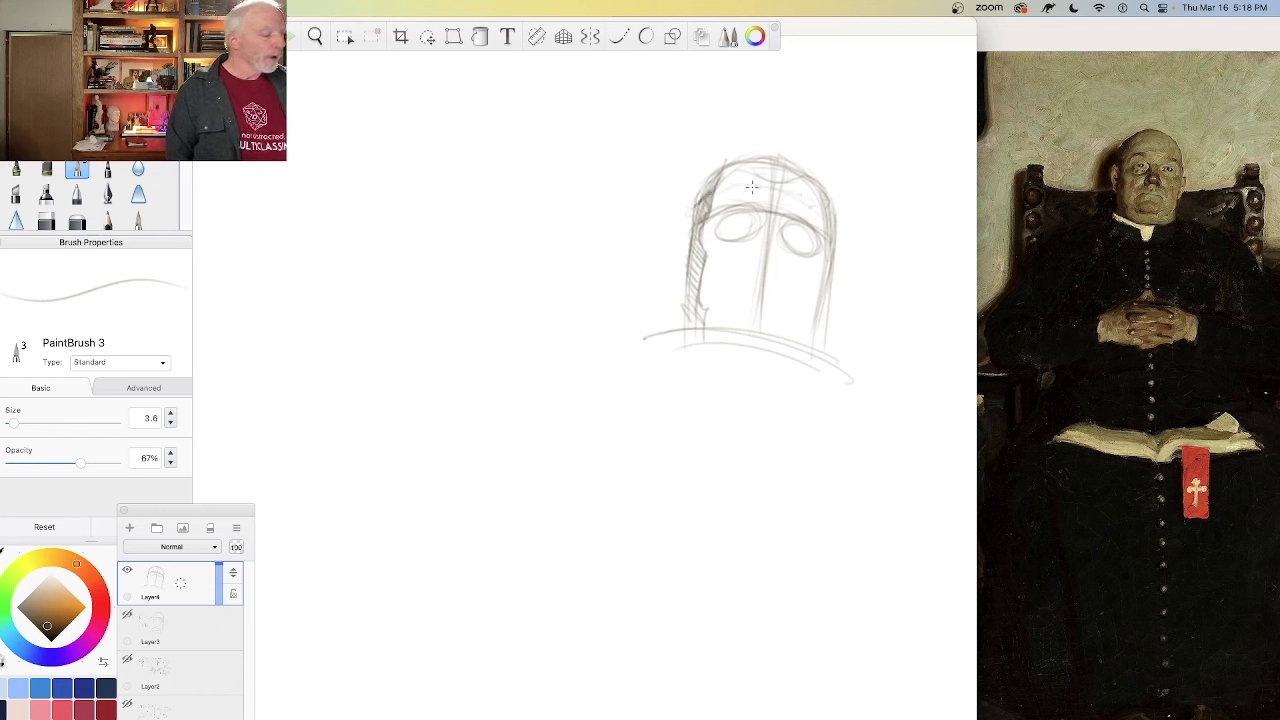
drag(812, 200, 732, 188)
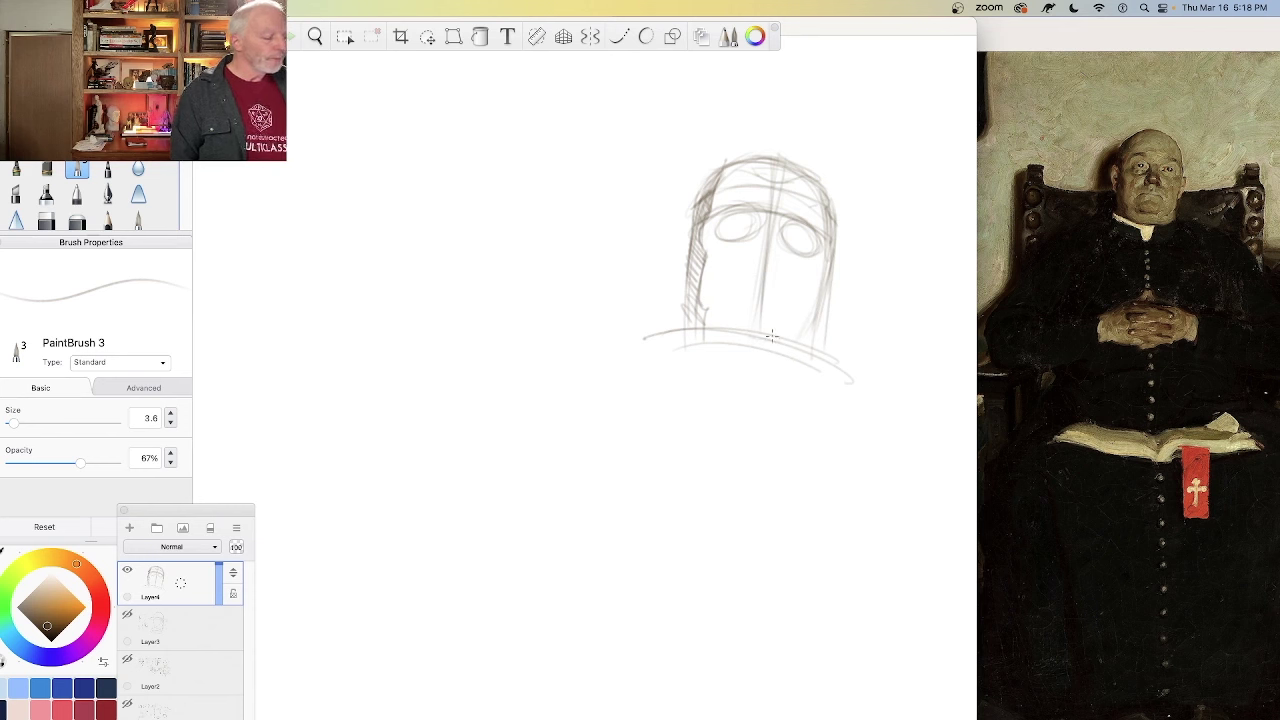
Step: Draw the rounded chin with jaw curves sweeping into it from both sides, and indicate the collar beneath
mouse_move(772, 336)
mouse_down()
mouse_move(732, 330)
mouse_move(768, 334)
mouse_move(754, 326)
mouse_move(742, 342)
mouse_move(709, 301)
mouse_move(735, 328)
mouse_move(773, 330)
mouse_move(735, 329)
mouse_move(768, 336)
mouse_up()
drag(821, 301, 808, 358)
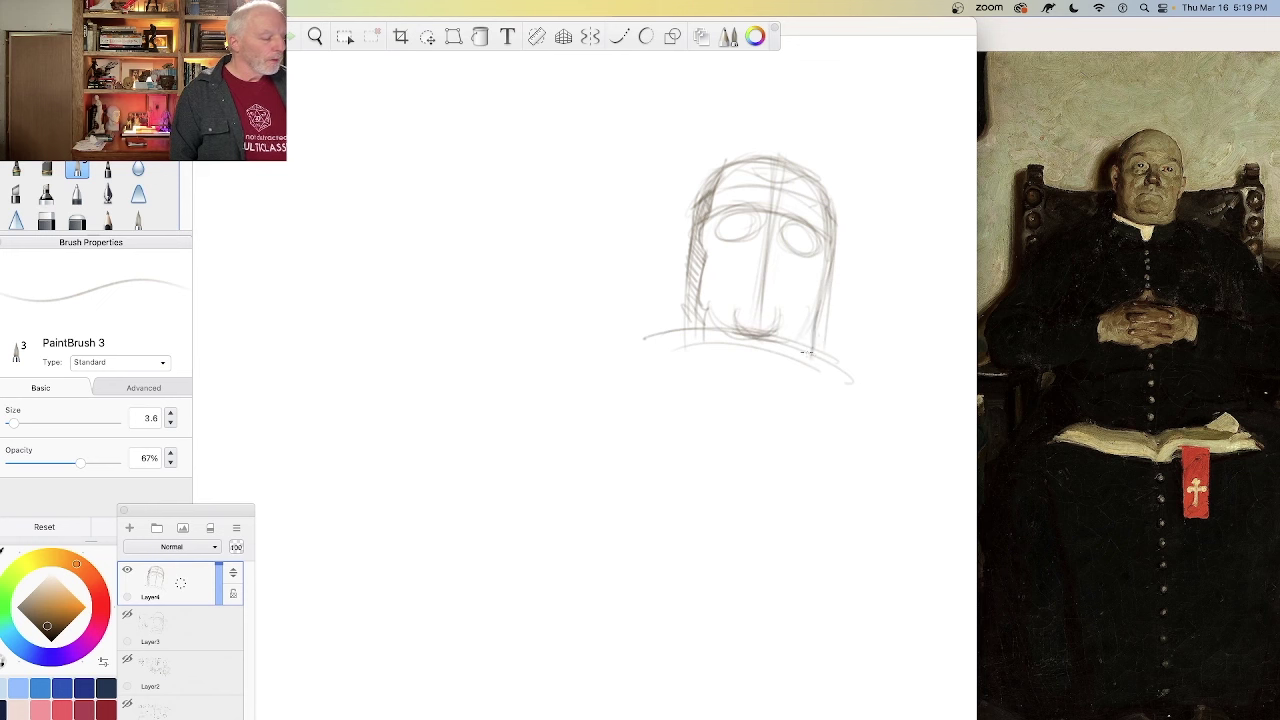
mouse_move(716, 349)
mouse_down()
mouse_move(679, 355)
mouse_move(814, 367)
mouse_move(686, 348)
mouse_move(779, 374)
mouse_move(811, 355)
mouse_move(764, 349)
mouse_move(756, 380)
mouse_move(716, 340)
mouse_move(759, 345)
mouse_move(716, 344)
mouse_up()
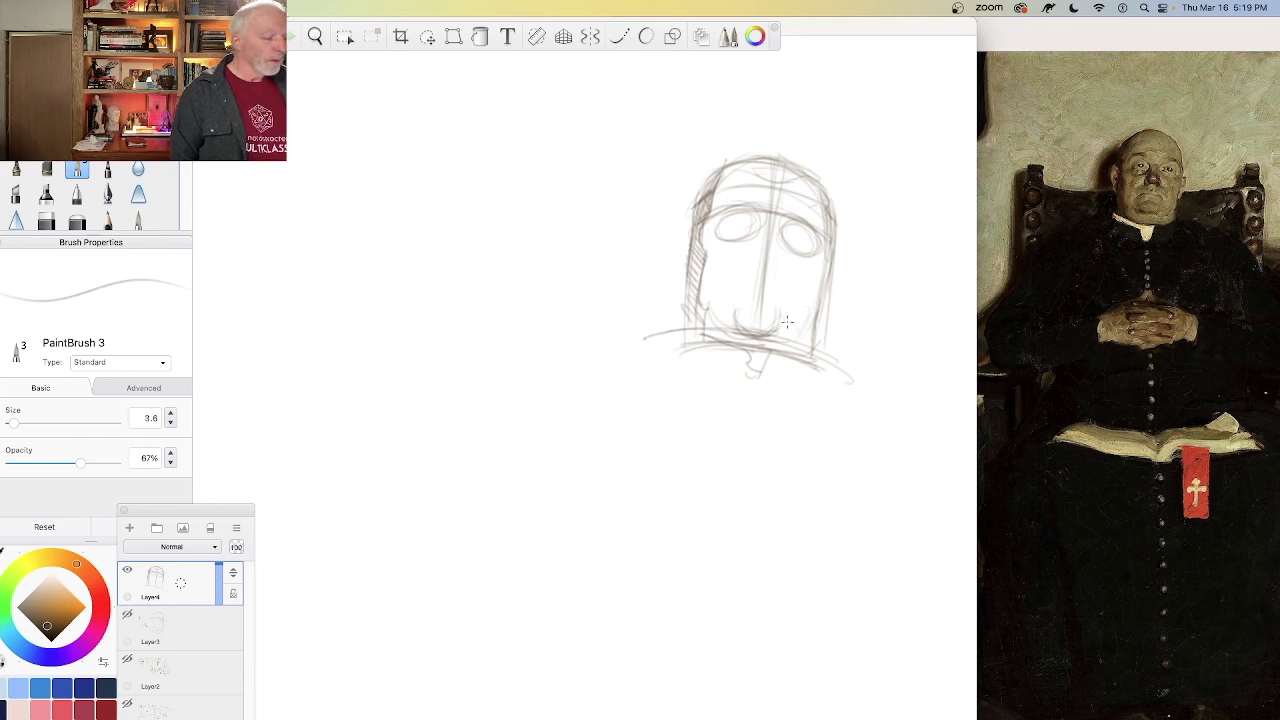
drag(816, 300, 800, 334)
drag(722, 330, 704, 302)
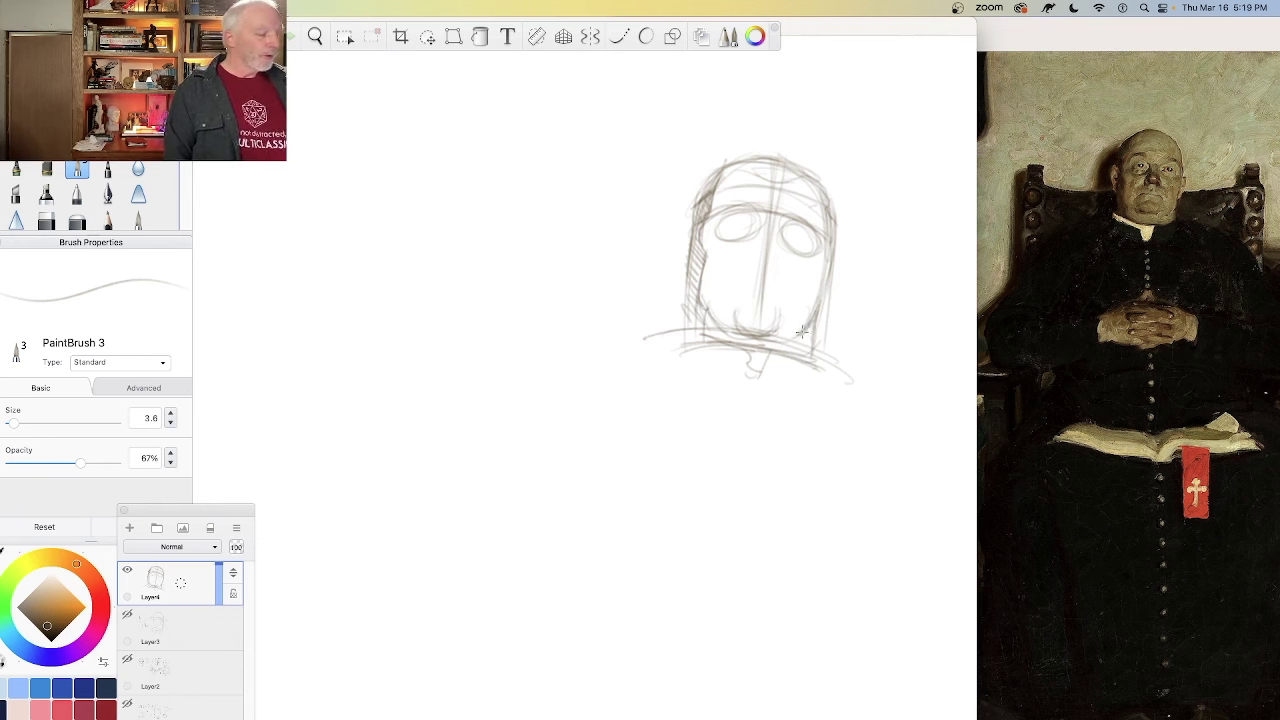
mouse_move(734, 328)
mouse_down()
mouse_move(775, 335)
mouse_move(725, 328)
mouse_move(789, 337)
mouse_move(719, 322)
mouse_move(795, 350)
mouse_move(717, 322)
mouse_move(785, 335)
mouse_move(731, 329)
mouse_move(781, 323)
mouse_move(716, 311)
mouse_move(779, 329)
mouse_move(739, 331)
mouse_move(733, 316)
mouse_move(753, 333)
mouse_move(725, 314)
mouse_move(773, 331)
mouse_move(707, 301)
mouse_move(699, 333)
mouse_move(703, 296)
mouse_move(701, 334)
mouse_up()
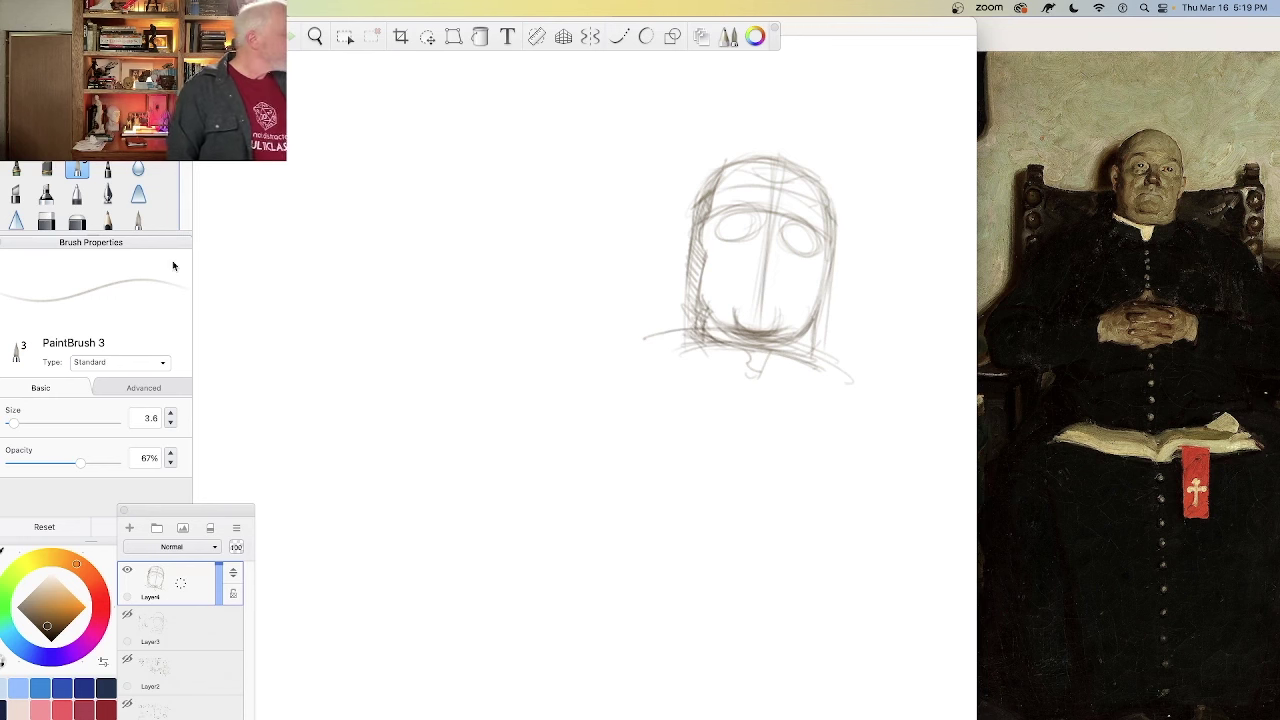
Step: Switch to the Paintbrush, lower its opacity to 24%, and make test strokes on the blank canvas beside the head
click(138, 220)
drag(263, 213, 298, 266)
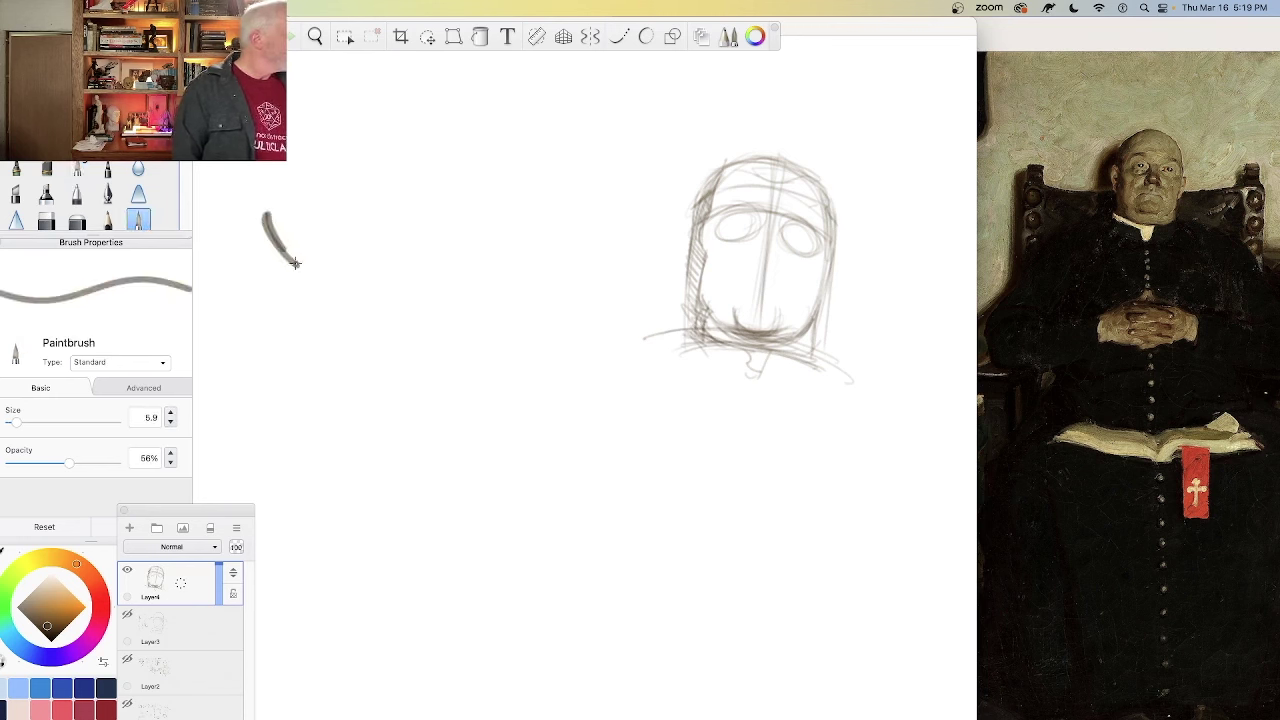
drag(62, 463, 34, 465)
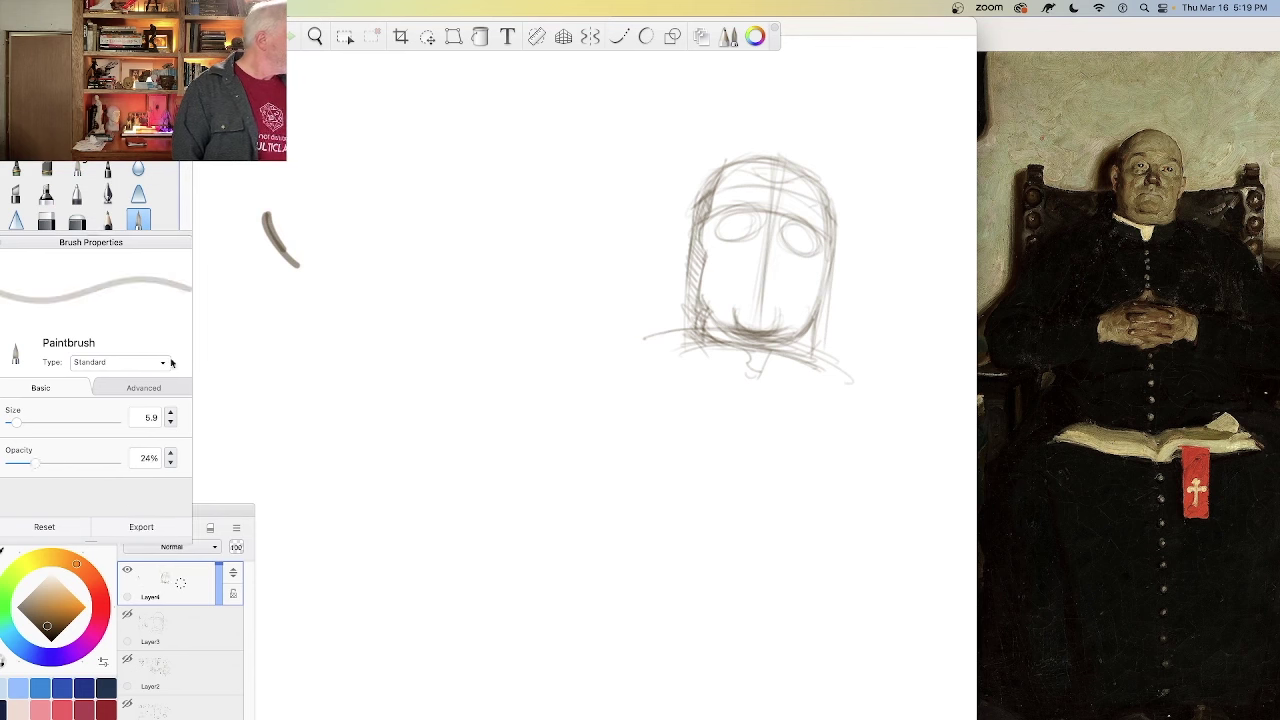
drag(243, 322, 297, 390)
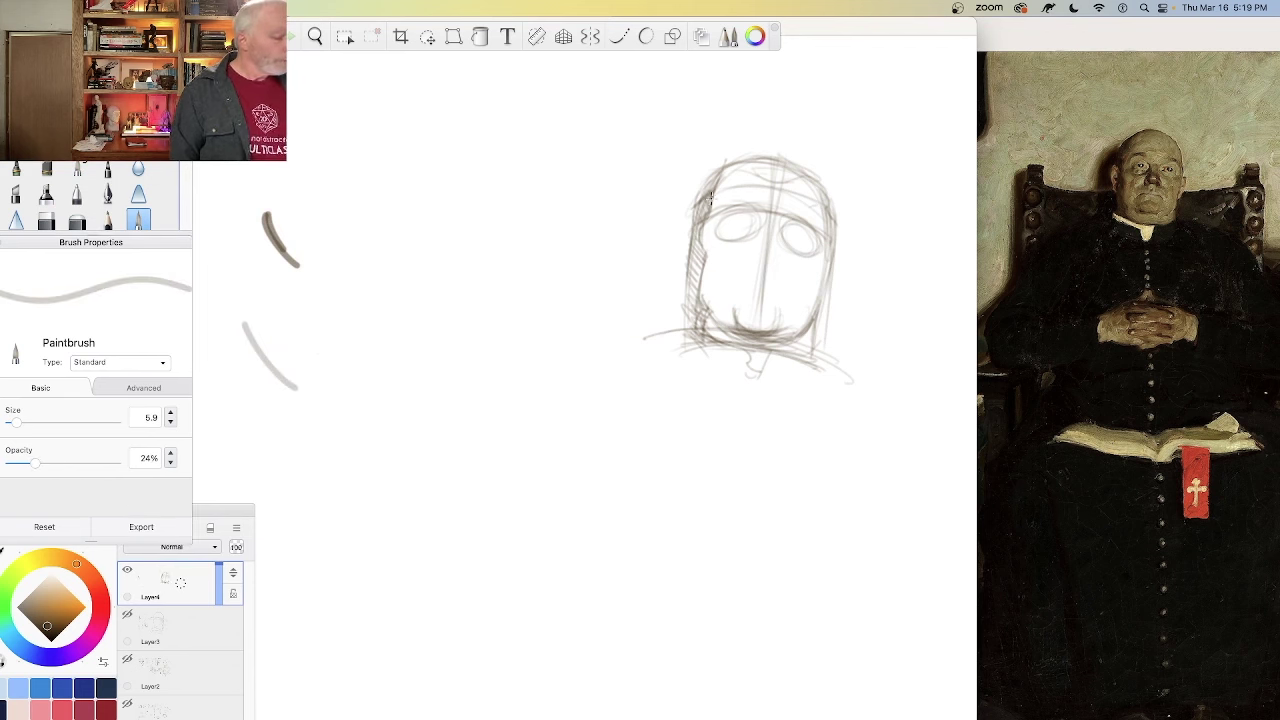
Step: Shade the head's shadowed side plane and darken the opposite contour and the chin's underside with broad brush strokes
mouse_move(724, 166)
mouse_down()
mouse_move(699, 226)
mouse_move(722, 181)
mouse_move(700, 229)
mouse_move(708, 338)
mouse_move(697, 295)
mouse_move(708, 334)
mouse_up()
drag(700, 256, 688, 334)
drag(694, 240, 688, 274)
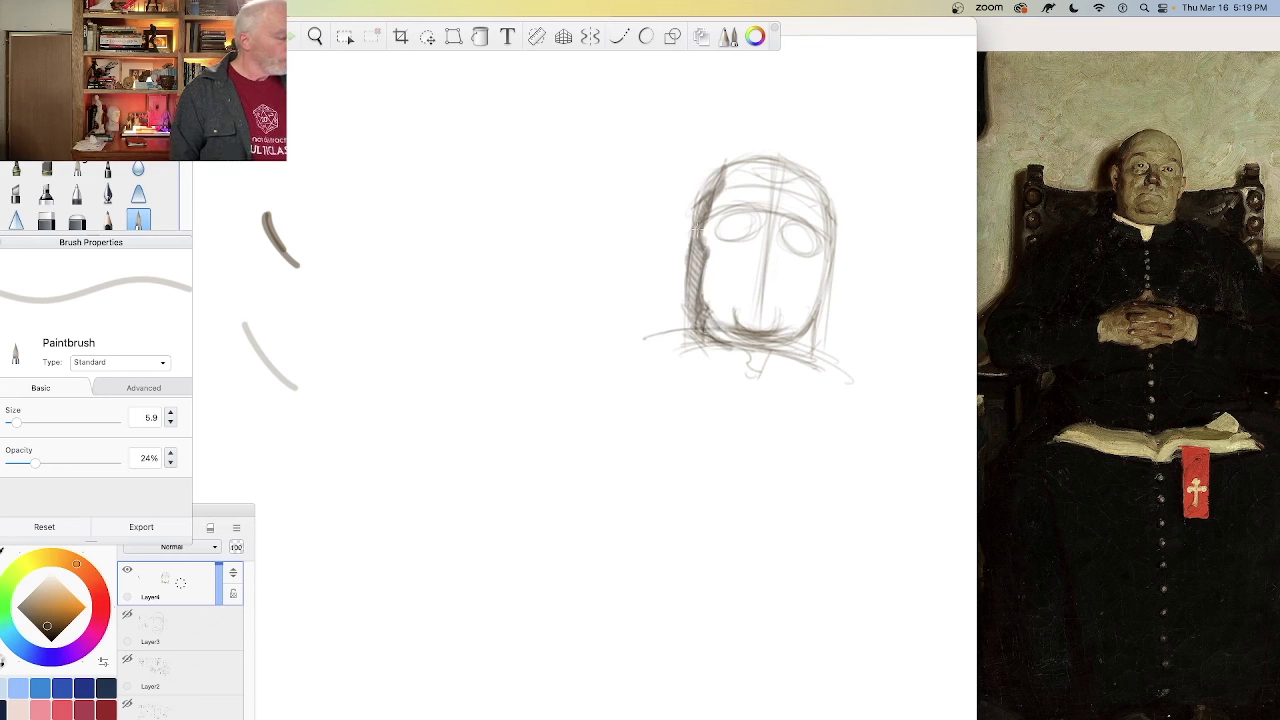
drag(722, 176, 700, 240)
mouse_move(829, 201)
mouse_down()
mouse_move(813, 355)
mouse_move(789, 334)
mouse_move(722, 325)
mouse_move(757, 336)
mouse_up()
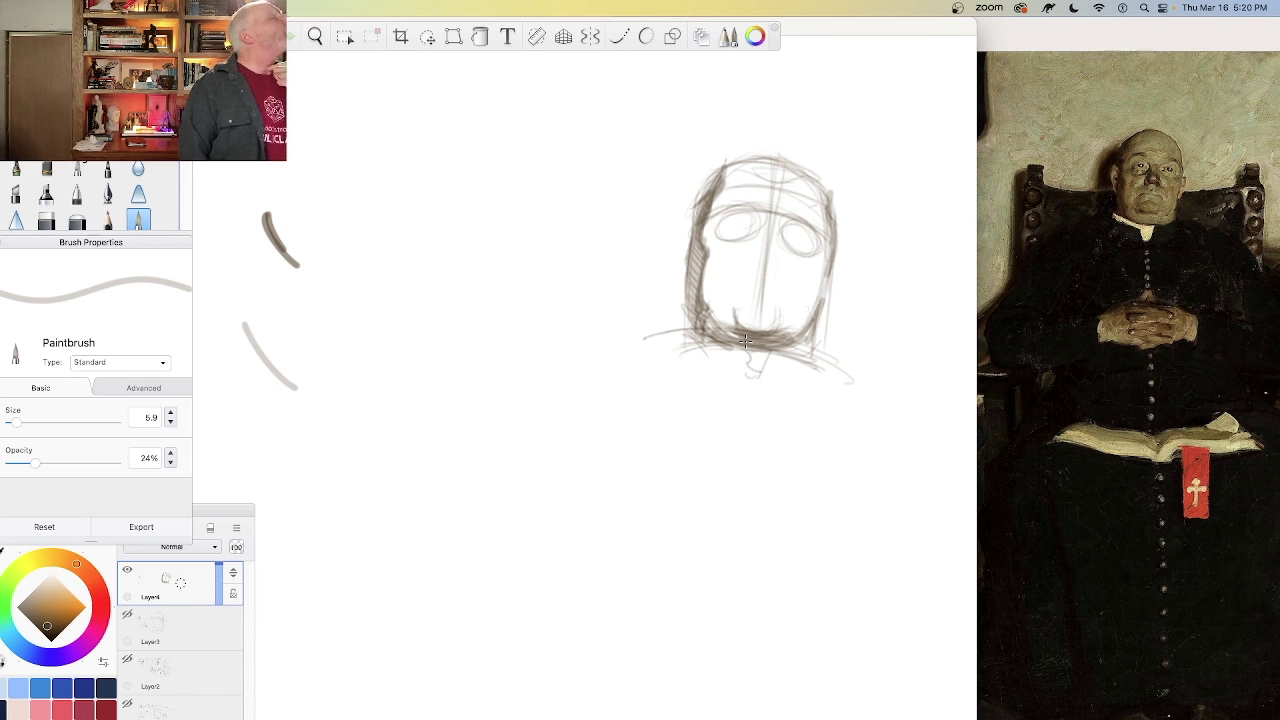
Step: Using PaintBrush 3, lightly sketch the outline of an upward-tilted profile head beside the front view
click(22, 167)
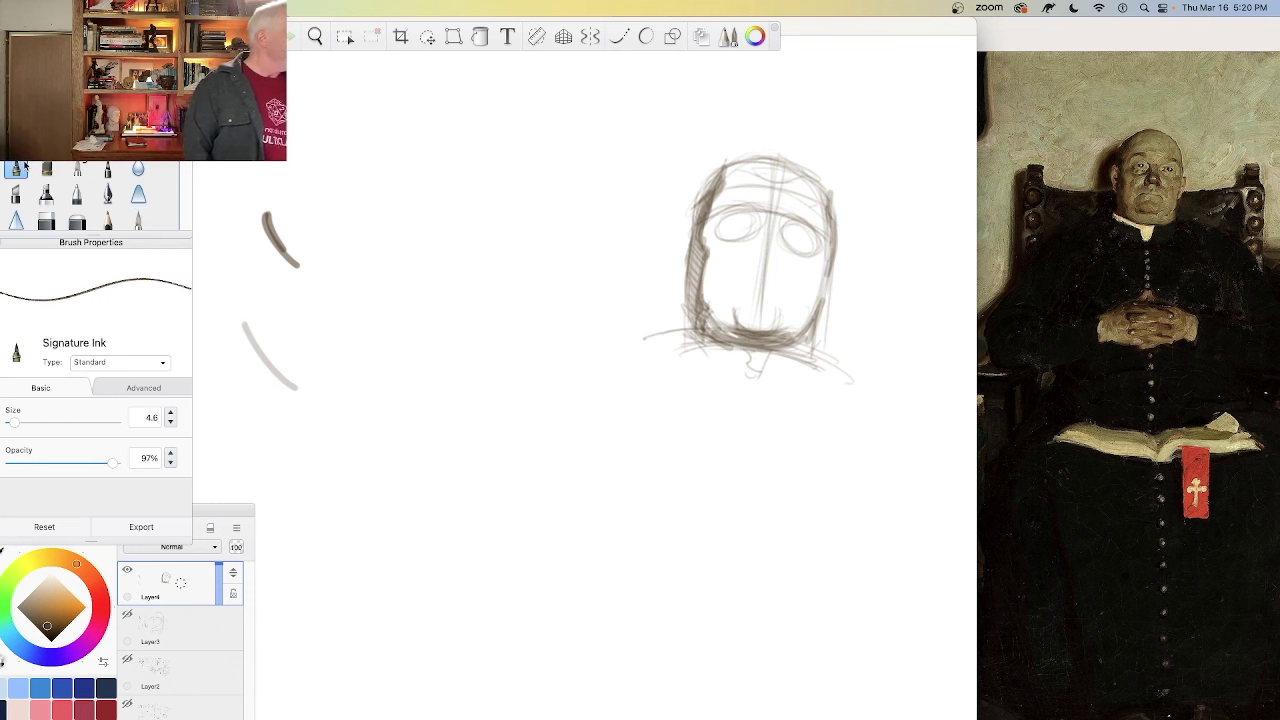
click(77, 169)
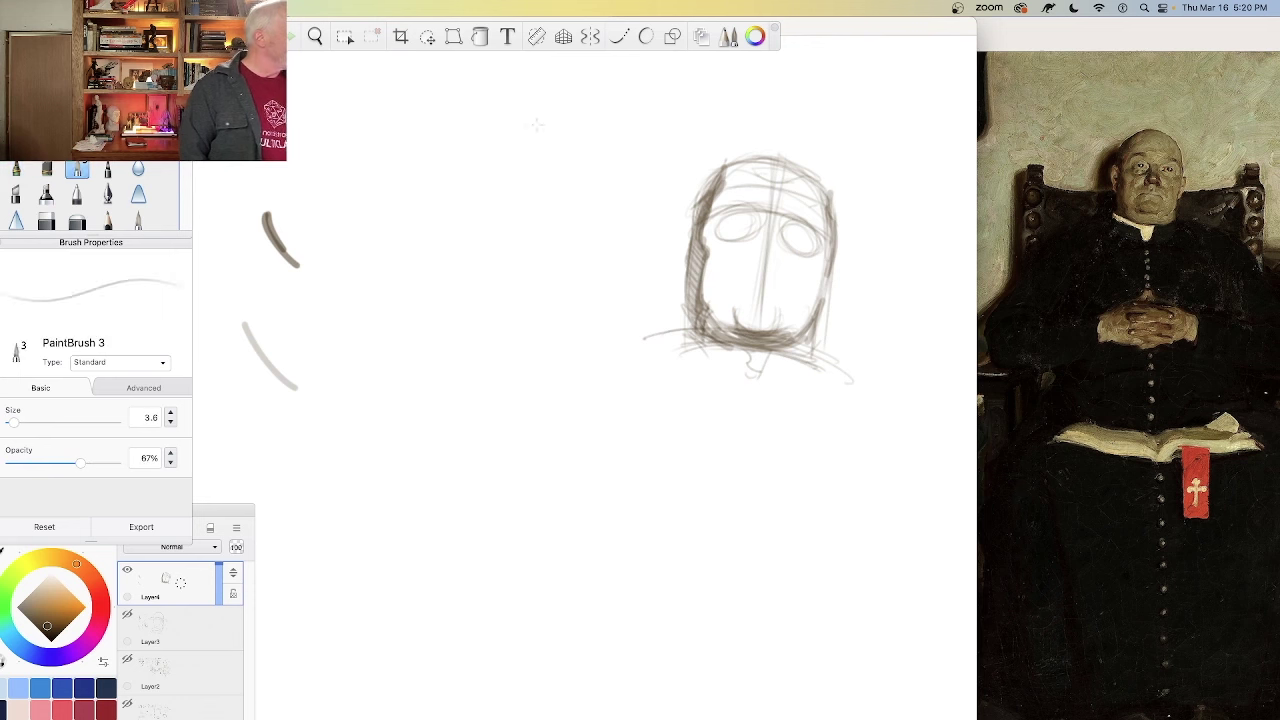
drag(504, 124, 414, 160)
drag(552, 131, 409, 163)
mouse_move(561, 134)
mouse_down()
mouse_move(477, 136)
mouse_move(393, 302)
mouse_up()
drag(425, 137, 399, 301)
drag(420, 164, 412, 311)
mouse_move(578, 142)
mouse_down()
mouse_move(477, 306)
mouse_move(436, 317)
mouse_up()
drag(586, 185, 421, 316)
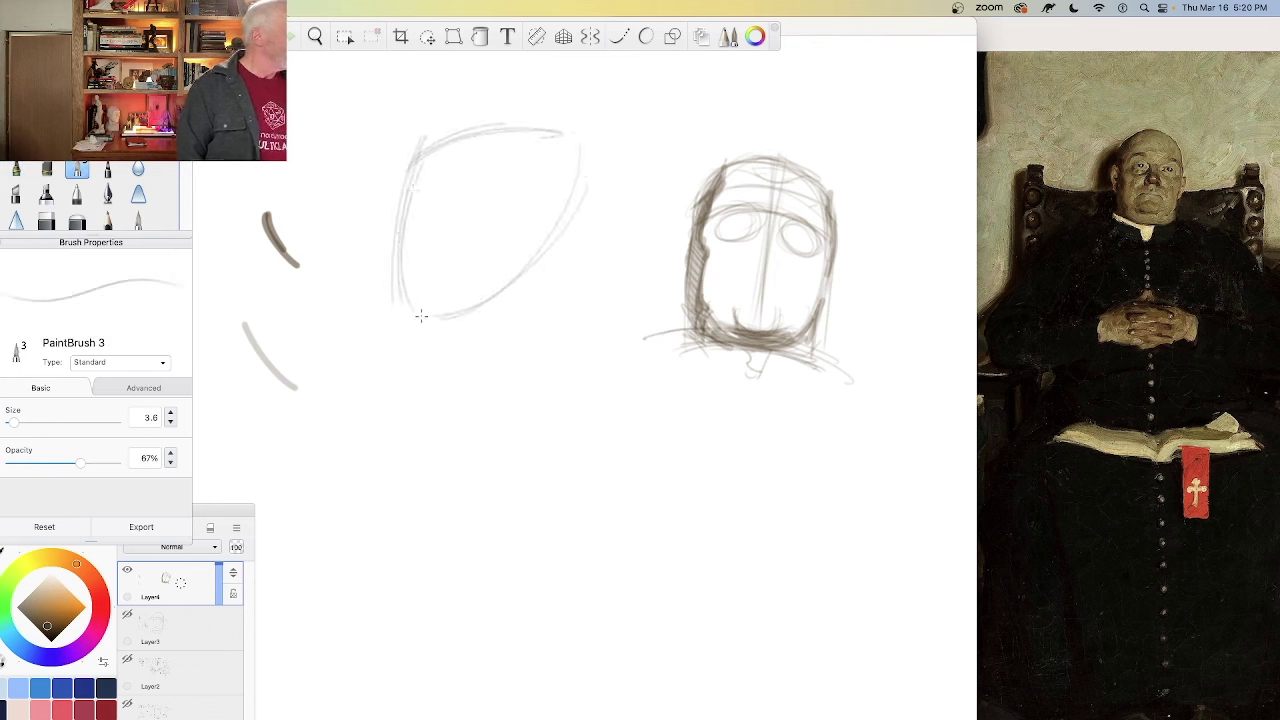
Step: Add the brow, eye, nose, jawline and ear to the profile head, with a viewer's sightline rising to the brow
mouse_move(416, 155)
mouse_down()
mouse_move(409, 197)
mouse_move(426, 209)
mouse_move(402, 212)
mouse_move(426, 204)
mouse_move(397, 270)
mouse_move(432, 198)
mouse_move(403, 238)
mouse_move(415, 196)
mouse_move(420, 206)
mouse_move(398, 186)
mouse_move(415, 160)
mouse_move(380, 266)
mouse_move(415, 203)
mouse_move(411, 216)
mouse_move(403, 203)
mouse_move(427, 303)
mouse_move(405, 213)
mouse_move(399, 272)
mouse_move(381, 252)
mouse_move(398, 252)
mouse_move(408, 299)
mouse_up()
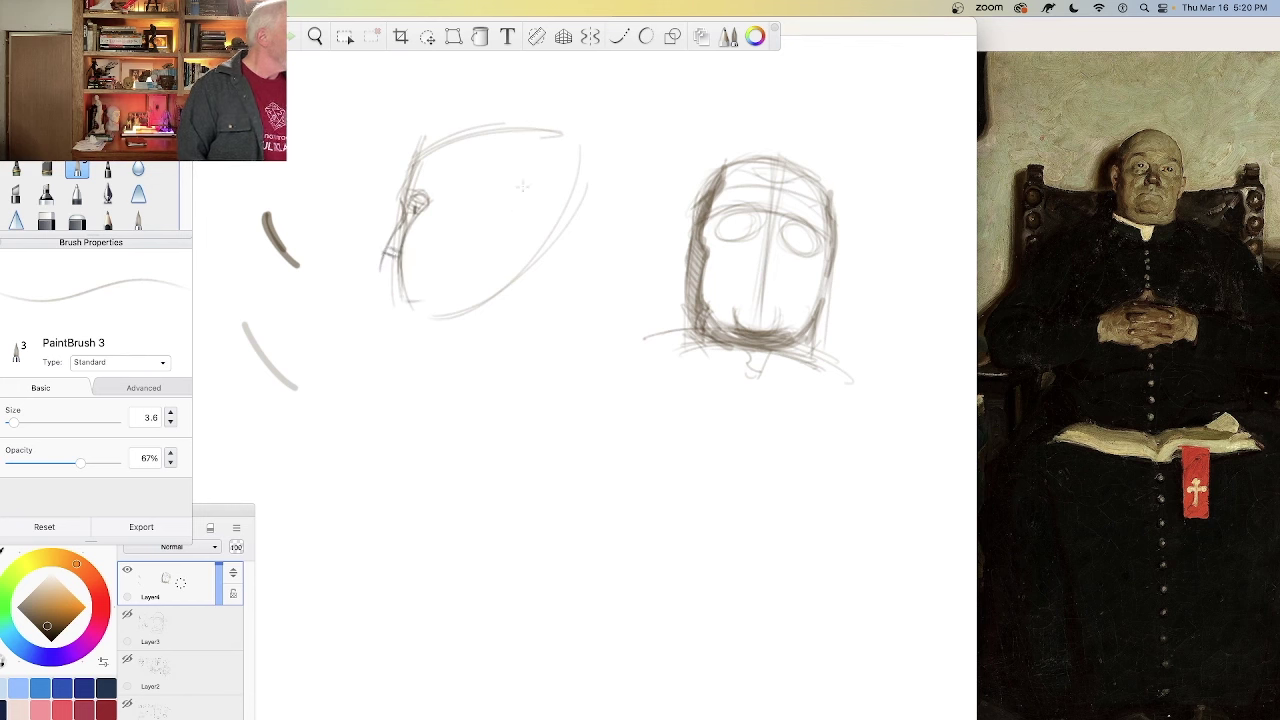
drag(503, 177, 446, 306)
drag(504, 214, 456, 288)
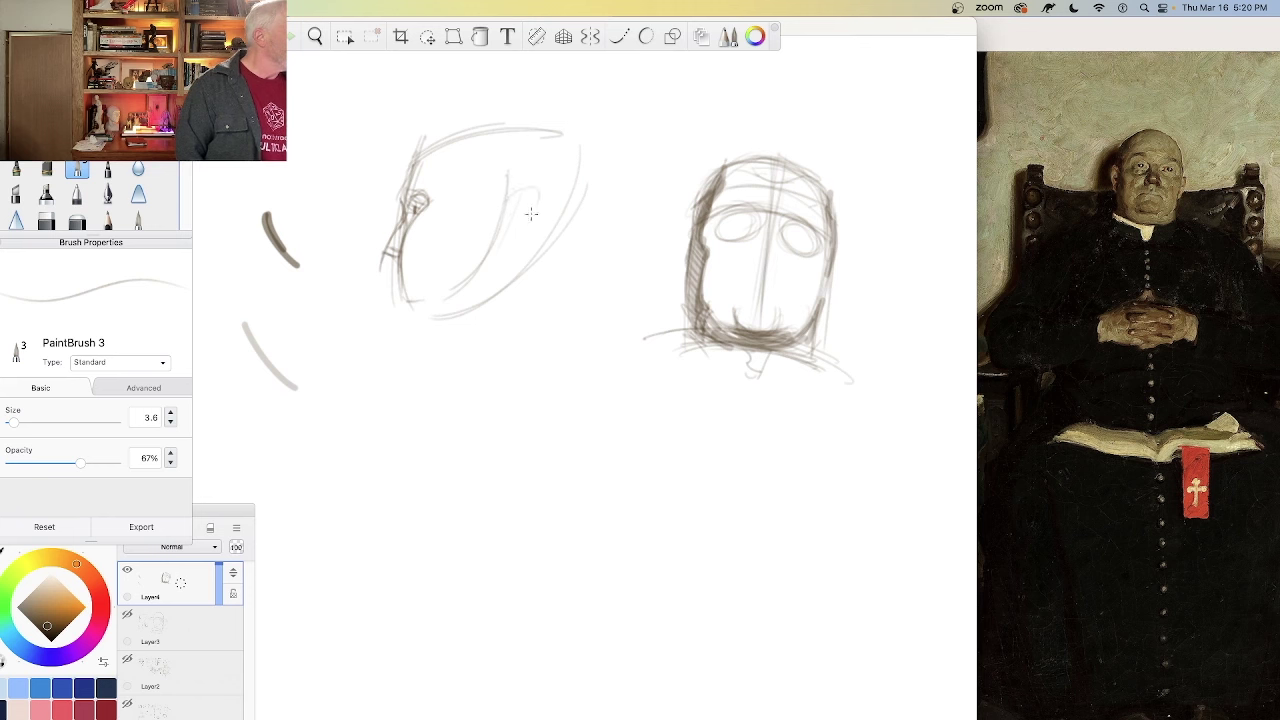
mouse_move(508, 180)
mouse_down()
mouse_move(534, 214)
mouse_move(508, 238)
mouse_move(540, 194)
mouse_move(504, 236)
mouse_move(530, 224)
mouse_up()
mouse_move(548, 182)
mouse_down()
mouse_move(416, 184)
mouse_move(335, 236)
mouse_move(326, 258)
mouse_move(353, 245)
mouse_up()
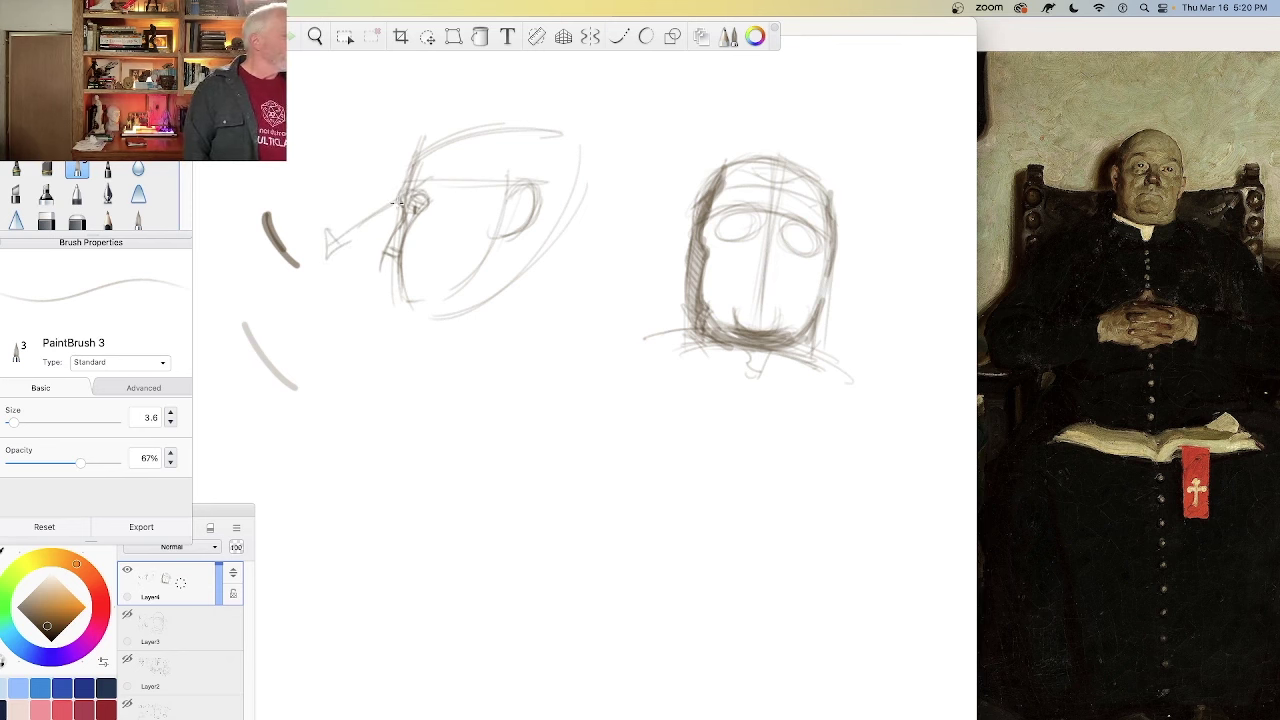
mouse_move(396, 204)
mouse_down()
mouse_move(402, 222)
mouse_move(399, 204)
mouse_up()
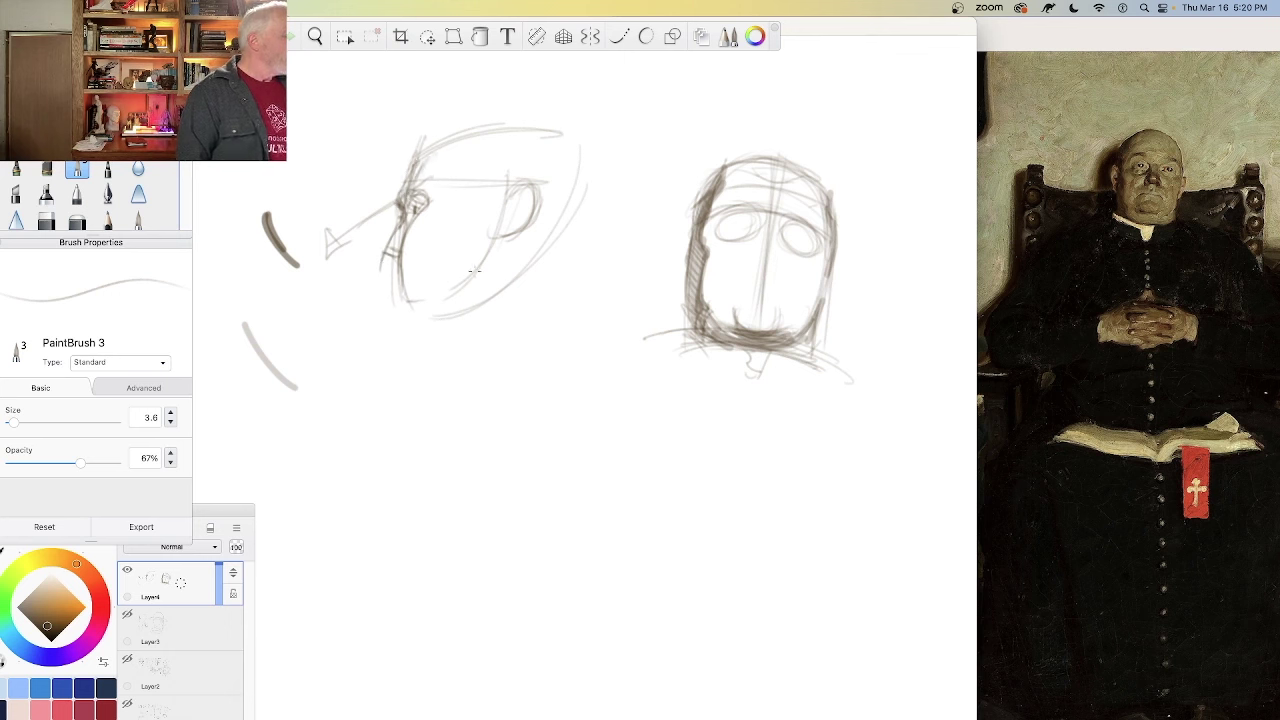
Step: Shade the underside of the profile's jaw and sketch the neck flowing into curved collar and shoulder lines
mouse_move(475, 271)
mouse_down()
mouse_move(401, 302)
mouse_move(388, 255)
mouse_move(397, 292)
mouse_move(446, 299)
mouse_move(478, 280)
mouse_up()
mouse_move(434, 219)
mouse_down()
mouse_move(428, 291)
mouse_move(460, 298)
mouse_move(504, 228)
mouse_move(490, 296)
mouse_move(510, 228)
mouse_up()
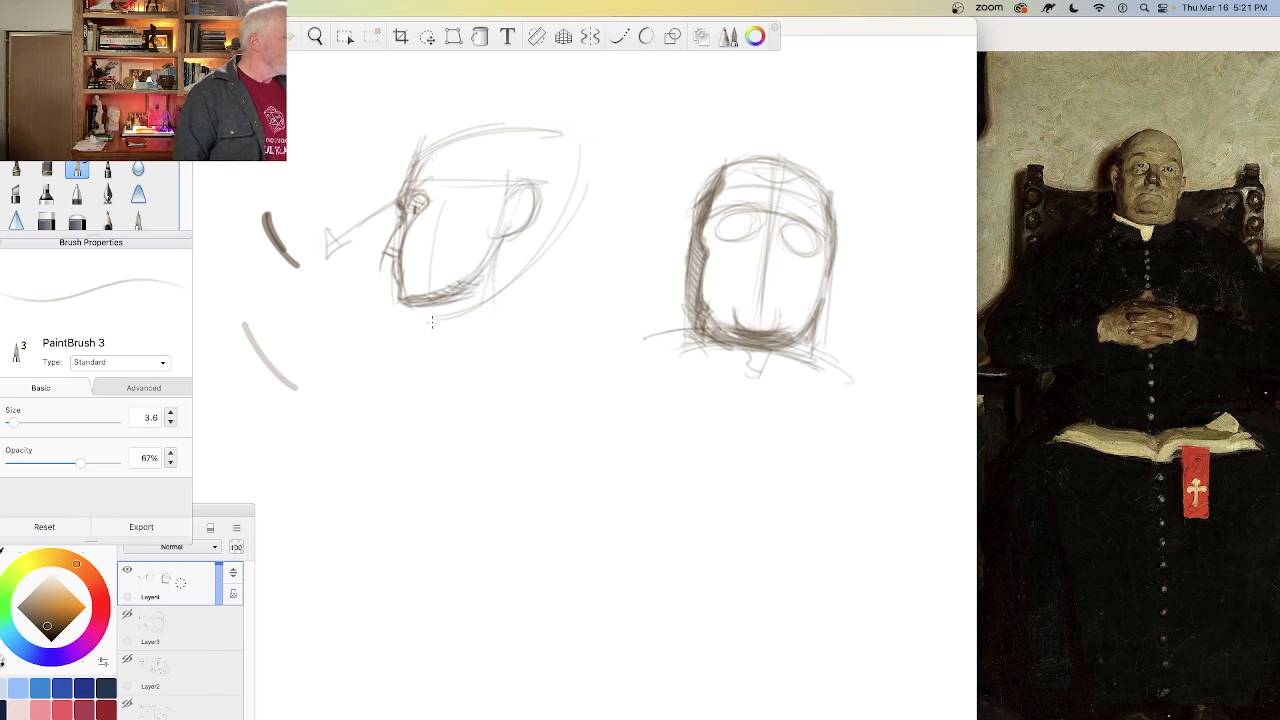
mouse_move(432, 321)
mouse_down()
mouse_move(440, 305)
mouse_move(476, 370)
mouse_move(553, 222)
mouse_move(558, 325)
mouse_move(609, 314)
mouse_move(520, 371)
mouse_move(420, 319)
mouse_move(440, 312)
mouse_move(492, 362)
mouse_up()
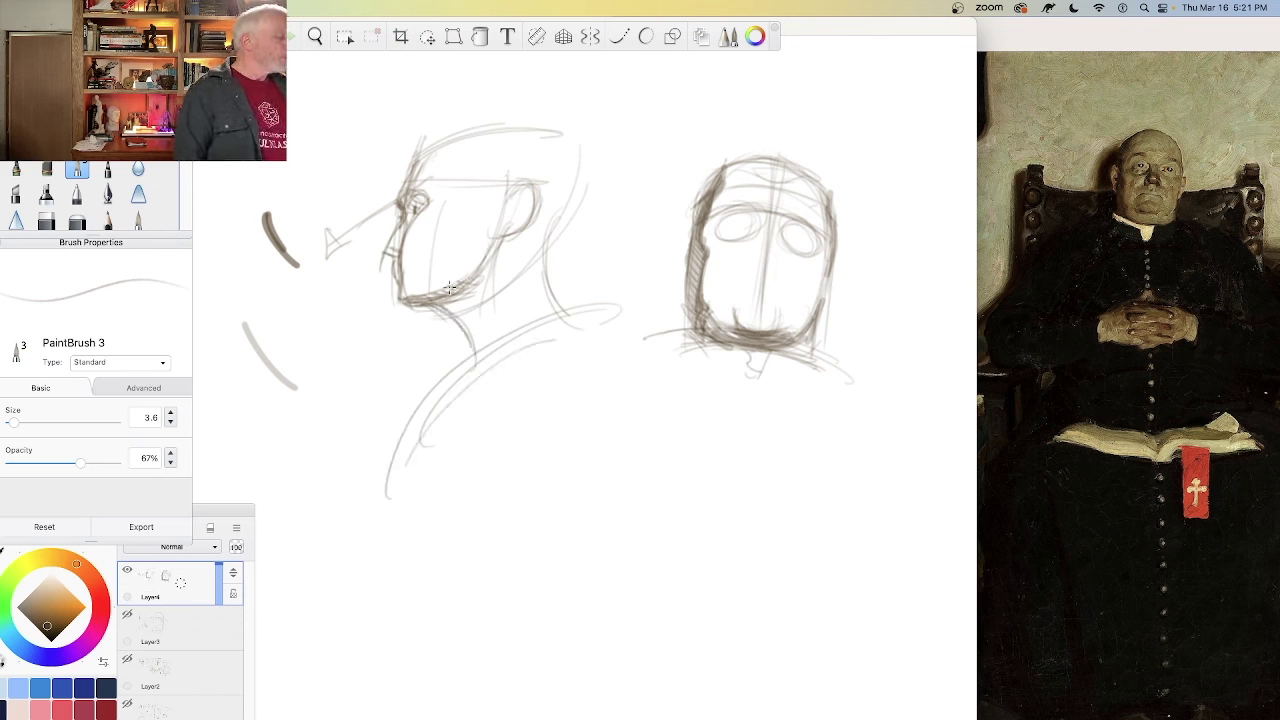
mouse_move(455, 289)
mouse_down()
mouse_move(450, 306)
mouse_move(429, 306)
mouse_up()
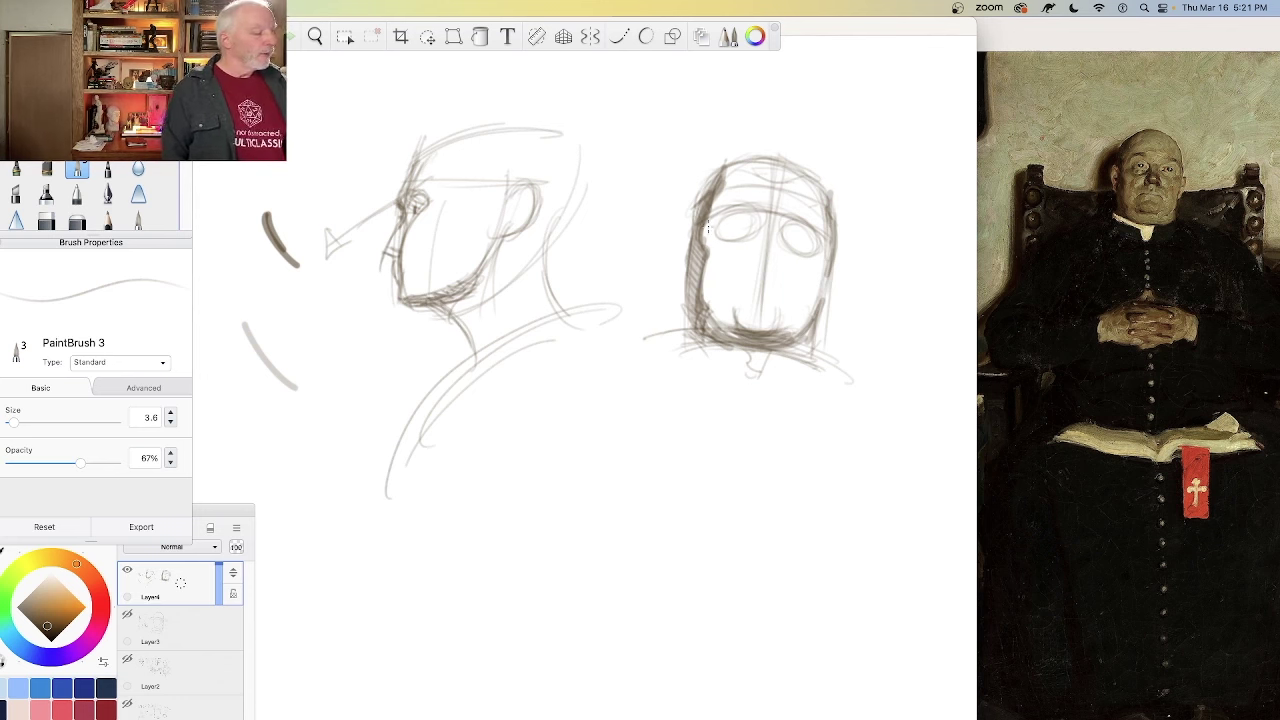
Step: Draw an arrow pointing at the front head's shaded side and sketch a tilted cylinder with an elliptical underside beside the head
mouse_move(655, 257)
mouse_down()
mouse_move(621, 245)
mouse_move(676, 265)
mouse_up()
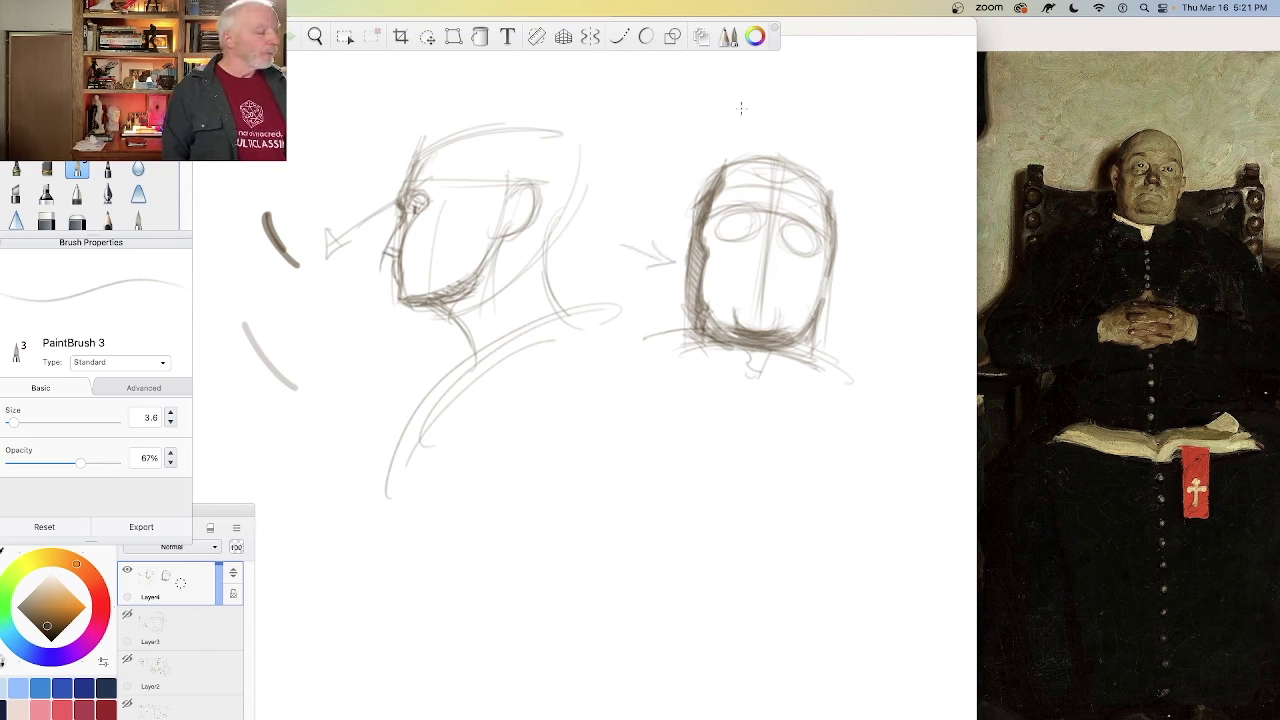
mouse_move(870, 96)
mouse_down()
mouse_move(935, 156)
mouse_move(924, 214)
mouse_up()
drag(962, 148, 912, 276)
drag(864, 96, 849, 156)
mouse_move(920, 232)
mouse_down()
mouse_move(898, 226)
mouse_move(918, 248)
mouse_up()
drag(855, 128, 835, 185)
drag(868, 95, 830, 182)
mouse_move(918, 232)
mouse_down()
mouse_move(853, 207)
mouse_move(920, 248)
mouse_up()
drag(836, 210, 905, 250)
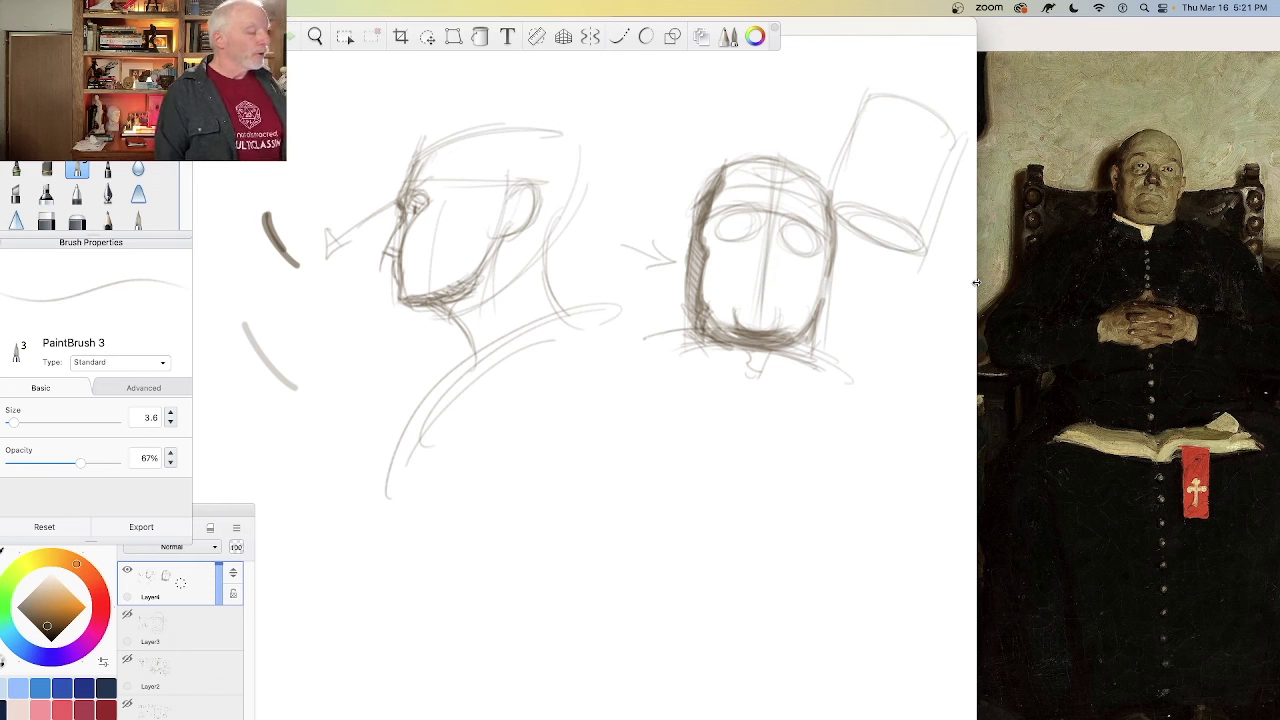
Step: Darken the underside of the front head's chin and round off the tilted cylinder's lower edge with curved strokes
mouse_move(756, 357)
mouse_down()
mouse_move(810, 360)
mouse_move(686, 338)
mouse_move(822, 352)
mouse_up()
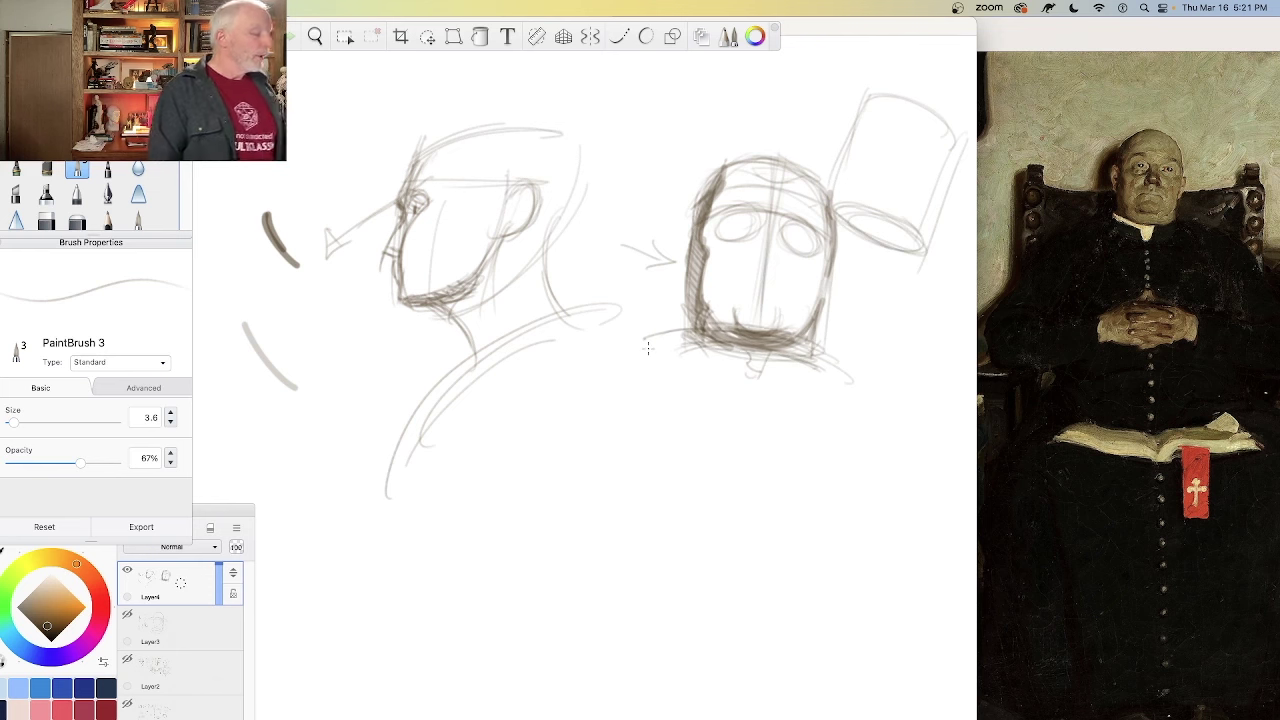
drag(838, 160, 833, 216)
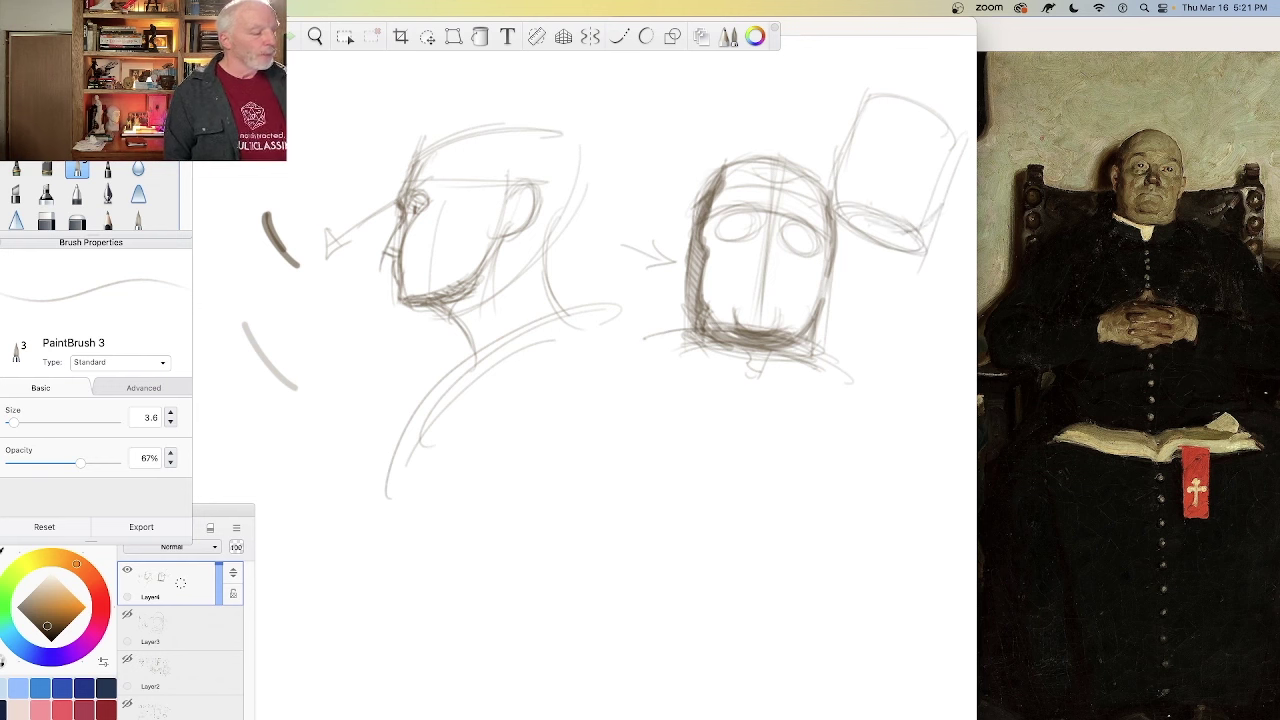
drag(860, 206, 900, 226)
mouse_move(838, 172)
mouse_down()
mouse_move(924, 227)
mouse_move(857, 234)
mouse_move(840, 203)
mouse_move(916, 230)
mouse_move(858, 219)
mouse_move(914, 244)
mouse_up()
Step: Using the Paintbrush, shade the tilted cylinder's underside and thicken its sides and curved top
click(108, 218)
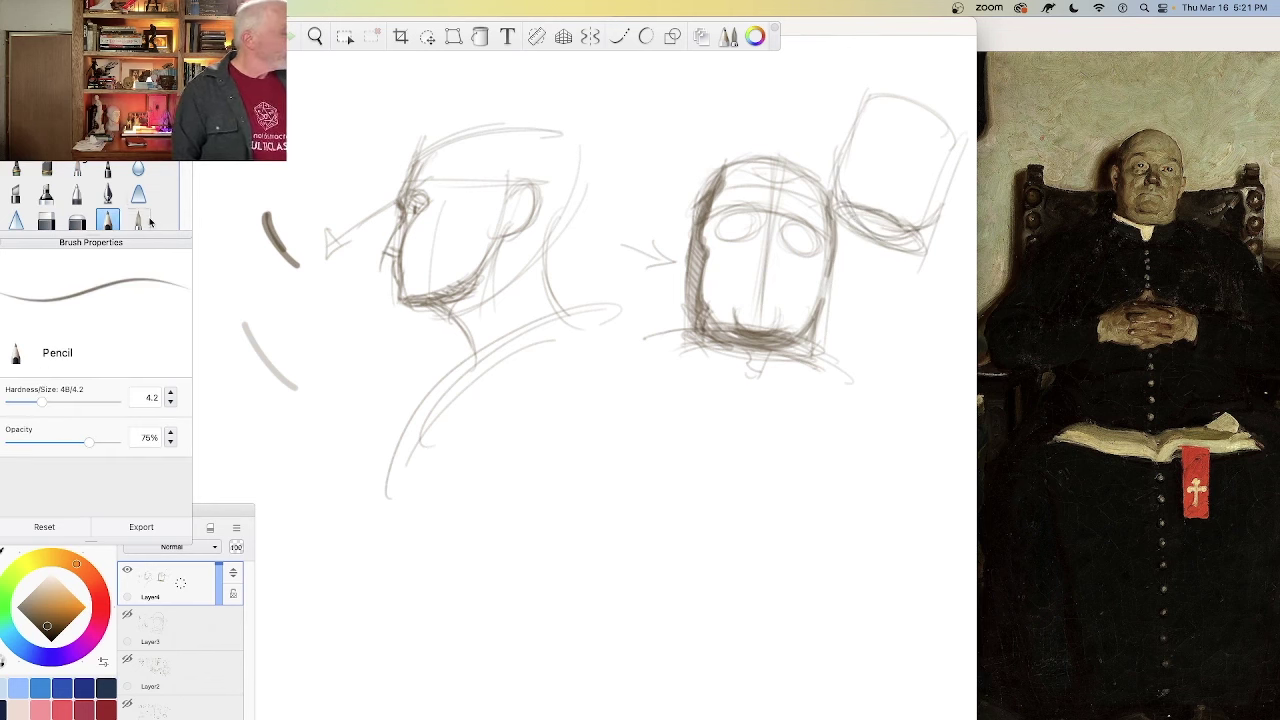
click(138, 216)
mouse_move(858, 211)
mouse_down()
mouse_move(916, 229)
mouse_move(850, 209)
mouse_move(889, 228)
mouse_move(873, 226)
mouse_move(839, 200)
mouse_move(839, 174)
mouse_move(874, 231)
mouse_move(847, 208)
mouse_move(905, 229)
mouse_move(850, 206)
mouse_move(900, 226)
mouse_move(875, 216)
mouse_move(893, 236)
mouse_move(920, 228)
mouse_move(855, 218)
mouse_move(837, 176)
mouse_move(897, 238)
mouse_up()
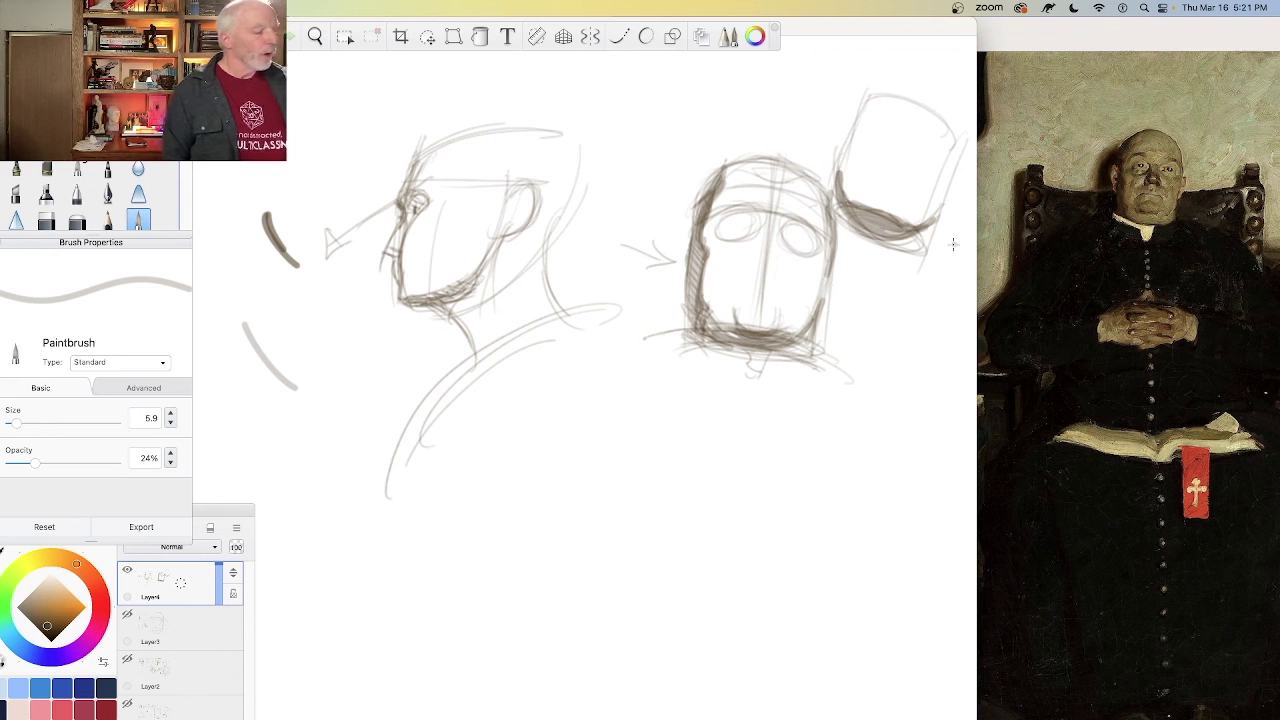
mouse_move(945, 133)
mouse_down()
mouse_move(910, 111)
mouse_move(921, 101)
mouse_move(876, 90)
mouse_move(948, 118)
mouse_move(965, 140)
mouse_move(939, 208)
mouse_move(947, 173)
mouse_move(871, 100)
mouse_up()
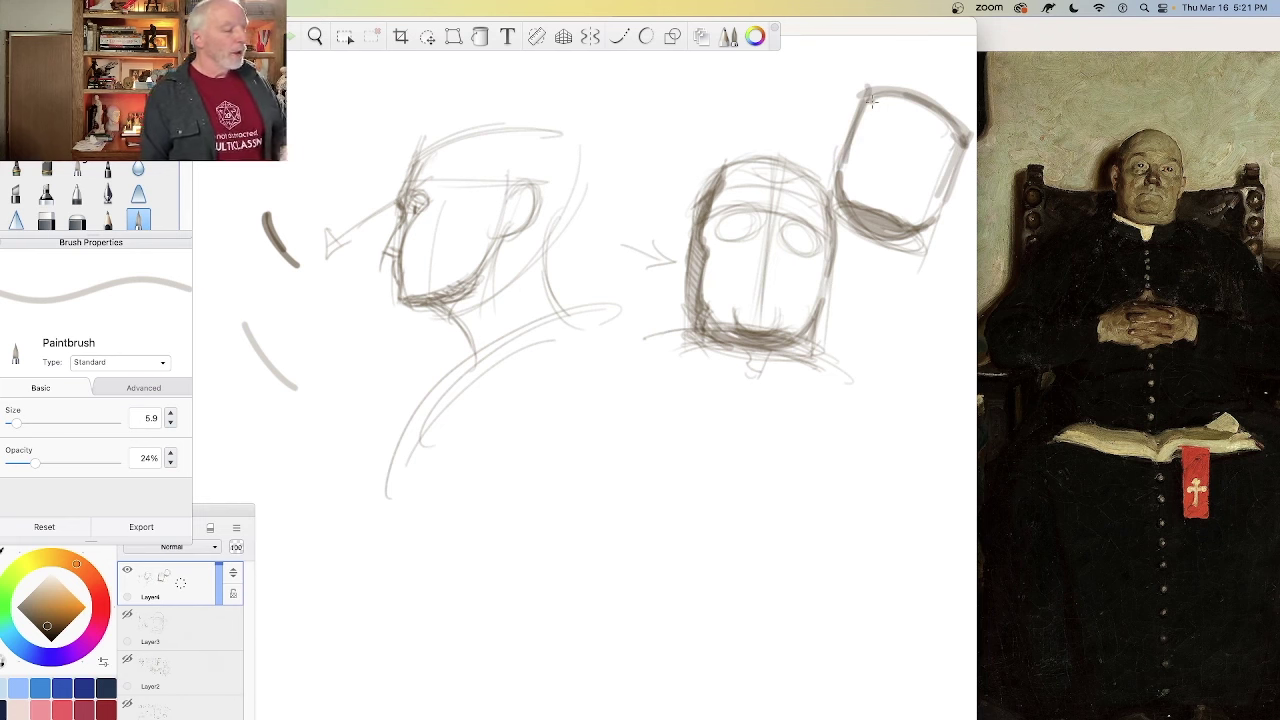
Step: Darken the front head's upper eye sockets, dot in both pupils, and deepen the shadow beneath the profile's jaw
mouse_move(803, 218)
mouse_down()
mouse_move(812, 236)
mouse_move(732, 209)
mouse_move(714, 219)
mouse_up()
click(799, 236)
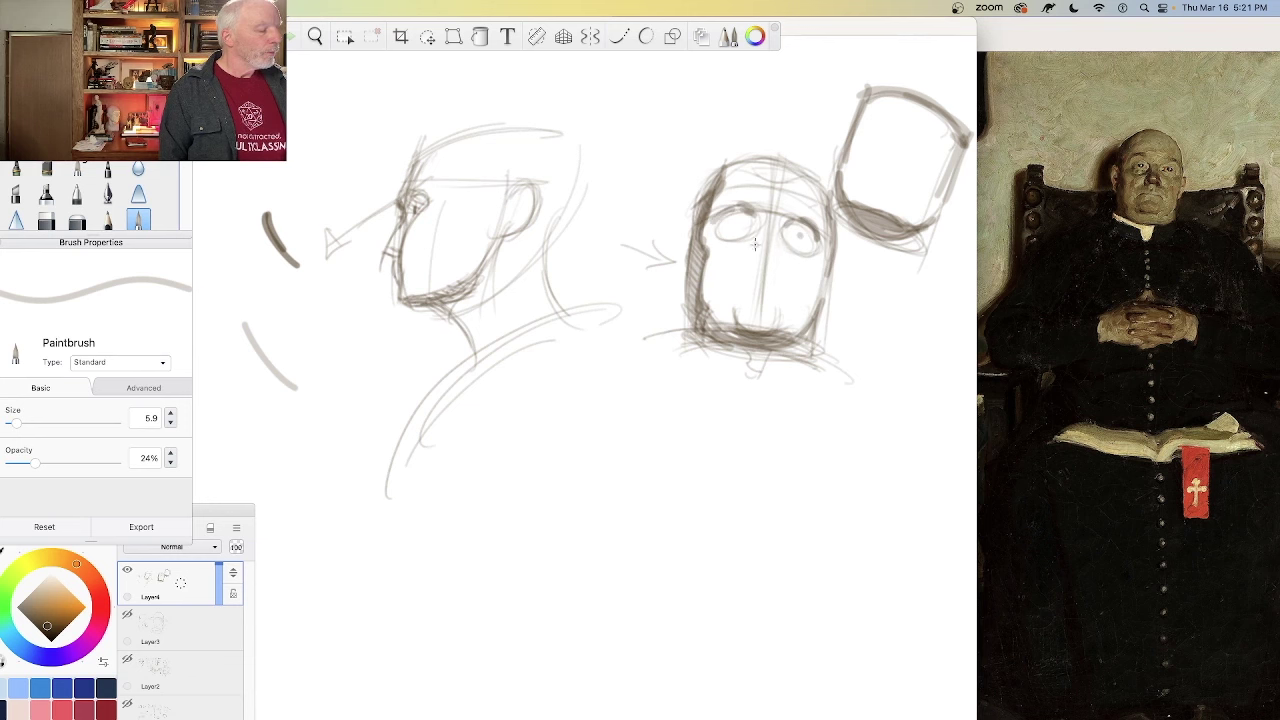
click(737, 221)
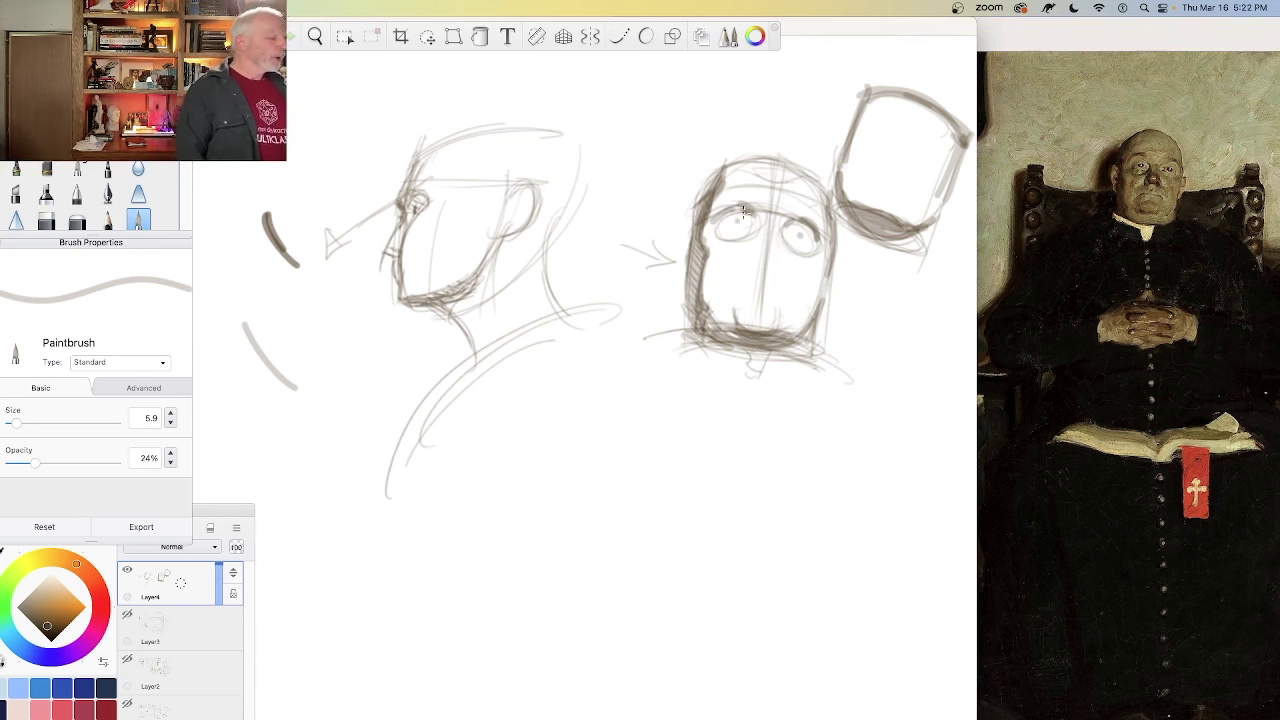
drag(470, 286, 405, 302)
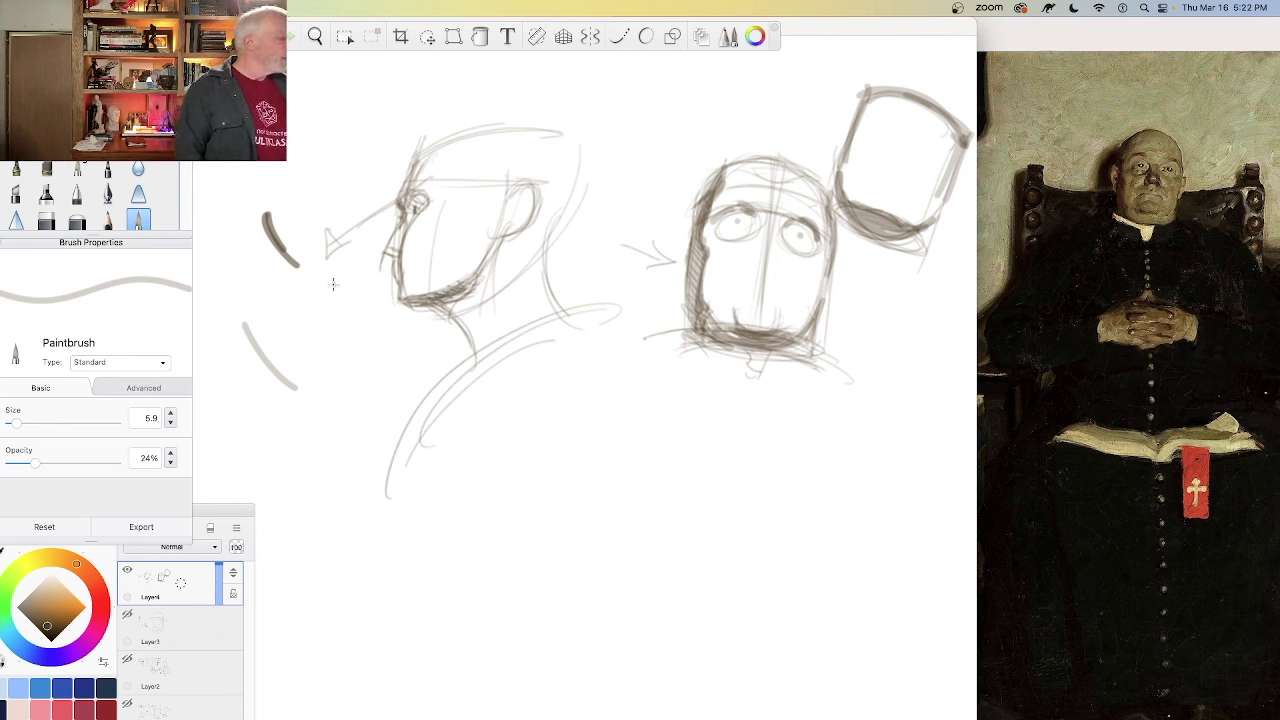
Step: Using Signature Ink, draw a cylinder with a curved top and a downward-slanting elliptical base below the profile head's face
click(17, 168)
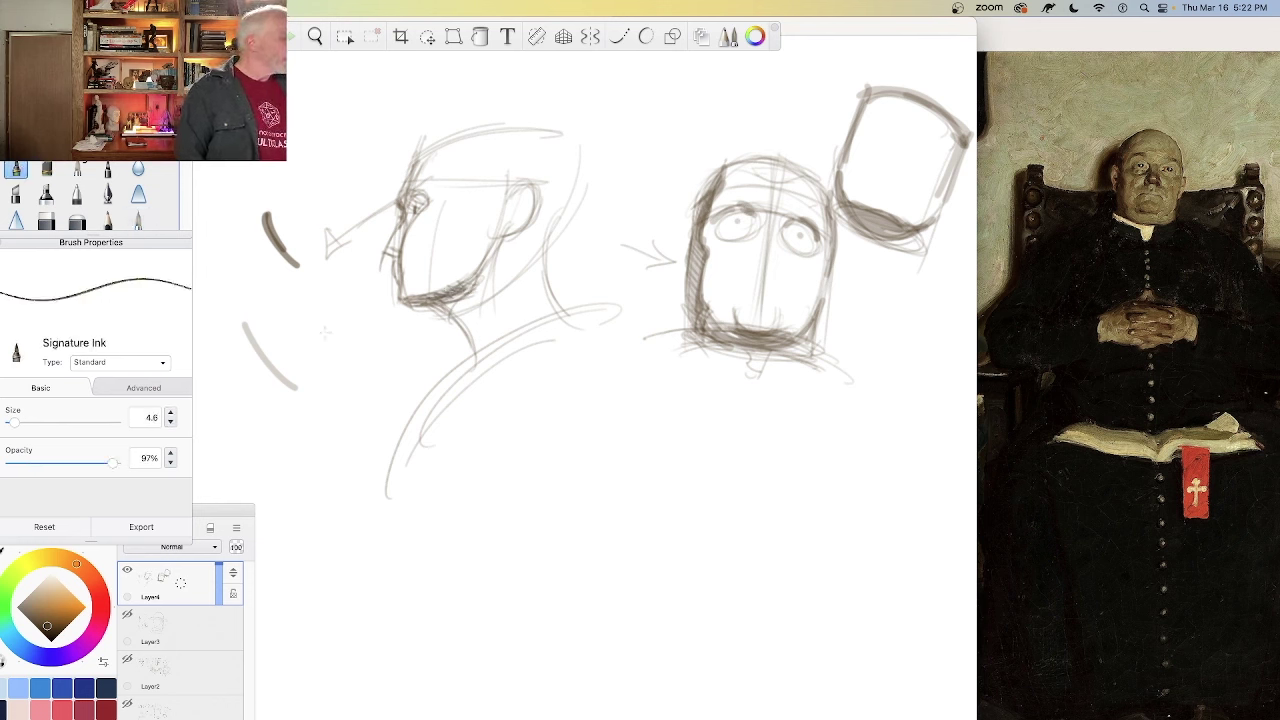
mouse_move(262, 332)
mouse_down()
mouse_move(340, 312)
mouse_move(397, 352)
mouse_move(370, 495)
mouse_up()
drag(397, 368, 378, 490)
mouse_move(260, 346)
mouse_down()
mouse_move(237, 450)
mouse_move(372, 482)
mouse_up()
drag(280, 440, 372, 466)
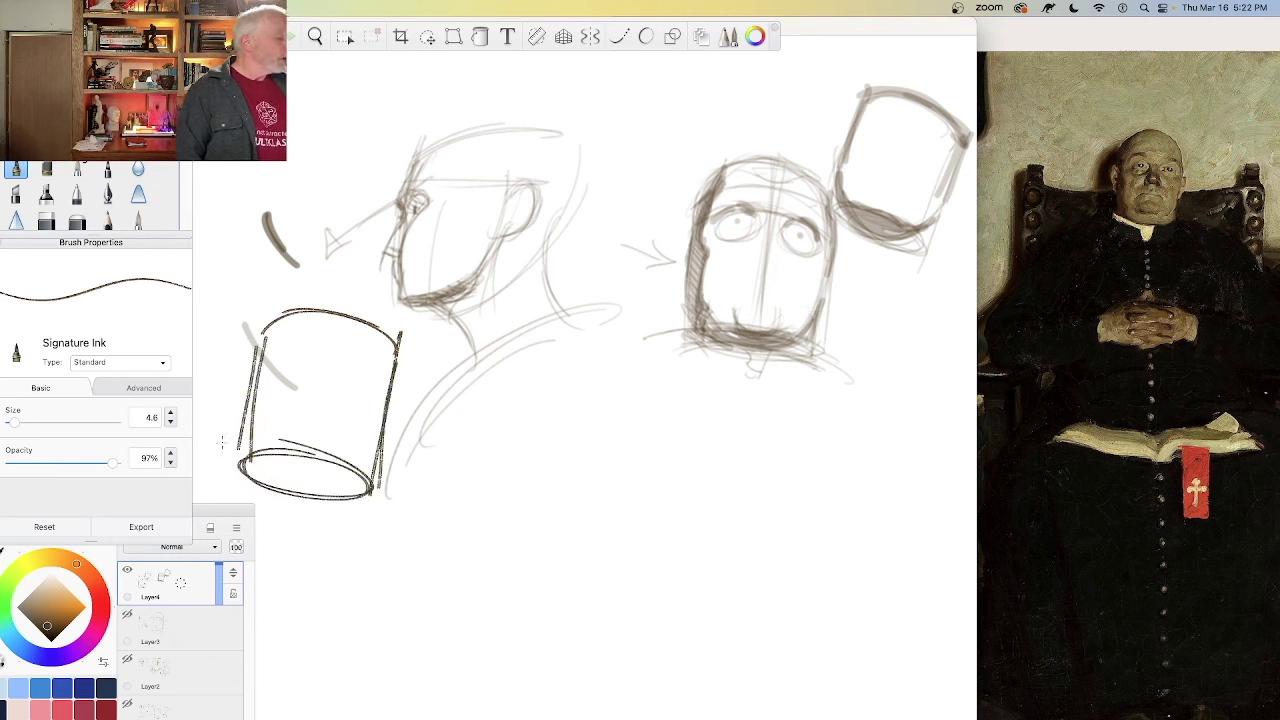
Step: Undo the inked cylinder's sides and elliptical base, keeping its curved top
key(super+z)
key(super+z)
key(super+z)
key(super+z)
key(super+z)
key(super+z)
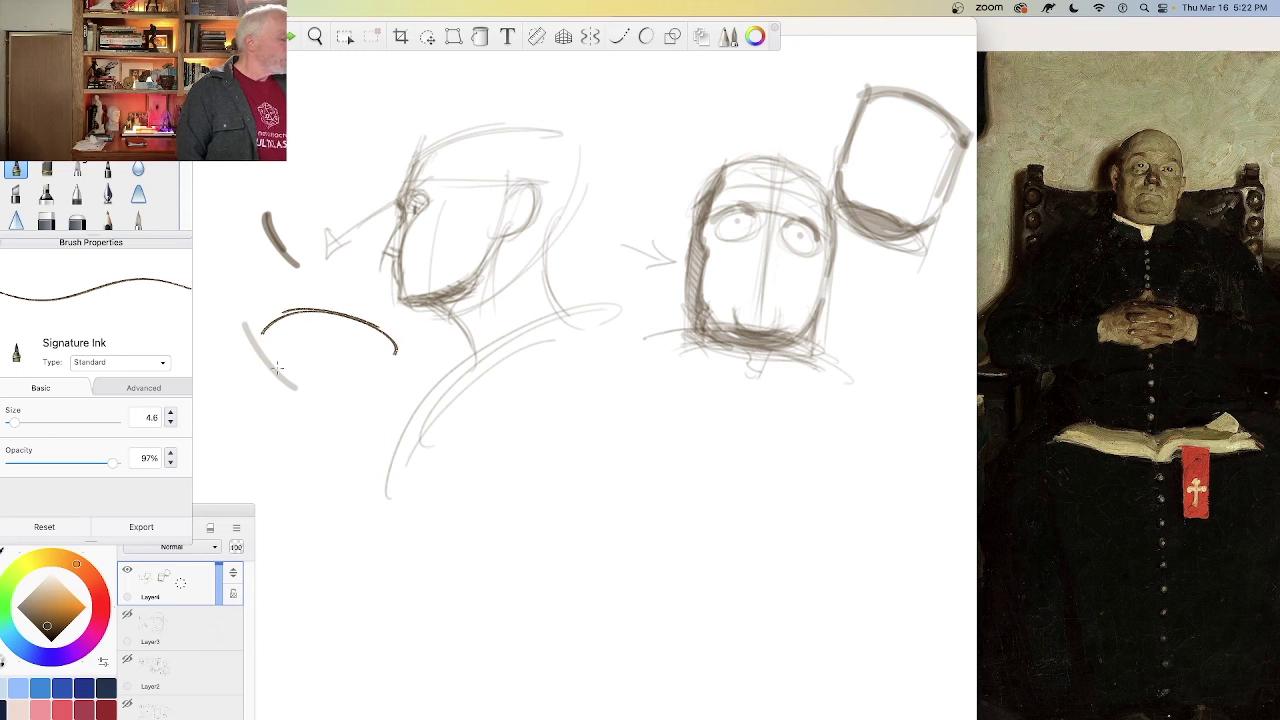
Step: Redraw the inked cylinder's sides with an elliptical base slanting the opposite way, and darken the side farther from the test strokes
mouse_move(263, 330)
mouse_down()
mouse_move(249, 466)
mouse_move(354, 425)
mouse_move(303, 452)
mouse_move(262, 441)
mouse_move(355, 425)
mouse_move(290, 448)
mouse_move(358, 415)
mouse_move(330, 435)
mouse_move(375, 425)
mouse_up()
mouse_move(390, 348)
mouse_down()
mouse_move(374, 432)
mouse_move(368, 412)
mouse_up()
drag(388, 334, 366, 428)
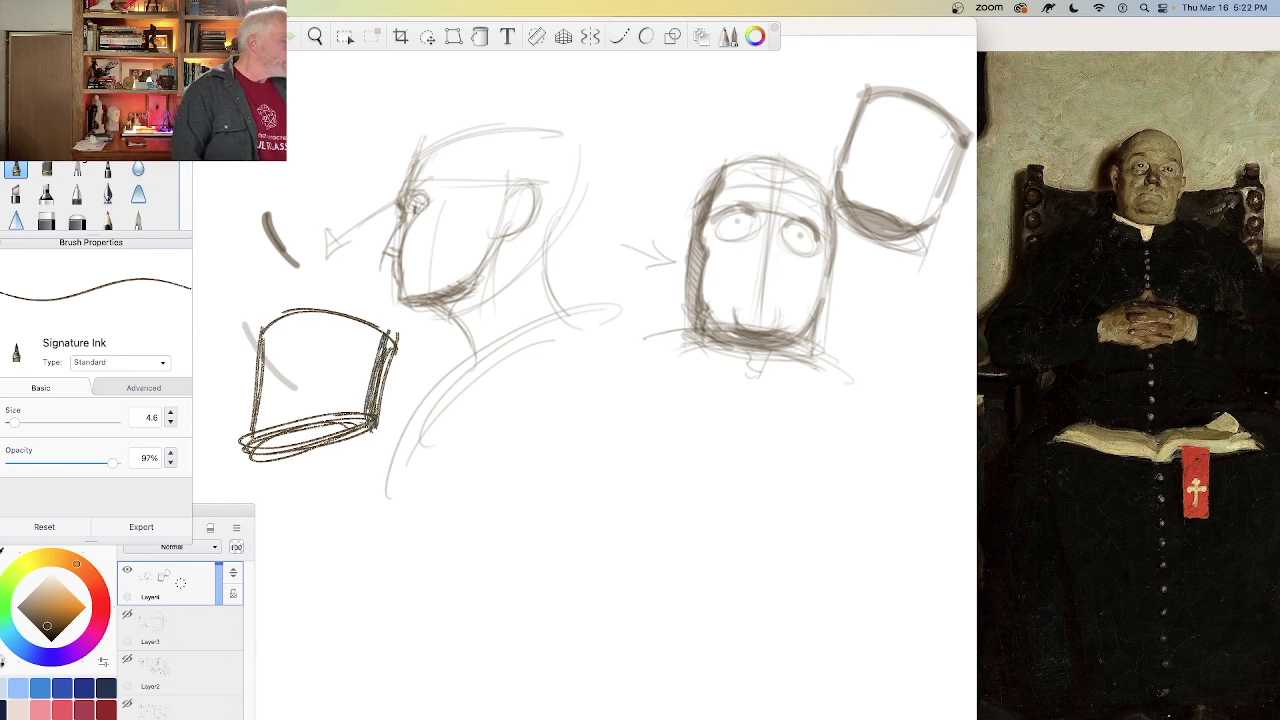
Step: Reinforce the inked cylinder's side and elliptical base, and shade the base with the Paintbrush
mouse_move(256, 330)
mouse_down()
mouse_move(330, 318)
mouse_move(267, 342)
mouse_move(244, 418)
mouse_up()
mouse_move(354, 417)
mouse_down()
mouse_move(256, 446)
mouse_move(355, 422)
mouse_move(268, 444)
mouse_up()
click(139, 218)
mouse_move(280, 438)
mouse_down()
mouse_move(366, 406)
mouse_move(264, 444)
mouse_move(336, 434)
mouse_move(256, 442)
mouse_move(322, 436)
mouse_up()
Step: Add a broad, light stroke sweeping beneath the profile's jaw, and angle it upward in front of the face
mouse_move(448, 296)
mouse_down()
mouse_move(414, 300)
mouse_move(462, 290)
mouse_move(435, 307)
mouse_move(463, 286)
mouse_move(381, 297)
mouse_move(328, 340)
mouse_move(405, 300)
mouse_move(322, 328)
mouse_up()
drag(316, 330, 438, 322)
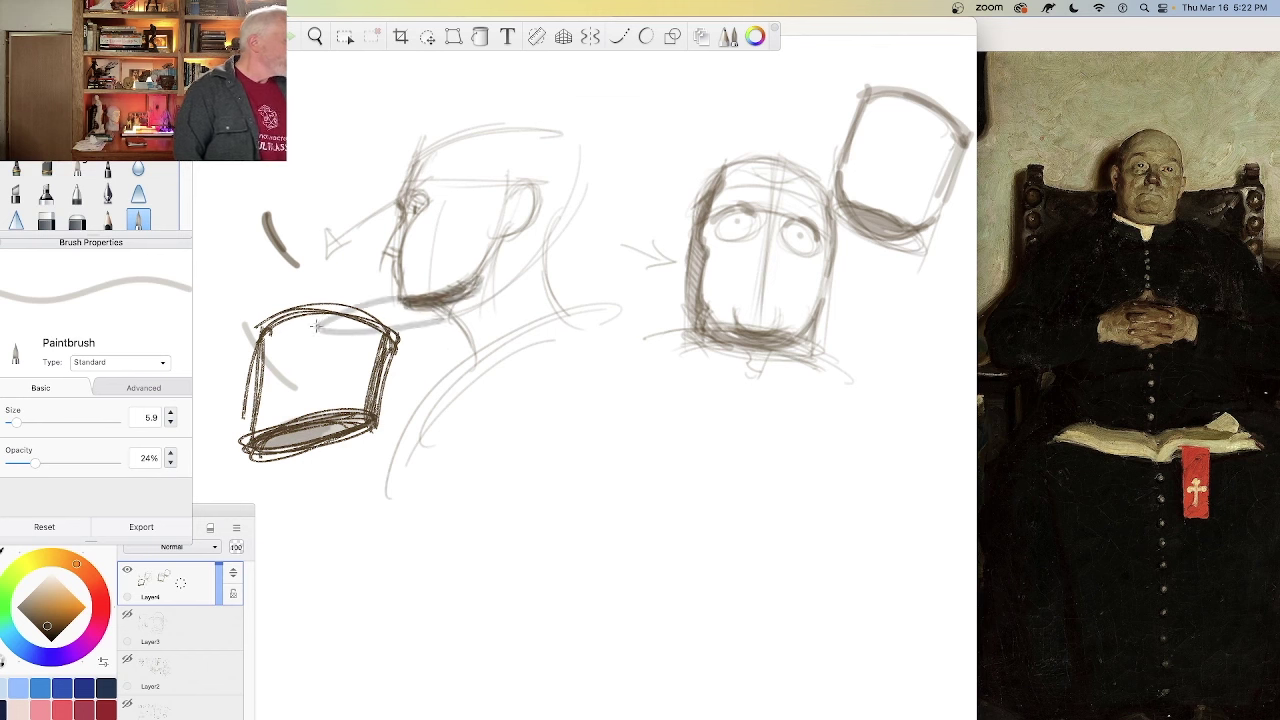
drag(318, 328, 348, 238)
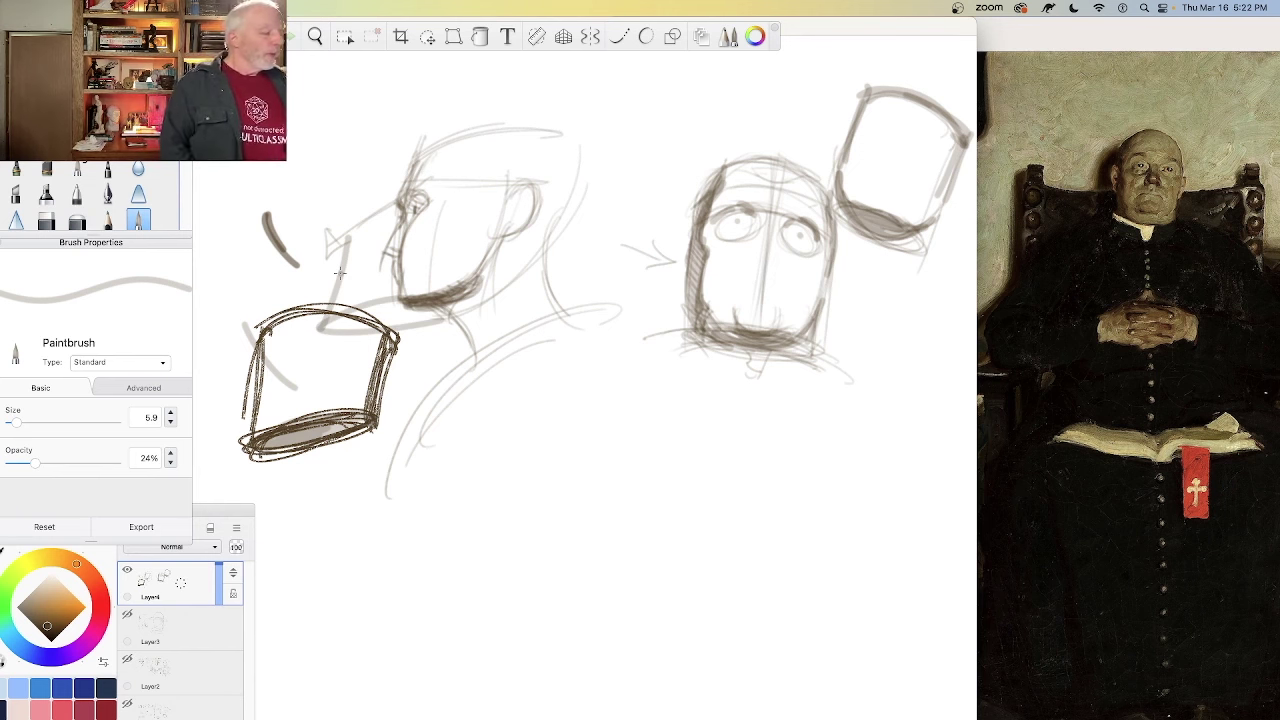
Step: Using PaintBrush 3, darken the profile's brow-to-ear line and the slanted line running from the brow to the small arrowhead
click(78, 169)
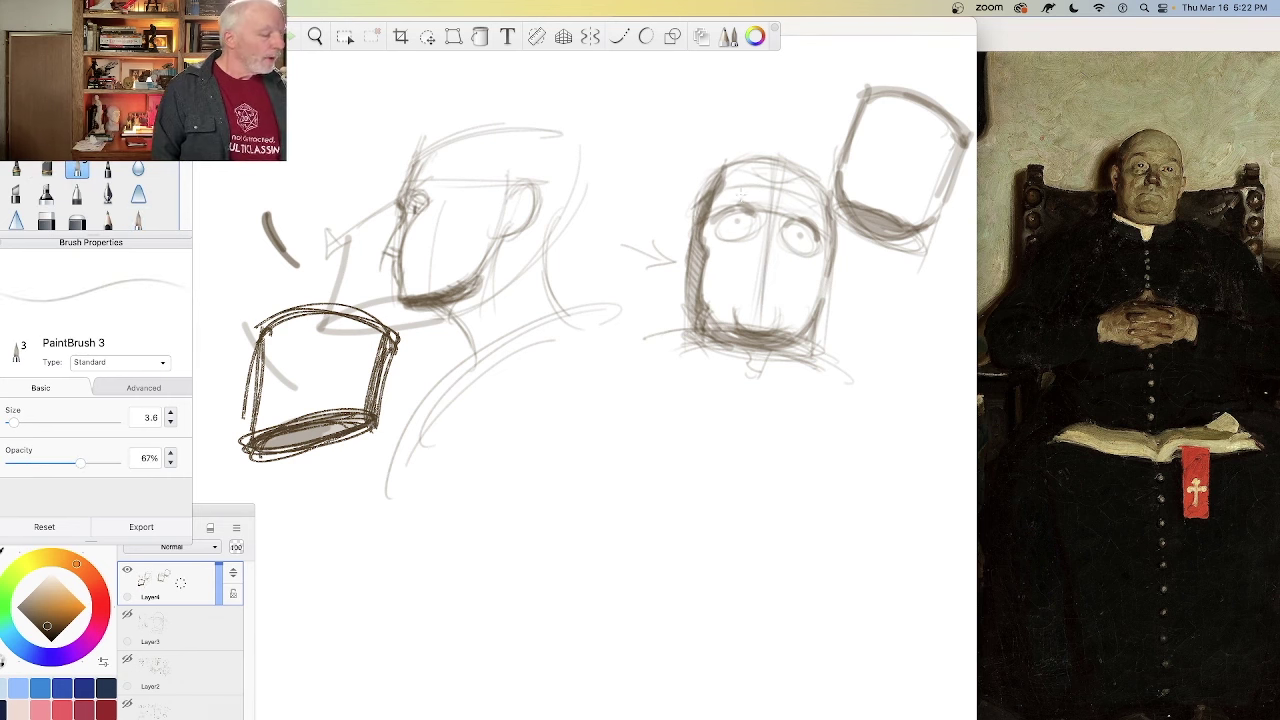
drag(470, 183, 534, 185)
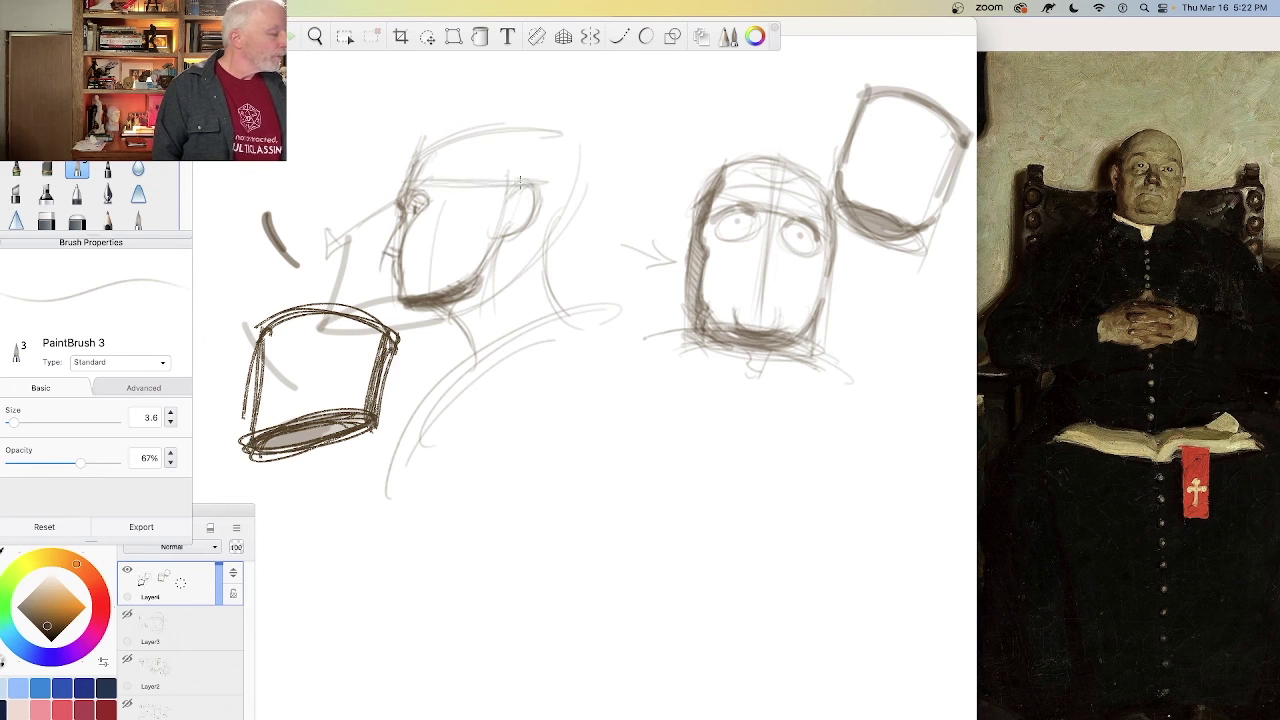
mouse_move(425, 182)
mouse_down()
mouse_move(558, 185)
mouse_move(520, 186)
mouse_up()
mouse_move(388, 208)
mouse_down()
mouse_move(462, 188)
mouse_move(420, 190)
mouse_move(331, 238)
mouse_move(384, 204)
mouse_up()
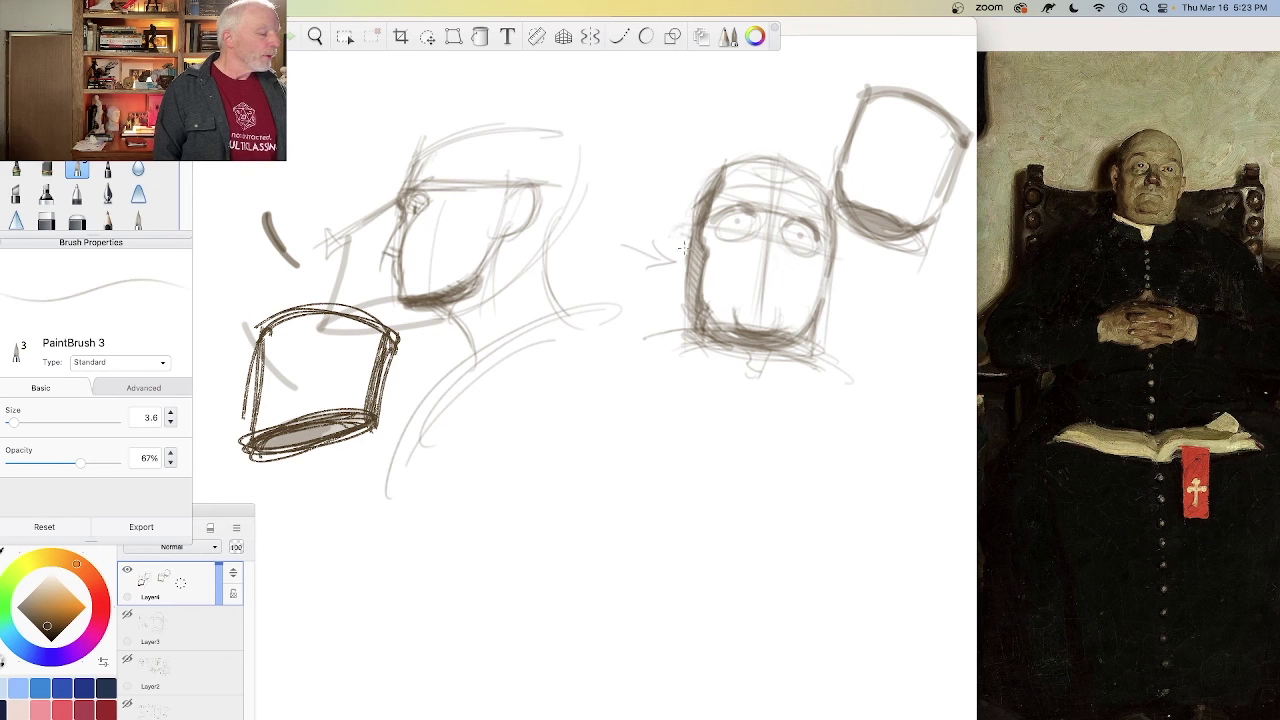
Step: Sketch both ears on the front-view head, set low along the sides
mouse_move(679, 230)
mouse_down()
mouse_move(682, 278)
mouse_move(677, 232)
mouse_up()
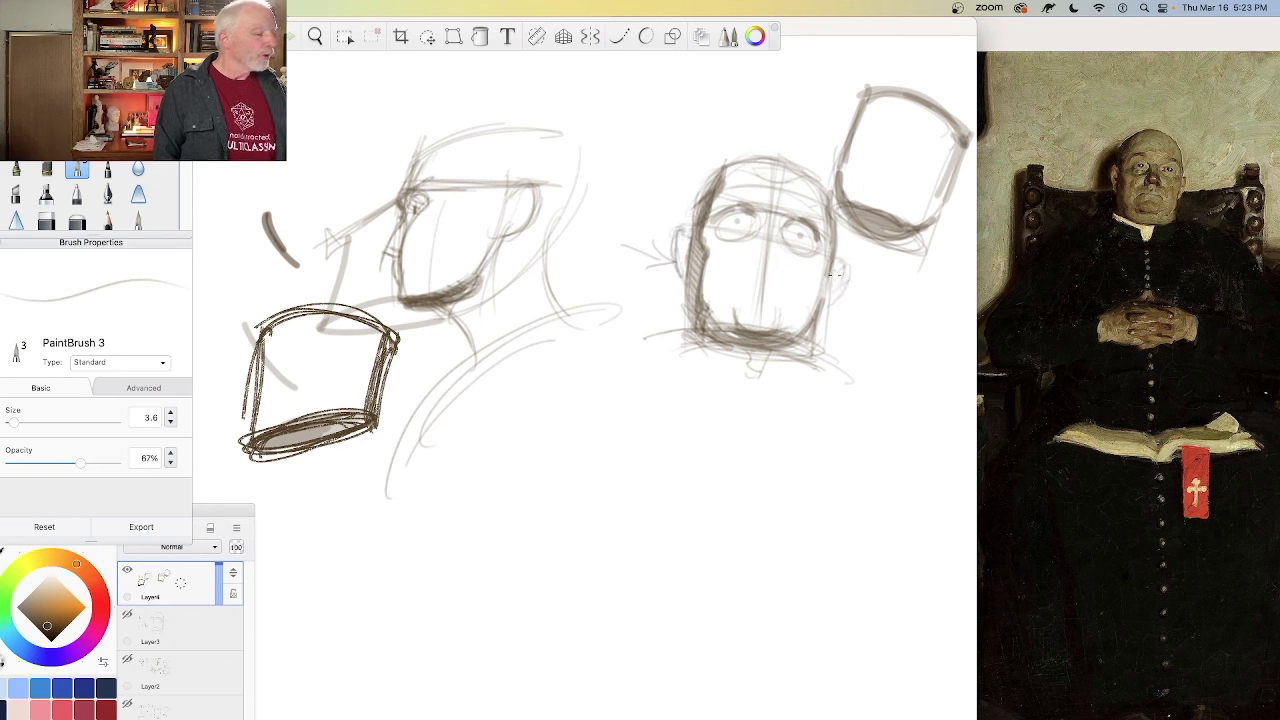
drag(845, 257, 830, 298)
drag(678, 230, 691, 294)
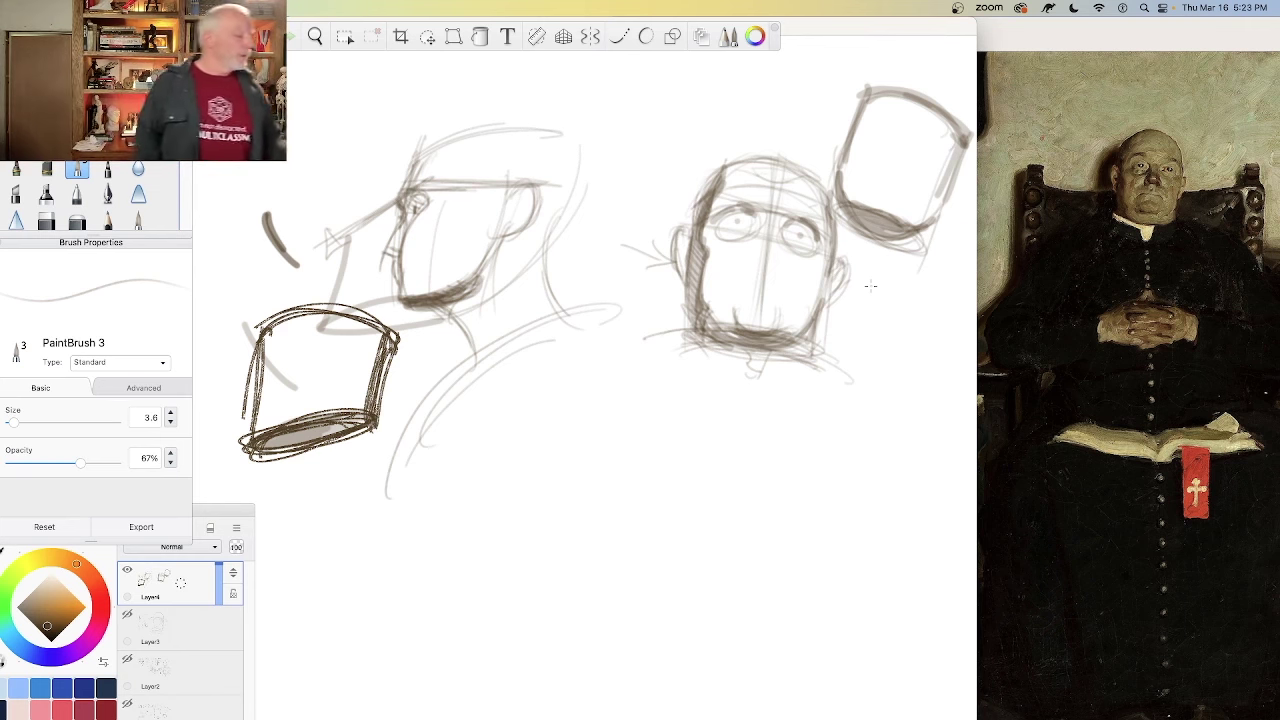
Step: Sketch a viewer's-eye symbol below the shoulder lines and block in a small profile head facing it with a dark eye socket
mouse_move(506, 482)
mouse_down()
mouse_move(510, 544)
mouse_move(450, 518)
mouse_move(520, 566)
mouse_up()
drag(552, 462, 433, 419)
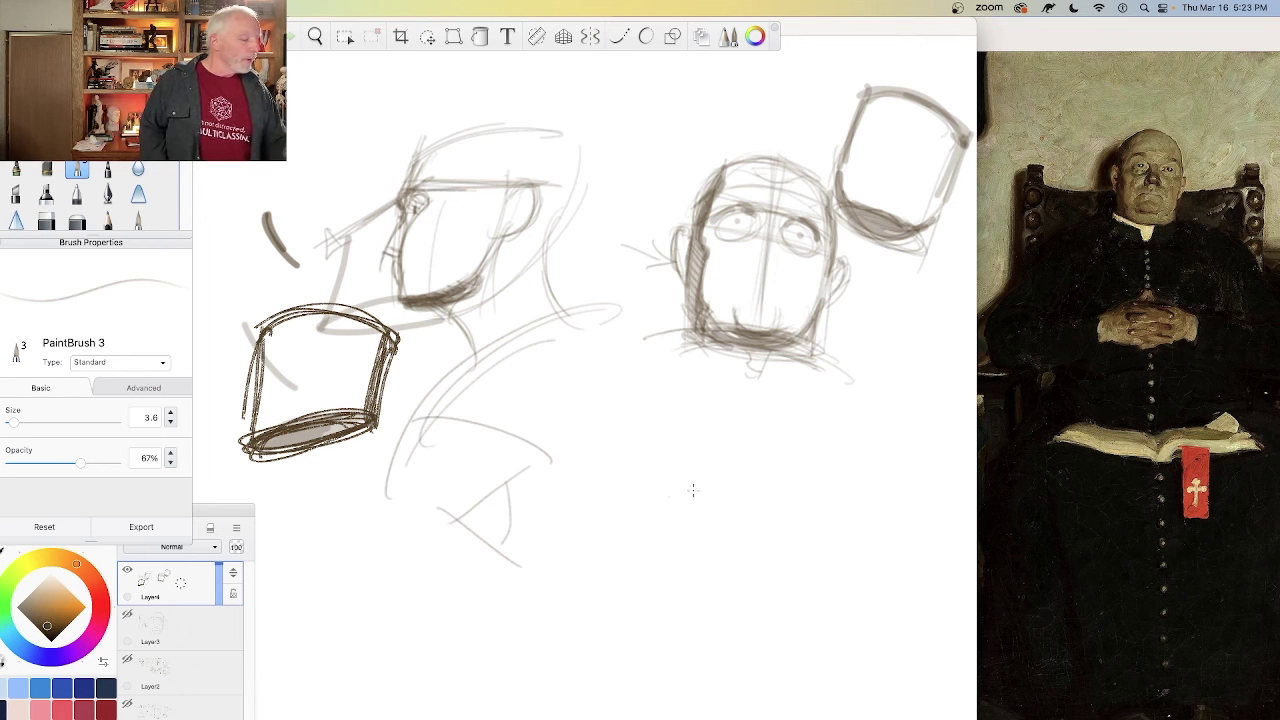
drag(658, 428, 658, 558)
mouse_move(652, 424)
mouse_down()
mouse_move(698, 407)
mouse_move(784, 455)
mouse_move(804, 422)
mouse_move(704, 547)
mouse_up()
drag(654, 458, 658, 489)
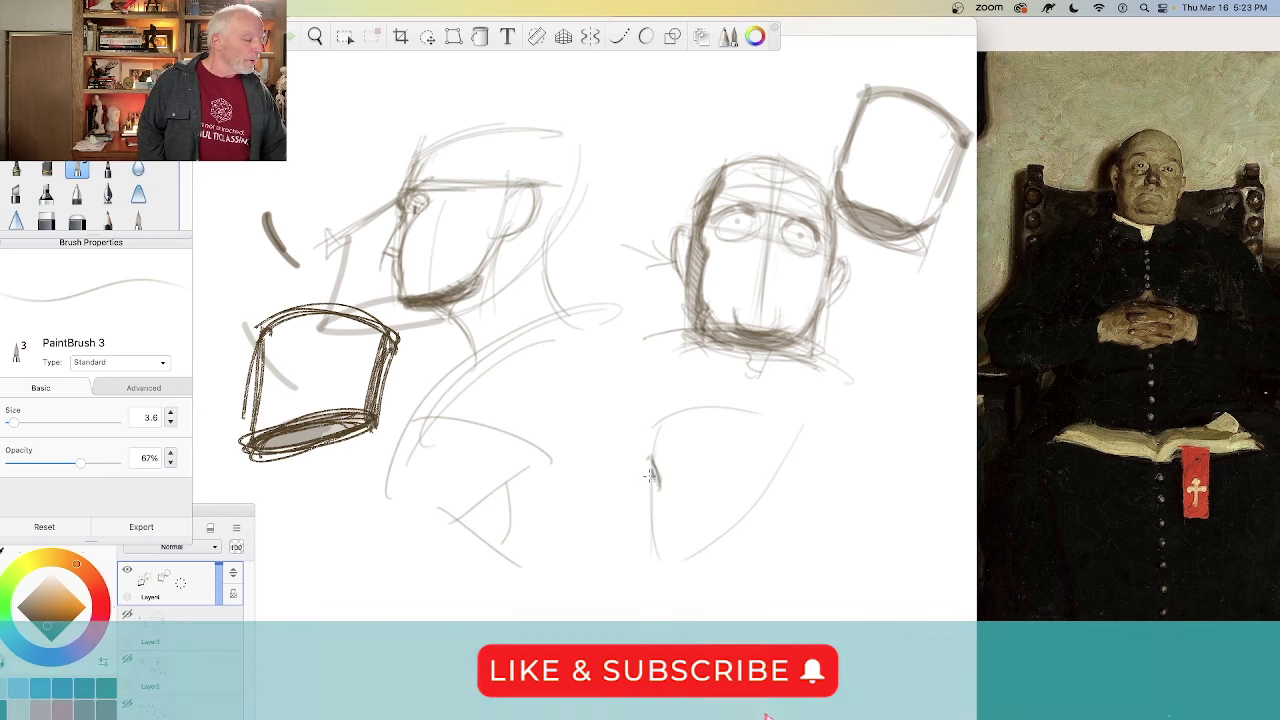
Step: Add the small profile's jaw and ear, and connect it to the viewer's eye with a level sight line and arrow
mouse_move(641, 494)
mouse_down()
mouse_move(662, 555)
mouse_move(714, 535)
mouse_move(662, 549)
mouse_up()
mouse_move(633, 461)
mouse_down()
mouse_move(719, 462)
mouse_move(733, 487)
mouse_move(713, 516)
mouse_move(736, 468)
mouse_move(712, 505)
mouse_up()
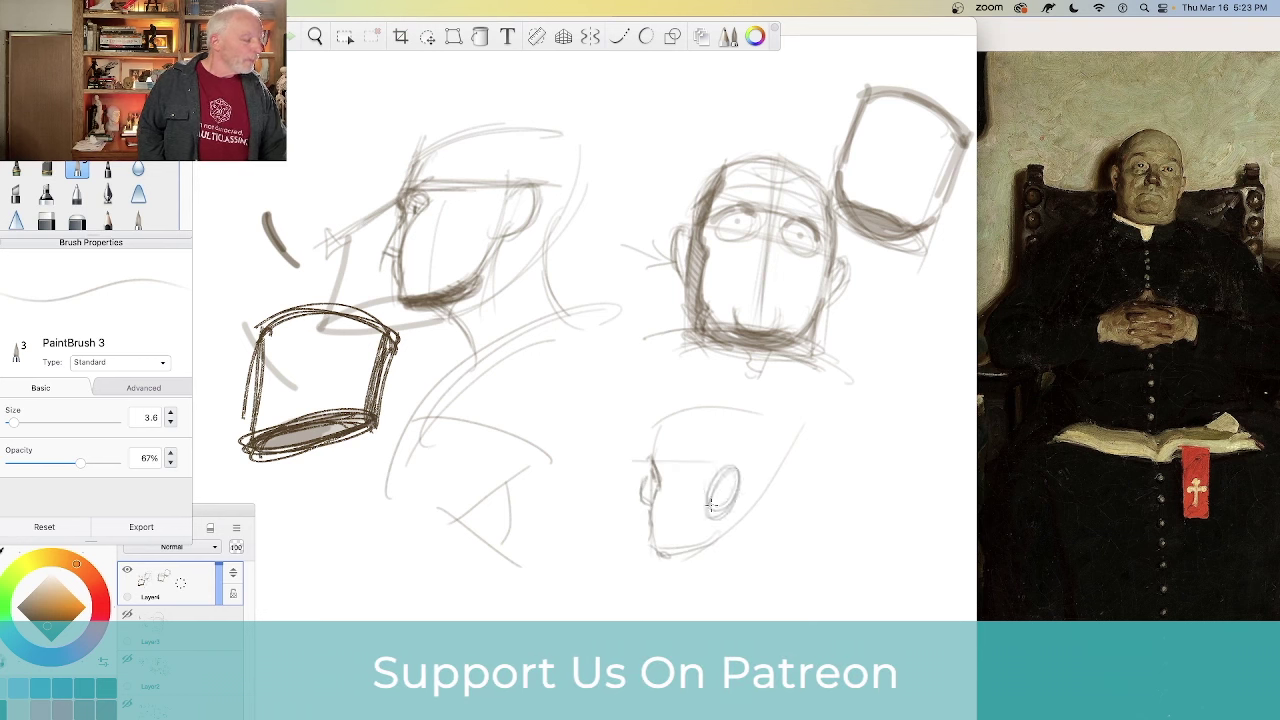
drag(724, 462, 552, 450)
mouse_move(654, 460)
mouse_down()
mouse_move(522, 456)
mouse_move(600, 506)
mouse_up()
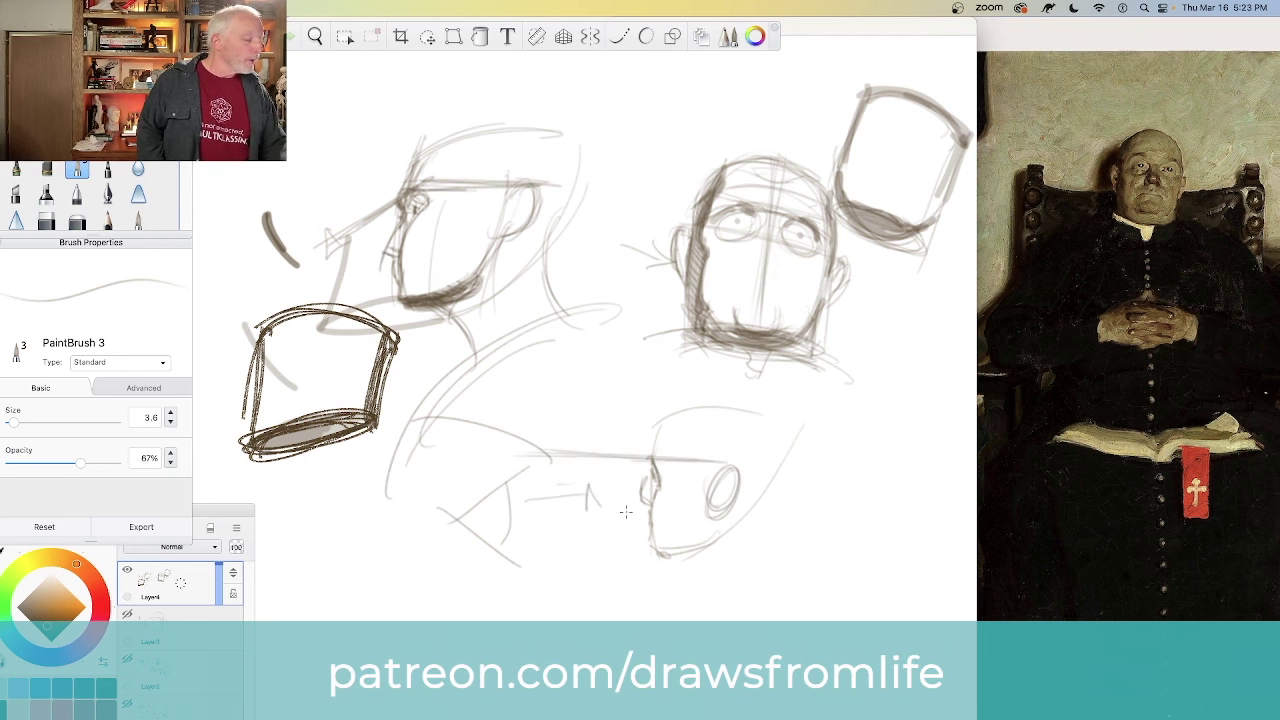
Step: Sketch a rounded wedge below the small profile head and a larger wedge tilted backward beside it
mouse_move(696, 582)
mouse_down()
mouse_move(622, 676)
mouse_move(750, 622)
mouse_move(782, 658)
mouse_move(616, 691)
mouse_up()
drag(790, 652, 614, 690)
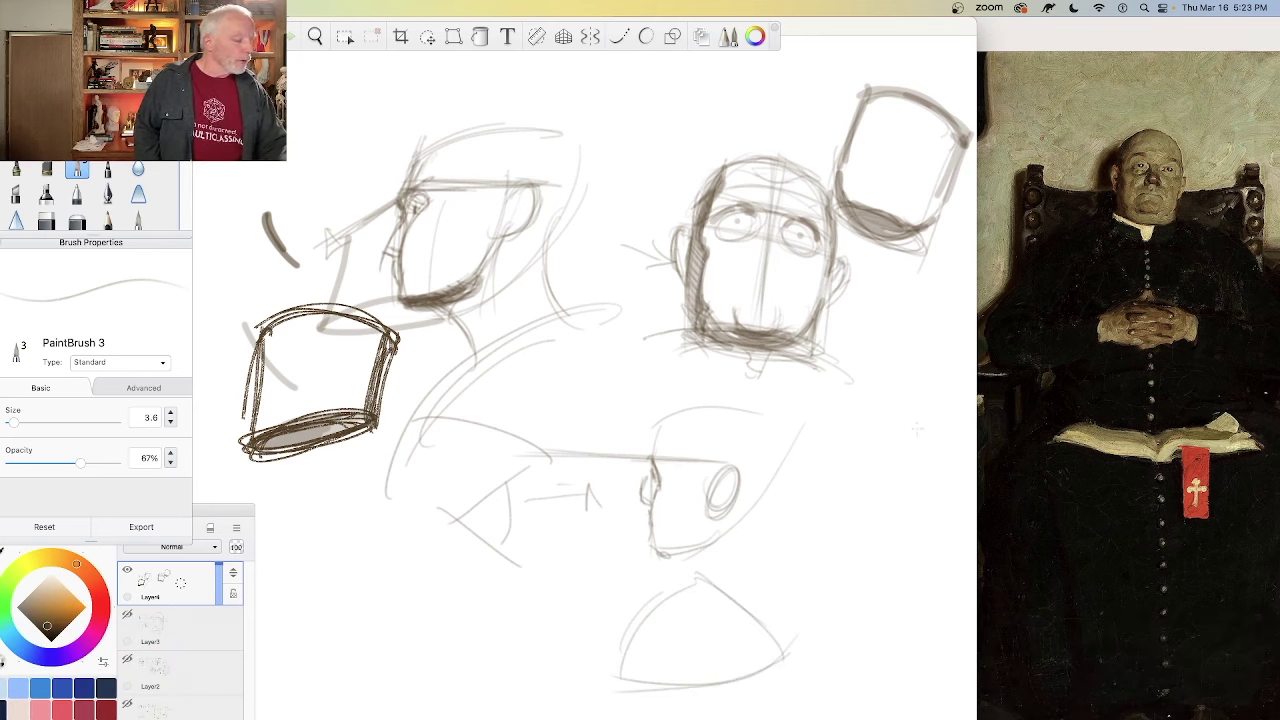
drag(876, 401, 975, 465)
drag(853, 404, 972, 462)
mouse_move(886, 393)
mouse_down()
mouse_move(800, 466)
mouse_move(785, 515)
mouse_up()
mouse_move(882, 397)
mouse_down()
mouse_move(789, 514)
mouse_move(794, 550)
mouse_up()
drag(962, 466, 794, 562)
mouse_move(954, 490)
mouse_down()
mouse_move(864, 550)
mouse_move(772, 560)
mouse_up()
drag(948, 506, 830, 552)
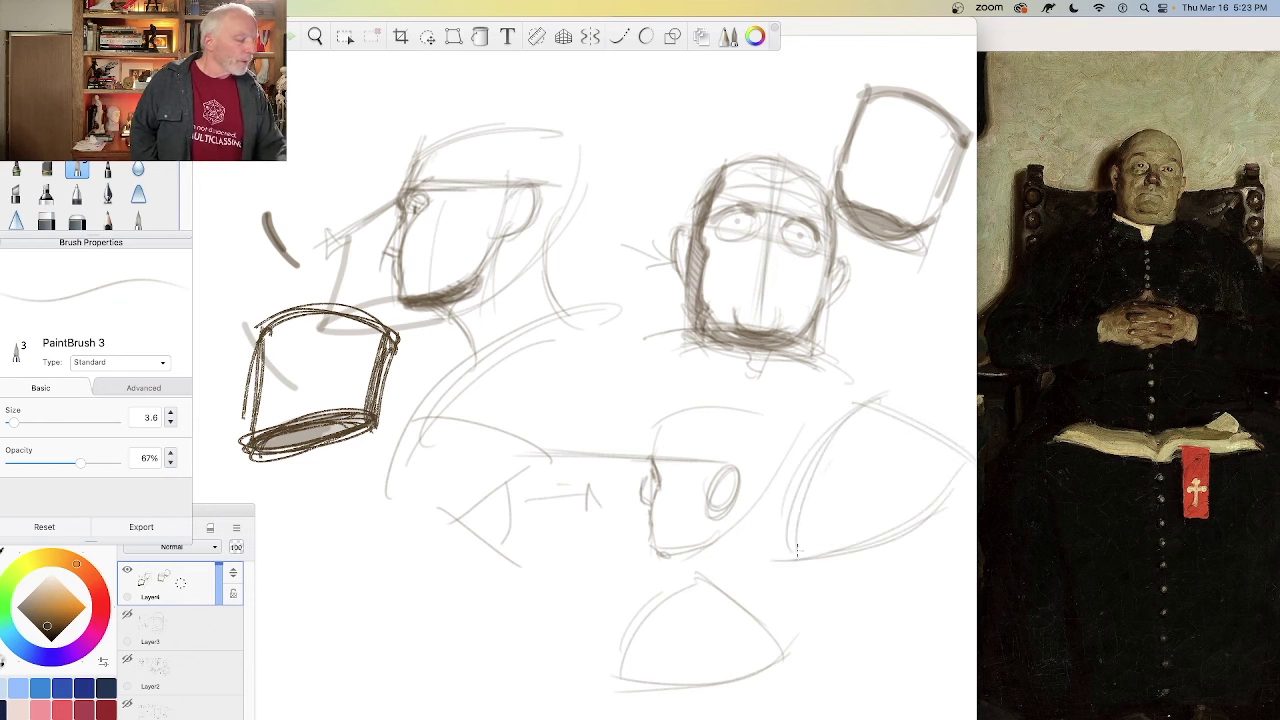
Step: Add facial features, a brow line and a low ear to the tilted wedge, and extend horizontal sight lines toward the viewer's eye
mouse_move(832, 434)
mouse_down()
mouse_move(818, 464)
mouse_move(791, 474)
mouse_move(790, 540)
mouse_move(782, 532)
mouse_move(806, 538)
mouse_move(780, 534)
mouse_up()
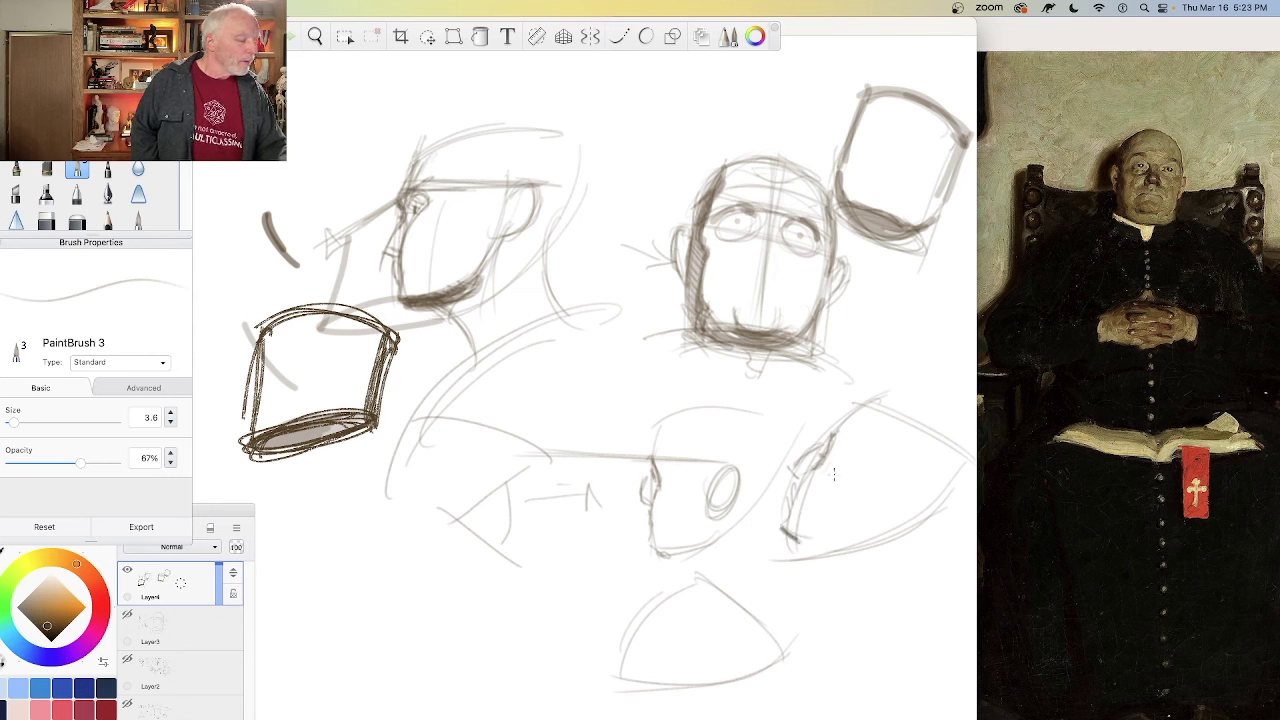
mouse_move(834, 443)
mouse_down()
mouse_move(872, 471)
mouse_move(856, 505)
mouse_move(900, 495)
mouse_up()
mouse_move(664, 510)
mouse_down()
mouse_move(899, 512)
mouse_move(501, 482)
mouse_up()
drag(934, 505, 472, 482)
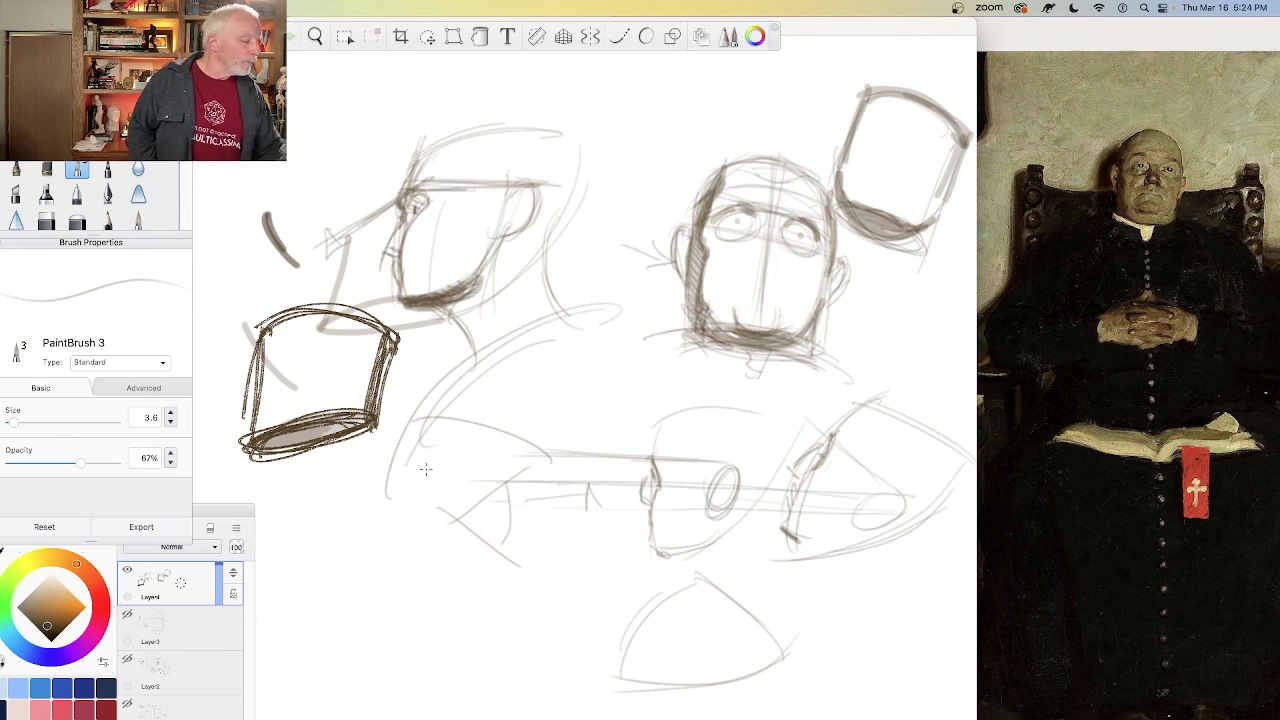
drag(830, 446, 465, 440)
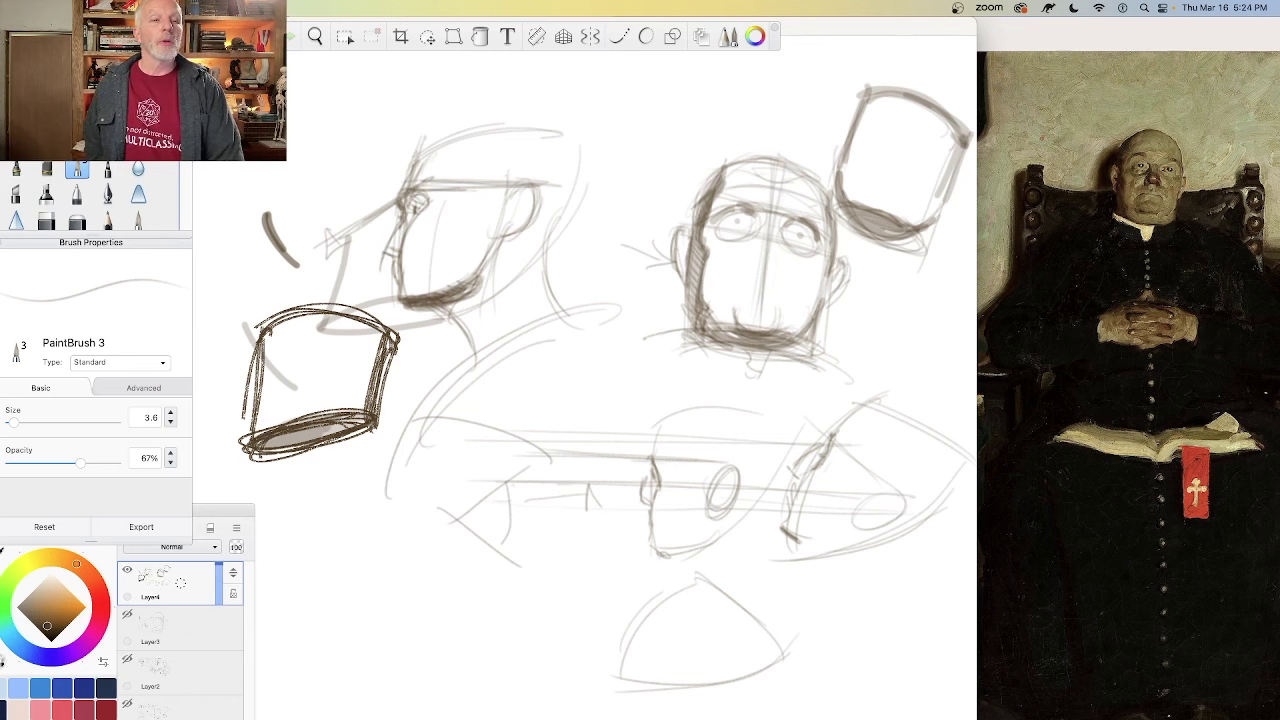
Step: Bring up the 3-31_Ref#1_Solomon reference image and reposition its window beside the canvas
key(Tab)
key(super+grave)
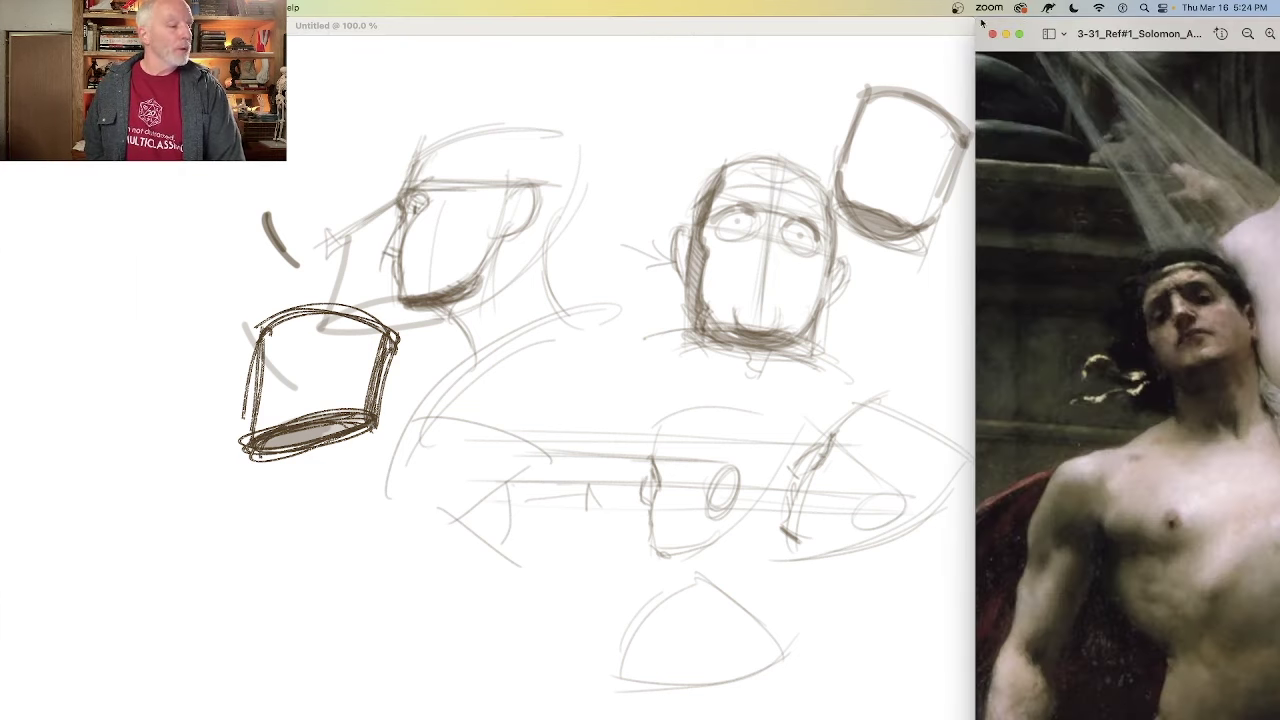
drag(1074, 26, 1030, 26)
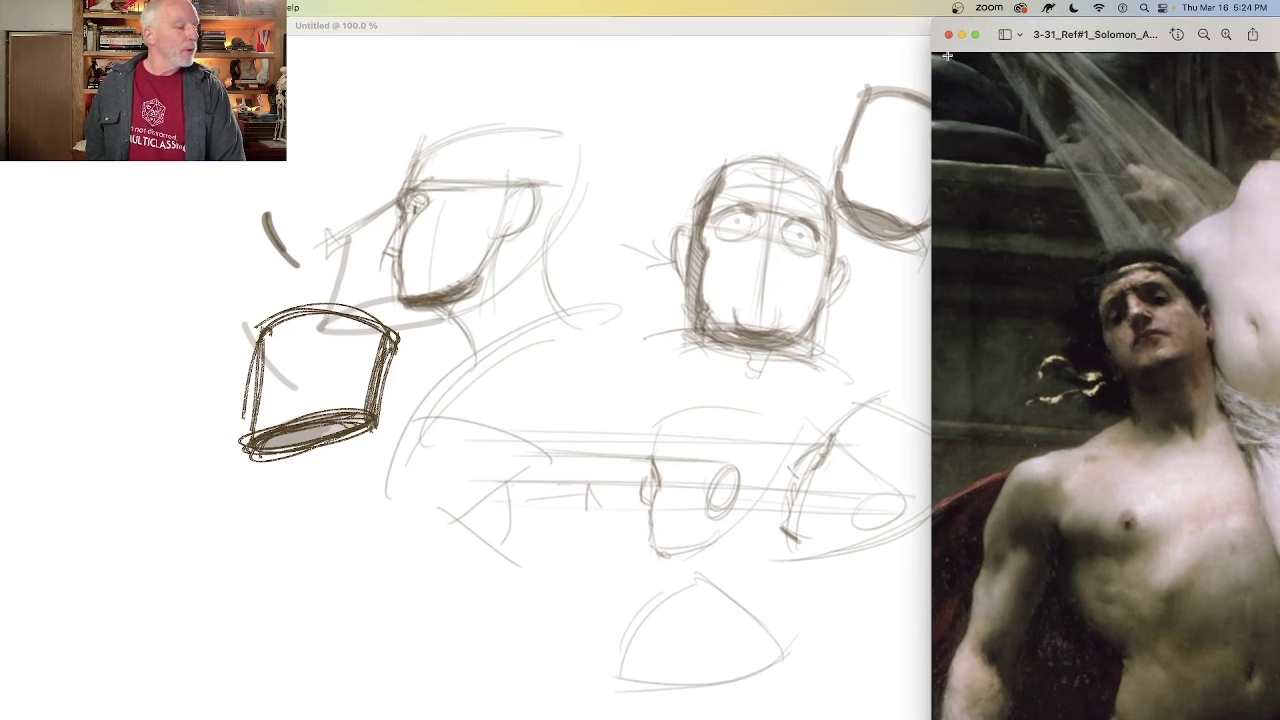
click(817, 109)
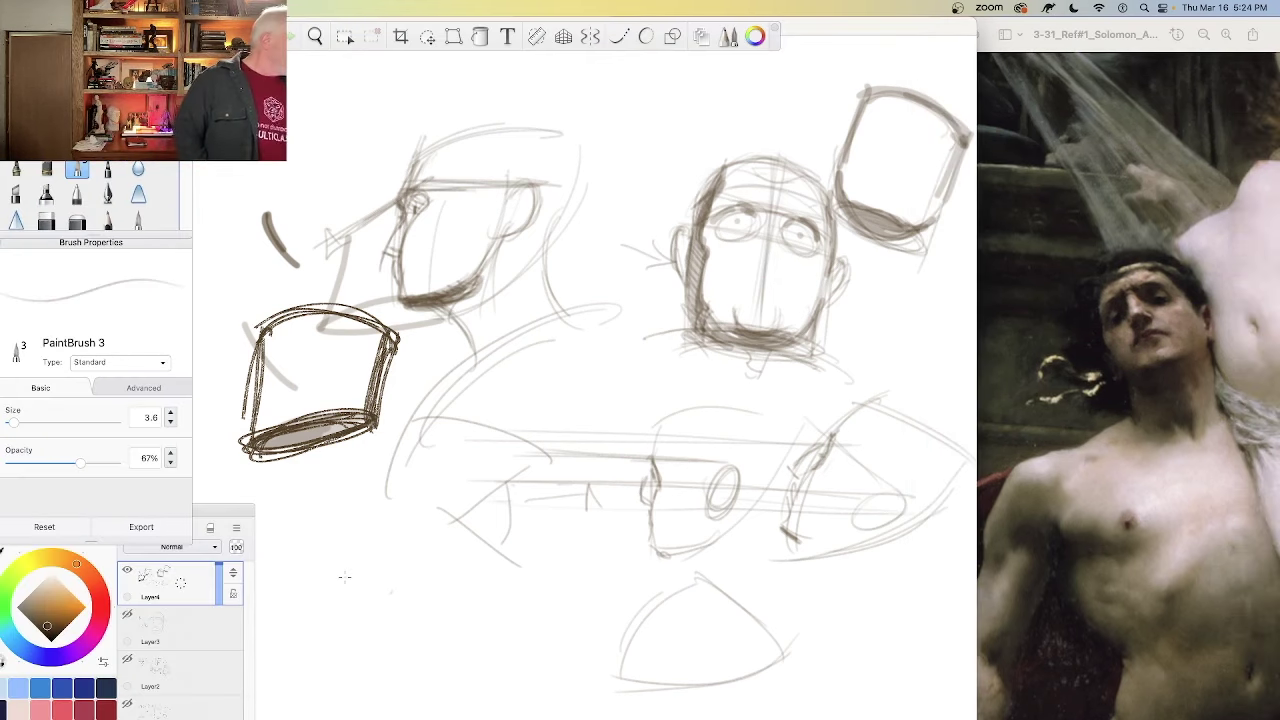
Step: Hide the current drawing layer, add a new empty layer, and zoom in on the reference image's reclining male figure
click(127, 570)
click(129, 527)
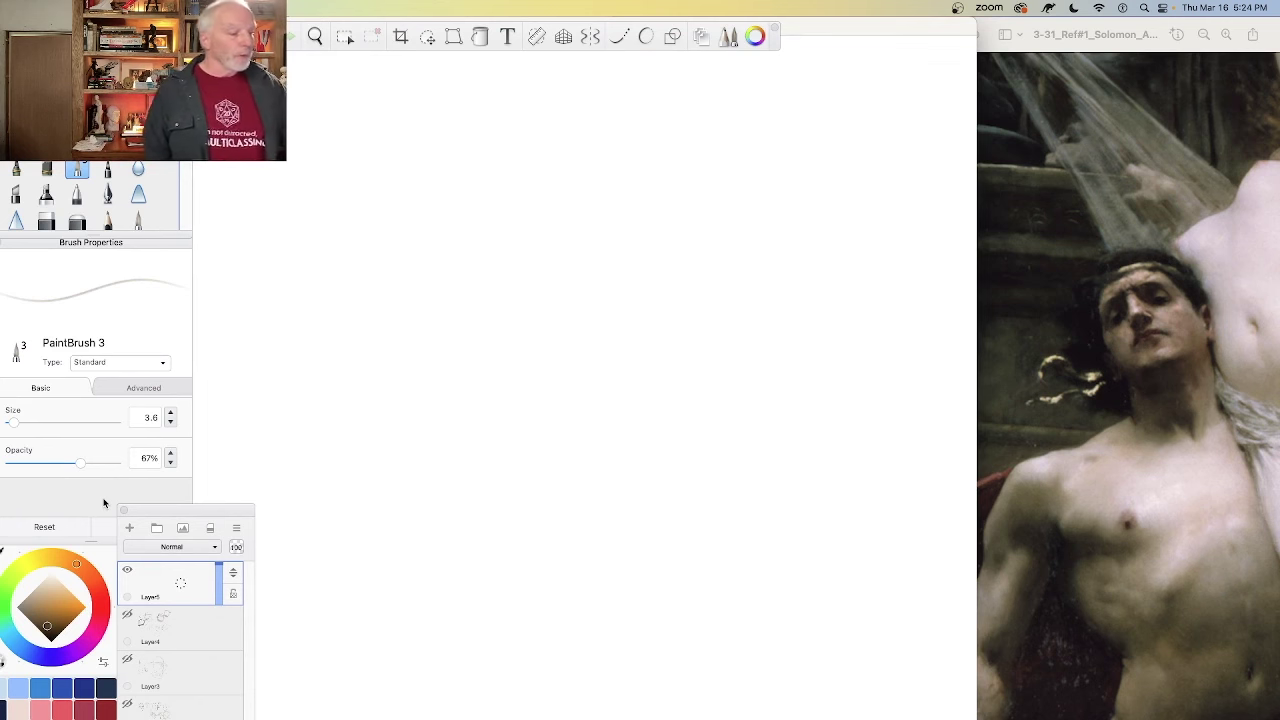
click(1226, 35)
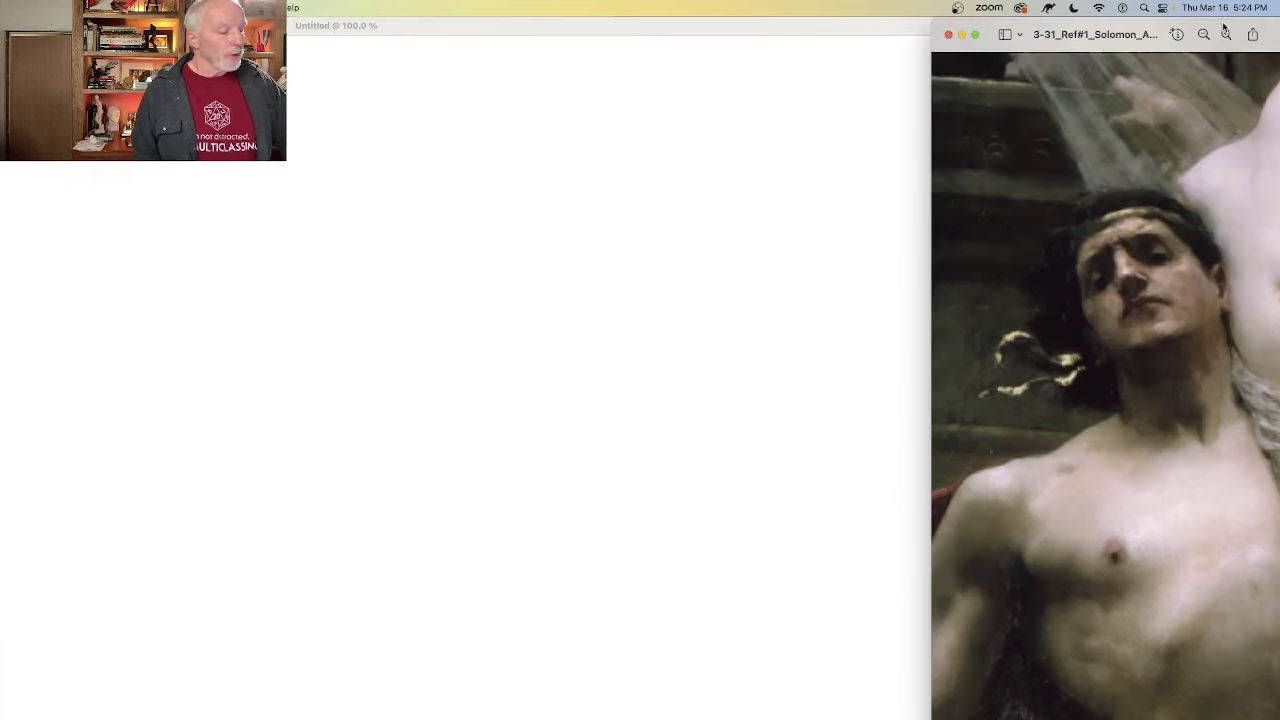
click(462, 352)
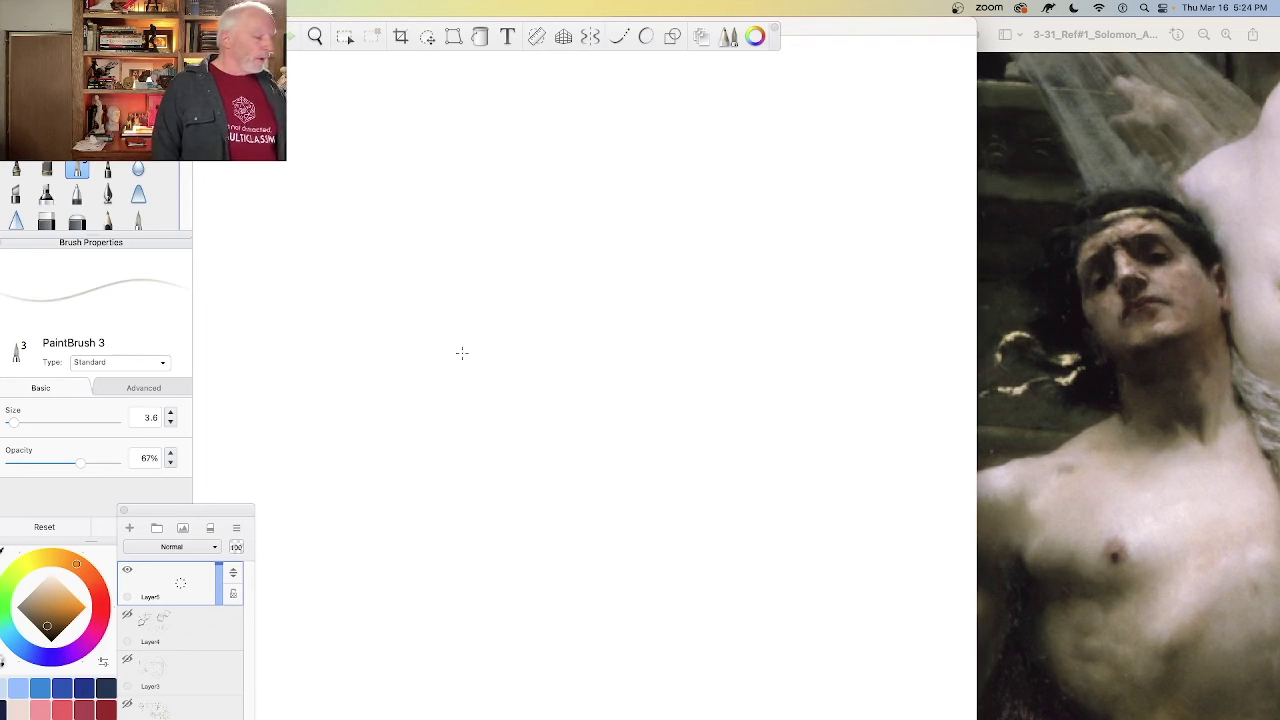
Step: Sketch a large tilted oval for the head, and beside it a tilted cylinder with a domed top and elliptical cross-sections
mouse_move(654, 352)
mouse_down()
mouse_move(651, 323)
mouse_move(669, 303)
mouse_move(655, 366)
mouse_move(587, 383)
mouse_move(528, 358)
mouse_move(491, 260)
mouse_move(532, 176)
mouse_up()
mouse_move(362, 294)
mouse_down()
mouse_move(340, 380)
mouse_move(260, 330)
mouse_move(333, 377)
mouse_up()
mouse_move(392, 449)
mouse_down()
mouse_move(340, 470)
mouse_move(320, 514)
mouse_up()
mouse_move(446, 350)
mouse_down()
mouse_move(328, 432)
mouse_move(455, 342)
mouse_up()
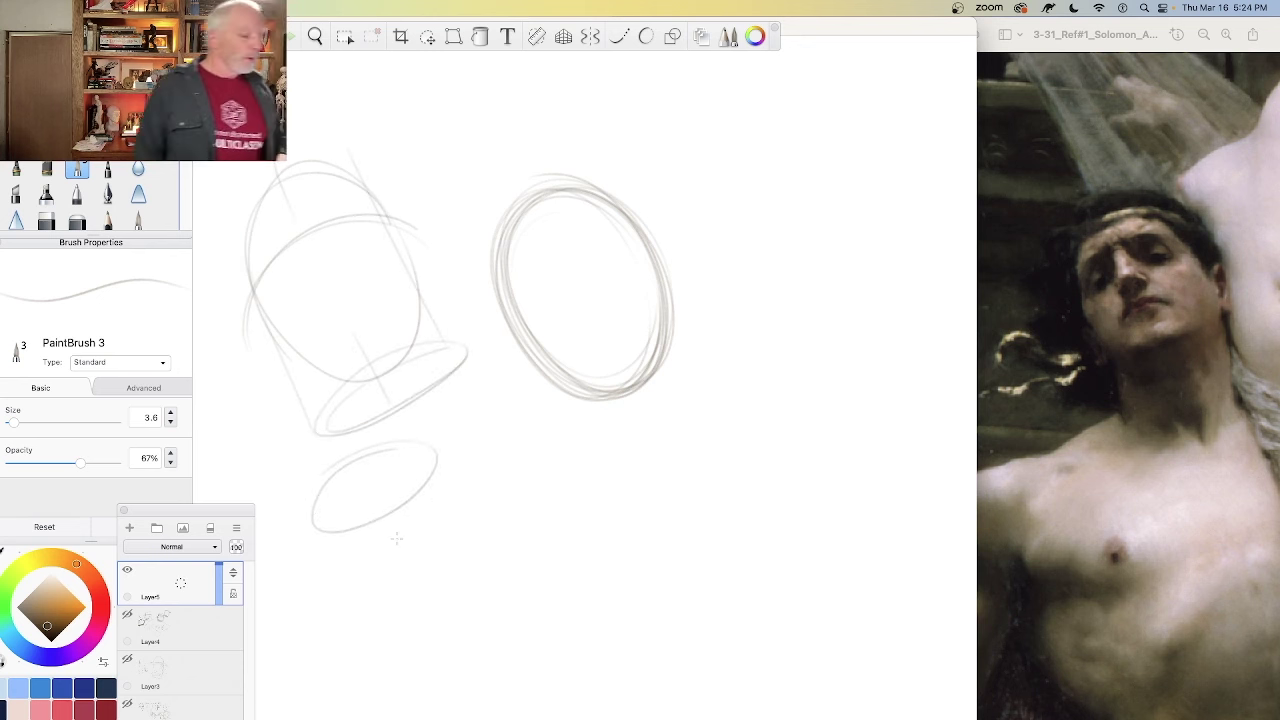
Step: Draw the tilted head oval's slanted center line and an upward-curving brow line across it
drag(542, 214, 574, 294)
drag(530, 185, 635, 403)
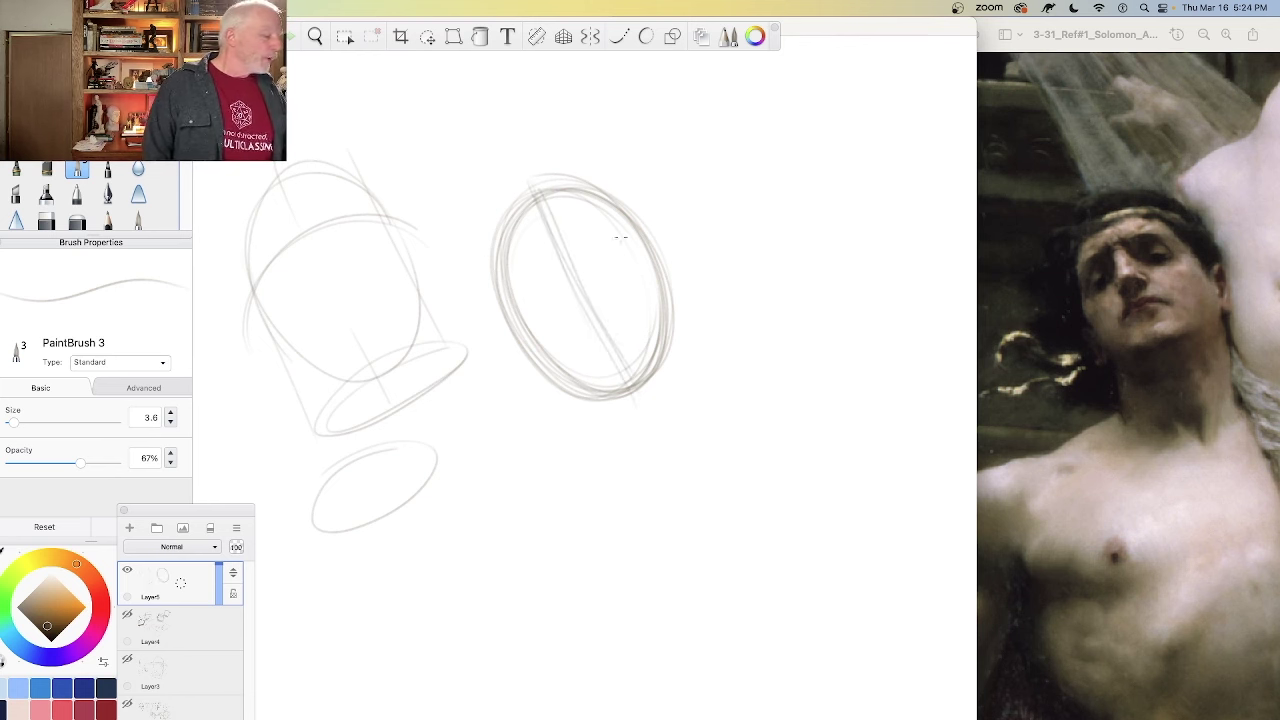
mouse_move(616, 232)
mouse_down()
mouse_move(545, 247)
mouse_move(606, 237)
mouse_move(522, 272)
mouse_up()
drag(612, 224, 510, 264)
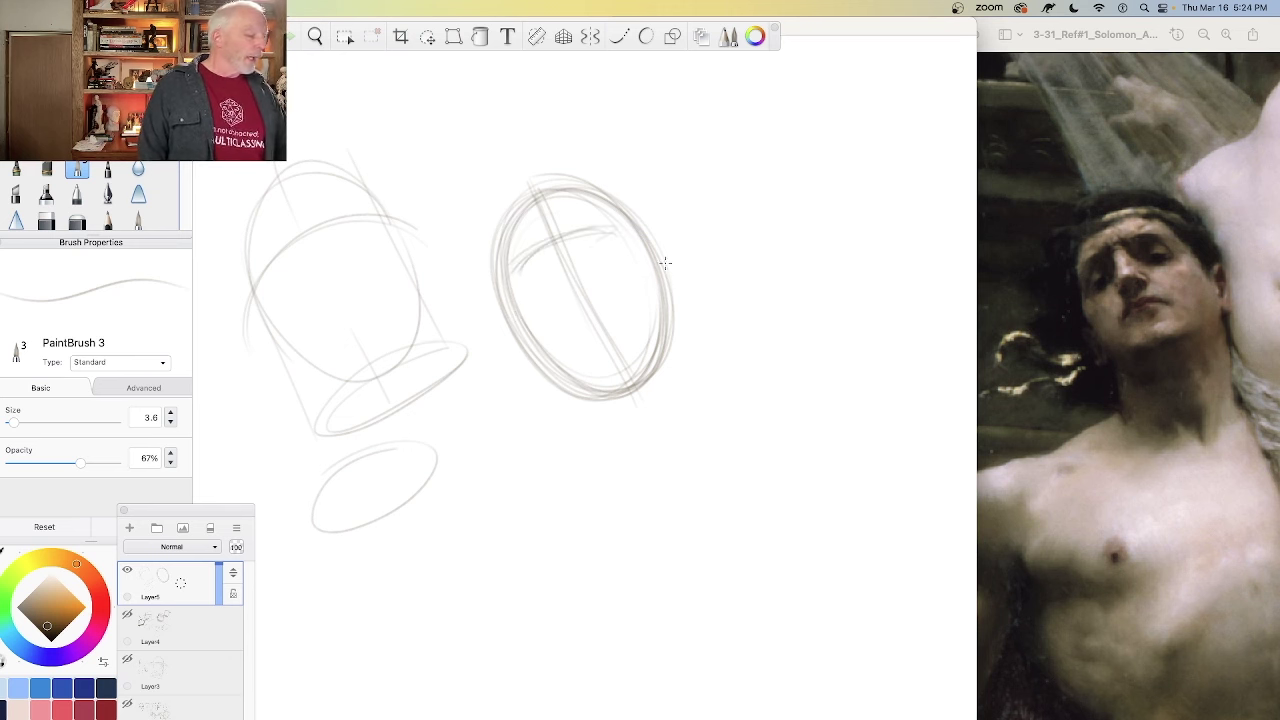
Step: Sketch the curved brow line, the ears and reinforced side contours on the tilted oval head in the middle of the canvas
drag(605, 228, 671, 250)
mouse_move(510, 264)
mouse_down()
mouse_move(498, 326)
mouse_move(506, 342)
mouse_move(518, 336)
mouse_up()
mouse_move(516, 290)
mouse_down()
mouse_move(530, 360)
mouse_move(552, 373)
mouse_up()
drag(655, 241, 678, 285)
mouse_move(660, 240)
mouse_down()
mouse_move(673, 289)
mouse_move(677, 260)
mouse_move(657, 283)
mouse_move(667, 243)
mouse_move(670, 254)
mouse_move(658, 242)
mouse_move(518, 267)
mouse_move(593, 222)
mouse_move(506, 270)
mouse_up()
mouse_move(570, 234)
mouse_down()
mouse_move(506, 274)
mouse_move(642, 238)
mouse_move(516, 268)
mouse_up()
mouse_move(576, 234)
mouse_down()
mouse_move(506, 288)
mouse_move(498, 280)
mouse_up()
drag(572, 226, 630, 236)
drag(536, 248, 510, 344)
drag(508, 290, 520, 358)
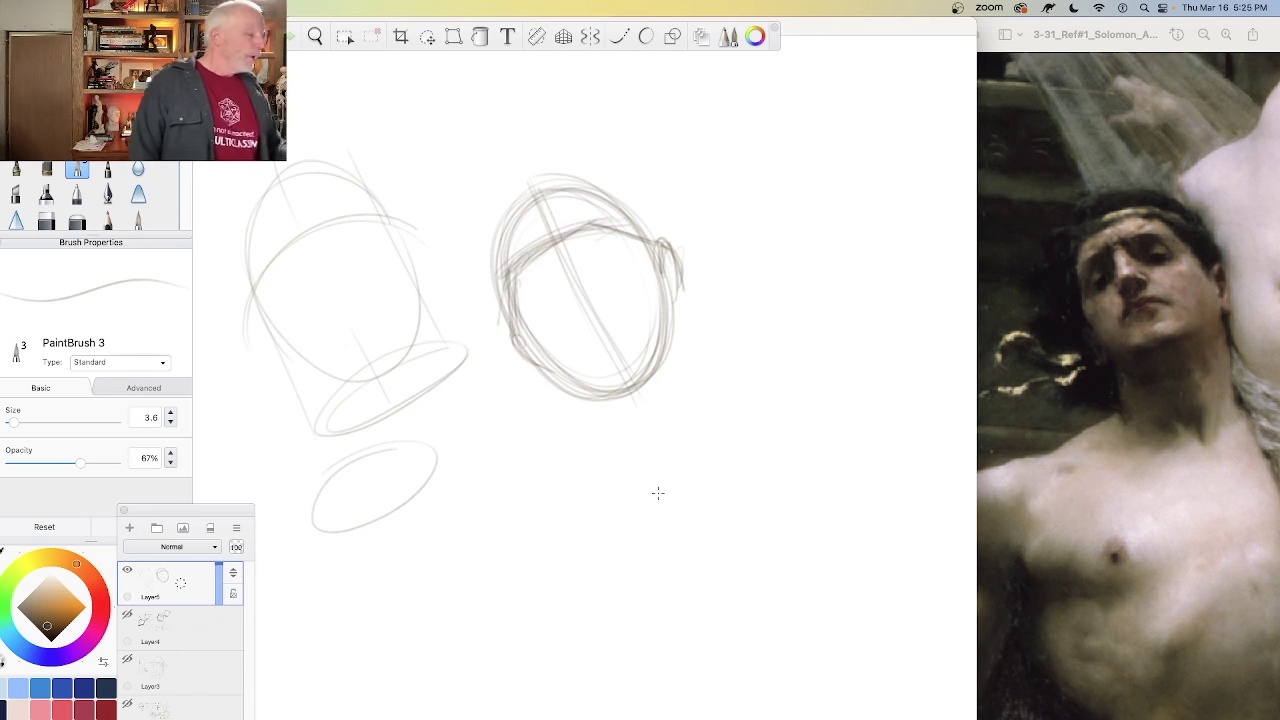
Step: Outline both eye sockets beneath the middle head's brow line and fill them with light hatching
mouse_move(590, 258)
mouse_down()
mouse_move(570, 230)
mouse_move(610, 230)
mouse_move(603, 260)
mouse_move(565, 244)
mouse_move(622, 244)
mouse_up()
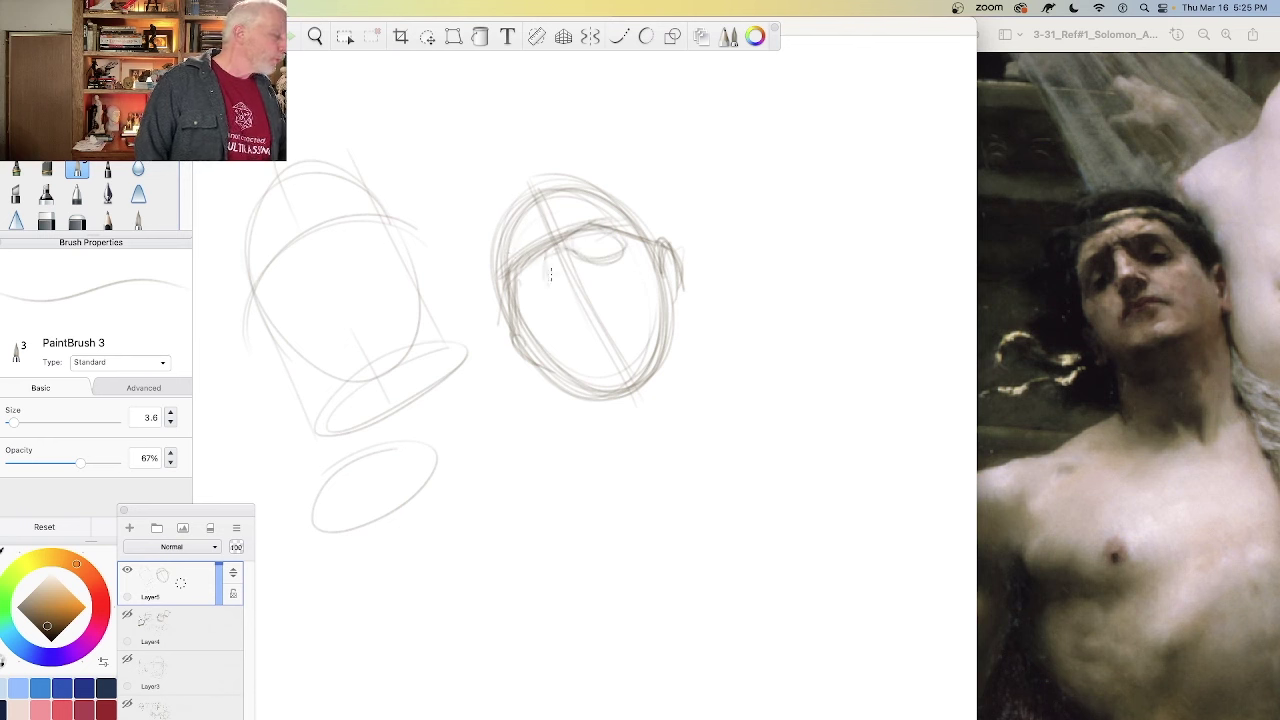
mouse_move(550, 274)
mouse_down()
mouse_move(518, 304)
mouse_move(512, 280)
mouse_move(556, 306)
mouse_up()
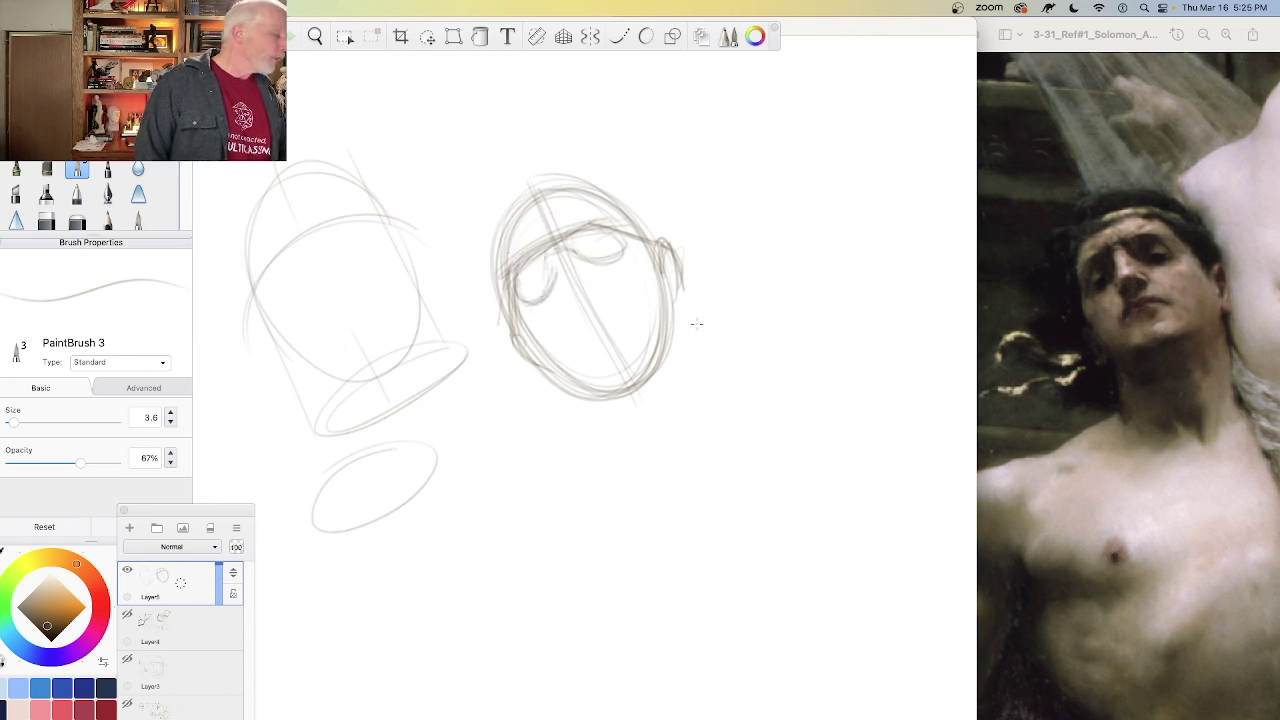
mouse_move(591, 236)
mouse_down()
mouse_move(614, 241)
mouse_move(566, 242)
mouse_move(604, 256)
mouse_move(528, 270)
mouse_move(550, 280)
mouse_move(520, 296)
mouse_move(548, 314)
mouse_up()
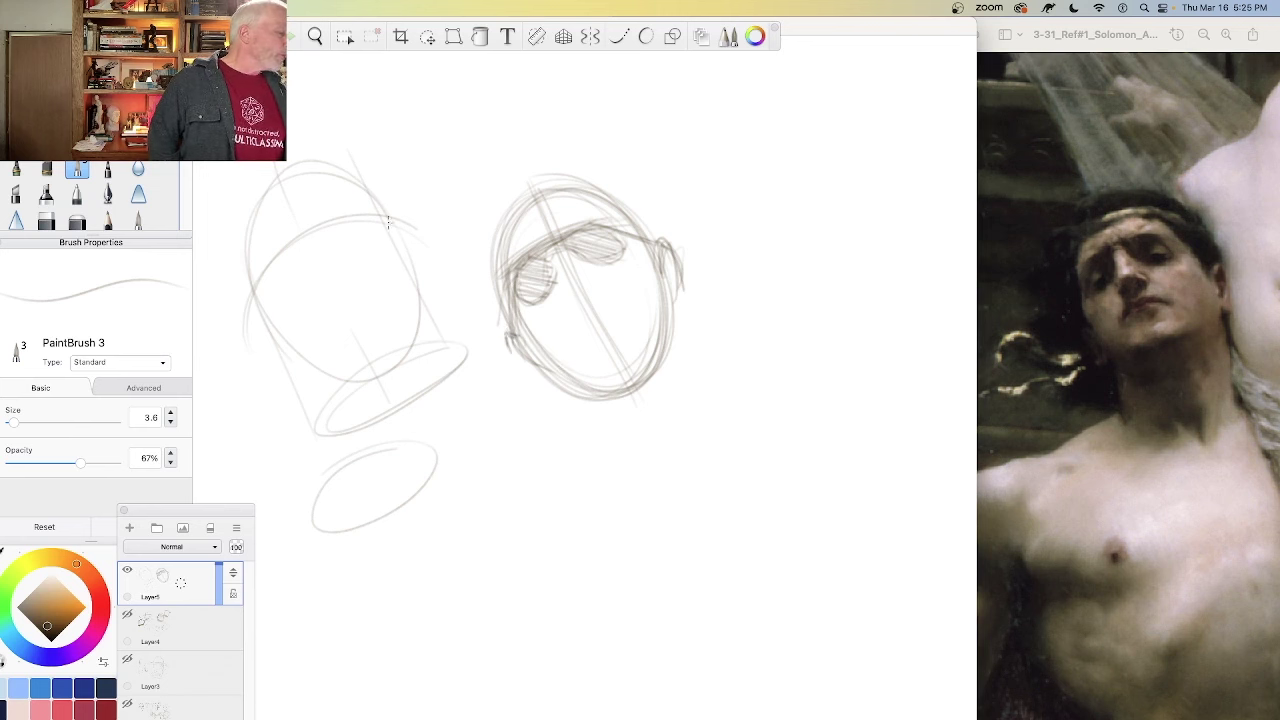
Step: Add eye sockets, ears and curved cross-contour guidelines to the cylinder-based head construction beside the middle head
mouse_move(390, 229)
mouse_down()
mouse_move(316, 229)
mouse_move(298, 293)
mouse_move(271, 271)
mouse_move(416, 313)
mouse_move(276, 379)
mouse_move(444, 310)
mouse_move(311, 413)
mouse_up()
mouse_move(340, 226)
mouse_down()
mouse_move(326, 236)
mouse_move(350, 222)
mouse_up()
mouse_move(280, 265)
mouse_down()
mouse_move(292, 285)
mouse_move(268, 262)
mouse_up()
drag(388, 214, 417, 256)
mouse_move(262, 270)
mouse_down()
mouse_move(220, 298)
mouse_move(277, 323)
mouse_up()
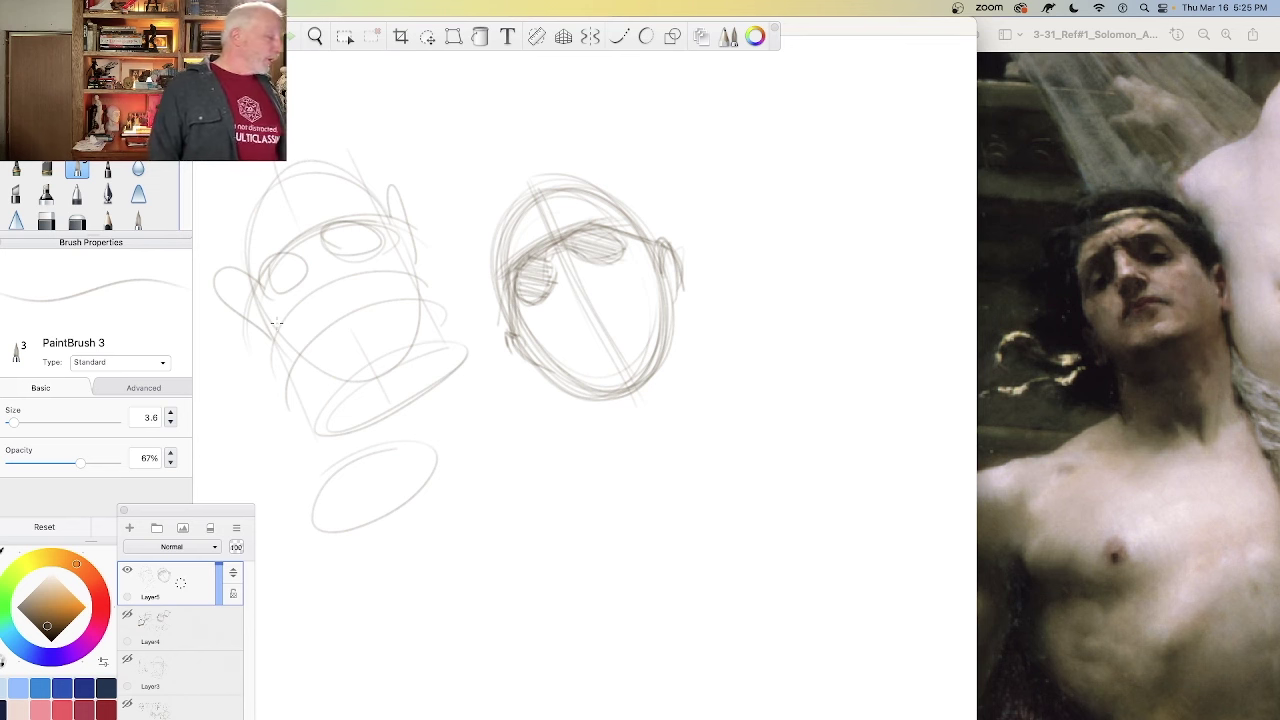
Step: Make a small angled mark between the two heads, draw the middle head's curved hairline and mark the base of its nose
mouse_move(456, 283)
mouse_down()
mouse_move(478, 318)
mouse_move(484, 308)
mouse_up()
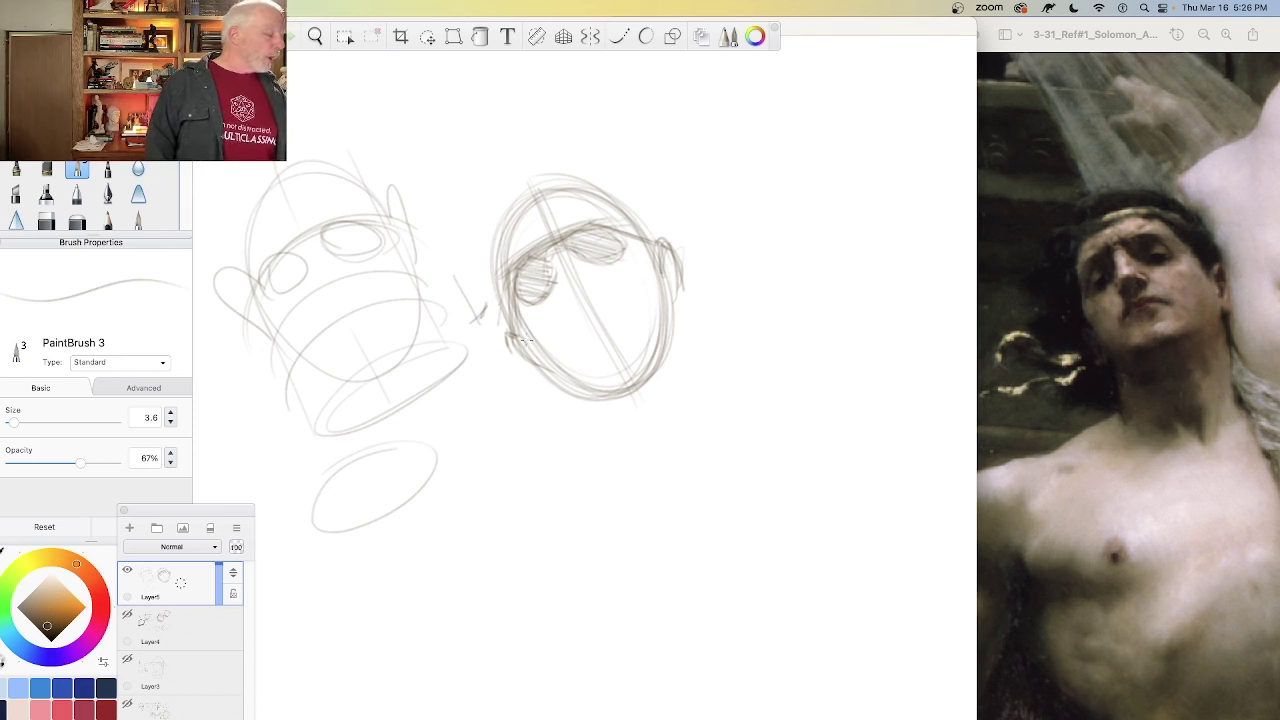
drag(647, 236, 673, 305)
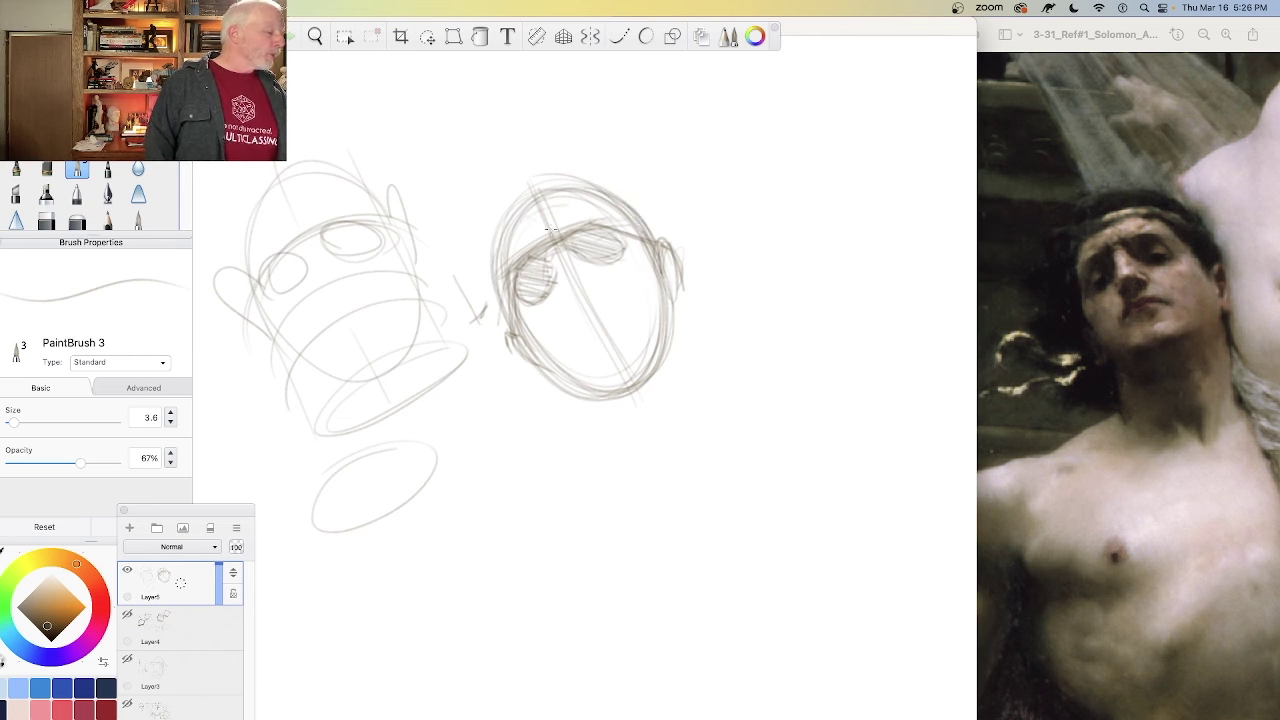
drag(530, 216, 580, 203)
mouse_move(506, 240)
mouse_down()
mouse_move(568, 200)
mouse_move(600, 206)
mouse_up()
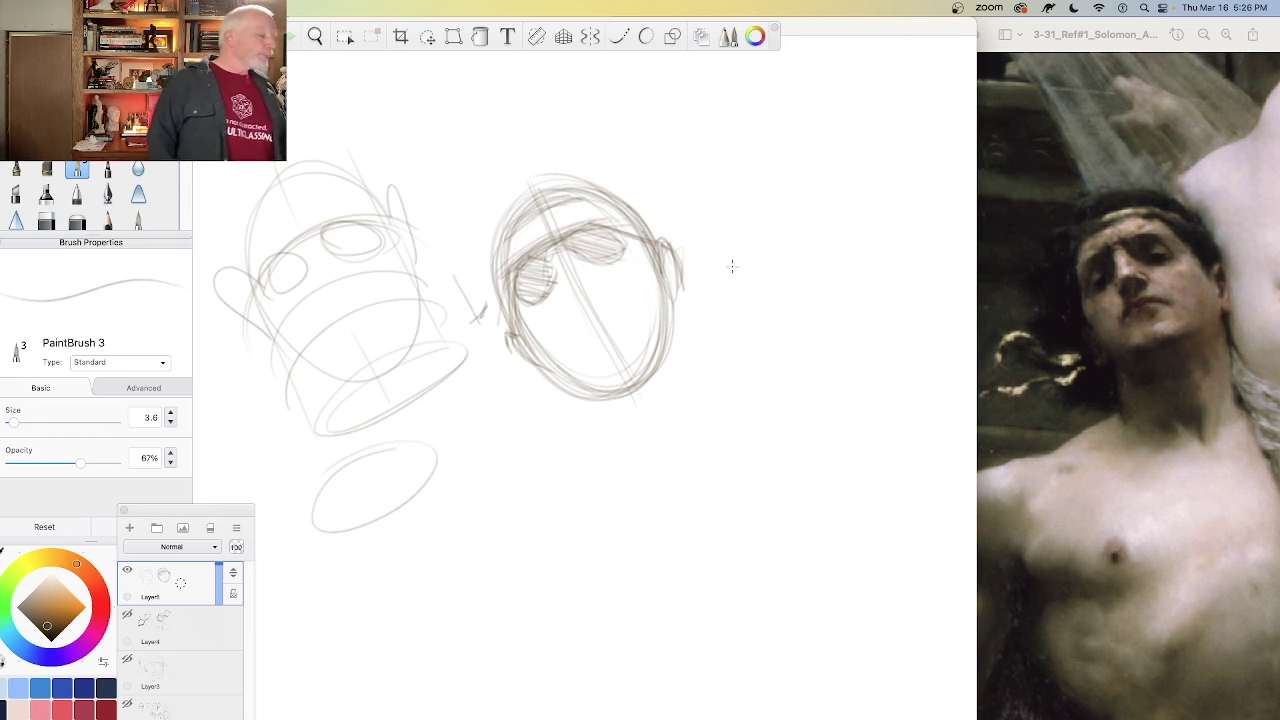
mouse_move(546, 206)
mouse_down()
mouse_move(615, 204)
mouse_move(507, 236)
mouse_move(588, 198)
mouse_move(546, 204)
mouse_move(503, 310)
mouse_up()
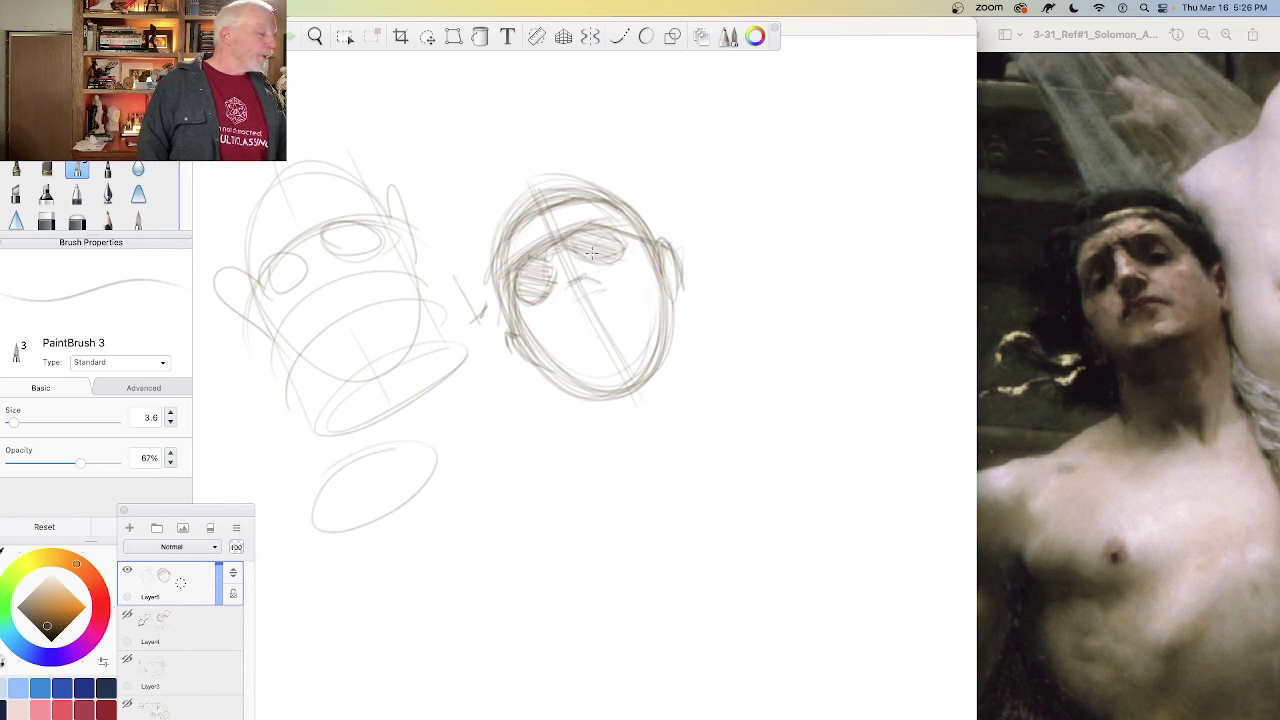
Step: Draw the eyeballs and lids inside both hatched sockets of the middle head
drag(592, 254, 612, 249)
mouse_move(539, 285)
mouse_down()
mouse_move(531, 295)
mouse_move(602, 242)
mouse_move(528, 290)
mouse_move(532, 272)
mouse_move(536, 288)
mouse_up()
mouse_move(590, 243)
mouse_down()
mouse_move(608, 246)
mouse_move(600, 258)
mouse_up()
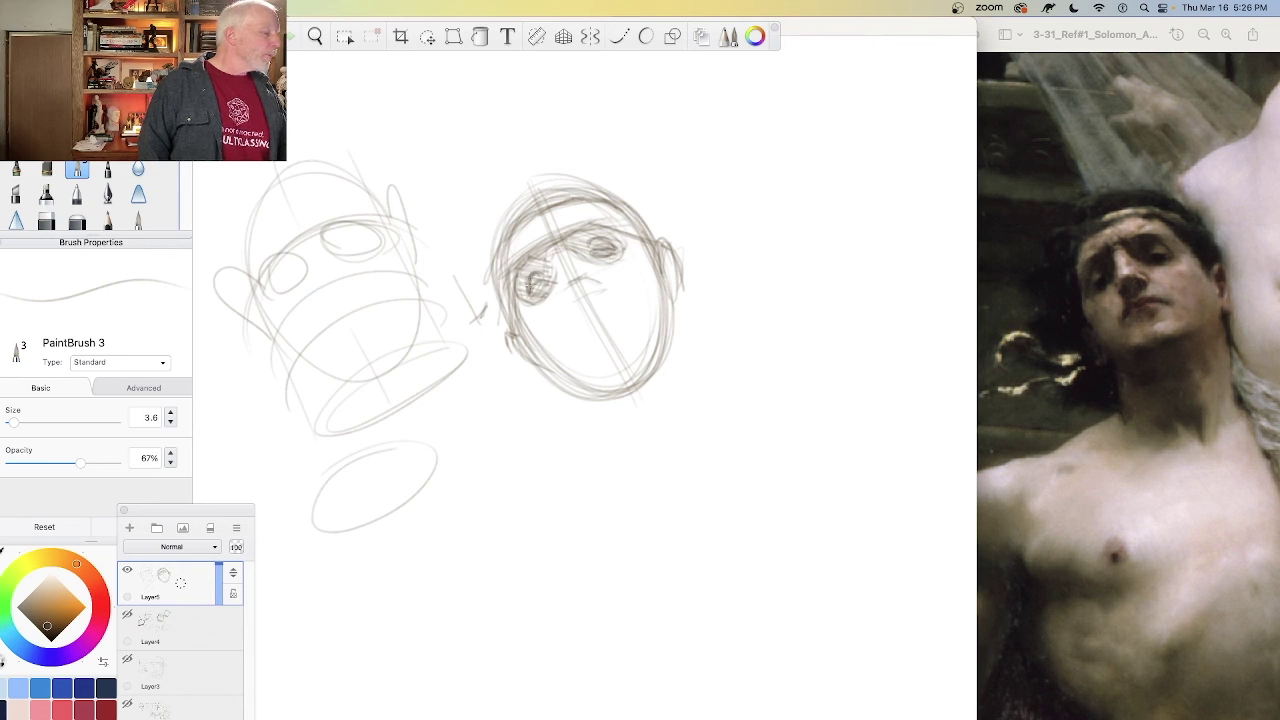
drag(528, 292, 550, 294)
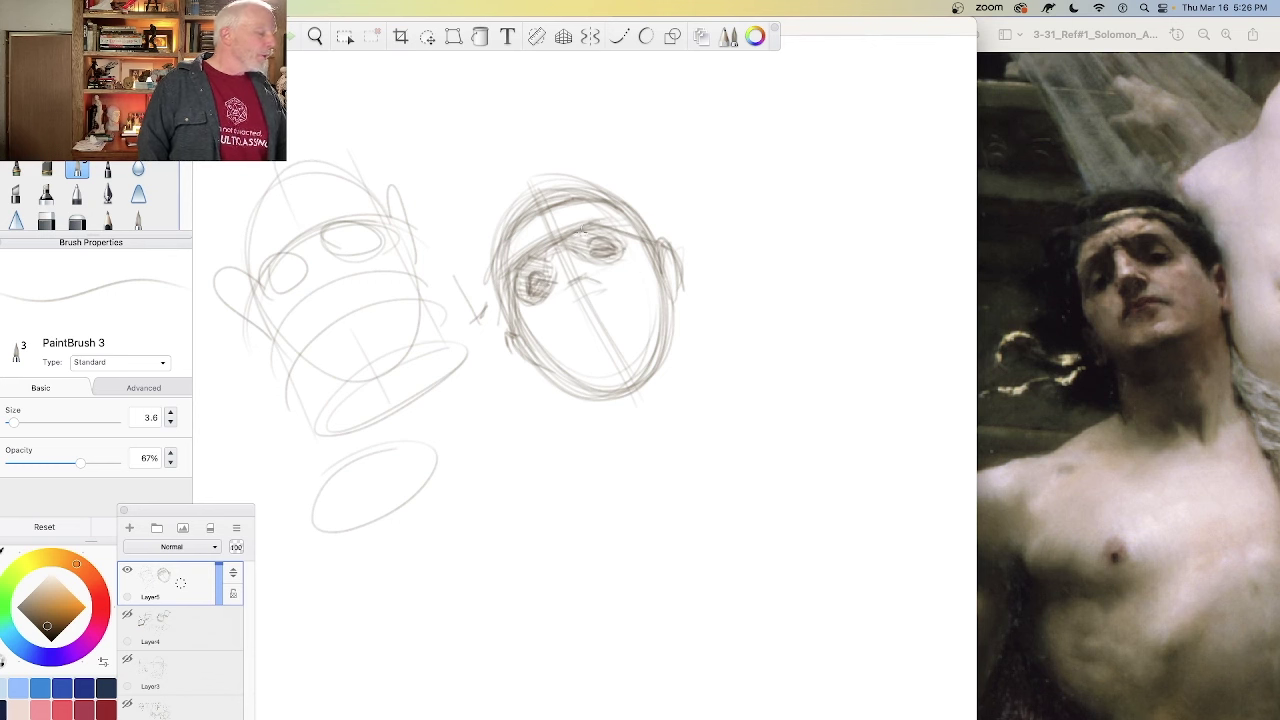
Step: Darken the middle head's brow and eye sockets, and hatch the underside of the nose
mouse_move(584, 230)
mouse_down()
mouse_move(545, 242)
mouse_move(586, 222)
mouse_move(611, 227)
mouse_move(531, 252)
mouse_move(550, 242)
mouse_move(512, 274)
mouse_move(522, 283)
mouse_move(542, 246)
mouse_move(526, 294)
mouse_move(561, 240)
mouse_move(542, 262)
mouse_move(565, 280)
mouse_move(613, 258)
mouse_move(583, 254)
mouse_move(613, 250)
mouse_move(582, 254)
mouse_move(562, 295)
mouse_up()
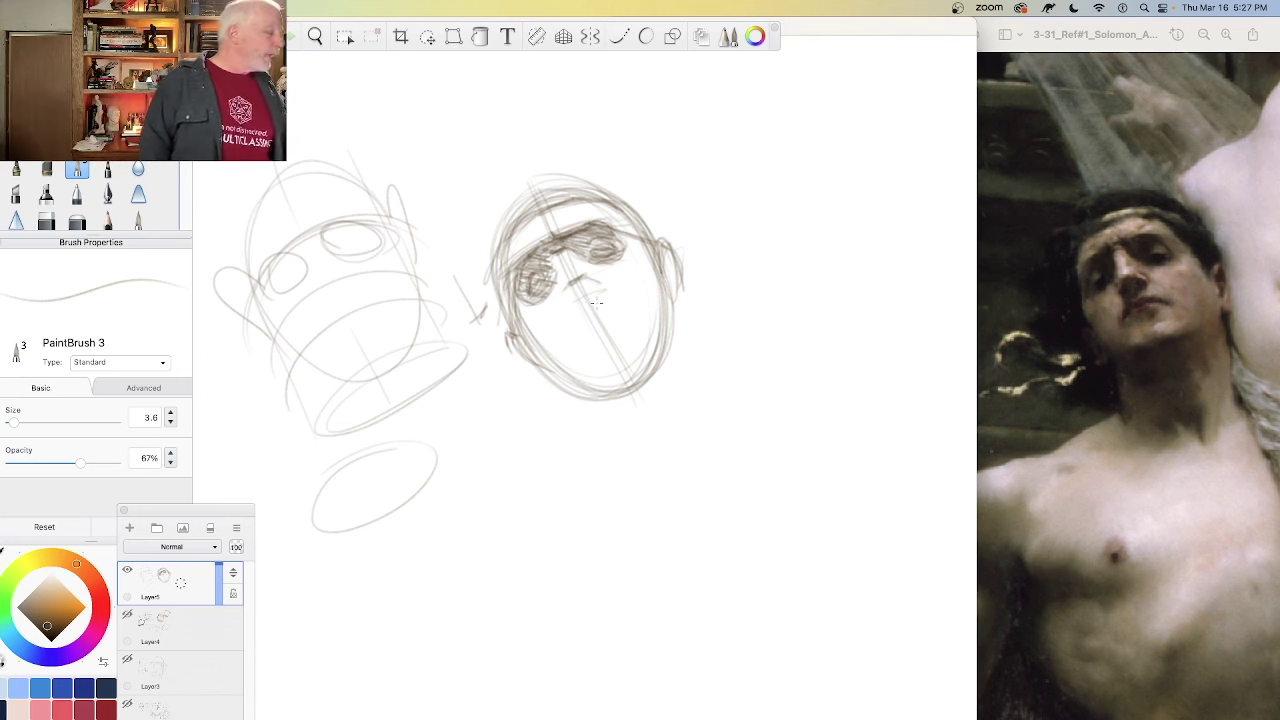
mouse_move(584, 277)
mouse_down()
mouse_move(598, 288)
mouse_move(564, 299)
mouse_move(602, 289)
mouse_move(578, 303)
mouse_up()
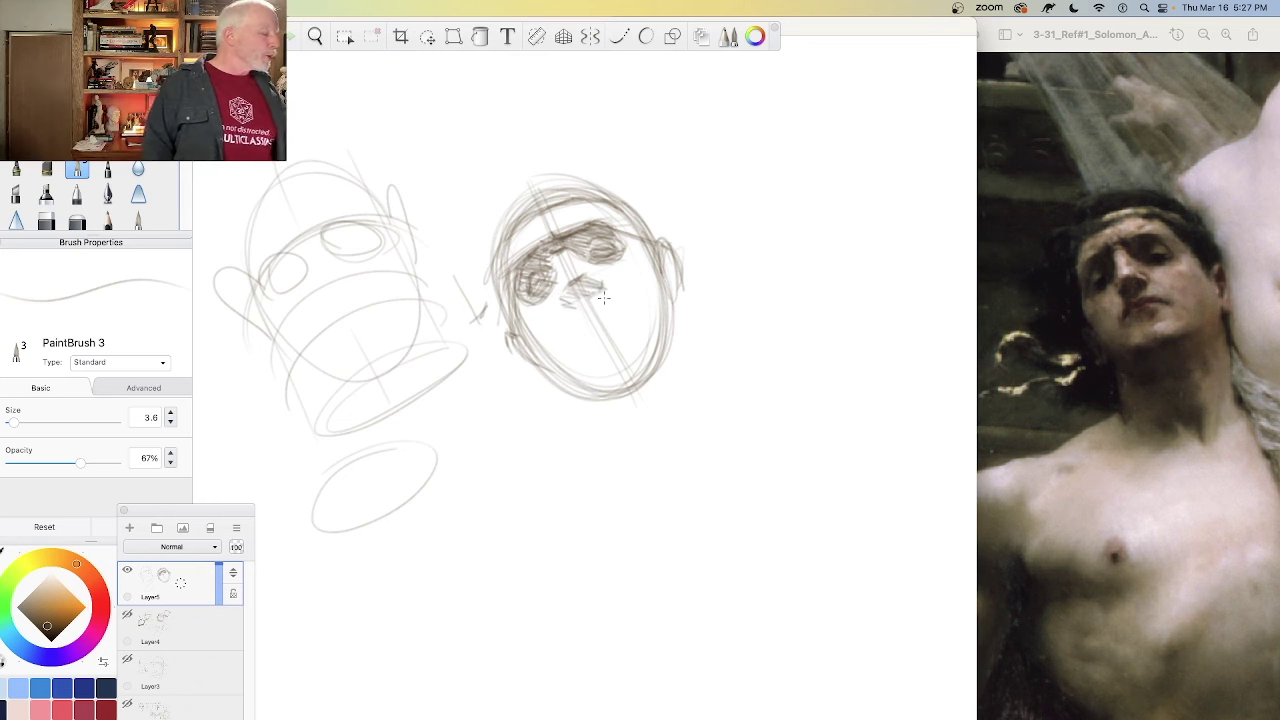
drag(593, 298, 570, 312)
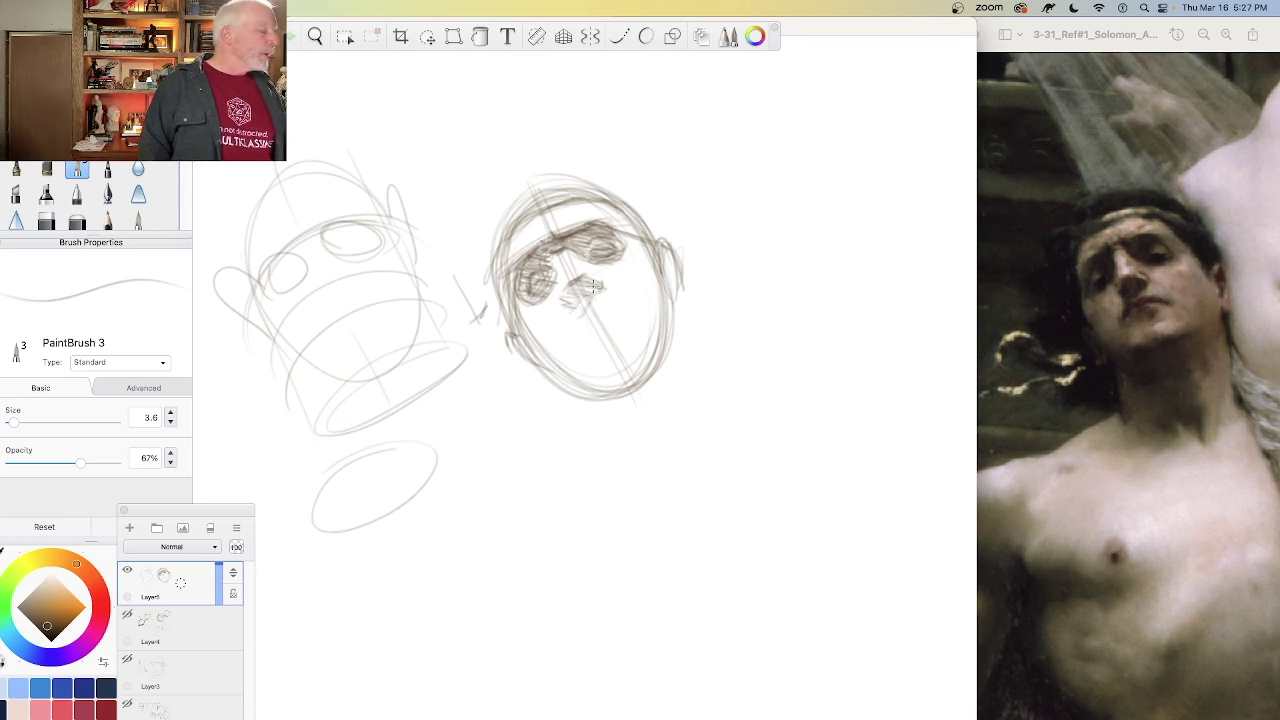
Step: Sketch a simplified side-view head with an ear in the empty area beside the middle head
mouse_move(926, 104)
mouse_down()
mouse_move(782, 132)
mouse_move(800, 128)
mouse_move(778, 296)
mouse_up()
drag(776, 204, 784, 298)
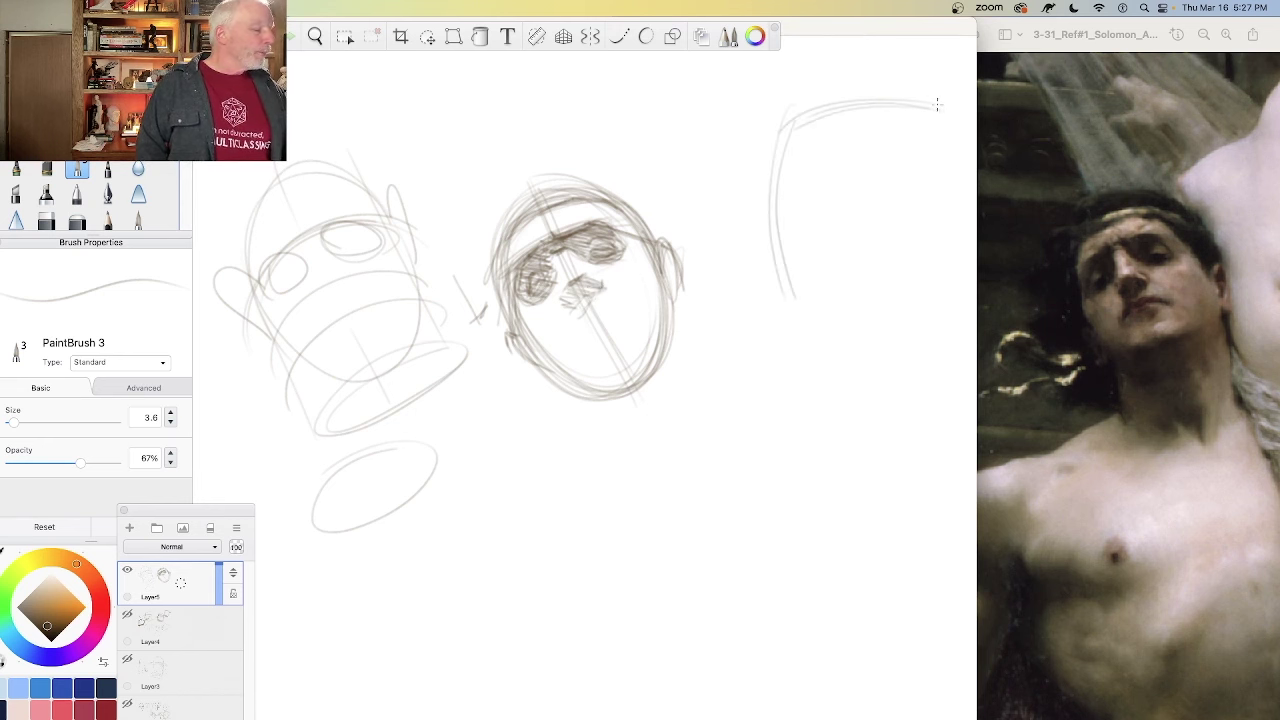
mouse_move(934, 114)
mouse_down()
mouse_move(870, 262)
mouse_move(920, 197)
mouse_move(818, 294)
mouse_up()
mouse_move(852, 176)
mouse_down()
mouse_move(845, 228)
mouse_move(880, 214)
mouse_move(850, 230)
mouse_up()
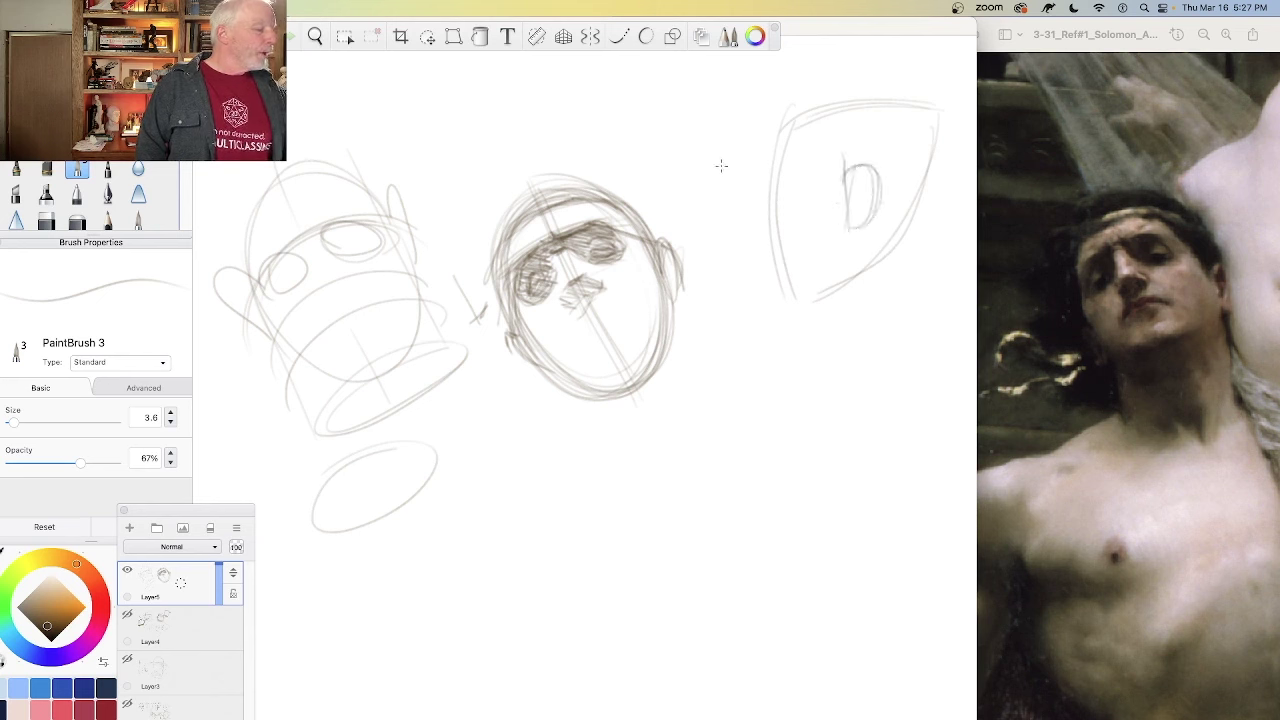
Step: Draw a small wedge-shaped viewing angle and two shallow arcs above the middle head
mouse_move(649, 130)
mouse_down()
mouse_move(624, 170)
mouse_move(663, 126)
mouse_move(596, 156)
mouse_up()
drag(596, 154, 670, 206)
mouse_move(690, 118)
mouse_down()
mouse_move(608, 92)
mouse_move(696, 90)
mouse_up()
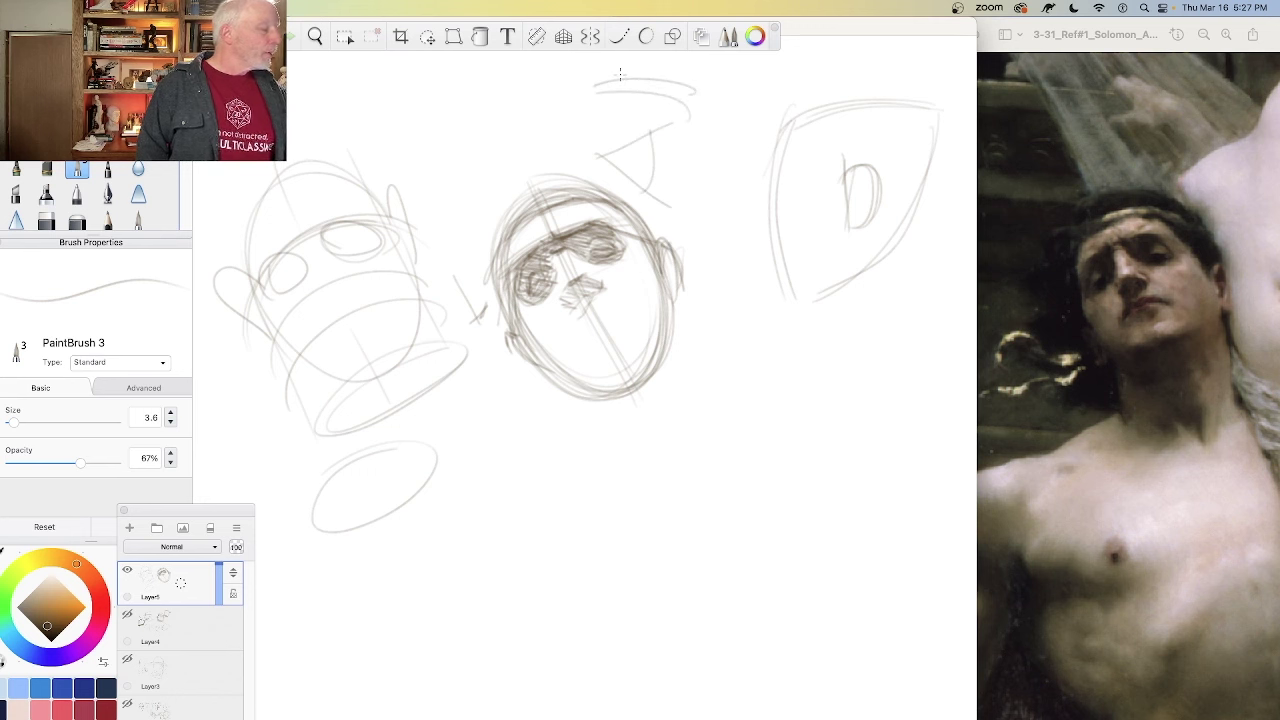
Step: Notch the brow into the side-view head's profile and sketch a small side-view eye facing it
drag(771, 181, 780, 198)
drag(776, 152, 768, 196)
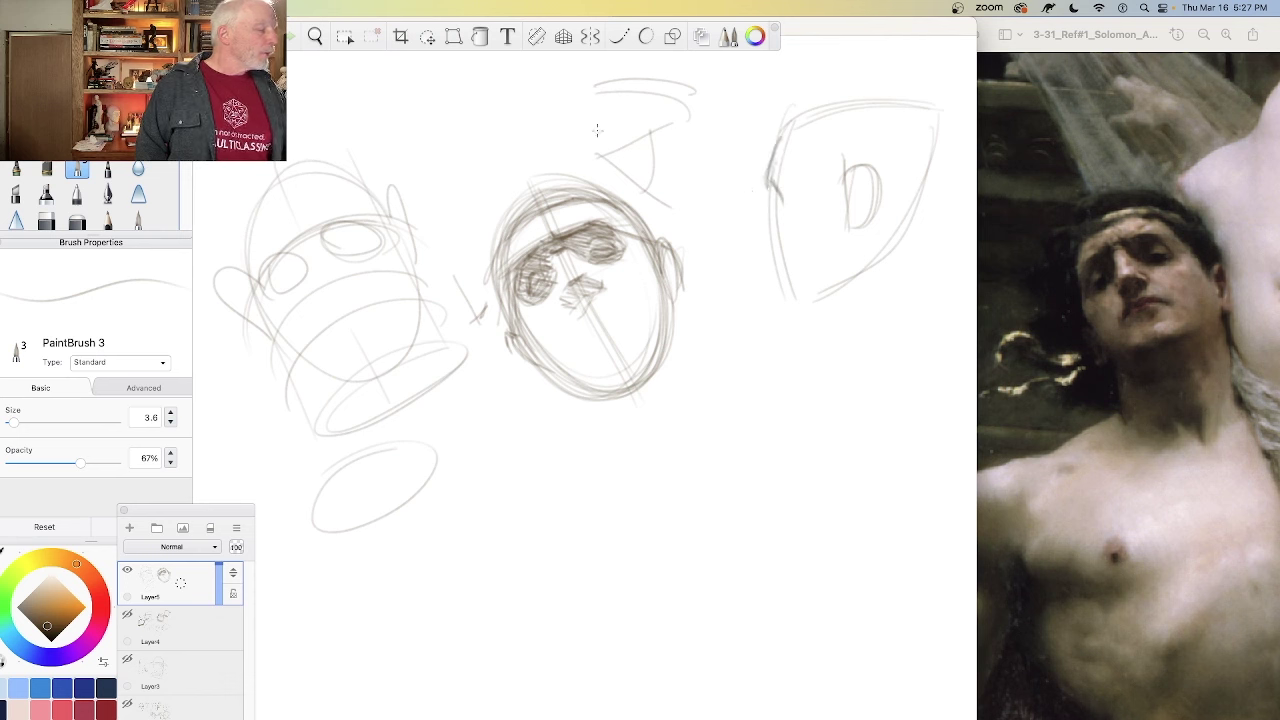
mouse_move(686, 180)
mouse_down()
mouse_move(686, 214)
mouse_move(680, 192)
mouse_move(668, 200)
mouse_move(686, 222)
mouse_move(682, 210)
mouse_up()
mouse_move(696, 186)
mouse_down()
mouse_move(662, 204)
mouse_move(698, 172)
mouse_up()
mouse_move(680, 175)
mouse_down()
mouse_move(655, 182)
mouse_move(690, 203)
mouse_up()
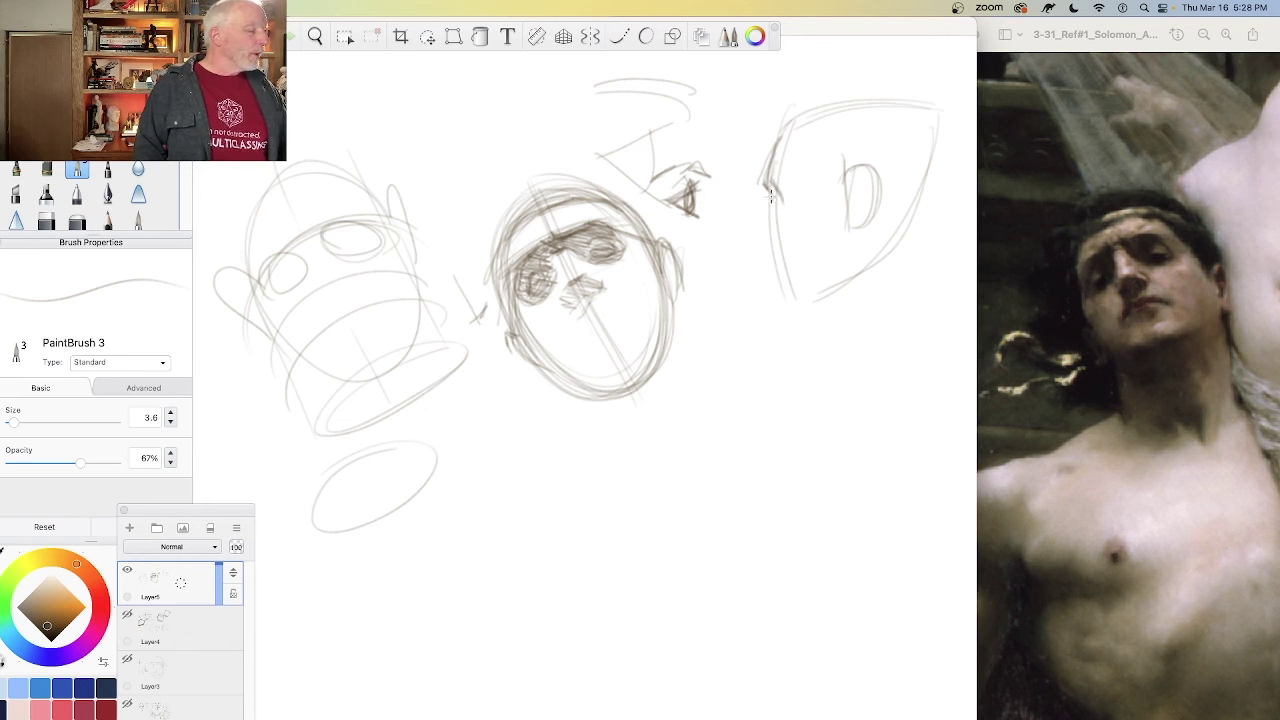
Step: Draw the profile's nose, lips, chin and neck, and add sight lines between its darkened eye notch and the small eye
mouse_move(771, 197)
mouse_down()
mouse_move(754, 234)
mouse_move(790, 283)
mouse_move(769, 258)
mouse_up()
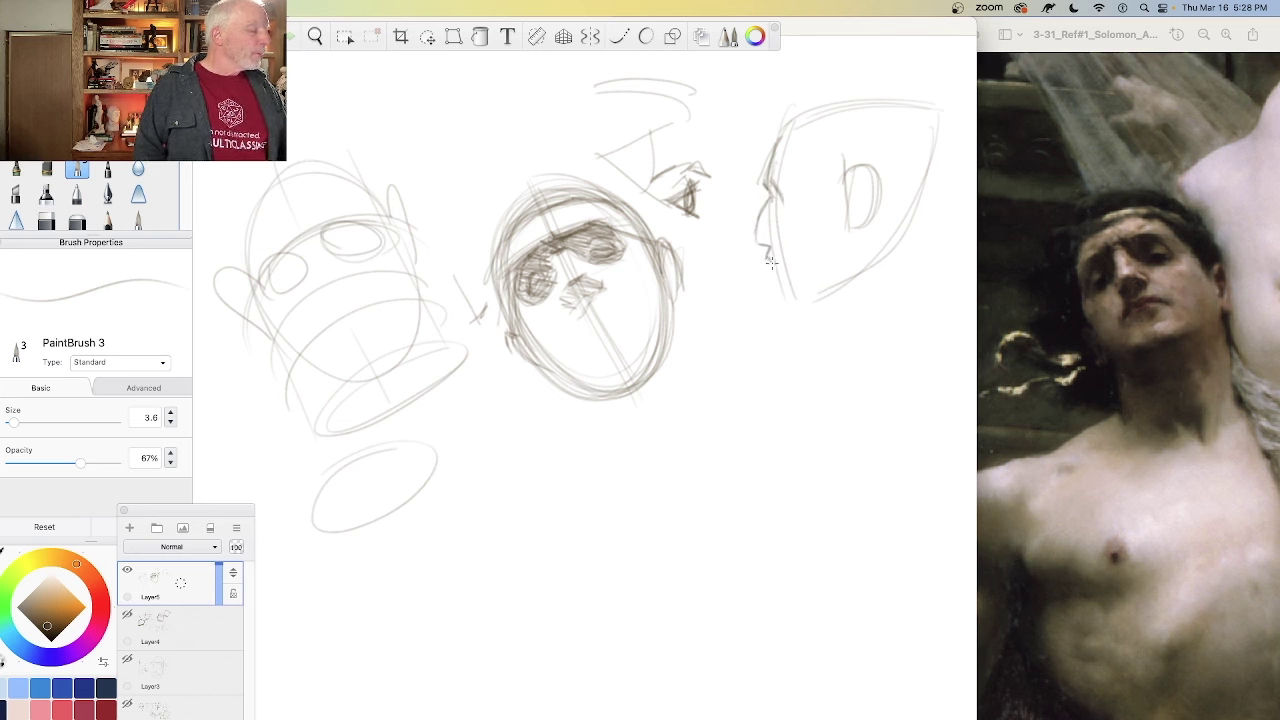
mouse_move(770, 258)
mouse_down()
mouse_move(789, 299)
mouse_move(777, 272)
mouse_move(778, 299)
mouse_move(803, 299)
mouse_move(777, 300)
mouse_move(814, 300)
mouse_move(791, 302)
mouse_move(877, 328)
mouse_up()
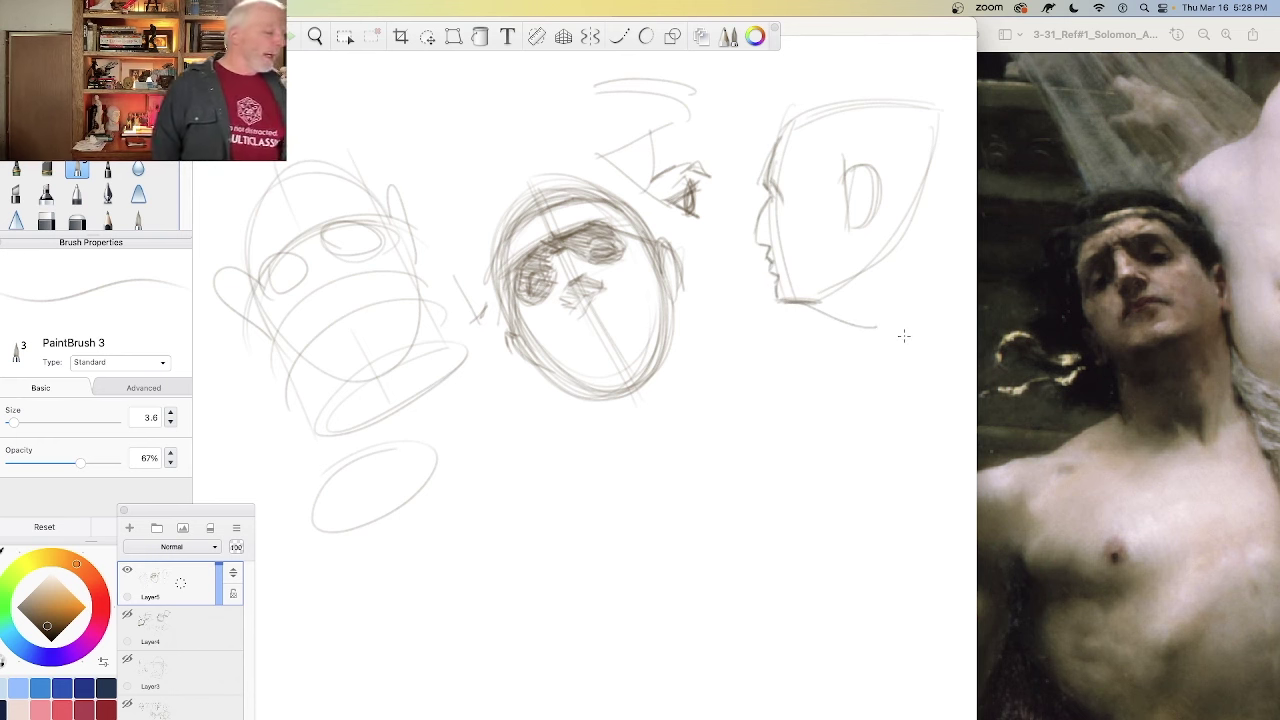
drag(813, 301, 878, 364)
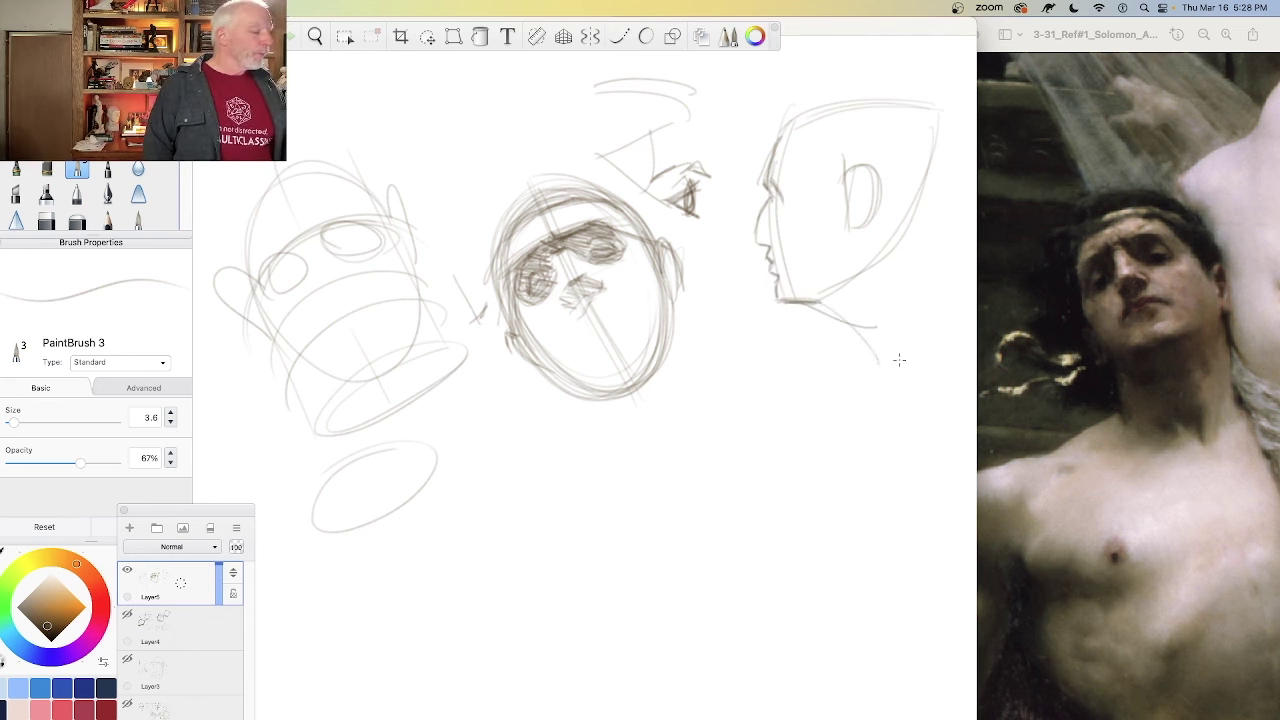
drag(686, 190, 692, 210)
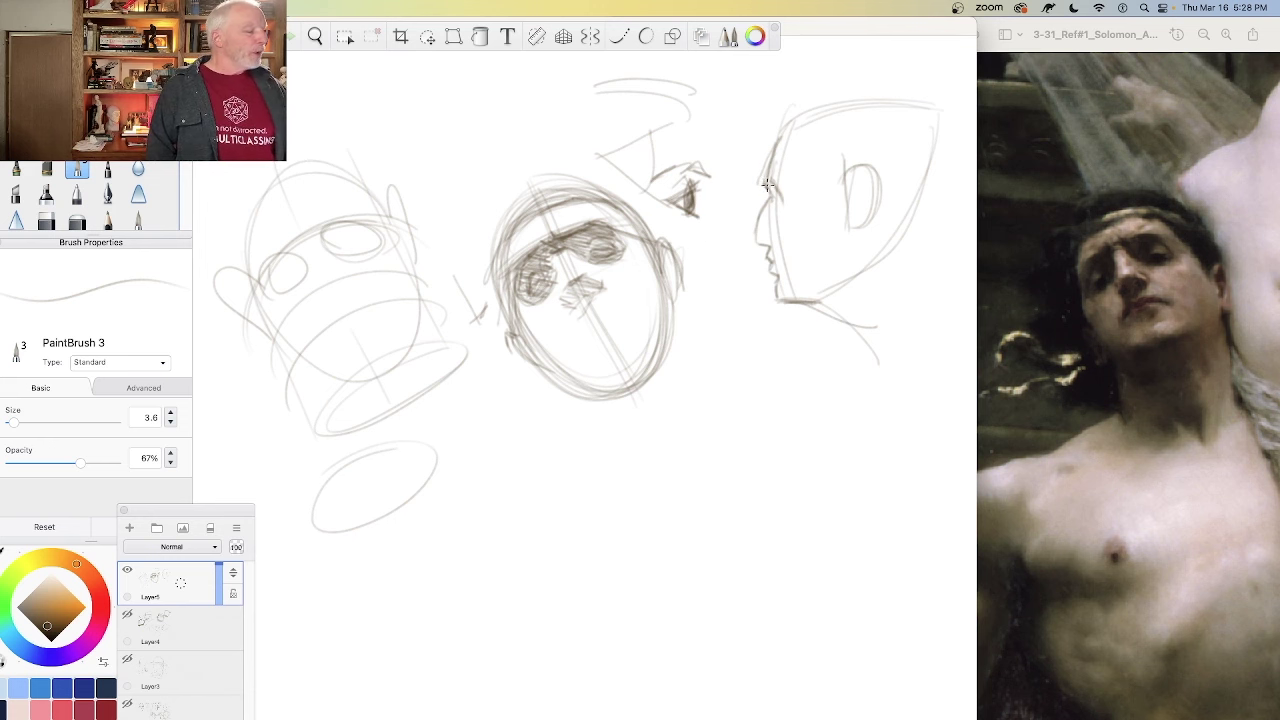
mouse_move(766, 197)
mouse_down()
mouse_move(727, 194)
mouse_move(761, 185)
mouse_move(717, 192)
mouse_move(716, 242)
mouse_up()
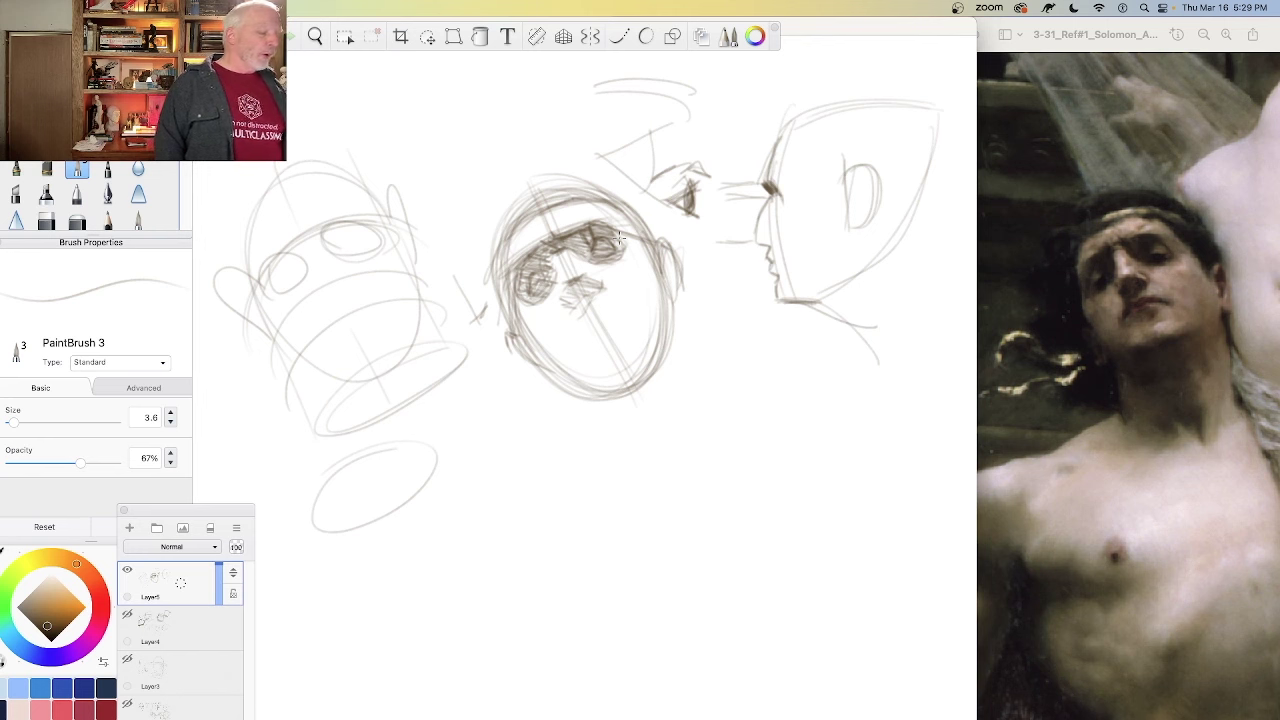
Step: Sketch the mouth area and hatch the chin and lower jaw of the middle head
mouse_move(606, 313)
mouse_down()
mouse_move(577, 324)
mouse_move(601, 317)
mouse_move(594, 333)
mouse_move(625, 341)
mouse_move(595, 353)
mouse_move(622, 337)
mouse_move(603, 362)
mouse_move(672, 316)
mouse_up()
drag(586, 368, 541, 379)
drag(668, 342, 606, 376)
drag(622, 370, 570, 388)
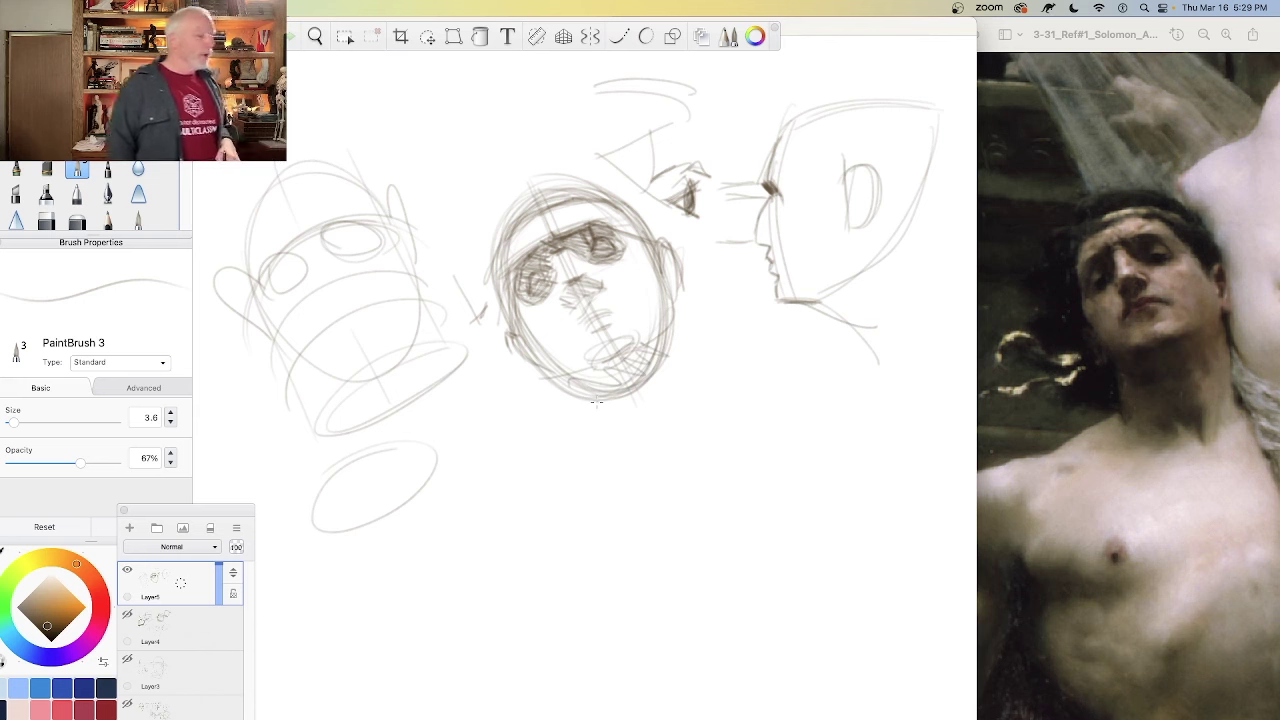
Step: Draw both sides of the neck and the sloping shoulder line below the middle head
drag(668, 318, 677, 468)
drag(570, 396, 573, 418)
mouse_move(558, 370)
mouse_down()
mouse_move(566, 428)
mouse_move(422, 488)
mouse_up()
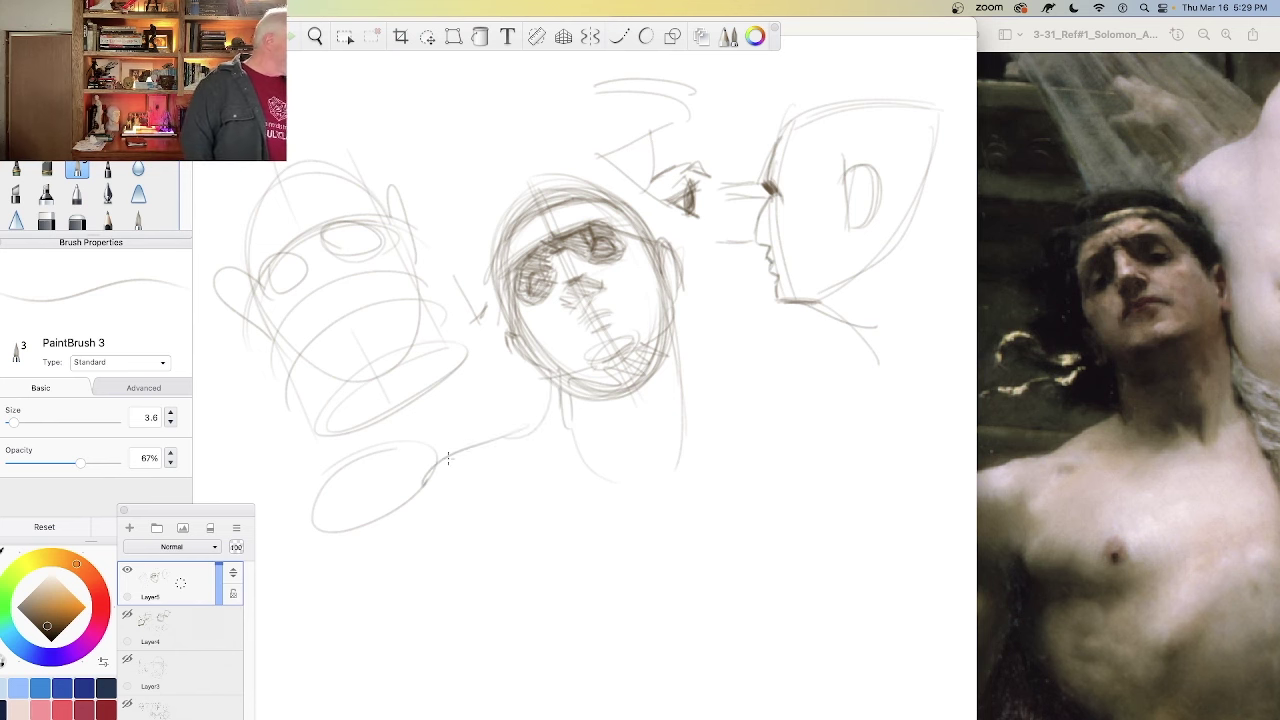
Step: Hide Layer5 and move the Solomon reference image aside to bring forward the window showing Cornwell's priest painting
click(127, 569)
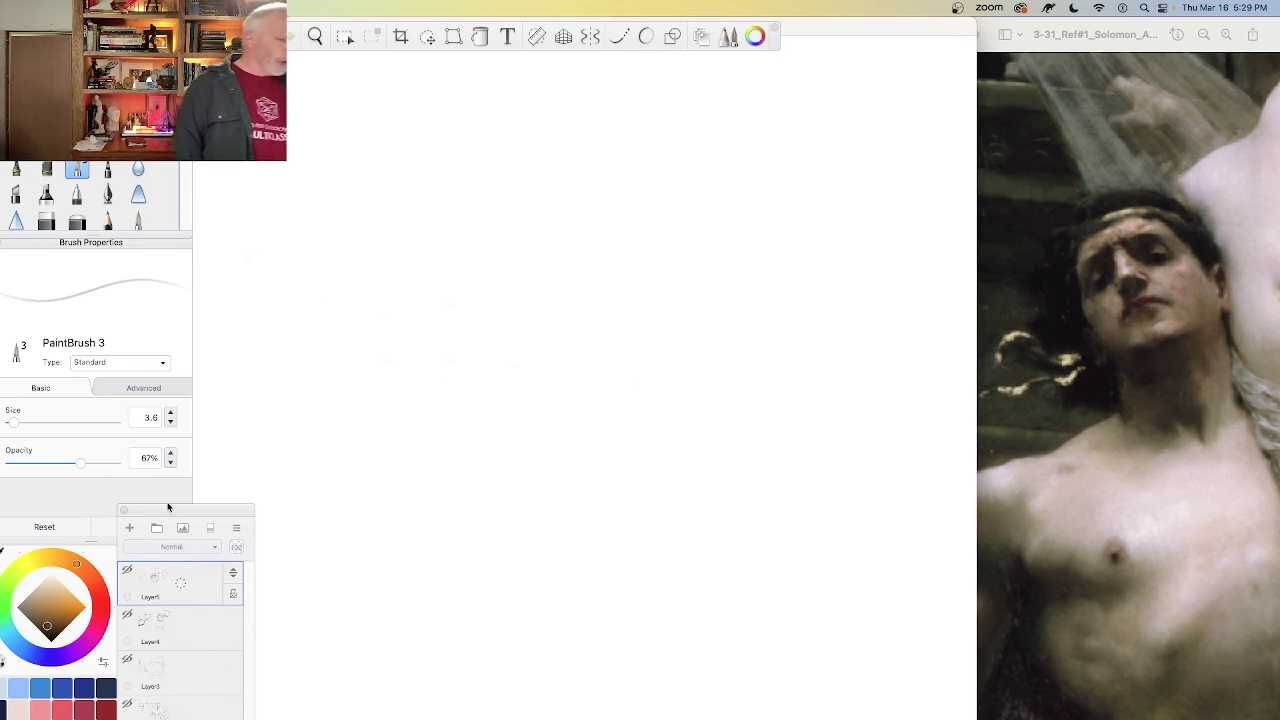
click(1074, 234)
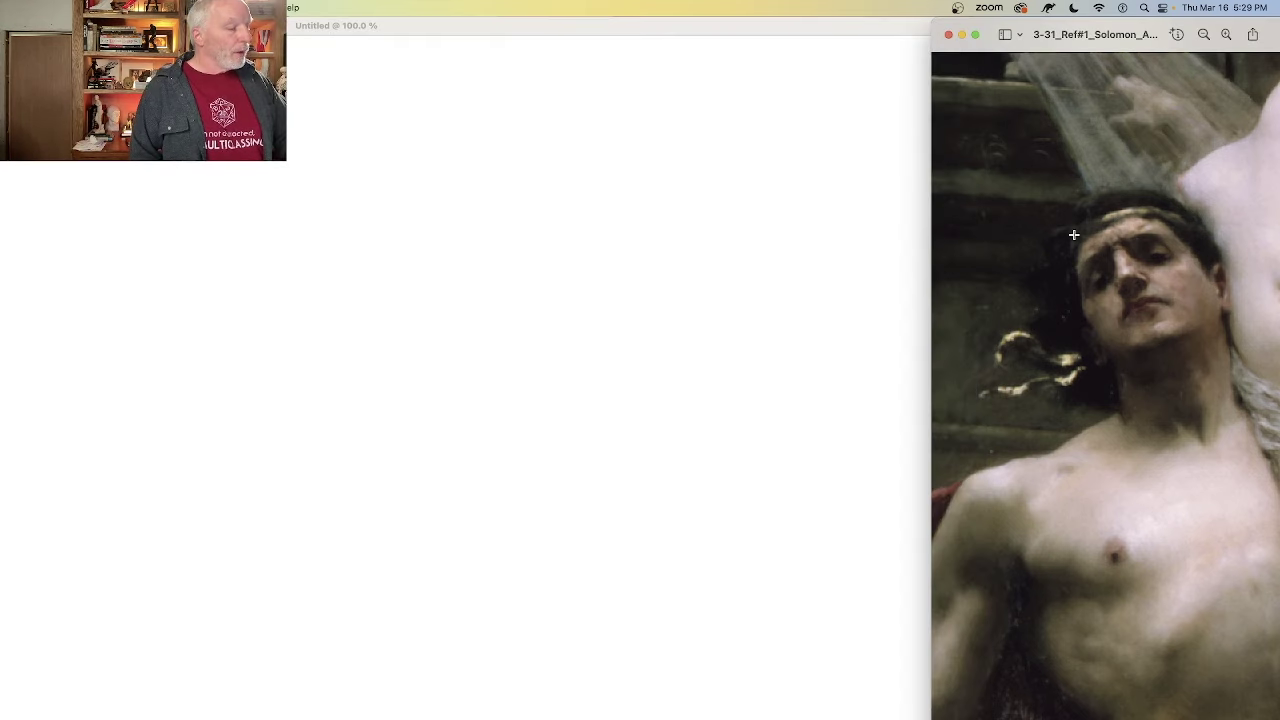
drag(993, 31, 995, 30)
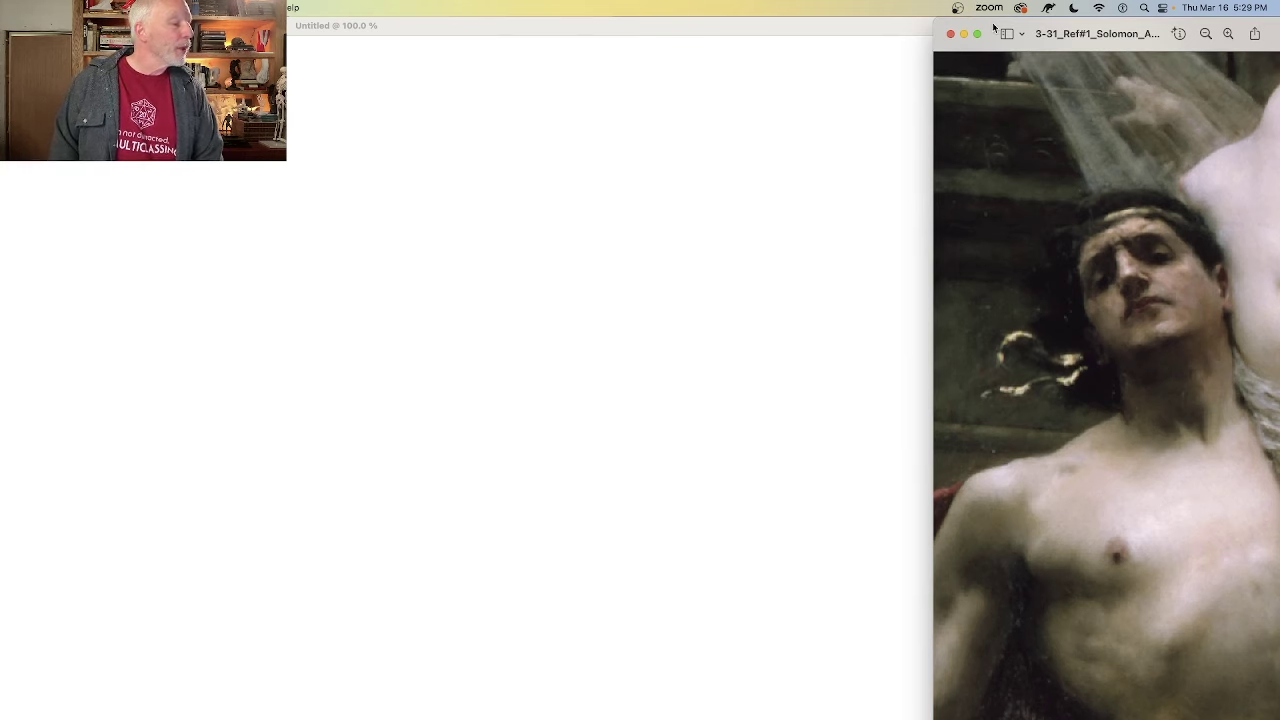
drag(995, 30, 1279, 50)
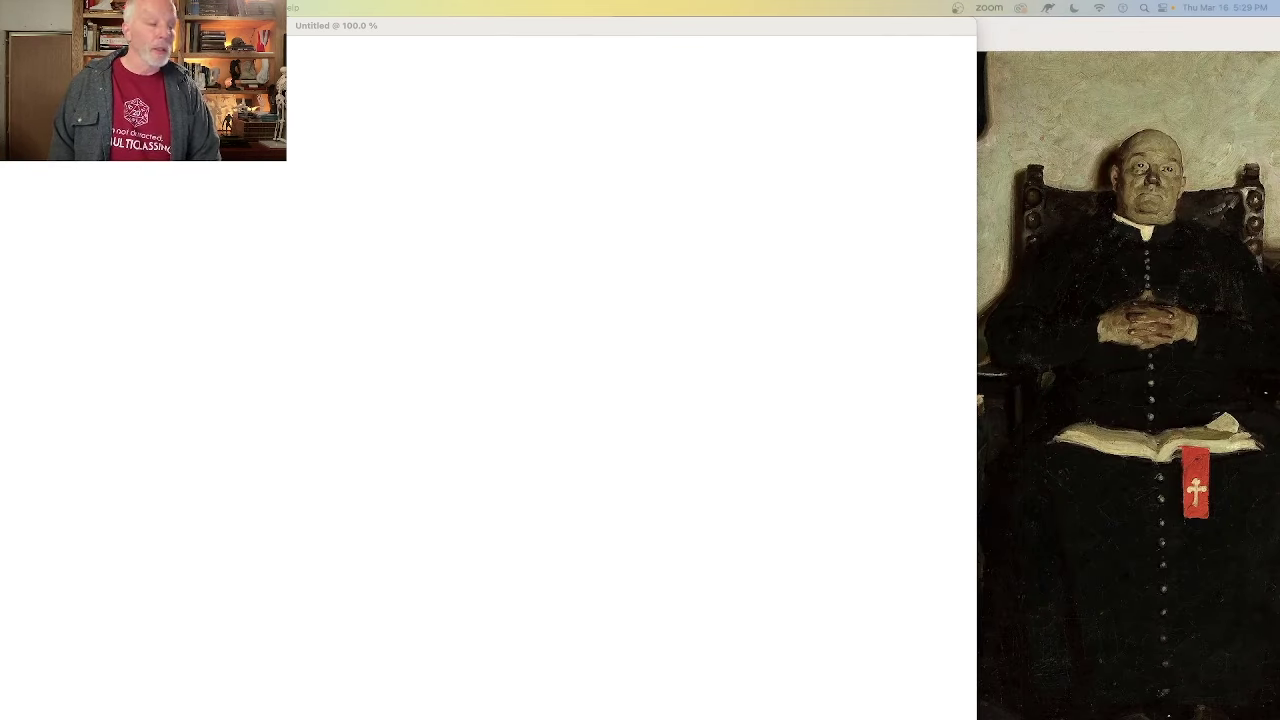
click(1116, 102)
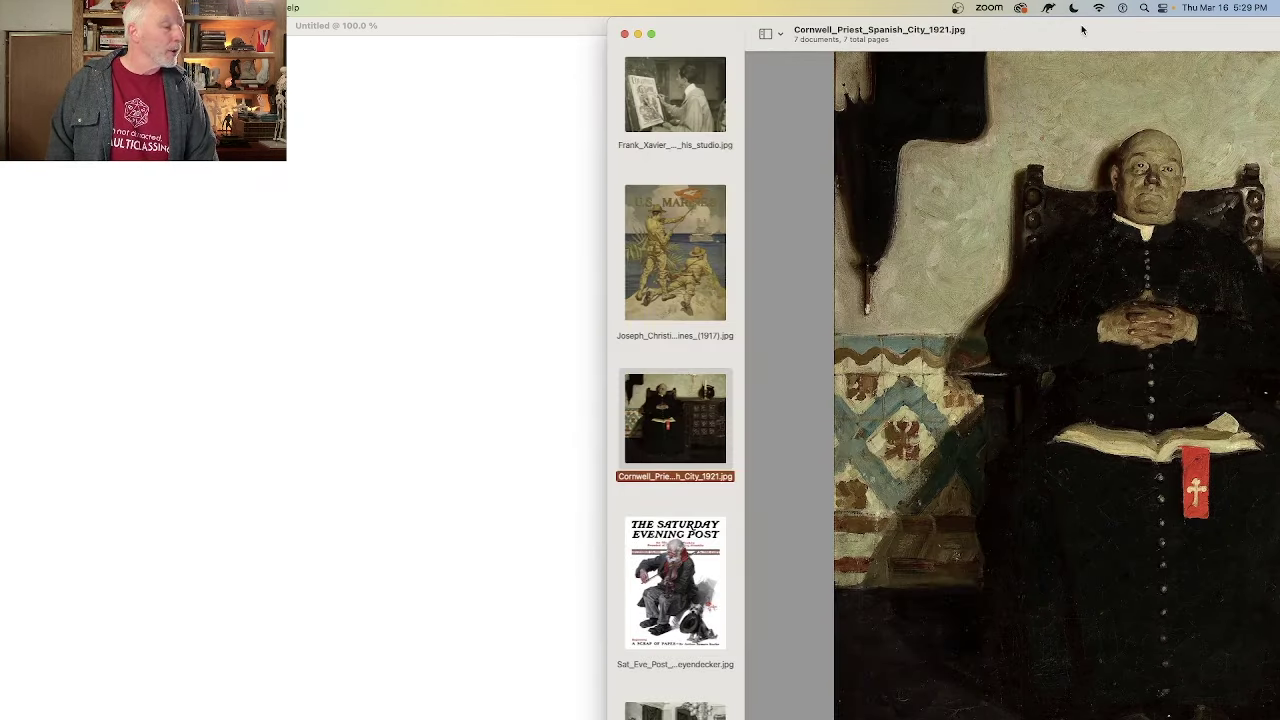
Step: Display the 1916 Leyendecker Saturday Evening Post cover as the reference, position its window beside the canvas and return to the drawing
drag(1082, 31, 1258, 31)
drag(856, 38, 698, 24)
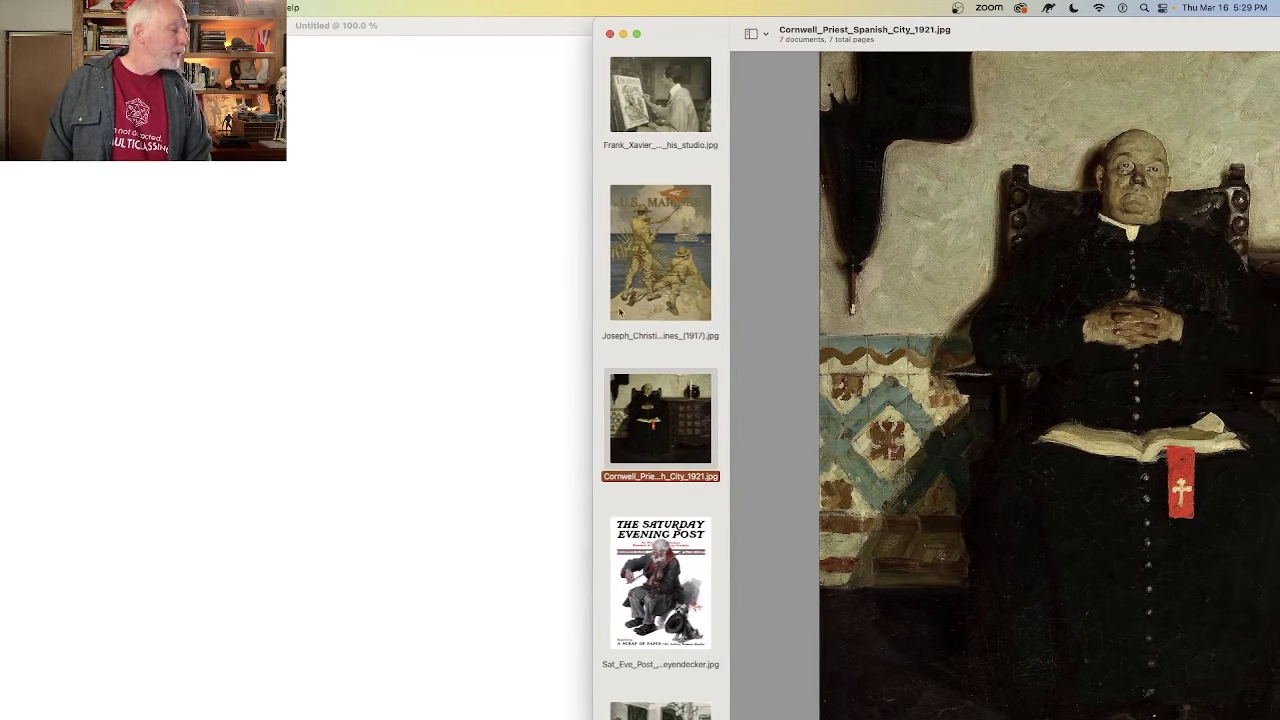
click(650, 560)
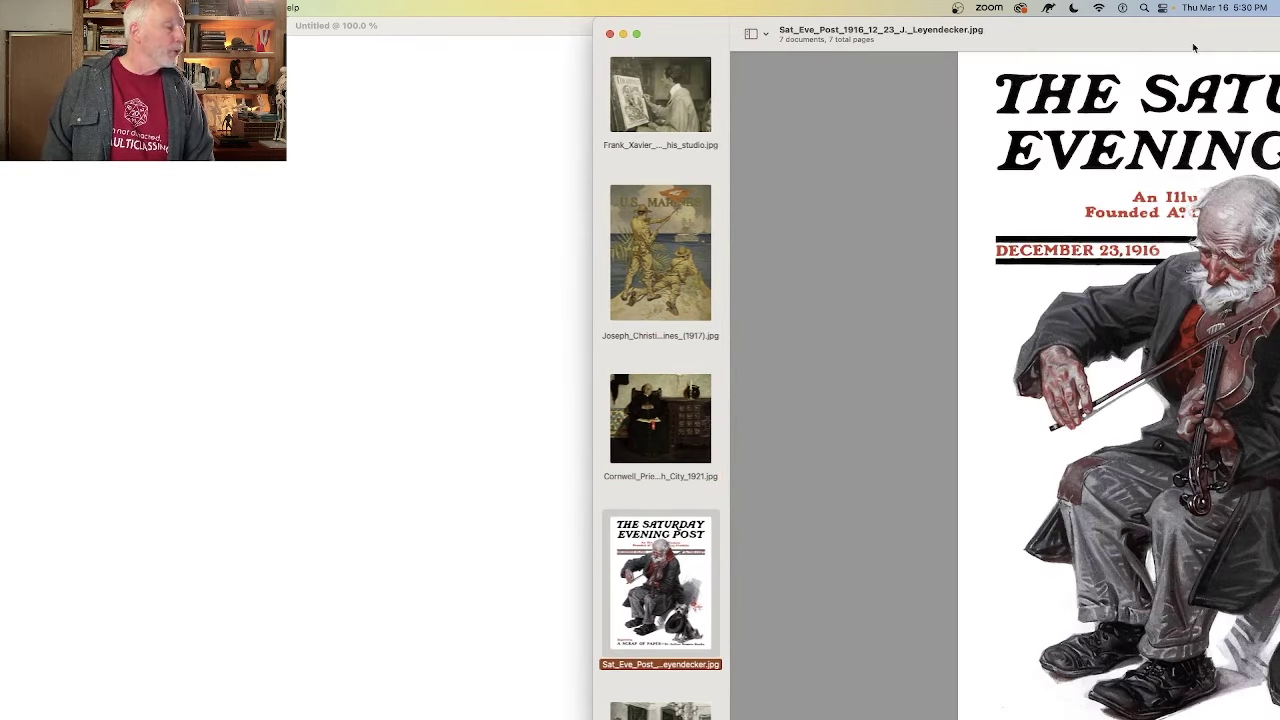
drag(1155, 44, 1079, 31)
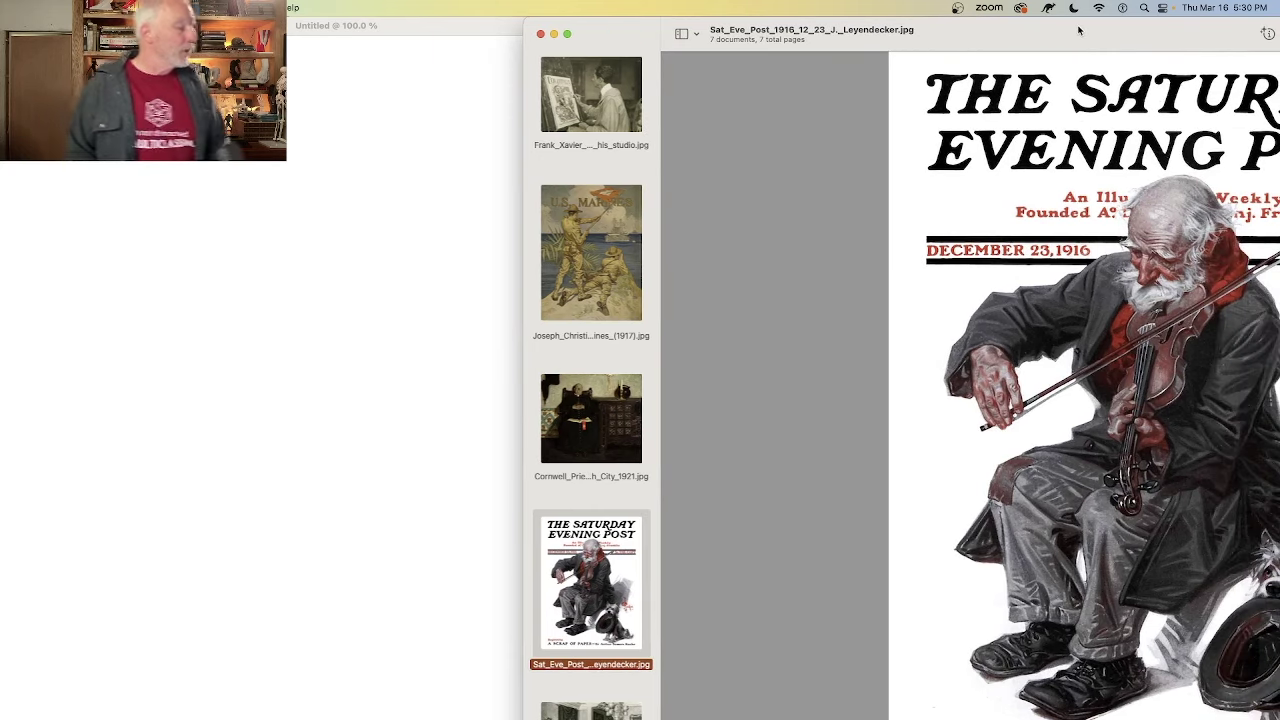
click(433, 416)
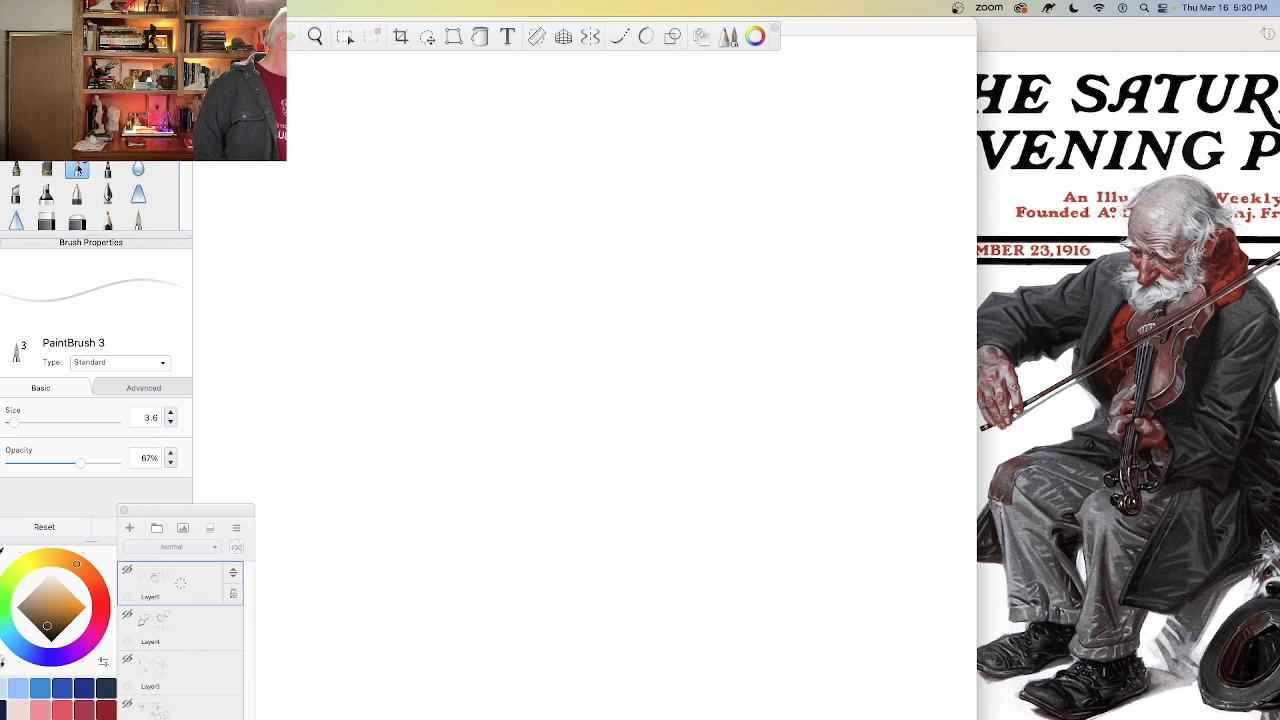
Step: Add a new layer and sketch a few trial arcs beside the drawing area, switching the brush colour to a brighter orange-brown
click(129, 527)
mouse_move(364, 194)
mouse_down()
mouse_move(250, 286)
mouse_move(242, 318)
mouse_up()
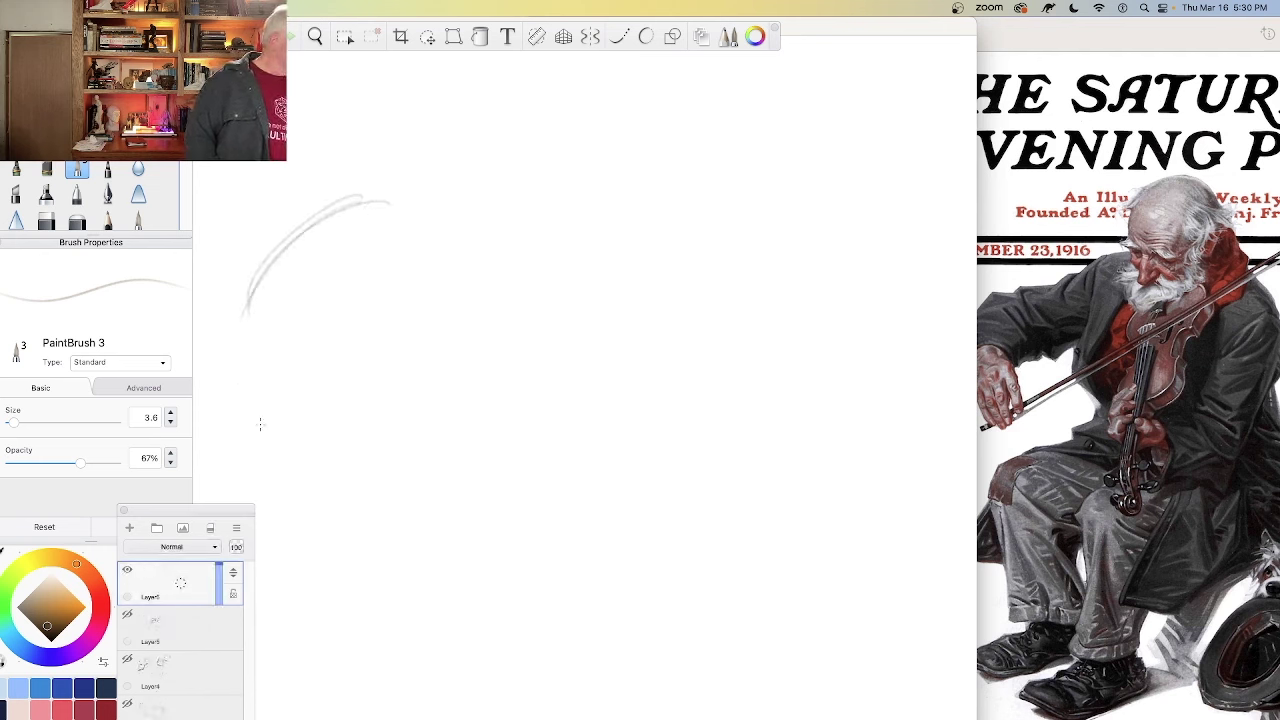
drag(52, 618, 61, 612)
mouse_move(388, 207)
mouse_down()
mouse_move(330, 238)
mouse_move(268, 320)
mouse_up()
drag(436, 222, 266, 350)
Step: Sketch the large, forward-tilted egg shape of the violinist's head, from the curved front and crown down to the tapered chin
mouse_move(726, 178)
mouse_down()
mouse_move(624, 253)
mouse_move(616, 290)
mouse_up()
mouse_move(682, 206)
mouse_down()
mouse_move(618, 284)
mouse_move(628, 278)
mouse_move(612, 386)
mouse_up()
drag(618, 300, 616, 432)
drag(614, 272, 650, 488)
drag(622, 336, 656, 490)
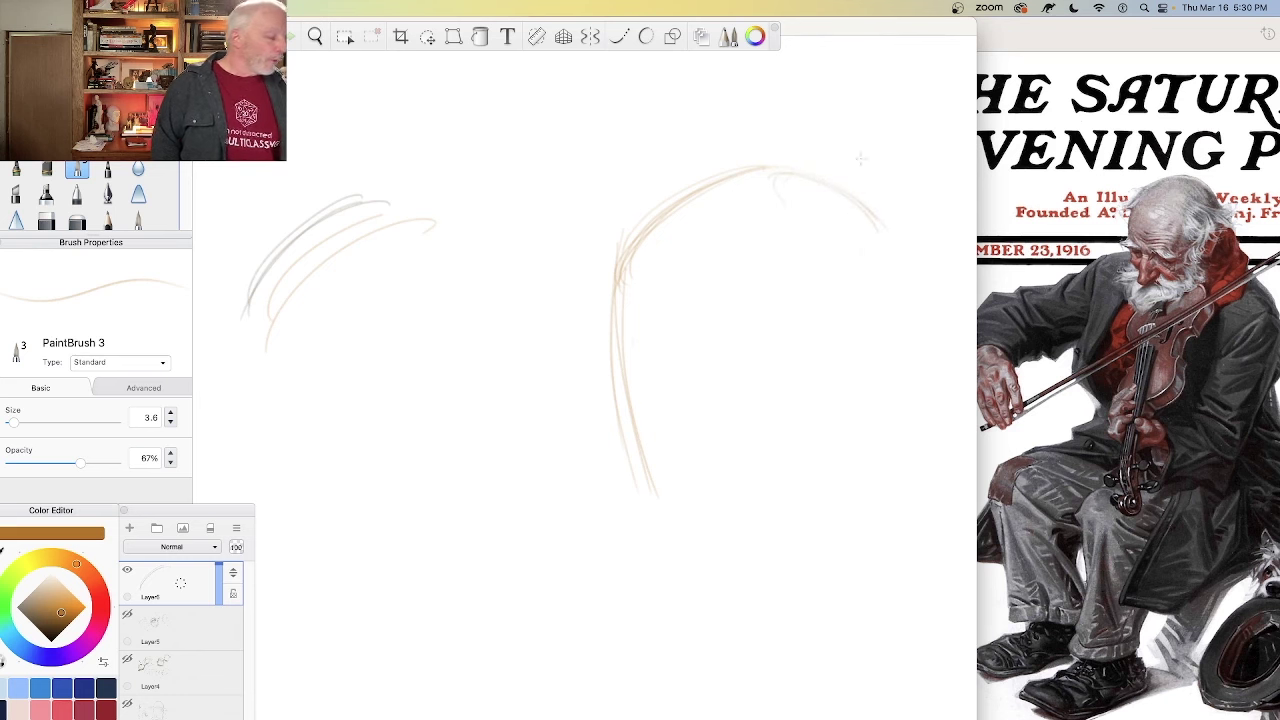
drag(866, 248, 742, 470)
drag(880, 272, 738, 494)
mouse_move(854, 320)
mouse_down()
mouse_move(737, 494)
mouse_move(662, 518)
mouse_up()
Step: Sketch a smaller tapered egg shape with a flattened upper edge beside the large head as a simplified form
mouse_move(398, 136)
mouse_down()
mouse_move(560, 103)
mouse_move(398, 134)
mouse_up()
drag(556, 108, 518, 210)
drag(478, 118, 568, 103)
drag(546, 188, 448, 288)
drag(397, 114, 426, 316)
drag(398, 138, 426, 288)
mouse_move(564, 118)
mouse_down()
mouse_move(528, 198)
mouse_move(432, 301)
mouse_up()
drag(397, 224, 410, 302)
Step: Reinforce the front contour of the large head and lay in the slanted brow line across the face
mouse_move(613, 328)
mouse_down()
mouse_move(632, 466)
mouse_move(657, 522)
mouse_up()
drag(640, 260, 798, 176)
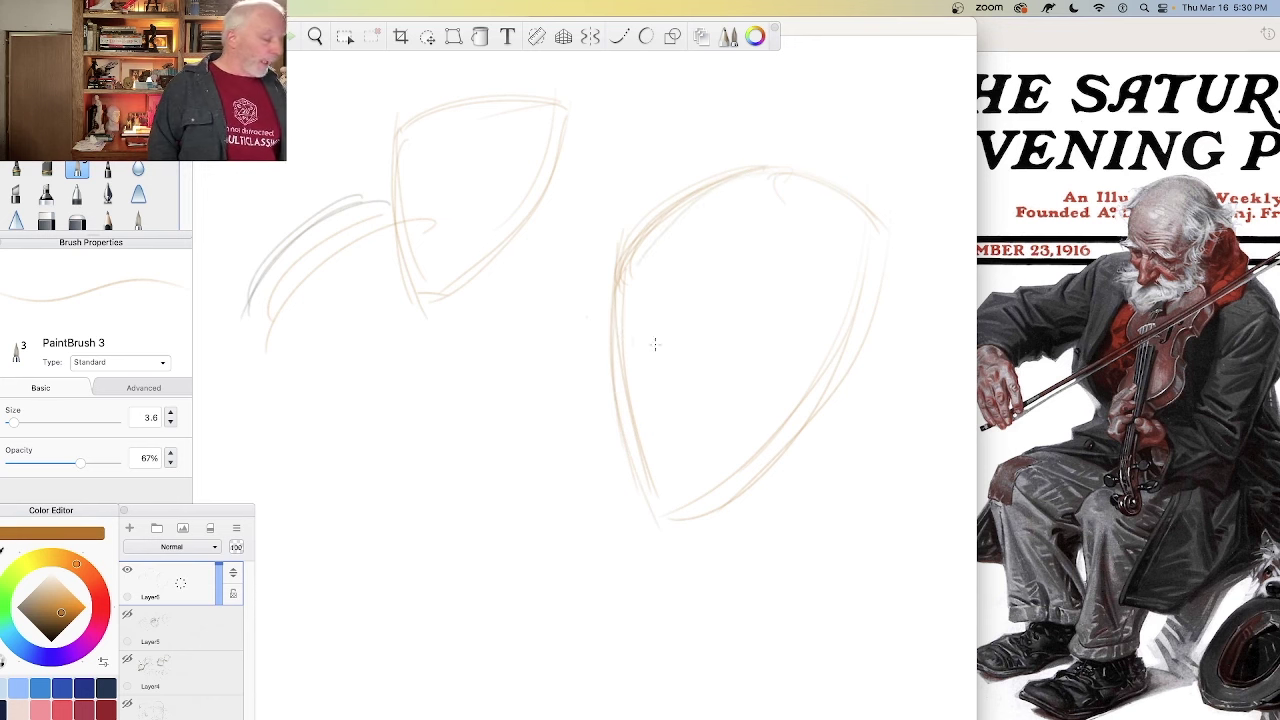
mouse_move(640, 350)
mouse_down()
mouse_move(687, 373)
mouse_move(599, 323)
mouse_move(748, 392)
mouse_up()
Step: Draw a level horizontal line crossed by a vertical line below the small egg shape to demonstrate the facial axes
drag(556, 366, 330, 362)
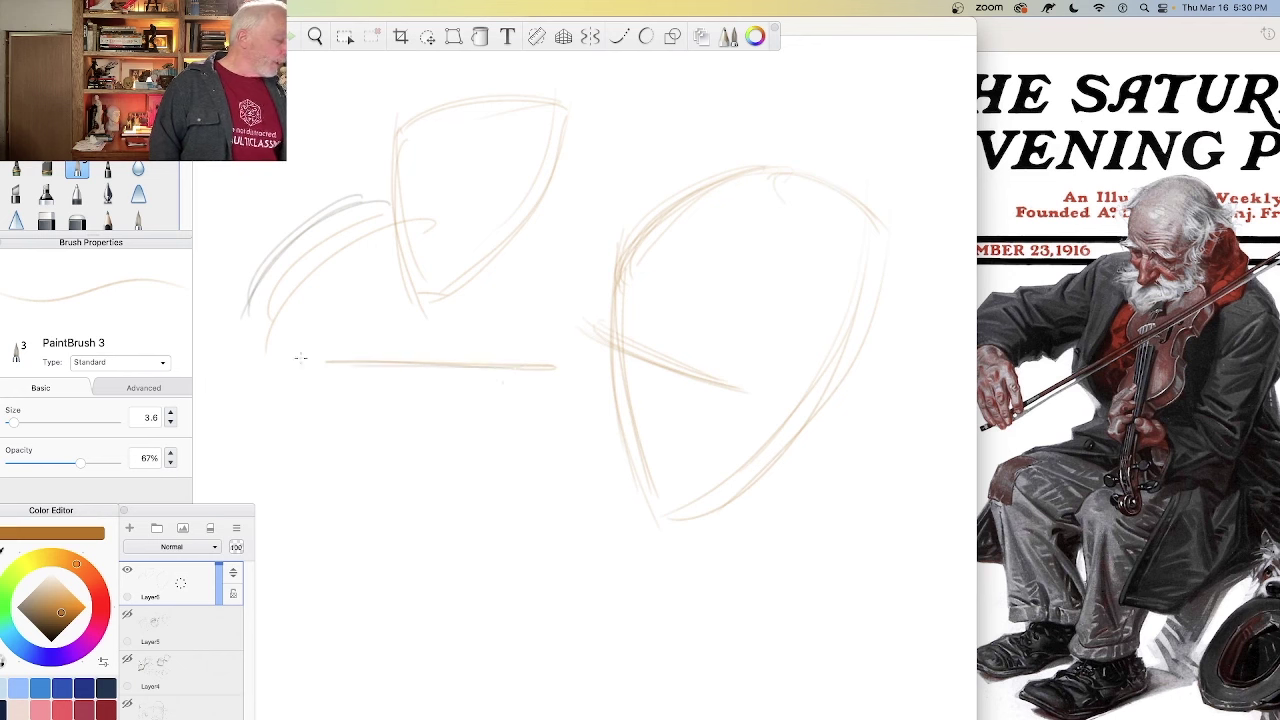
drag(429, 346, 430, 550)
drag(432, 275, 430, 458)
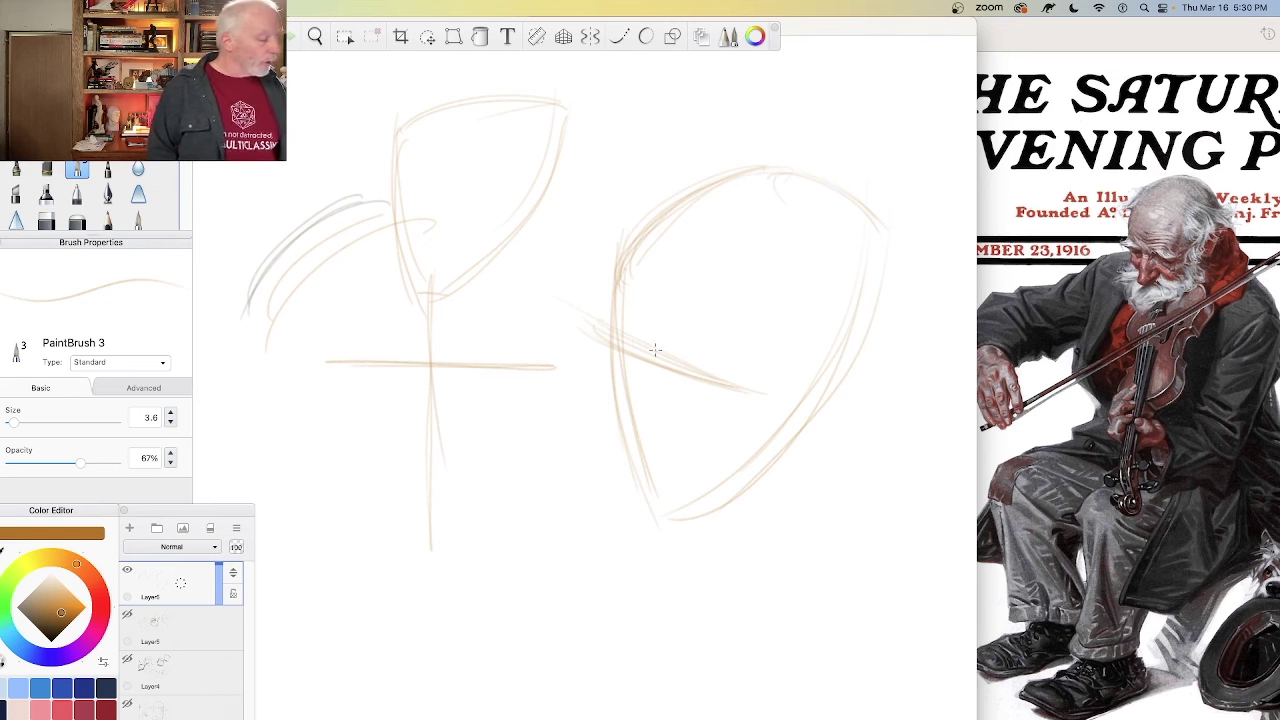
Step: Draw the face's centre line on the large head, darken the slanted brow line and sketch the eye beneath it
drag(648, 400, 654, 430)
drag(652, 363, 676, 543)
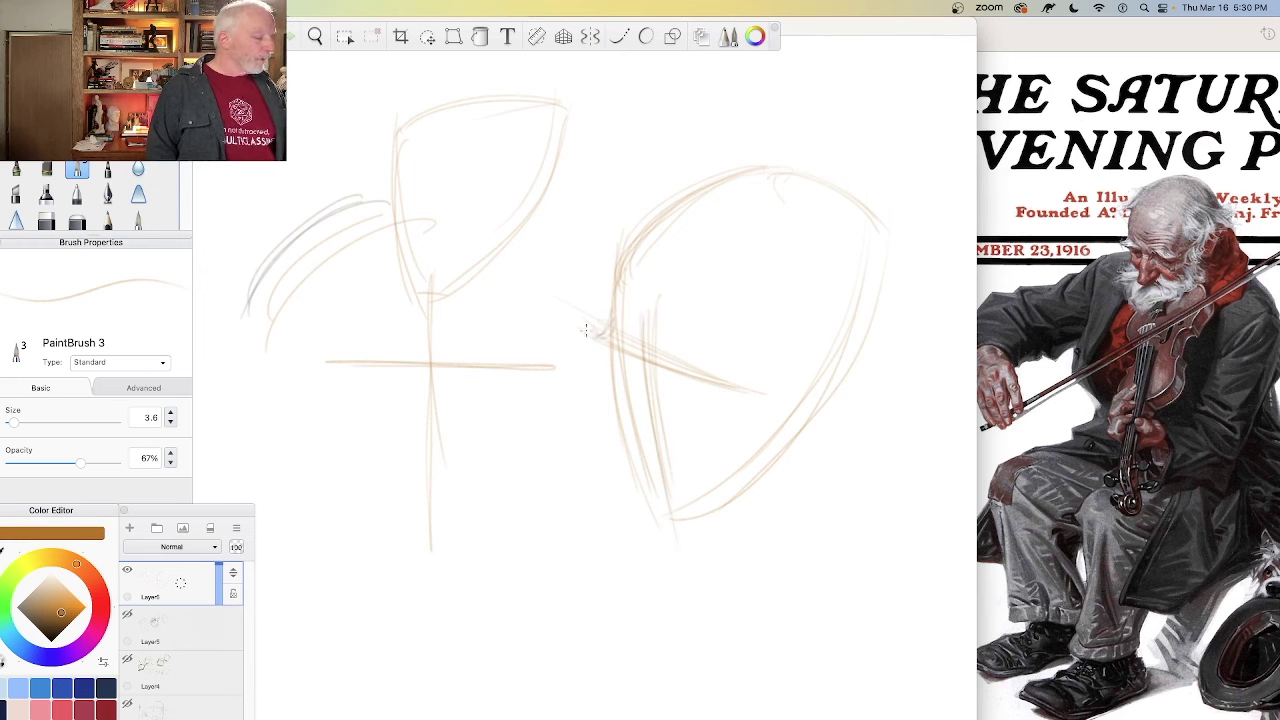
drag(591, 336, 747, 394)
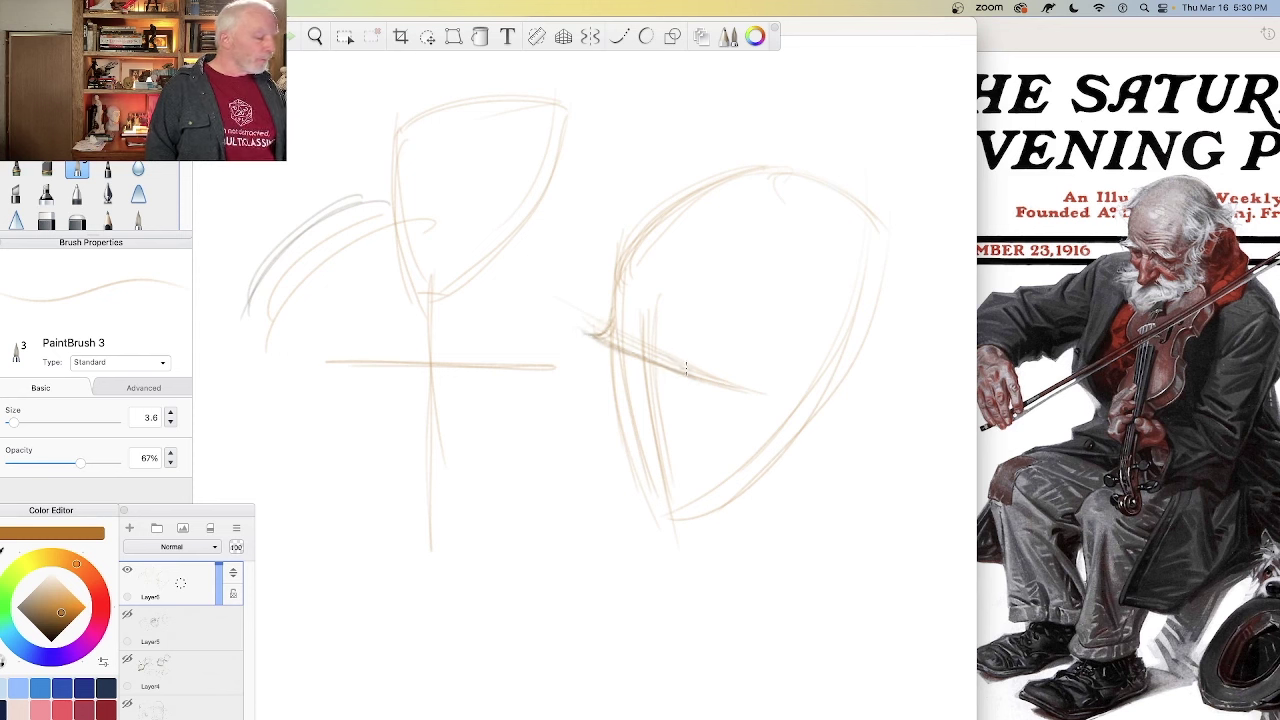
mouse_move(668, 357)
mouse_down()
mouse_move(738, 382)
mouse_move(665, 360)
mouse_up()
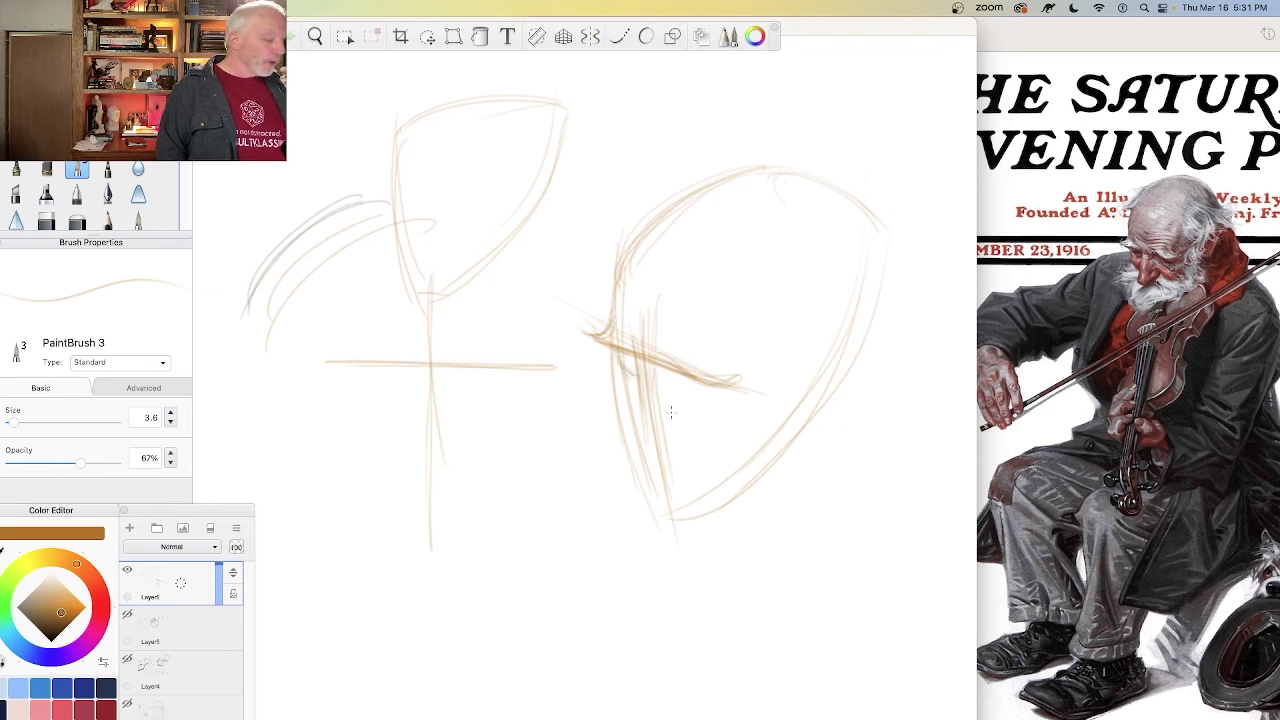
drag(670, 376, 712, 398)
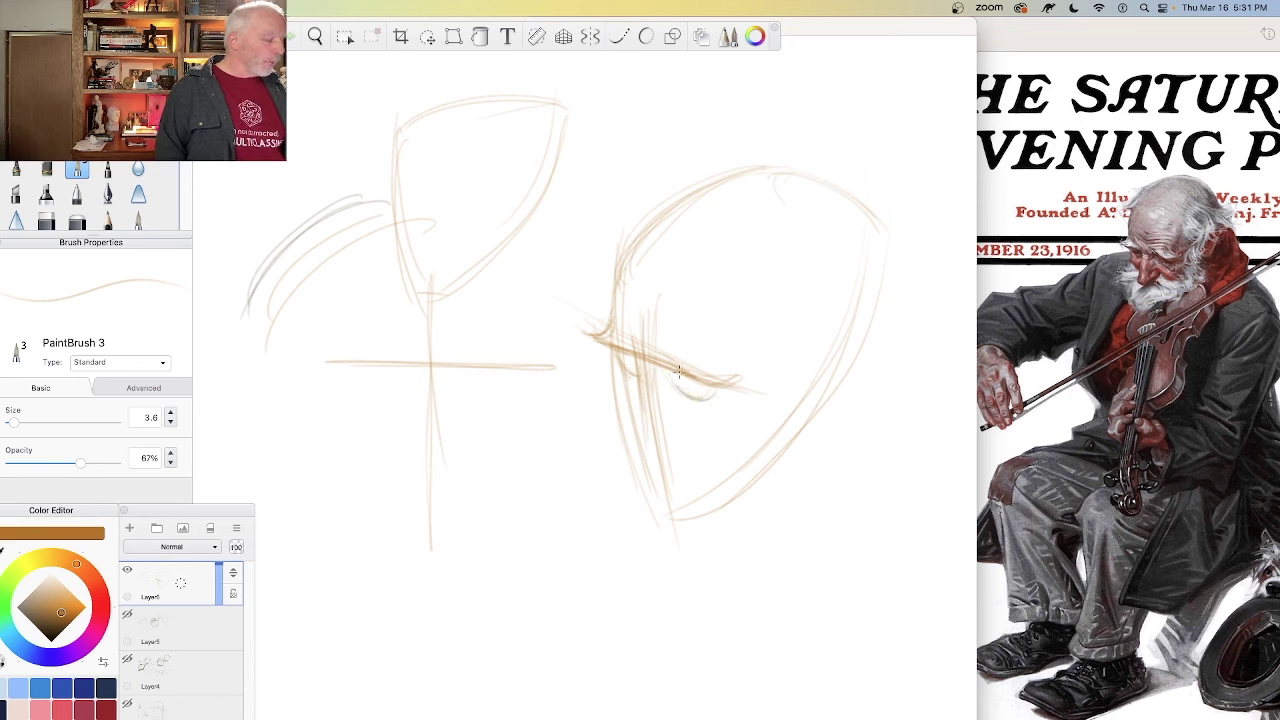
drag(701, 389, 689, 387)
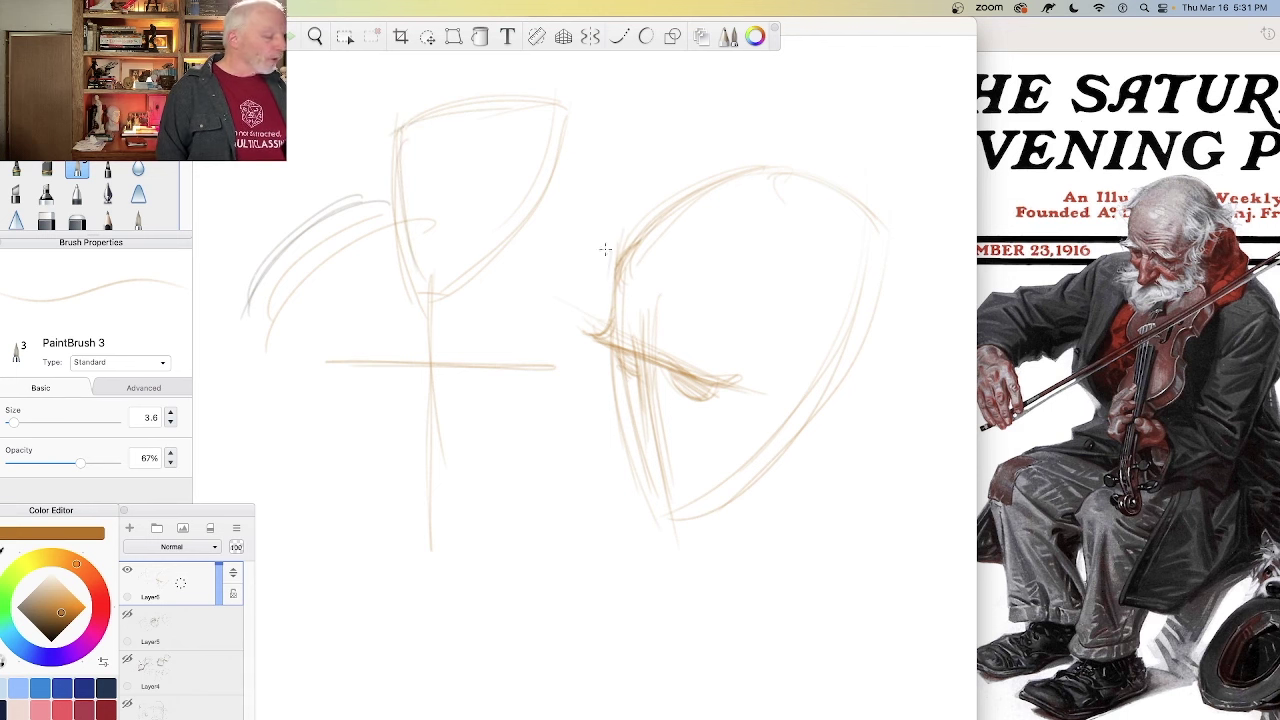
Step: Shape the large head's forehead profile and block in the nose, moustache, chin and jawline
mouse_move(634, 228)
mouse_down()
mouse_move(605, 237)
mouse_move(655, 236)
mouse_move(737, 181)
mouse_up()
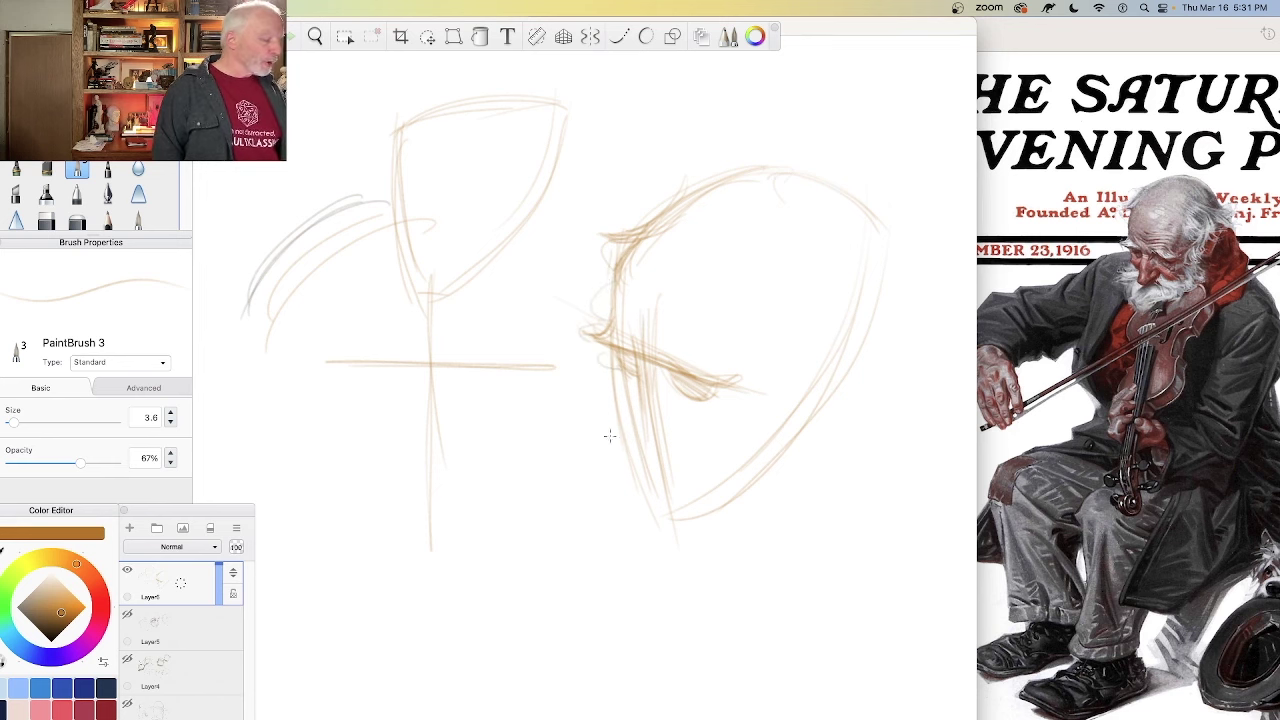
mouse_move(635, 405)
mouse_down()
mouse_move(634, 438)
mouse_move(651, 449)
mouse_up()
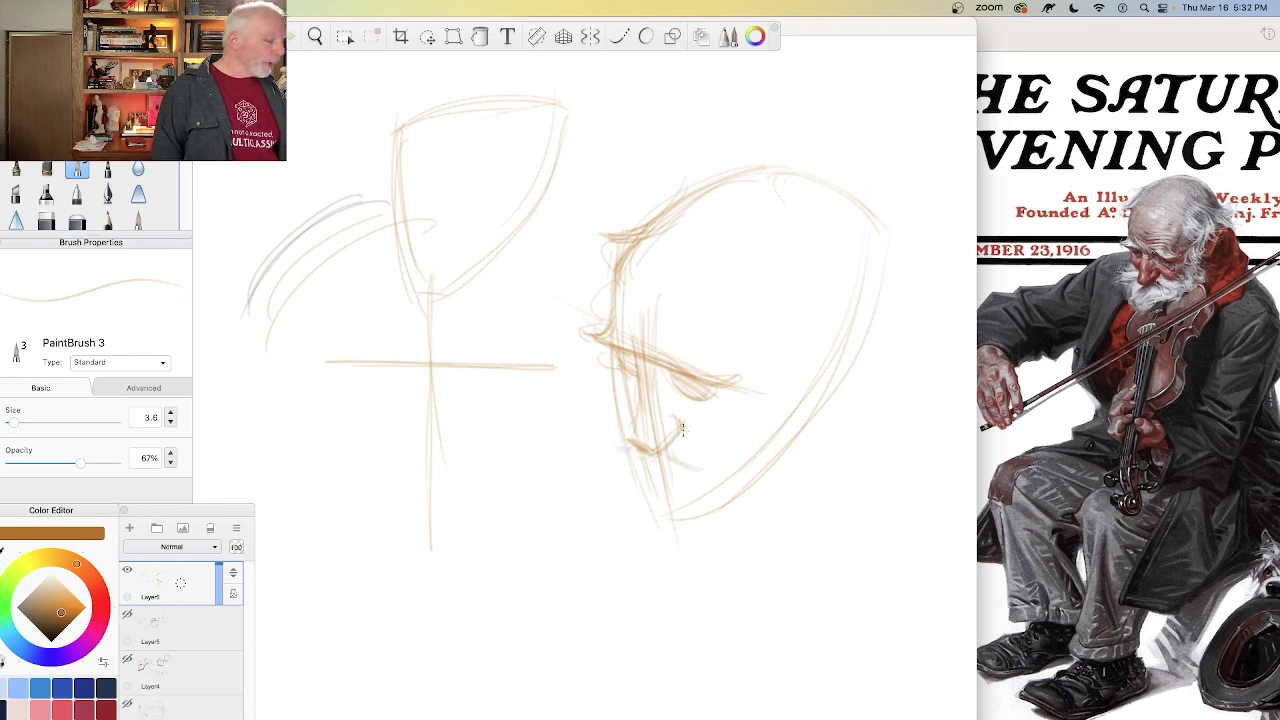
drag(688, 426, 738, 468)
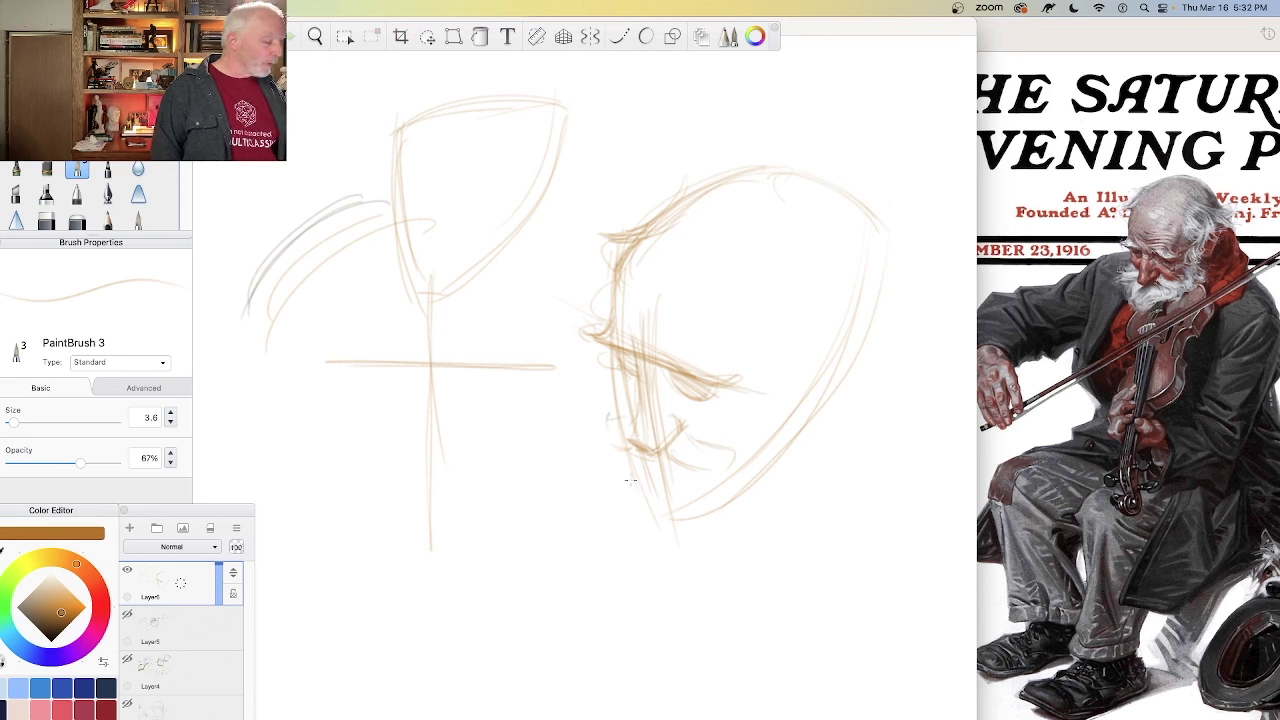
mouse_move(620, 446)
mouse_down()
mouse_move(604, 488)
mouse_move(618, 519)
mouse_move(597, 483)
mouse_move(606, 541)
mouse_move(725, 515)
mouse_move(703, 532)
mouse_move(736, 508)
mouse_move(691, 539)
mouse_move(770, 493)
mouse_up()
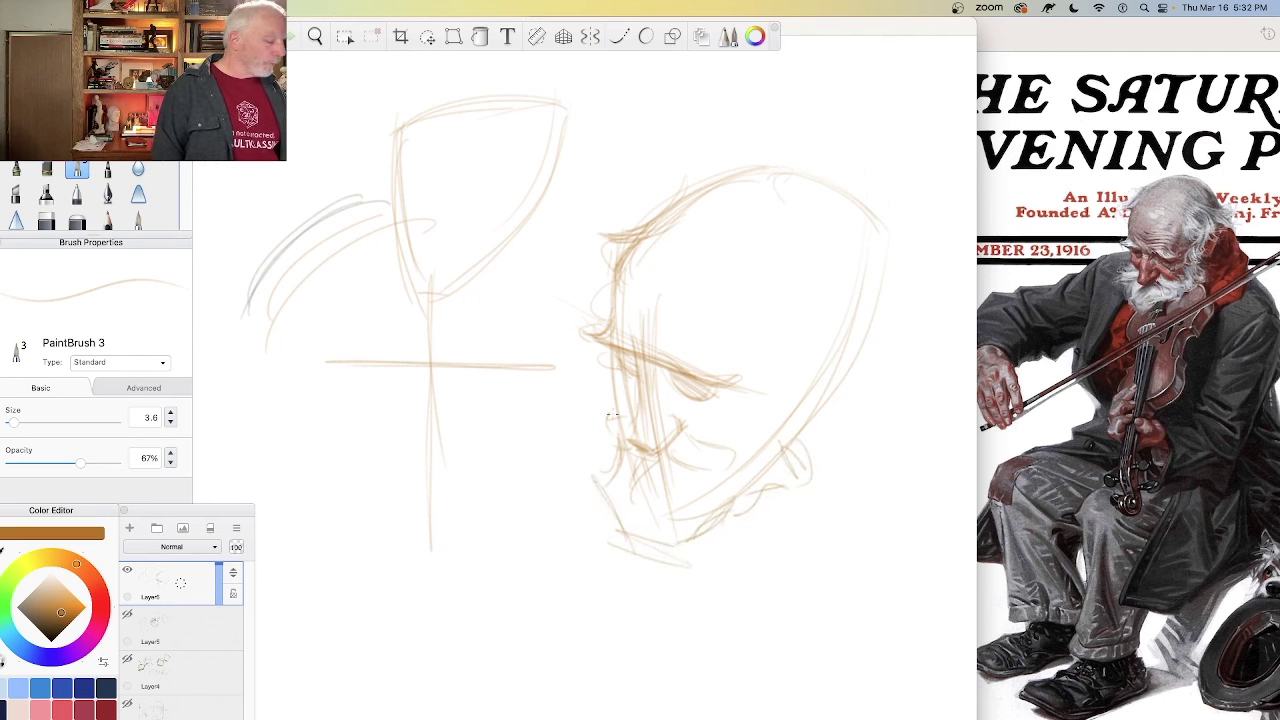
drag(612, 418, 606, 488)
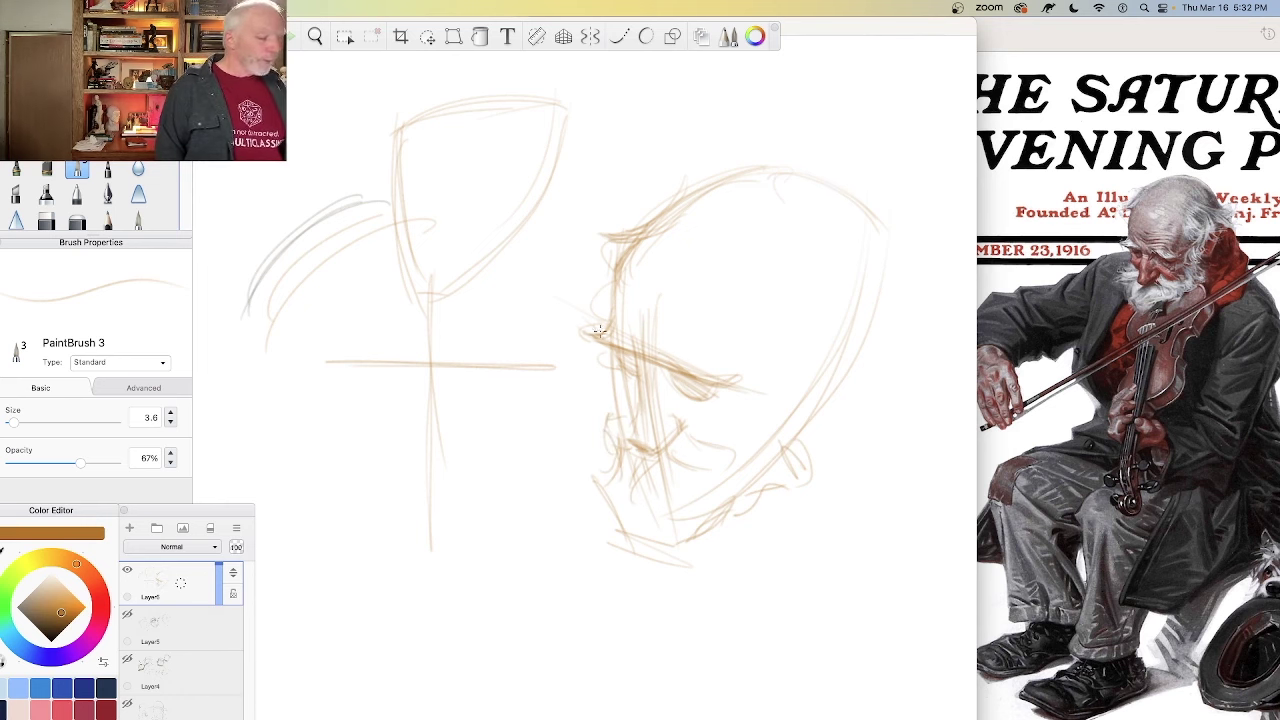
Step: Mark the forehead plane with long lines from crown to brow, and add strokes to the chin and below the small shape
drag(763, 182, 646, 284)
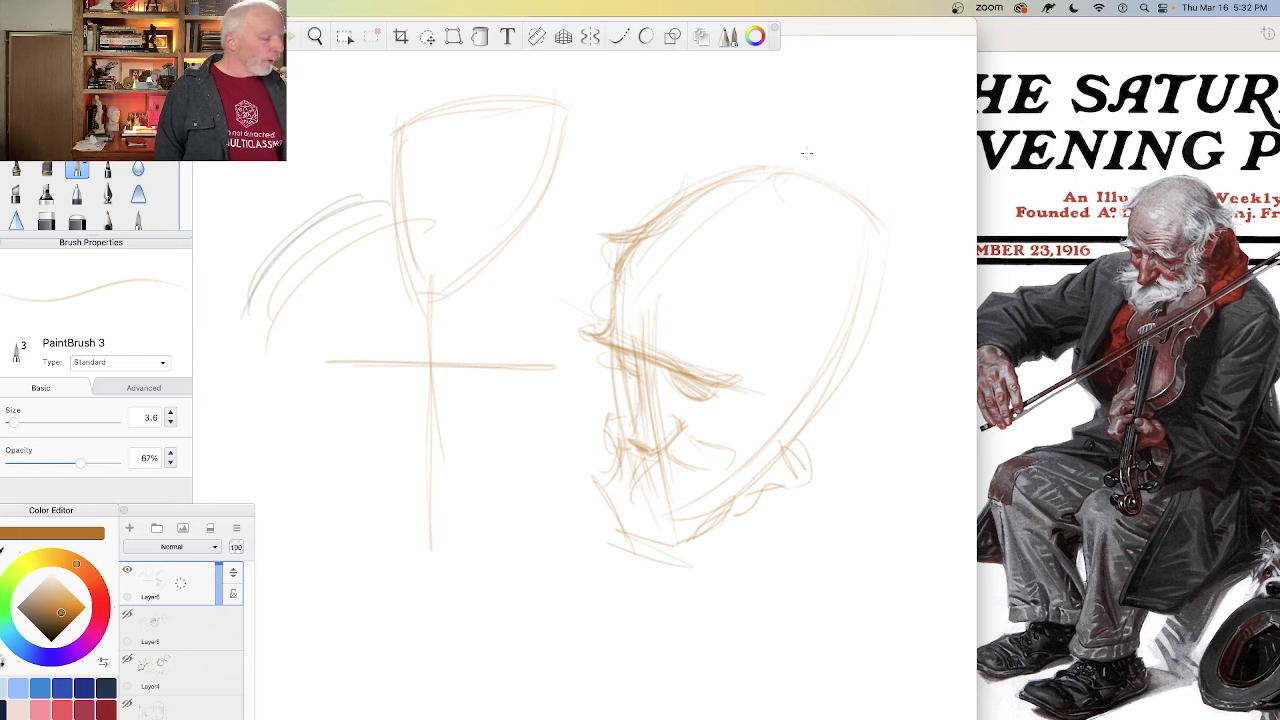
drag(806, 154, 630, 330)
drag(700, 234, 642, 314)
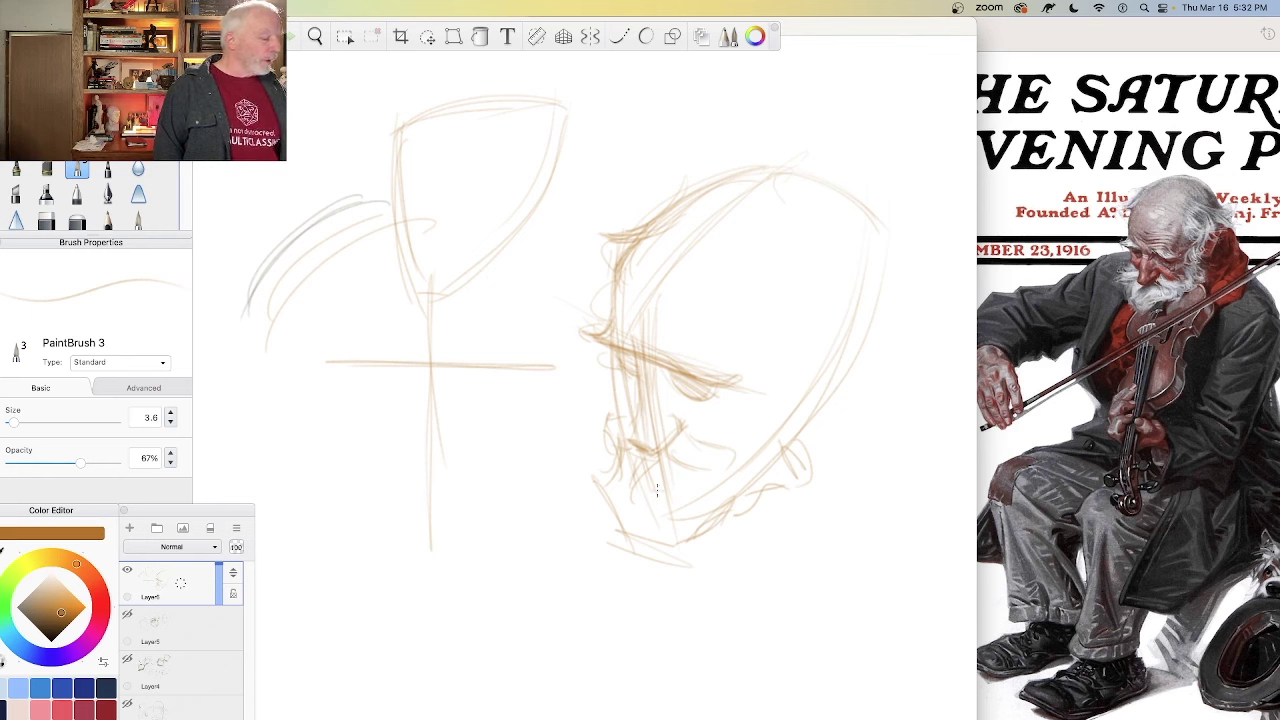
drag(643, 522, 699, 531)
mouse_move(418, 294)
mouse_down()
mouse_move(490, 301)
mouse_move(492, 287)
mouse_move(459, 294)
mouse_move(516, 302)
mouse_up()
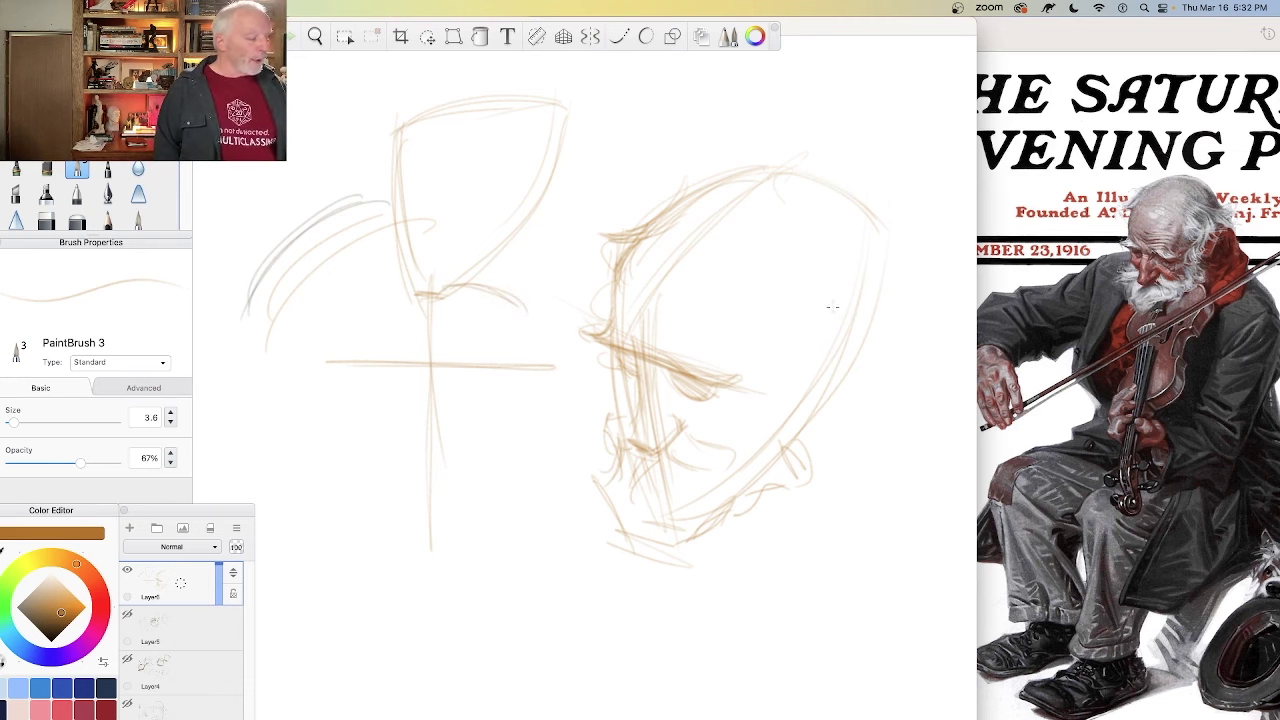
Step: Block in the ear from a guide line running back from the eye, and draw the temple and cheek contours
drag(862, 296, 755, 370)
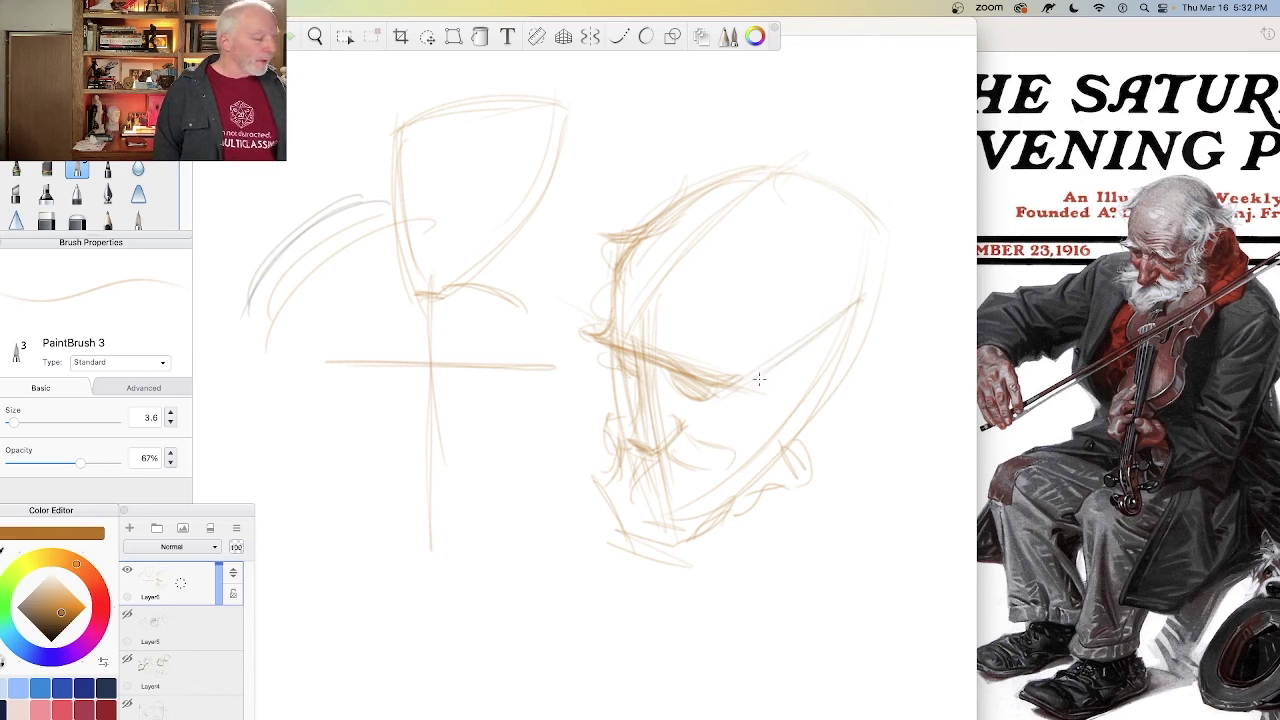
mouse_move(842, 332)
mouse_down()
mouse_move(821, 415)
mouse_move(811, 346)
mouse_move(790, 402)
mouse_up()
mouse_move(819, 330)
mouse_down()
mouse_move(832, 390)
mouse_move(852, 371)
mouse_move(821, 420)
mouse_up()
drag(832, 330, 810, 382)
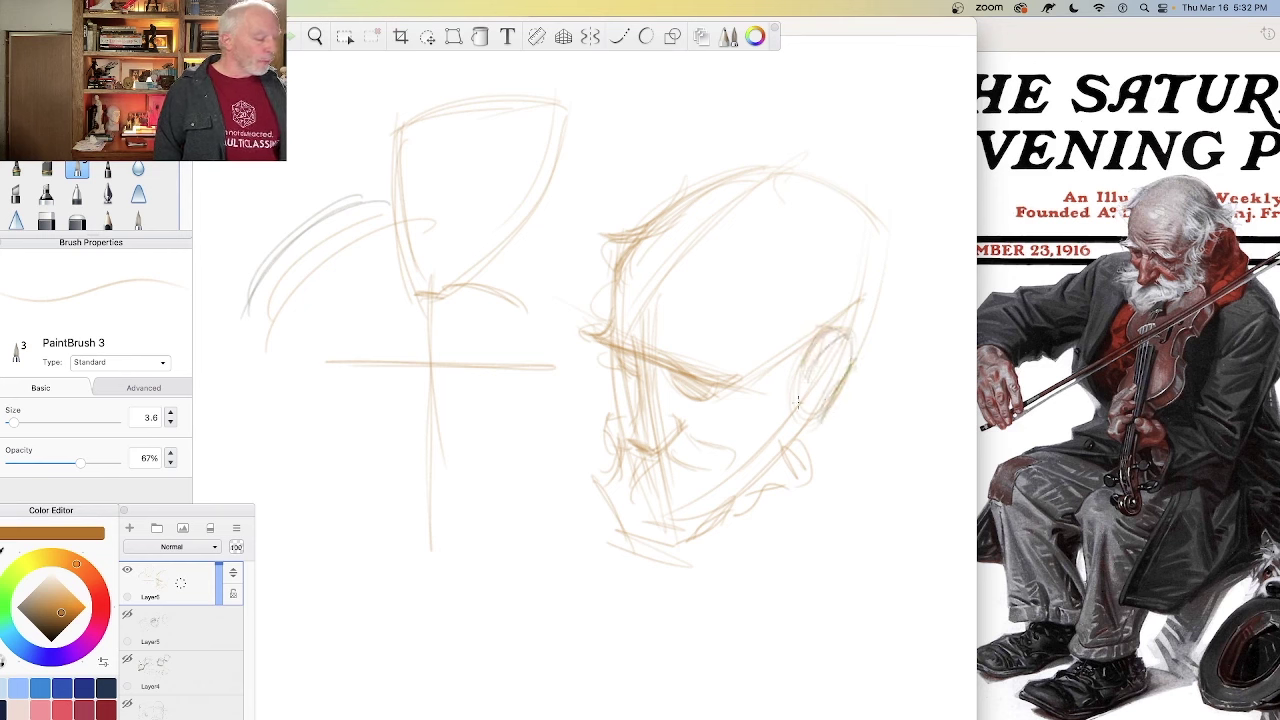
drag(832, 330, 806, 376)
mouse_move(852, 340)
mouse_down()
mouse_move(822, 423)
mouse_move(804, 416)
mouse_up()
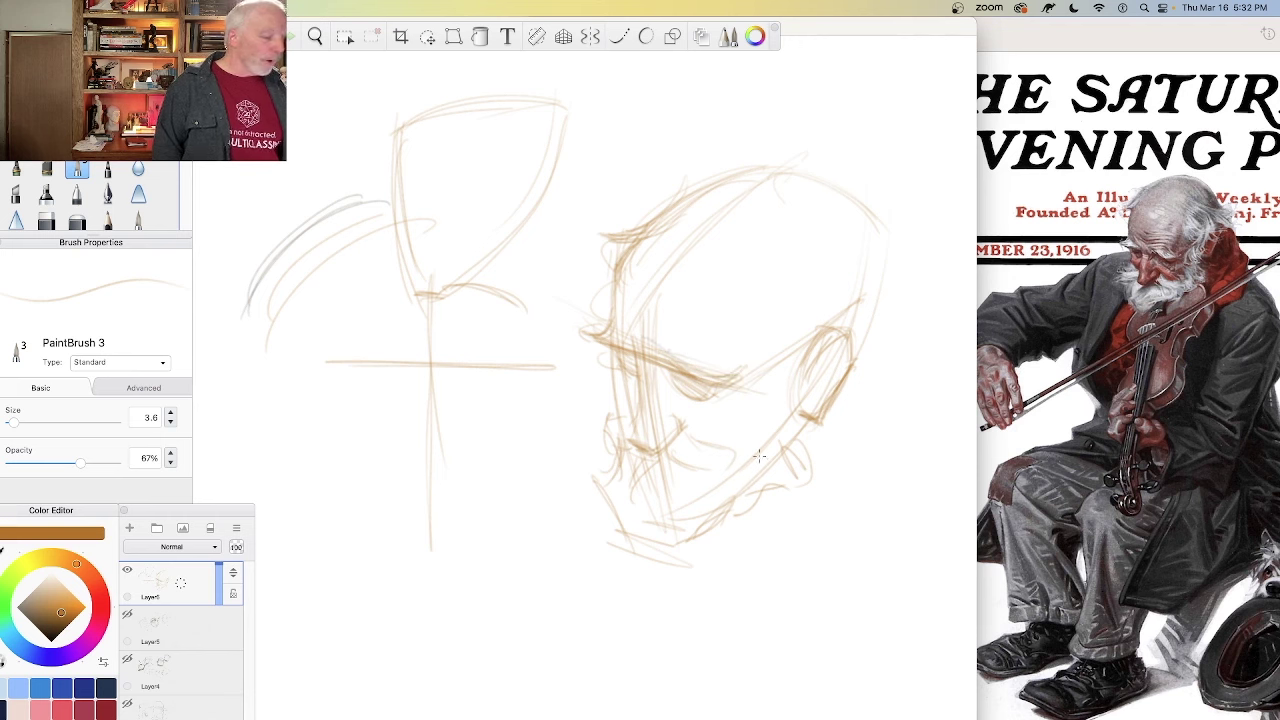
mouse_move(740, 300)
mouse_down()
mouse_move(741, 344)
mouse_move(720, 372)
mouse_up()
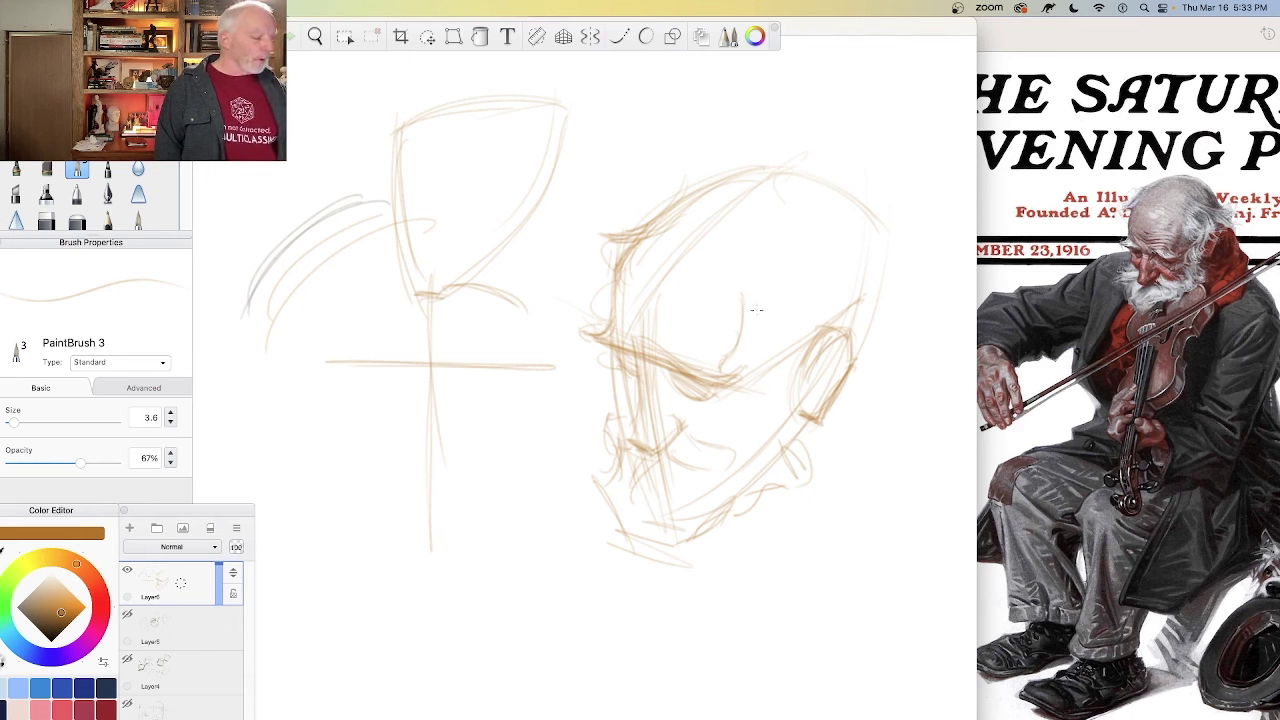
mouse_move(752, 300)
mouse_down()
mouse_move(793, 337)
mouse_move(757, 332)
mouse_move(743, 308)
mouse_move(845, 393)
mouse_move(852, 518)
mouse_move(720, 297)
mouse_move(753, 357)
mouse_move(773, 360)
mouse_move(787, 341)
mouse_move(773, 343)
mouse_move(770, 395)
mouse_move(760, 387)
mouse_move(775, 358)
mouse_move(762, 385)
mouse_move(780, 434)
mouse_move(764, 388)
mouse_move(763, 433)
mouse_move(756, 466)
mouse_up()
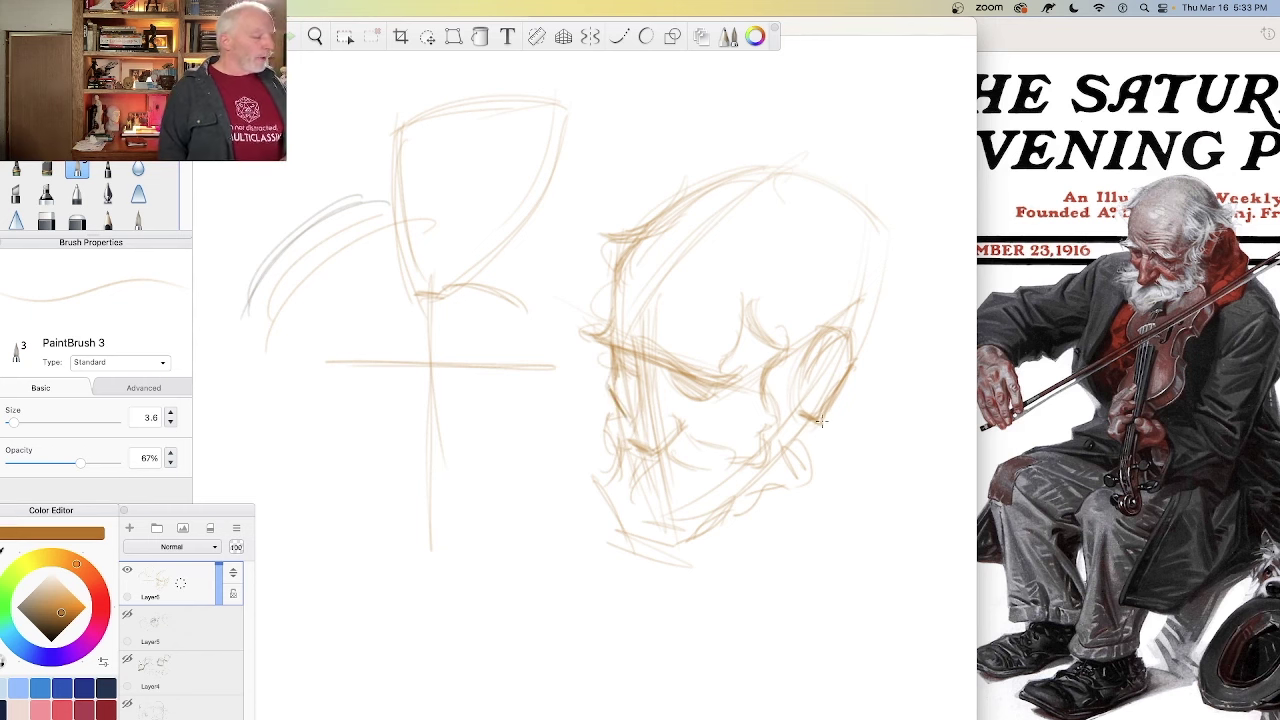
Step: Lighten the ear lines with the Hard Eraser and sketch curved strokes below the crossed axes with PaintBrush 3
click(77, 220)
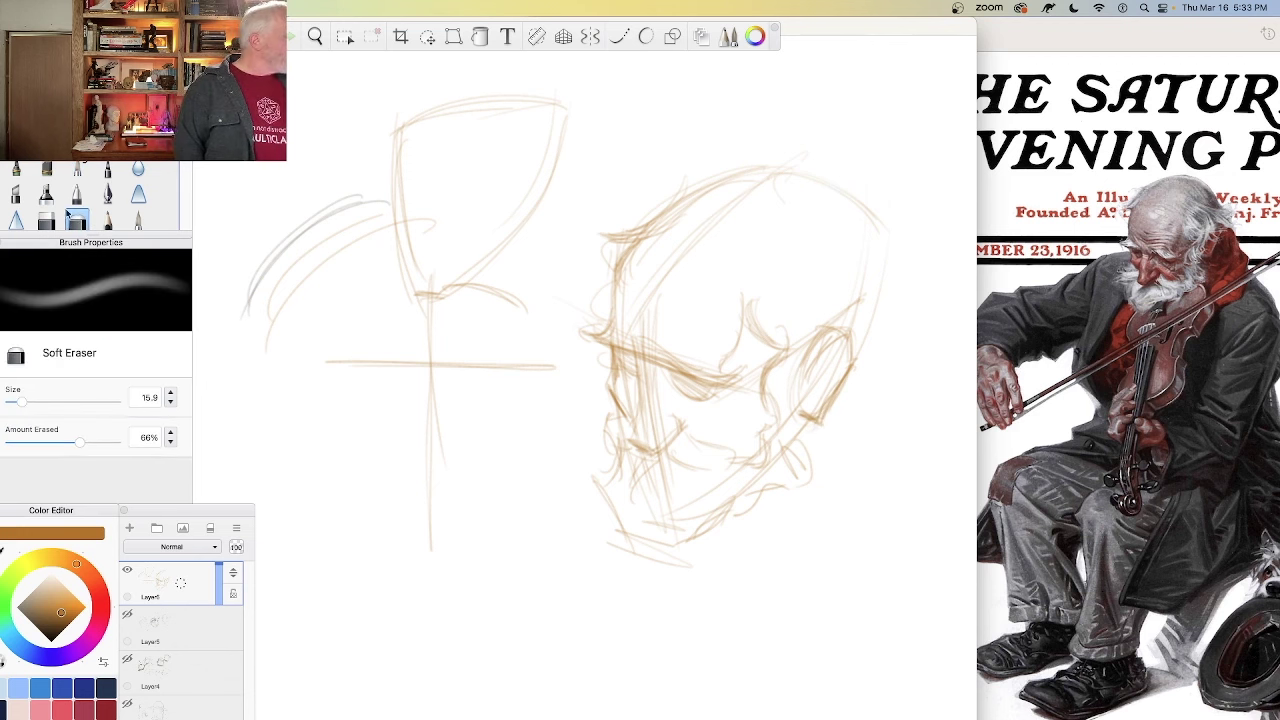
click(45, 219)
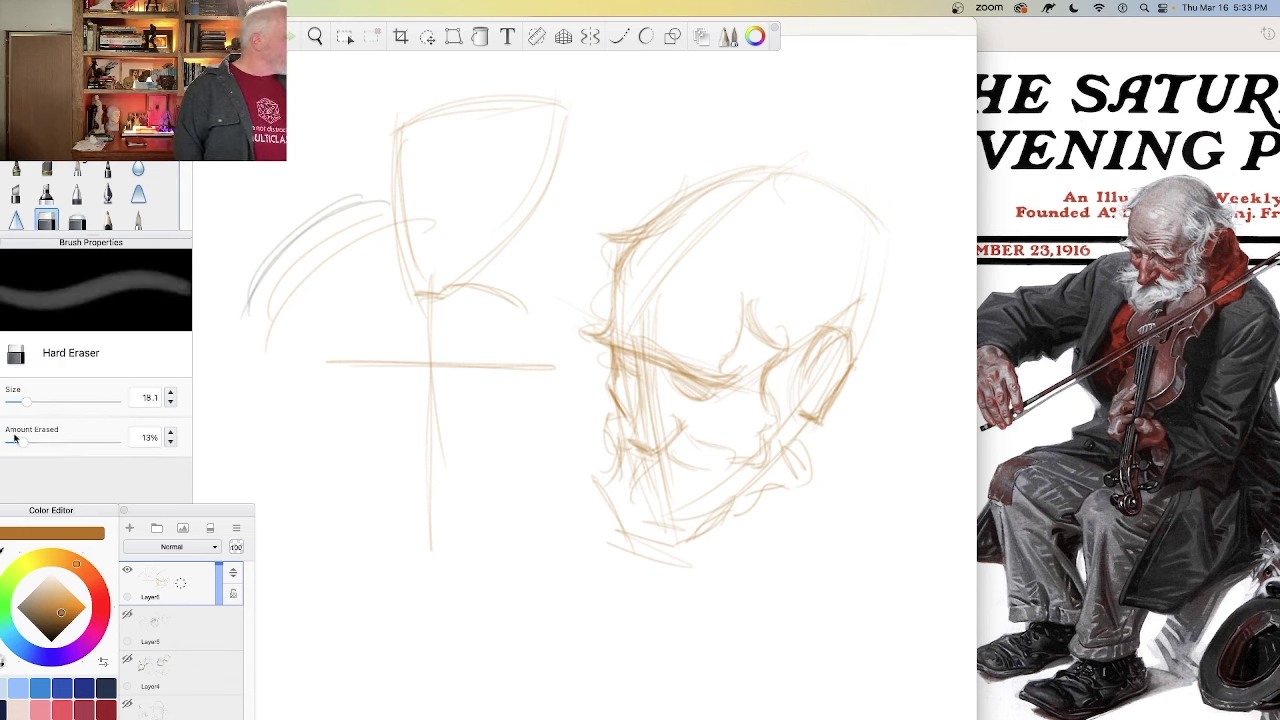
mouse_move(848, 336)
mouse_down()
mouse_move(842, 385)
mouse_move(818, 420)
mouse_move(804, 414)
mouse_up()
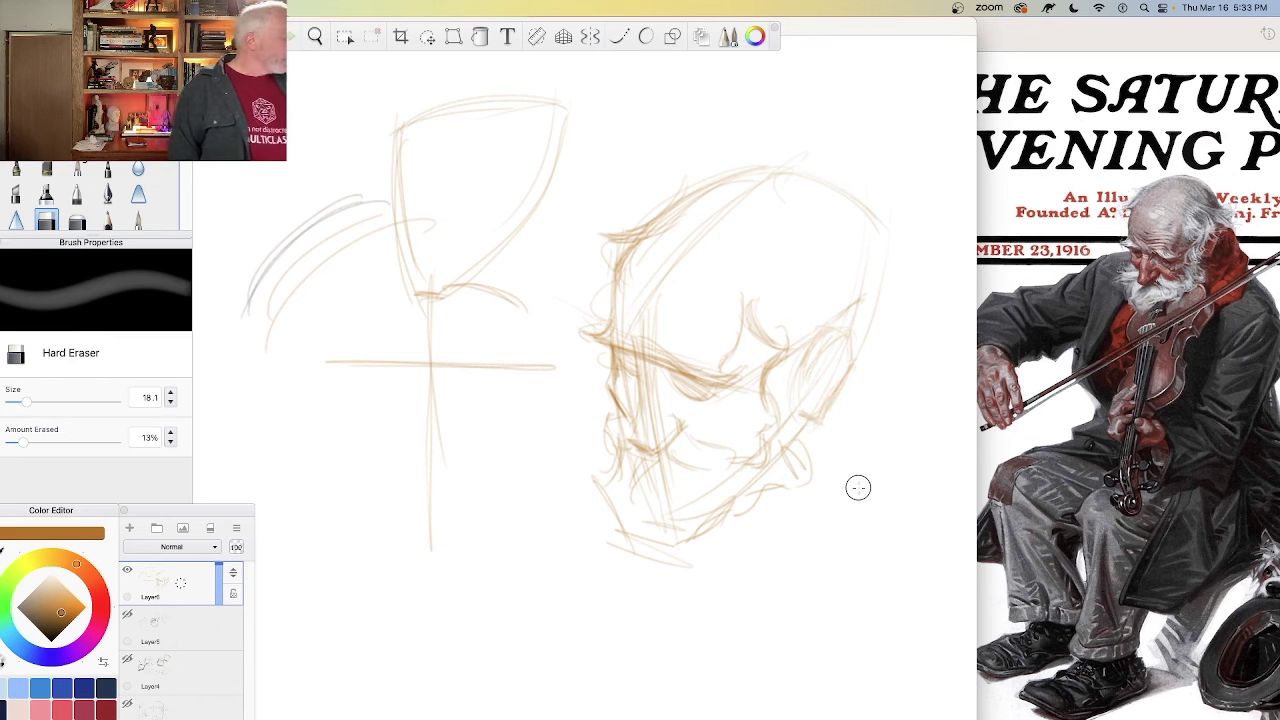
click(78, 170)
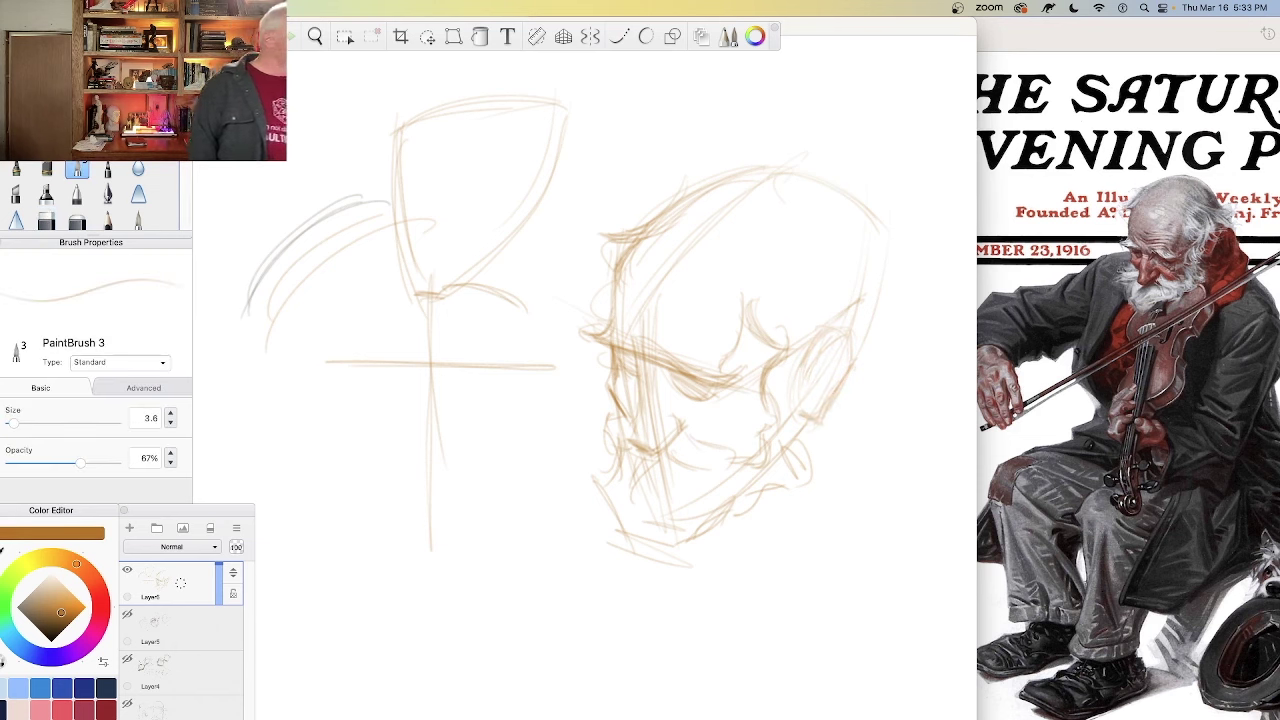
drag(540, 399, 428, 488)
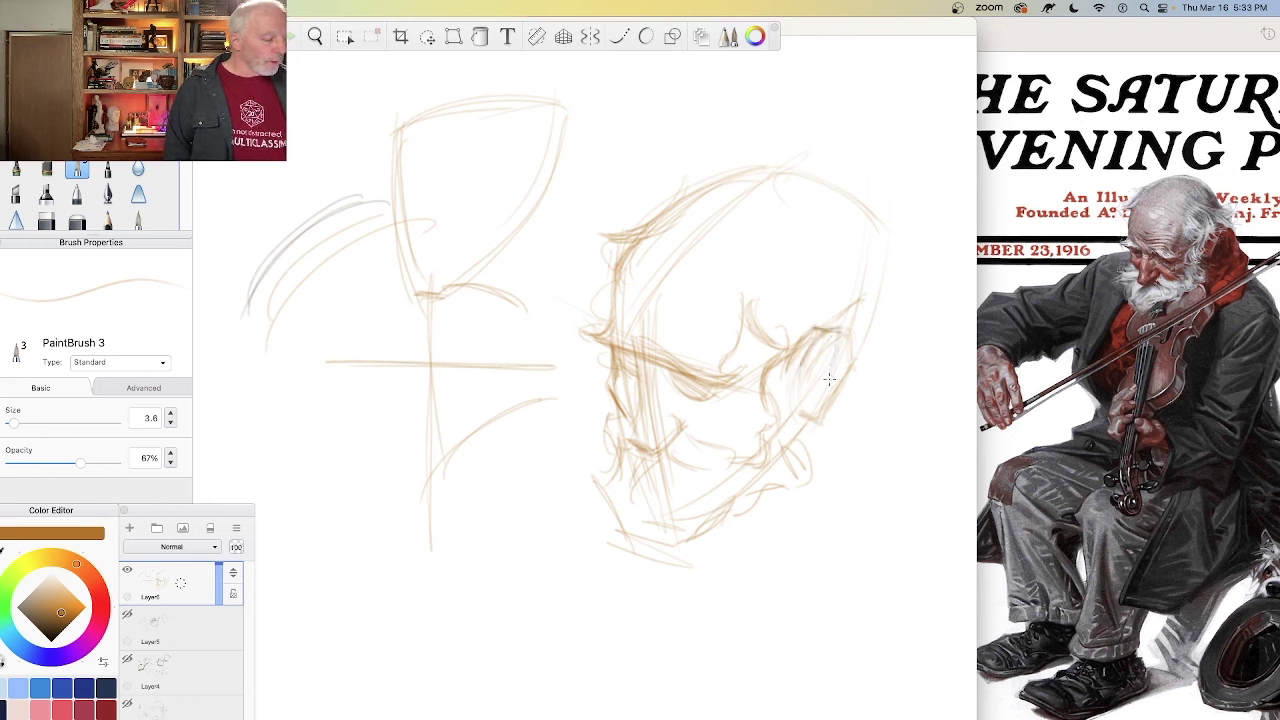
Step: Try darkening the ear's outer edge and lobe, and undo those strokes
mouse_move(829, 378)
mouse_down()
mouse_move(837, 346)
mouse_move(818, 373)
mouse_move(835, 345)
mouse_move(810, 429)
mouse_move(823, 378)
mouse_move(806, 422)
mouse_move(792, 422)
mouse_move(836, 330)
mouse_move(812, 416)
mouse_up()
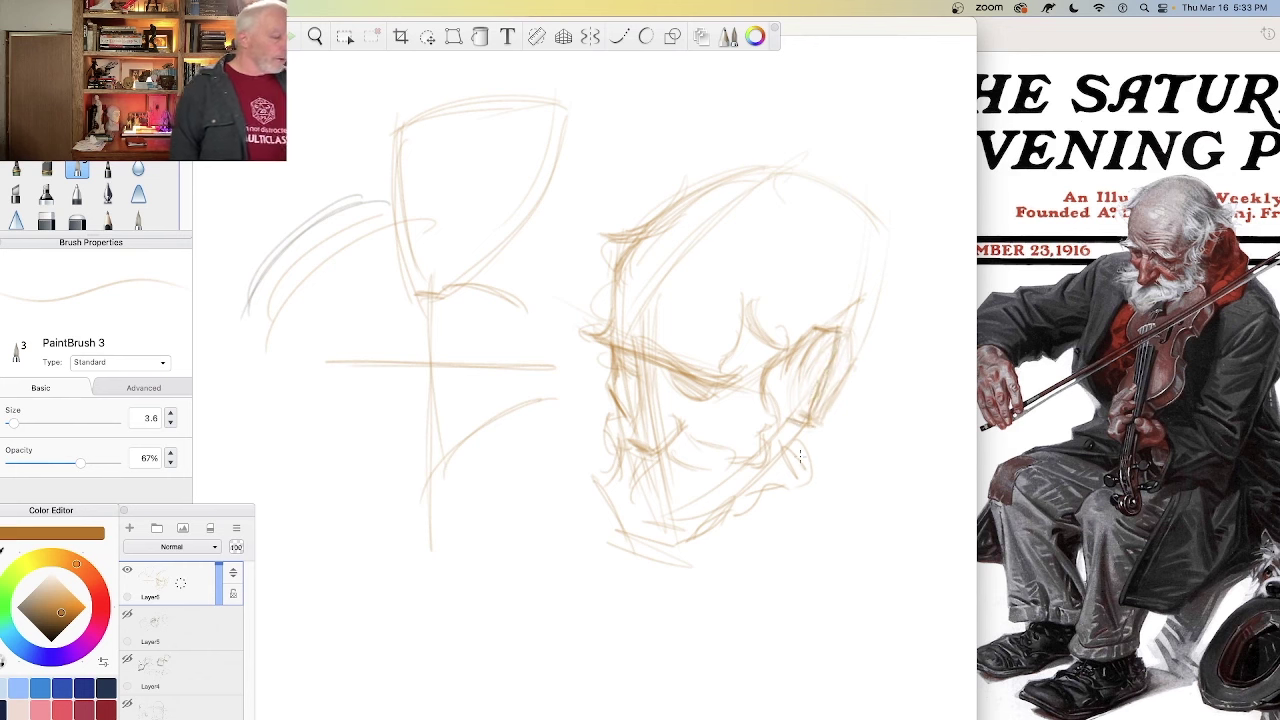
key(super+z)
key(super+z)
key(super+z)
key(super+z)
key(super+z)
key(super+z)
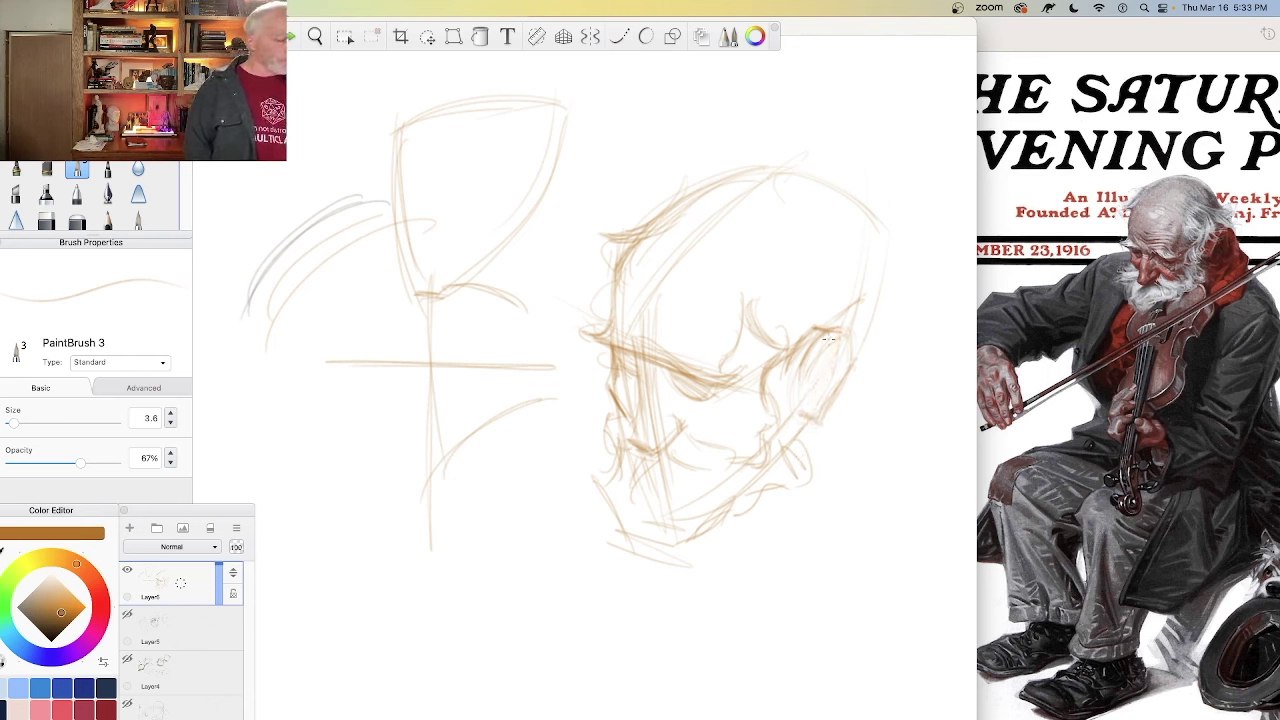
Step: Redraw the ear's contours, add curved lines behind the head and reinforce the front edge of the small egg shape
drag(838, 358, 826, 390)
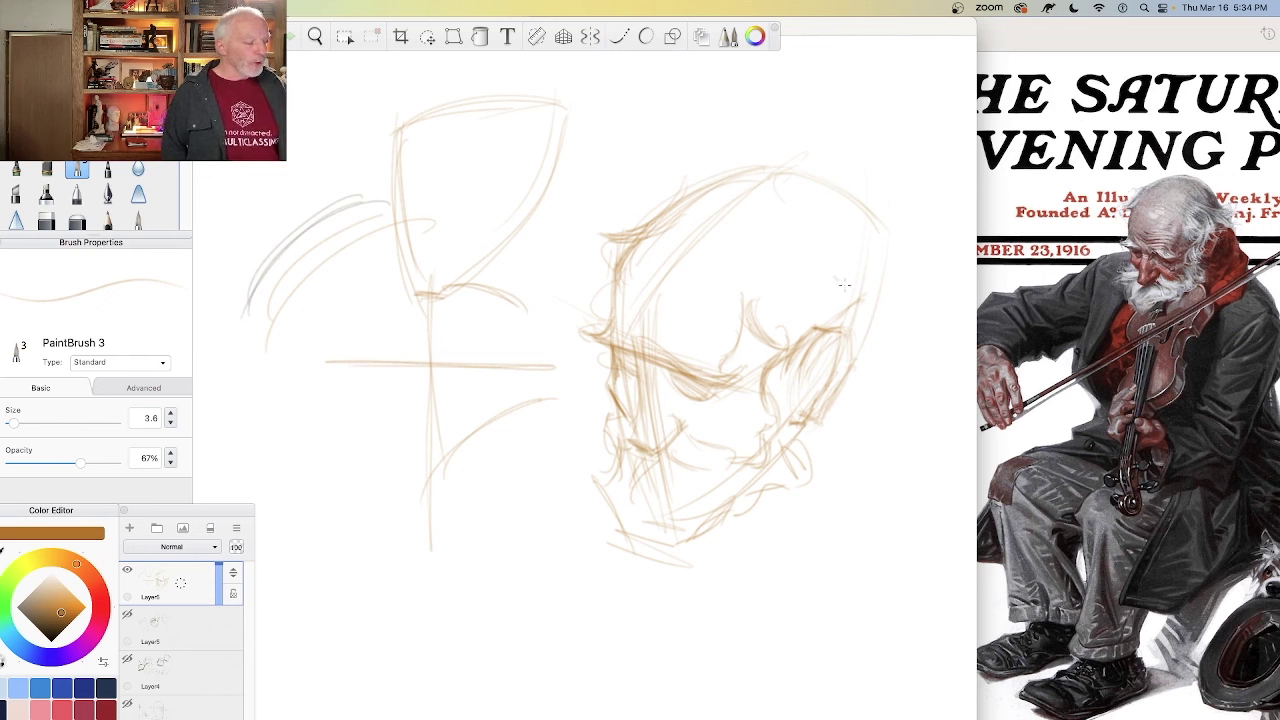
mouse_move(844, 285)
mouse_down()
mouse_move(908, 295)
mouse_move(915, 282)
mouse_move(893, 276)
mouse_move(885, 341)
mouse_move(885, 328)
mouse_move(844, 336)
mouse_move(880, 305)
mouse_move(796, 303)
mouse_move(828, 348)
mouse_move(844, 318)
mouse_move(803, 321)
mouse_move(796, 373)
mouse_move(837, 342)
mouse_move(803, 352)
mouse_move(802, 375)
mouse_move(819, 381)
mouse_move(782, 434)
mouse_up()
drag(790, 376, 778, 412)
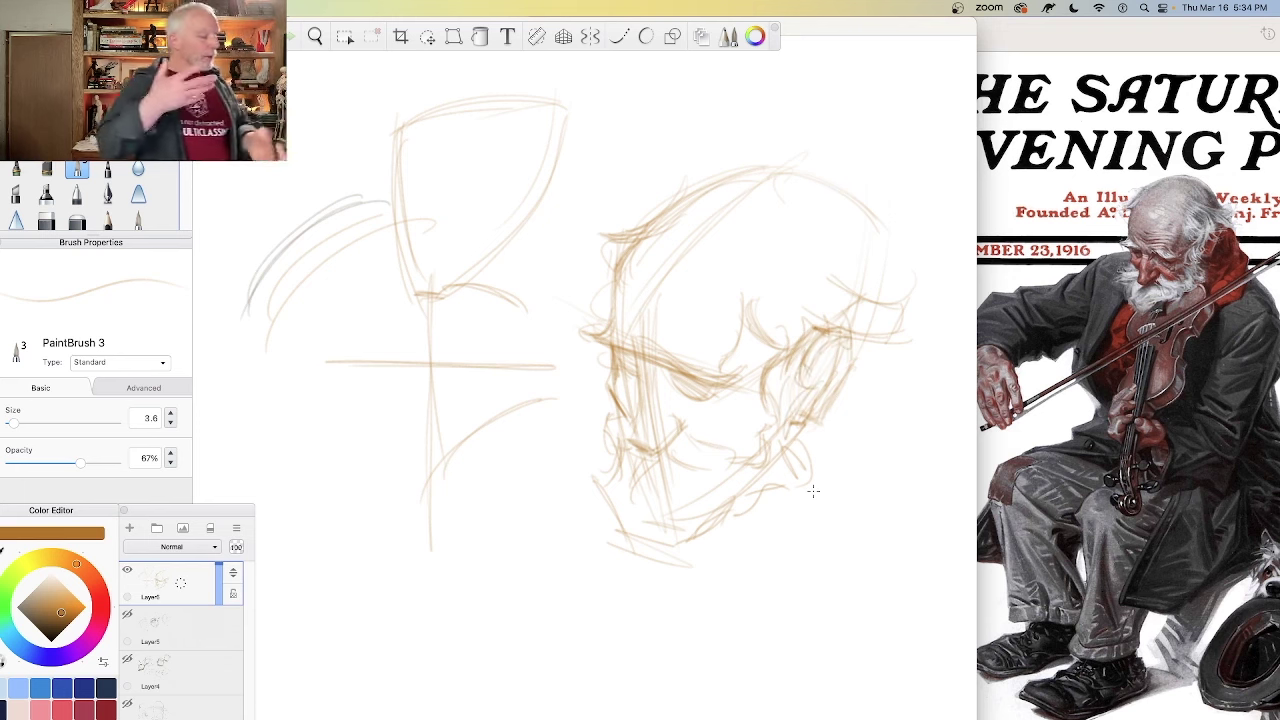
drag(398, 132, 424, 290)
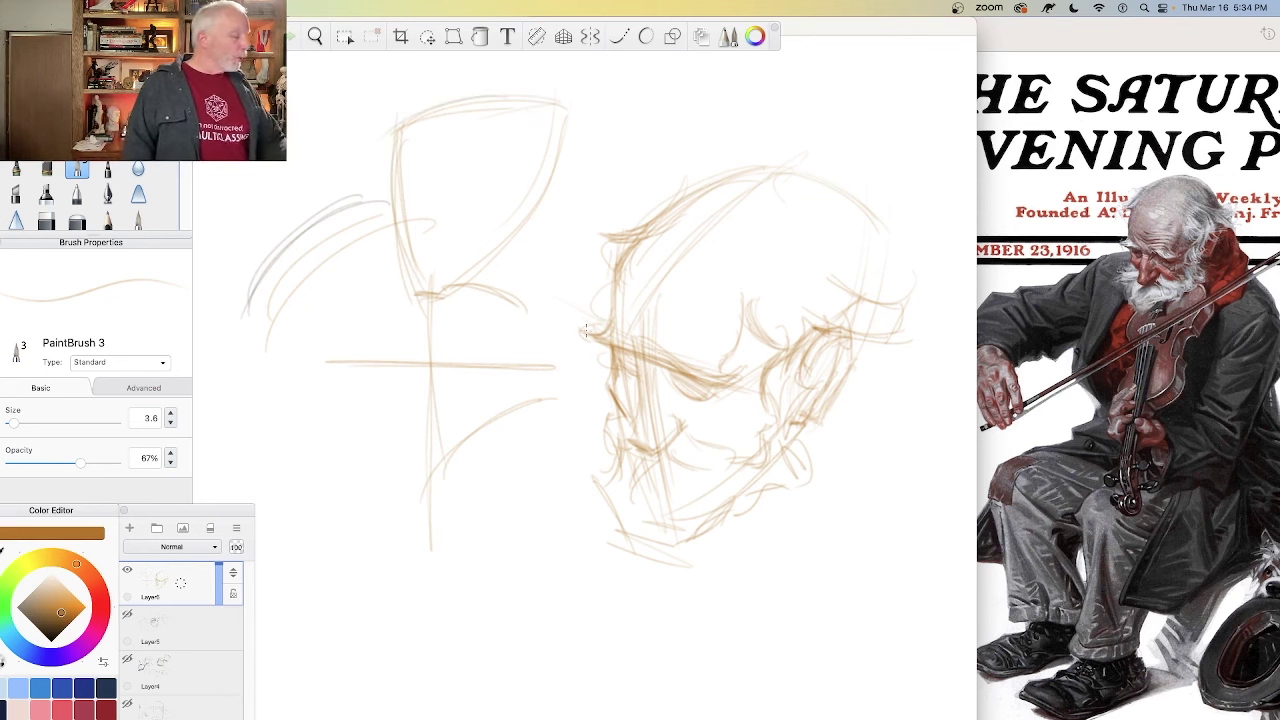
Step: Draw parallel slanted guide lines across the large head's face through the eye, nose and mouth levels
mouse_move(530, 316)
mouse_down()
mouse_move(777, 408)
mouse_move(525, 322)
mouse_move(757, 423)
mouse_move(528, 331)
mouse_move(744, 428)
mouse_up()
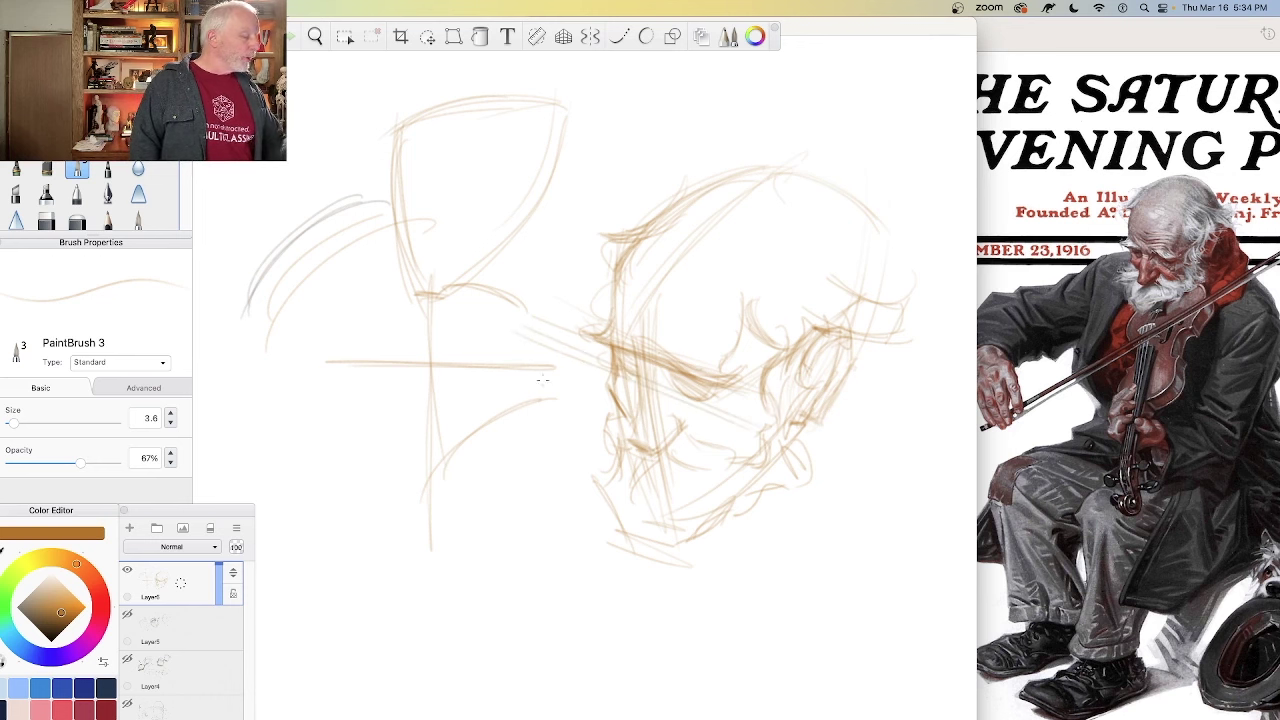
mouse_move(546, 398)
mouse_down()
mouse_move(661, 446)
mouse_move(579, 405)
mouse_move(648, 452)
mouse_up()
drag(600, 394, 709, 439)
drag(556, 376, 708, 441)
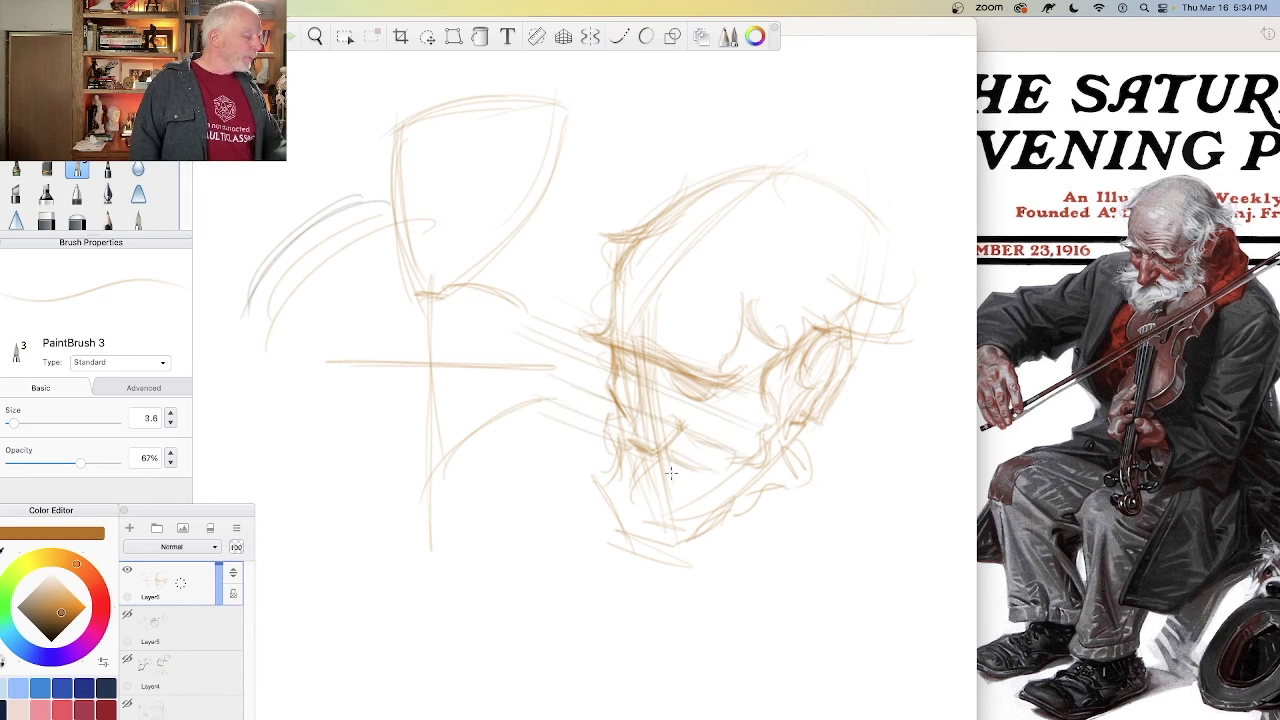
Step: Add parallel slanted guide lines across the large head's lower mouth, jaw and chin
drag(564, 454, 748, 532)
drag(536, 492, 728, 562)
drag(528, 502, 760, 582)
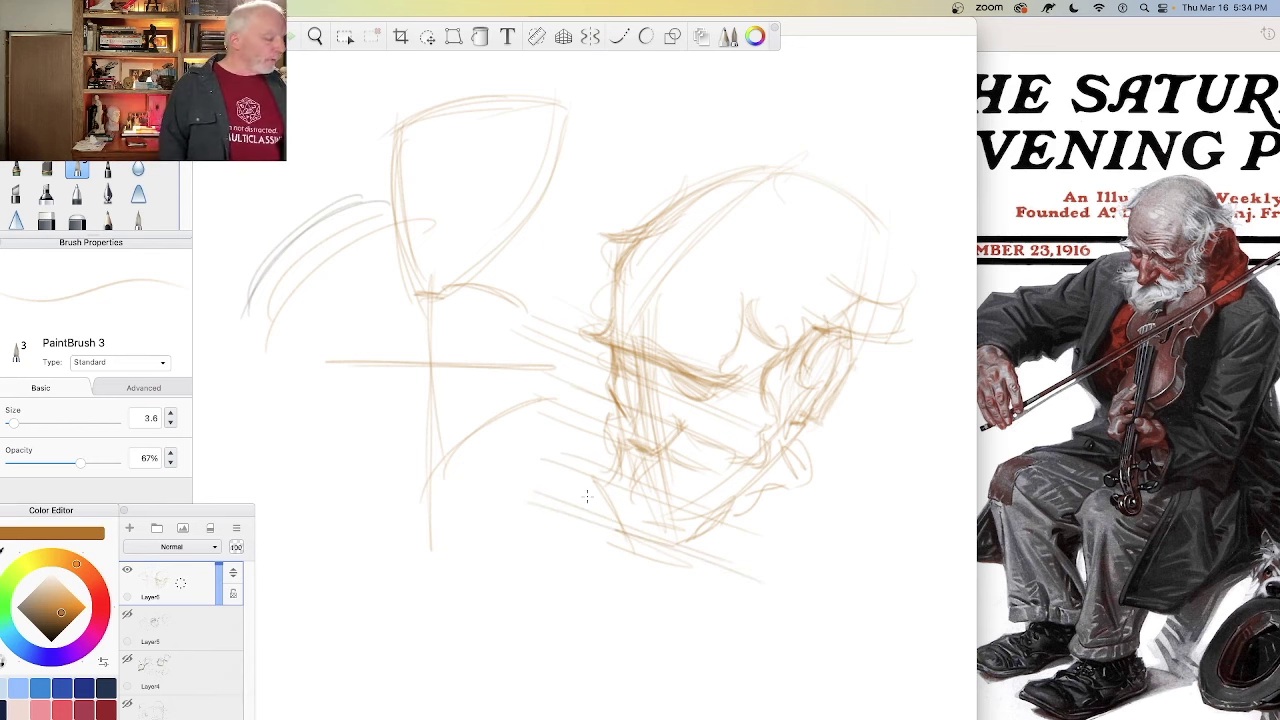
Step: Draw a curved arrow above the large head and reinforce the top and back contours of the cranium
mouse_move(640, 112)
mouse_down()
mouse_move(738, 112)
mouse_move(756, 148)
mouse_move(836, 206)
mouse_up()
drag(746, 179, 800, 190)
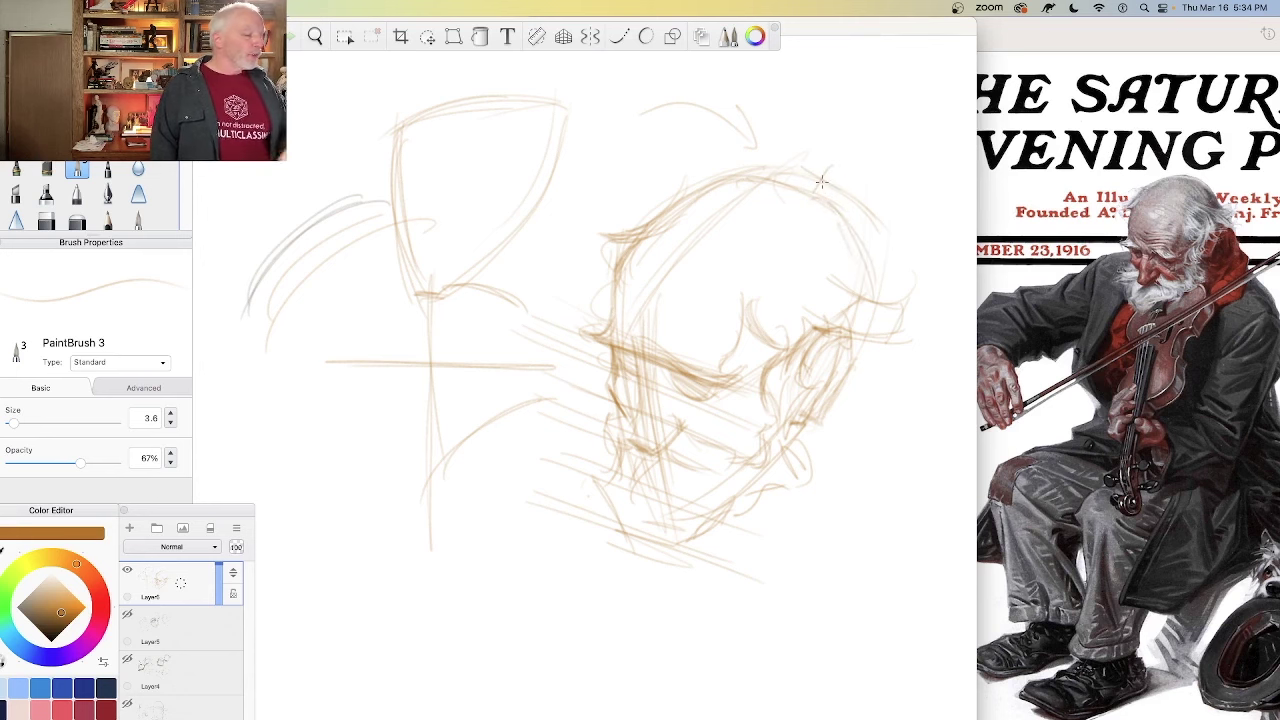
mouse_move(864, 243)
mouse_down()
mouse_move(925, 350)
mouse_move(870, 352)
mouse_move(915, 446)
mouse_up()
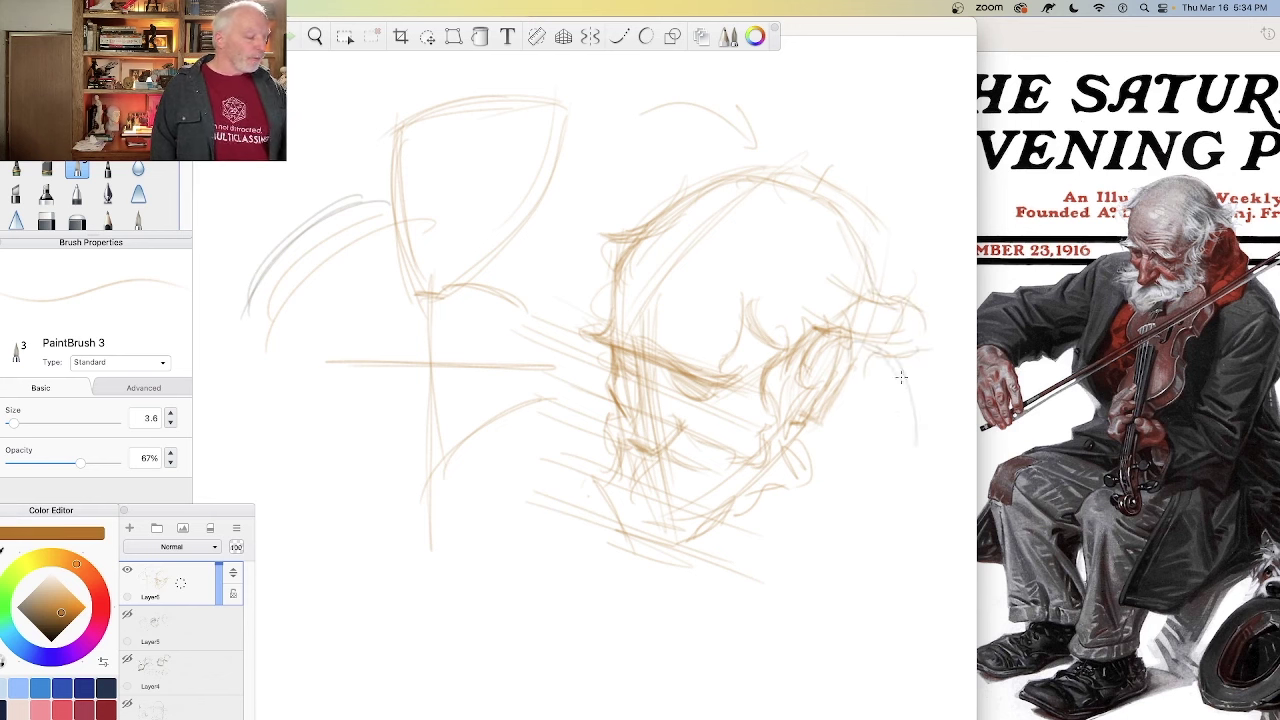
Step: Sketch the neck, collar folds and shoulder lines behind and below the large head's jaw
drag(905, 380, 910, 456)
mouse_move(879, 362)
mouse_down()
mouse_move(879, 410)
mouse_move(872, 400)
mouse_move(856, 448)
mouse_up()
drag(902, 410, 795, 467)
mouse_move(900, 463)
mouse_down()
mouse_move(835, 497)
mouse_move(814, 530)
mouse_up()
drag(929, 457, 836, 606)
drag(771, 510, 748, 568)
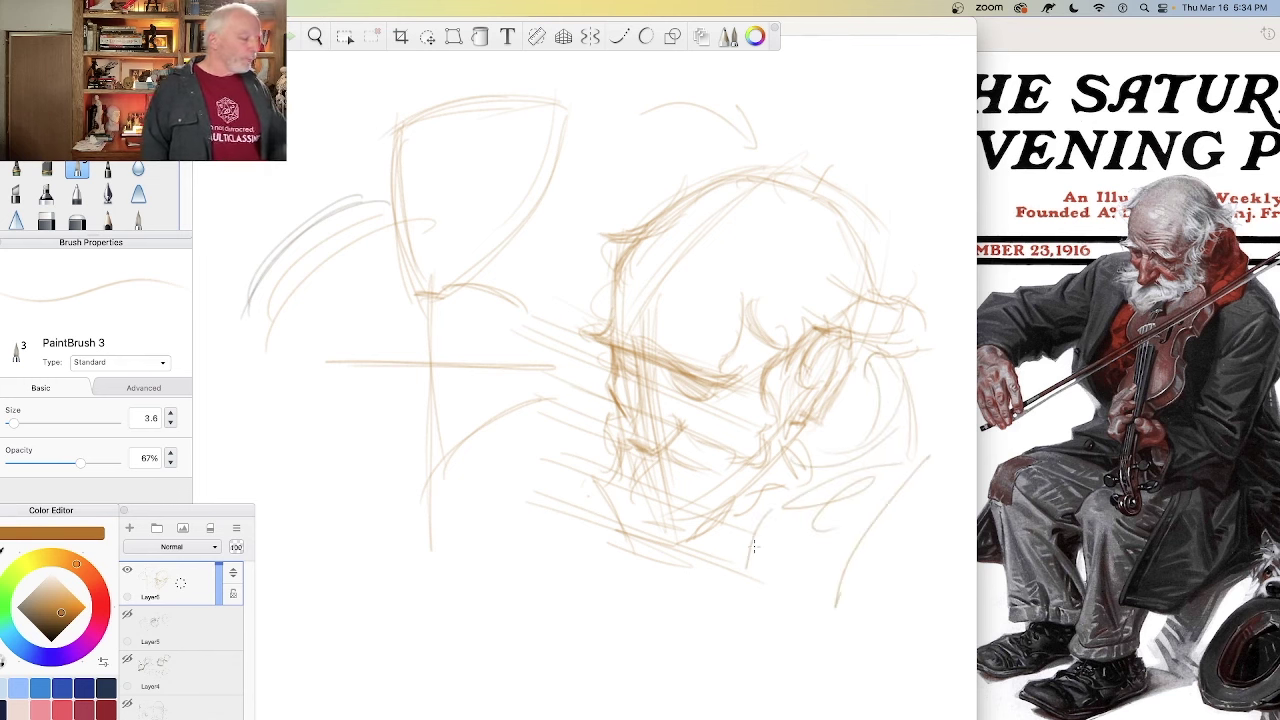
drag(912, 405, 972, 460)
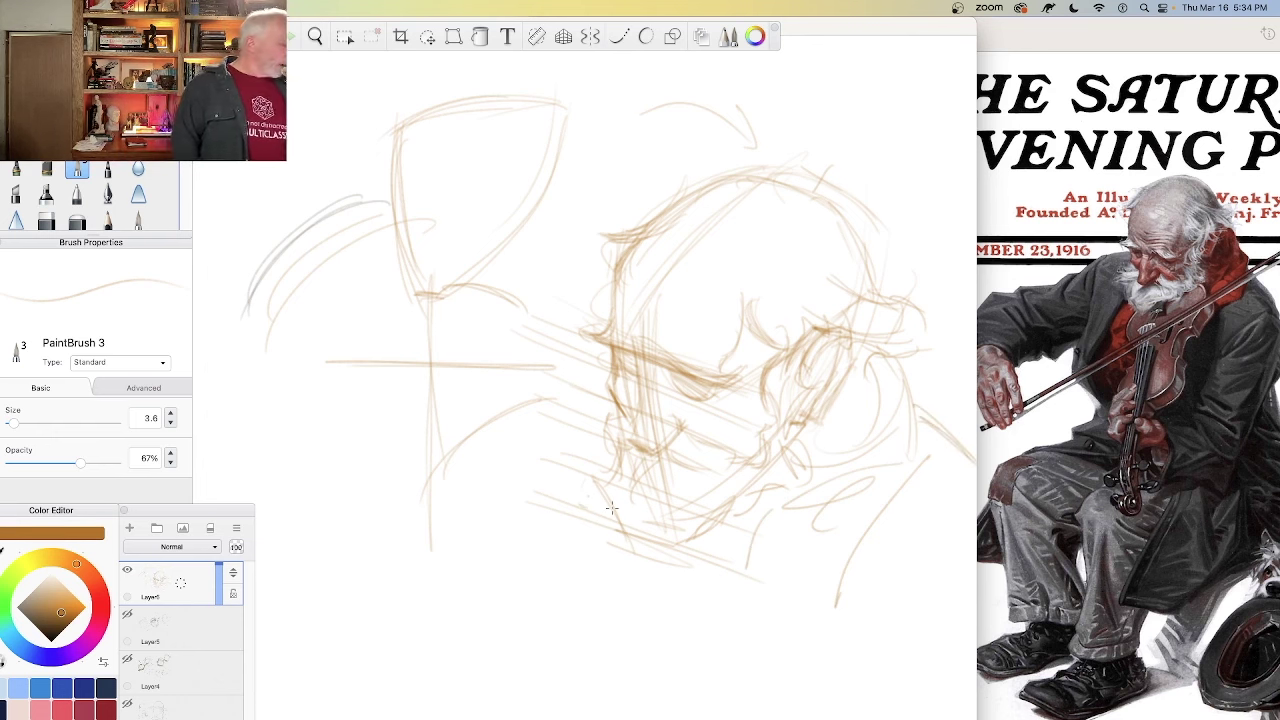
Step: Erase the old egg-shape diagram, crossed axes and curved arrow with the Hard Eraser at size 70.9 and 43% amount erased
click(47, 220)
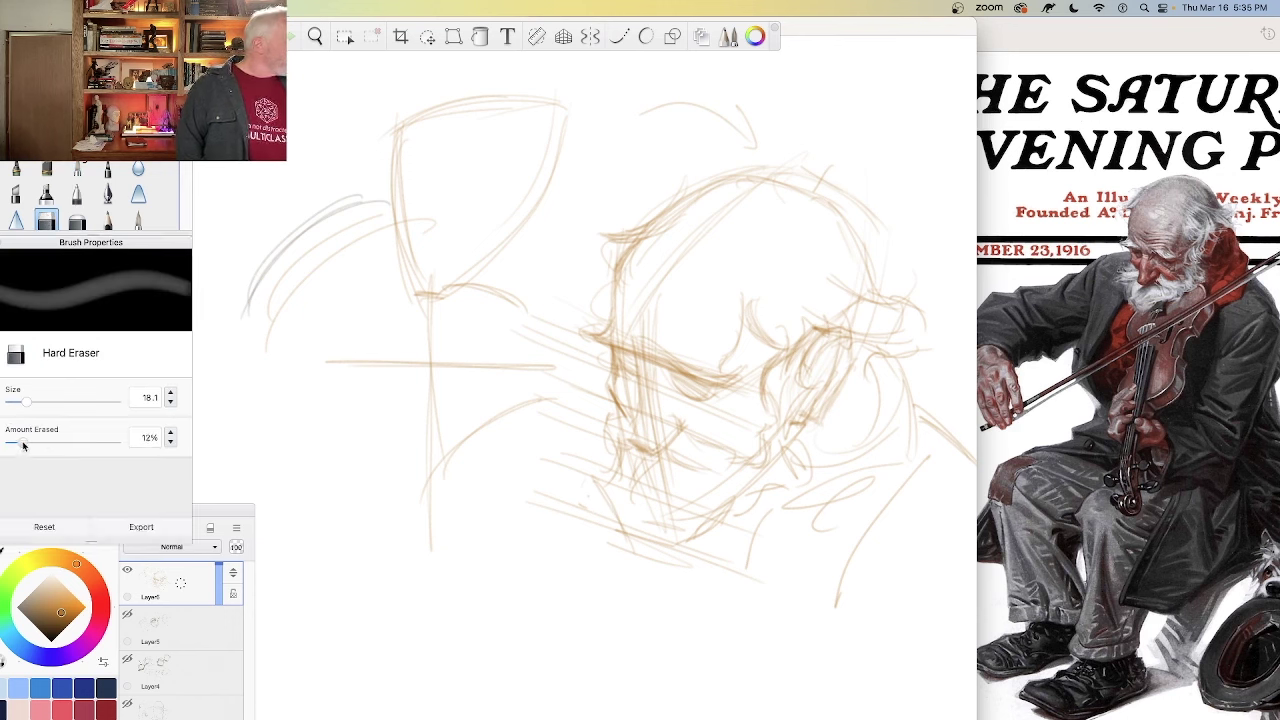
drag(23, 438, 55, 438)
drag(526, 84, 553, 177)
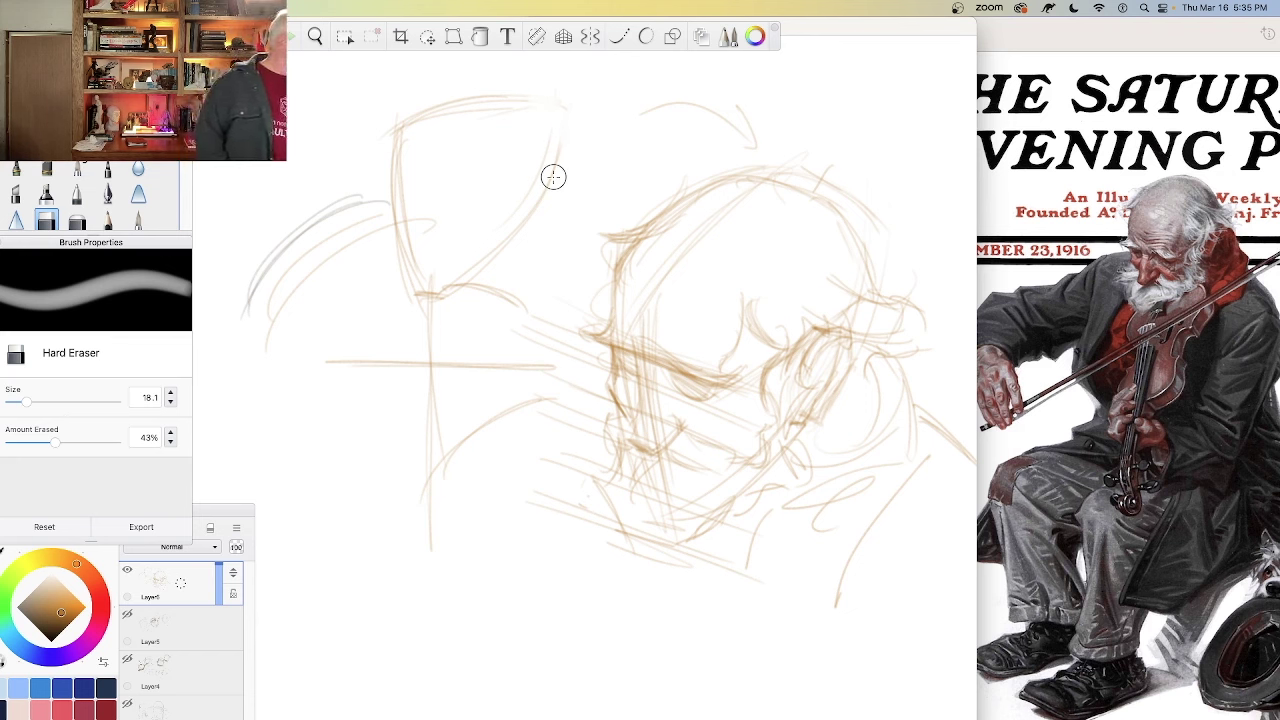
drag(34, 402, 72, 402)
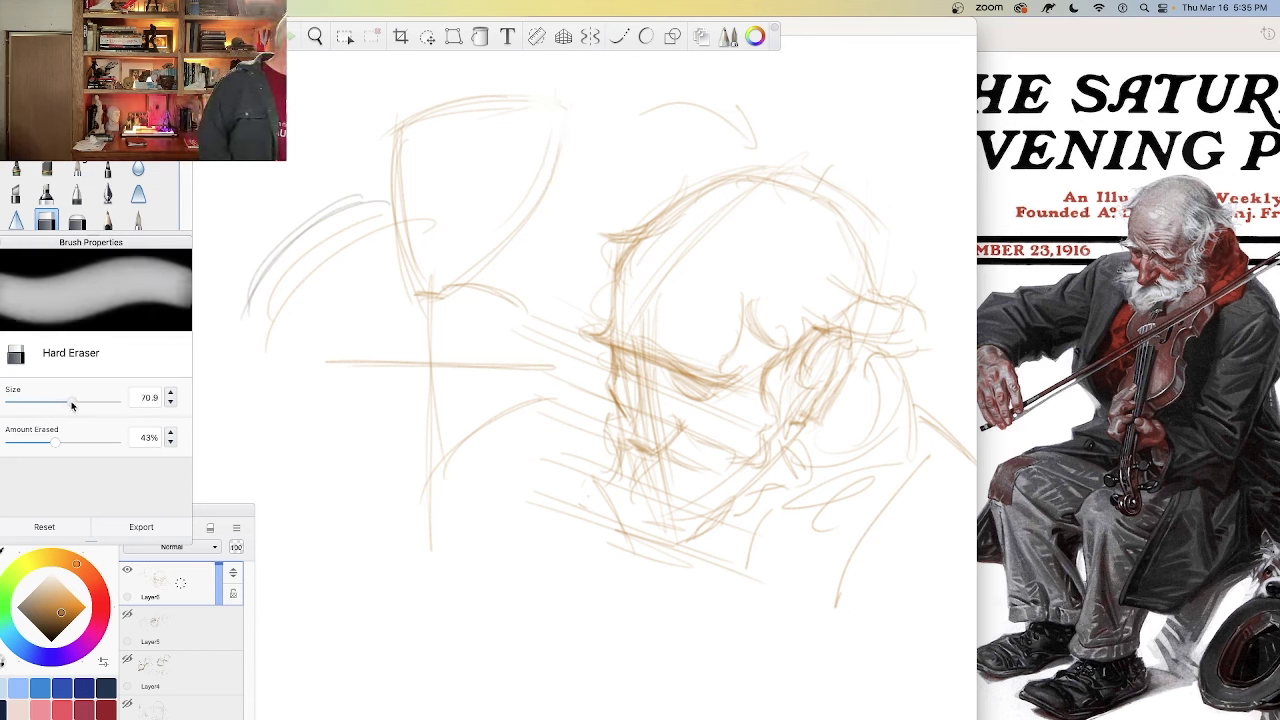
mouse_move(470, 100)
mouse_down()
mouse_move(534, 189)
mouse_move(440, 290)
mouse_move(418, 351)
mouse_move(280, 286)
mouse_move(400, 376)
mouse_up()
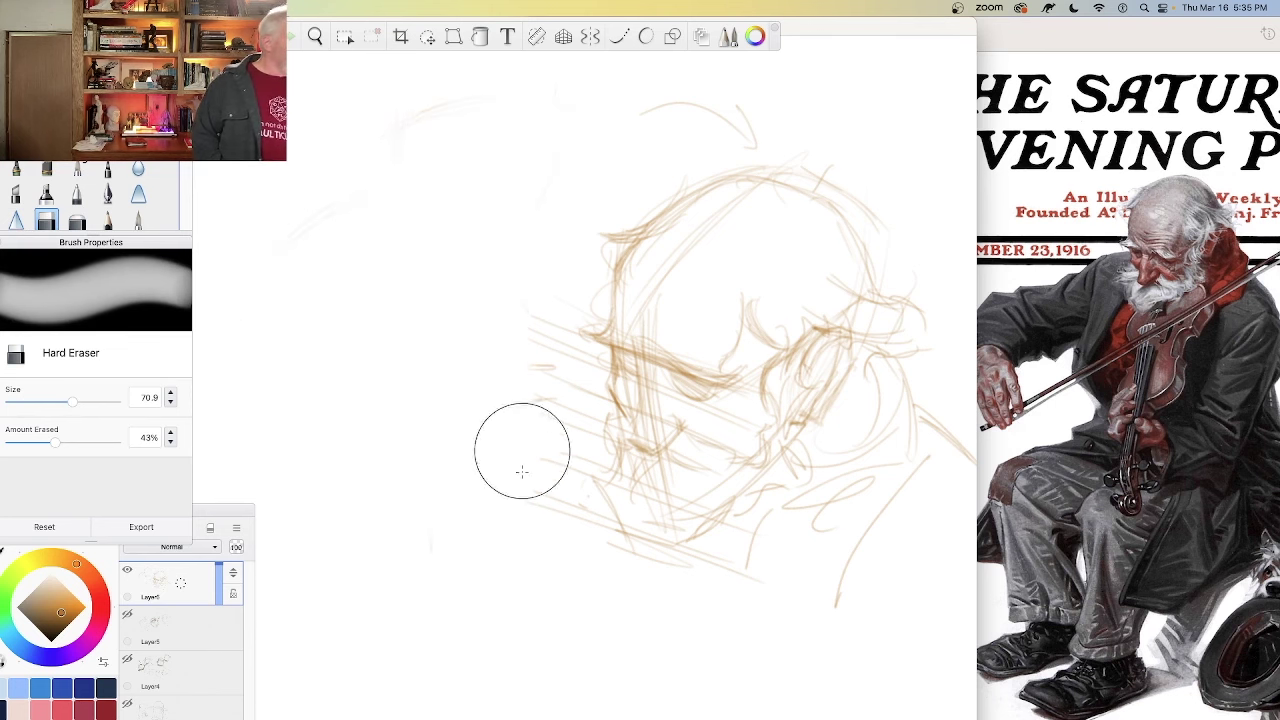
mouse_move(360, 215)
mouse_down()
mouse_move(246, 200)
mouse_move(430, 115)
mouse_up()
drag(770, 114, 650, 115)
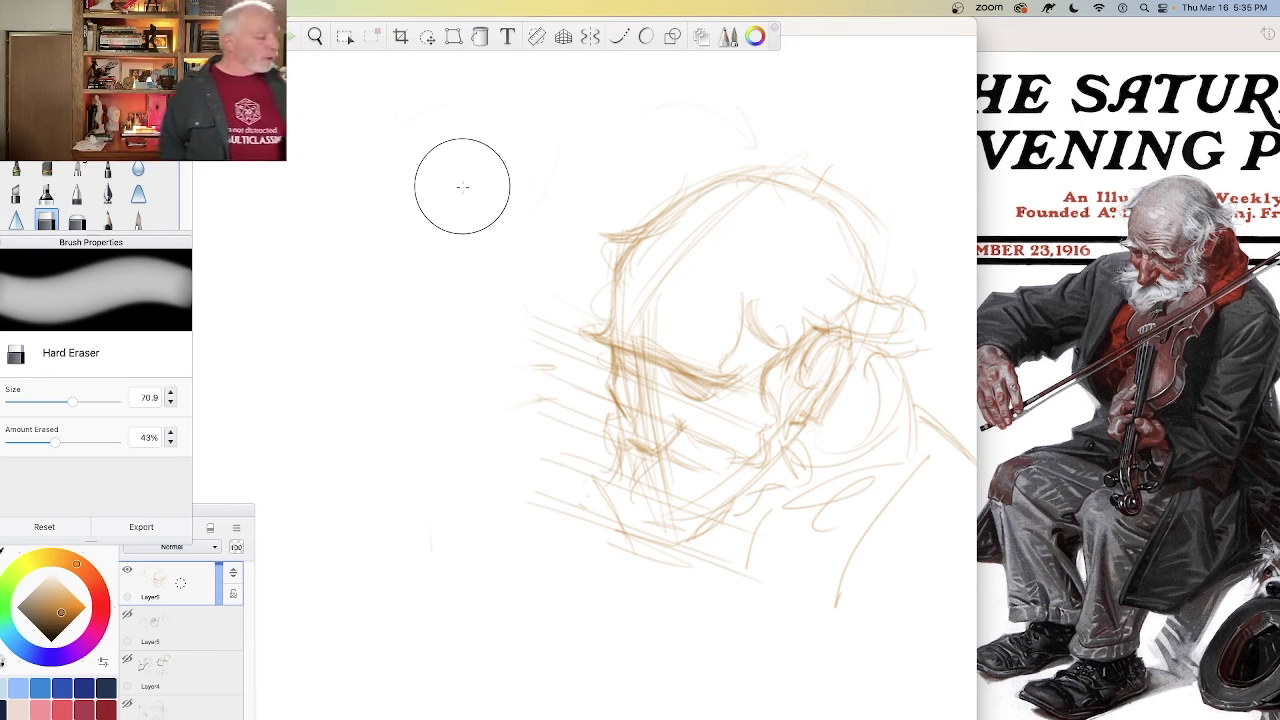
Step: With PaintBrush 3, sketch two overlapping circles and a side-view egg-shaped head with an oval cranium
click(78, 169)
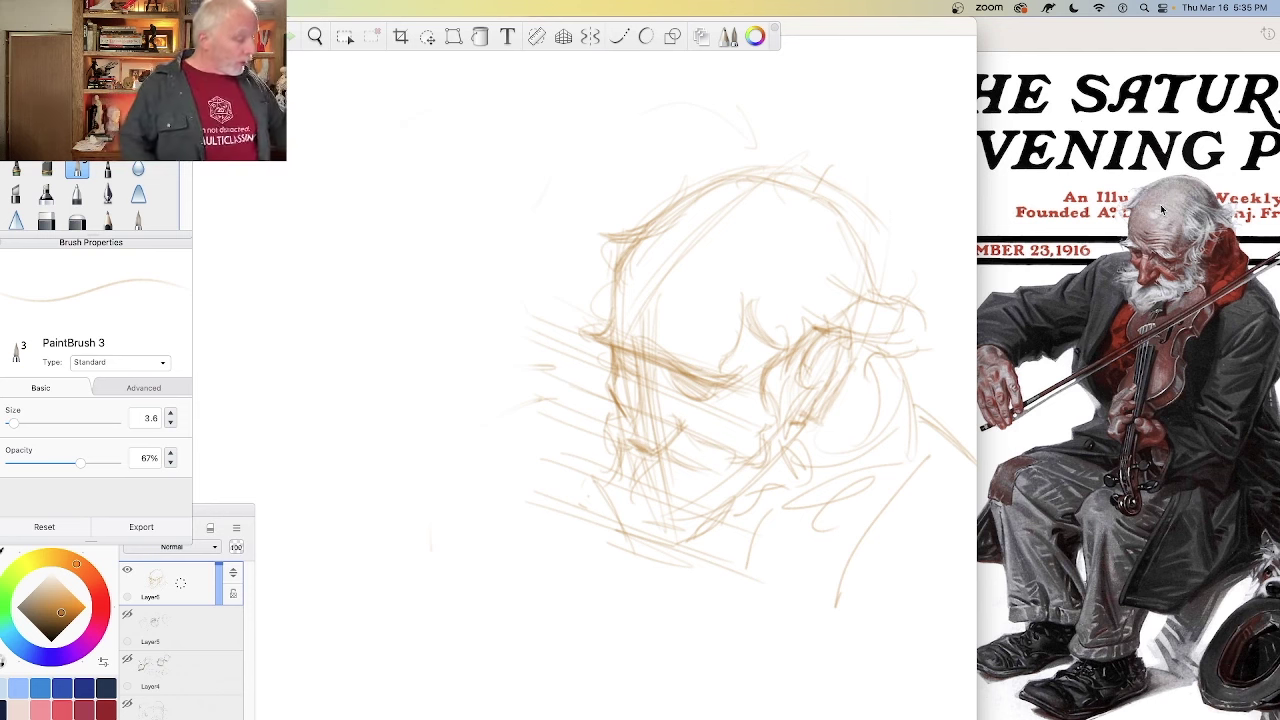
mouse_move(292, 160)
mouse_down()
mouse_move(318, 60)
mouse_move(341, 135)
mouse_up()
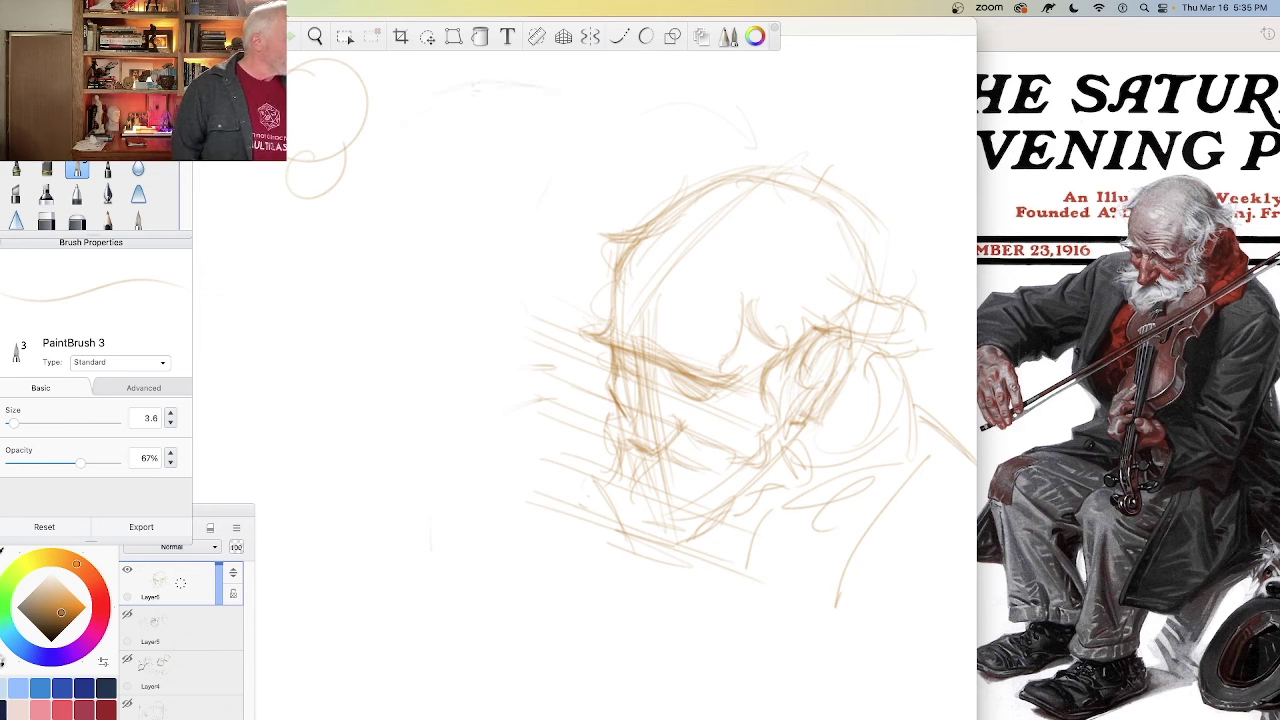
mouse_move(434, 102)
mouse_down()
mouse_move(409, 134)
mouse_move(434, 268)
mouse_up()
drag(412, 138, 434, 256)
drag(514, 218, 432, 270)
drag(548, 156, 428, 272)
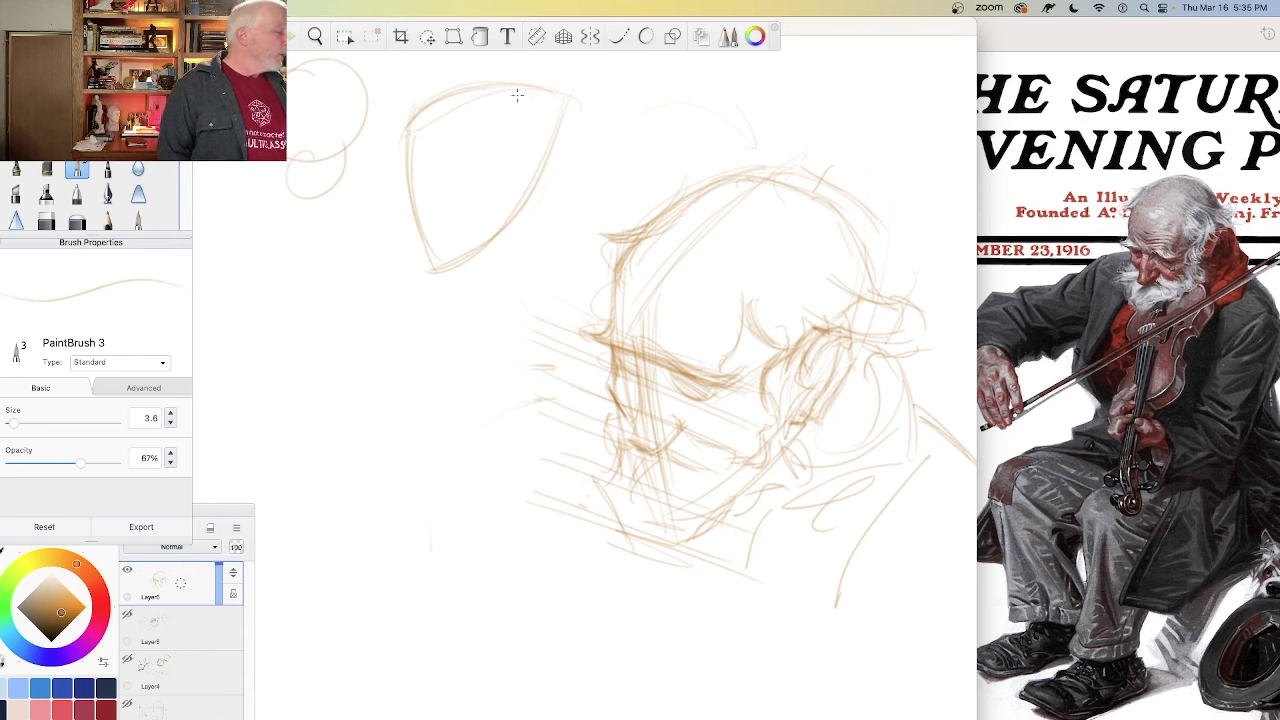
mouse_move(517, 95)
mouse_down()
mouse_move(503, 90)
mouse_move(549, 137)
mouse_move(529, 181)
mouse_move(415, 150)
mouse_move(412, 165)
mouse_move(475, 93)
mouse_move(418, 128)
mouse_move(545, 150)
mouse_move(490, 198)
mouse_move(537, 170)
mouse_move(445, 110)
mouse_up()
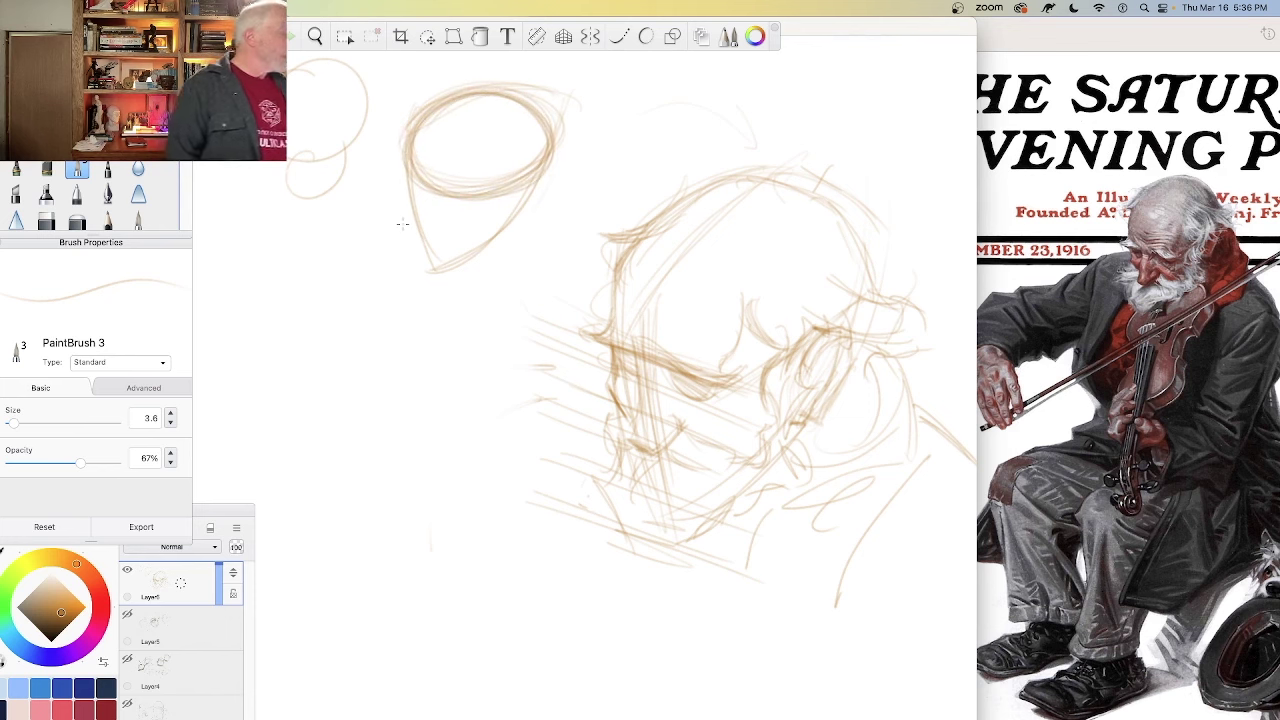
Step: Draw a circular cranium beside the side-view head, with a small ear, a face edge and neck lines
mouse_move(648, 68)
mouse_down()
mouse_move(594, 166)
mouse_move(690, 86)
mouse_move(581, 131)
mouse_move(692, 131)
mouse_up()
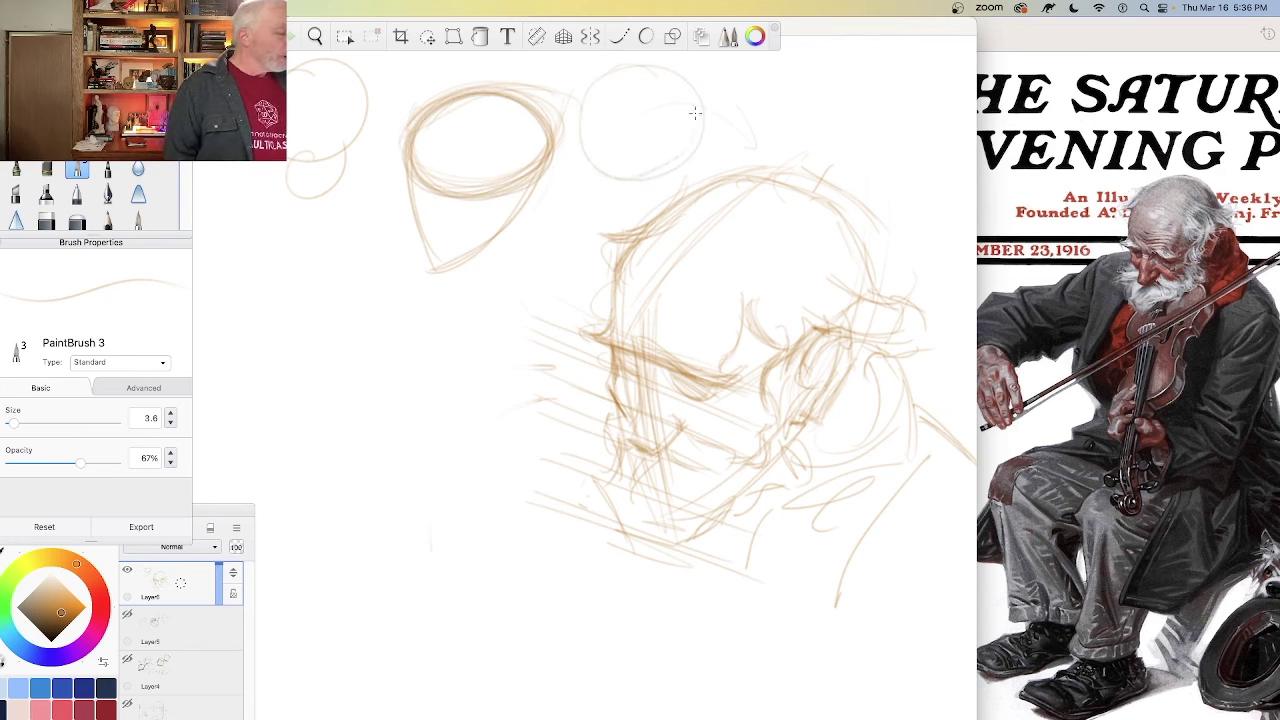
mouse_move(651, 172)
mouse_down()
mouse_move(586, 157)
mouse_move(698, 137)
mouse_move(586, 75)
mouse_move(644, 176)
mouse_move(619, 76)
mouse_move(576, 77)
mouse_move(575, 195)
mouse_up()
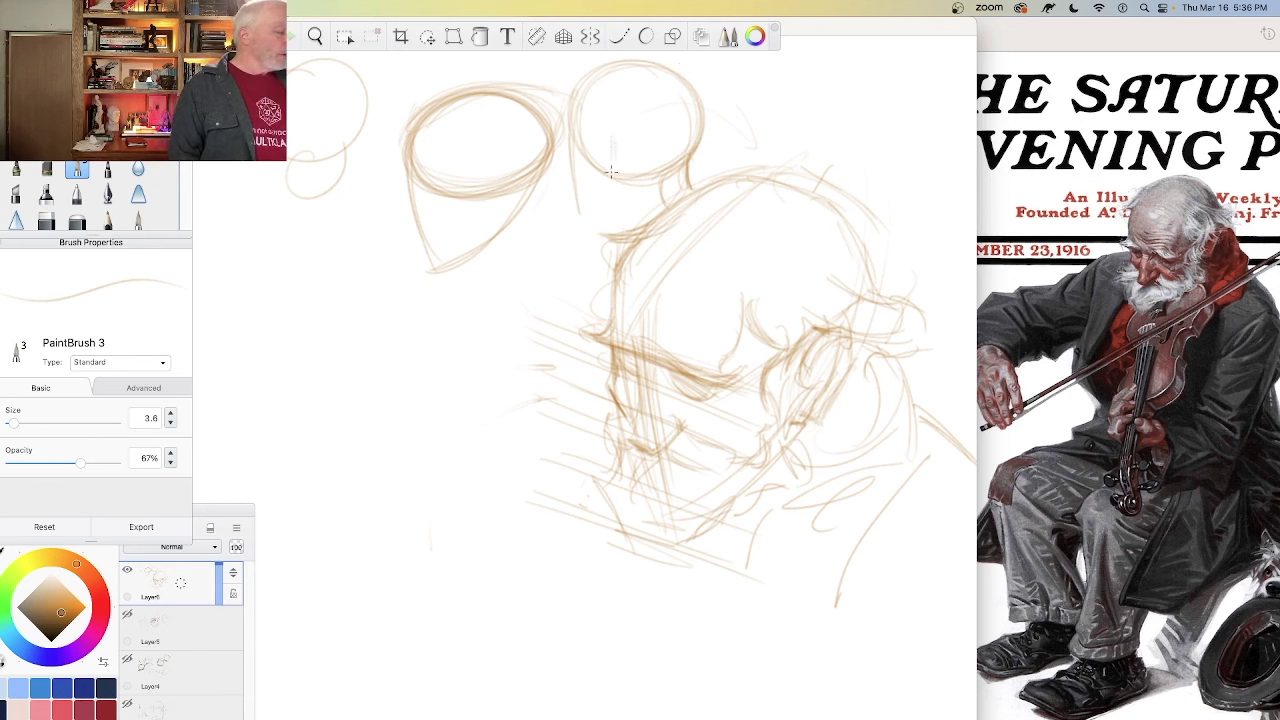
mouse_move(612, 134)
mouse_down()
mouse_move(630, 170)
mouse_move(620, 175)
mouse_up()
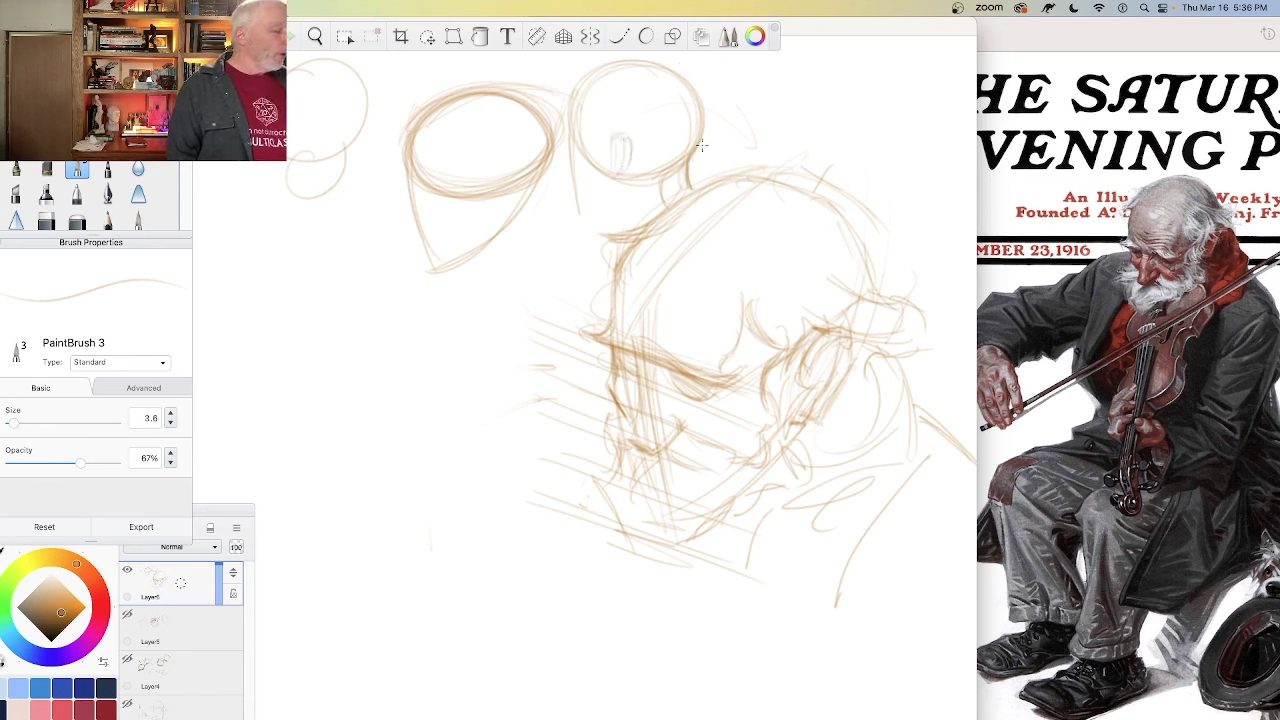
mouse_move(700, 106)
mouse_down()
mouse_move(721, 175)
mouse_move(678, 212)
mouse_move(598, 217)
mouse_up()
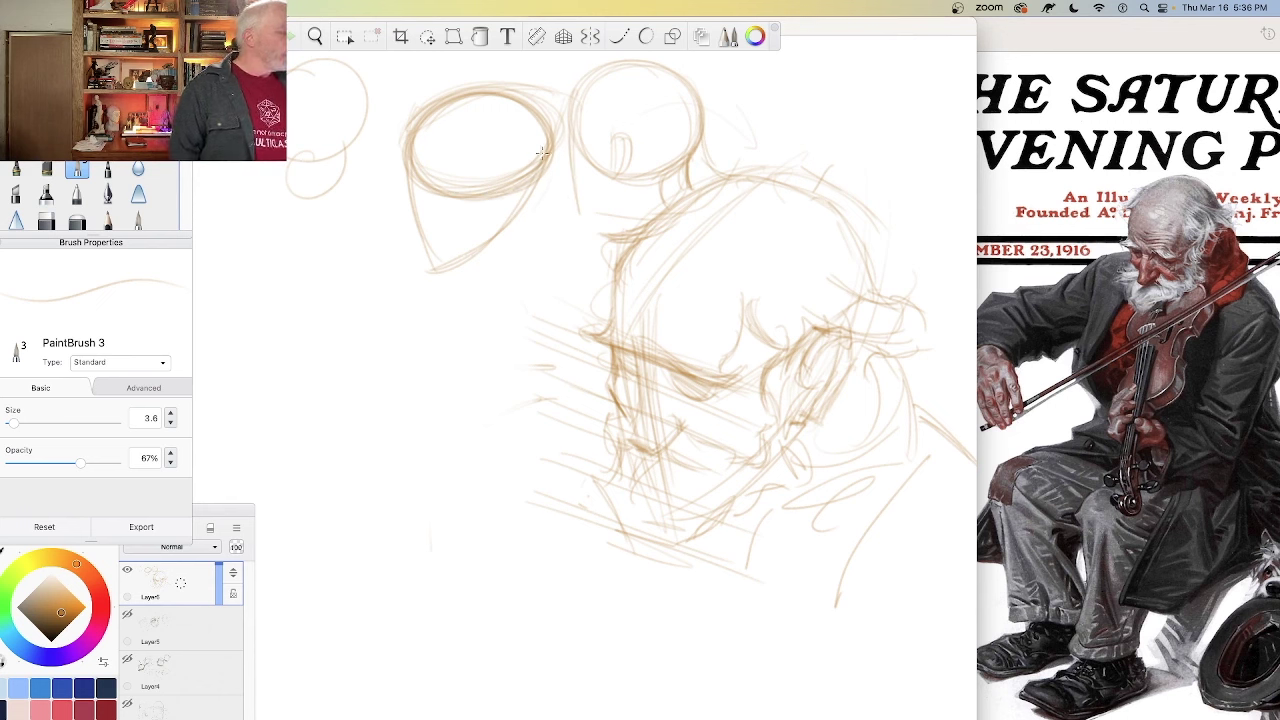
Step: Draw the neck line behind the side-view head and a horizontal line across the lower part of its cranium oval
drag(548, 161, 537, 214)
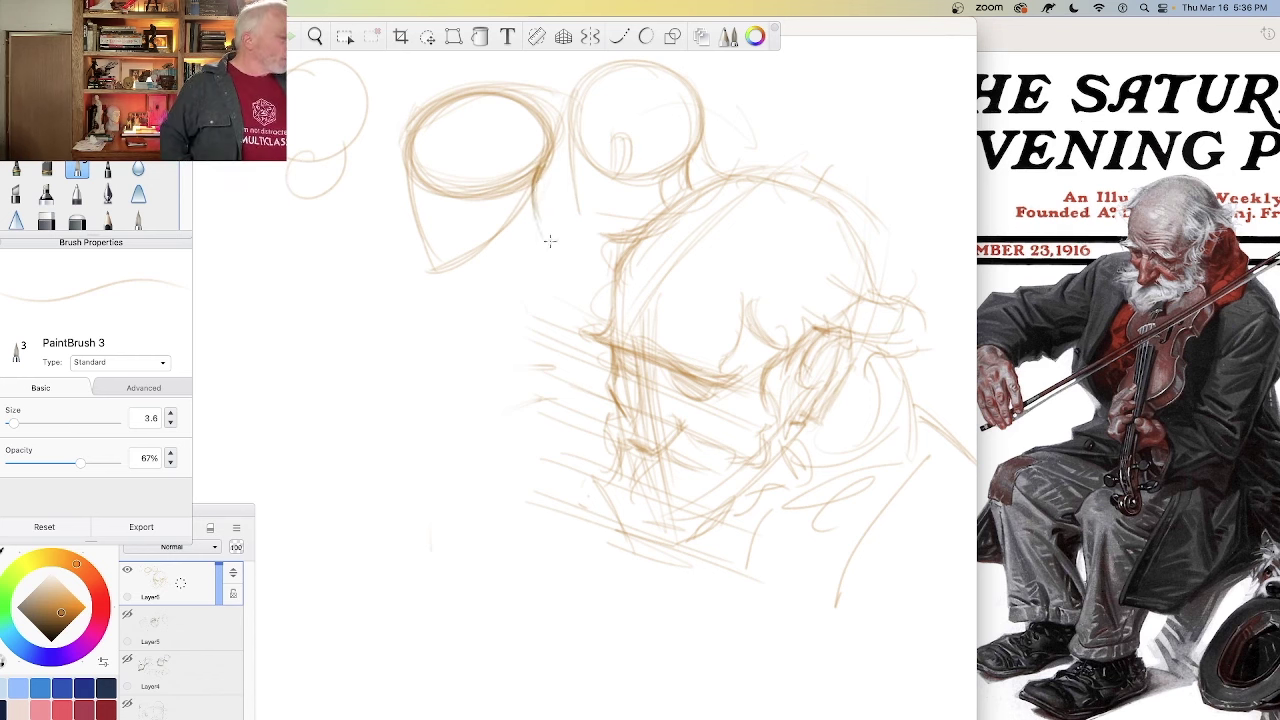
drag(530, 180, 545, 243)
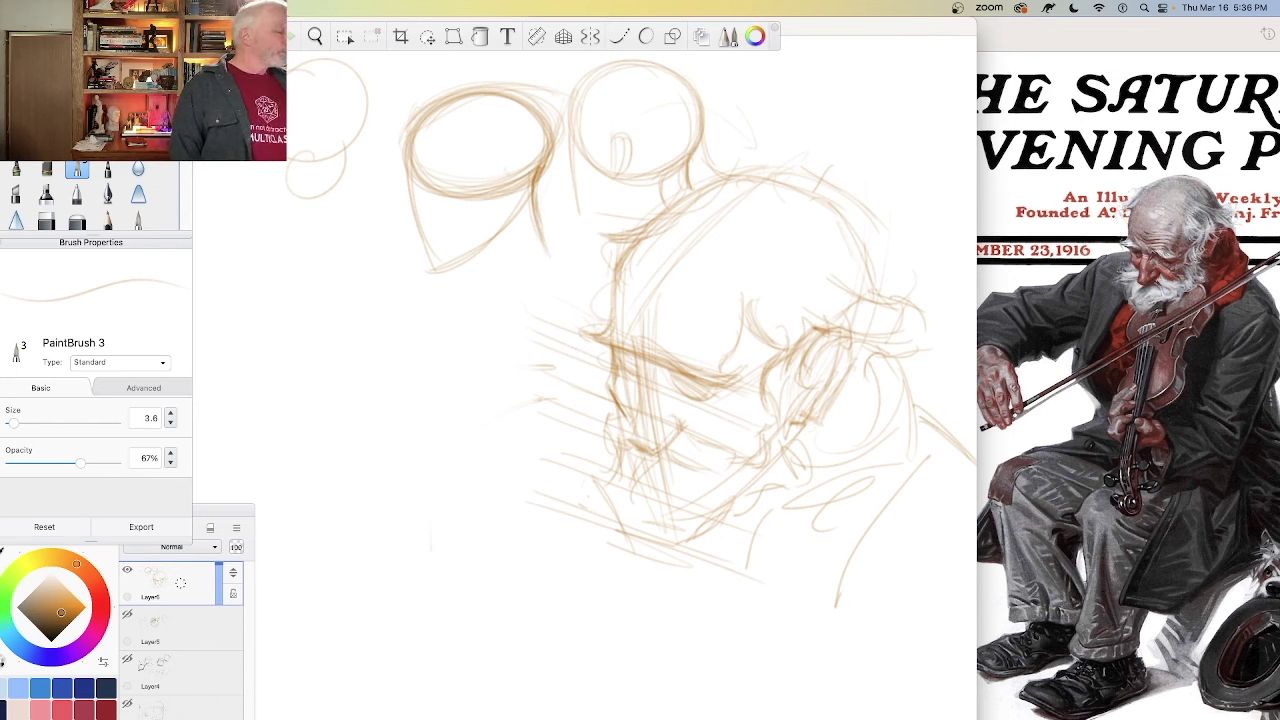
drag(530, 174, 404, 165)
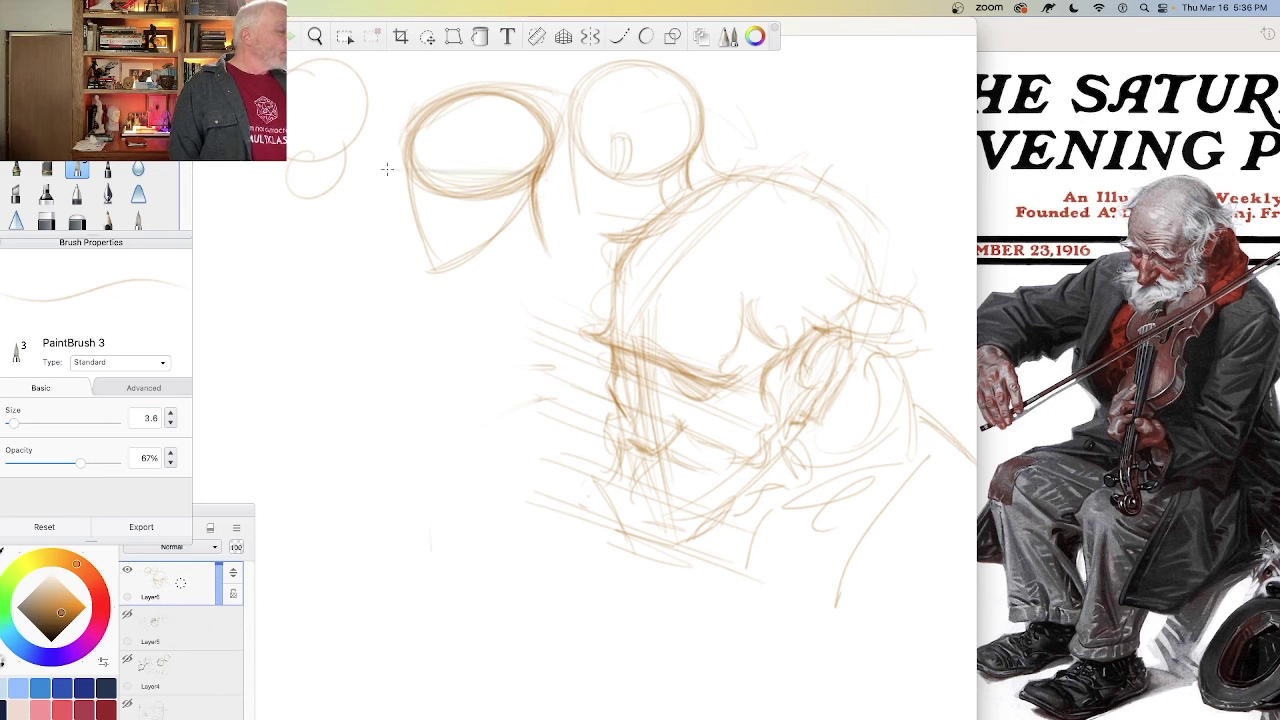
drag(522, 171, 392, 174)
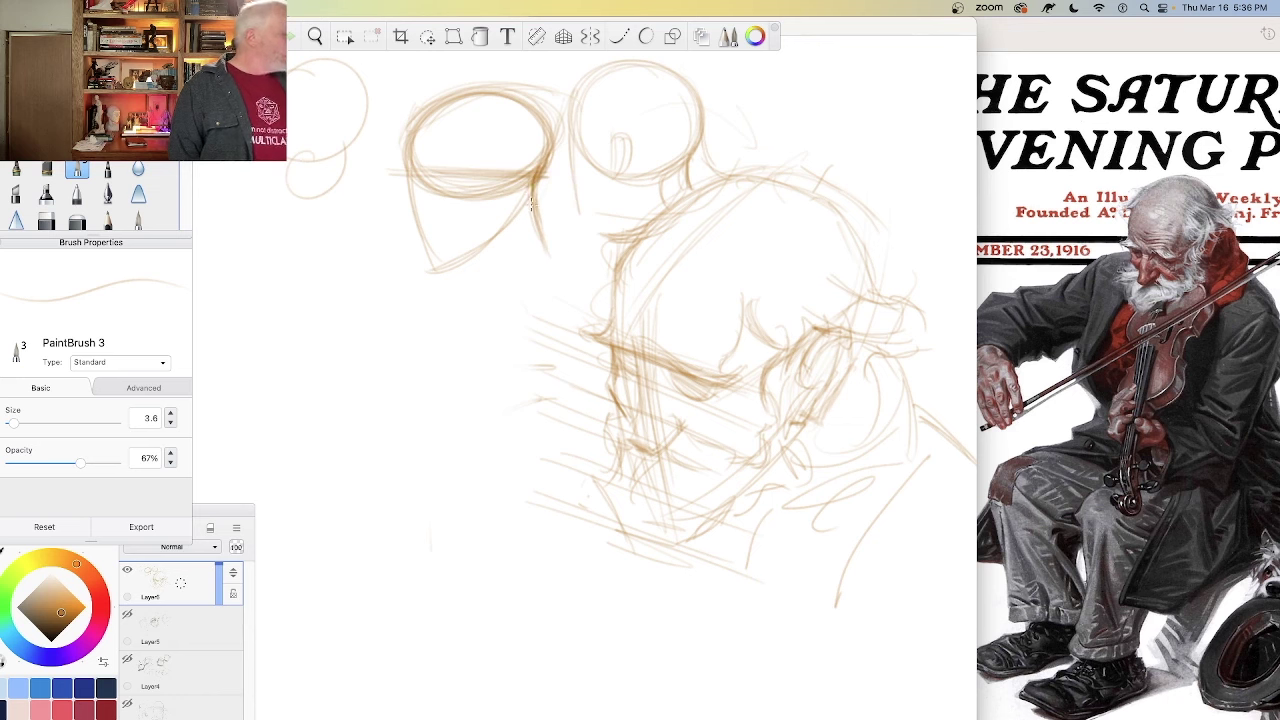
Step: Switch to blue, darken the side-view head's neck line and sketch its brow, nose, mouth, chin and ear
click(18, 643)
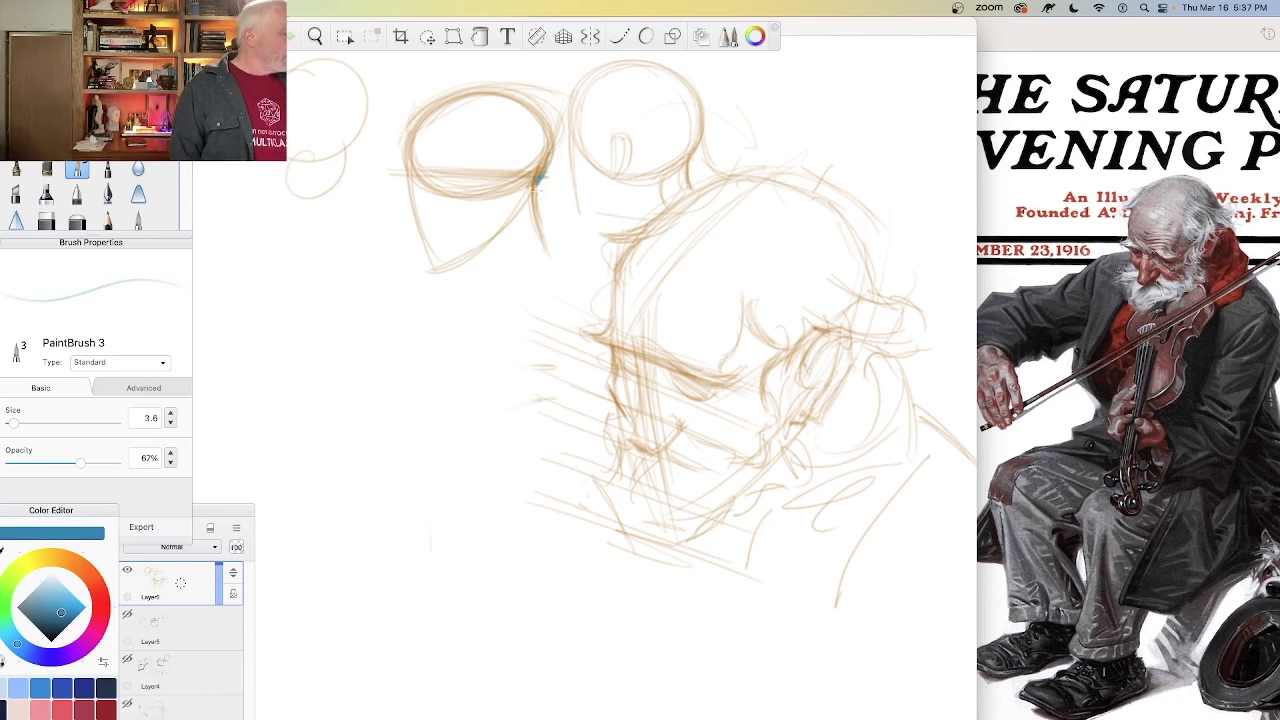
drag(537, 188, 546, 247)
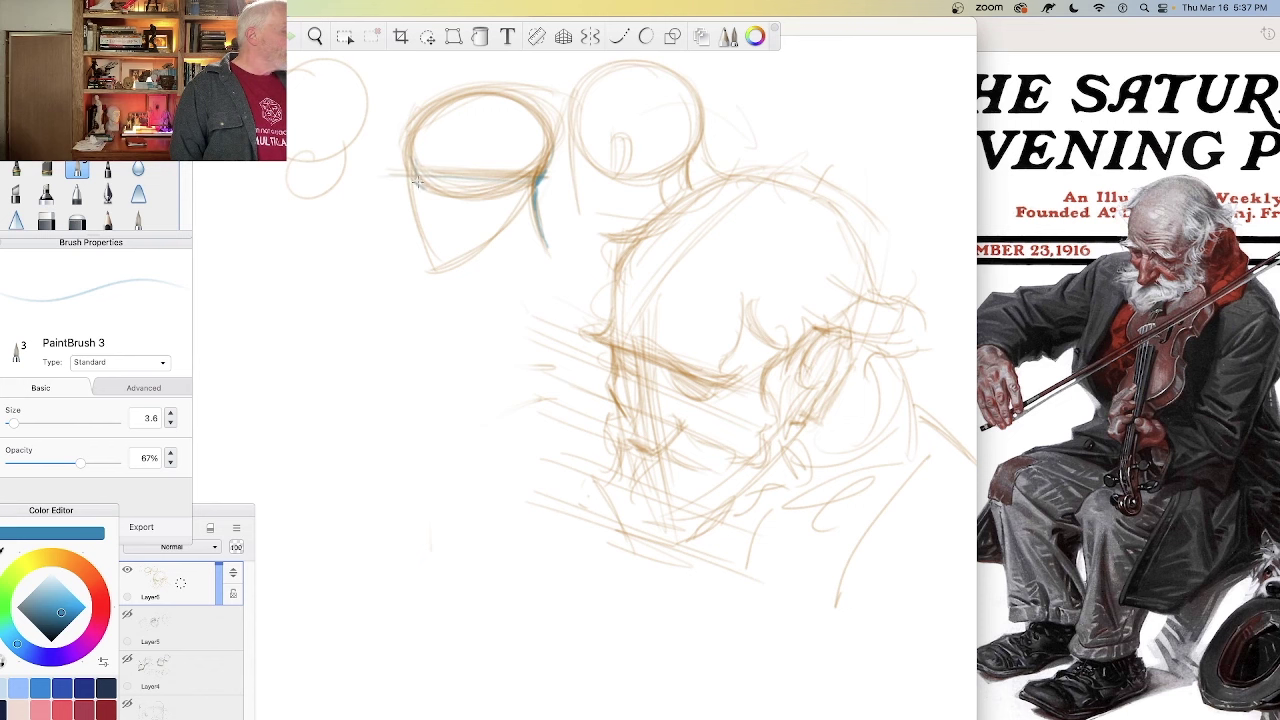
mouse_move(420, 182)
mouse_down()
mouse_move(410, 133)
mouse_move(397, 217)
mouse_move(411, 218)
mouse_move(423, 266)
mouse_move(442, 267)
mouse_move(494, 238)
mouse_move(489, 173)
mouse_move(454, 207)
mouse_move(480, 195)
mouse_move(490, 157)
mouse_move(497, 188)
mouse_move(481, 202)
mouse_move(497, 157)
mouse_up()
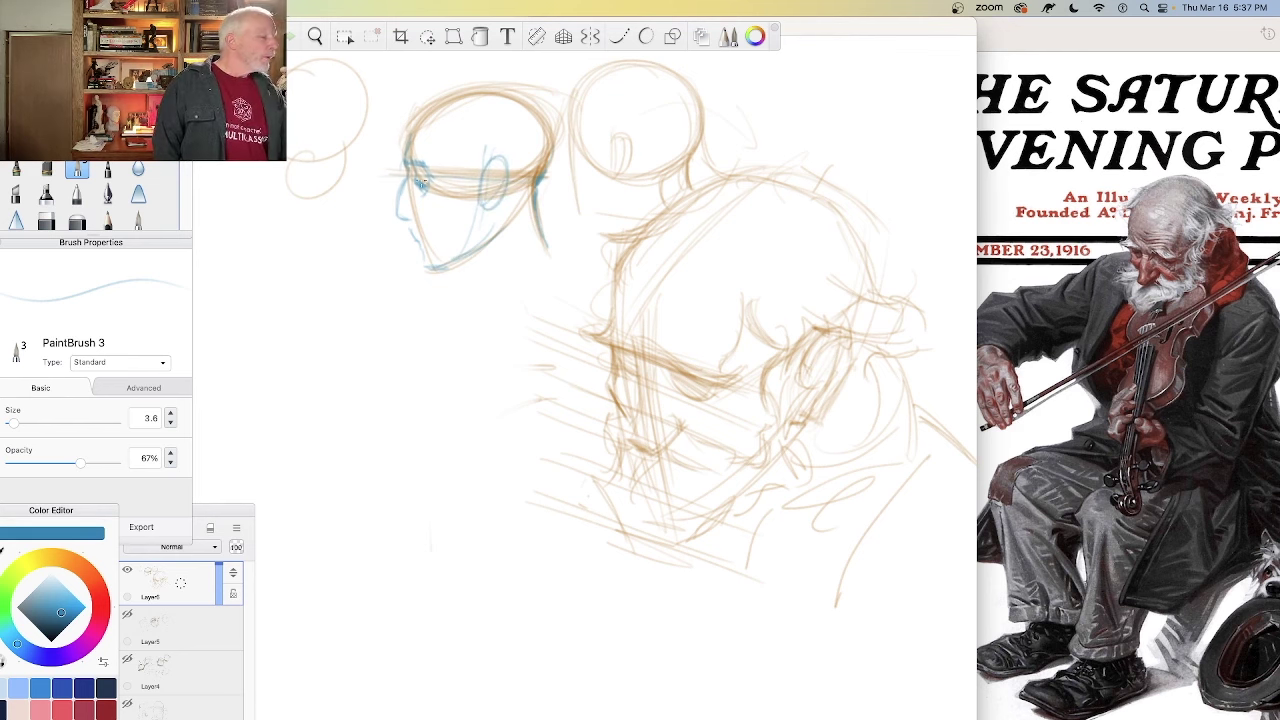
Step: Extend a blue horizontal eye-level line across both small heads and retrace the circular cranium in blue
mouse_move(442, 177)
mouse_down()
mouse_move(358, 176)
mouse_move(569, 184)
mouse_move(348, 177)
mouse_up()
drag(586, 177, 322, 175)
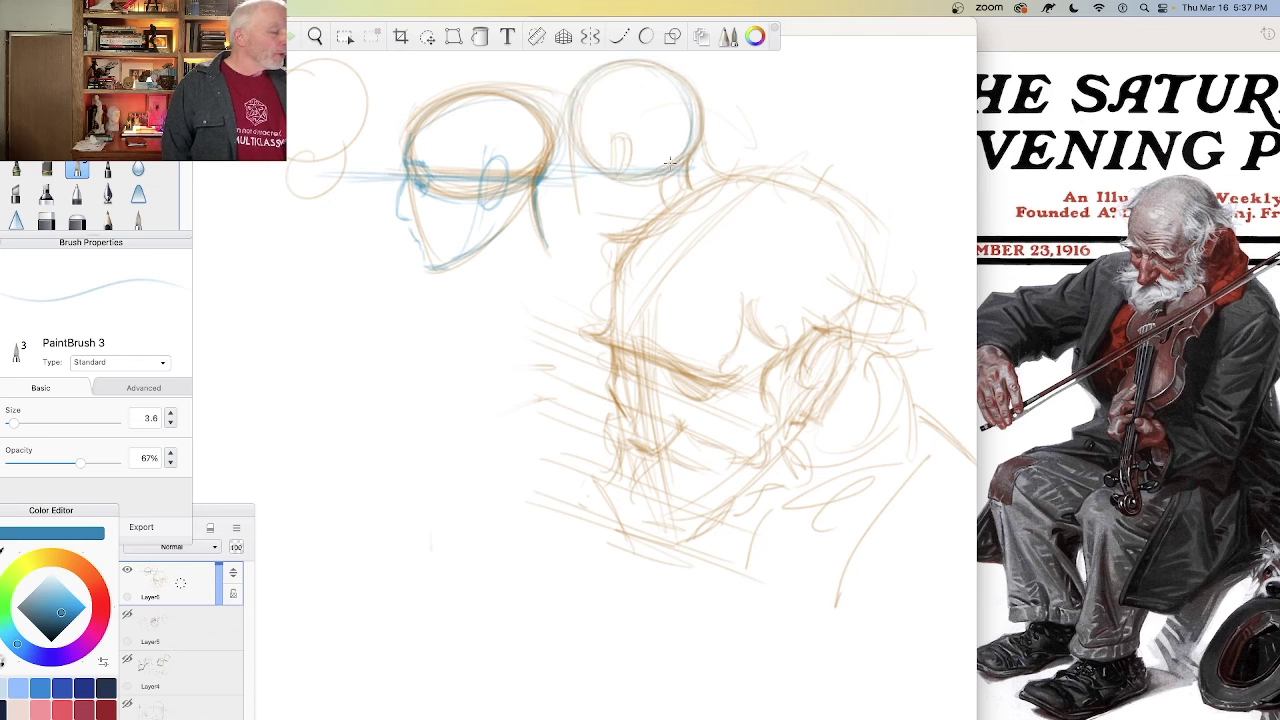
mouse_move(670, 163)
mouse_down()
mouse_move(645, 182)
mouse_move(605, 68)
mouse_up()
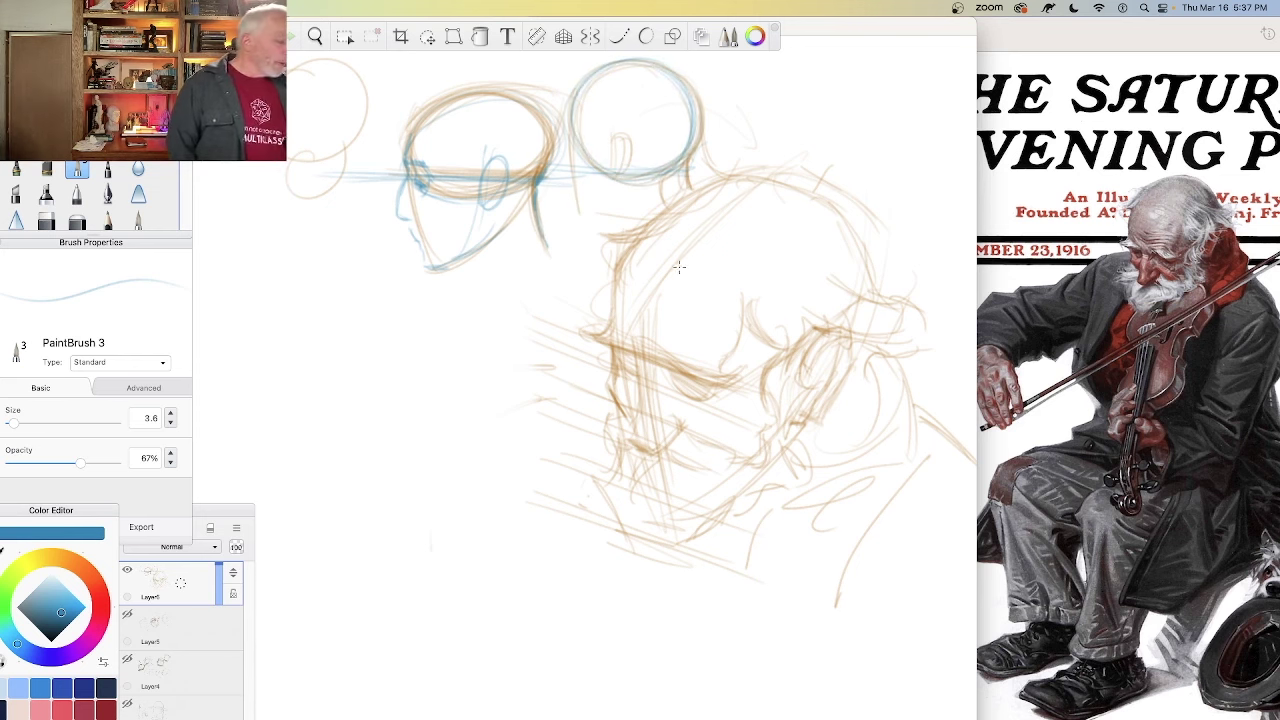
Step: Add a new layer and draw a brighter blue tilted oval over the large head's cranium
click(129, 527)
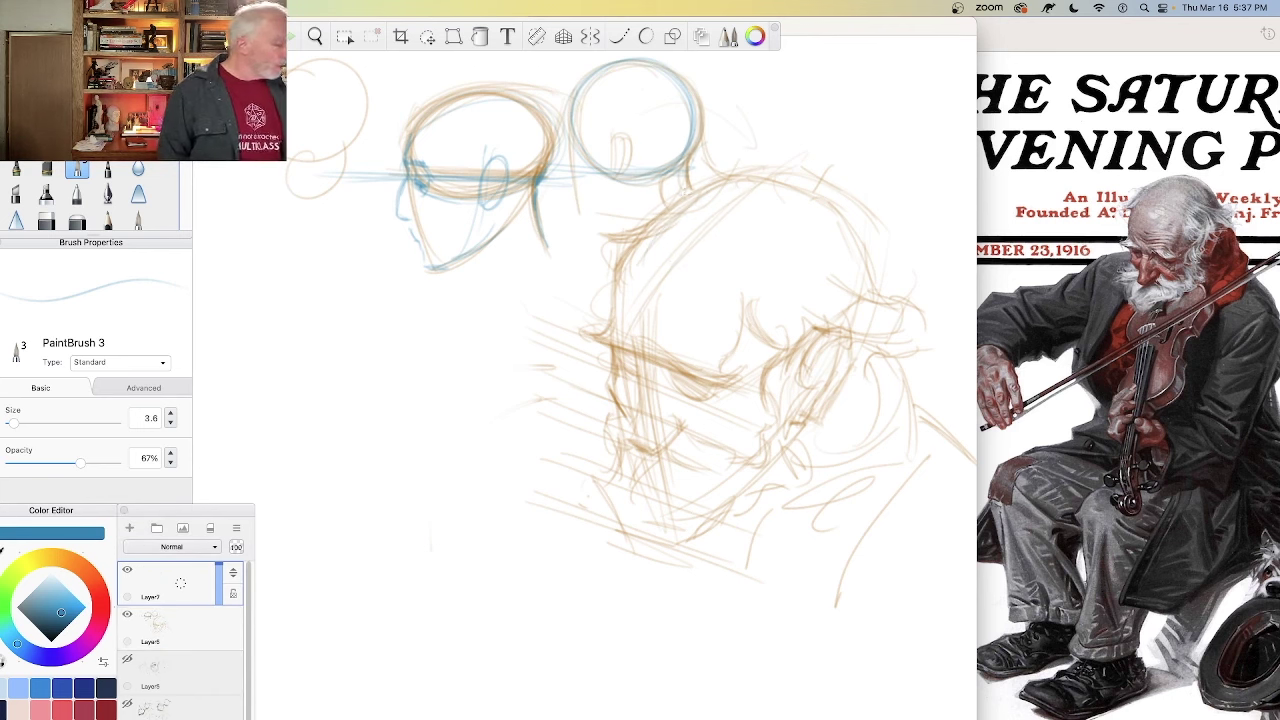
click(60, 608)
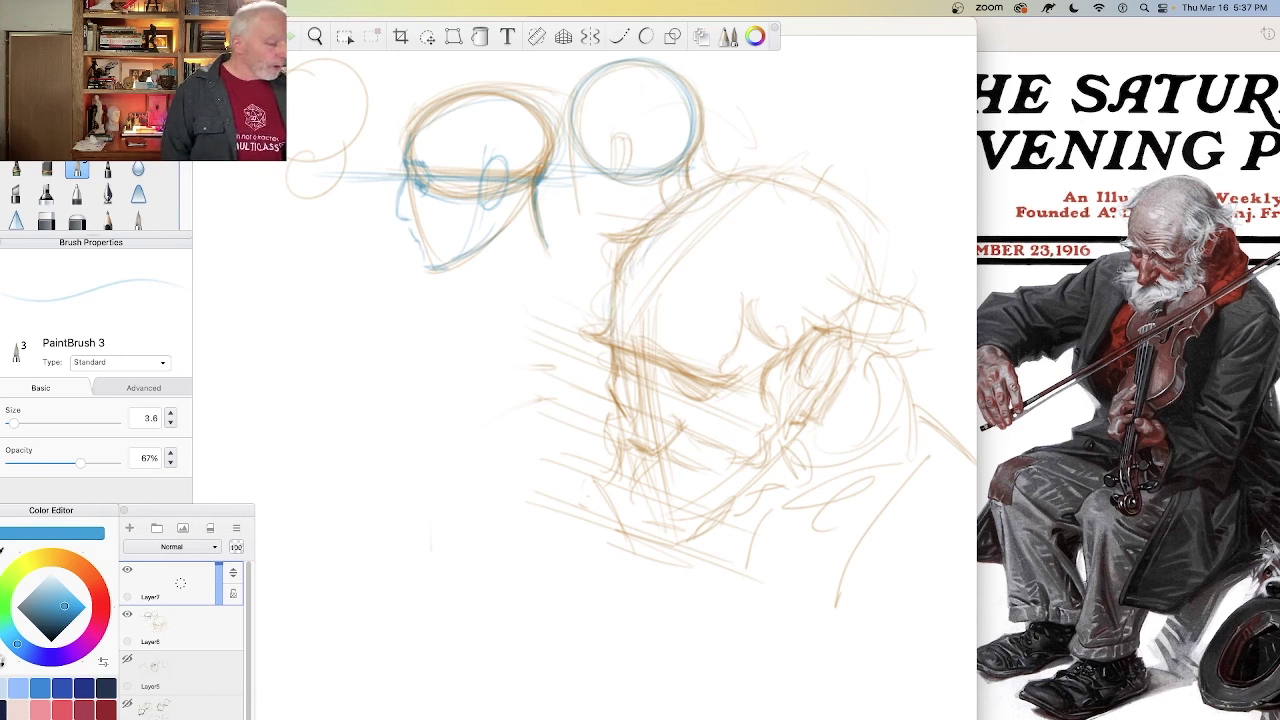
mouse_move(830, 202)
mouse_down()
mouse_move(791, 370)
mouse_move(798, 191)
mouse_move(811, 352)
mouse_move(691, 289)
mouse_move(661, 398)
mouse_move(609, 276)
mouse_move(668, 397)
mouse_move(838, 319)
mouse_move(829, 189)
mouse_move(758, 397)
mouse_move(602, 288)
mouse_move(621, 330)
mouse_move(606, 297)
mouse_up()
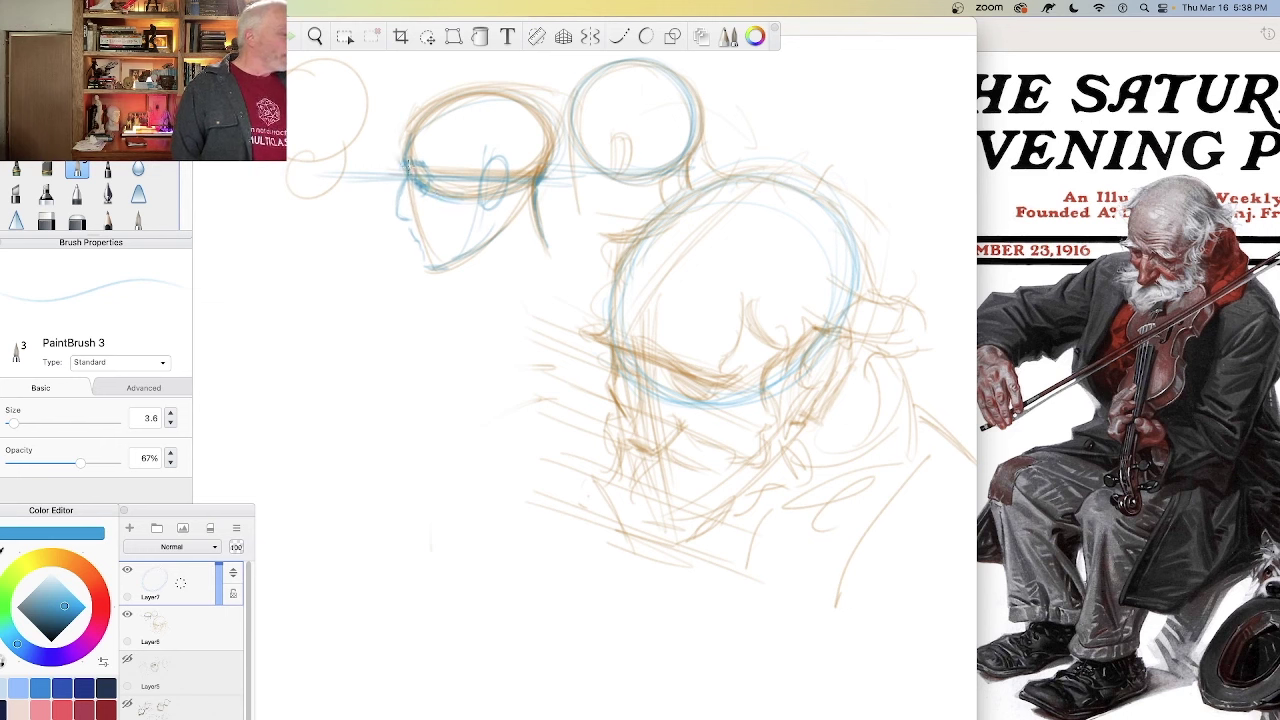
Step: Trace the base of the side-view head's cranium oval in blue and draw a separate tilted oval below that head
drag(445, 187, 495, 191)
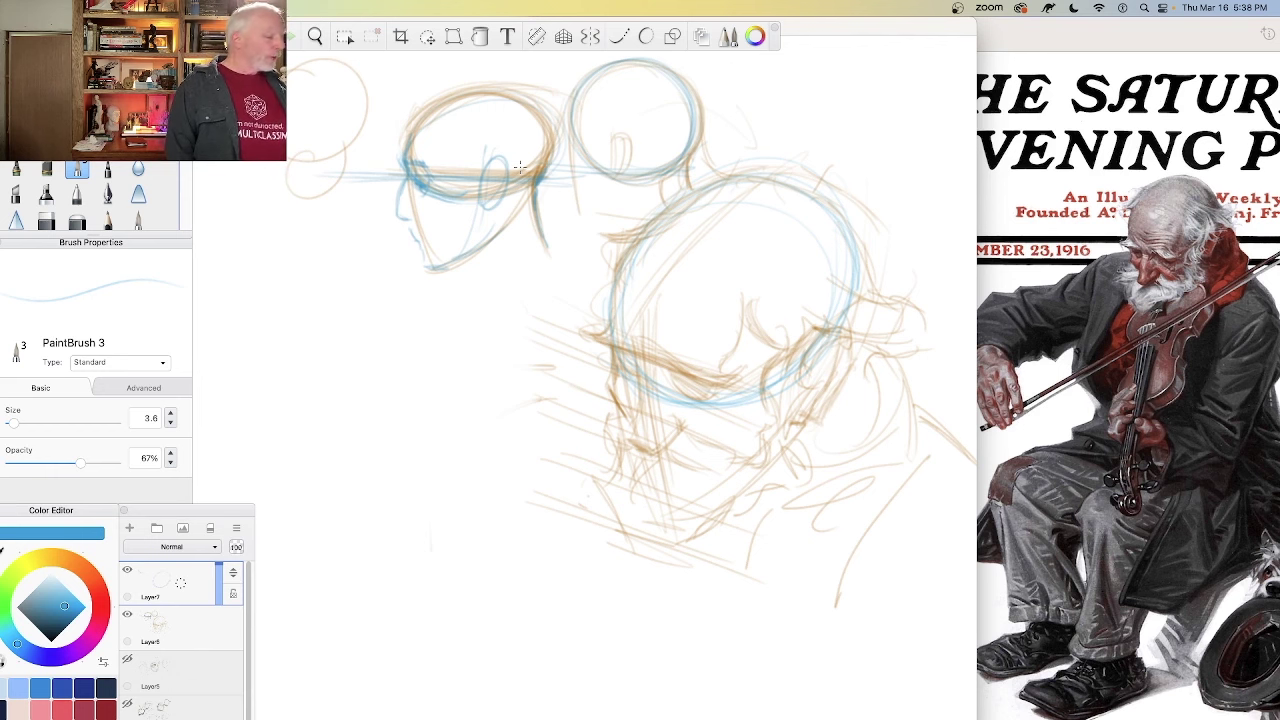
mouse_move(434, 308)
mouse_down()
mouse_move(309, 410)
mouse_move(457, 351)
mouse_move(319, 342)
mouse_move(423, 424)
mouse_move(345, 442)
mouse_move(447, 342)
mouse_move(308, 390)
mouse_move(431, 406)
mouse_move(344, 326)
mouse_move(353, 440)
mouse_move(427, 321)
mouse_move(305, 401)
mouse_move(443, 386)
mouse_move(346, 320)
mouse_move(408, 442)
mouse_up()
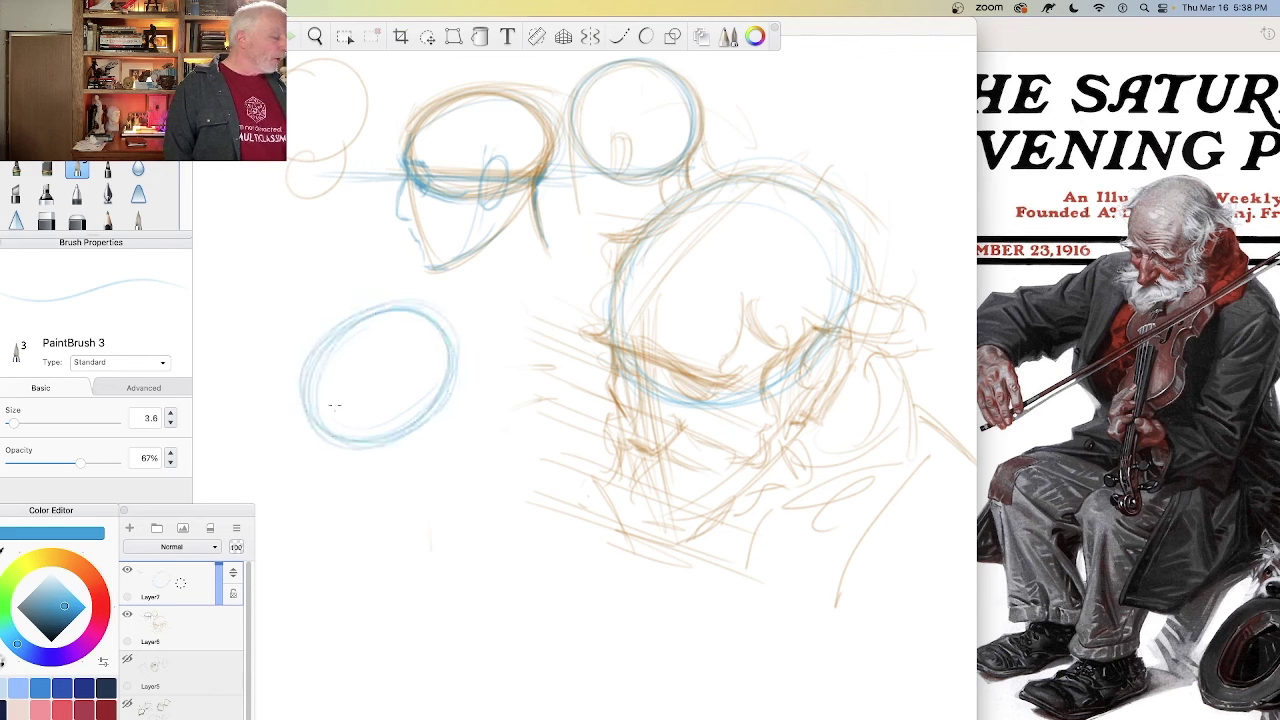
Step: Draw the face edge down from the tilted oval with a diagonal inside it, and a vertical guide before the side-view profile
drag(320, 388, 333, 530)
drag(328, 440, 340, 532)
mouse_move(325, 400)
mouse_down()
mouse_move(328, 440)
mouse_move(343, 428)
mouse_move(304, 408)
mouse_move(366, 440)
mouse_up()
drag(329, 391, 334, 488)
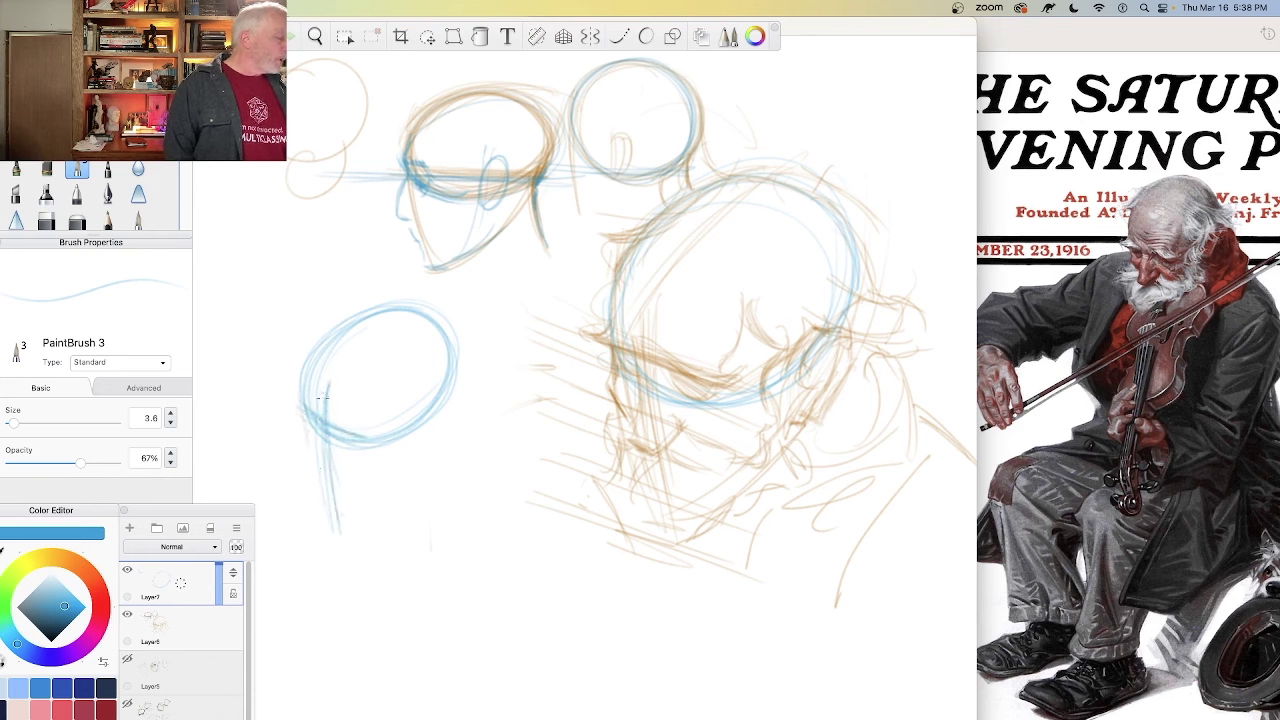
mouse_move(398, 328)
mouse_down()
mouse_move(320, 388)
mouse_move(360, 348)
mouse_move(308, 417)
mouse_move(345, 546)
mouse_up()
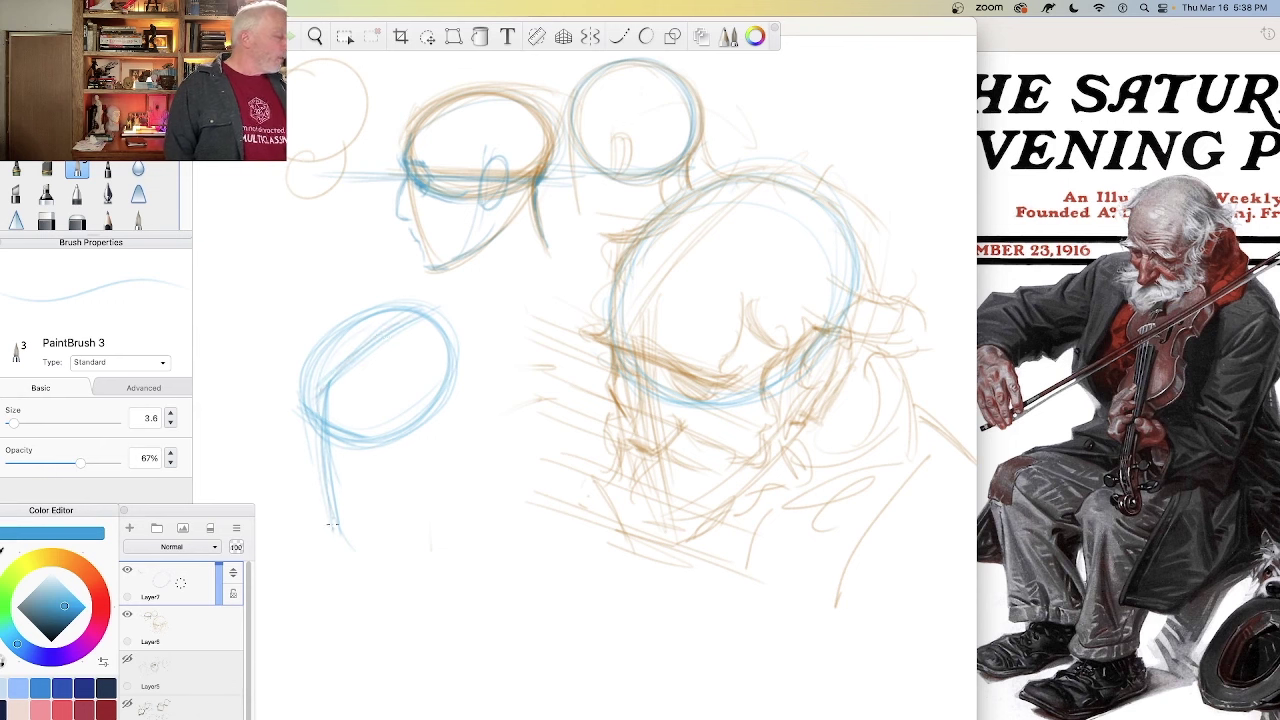
drag(393, 90, 390, 280)
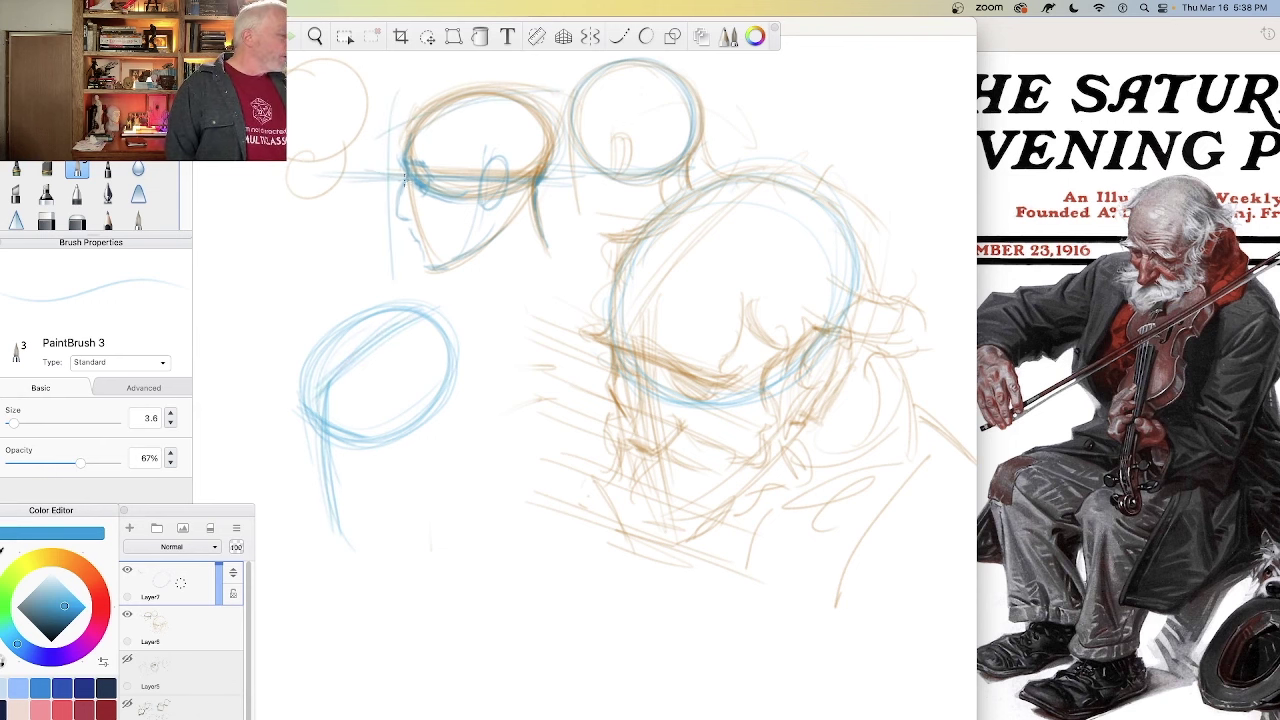
Step: Sketch a small blue tilted front-view head with centre and eye lines, and draw a level line across the larger tilted oval
mouse_move(238, 289)
mouse_down()
mouse_move(251, 338)
mouse_move(279, 219)
mouse_move(237, 342)
mouse_move(301, 337)
mouse_move(253, 395)
mouse_up()
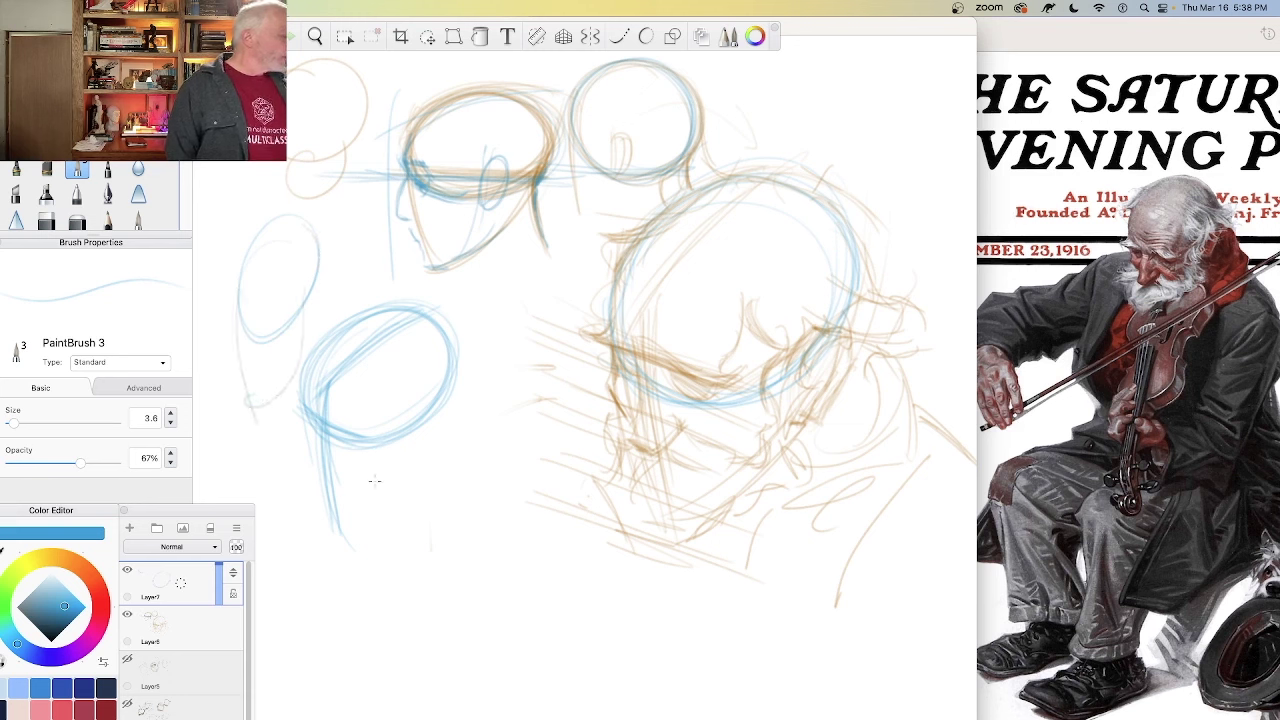
mouse_move(288, 214)
mouse_down()
mouse_move(268, 335)
mouse_move(228, 334)
mouse_move(266, 409)
mouse_move(536, 428)
mouse_up()
drag(392, 412, 216, 405)
drag(336, 530, 348, 572)
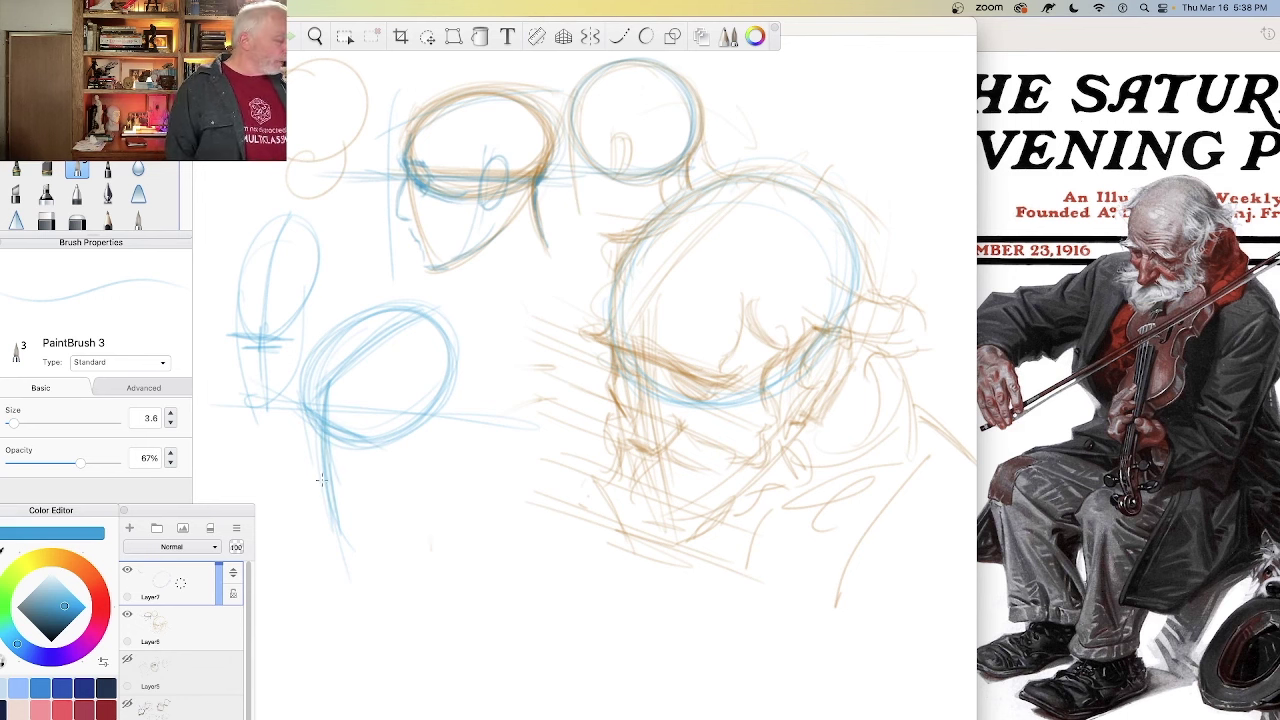
Step: Darken the blue face line descending from the larger tilted oval and reinforce the brow curve along the oval's base
drag(322, 440, 345, 525)
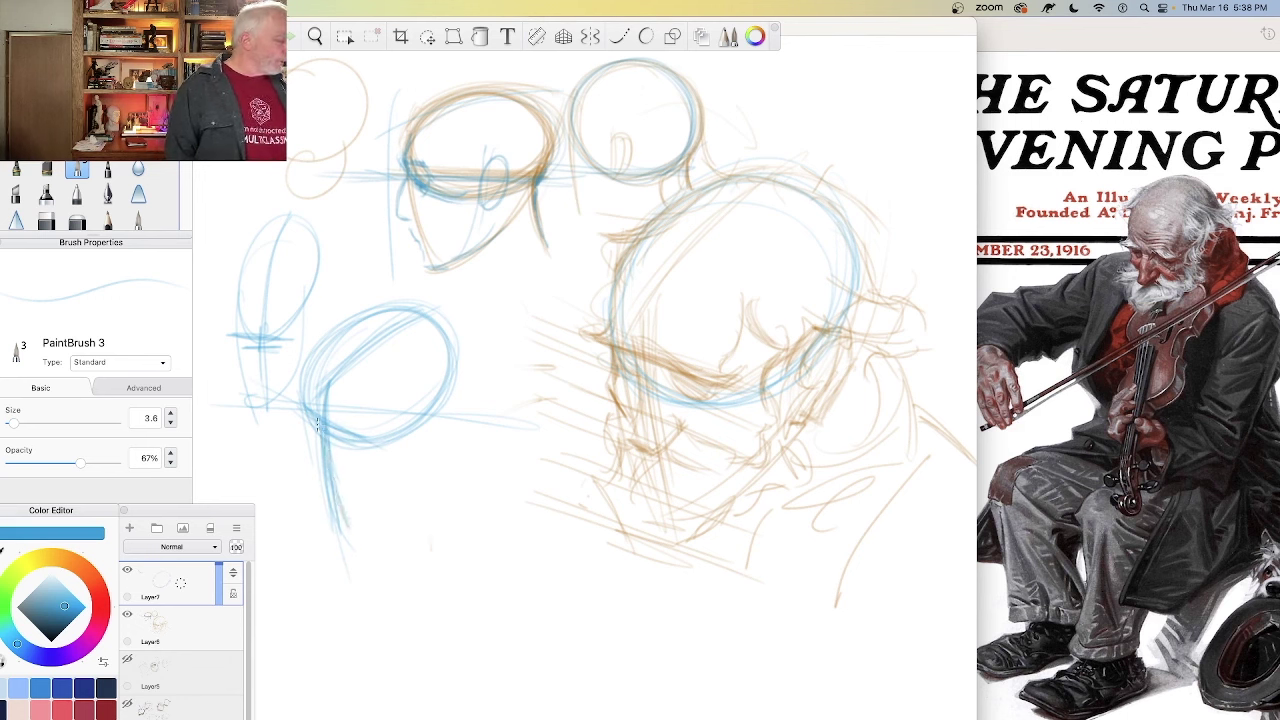
drag(322, 430, 342, 510)
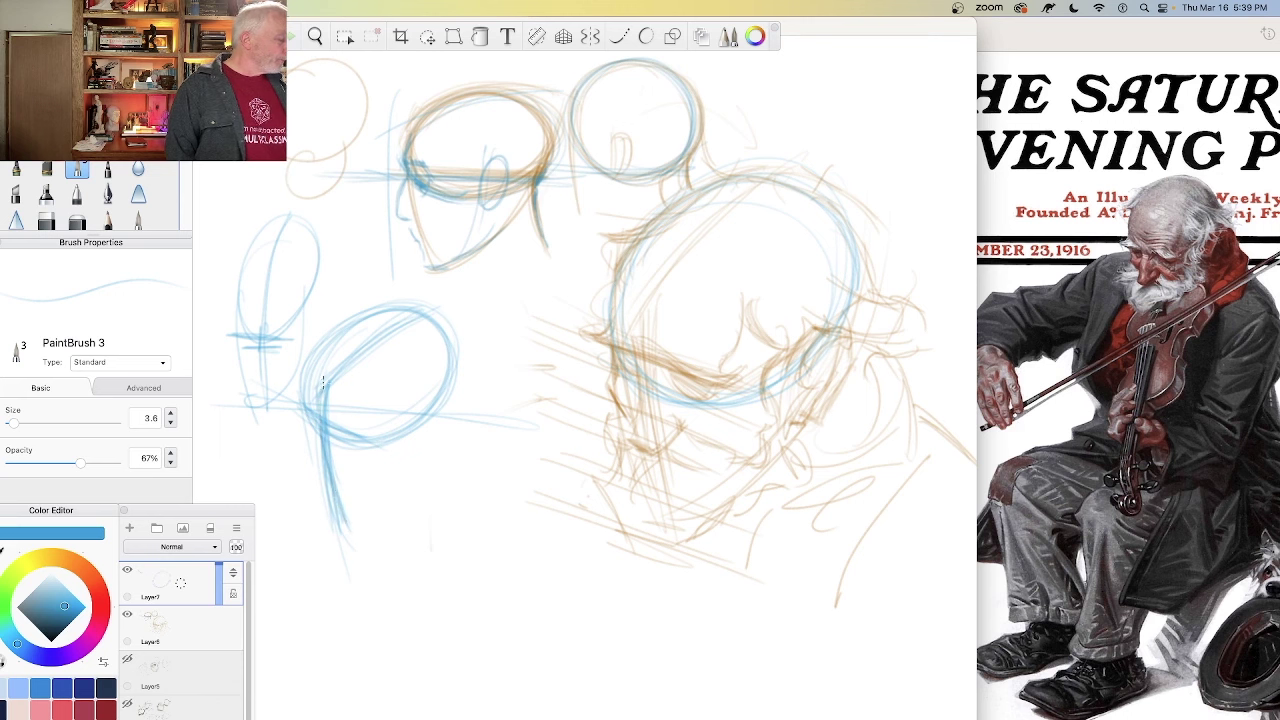
drag(328, 452, 346, 520)
drag(320, 400, 348, 524)
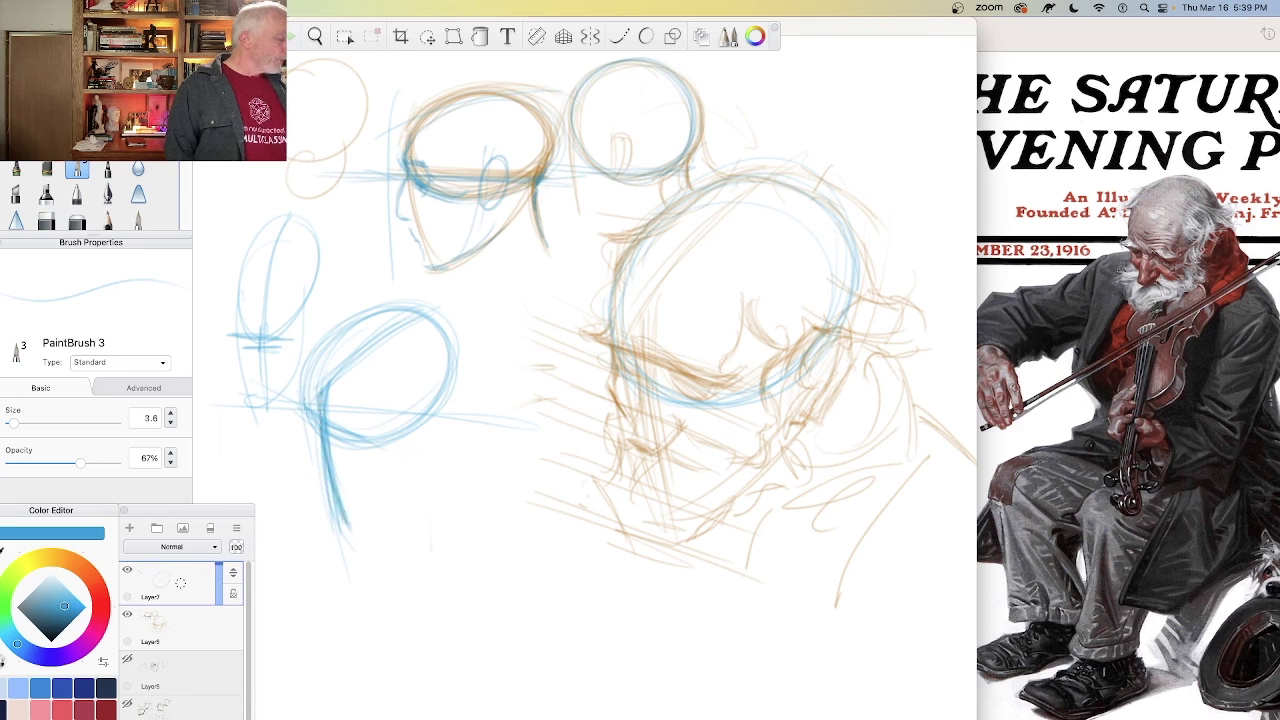
drag(306, 411, 356, 439)
drag(304, 408, 356, 449)
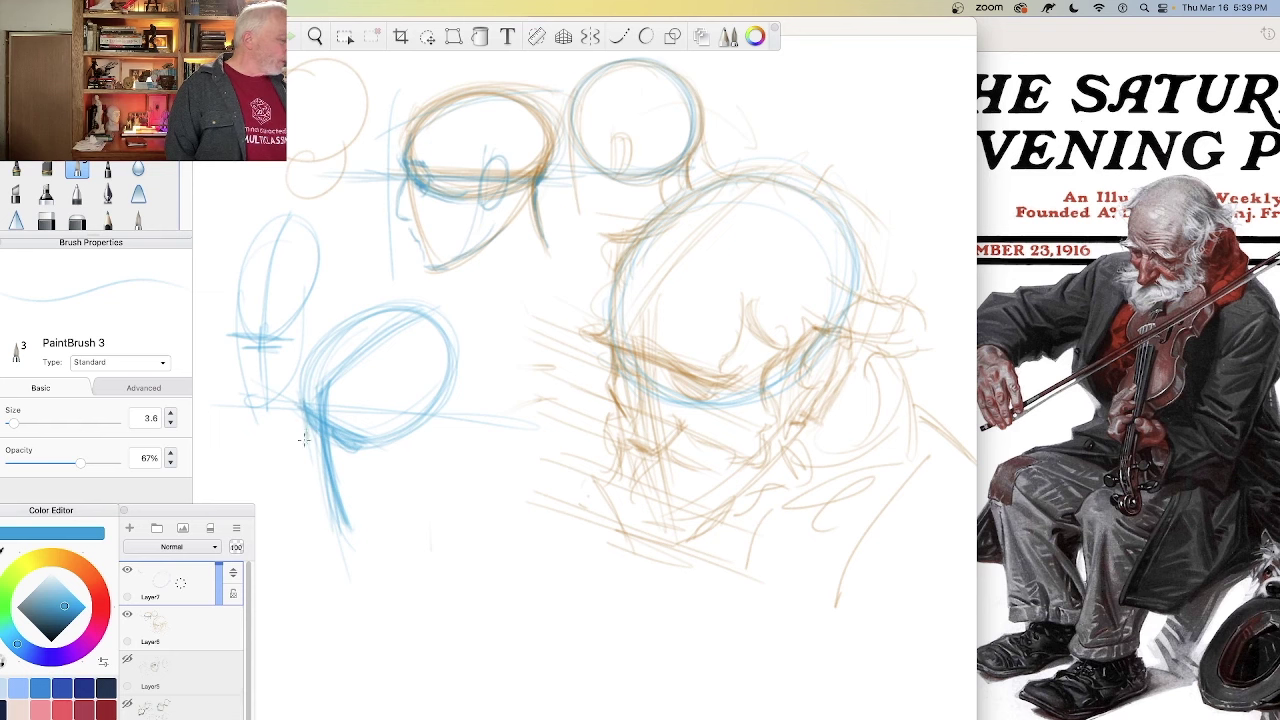
Step: Draw the tilted head's profile, chin, jaw and ear in blue, and add a curved brow line across the large head
mouse_move(304, 456)
mouse_down()
mouse_move(317, 507)
mouse_move(350, 519)
mouse_move(318, 496)
mouse_move(315, 476)
mouse_move(301, 499)
mouse_move(358, 515)
mouse_up()
drag(414, 428, 376, 494)
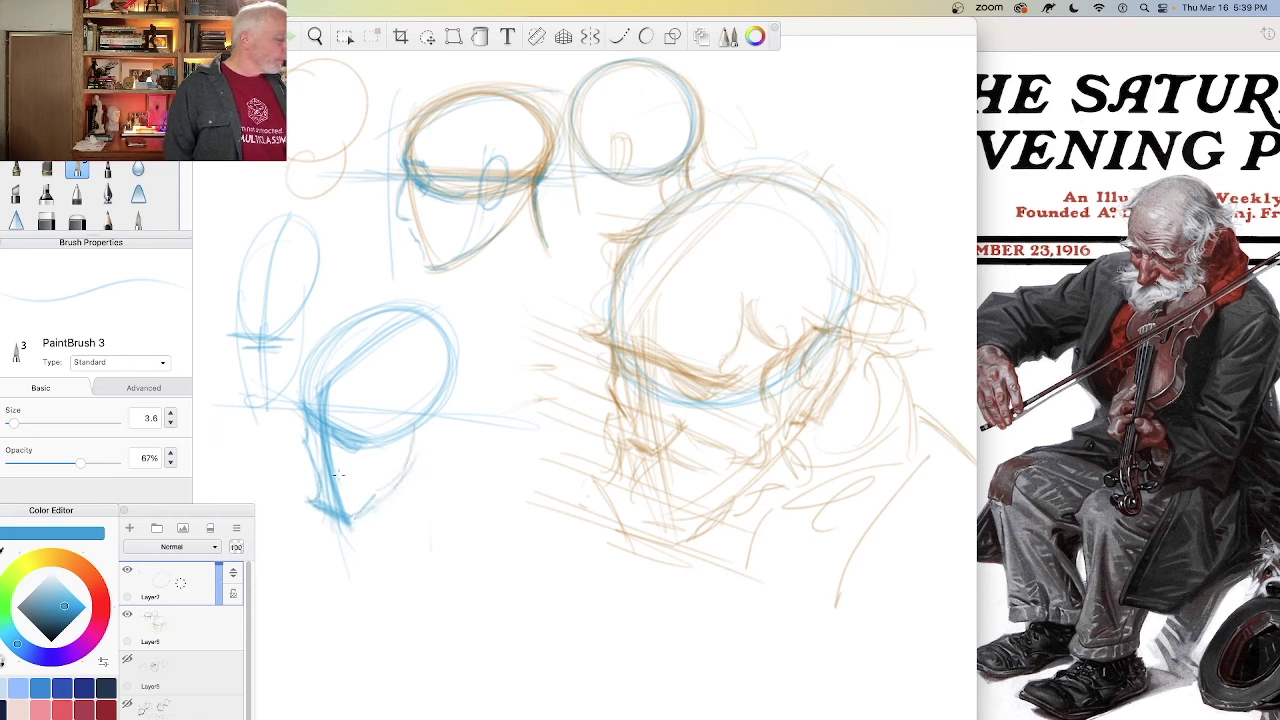
mouse_move(347, 450)
mouse_down()
mouse_move(442, 404)
mouse_move(348, 439)
mouse_move(432, 407)
mouse_move(381, 440)
mouse_move(416, 414)
mouse_move(439, 428)
mouse_move(421, 453)
mouse_move(430, 411)
mouse_move(441, 428)
mouse_move(413, 450)
mouse_move(424, 413)
mouse_move(435, 437)
mouse_move(413, 444)
mouse_move(431, 411)
mouse_move(445, 436)
mouse_move(411, 455)
mouse_up()
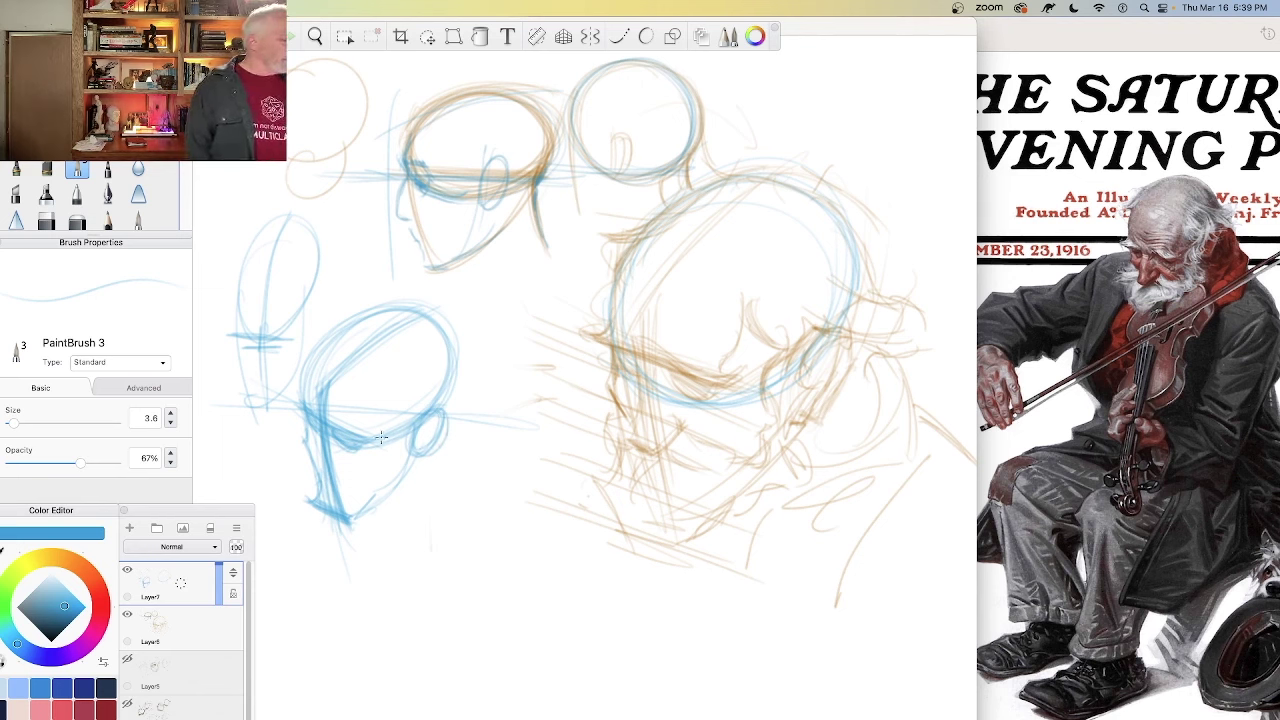
drag(443, 384, 391, 310)
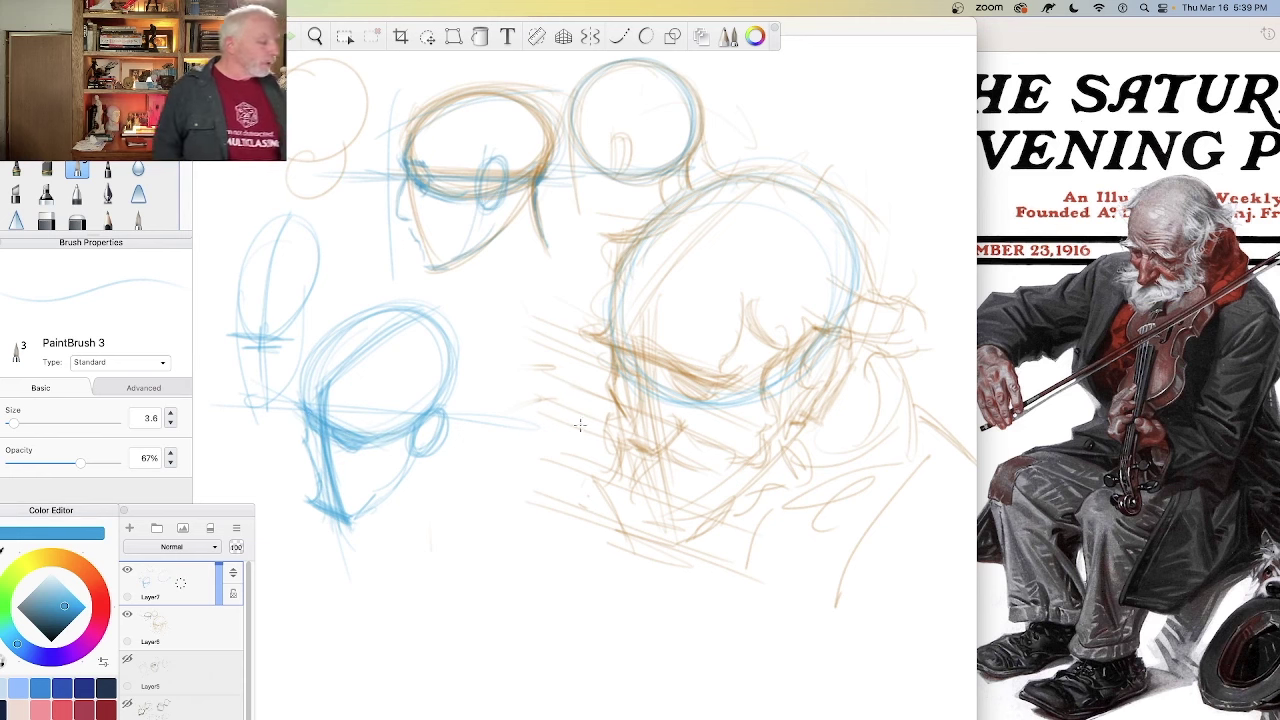
mouse_move(607, 327)
mouse_down()
mouse_move(676, 364)
mouse_move(750, 370)
mouse_move(604, 298)
mouse_move(774, 357)
mouse_up()
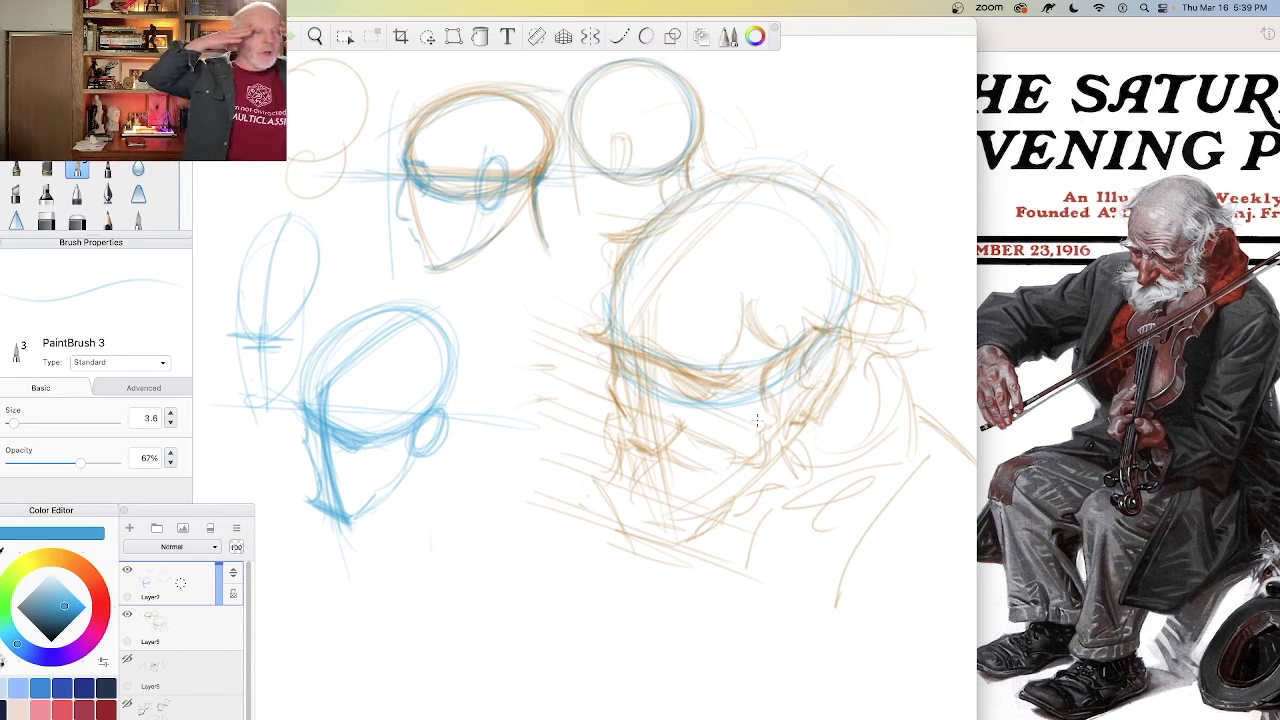
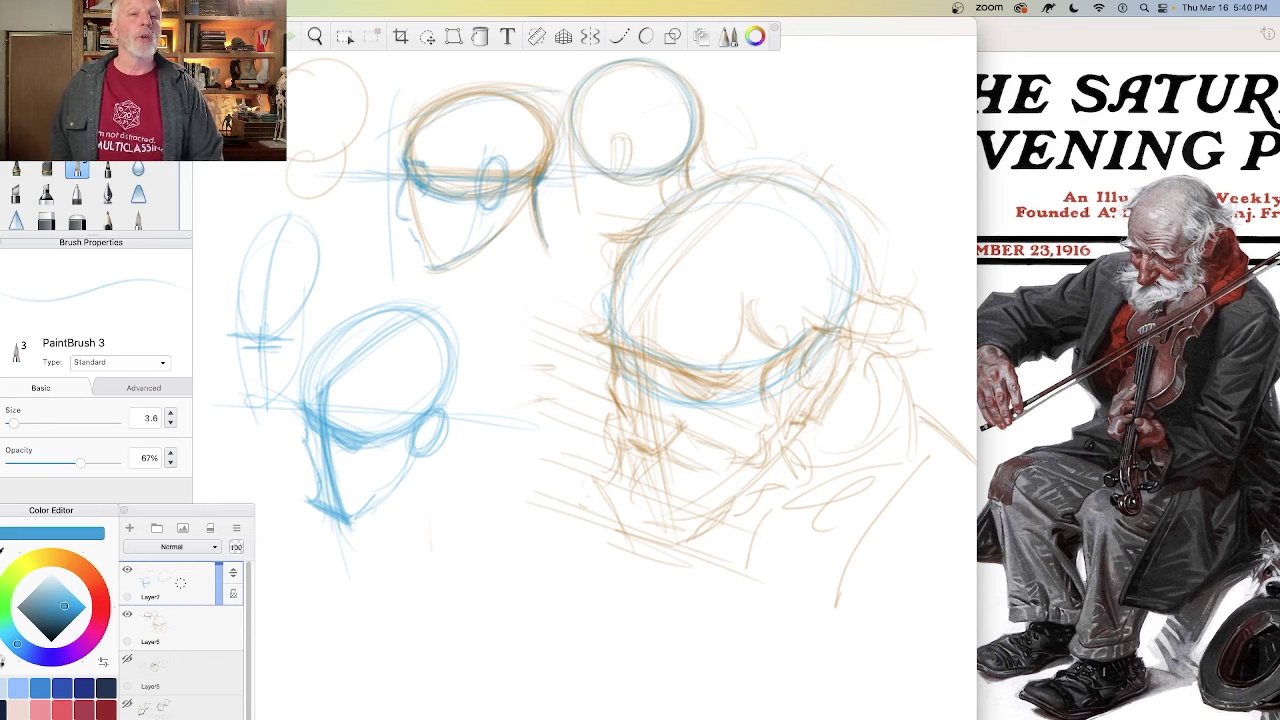
Step: Place the 3-31_Ref#1_Solomon reference painting beside the canvas and return to the drawing
drag(1279, 60, 951, 64)
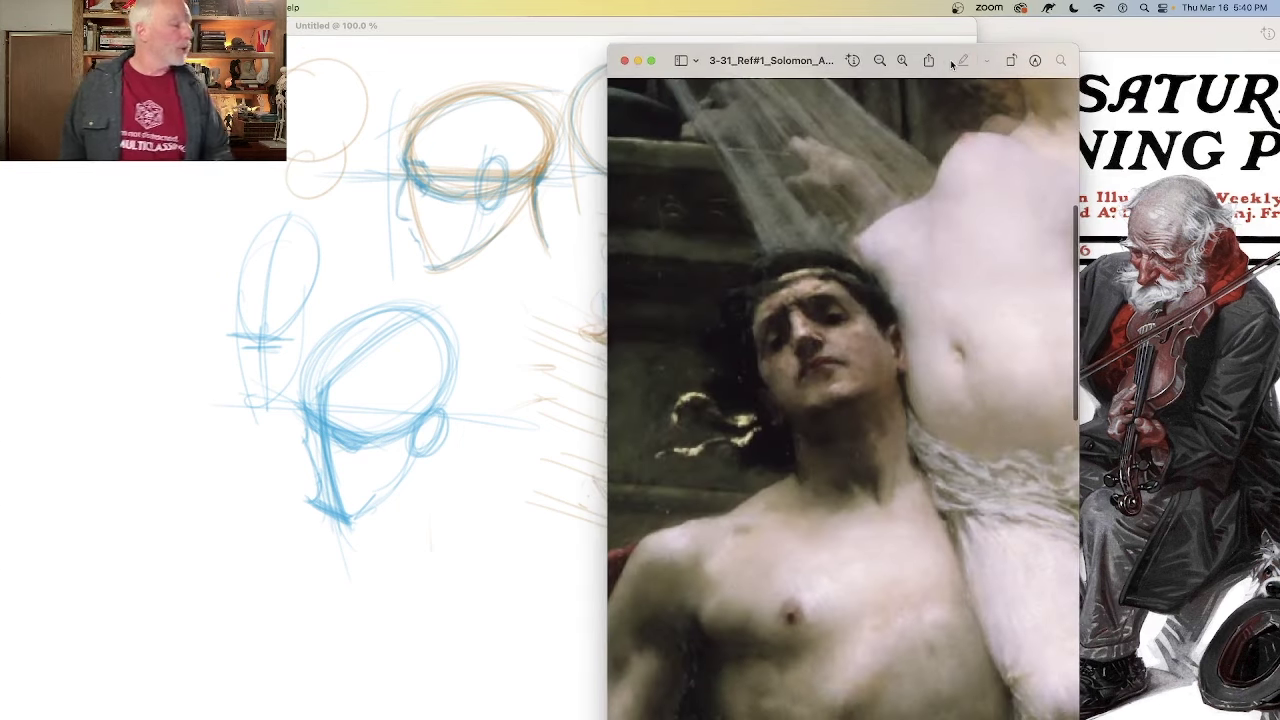
drag(669, 49, 1005, 31)
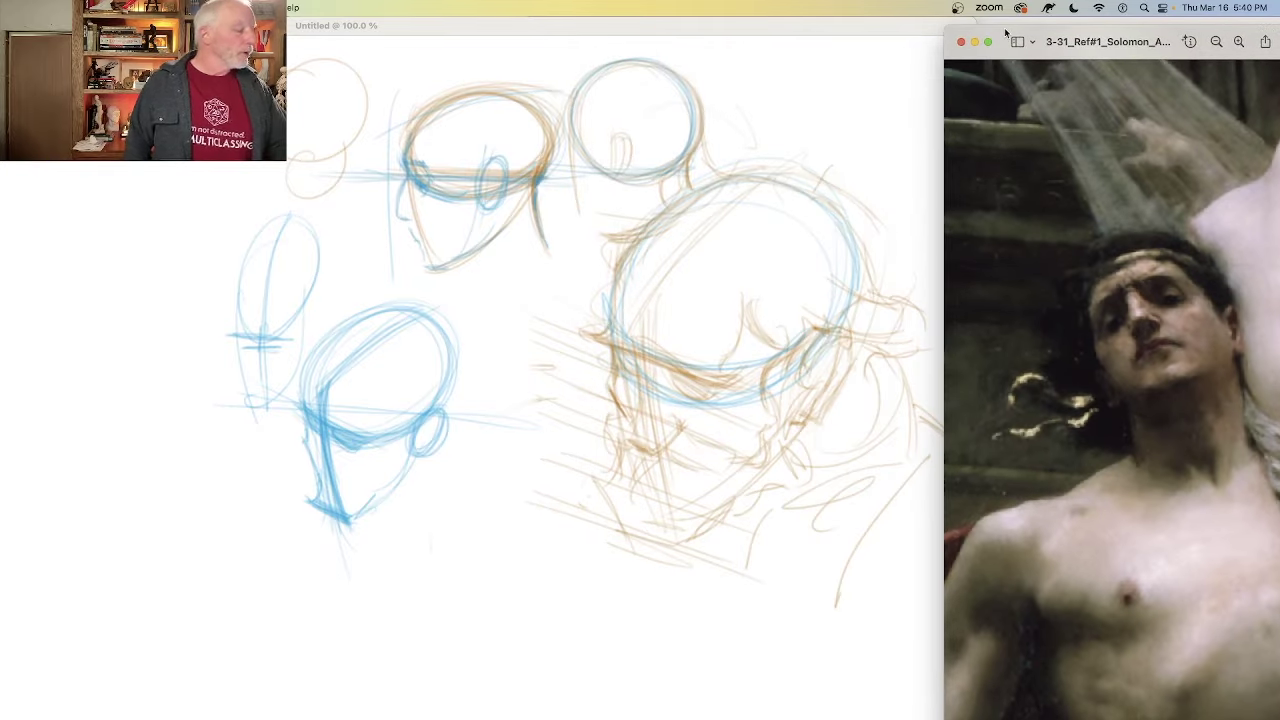
click(494, 536)
Step: Draw a blue shoulder arc below the tilted head and a slanted axis line running down through it
mouse_move(436, 584)
mouse_down()
mouse_move(558, 552)
mouse_move(434, 588)
mouse_up()
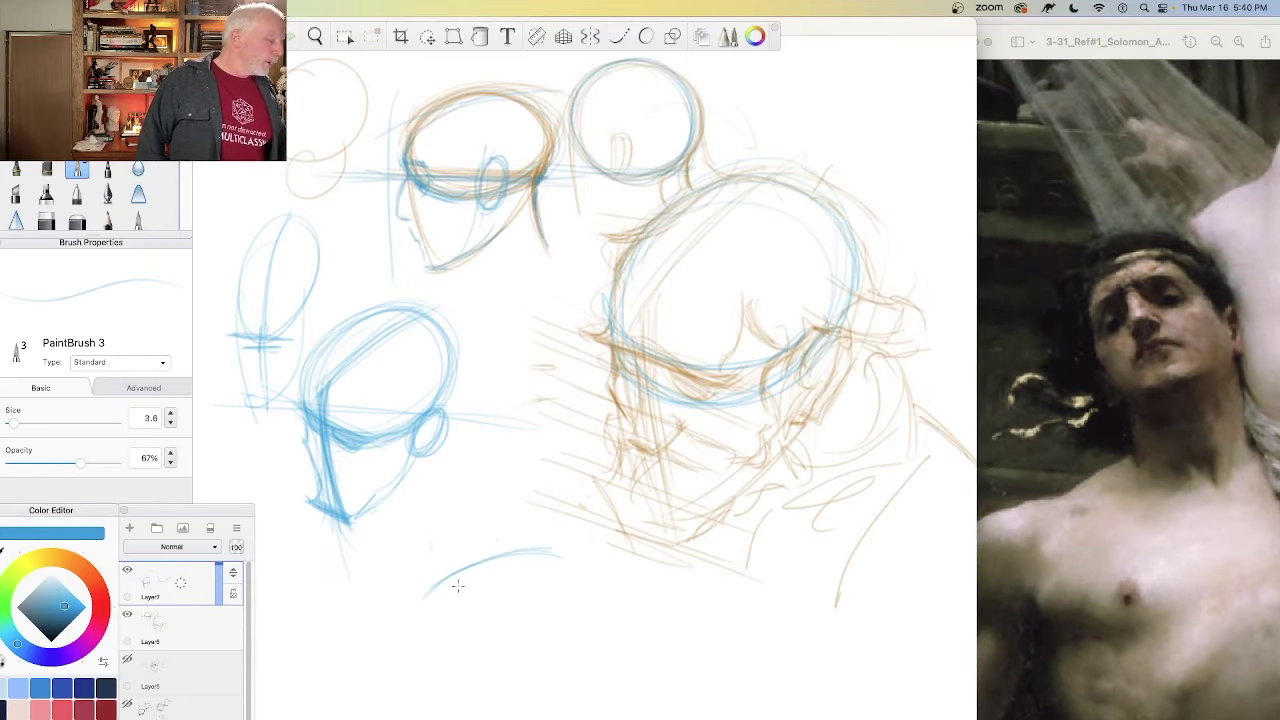
mouse_move(526, 555)
mouse_down()
mouse_move(416, 606)
mouse_move(486, 564)
mouse_move(410, 620)
mouse_up()
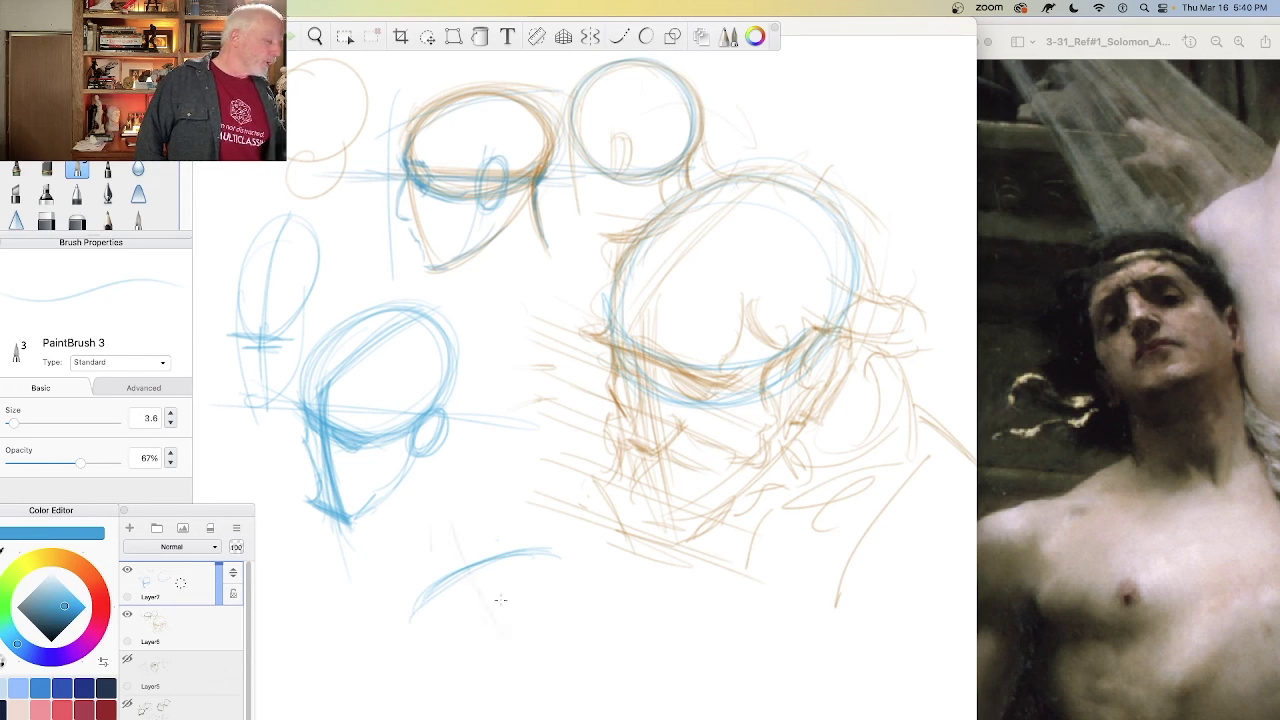
drag(458, 548, 514, 670)
drag(482, 574, 542, 700)
drag(458, 528, 545, 708)
drag(456, 528, 485, 603)
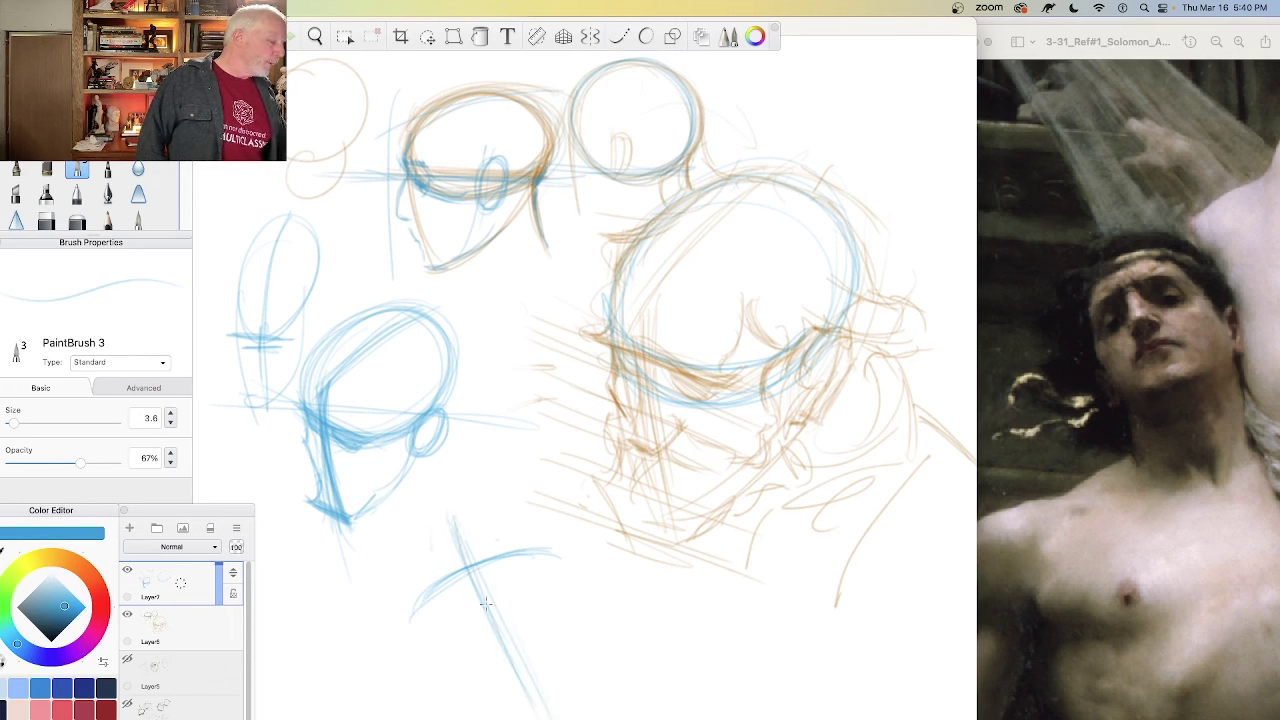
Step: Add arm lines from both ends of the shoulder arc, one straight down and one diagonal ending in a small triangle
drag(556, 560, 640, 625)
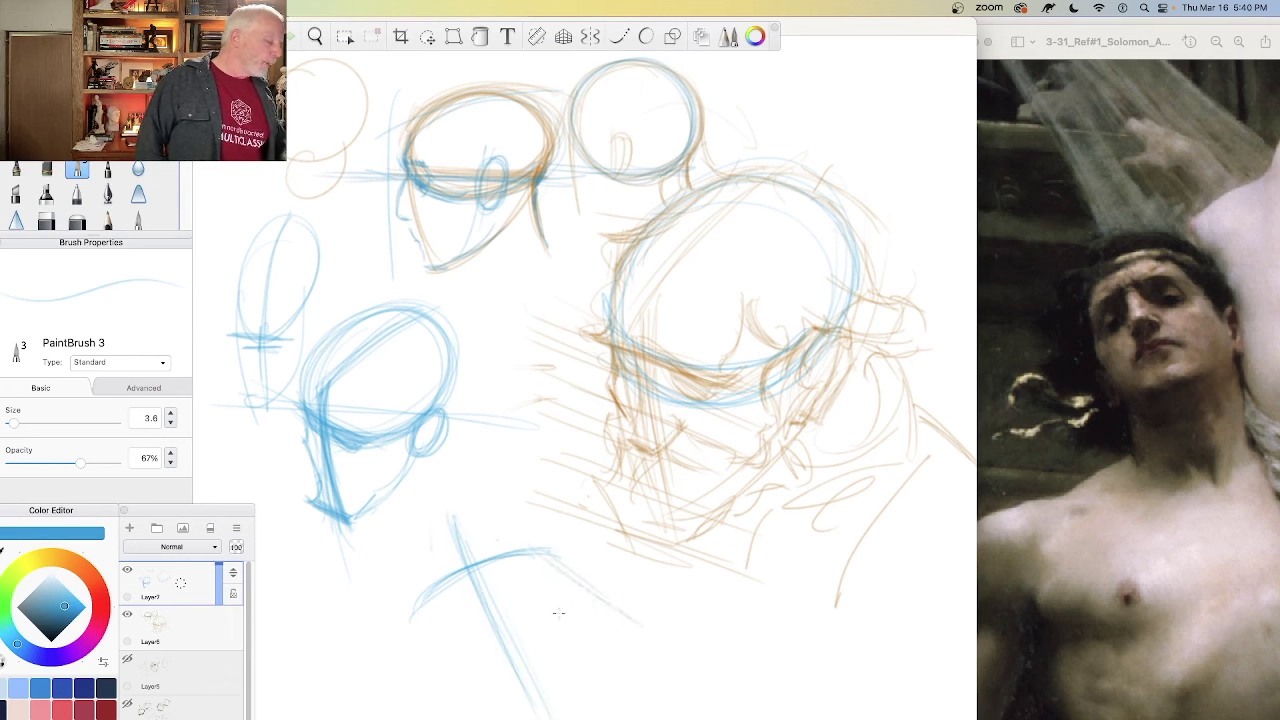
drag(409, 596, 424, 712)
drag(544, 556, 677, 647)
drag(528, 546, 540, 556)
Step: Glance at the Solomon reference, return to the canvas and set the brush colour to magenta
click(1175, 280)
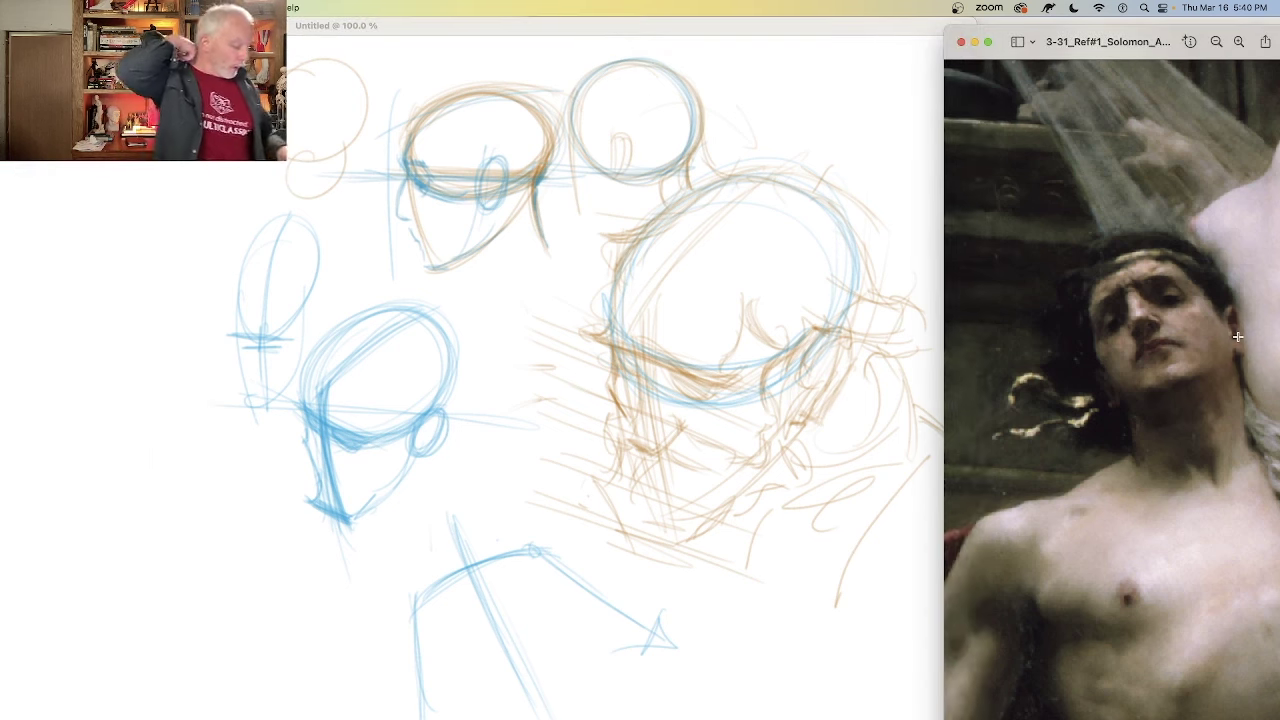
click(334, 578)
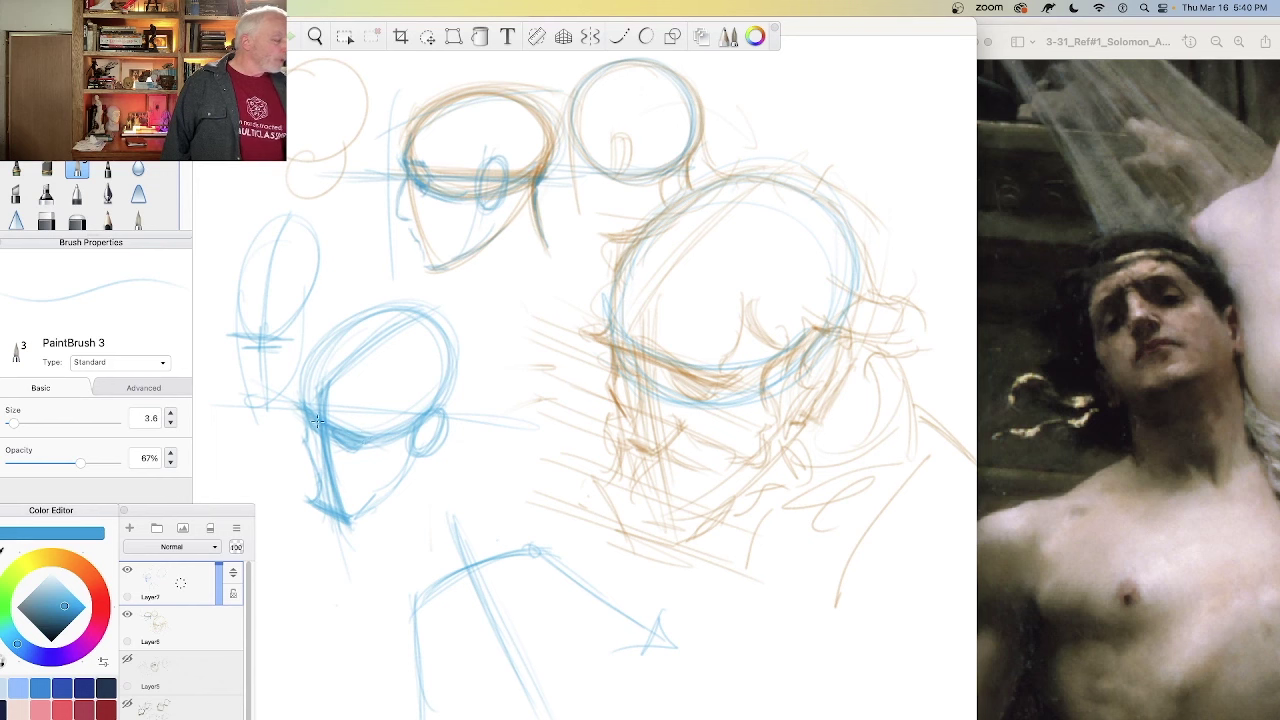
click(87, 643)
Step: Mark the tilted head's brow line in magenta and draw straight and curved cross guides beside and below it
mouse_move(312, 414)
mouse_down()
mouse_move(353, 433)
mouse_move(300, 402)
mouse_move(359, 440)
mouse_move(294, 397)
mouse_move(363, 431)
mouse_move(322, 425)
mouse_up()
drag(236, 476, 306, 516)
drag(272, 462, 267, 558)
drag(271, 452, 267, 528)
mouse_move(287, 573)
mouse_down()
mouse_move(321, 606)
mouse_move(321, 588)
mouse_move(312, 597)
mouse_move(330, 584)
mouse_move(331, 619)
mouse_move(324, 546)
mouse_move(312, 663)
mouse_up()
drag(309, 538, 304, 668)
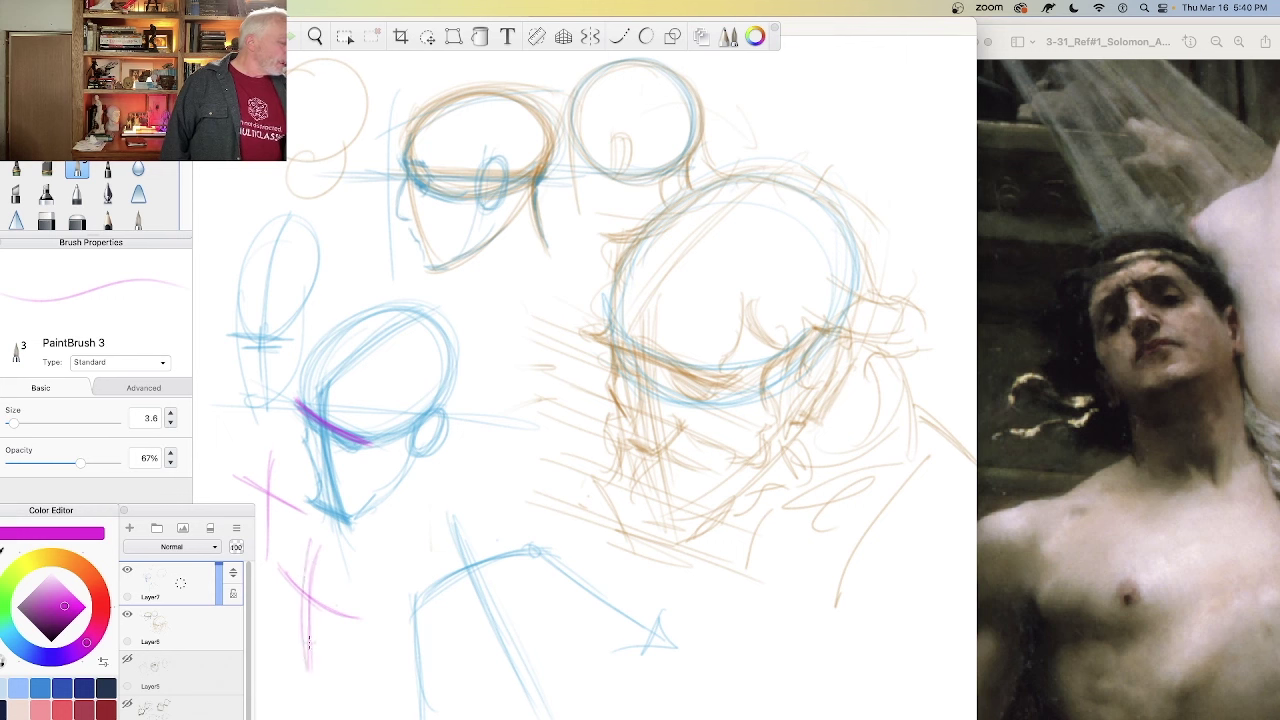
mouse_move(306, 576)
mouse_down()
mouse_move(303, 690)
mouse_move(308, 678)
mouse_move(352, 690)
mouse_up()
drag(305, 652, 294, 718)
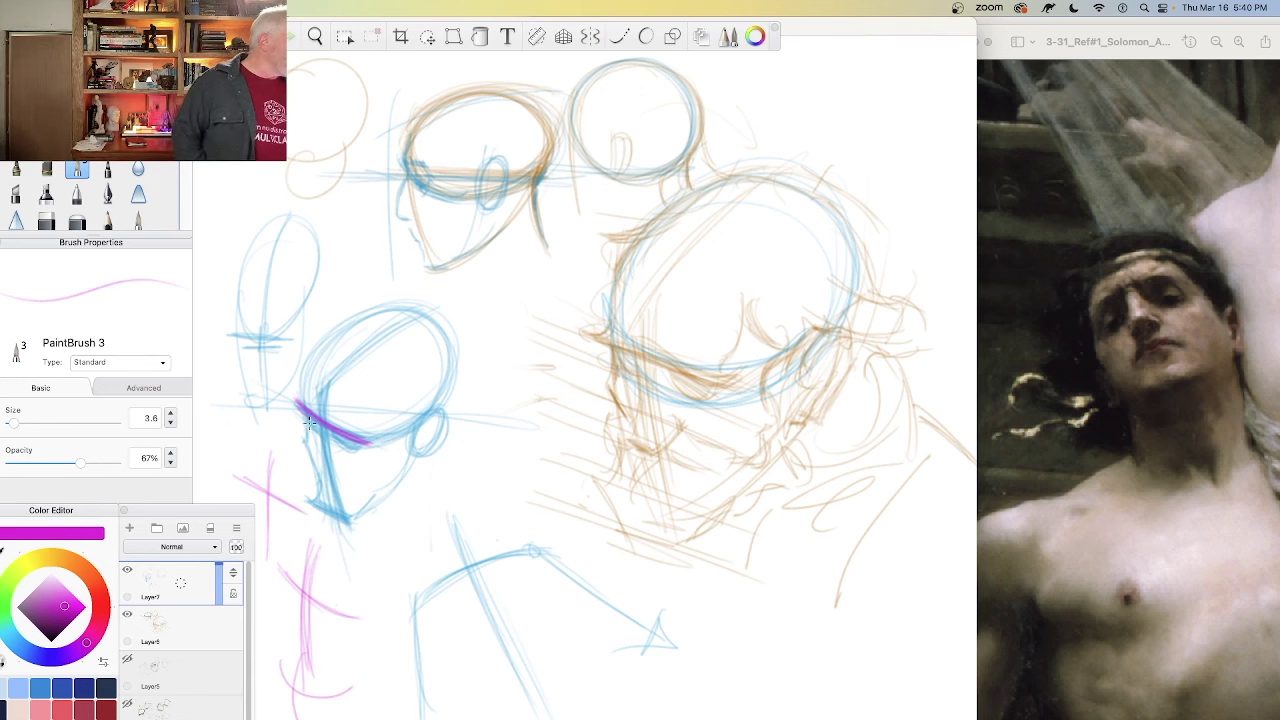
drag(316, 430, 380, 446)
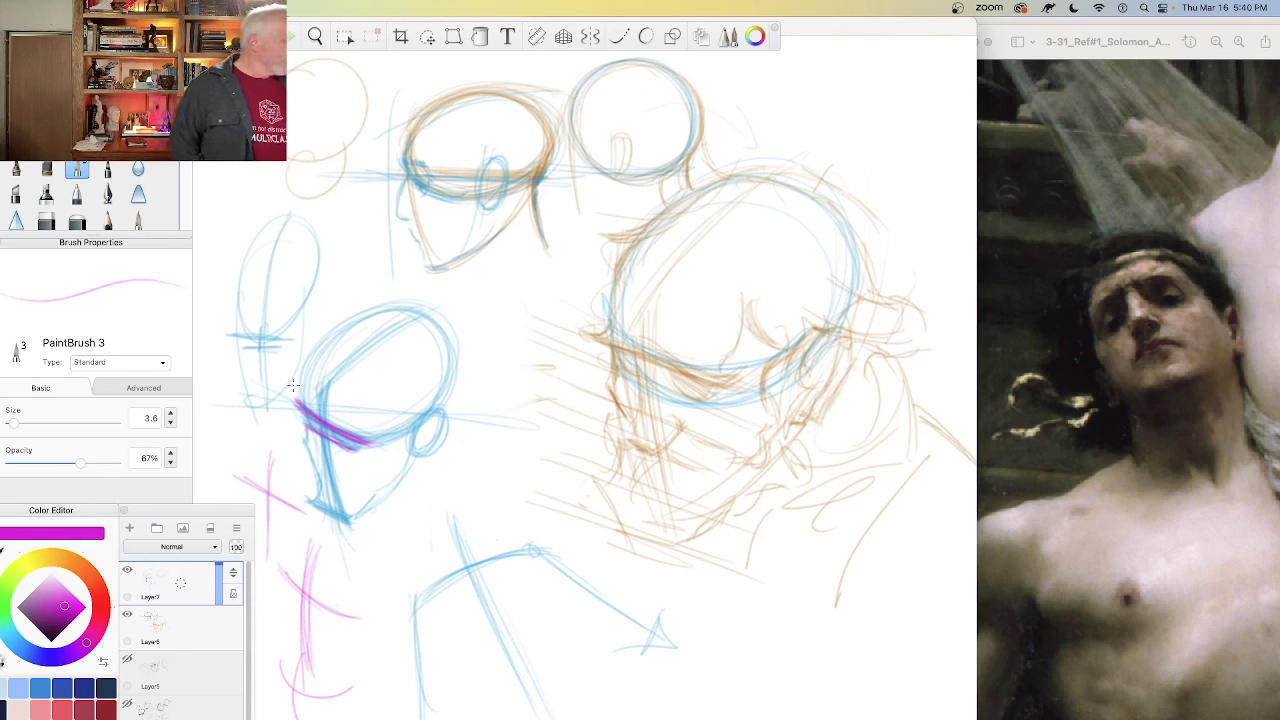
Step: Undo the magenta brow marks and cross guides
key(super+z)
key(super+z)
key(super+z)
key(super+z)
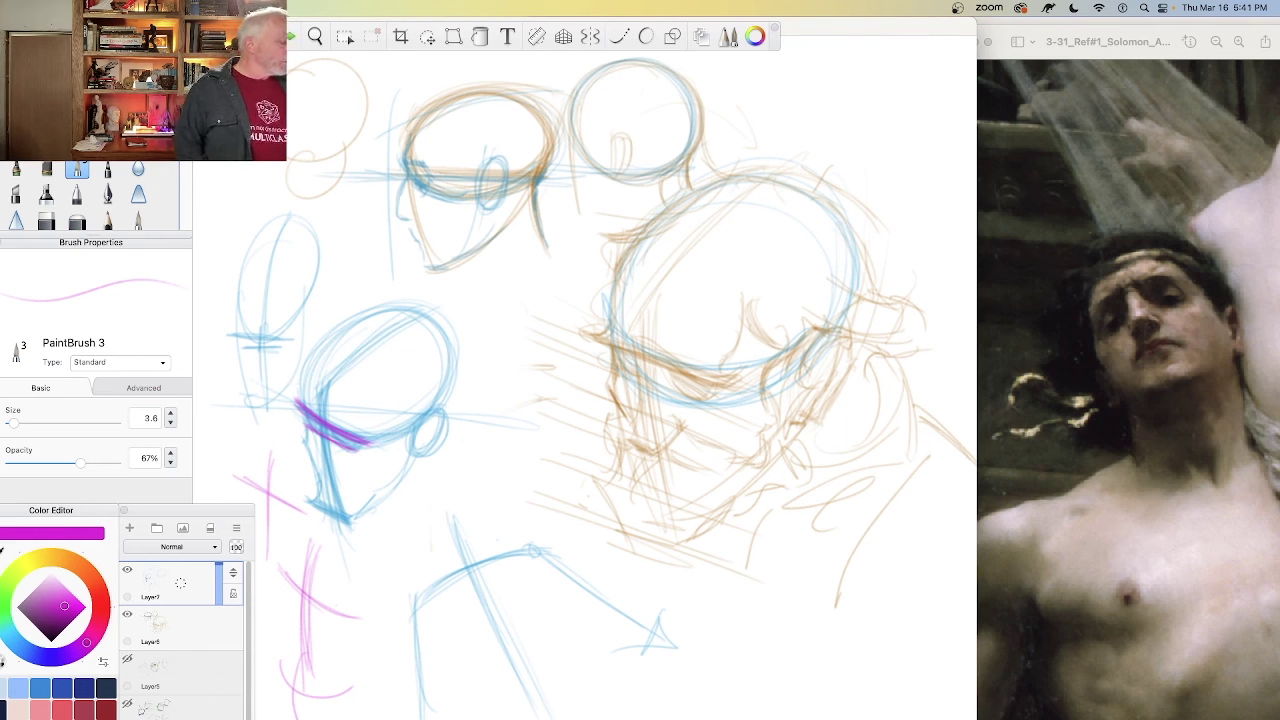
key(super+z)
key(super+z)
key(super+z)
key(super+z)
key(super+z)
key(super+z)
key(super+z)
key(super+z)
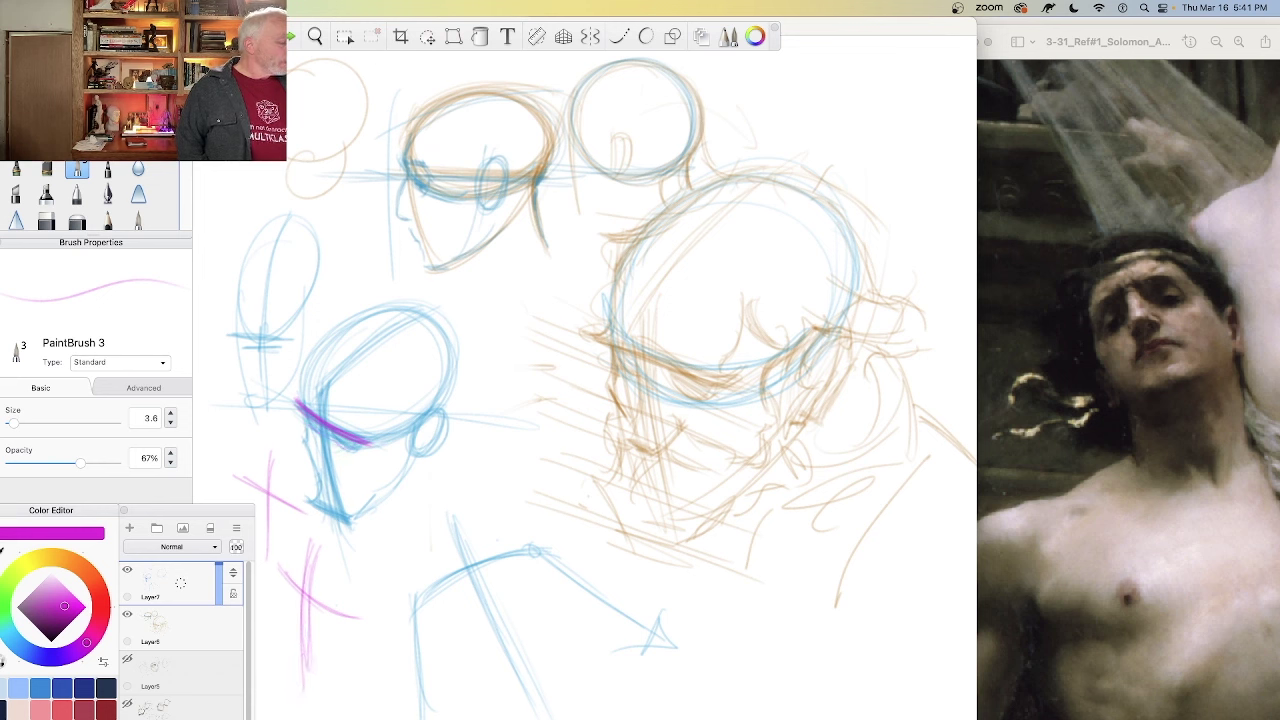
key(super+z)
key(super+z)
key(super+z)
key(super+z)
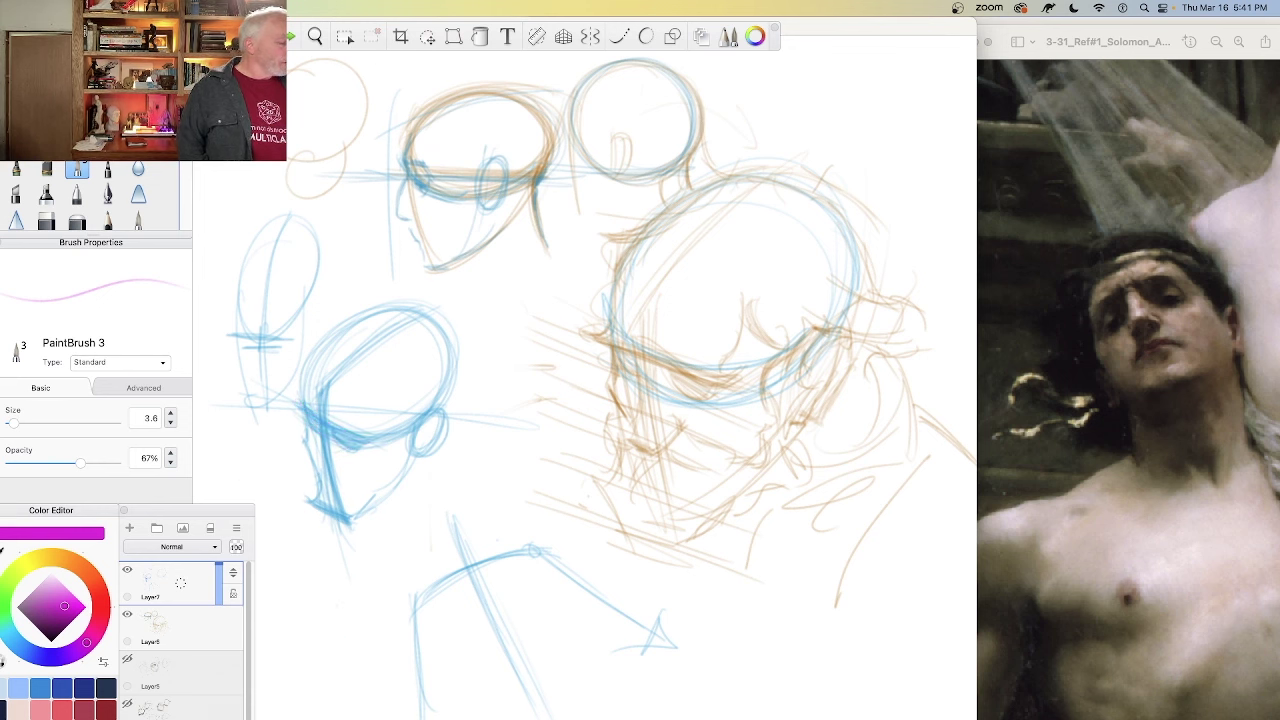
Step: Trace the curved brow line around the base of the tilted cranium oval in magenta, darkening its front section
drag(333, 426, 398, 419)
drag(318, 421, 405, 420)
mouse_move(306, 400)
mouse_down()
mouse_move(378, 431)
mouse_move(408, 423)
mouse_up()
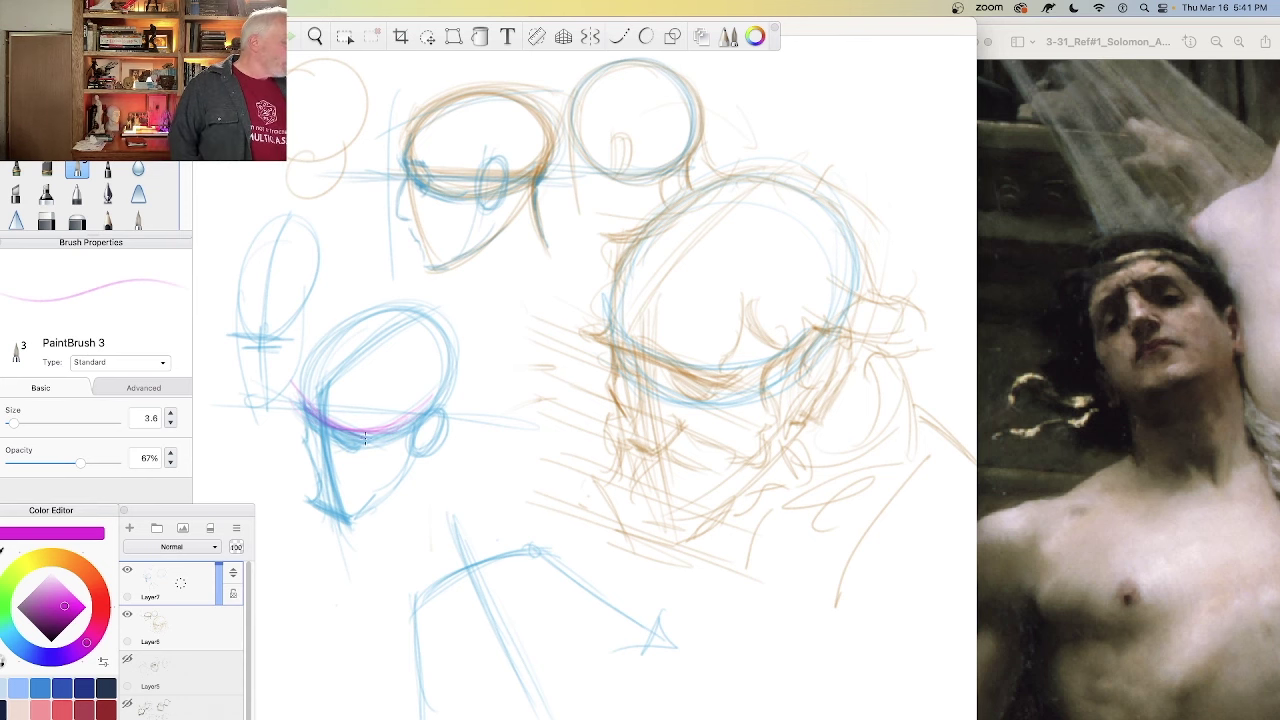
drag(302, 406, 372, 446)
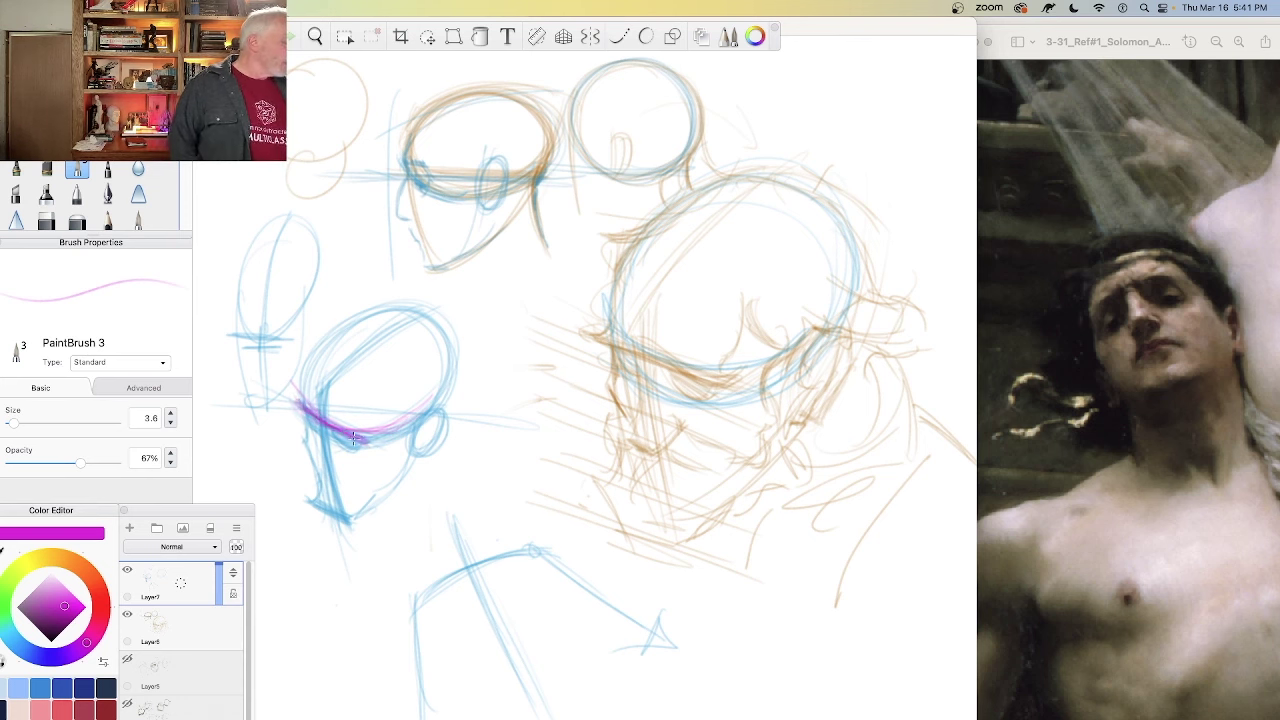
drag(298, 400, 364, 438)
Step: Draw long parallel magenta diagonals through the tilted head's brow and chin to show the tilt of the features
drag(305, 425, 400, 480)
drag(272, 383, 394, 456)
mouse_move(316, 504)
mouse_down()
mouse_move(357, 537)
mouse_move(308, 494)
mouse_move(344, 519)
mouse_up()
drag(300, 410, 448, 518)
drag(262, 388, 428, 510)
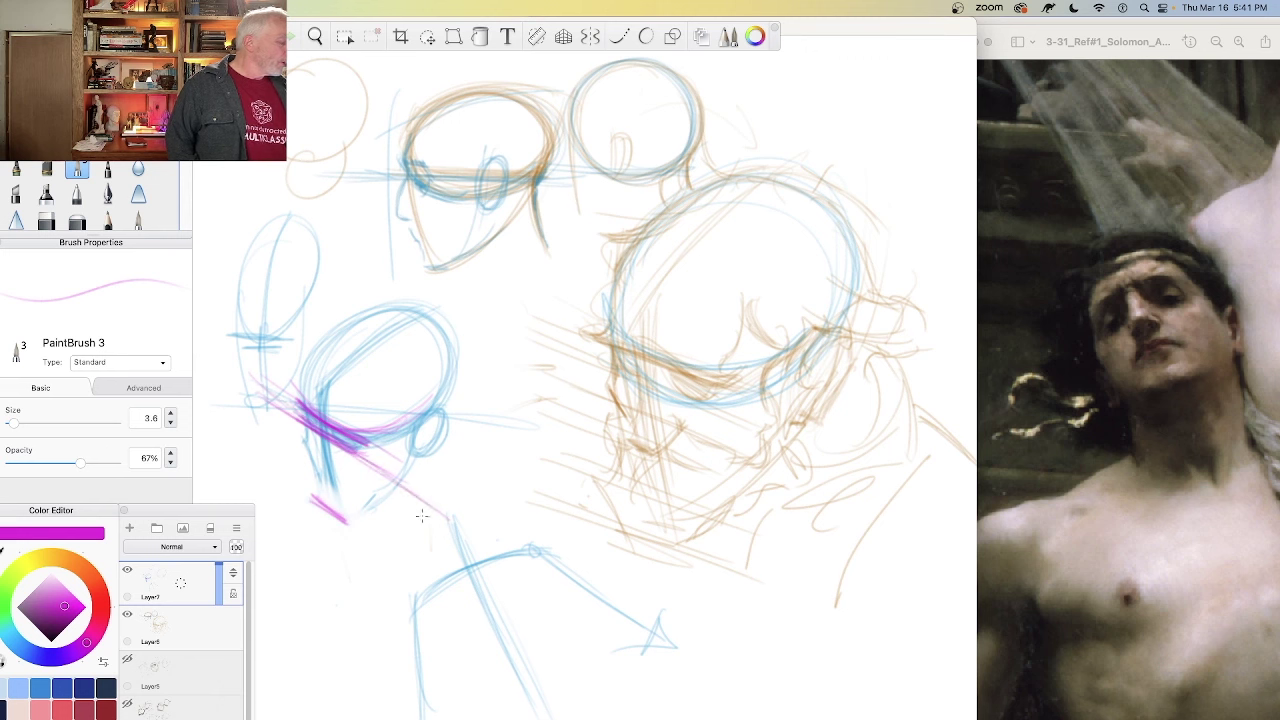
drag(262, 470, 418, 577)
drag(234, 450, 420, 578)
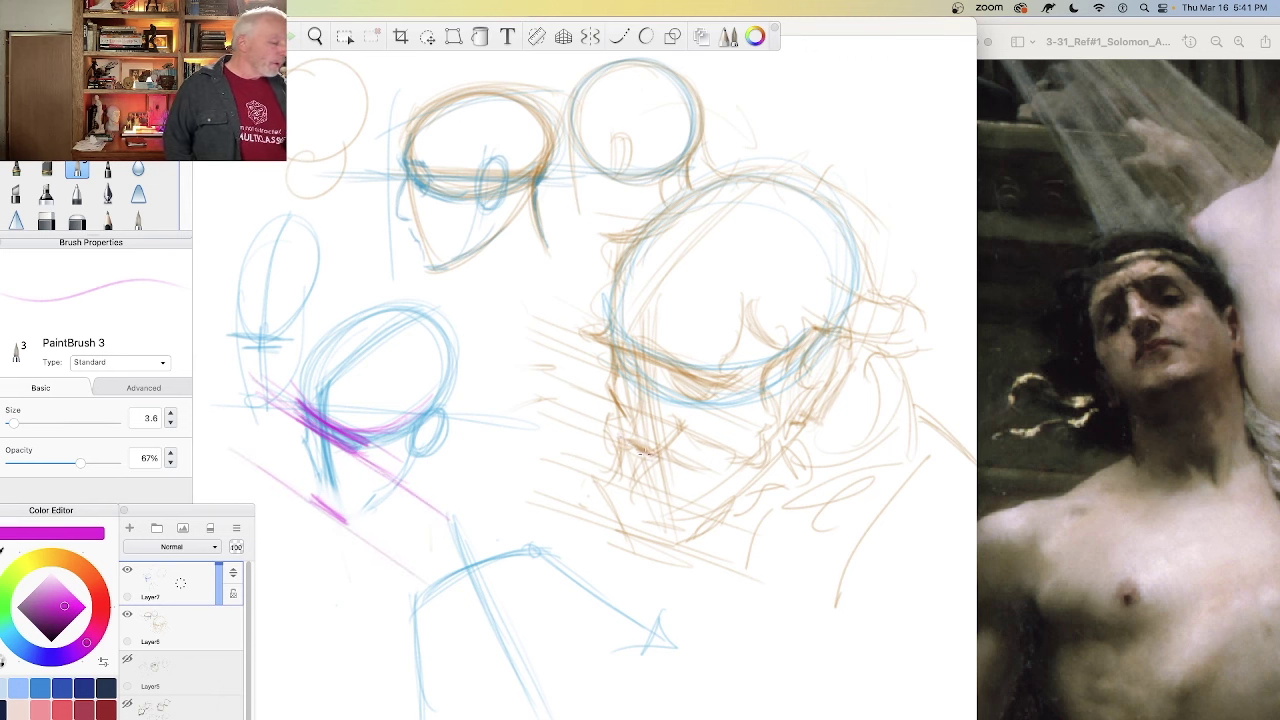
Step: Mark parallel magenta slanted lines at the brow, nose base and chin of the large head
mouse_move(660, 458)
mouse_down()
mouse_move(612, 433)
mouse_move(674, 461)
mouse_move(606, 431)
mouse_up()
mouse_move(614, 366)
mouse_down()
mouse_move(708, 407)
mouse_move(644, 386)
mouse_up()
mouse_move(610, 518)
mouse_down()
mouse_move(670, 550)
mouse_move(658, 546)
mouse_up()
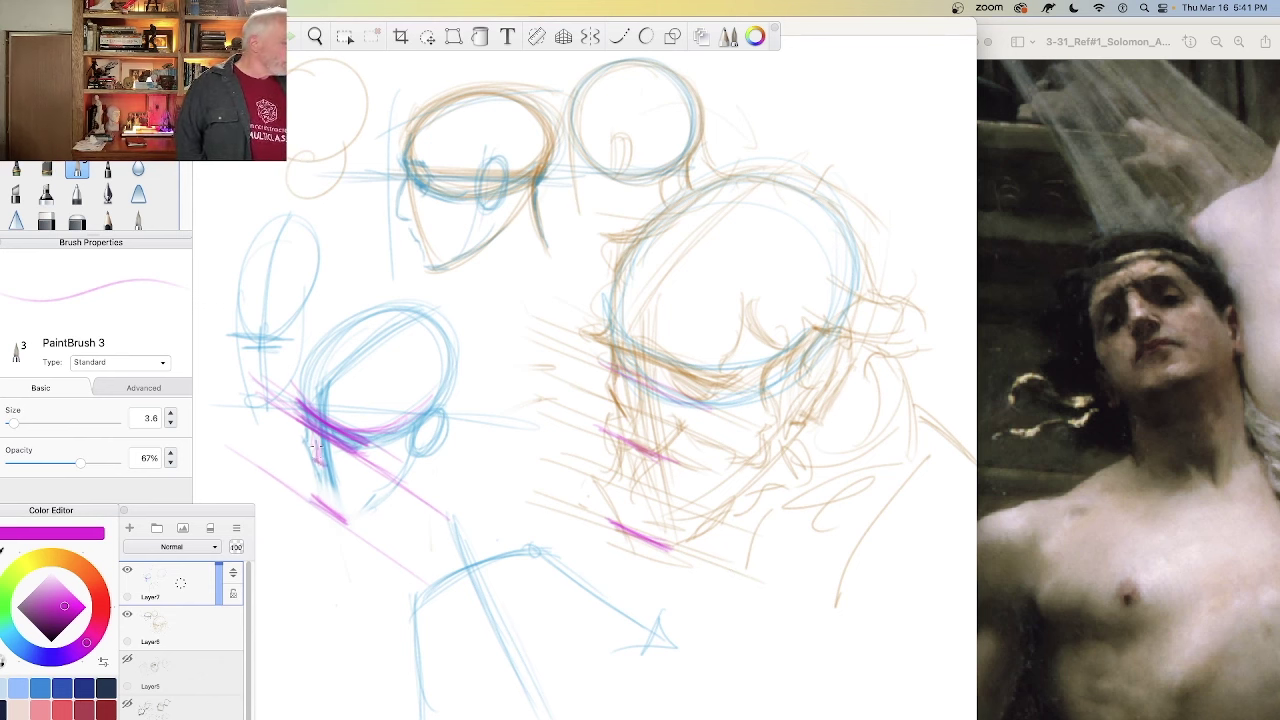
Step: Mark the tilted head's nose in magenta, extend parallel guides through nose and chin, and add short slanted ticks below
mouse_move(317, 446)
mouse_down()
mouse_move(316, 465)
mouse_move(336, 464)
mouse_move(323, 474)
mouse_up()
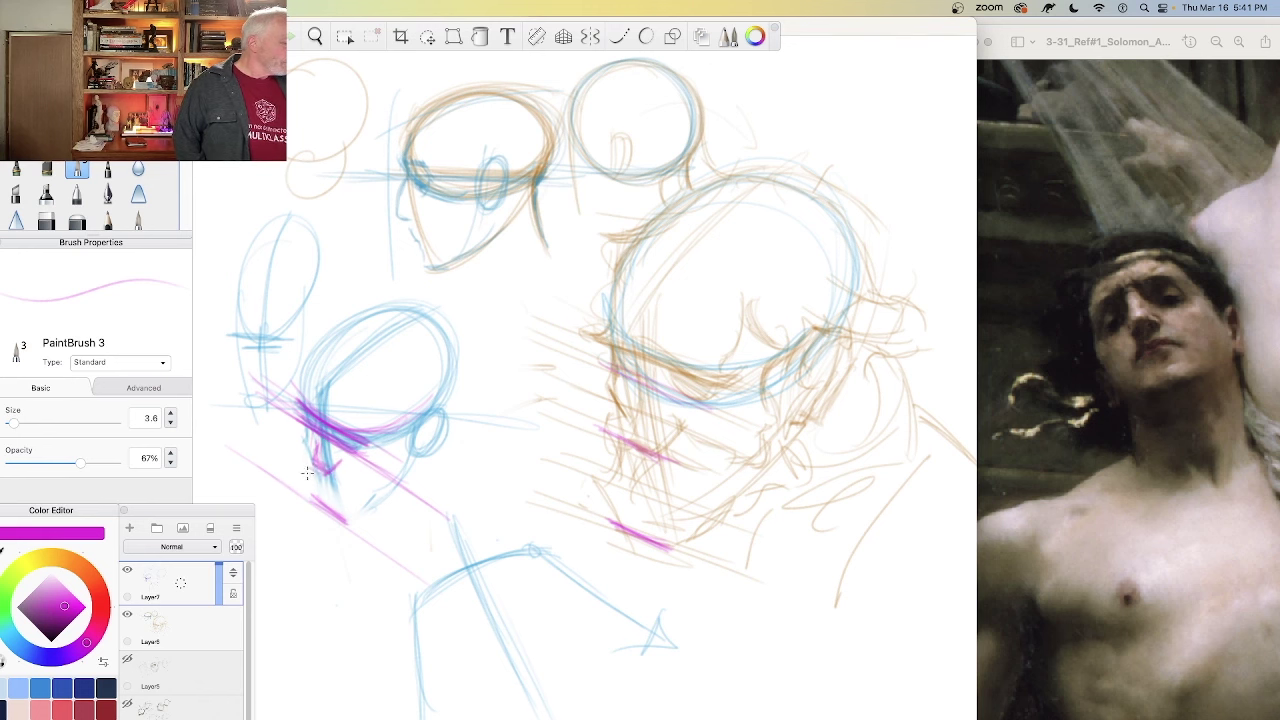
key(super+z)
mouse_move(313, 460)
mouse_down()
mouse_move(323, 474)
mouse_move(270, 434)
mouse_move(394, 528)
mouse_up()
drag(264, 430, 446, 566)
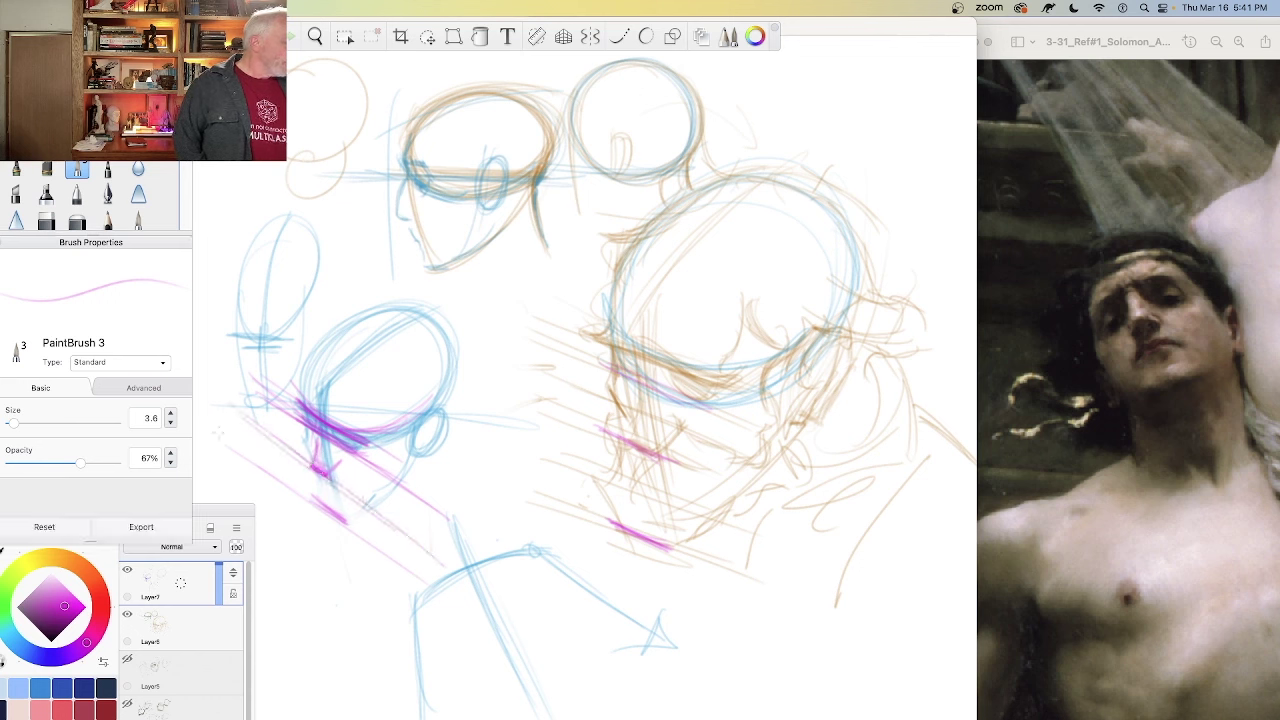
mouse_move(208, 424)
mouse_down()
mouse_move(450, 610)
mouse_move(414, 574)
mouse_up()
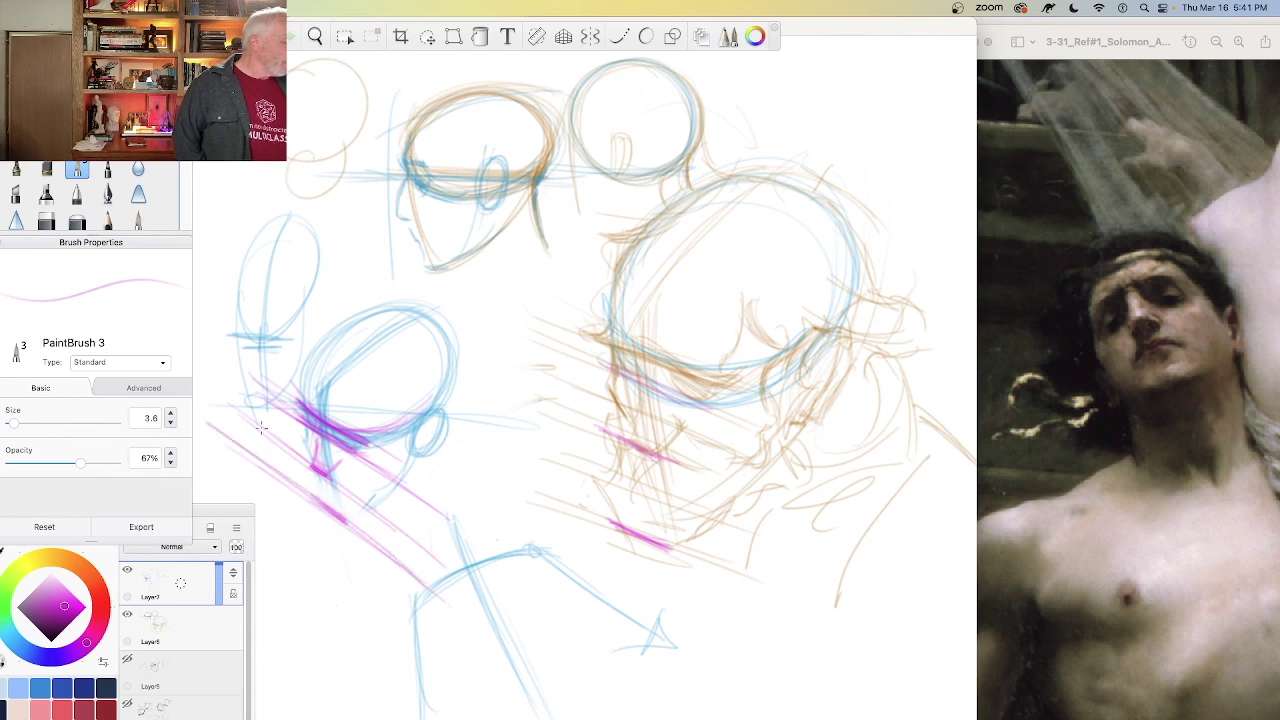
drag(260, 427, 446, 560)
mouse_move(296, 570)
mouse_down()
mouse_move(319, 566)
mouse_move(303, 598)
mouse_up()
drag(305, 528, 321, 540)
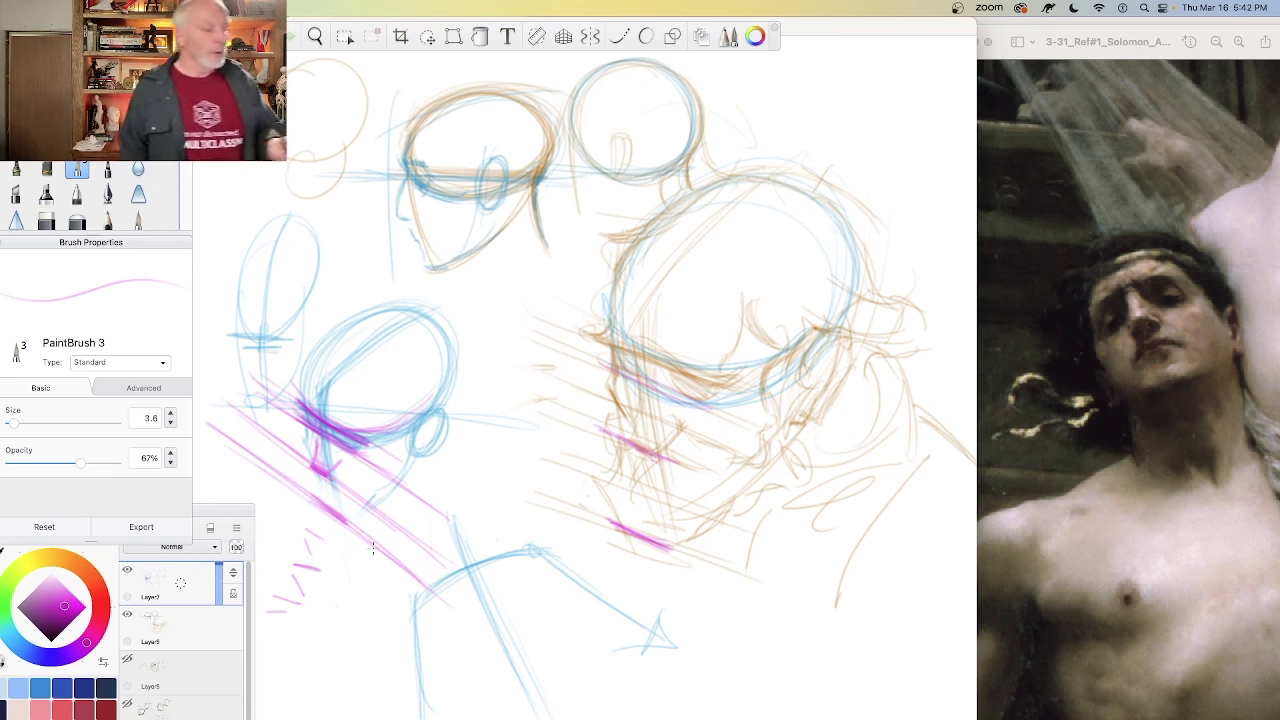
Step: Put away the Solomon reference and bring back the Sat_Eve_Post_1916_12_23_J._Leyendecker.jpg cover
click(1058, 312)
click(974, 42)
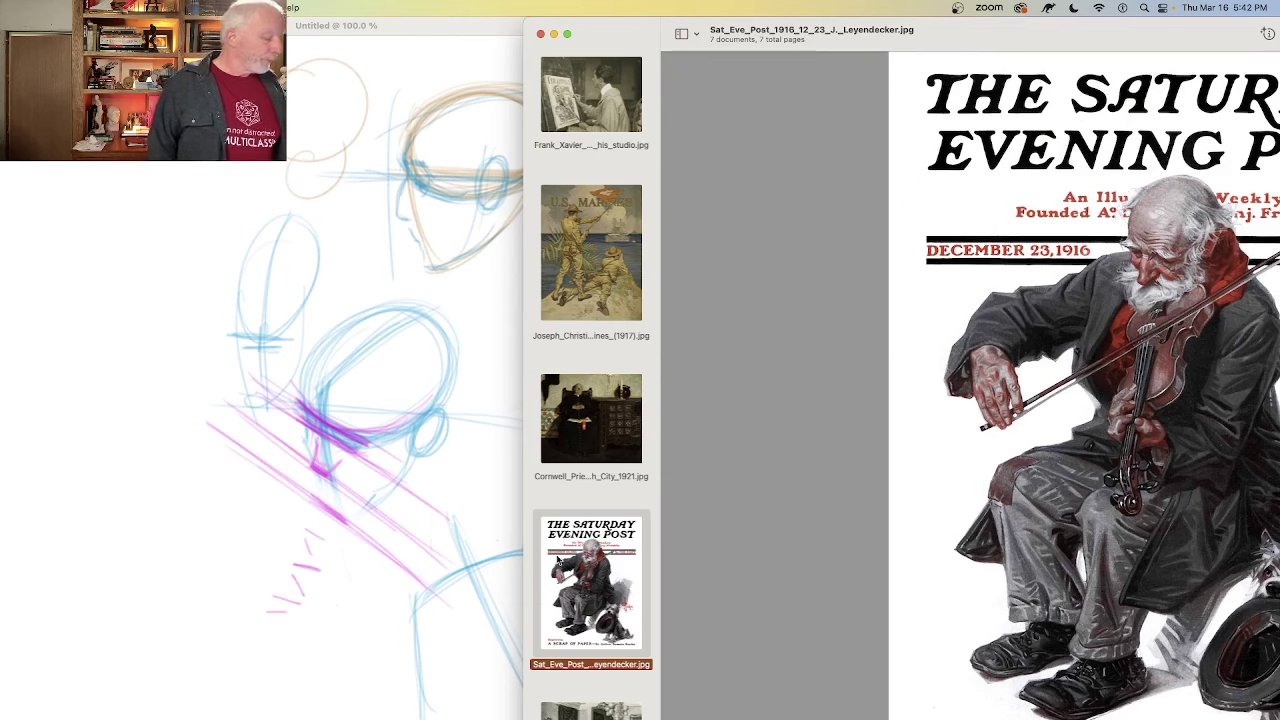
Step: Bring up the P_74--The_praying_skipper_and_other_stories.jpg reference, enlarge the young man's bowed head, and place it beside the canvas
click(606, 710)
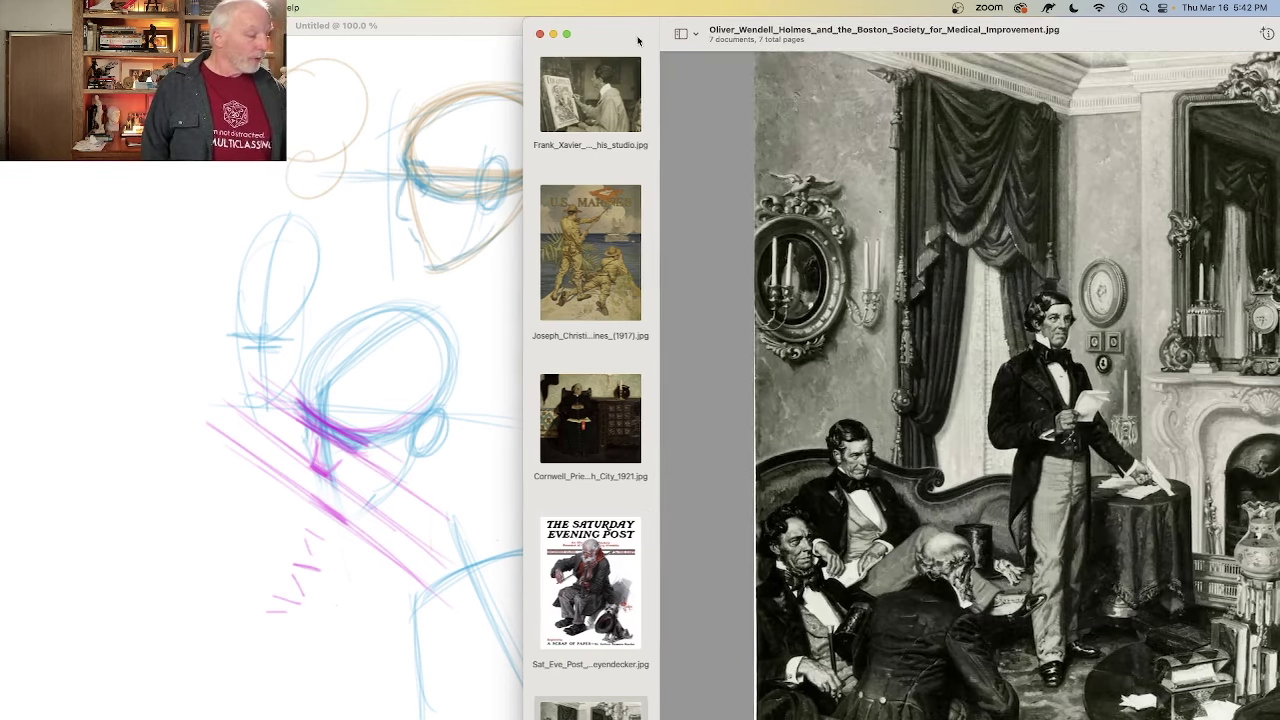
drag(642, 18, 518, 18)
key(Down)
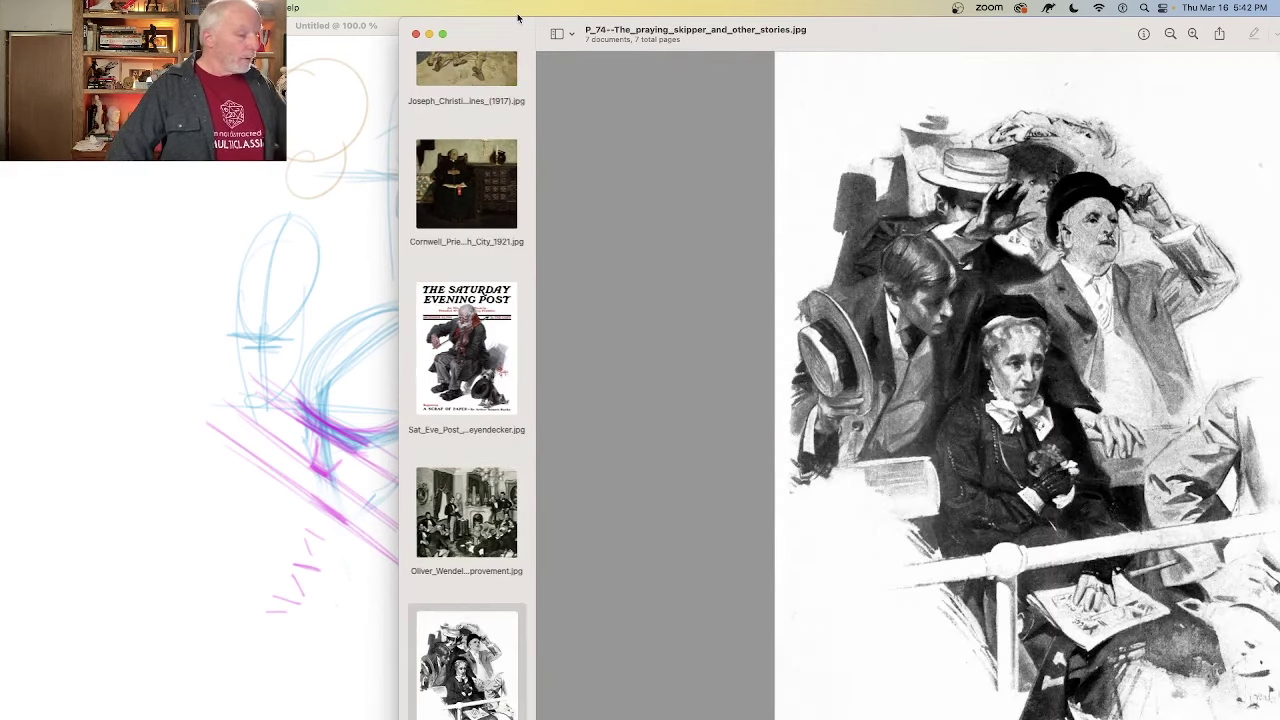
click(1192, 33)
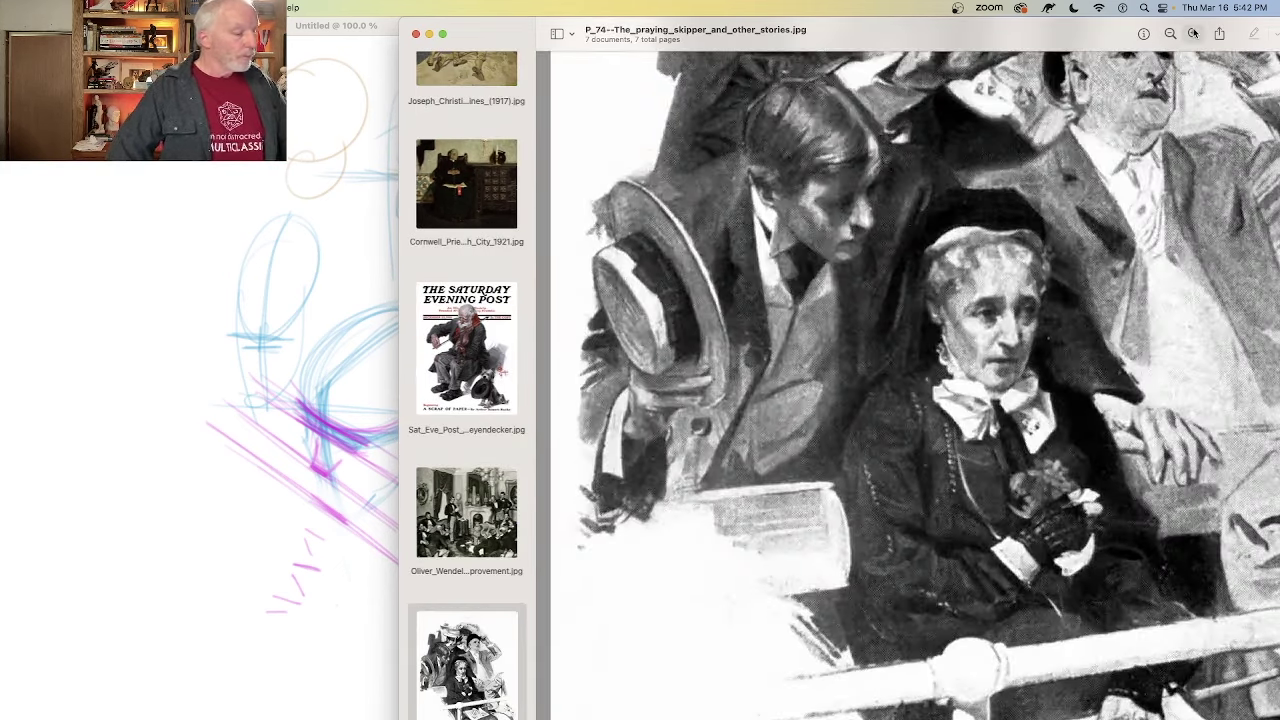
mouse_move(863, 40)
mouse_down()
mouse_move(1145, 63)
mouse_move(1171, 53)
mouse_up()
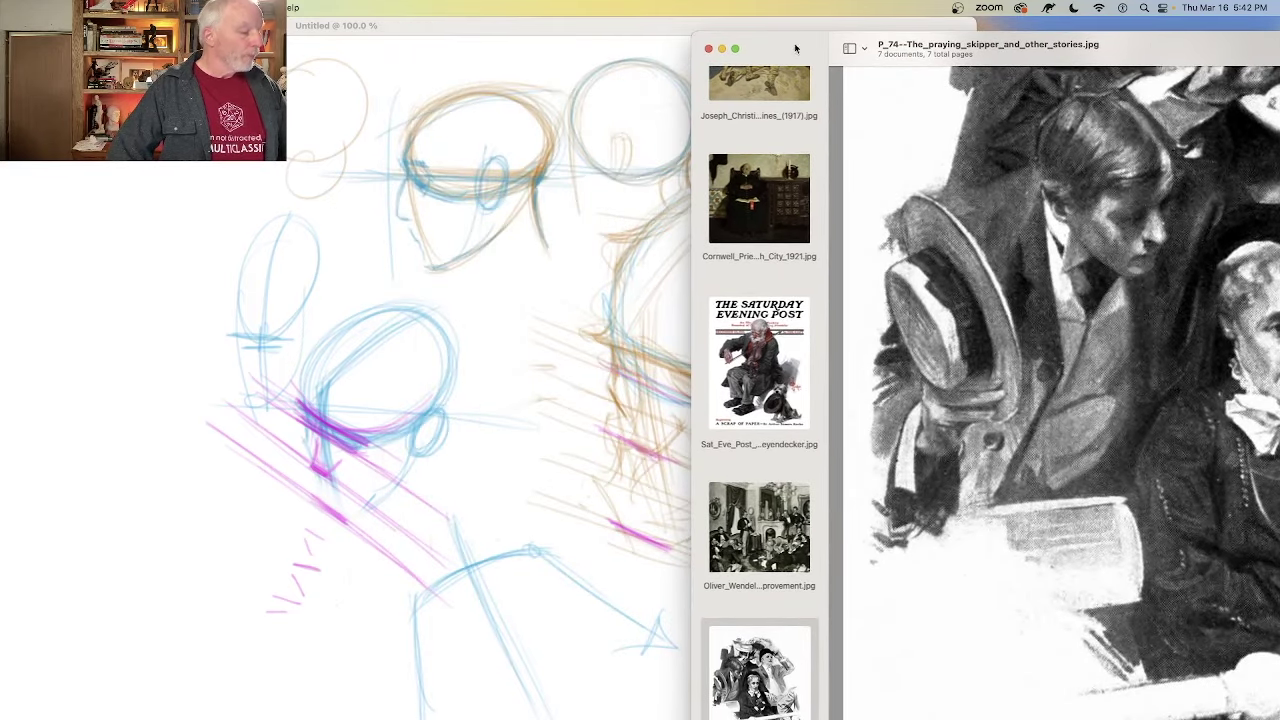
drag(804, 50, 838, 48)
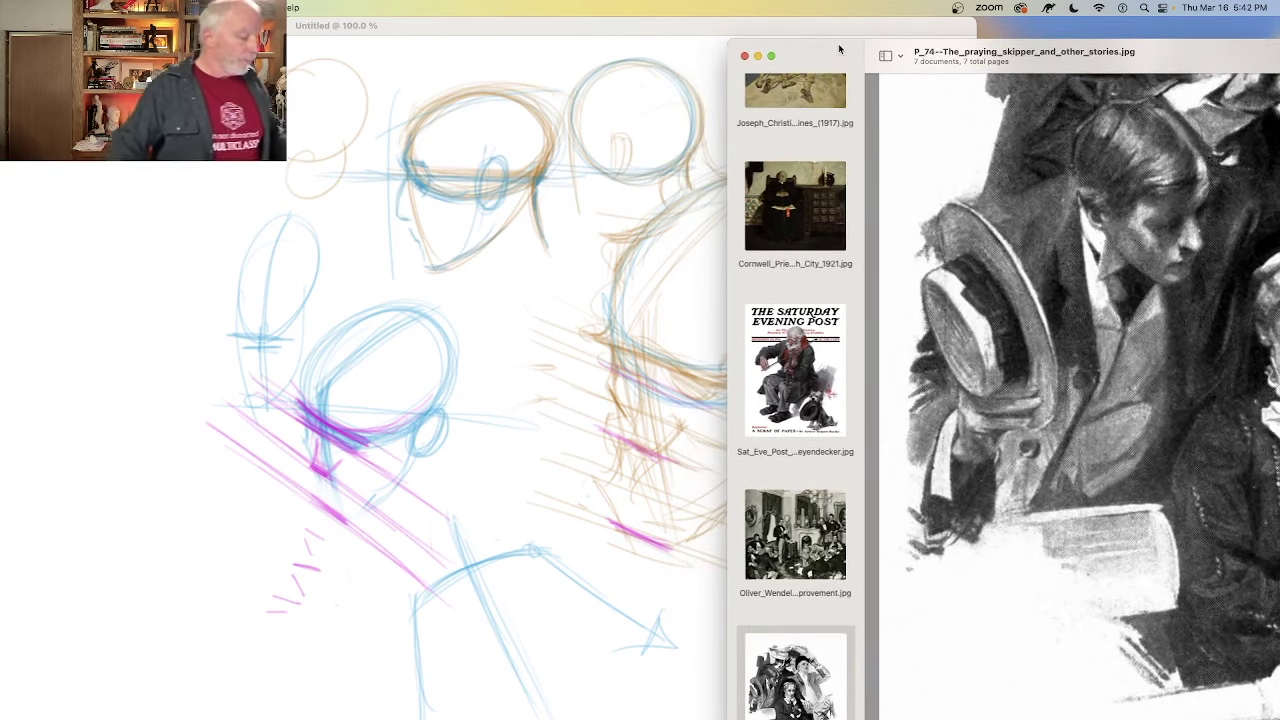
Step: Switch to Sketchbook, erase the blue body lines below the tilted head with the Hard Eraser at 59%, and set it to 43%, size 14.9
click(366, 609)
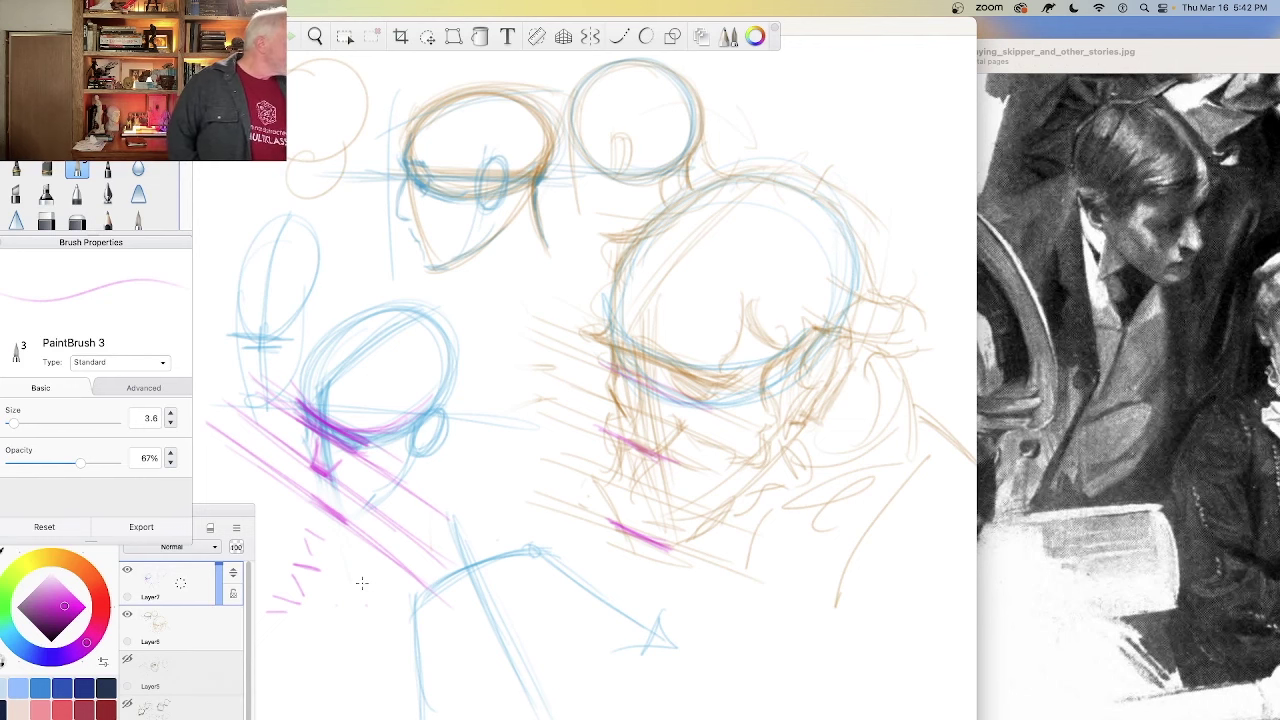
click(46, 220)
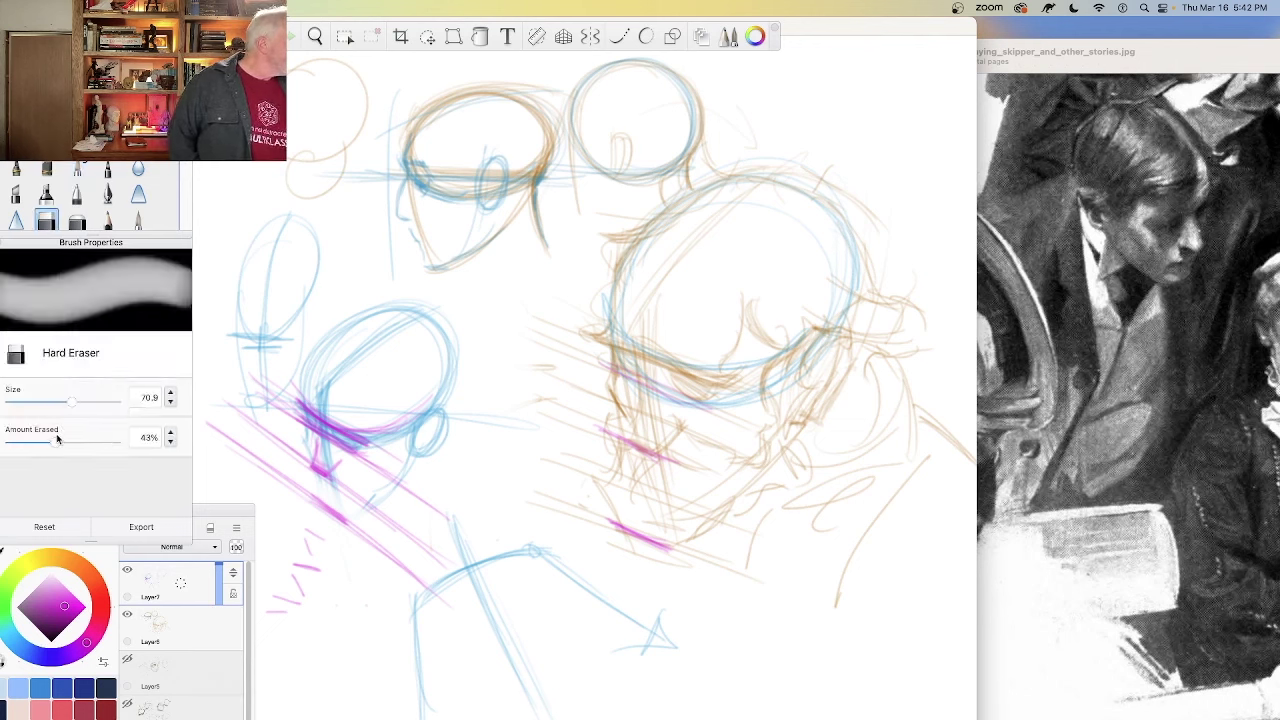
drag(56, 441, 72, 441)
mouse_move(610, 628)
mouse_down()
mouse_move(514, 577)
mouse_move(430, 625)
mouse_move(457, 709)
mouse_up()
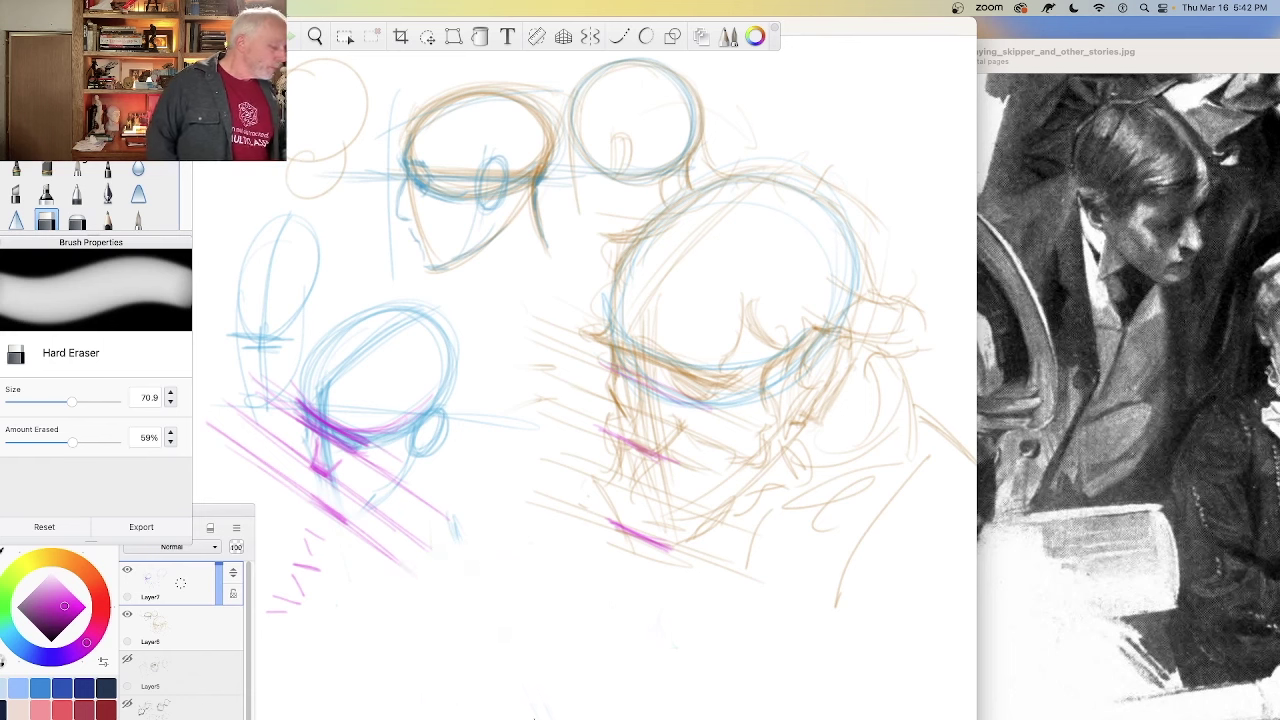
drag(71, 443, 56, 444)
drag(71, 400, 36, 400)
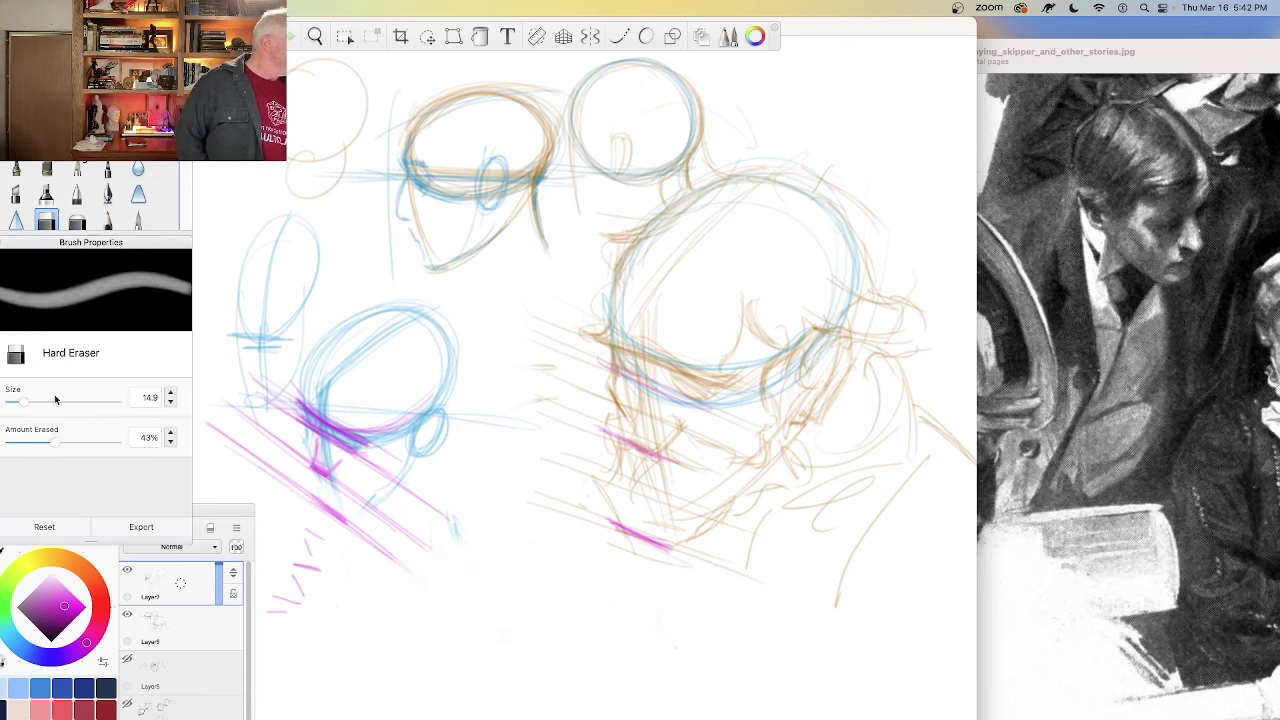
Step: Draw a tilted magenta cranium oval with PaintBrush 3 in the cleared area below the earlier heads
click(79, 167)
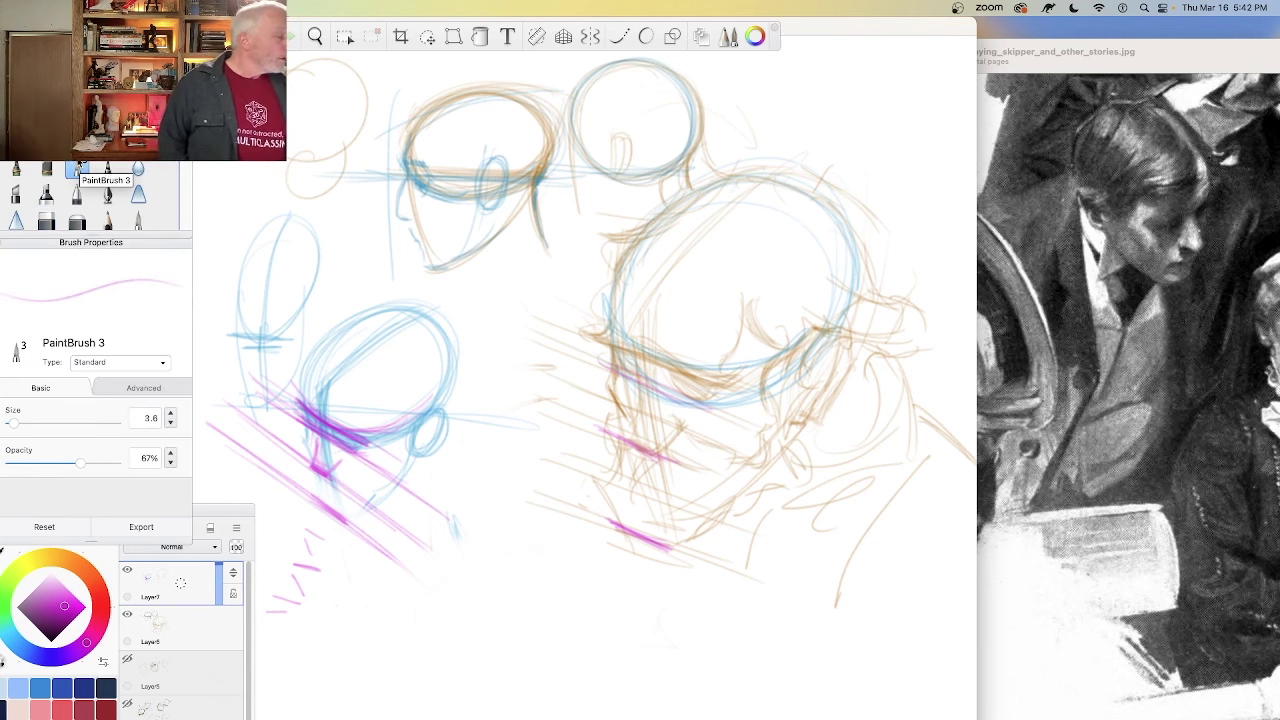
click(316, 40)
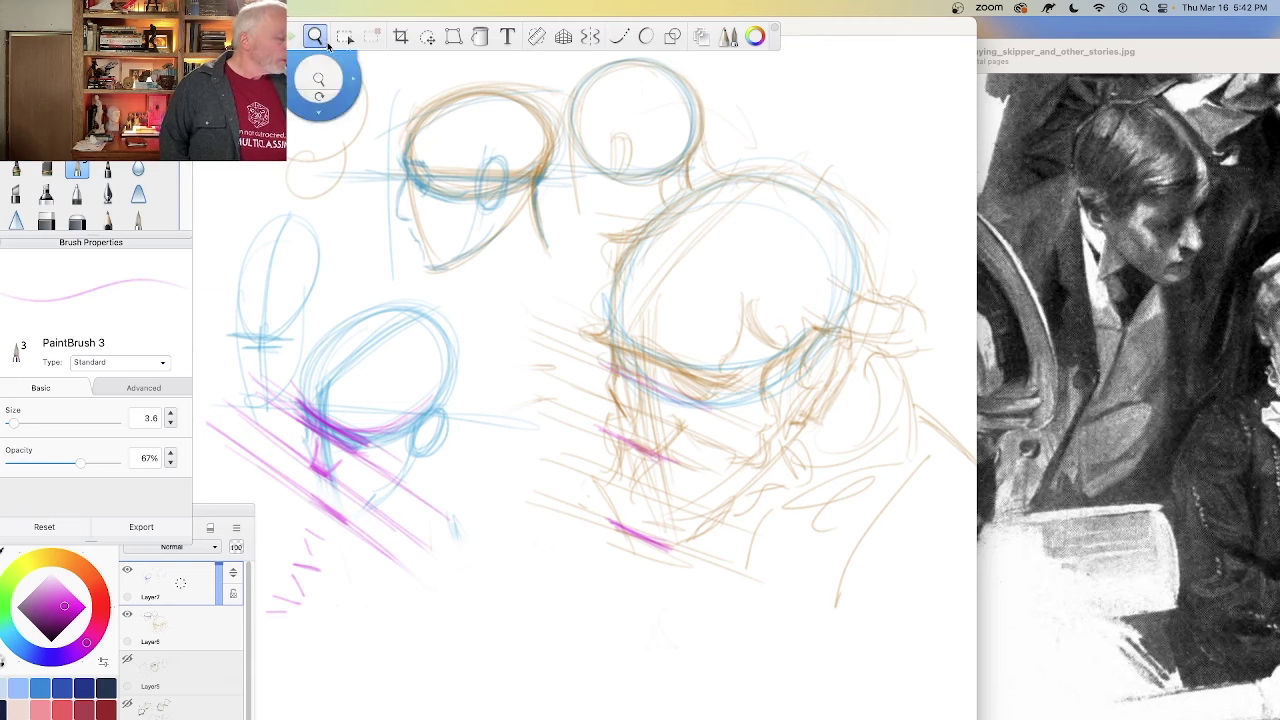
mouse_move(518, 400)
mouse_down()
mouse_move(512, 280)
mouse_move(517, 289)
mouse_move(523, 262)
mouse_move(503, 323)
mouse_up()
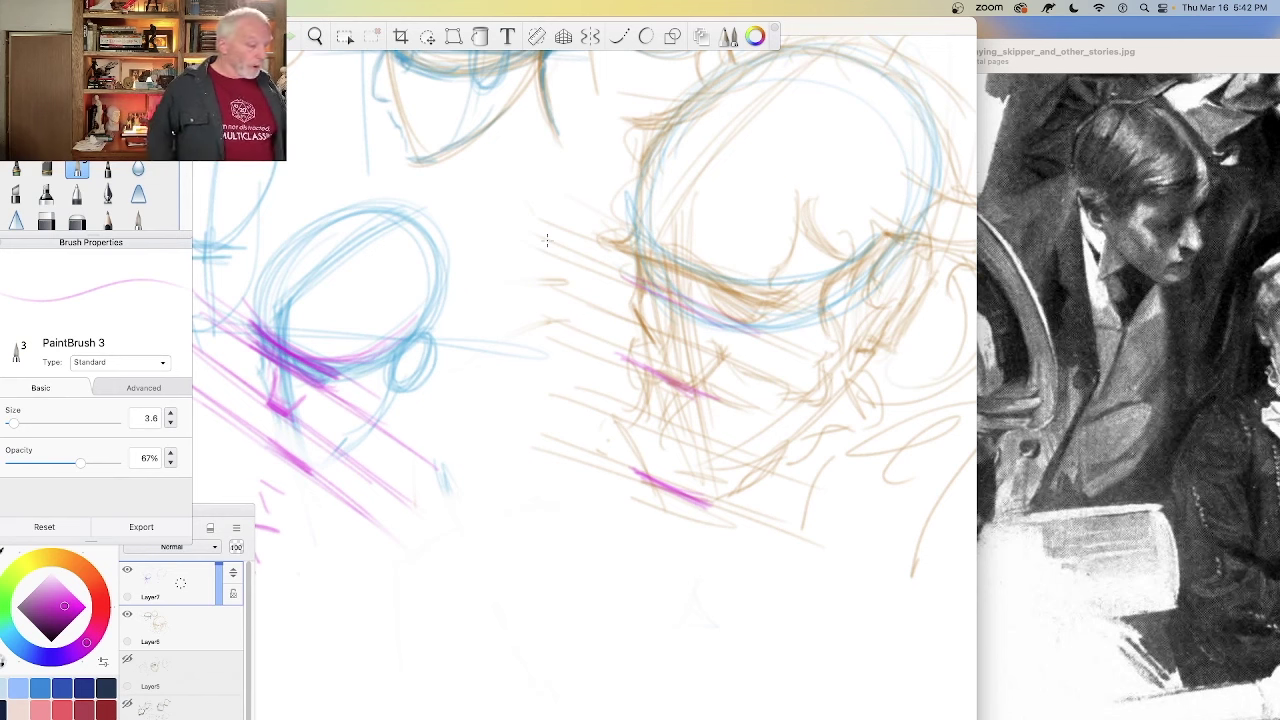
mouse_move(505, 537)
mouse_down()
mouse_move(635, 530)
mouse_move(510, 556)
mouse_move(651, 541)
mouse_move(495, 521)
mouse_up()
mouse_move(629, 593)
mouse_down()
mouse_move(595, 478)
mouse_move(542, 589)
mouse_move(503, 547)
mouse_move(649, 553)
mouse_move(501, 529)
mouse_move(493, 514)
mouse_move(645, 583)
mouse_move(635, 591)
mouse_move(481, 468)
mouse_up()
drag(596, 494, 640, 538)
drag(572, 472, 644, 540)
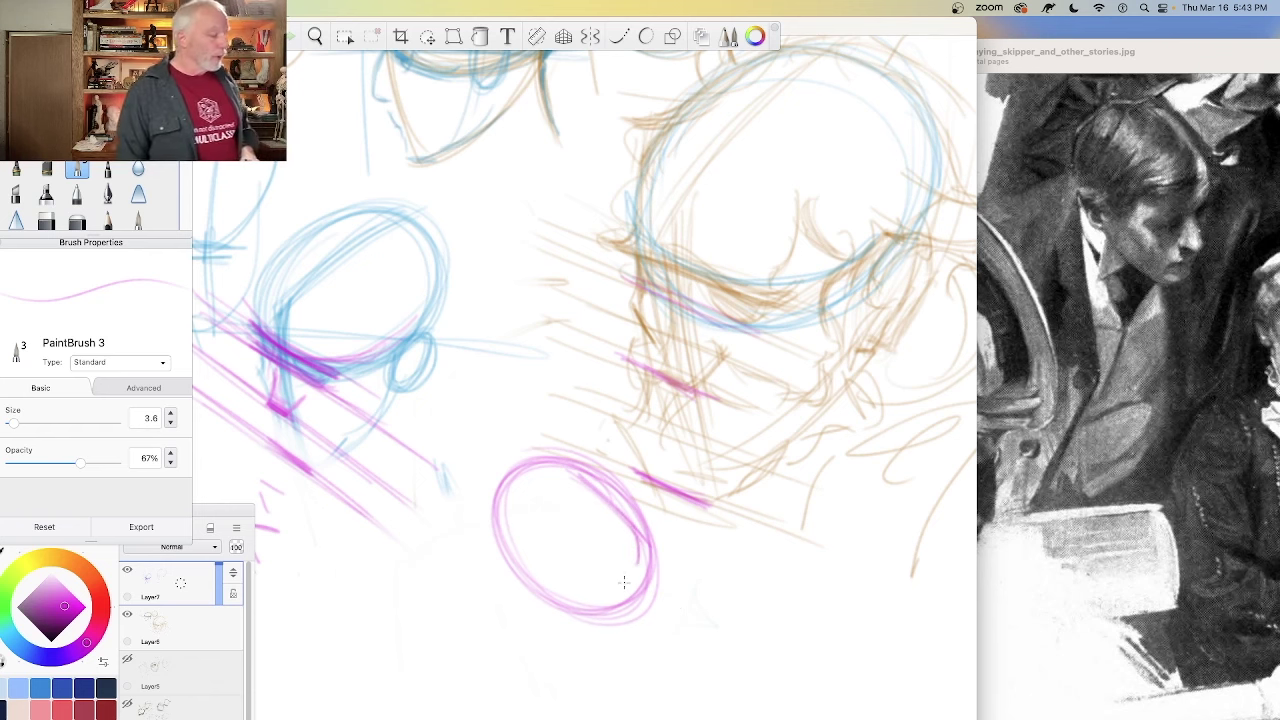
Step: Add diagonal lines along the new oval's tilt, a curved brow line across it, a face line, and a darker lower edge
drag(637, 554, 574, 581)
mouse_move(580, 476)
mouse_down()
mouse_move(644, 542)
mouse_move(580, 518)
mouse_up()
mouse_move(484, 446)
mouse_down()
mouse_move(684, 632)
mouse_move(657, 608)
mouse_up()
mouse_move(452, 414)
mouse_down()
mouse_move(578, 510)
mouse_move(638, 584)
mouse_move(629, 680)
mouse_up()
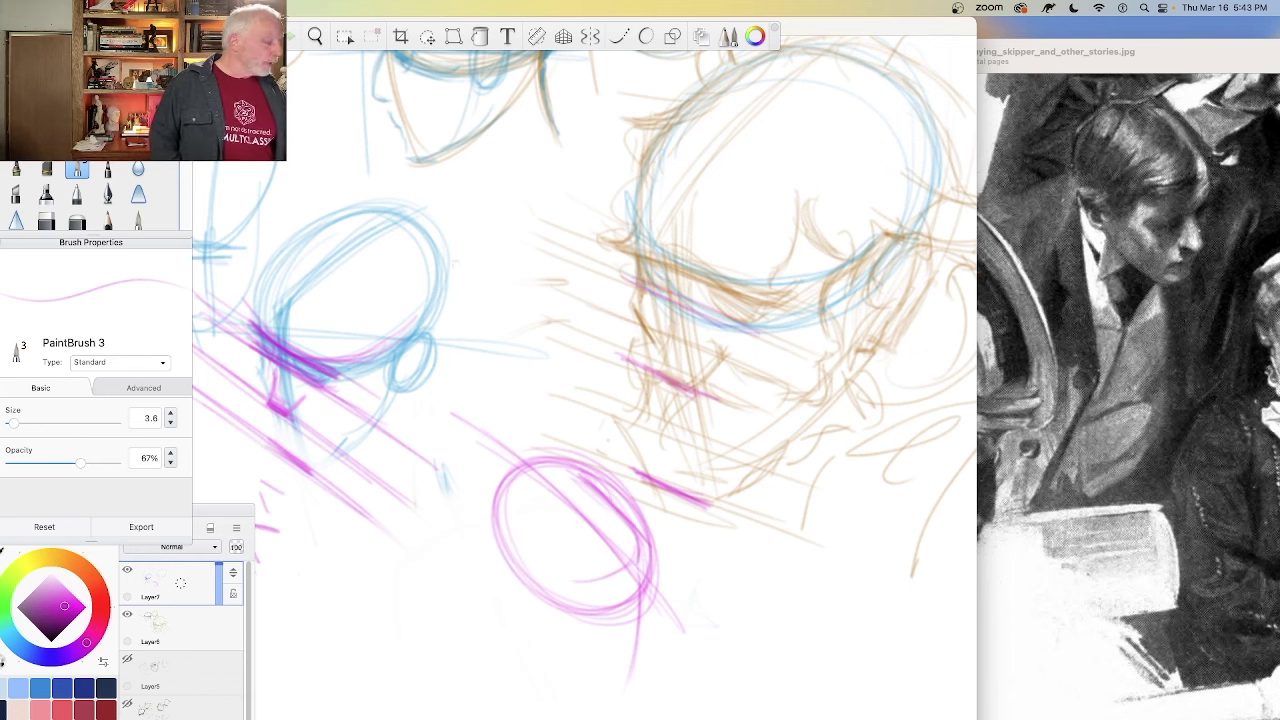
mouse_move(610, 610)
mouse_down()
mouse_move(652, 582)
mouse_move(602, 620)
mouse_move(658, 577)
mouse_move(588, 620)
mouse_up()
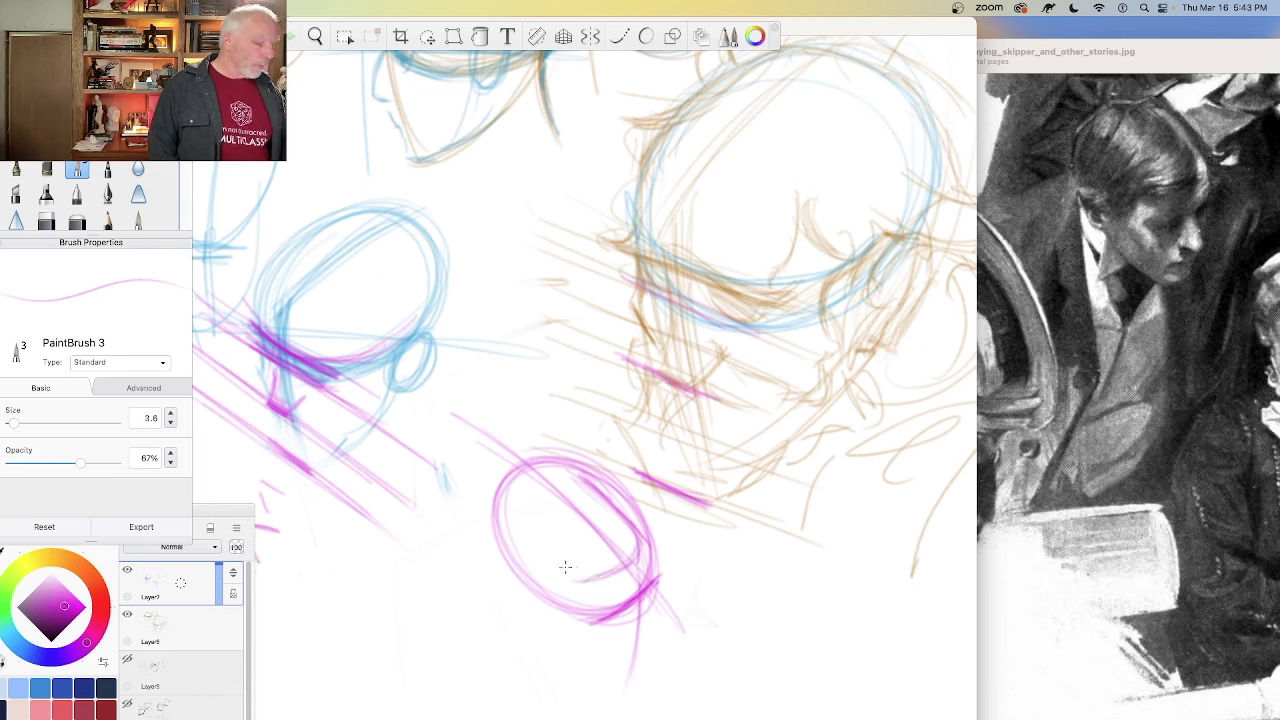
mouse_move(590, 575)
mouse_down()
mouse_move(612, 538)
mouse_move(659, 542)
mouse_move(648, 564)
mouse_move(637, 530)
mouse_move(629, 556)
mouse_move(583, 588)
mouse_move(658, 532)
mouse_move(573, 590)
mouse_move(661, 539)
mouse_move(574, 586)
mouse_move(639, 534)
mouse_move(590, 587)
mouse_up()
drag(668, 574, 588, 630)
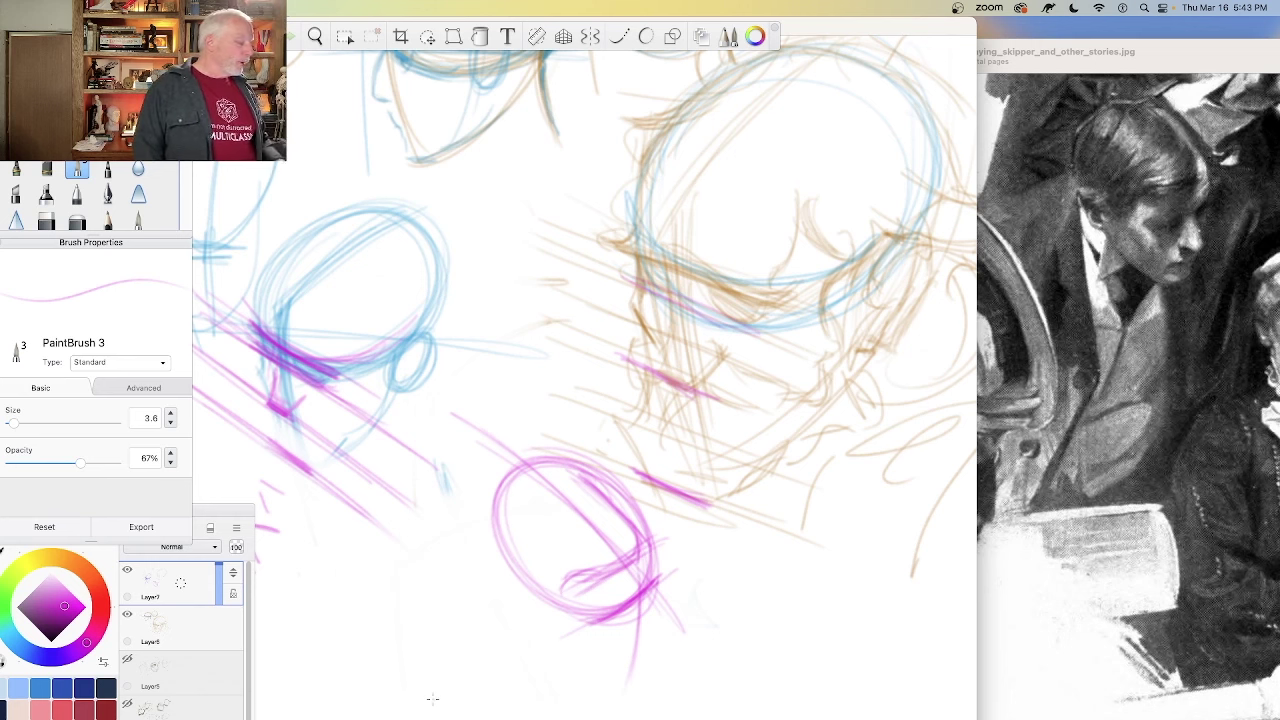
Step: Draw parallel slanted magenta guides beside the new oval and accent the matching slant across its crown
mouse_move(457, 598)
mouse_down()
mouse_move(318, 652)
mouse_move(480, 642)
mouse_up()
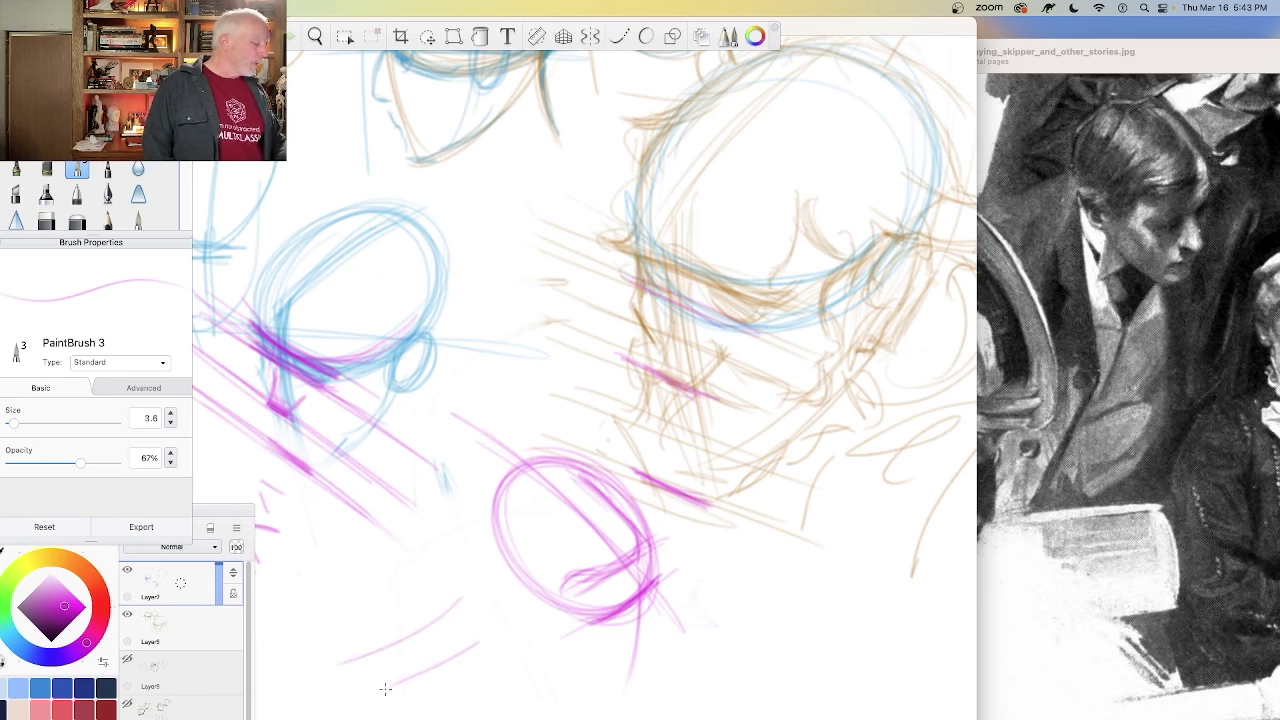
mouse_move(368, 694)
mouse_down()
mouse_move(480, 664)
mouse_move(442, 675)
mouse_up()
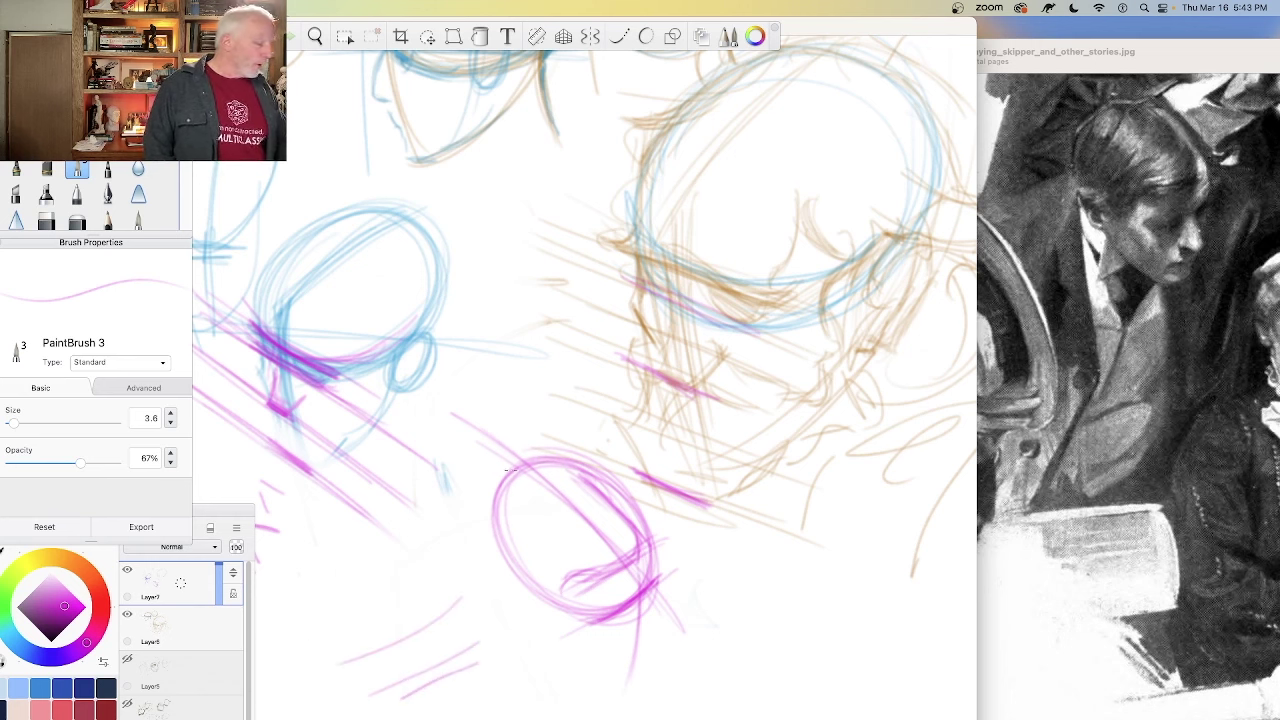
drag(548, 459, 488, 490)
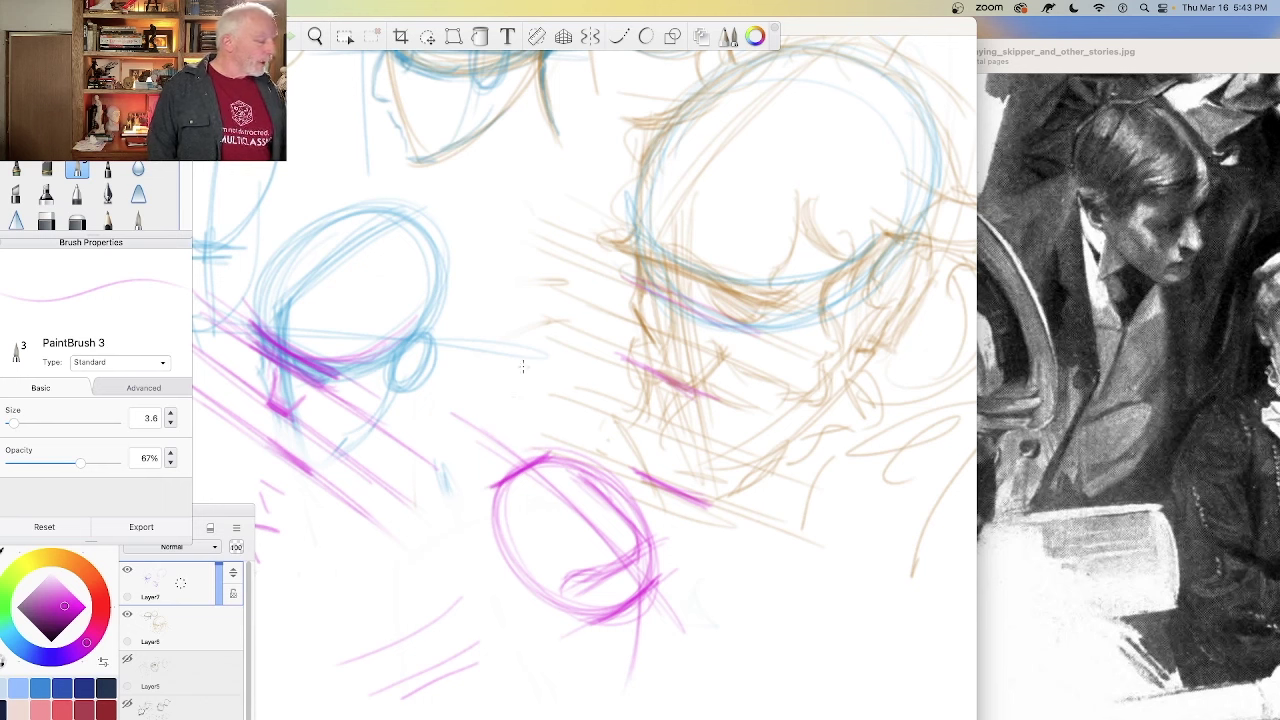
Step: Sketch a small tilted magenta box above the new head to explain its parallel planes in perspective
drag(520, 277, 460, 305)
mouse_move(565, 352)
mouse_down()
mouse_move(510, 382)
mouse_move(528, 414)
mouse_up()
mouse_move(520, 278)
mouse_down()
mouse_move(600, 354)
mouse_move(500, 385)
mouse_up()
mouse_move(589, 338)
mouse_down()
mouse_move(582, 394)
mouse_move(486, 392)
mouse_up()
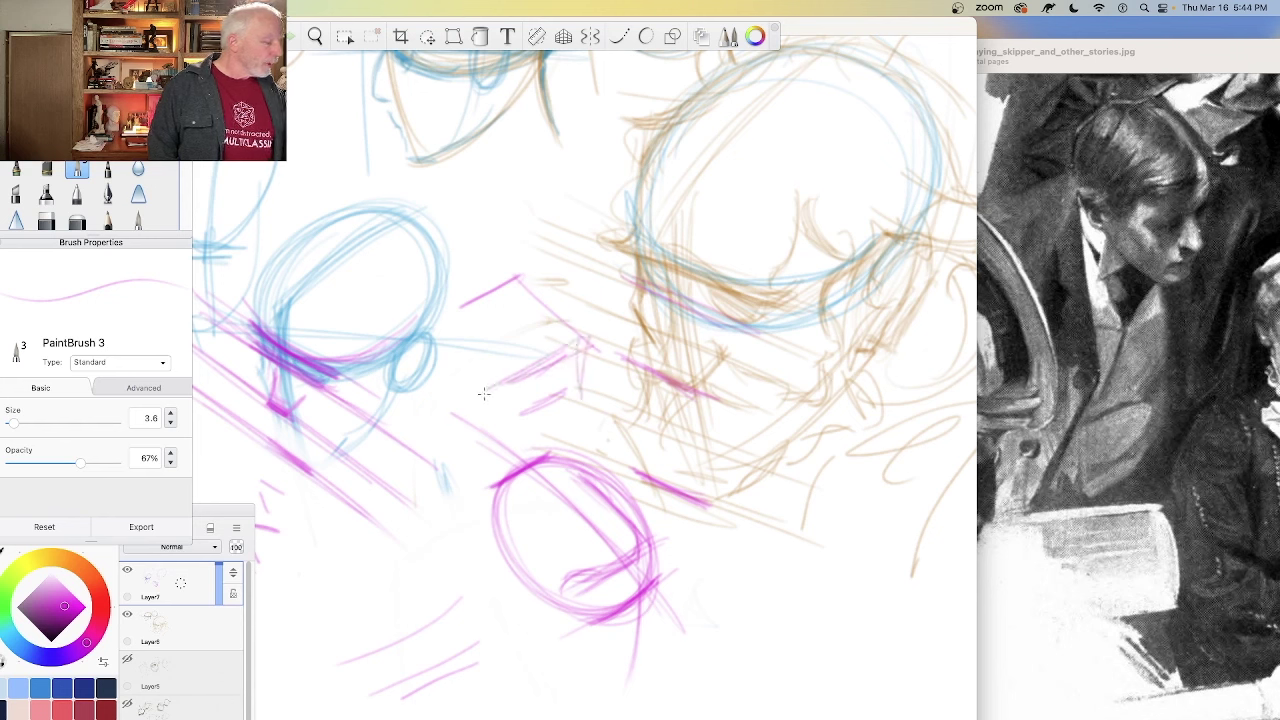
mouse_move(569, 391)
mouse_down()
mouse_move(489, 386)
mouse_move(510, 432)
mouse_up()
drag(447, 320, 456, 374)
drag(572, 374, 575, 430)
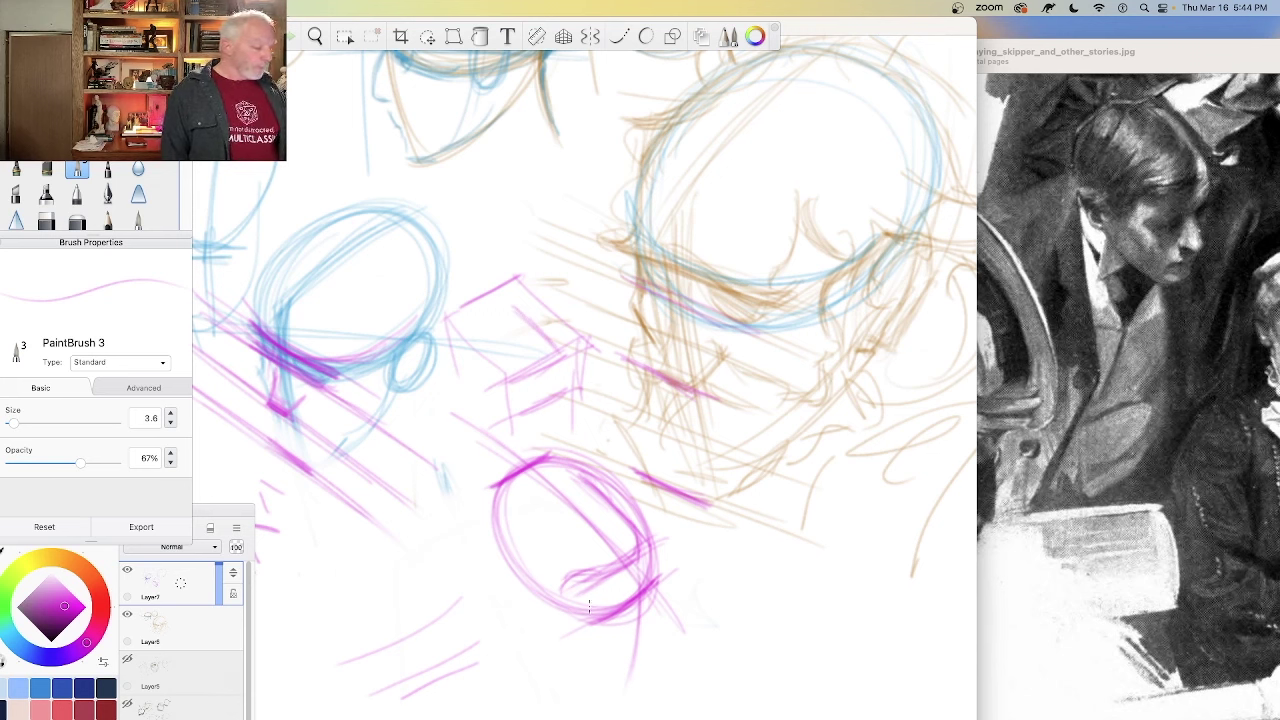
Step: Mark the tilted head's nose, and sketch a separate magenta circle head beside it with slanted feature marks at its lower edge
mouse_move(628, 611)
mouse_down()
mouse_move(600, 637)
mouse_move(596, 614)
mouse_up()
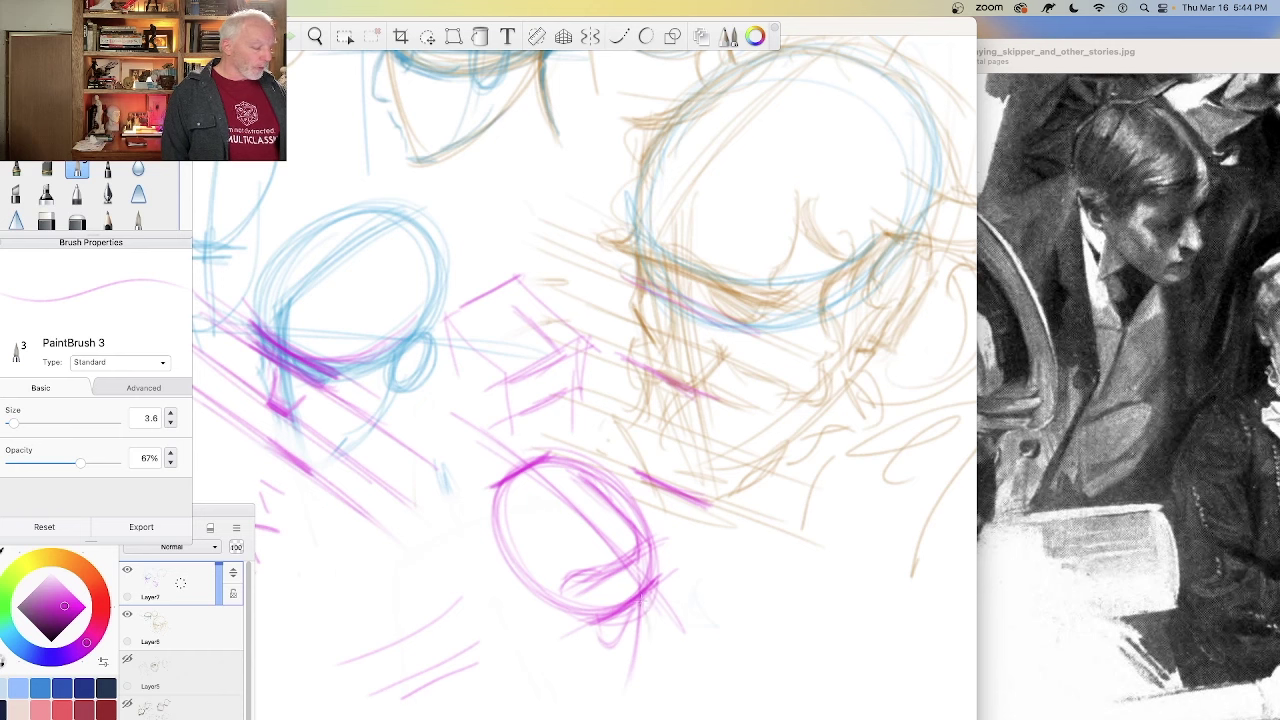
drag(640, 606, 649, 635)
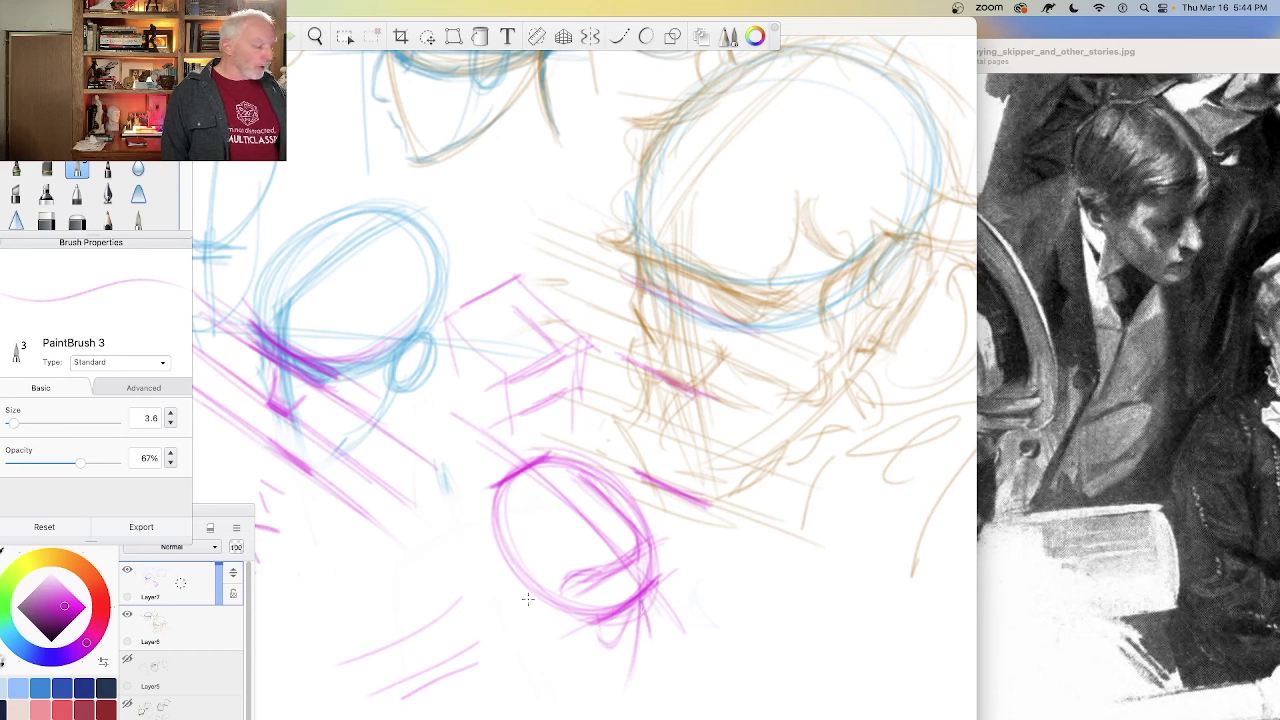
drag(793, 533, 747, 531)
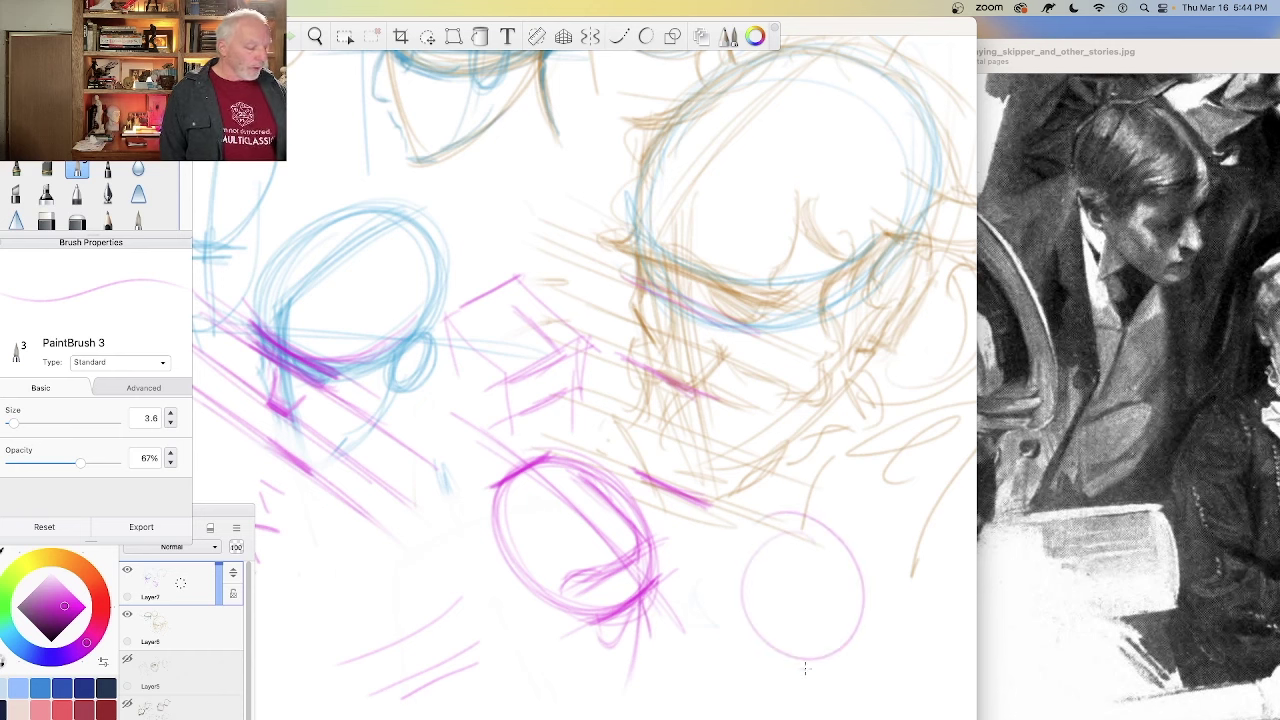
drag(784, 656, 822, 657)
mouse_move(864, 620)
mouse_down()
mouse_move(855, 653)
mouse_move(840, 647)
mouse_move(849, 700)
mouse_move(836, 705)
mouse_up()
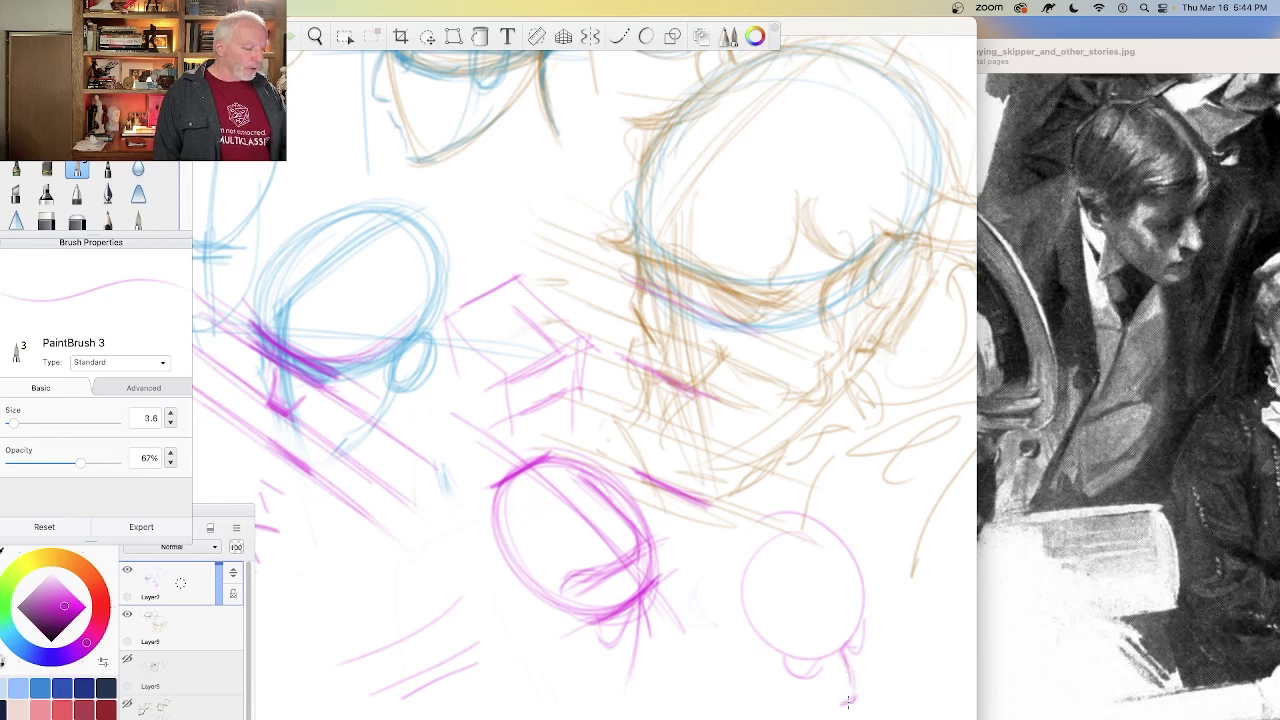
mouse_move(873, 614)
mouse_down()
mouse_move(837, 634)
mouse_move(799, 697)
mouse_up()
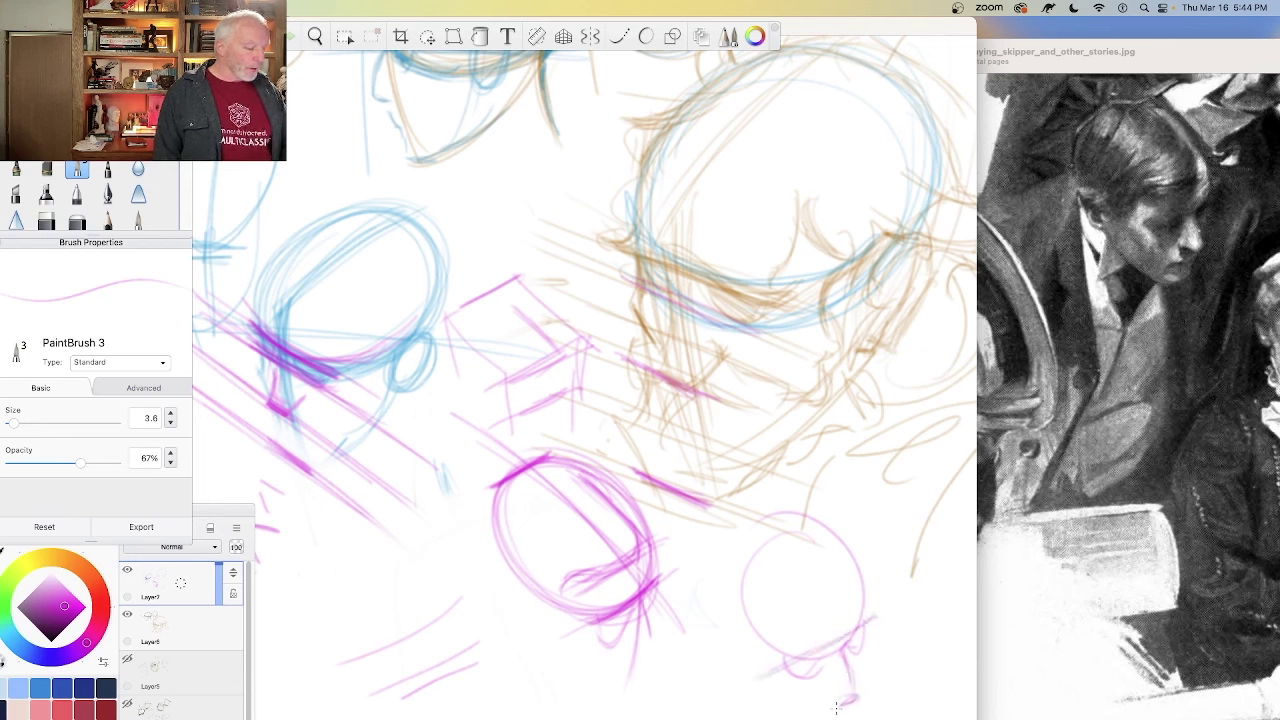
drag(834, 606, 840, 702)
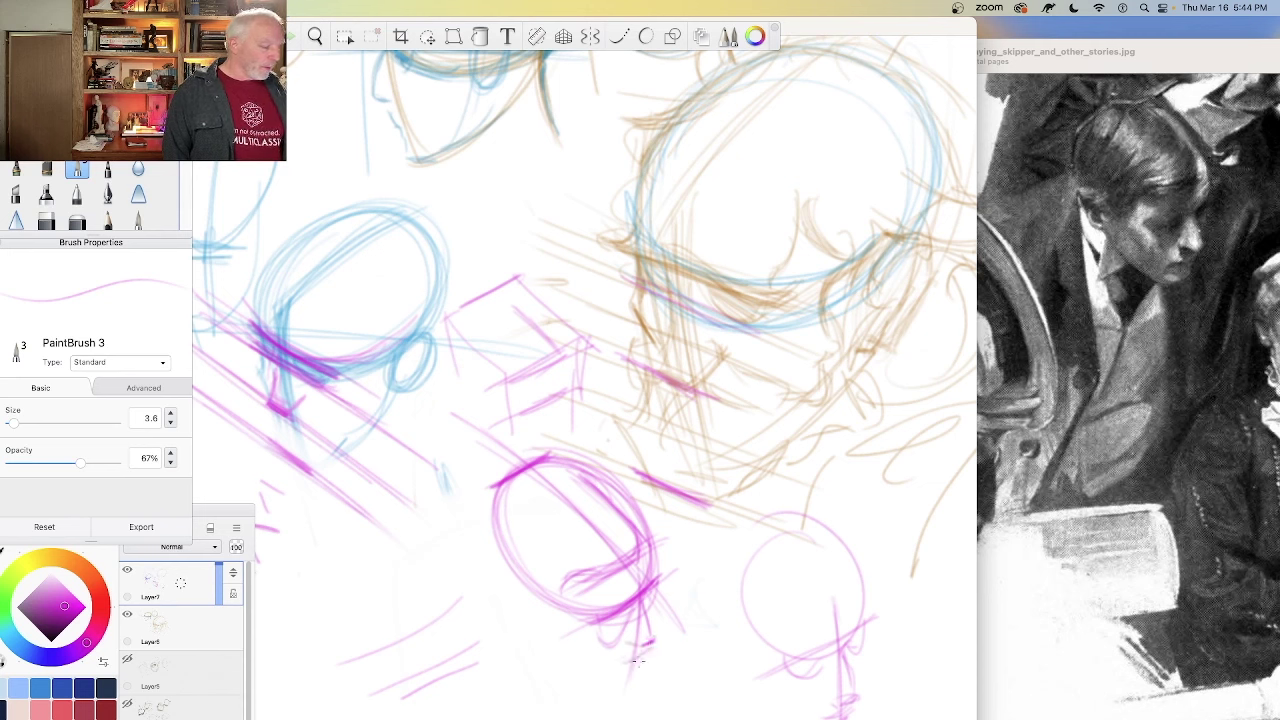
Step: Outline the tilted head's jaw and chin, add a new layer, and use it to reinforce the jaw and draw the ear
mouse_move(643, 669)
mouse_down()
mouse_move(621, 680)
mouse_move(550, 625)
mouse_up()
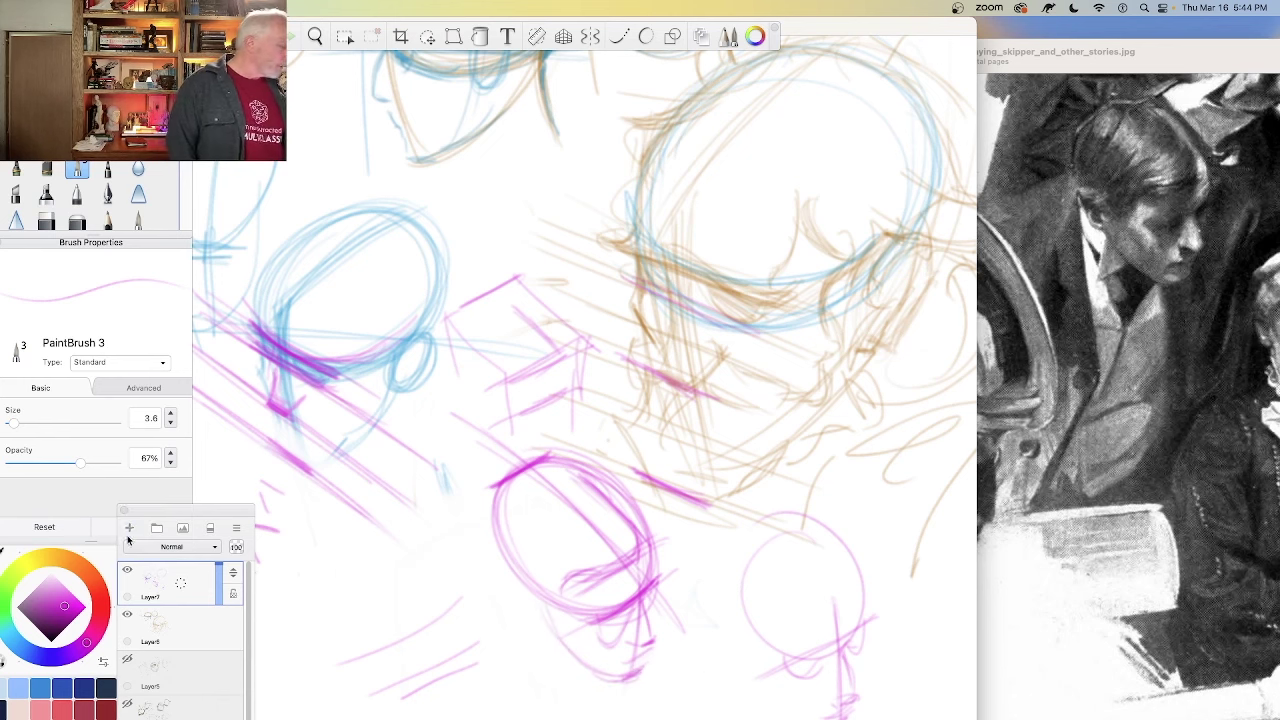
click(129, 518)
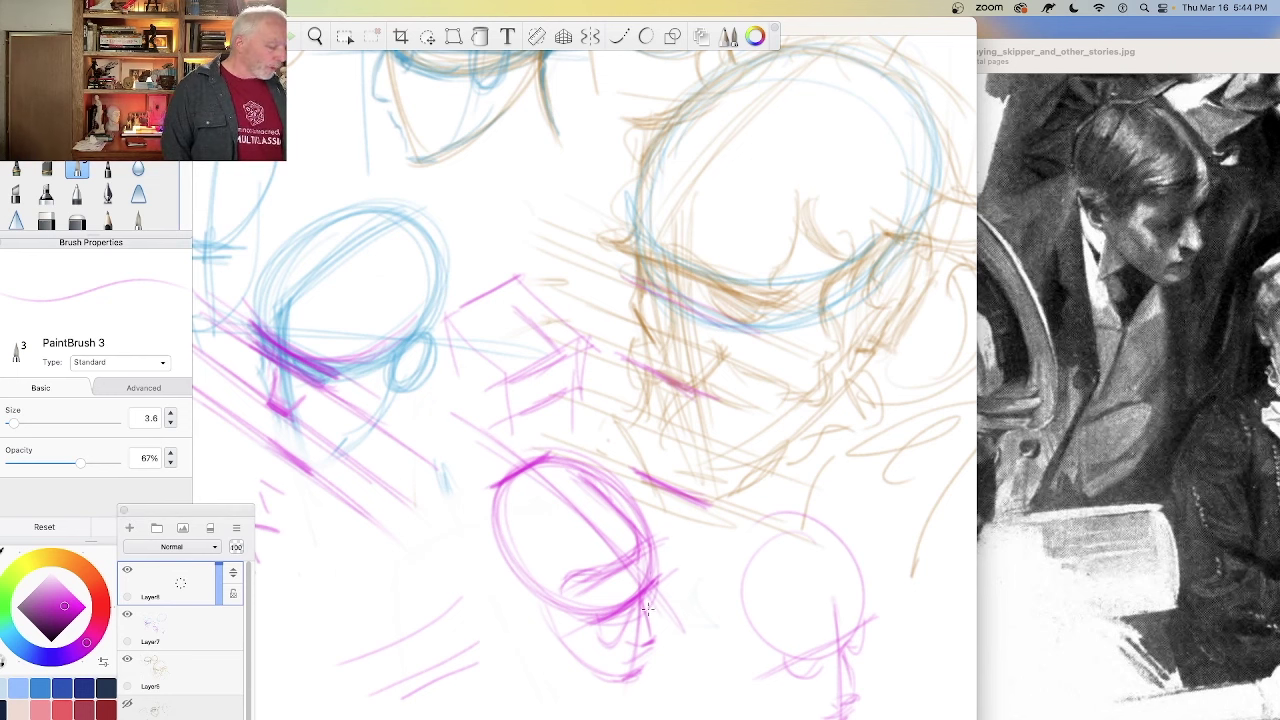
mouse_move(649, 586)
mouse_down()
mouse_move(640, 664)
mouse_move(574, 667)
mouse_up()
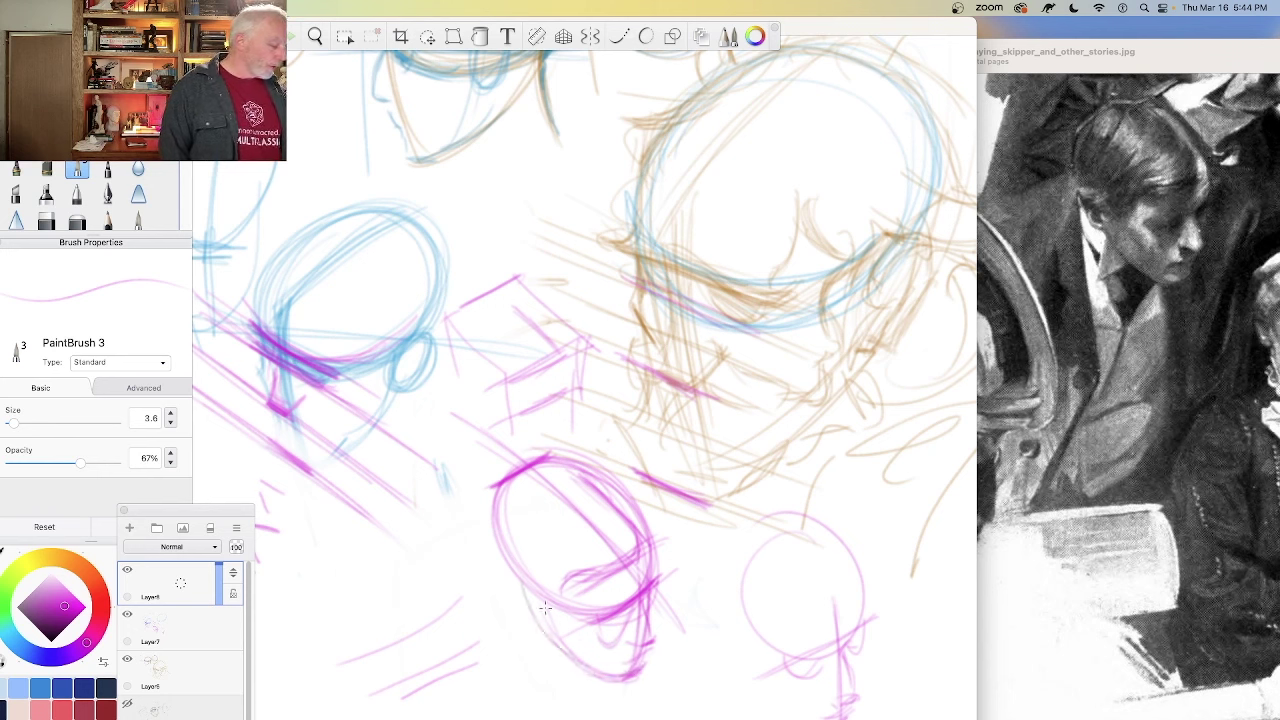
mouse_move(528, 580)
mouse_down()
mouse_move(566, 656)
mouse_move(586, 664)
mouse_up()
mouse_move(520, 574)
mouse_down()
mouse_move(562, 606)
mouse_move(546, 620)
mouse_up()
mouse_move(508, 578)
mouse_down()
mouse_move(546, 602)
mouse_move(536, 572)
mouse_move(526, 620)
mouse_move(508, 596)
mouse_move(538, 600)
mouse_move(530, 620)
mouse_move(544, 622)
mouse_up()
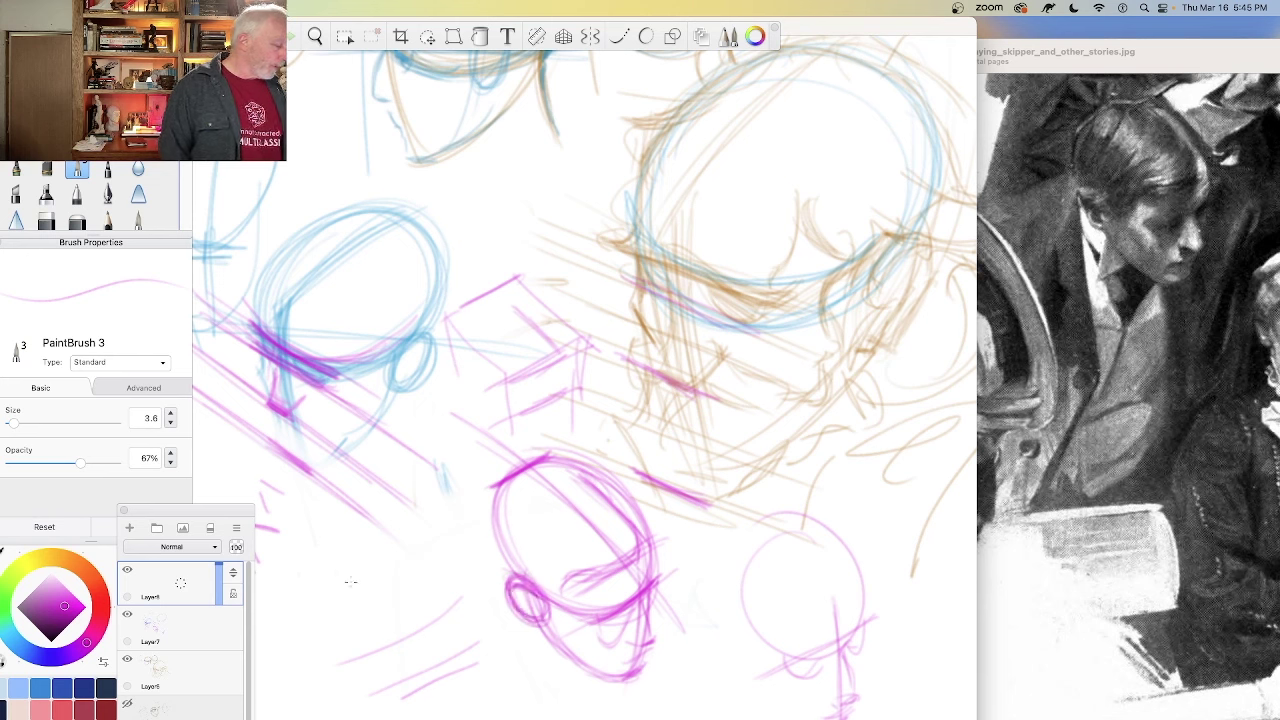
Step: Sketch a separate hatched, tilted magenta oval with a curve beside it, and reinforce the tilted head's lower cranium curve near the ear
mouse_move(352, 586)
mouse_down()
mouse_move(360, 576)
mouse_move(428, 592)
mouse_move(400, 568)
mouse_move(410, 594)
mouse_move(402, 562)
mouse_move(376, 562)
mouse_move(374, 582)
mouse_move(348, 596)
mouse_move(360, 608)
mouse_up()
mouse_move(378, 562)
mouse_down()
mouse_move(416, 589)
mouse_move(350, 581)
mouse_move(399, 577)
mouse_move(364, 598)
mouse_move(380, 570)
mouse_move(406, 590)
mouse_up()
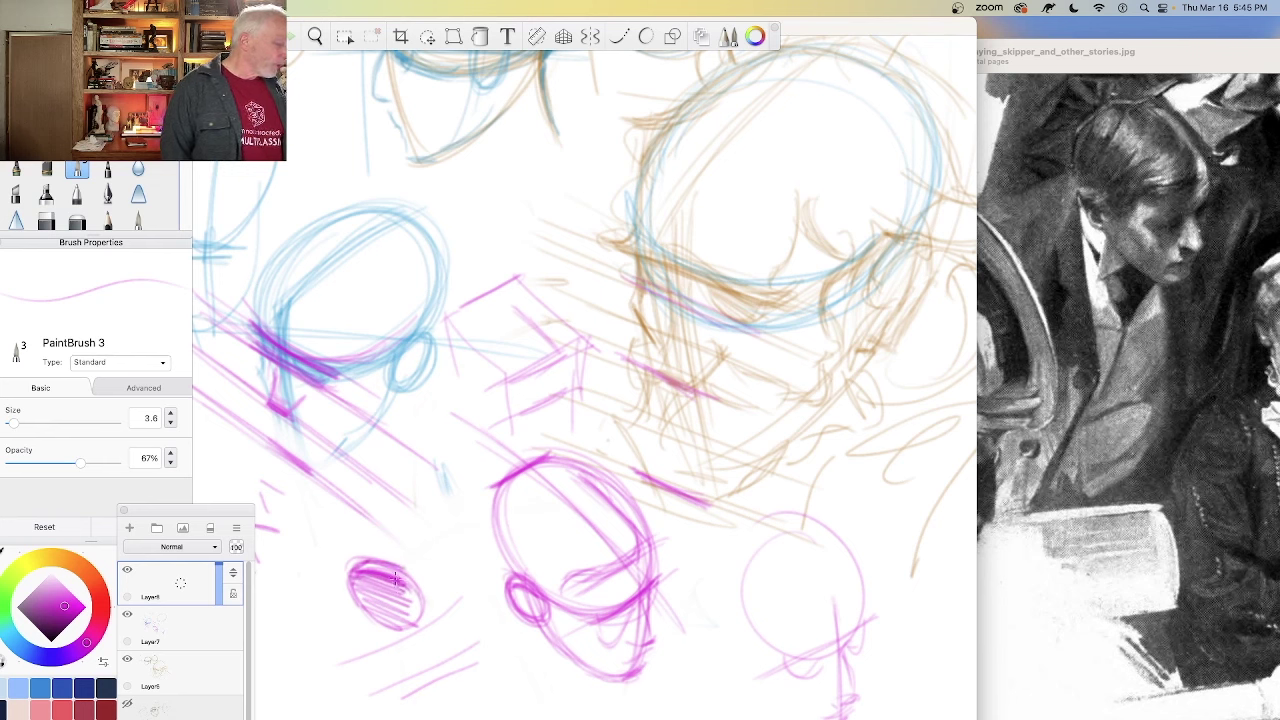
drag(390, 580, 428, 612)
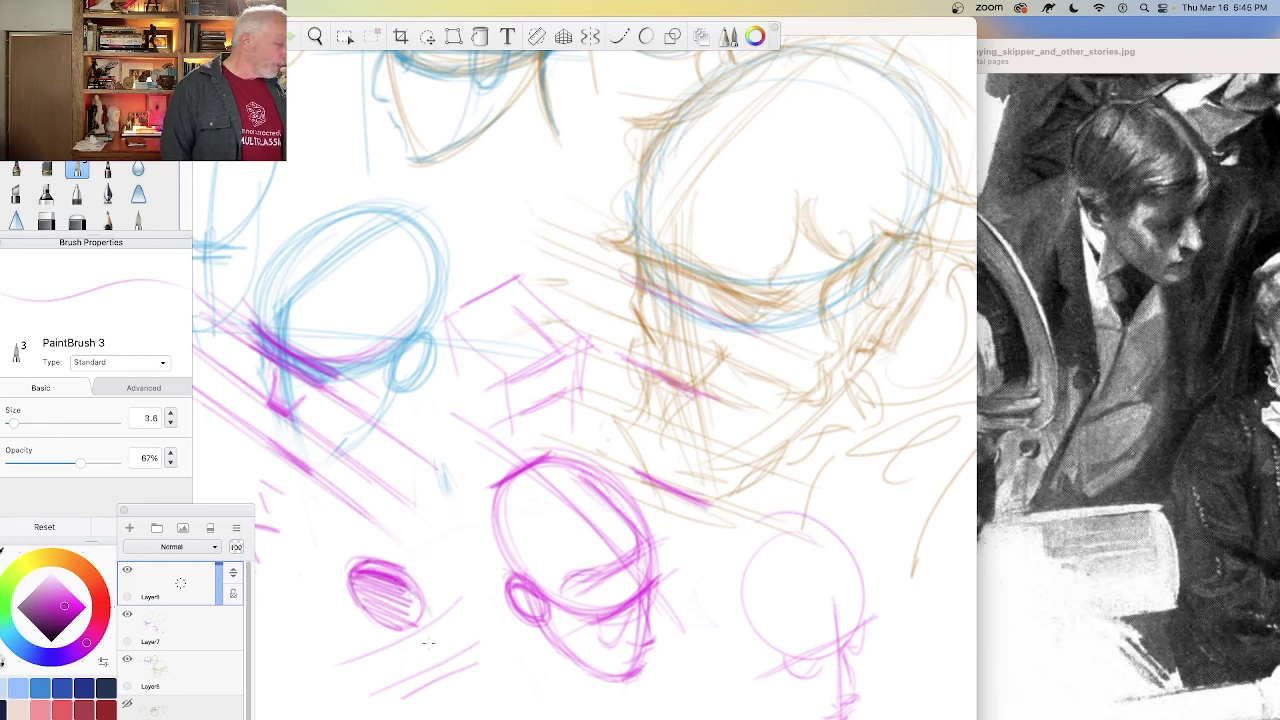
drag(428, 562, 450, 608)
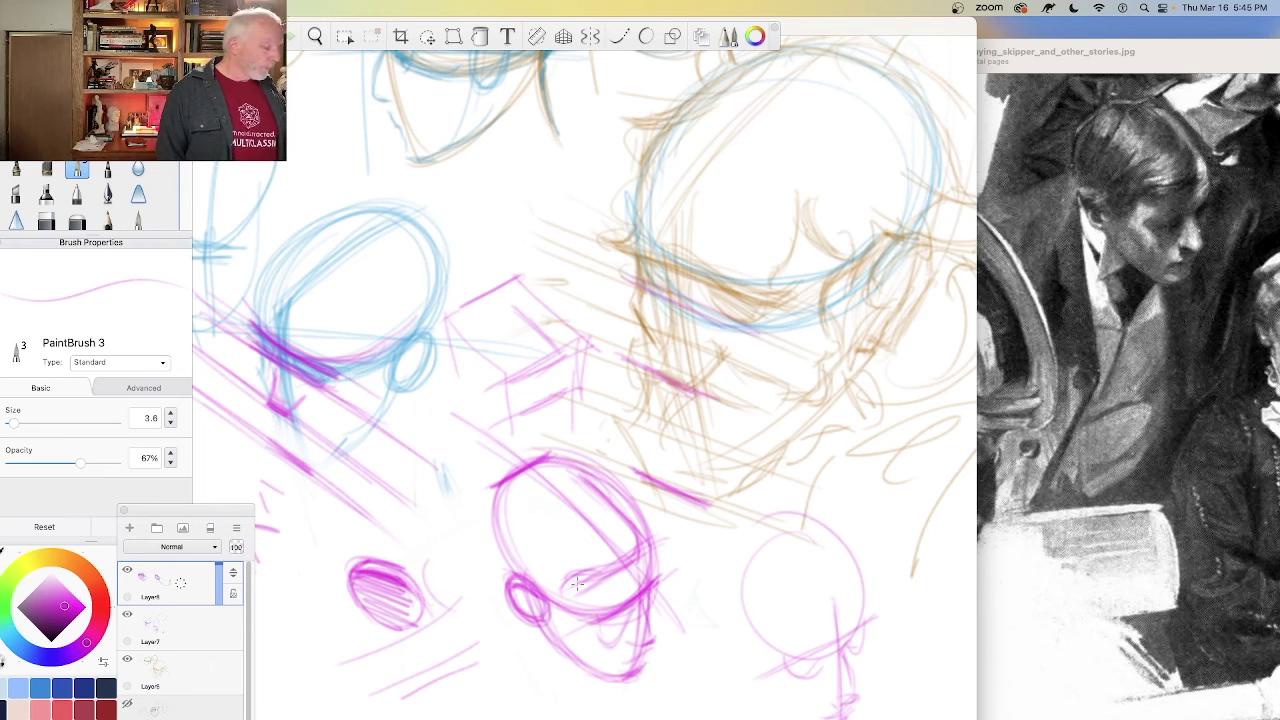
drag(592, 585, 550, 620)
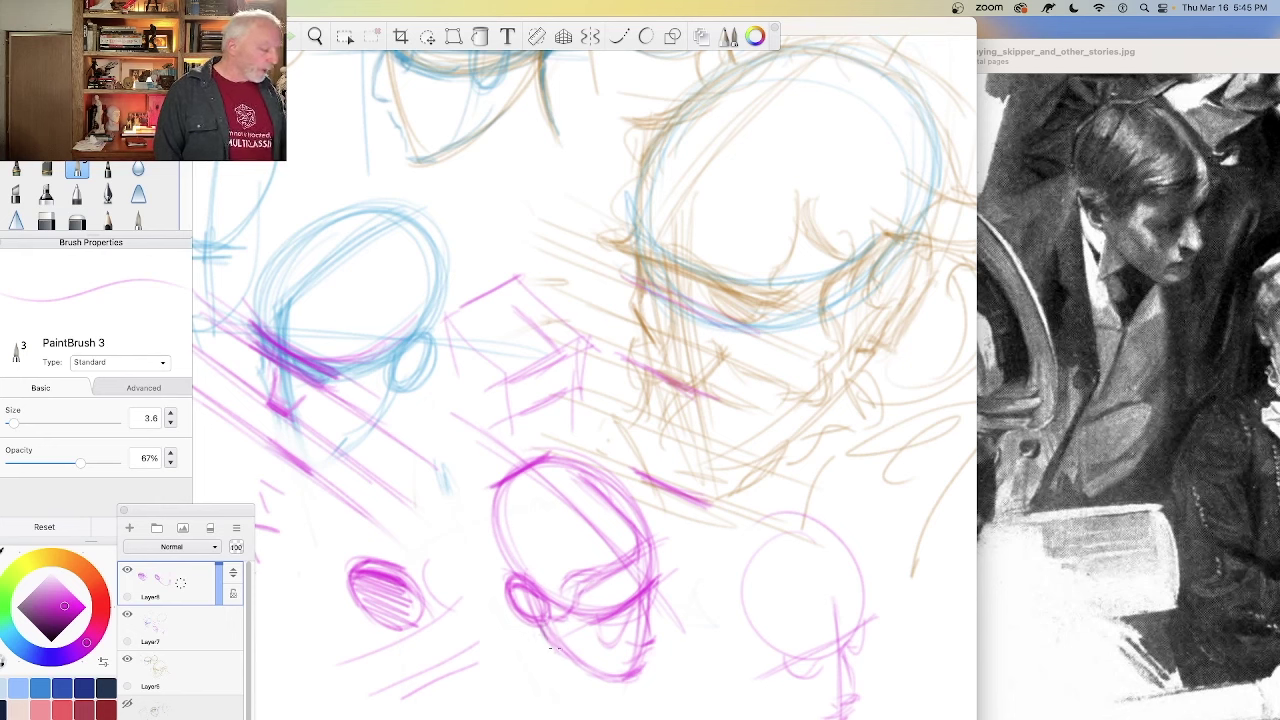
Step: Draw slanted parallel guides across the magenta head's mouth and chin, and reinforce the front contour of its face
mouse_move(556, 648)
mouse_down()
mouse_move(582, 666)
mouse_move(615, 601)
mouse_move(616, 656)
mouse_move(637, 669)
mouse_move(619, 683)
mouse_move(646, 663)
mouse_up()
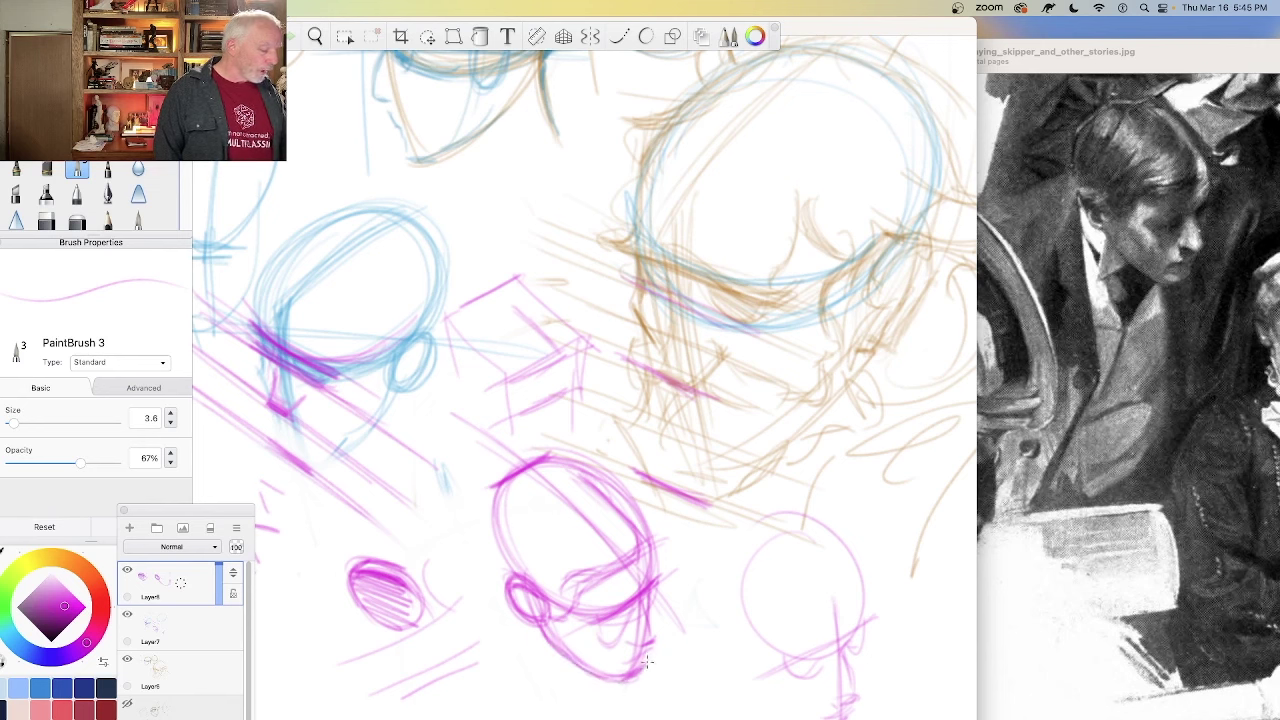
drag(674, 573, 500, 681)
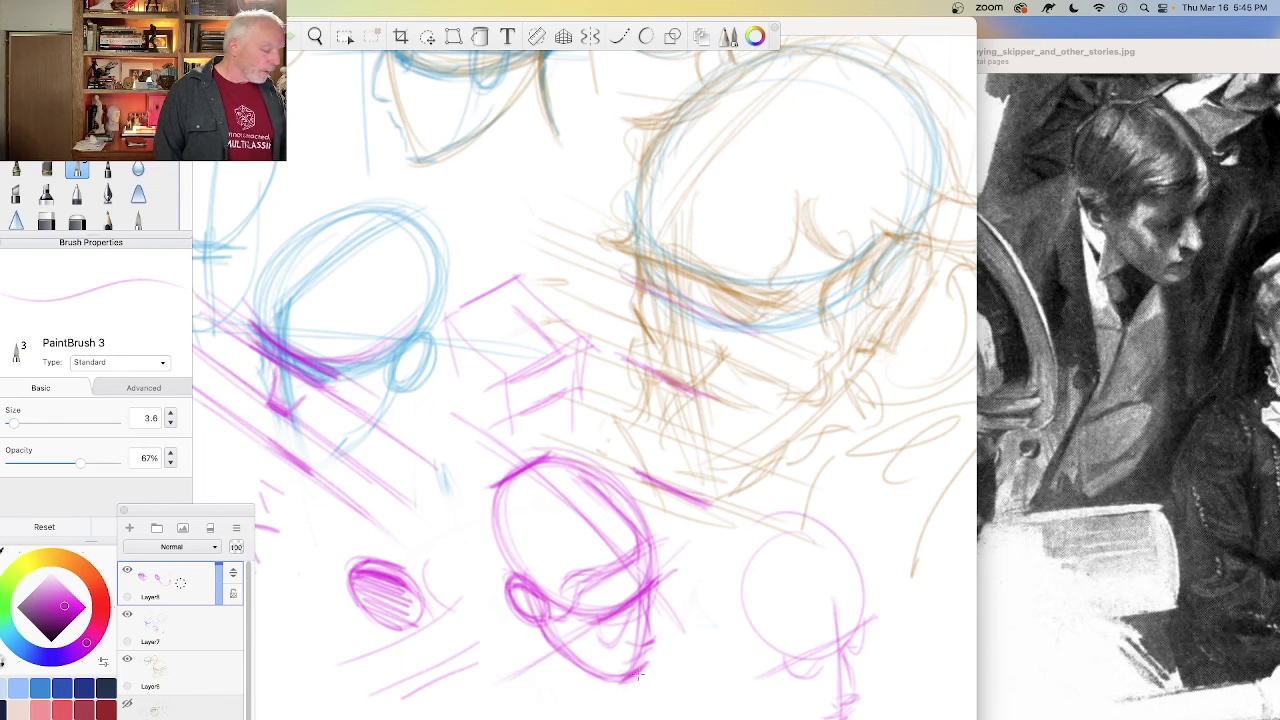
mouse_move(645, 645)
mouse_down()
mouse_move(655, 637)
mouse_move(595, 670)
mouse_up()
drag(688, 617, 548, 717)
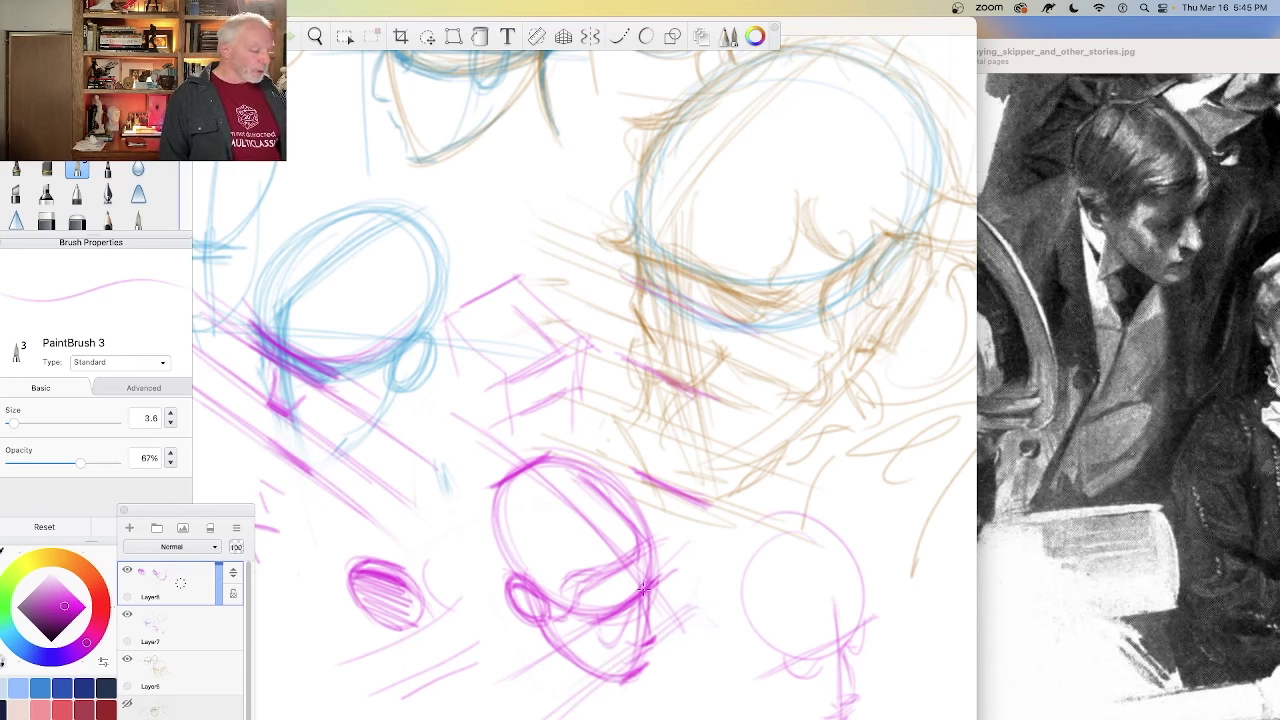
mouse_move(640, 557)
mouse_down()
mouse_move(572, 601)
mouse_move(614, 550)
mouse_move(541, 635)
mouse_move(585, 675)
mouse_up()
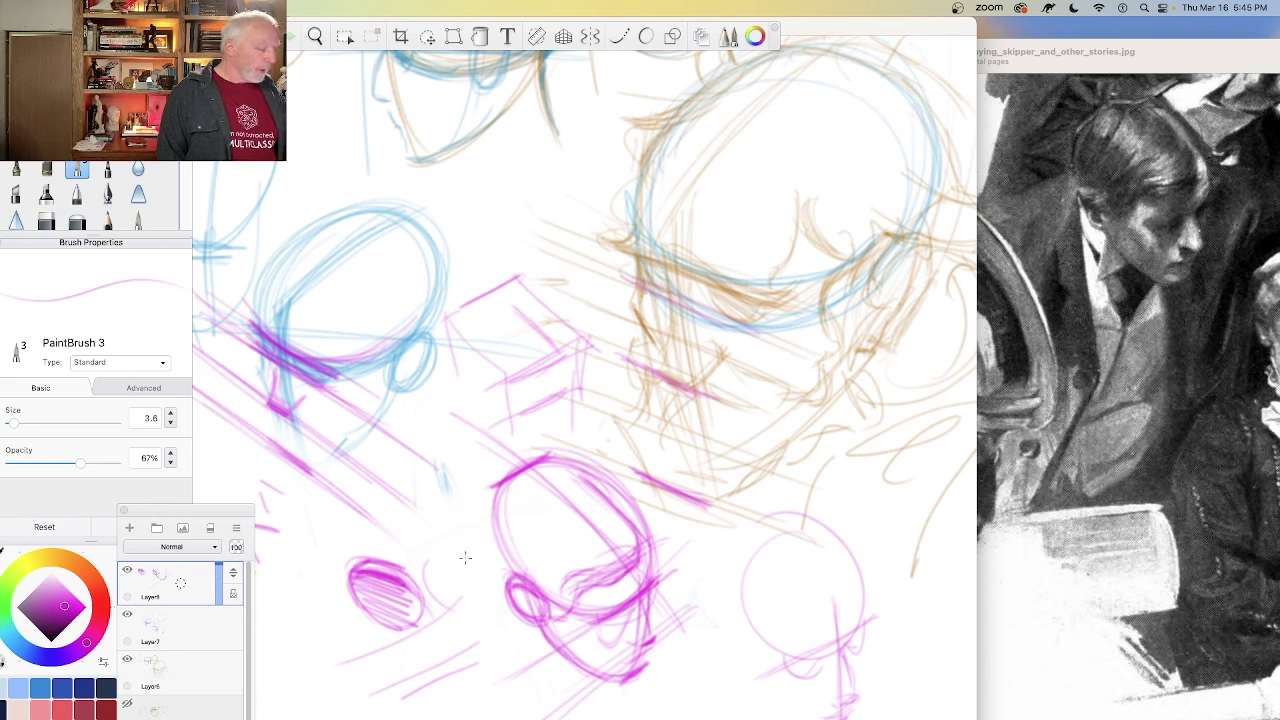
Step: Draw a small arrow toward the back of the magenta head, and mark the lower back cranium curves of the two uppermost heads in magenta
drag(446, 530, 482, 533)
mouse_move(466, 524)
mouse_down()
mouse_move(483, 533)
mouse_move(464, 543)
mouse_up()
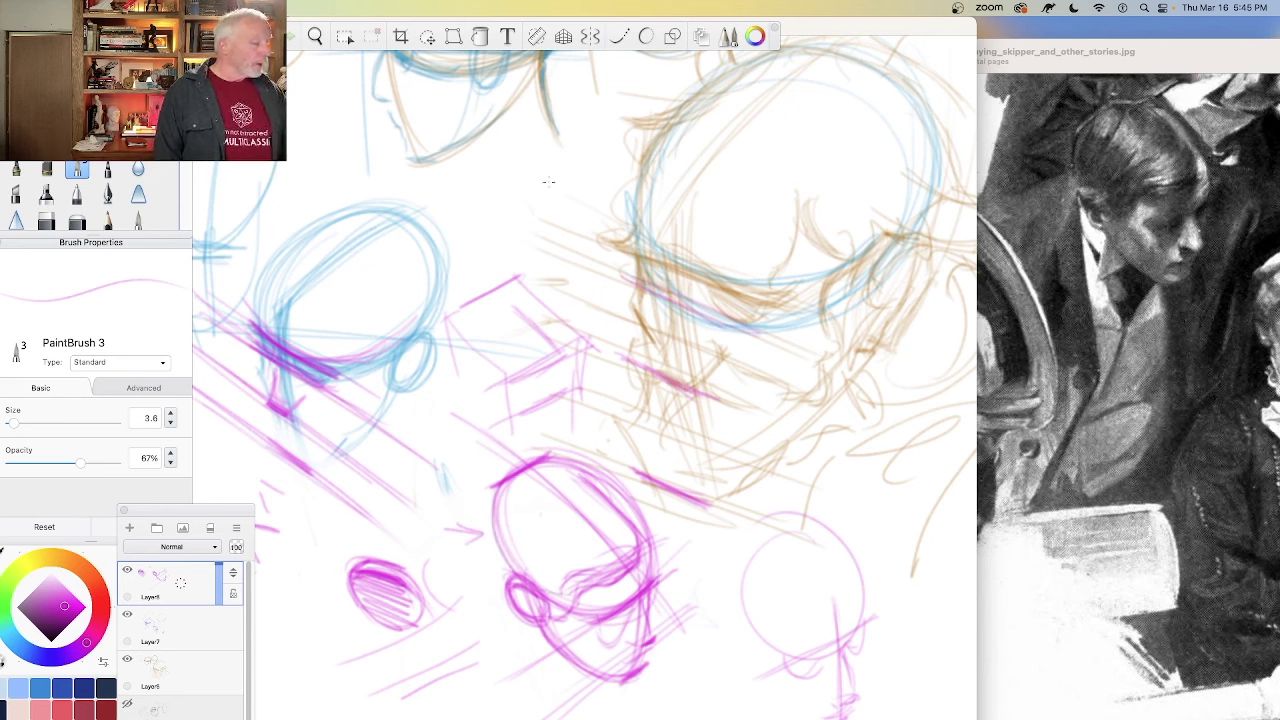
click(315, 36)
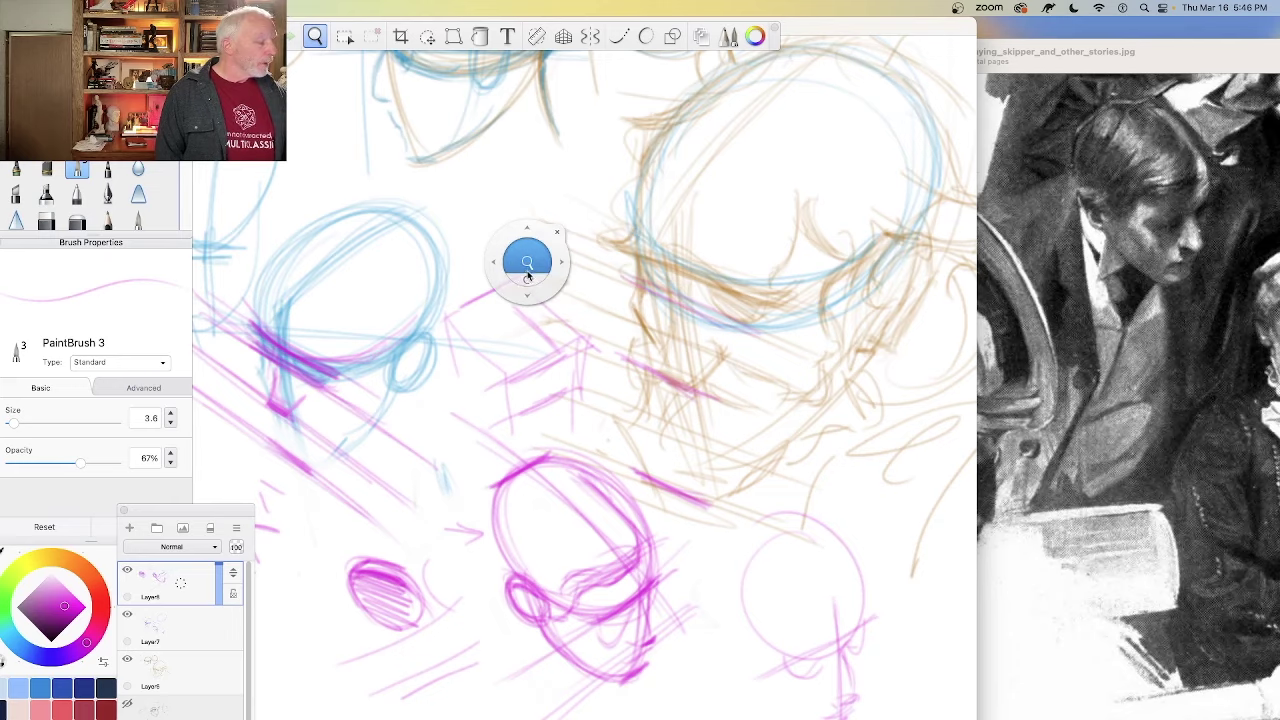
drag(527, 303, 558, 473)
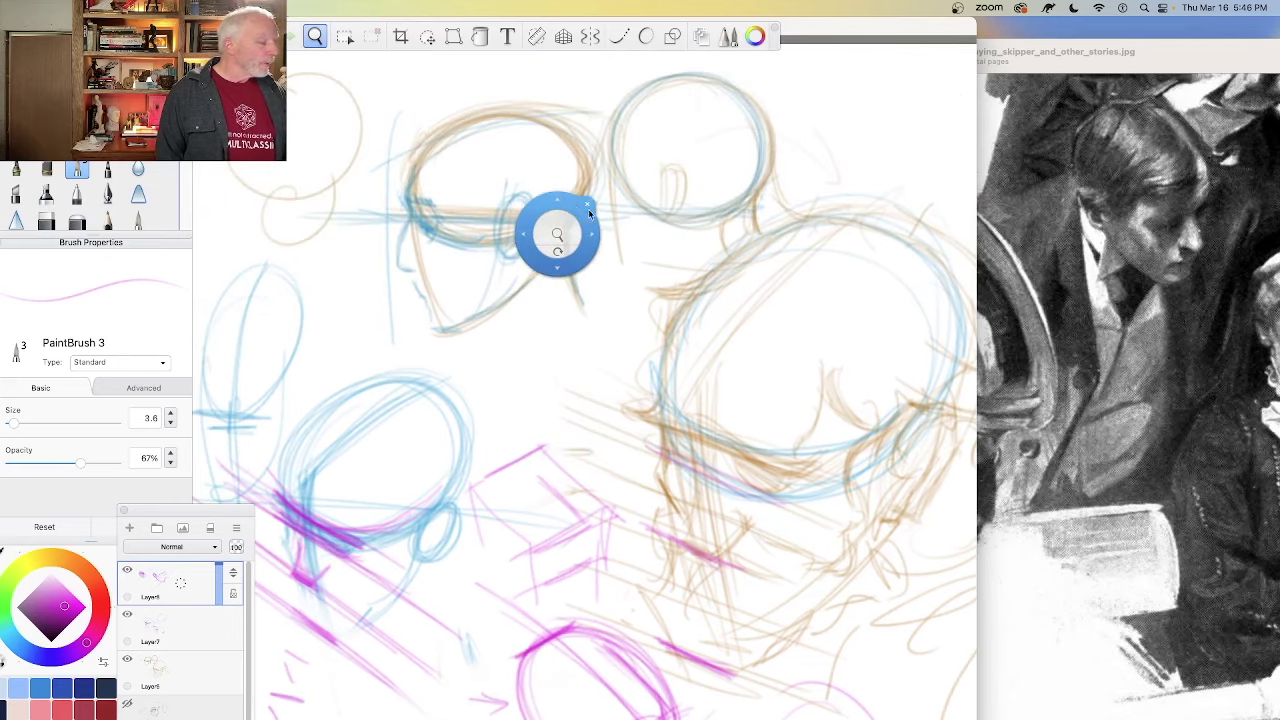
mouse_move(584, 163)
mouse_down()
mouse_move(574, 214)
mouse_move(548, 231)
mouse_up()
mouse_move(583, 162)
mouse_down()
mouse_move(570, 220)
mouse_move(549, 236)
mouse_up()
drag(768, 158, 704, 222)
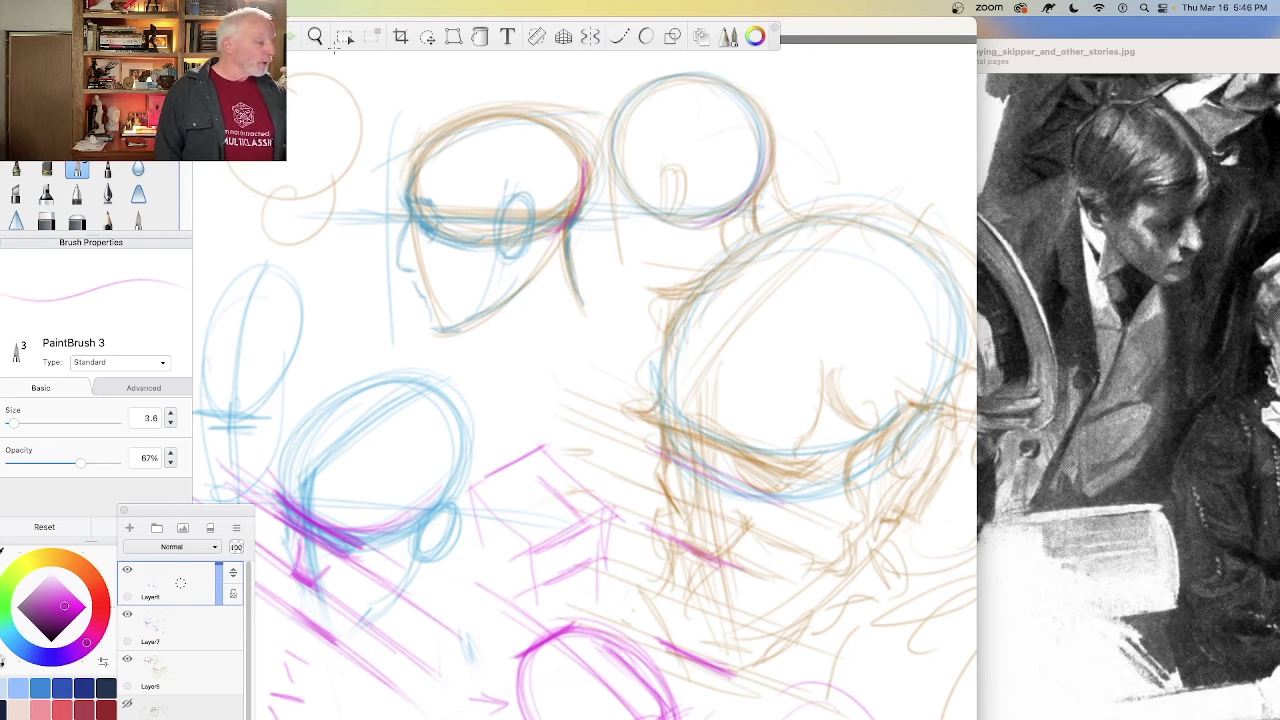
Step: Reinforce the back and top of the magenta head's cranium, and erase excess strokes at its crown on Layer7 before returning to Layer8
click(315, 36)
drag(518, 363, 531, 180)
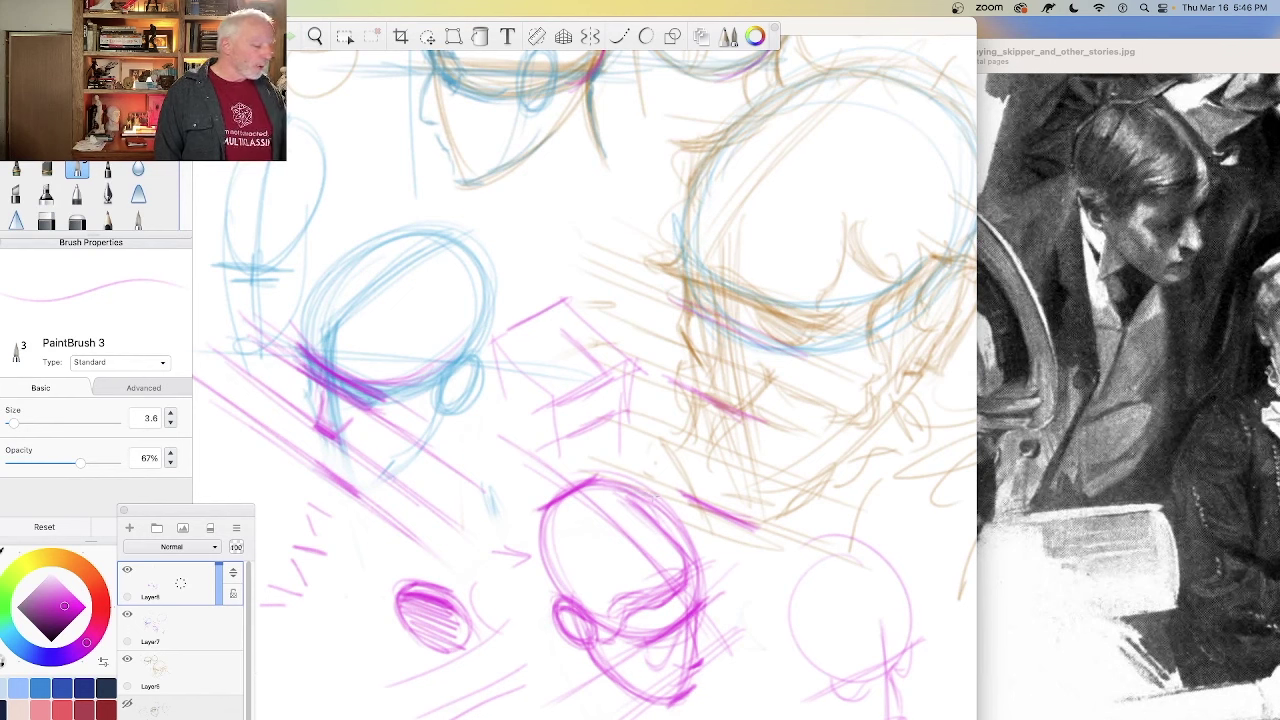
mouse_move(579, 497)
mouse_down()
mouse_move(635, 486)
mouse_move(592, 495)
mouse_move(629, 488)
mouse_move(543, 530)
mouse_move(581, 500)
mouse_move(556, 519)
mouse_move(537, 576)
mouse_up()
mouse_move(557, 516)
mouse_down()
mouse_move(551, 601)
mouse_move(547, 554)
mouse_move(553, 539)
mouse_move(563, 609)
mouse_move(547, 548)
mouse_move(550, 598)
mouse_up()
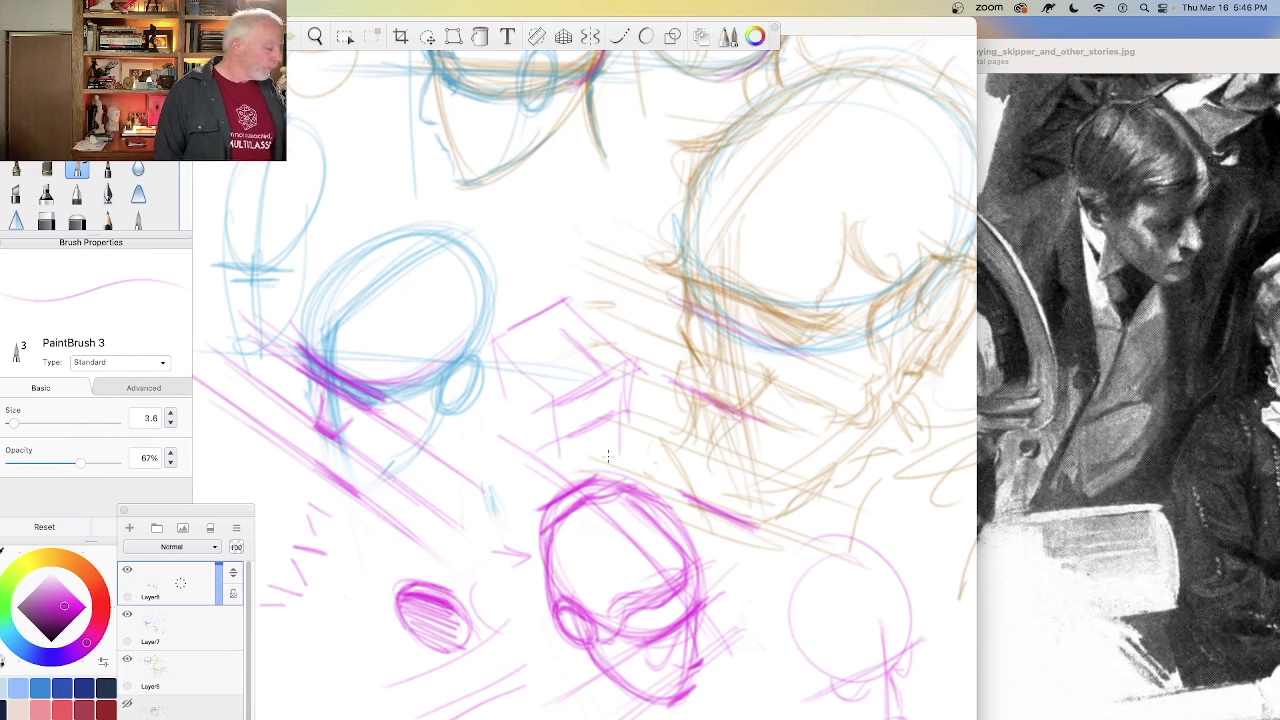
click(202, 622)
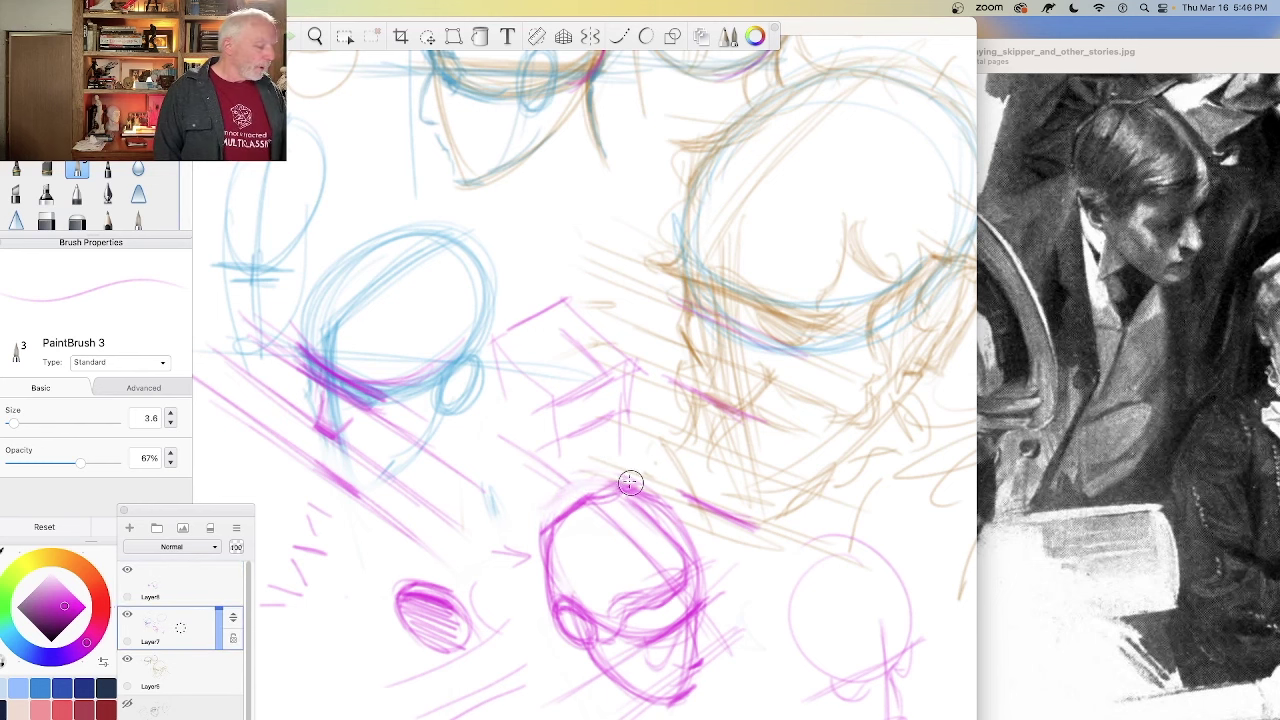
click(165, 567)
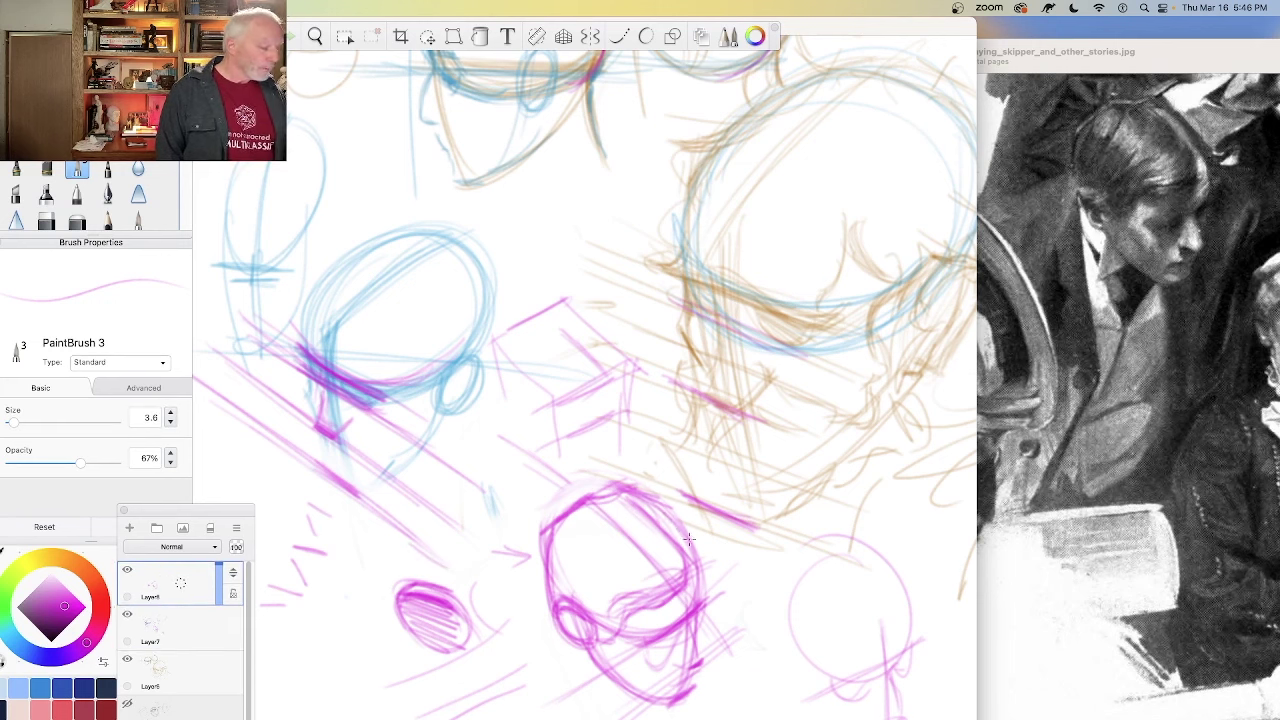
Step: Define the magenta head's brow side plane, and hatch shadows over its eye sockets, nose and cheek
mouse_move(664, 509)
mouse_down()
mouse_move(708, 575)
mouse_move(695, 564)
mouse_move(700, 587)
mouse_move(677, 559)
mouse_move(700, 577)
mouse_move(697, 562)
mouse_move(709, 603)
mouse_move(633, 645)
mouse_up()
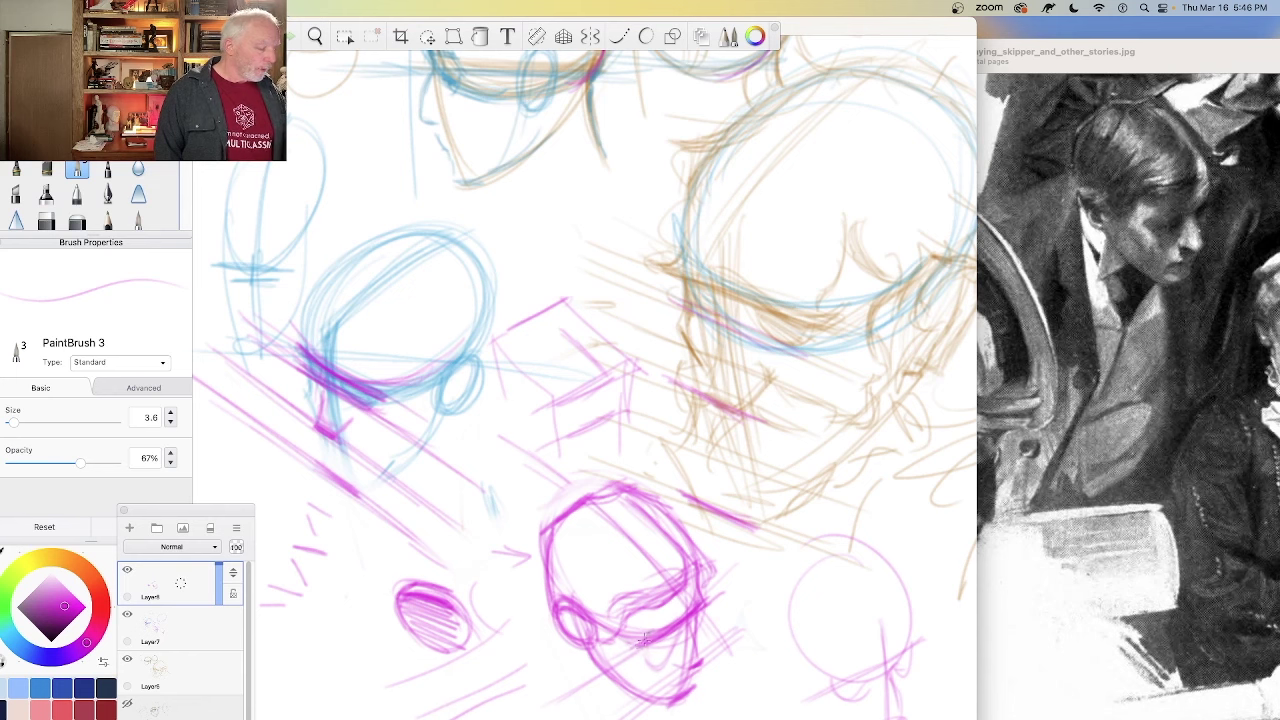
mouse_move(644, 639)
mouse_down()
mouse_move(648, 664)
mouse_move(632, 620)
mouse_move(648, 640)
mouse_move(650, 613)
mouse_move(664, 614)
mouse_up()
mouse_move(706, 614)
mouse_down()
mouse_move(641, 614)
mouse_move(674, 645)
mouse_move(643, 645)
mouse_move(687, 681)
mouse_up()
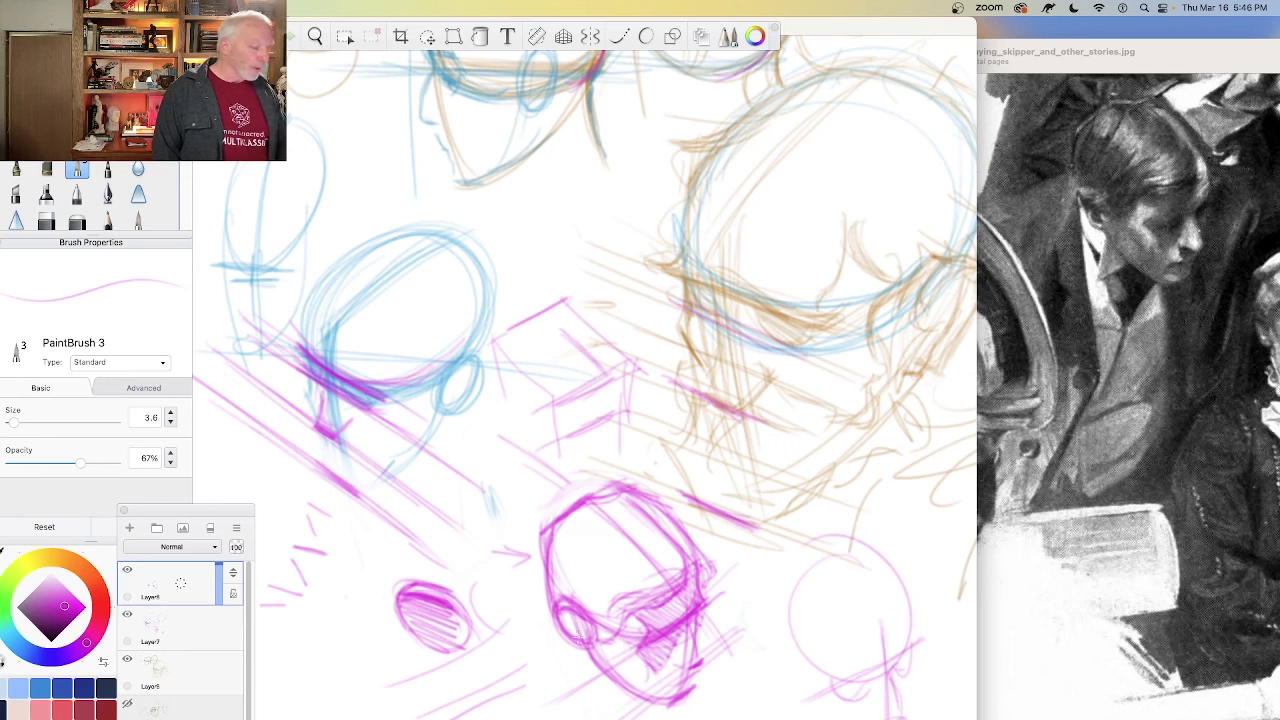
mouse_move(617, 651)
mouse_down()
mouse_move(646, 671)
mouse_move(634, 665)
mouse_move(641, 689)
mouse_move(624, 659)
mouse_move(638, 689)
mouse_move(610, 689)
mouse_move(645, 681)
mouse_up()
mouse_move(705, 592)
mouse_down()
mouse_move(657, 621)
mouse_move(679, 602)
mouse_move(652, 655)
mouse_up()
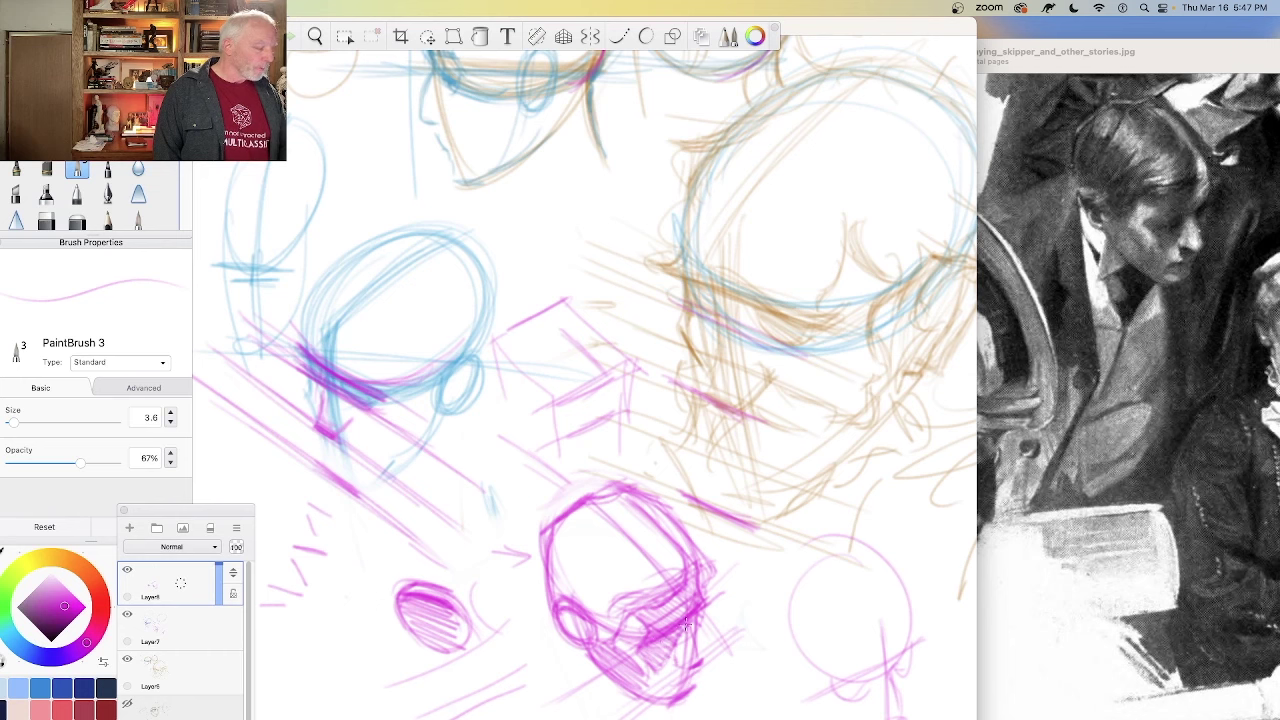
mouse_move(686, 625)
mouse_down()
mouse_move(645, 602)
mouse_move(666, 643)
mouse_up()
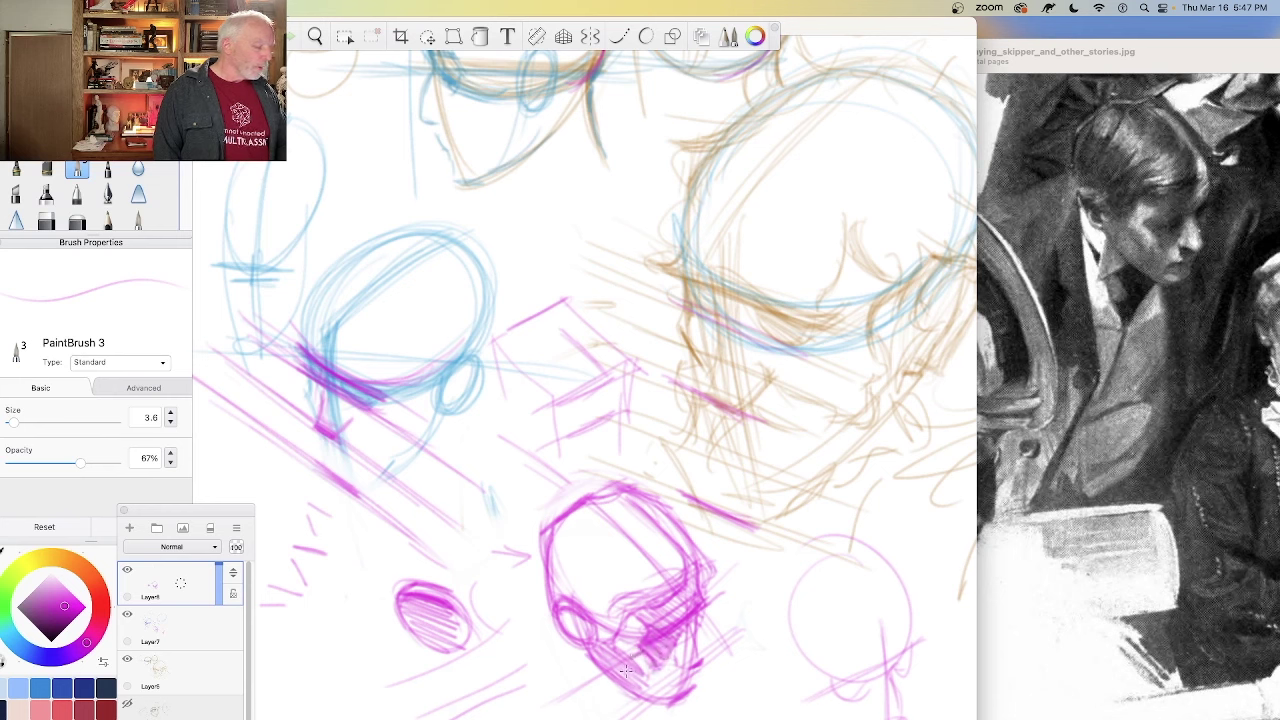
drag(625, 670, 648, 698)
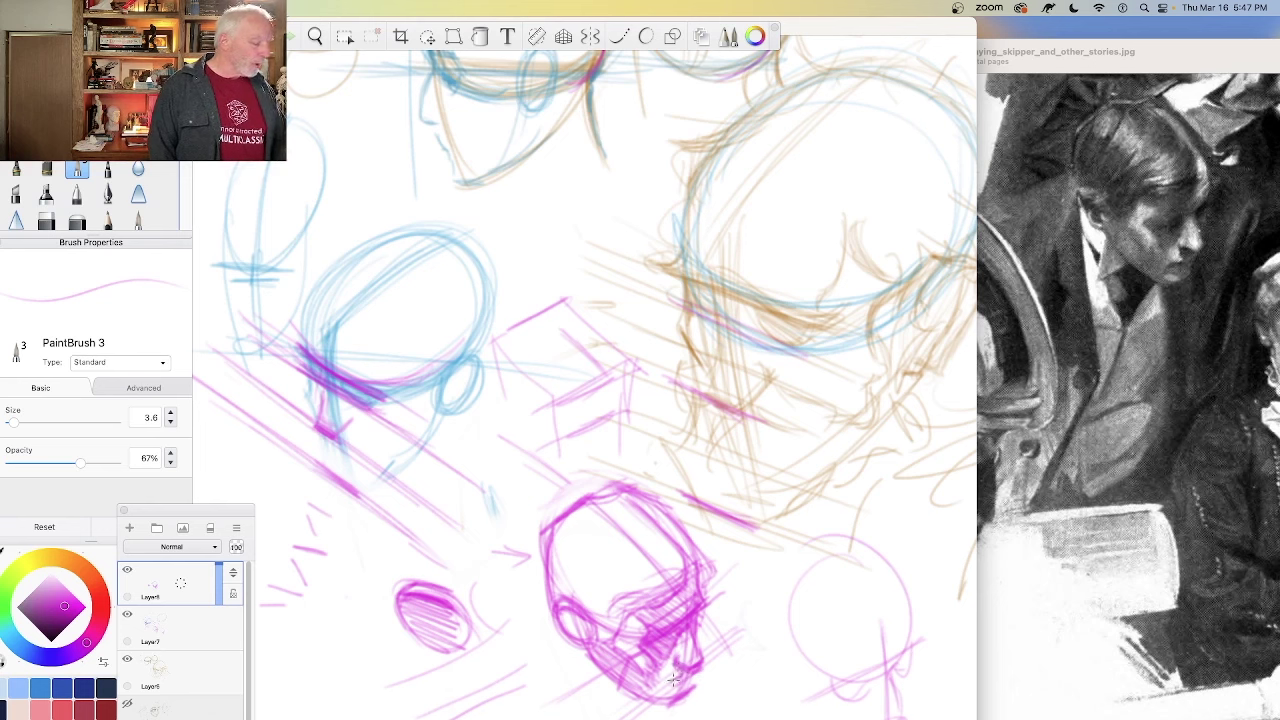
Step: Refine the magenta head's mouth and chin, shade along the jaw, and add short neck strokes beneath it
drag(694, 680, 668, 686)
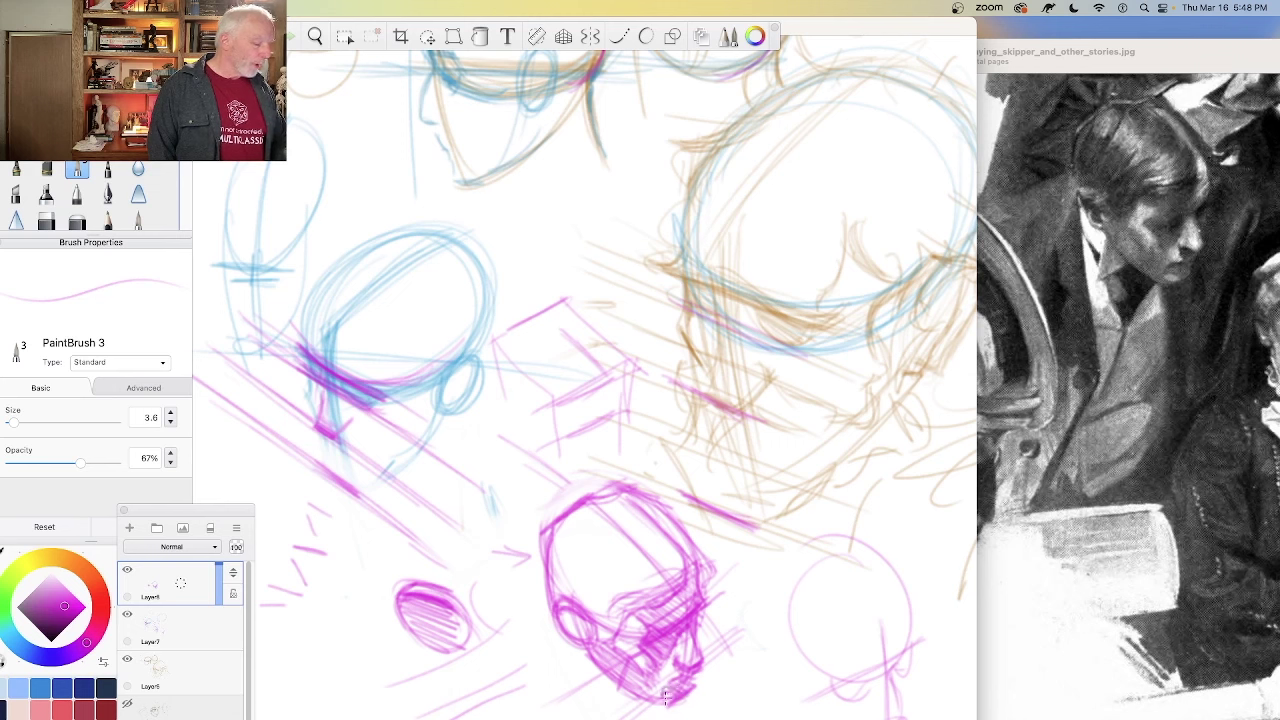
mouse_move(657, 678)
mouse_down()
mouse_move(668, 706)
mouse_move(628, 688)
mouse_up()
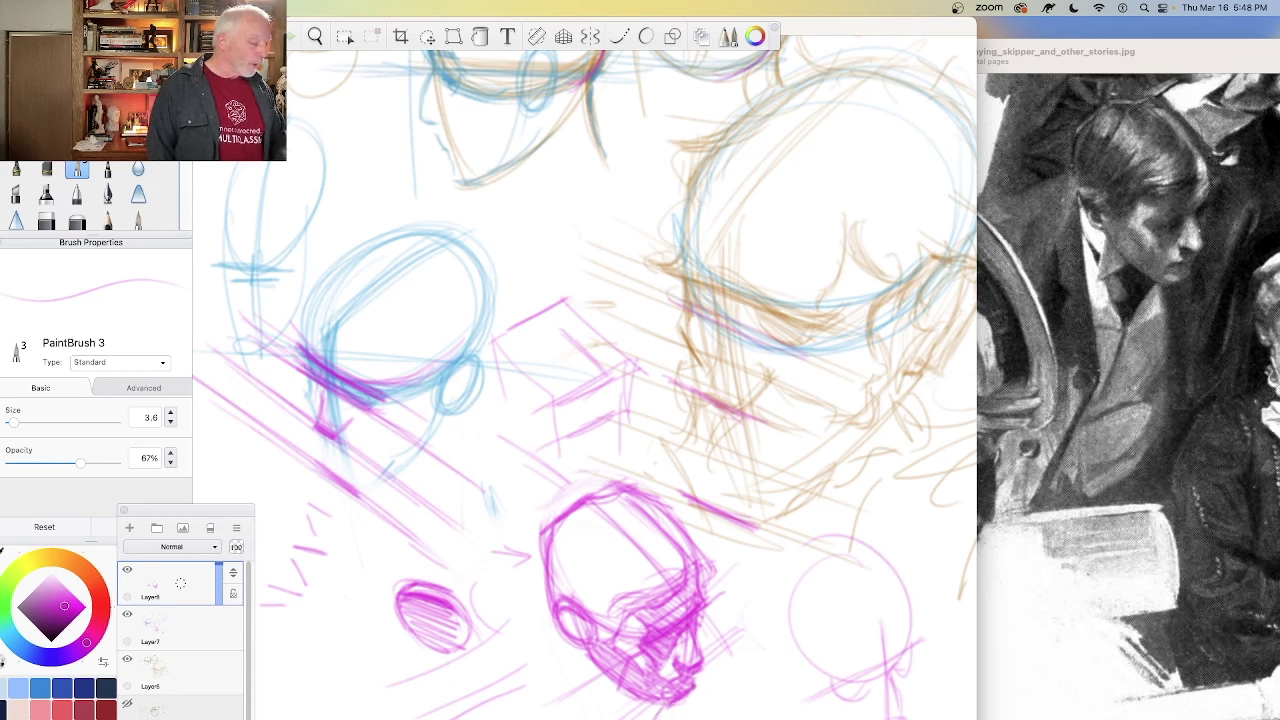
mouse_move(590, 668)
mouse_down()
mouse_move(622, 718)
mouse_move(575, 660)
mouse_move(615, 690)
mouse_move(607, 714)
mouse_up()
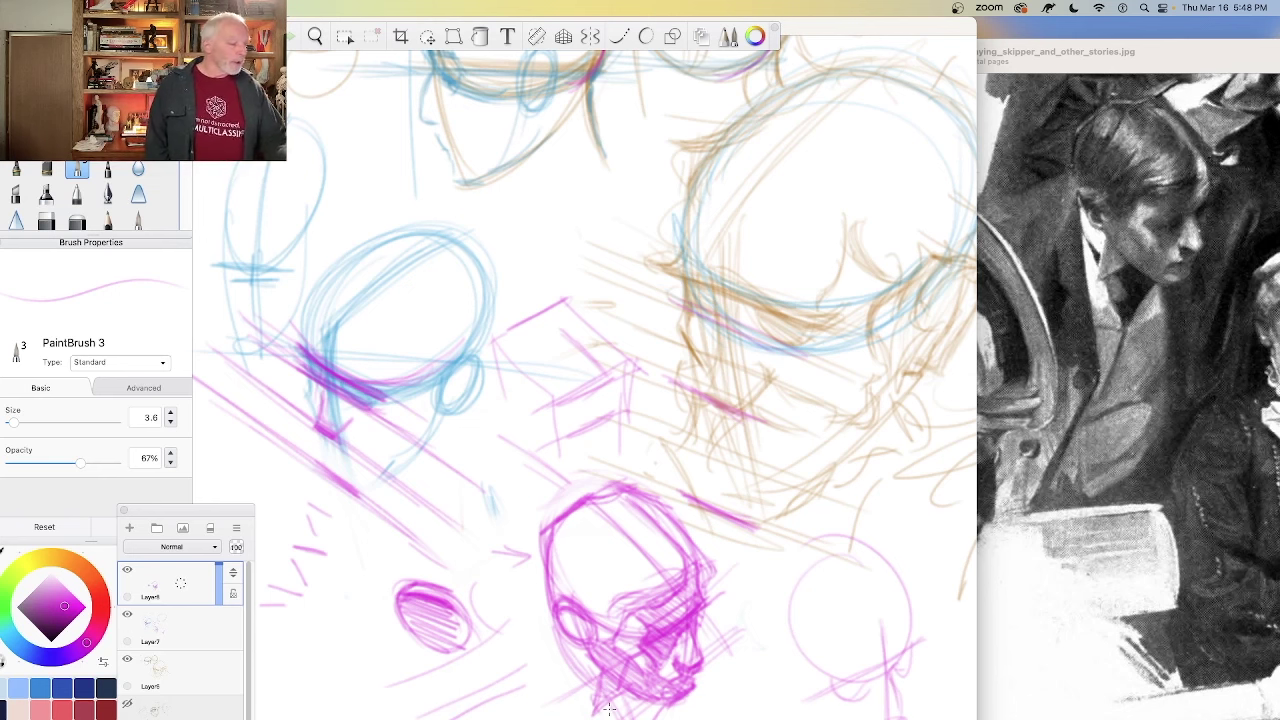
Step: Sketch angular lines in front of the magenta head, and repeated neck and shoulder lines sloping down behind it
mouse_move(738, 548)
mouse_down()
mouse_move(780, 638)
mouse_move(784, 618)
mouse_move(758, 660)
mouse_up()
mouse_move(542, 598)
mouse_down()
mouse_move(506, 630)
mouse_move(462, 710)
mouse_up()
drag(518, 618, 454, 712)
drag(546, 588, 452, 718)
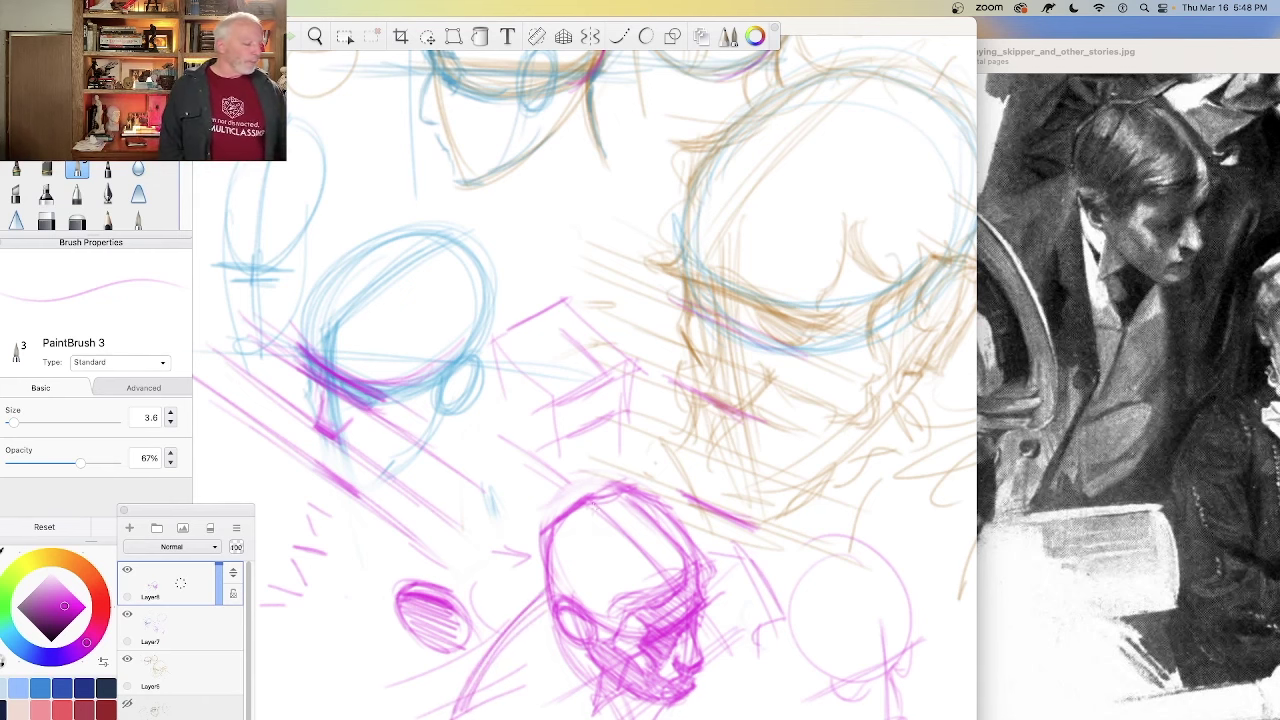
drag(586, 508, 546, 568)
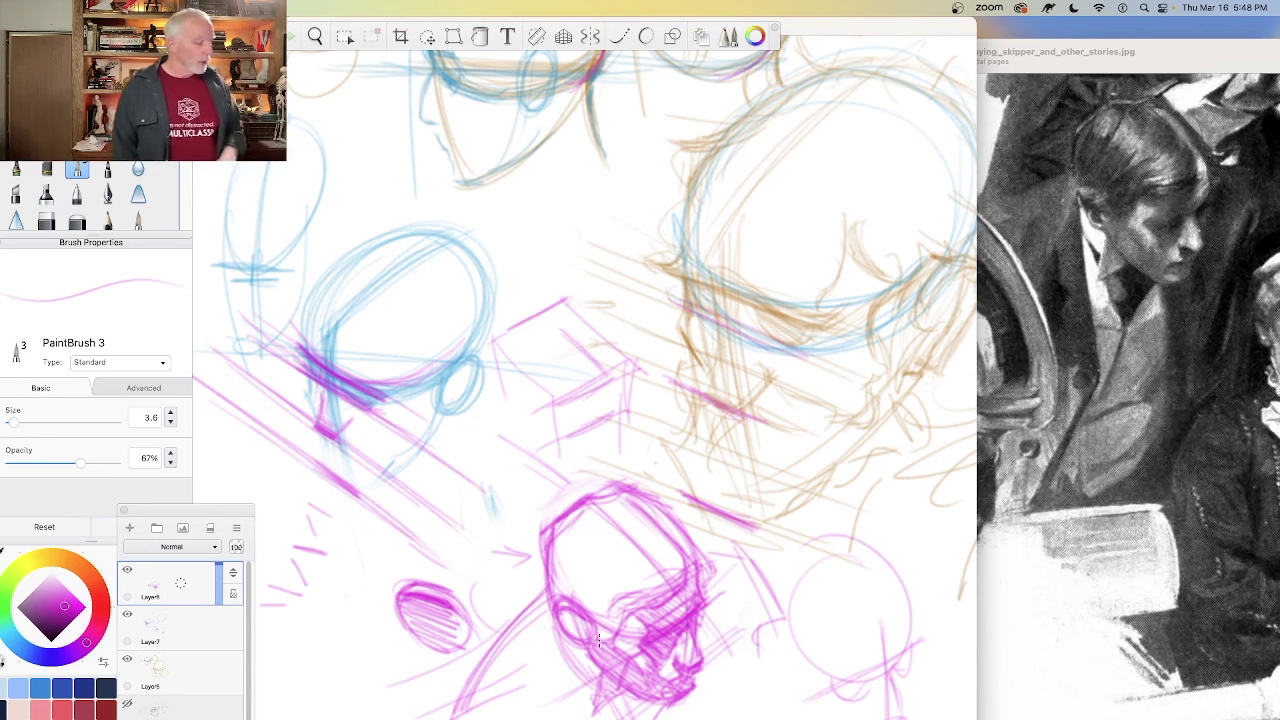
drag(544, 598, 454, 678)
drag(552, 594, 436, 674)
mouse_move(546, 600)
mouse_down()
mouse_move(442, 678)
mouse_move(442, 718)
mouse_up()
drag(444, 666, 436, 718)
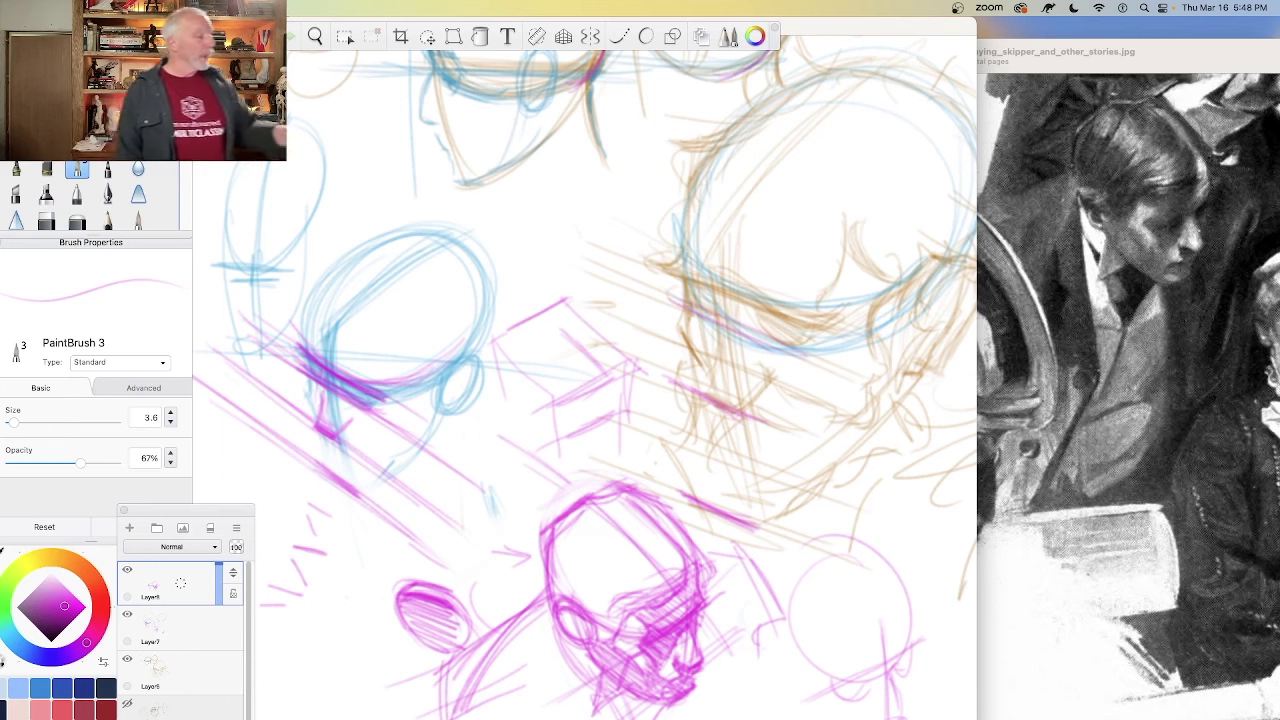
click(314, 36)
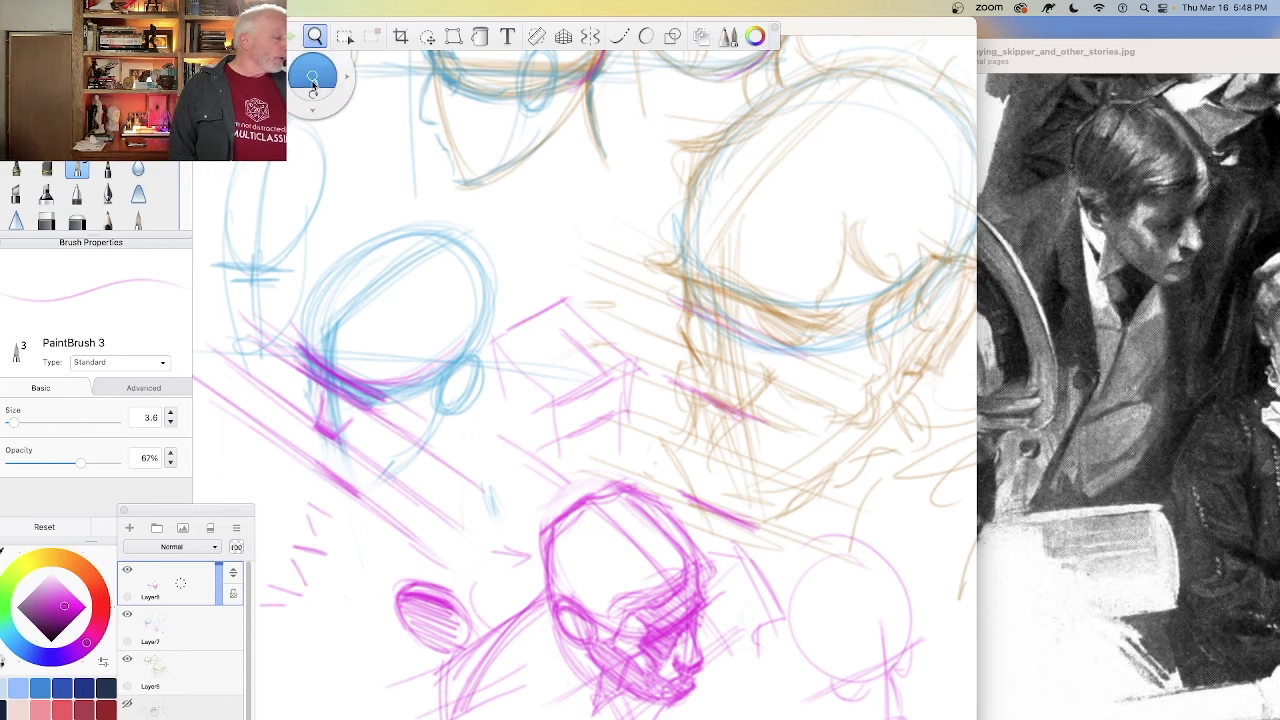
drag(318, 72, 319, 240)
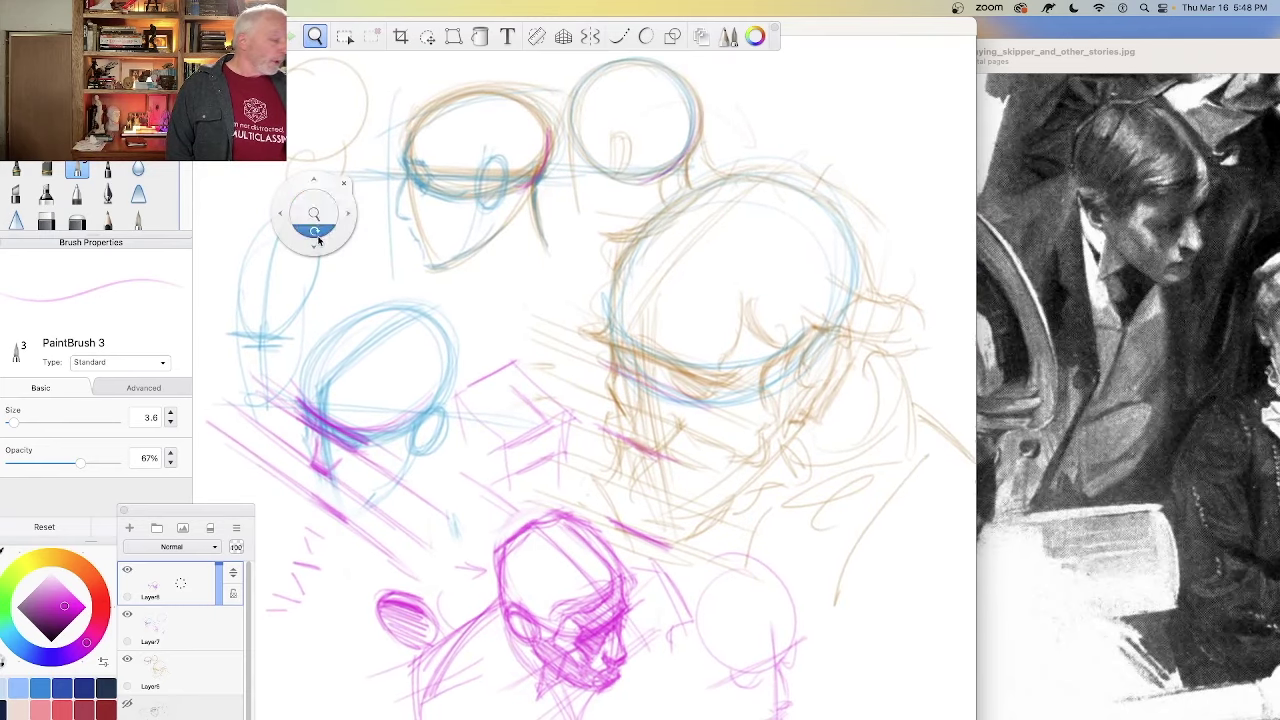
click(344, 183)
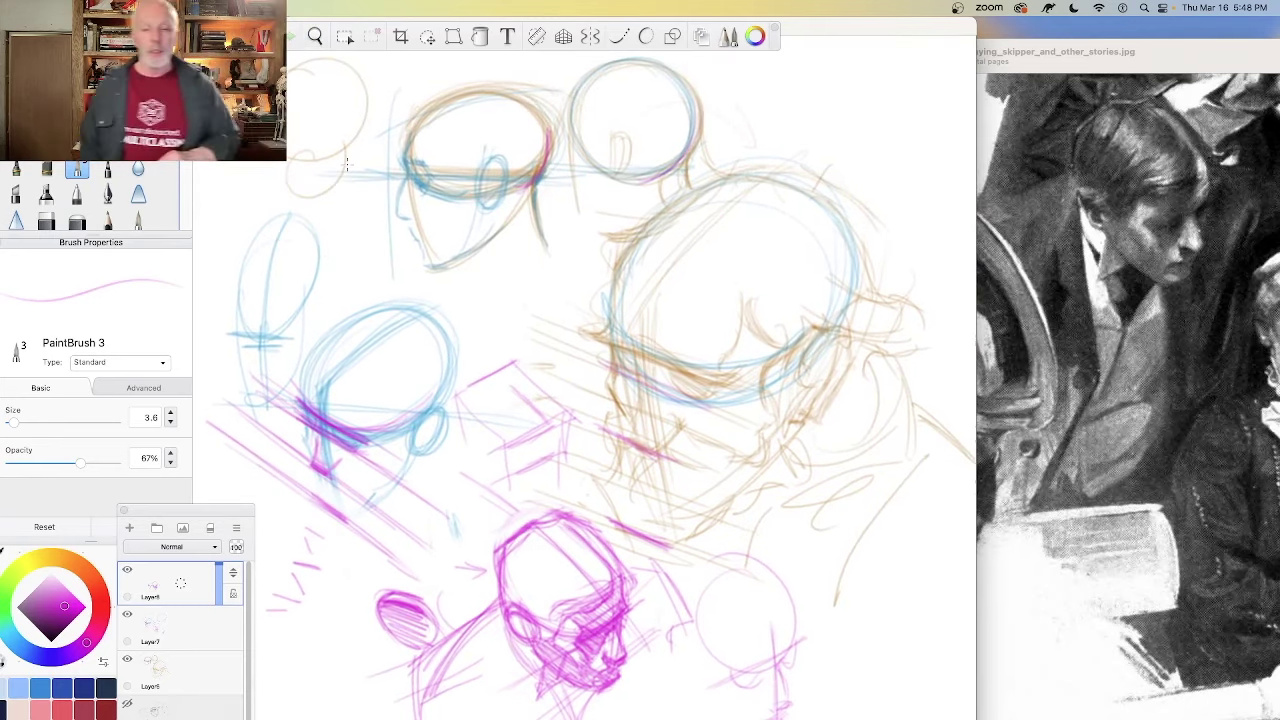